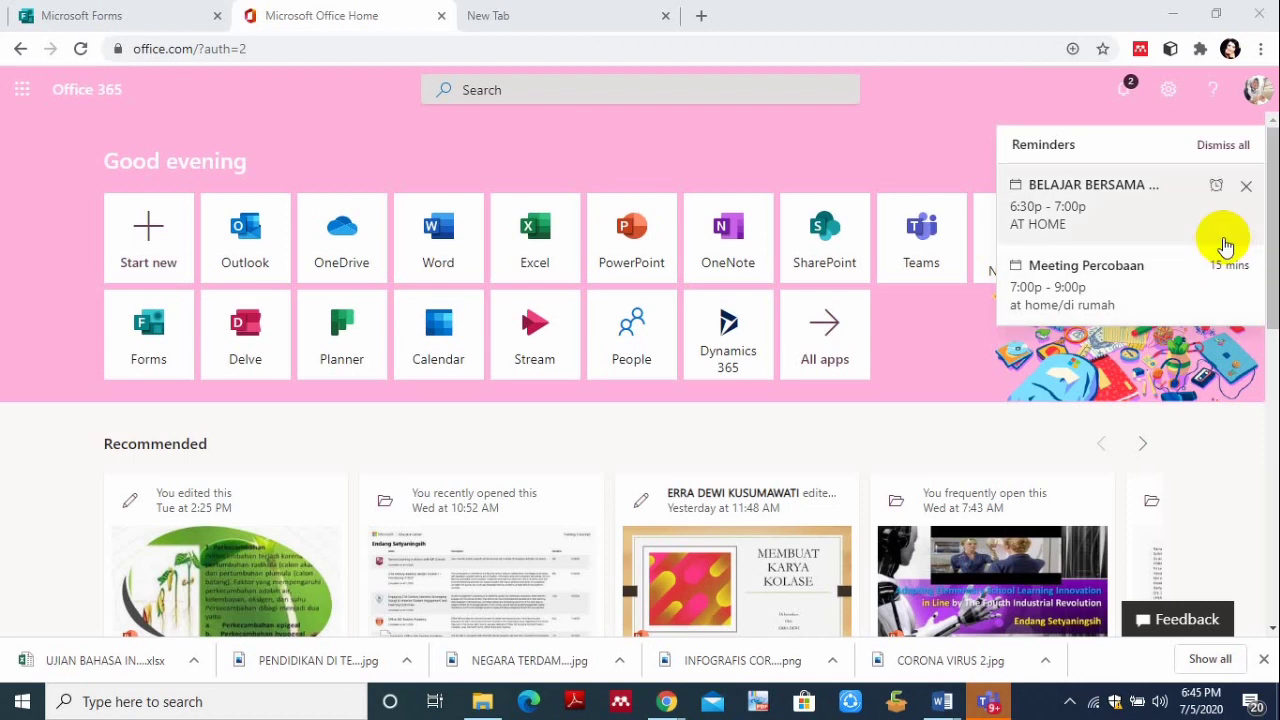
Dismiss all calendar reminders, then create a new quiz in Microsoft Forms.
left_click(1224, 150)
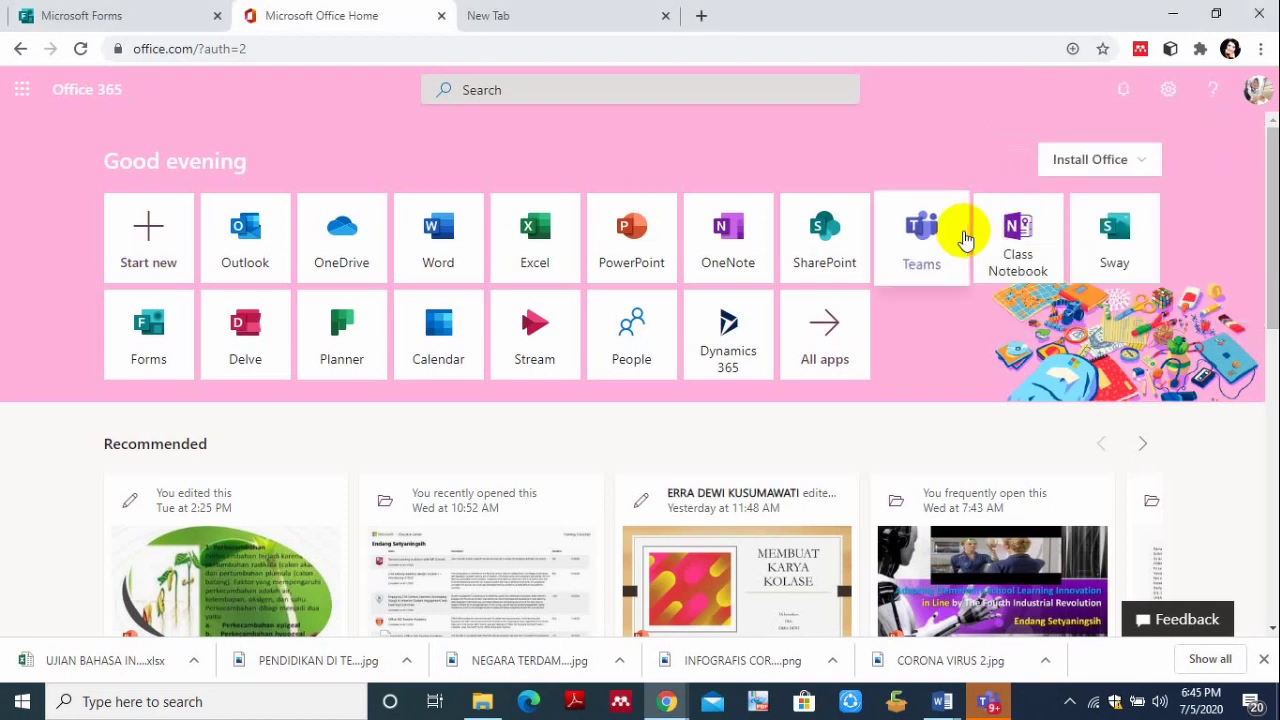
left_click(161, 329)
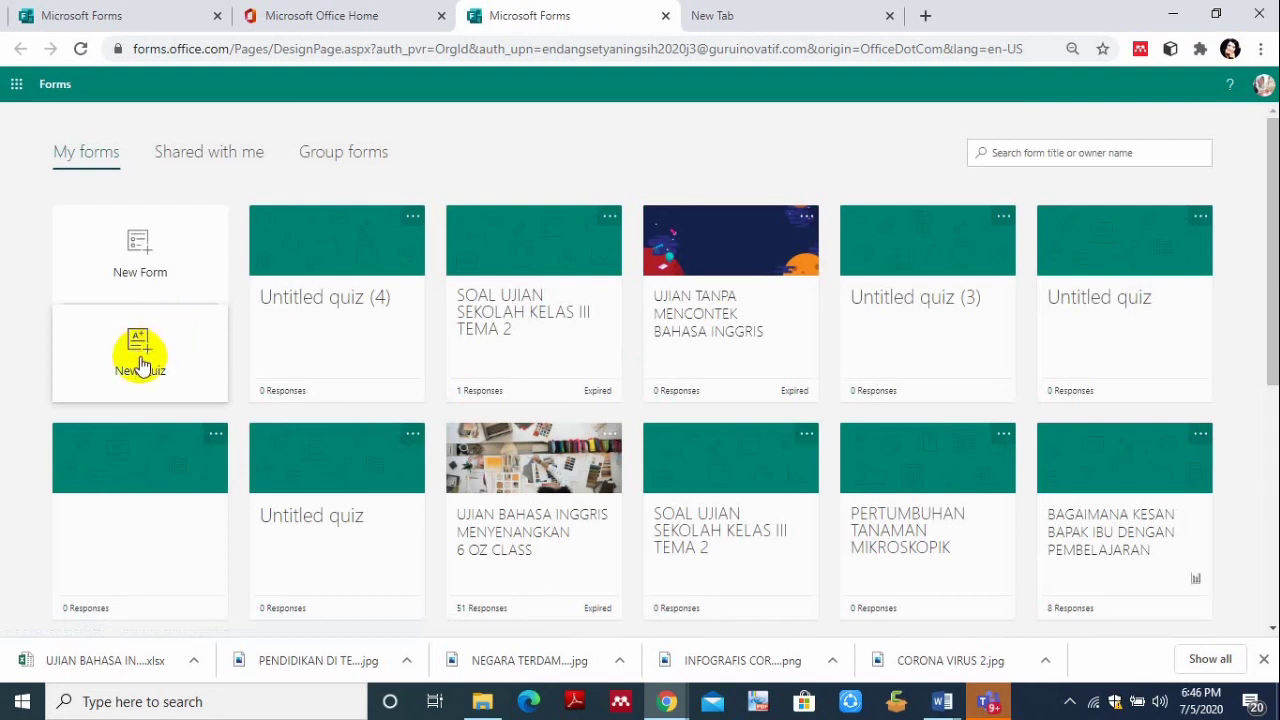
left_click(140, 352)
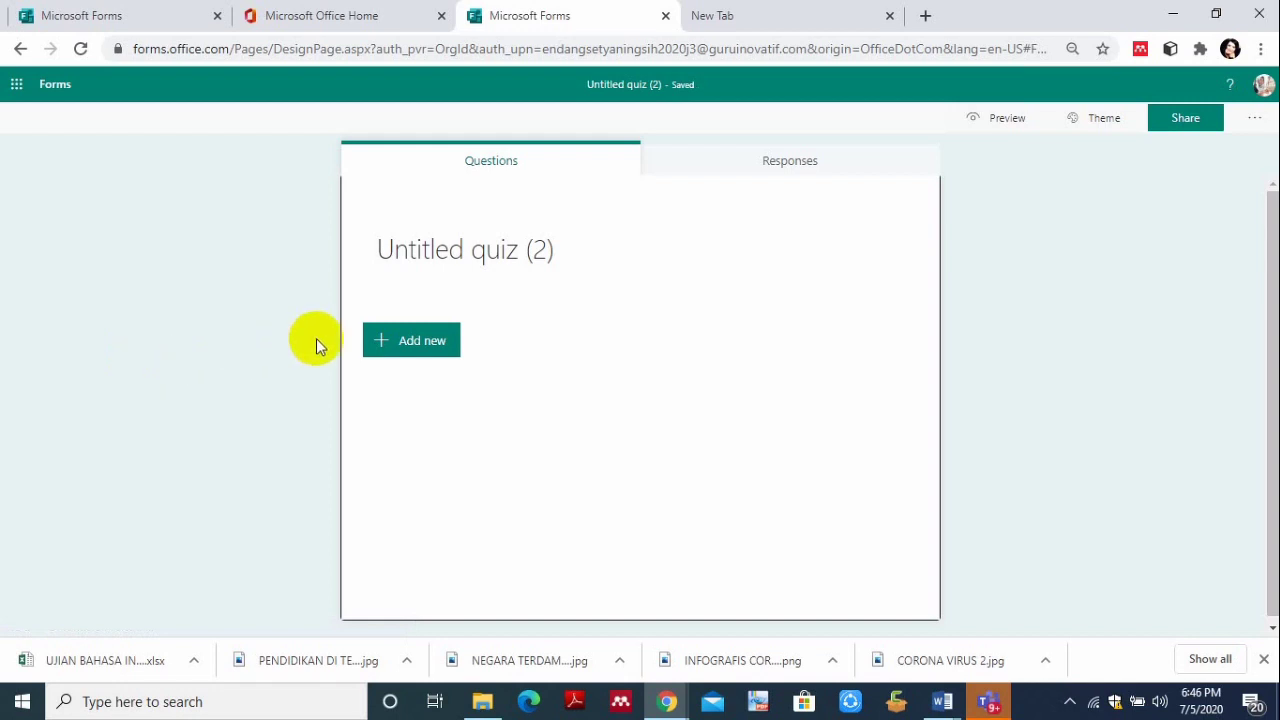
Title the new quiz "UJIAN TANPA MENCONTEK BAHASA INGGRIS KELAS VI SEKOLAH DASAR/MADARASAH IBTIDAIYAH", reusing the title of the existing quiz.
left_click(420, 285)
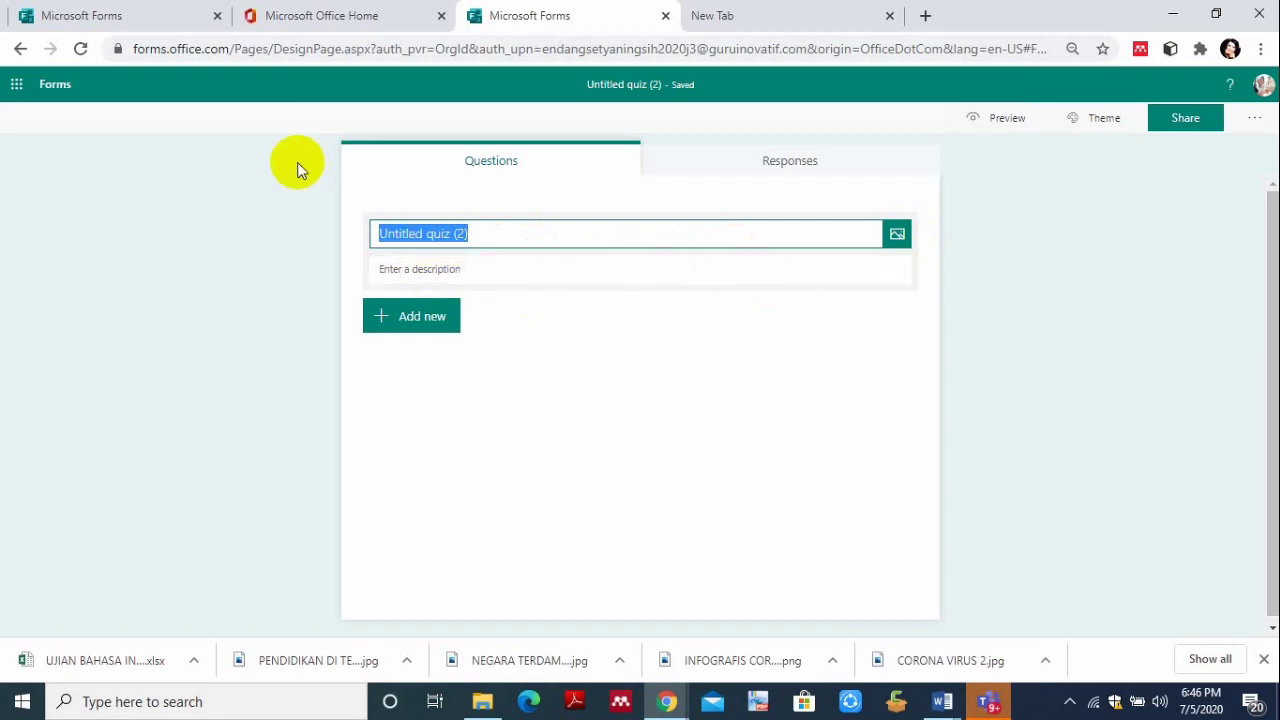
left_click(96, 18)
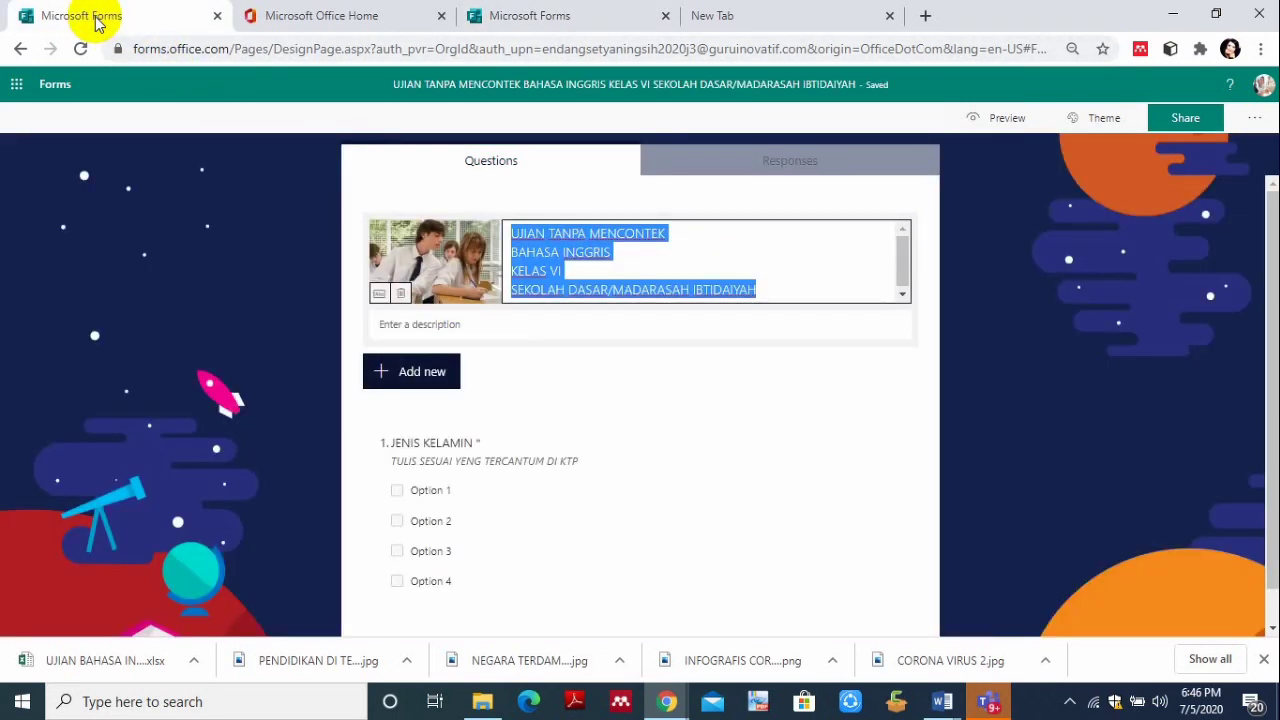
right_click(628, 410)
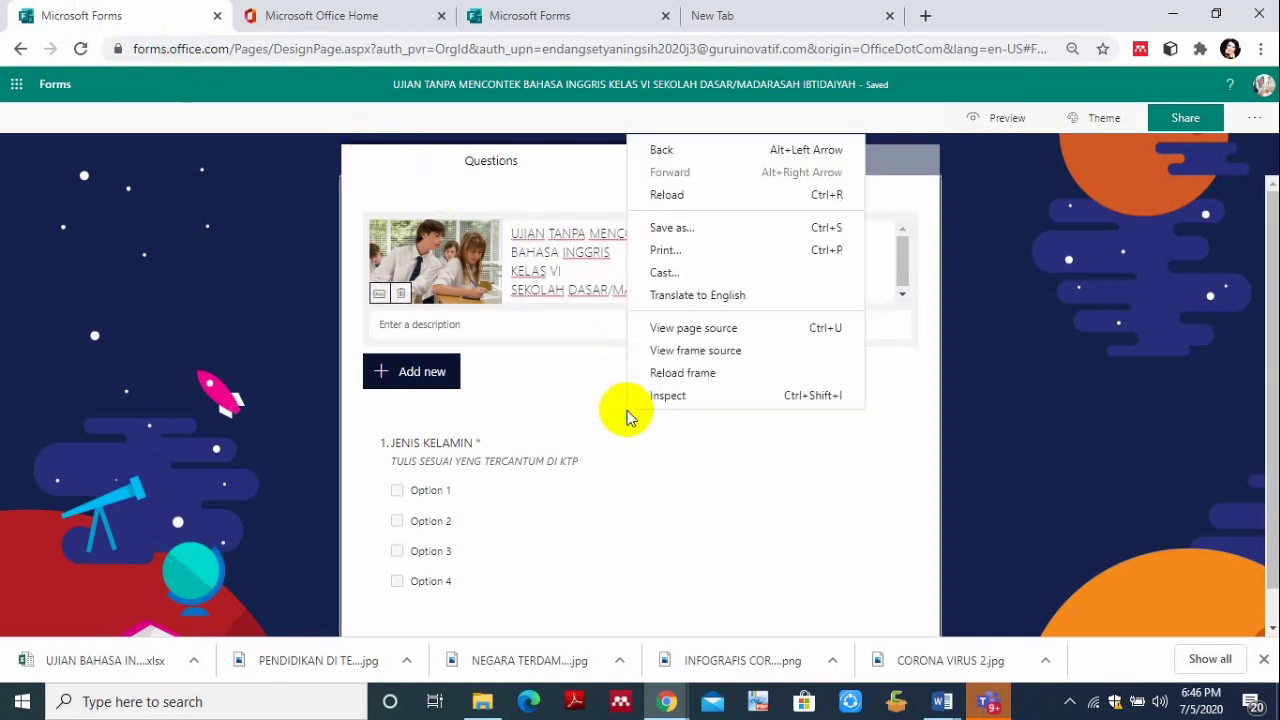
left_click(556, 282)
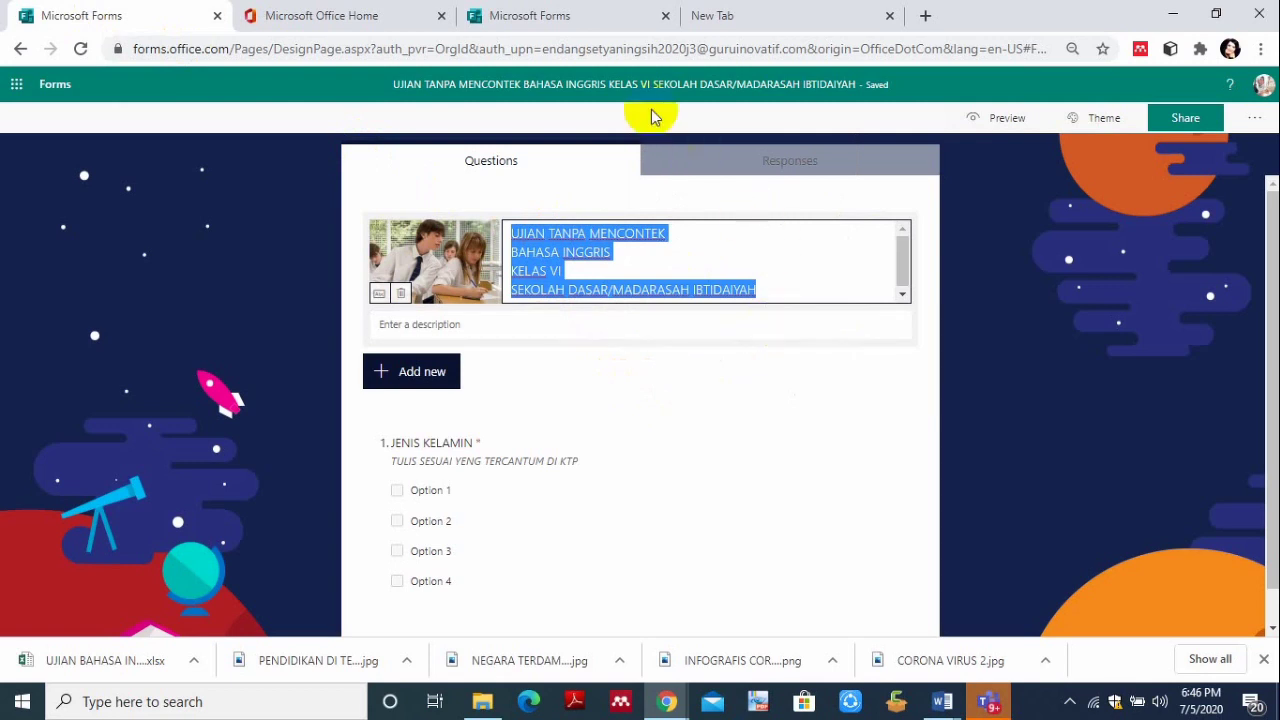
left_click(557, 20)
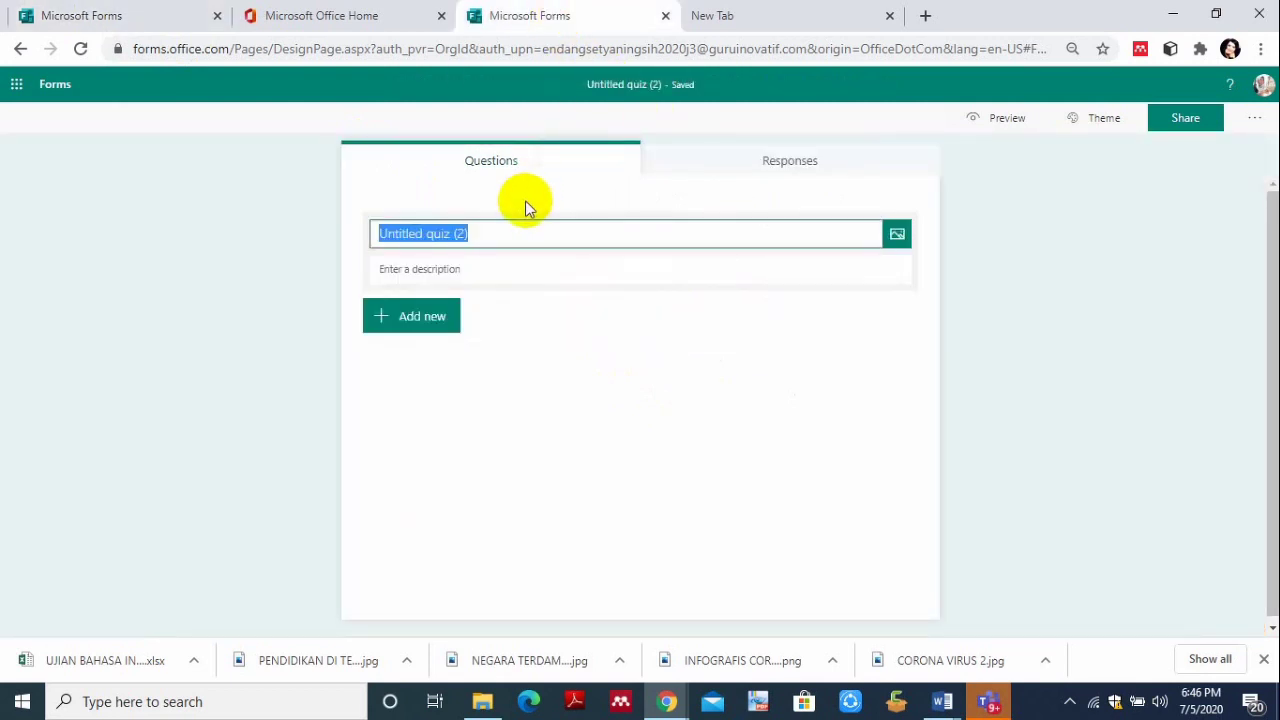
type("UJIAN TANPA MENCONTEK BAHASA INGGRIS KELAS VI SEKOLAH DASAR/MADARASAH IBTIDAIYAH")
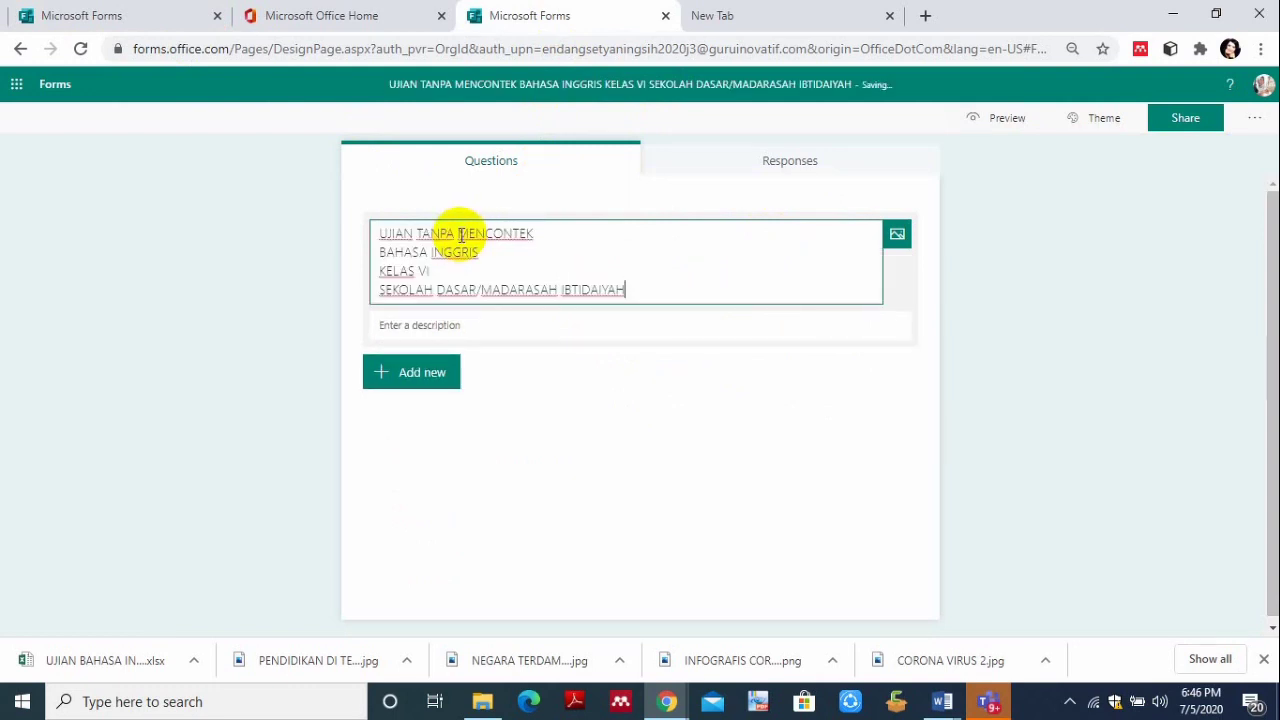
Search Bing images for "MENCONTEK" and add the picture of two students in white shirts at a desk to the quiz title.
left_click(900, 245)
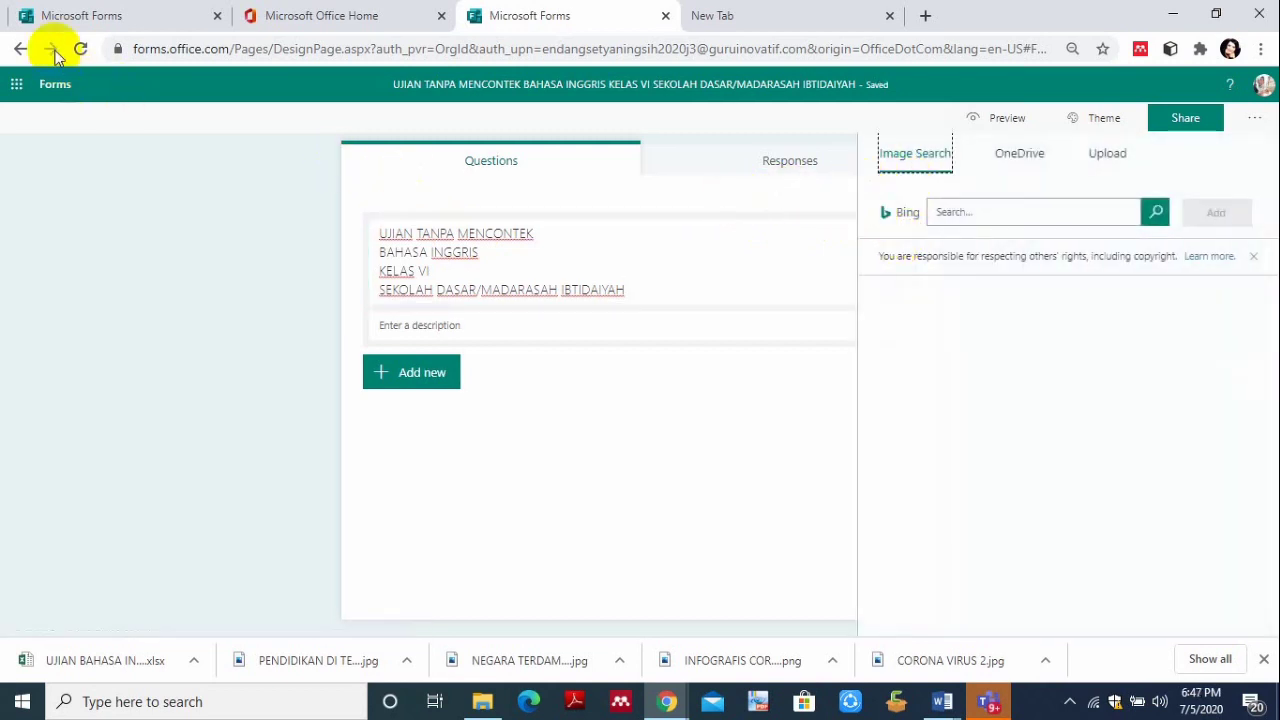
left_click(52, 18)
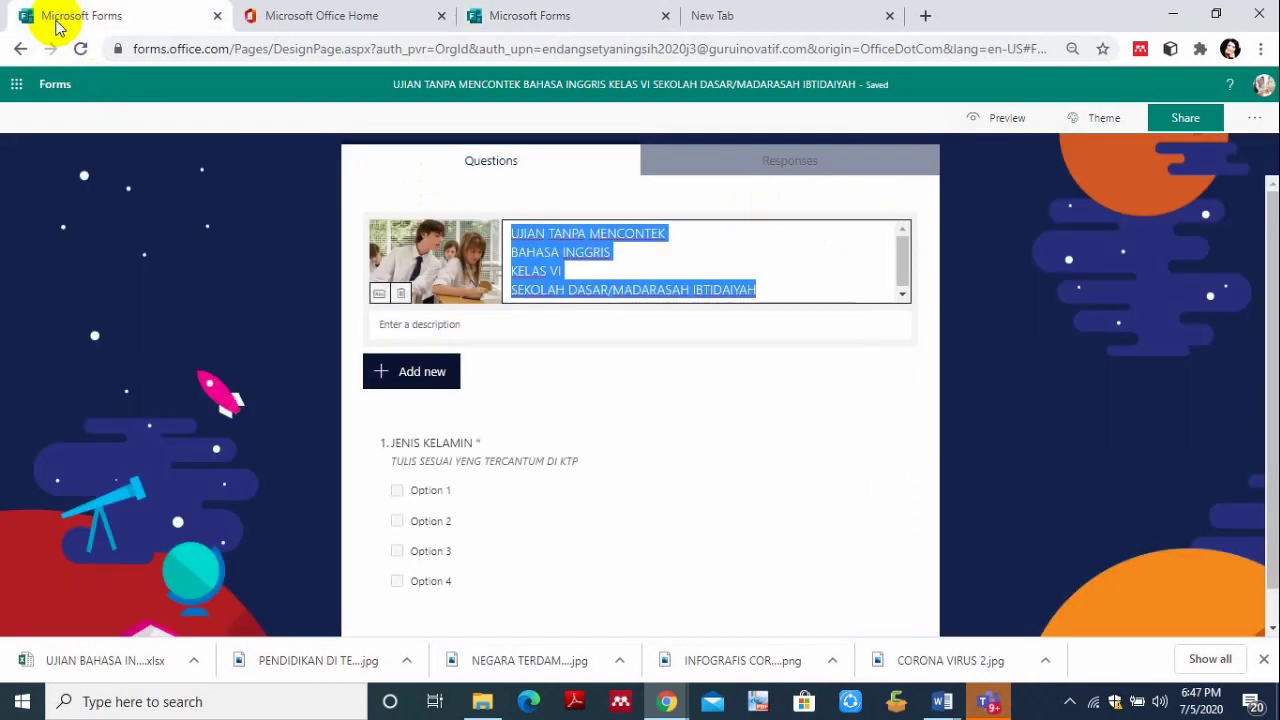
left_click(405, 283)
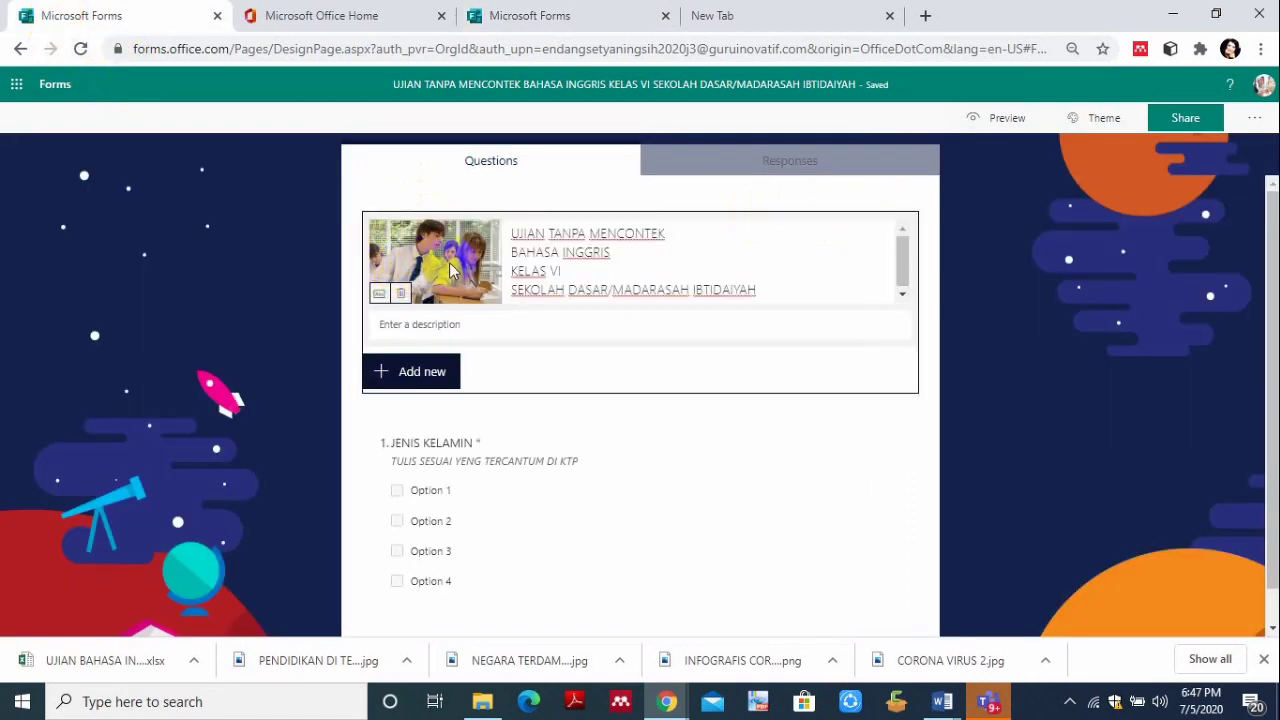
left_click(648, 240)
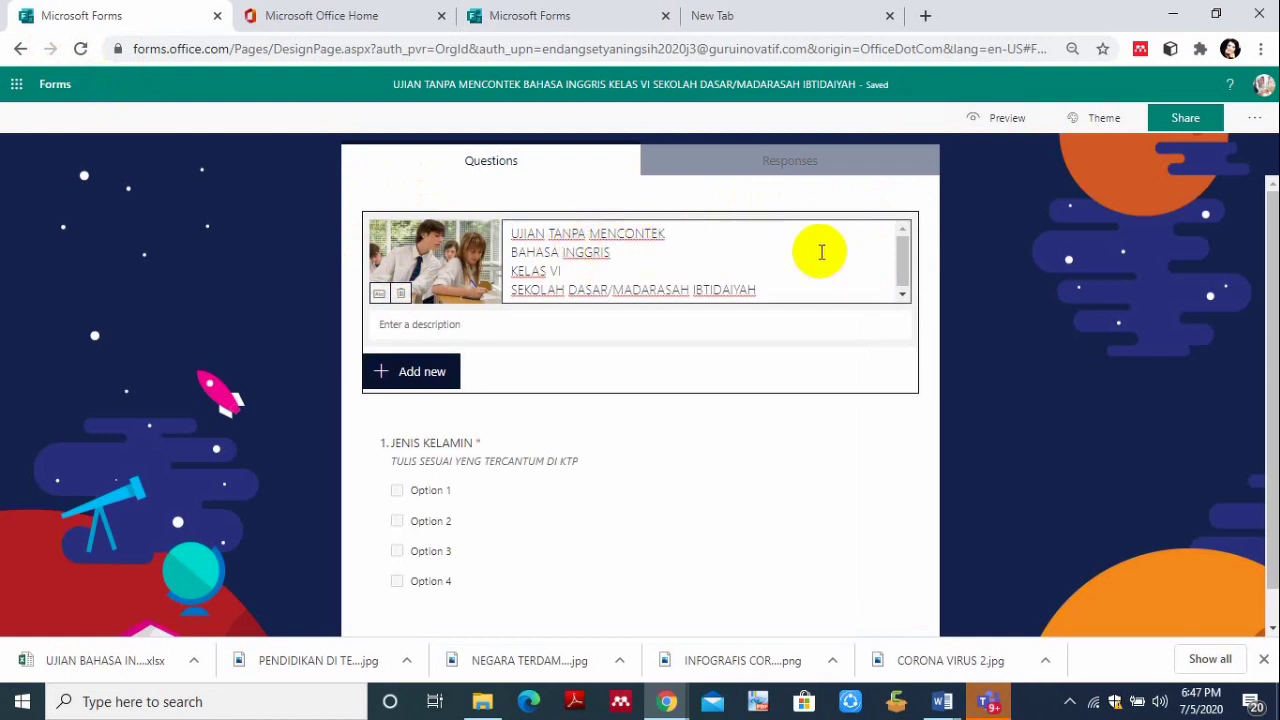
left_click(545, 15)
left_click(995, 219)
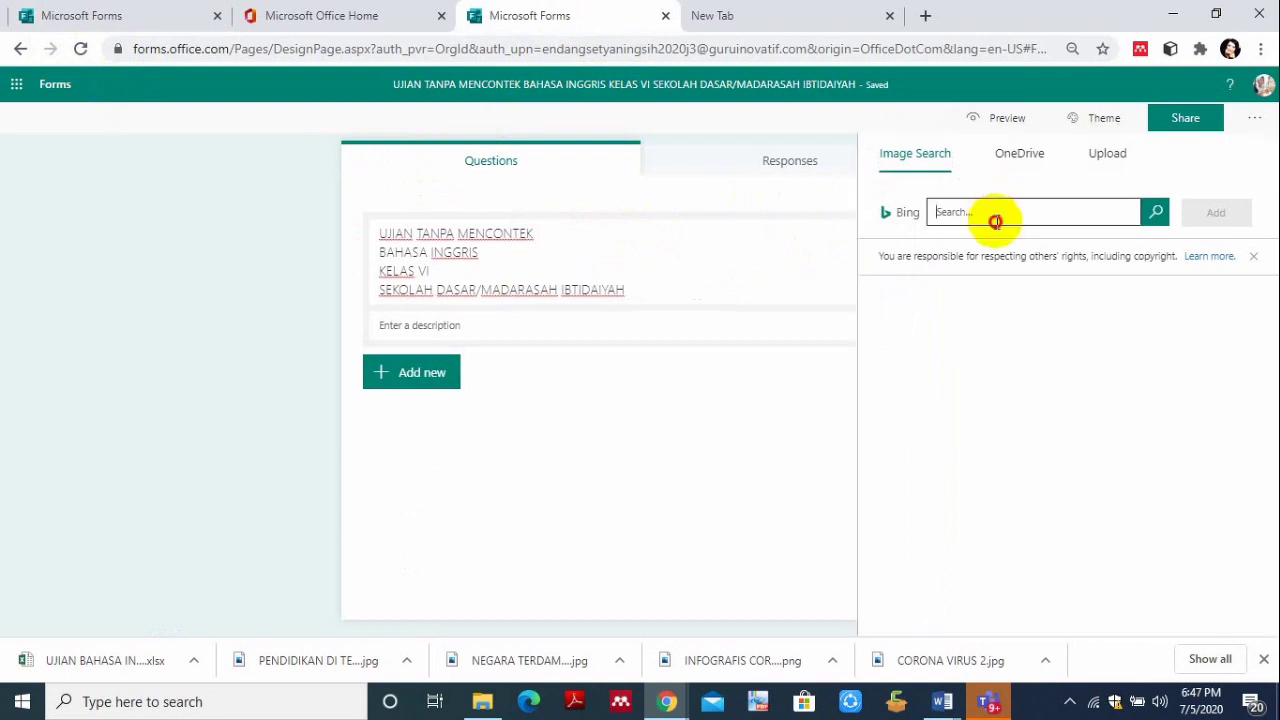
type("MENCONTEK")
left_click(1155, 214)
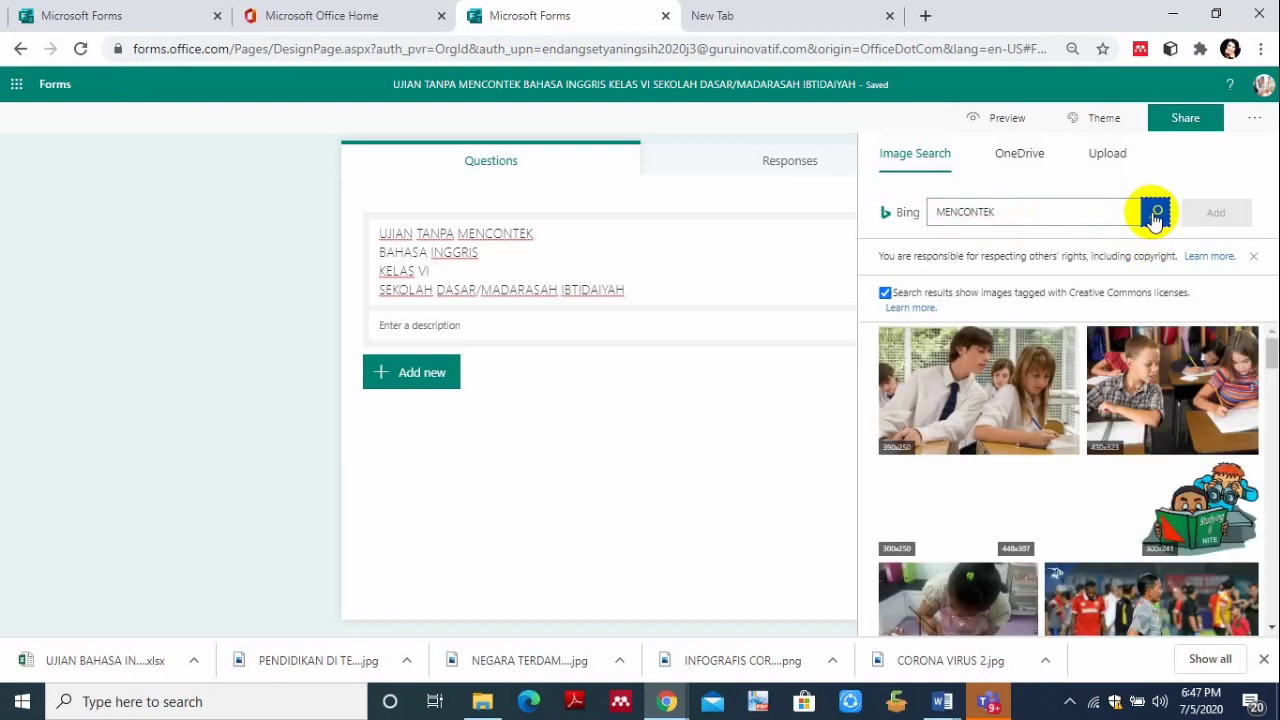
left_click(1066, 417)
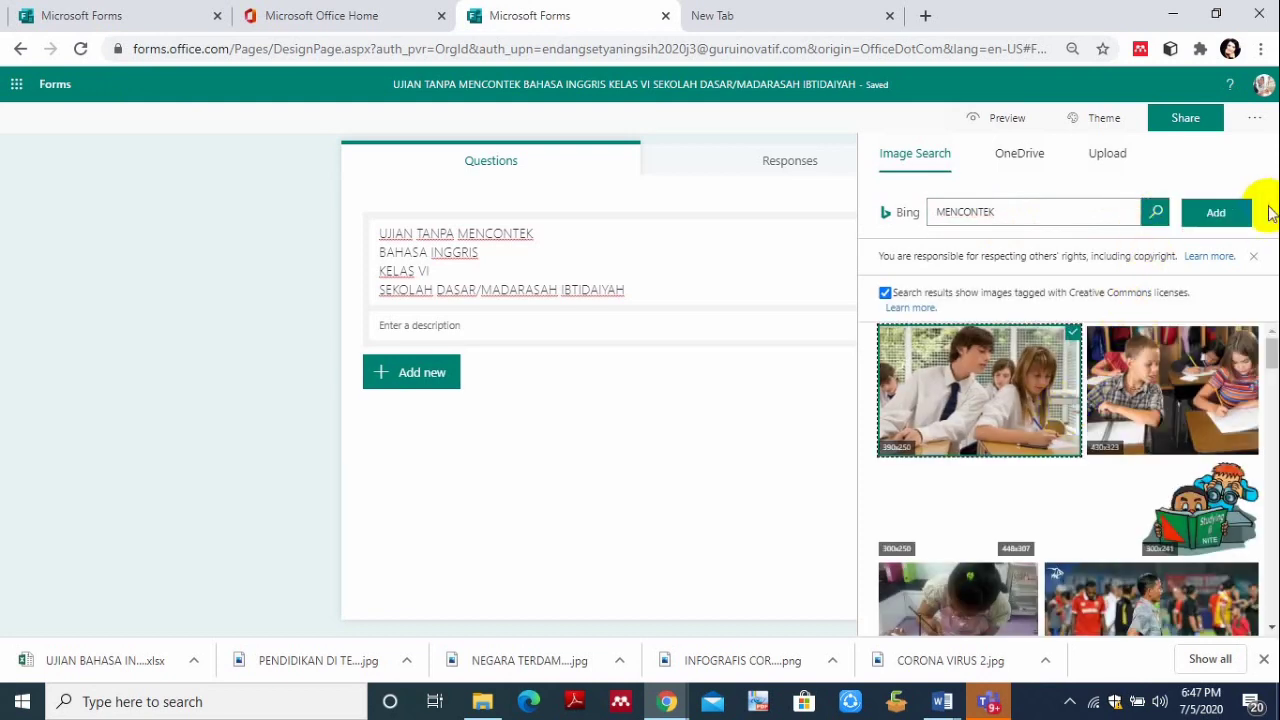
left_click(1235, 212)
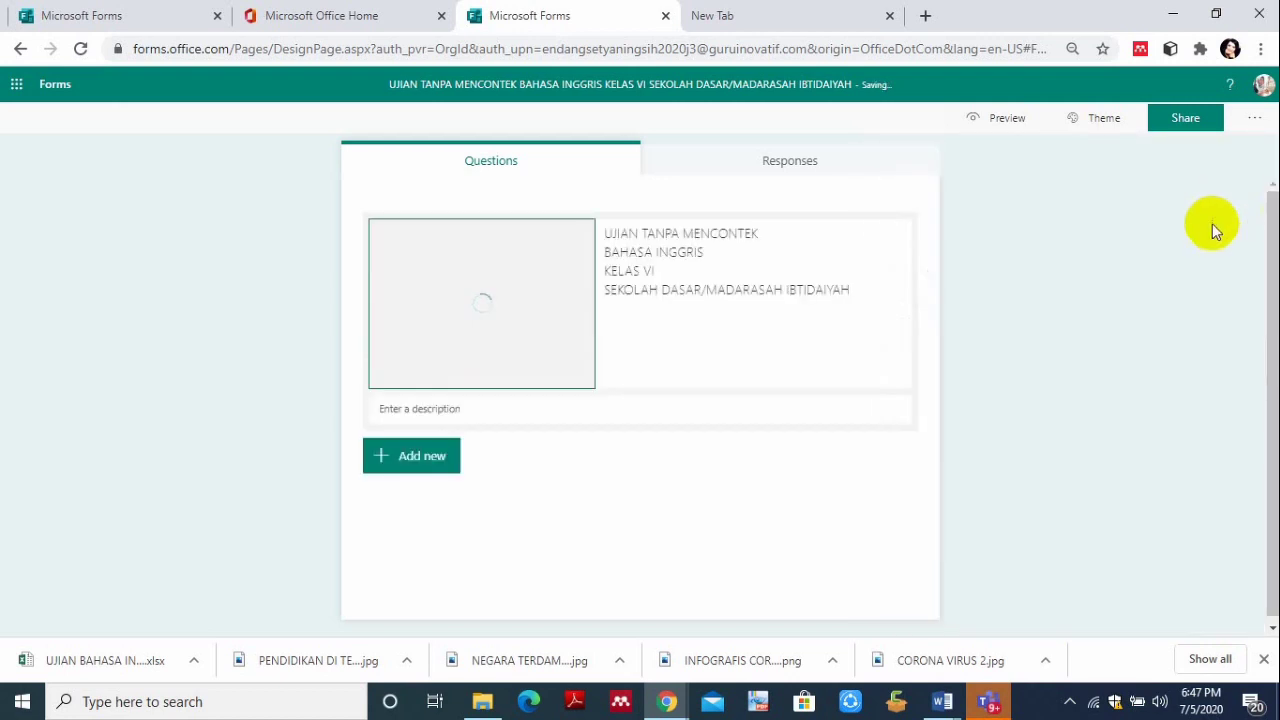
Open the existing quiz "UJIAN BAHASA INGGRIS MENYENANGKAN 6 OZ CLASS" and copy its three-point PETUNJUK description.
left_click(490, 409)
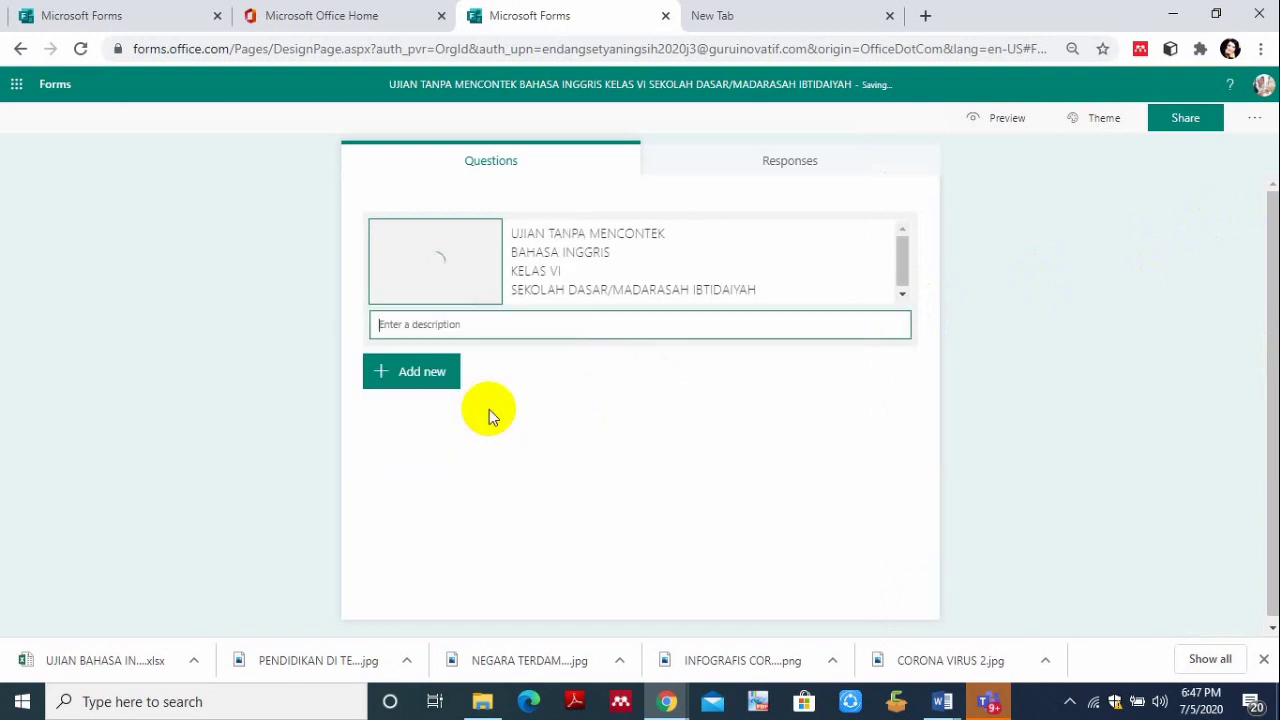
left_click(119, 24)
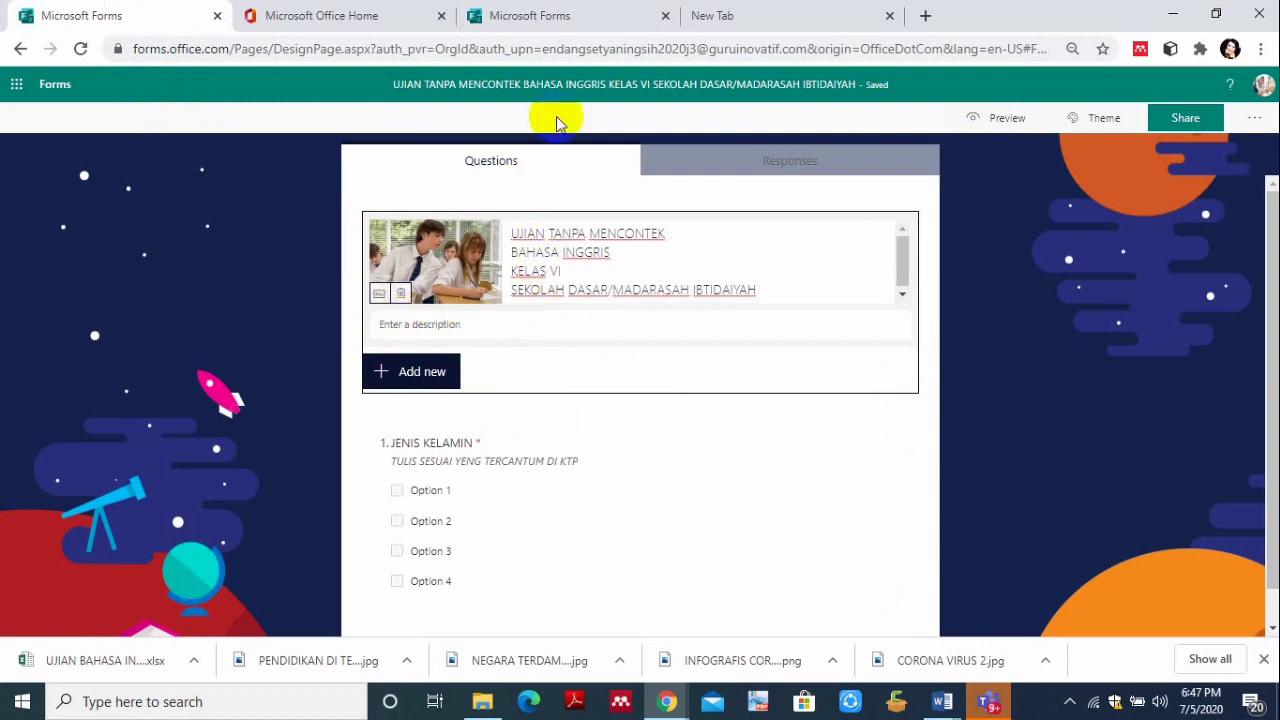
left_click(538, 18)
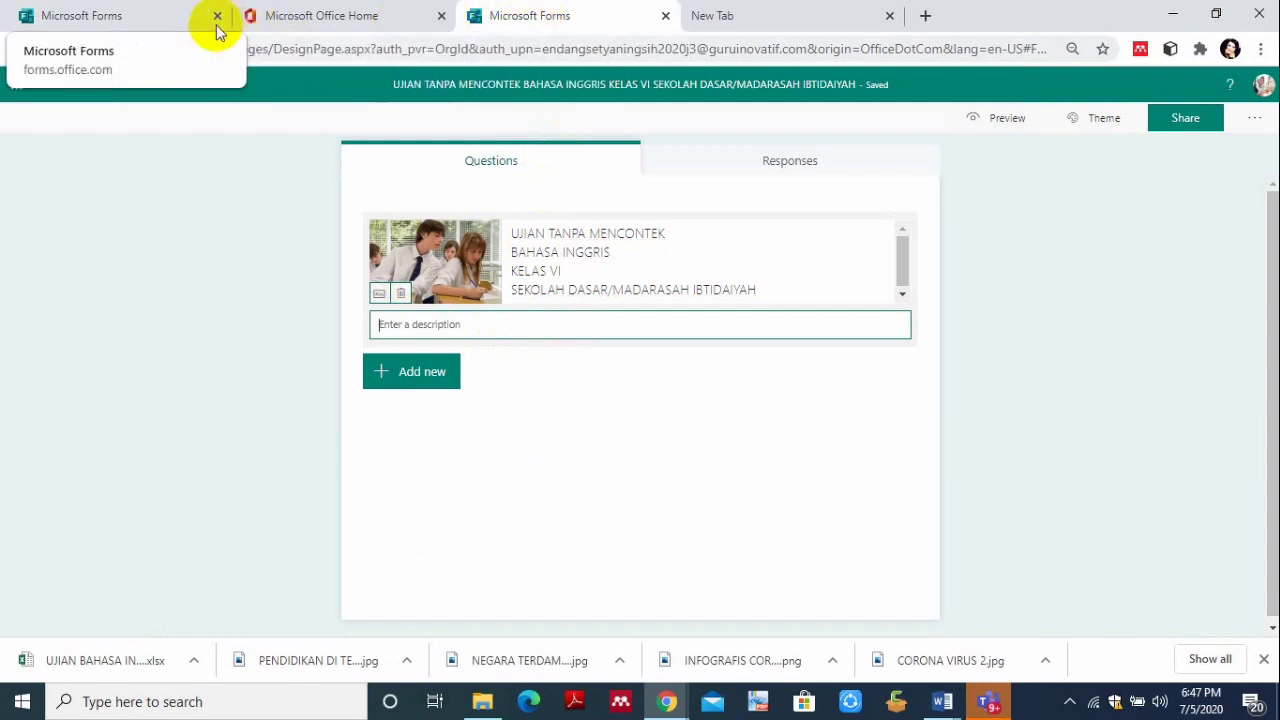
left_click(107, 15)
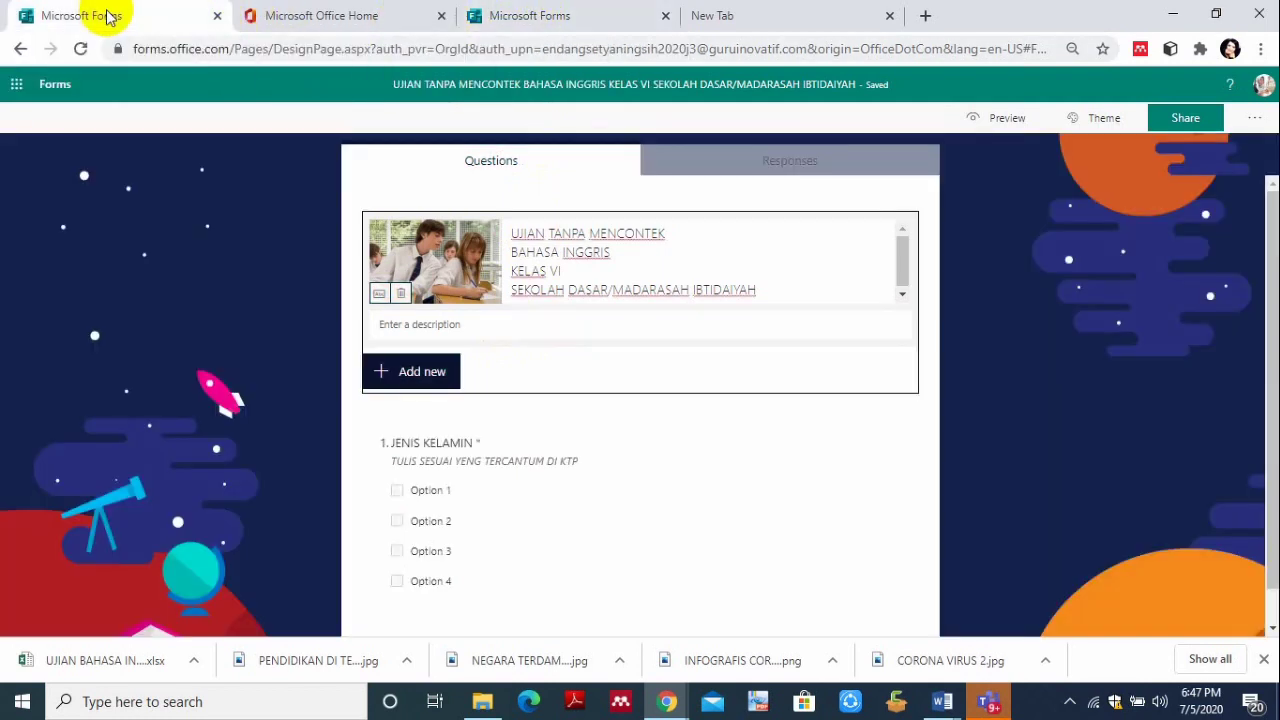
left_click(22, 49)
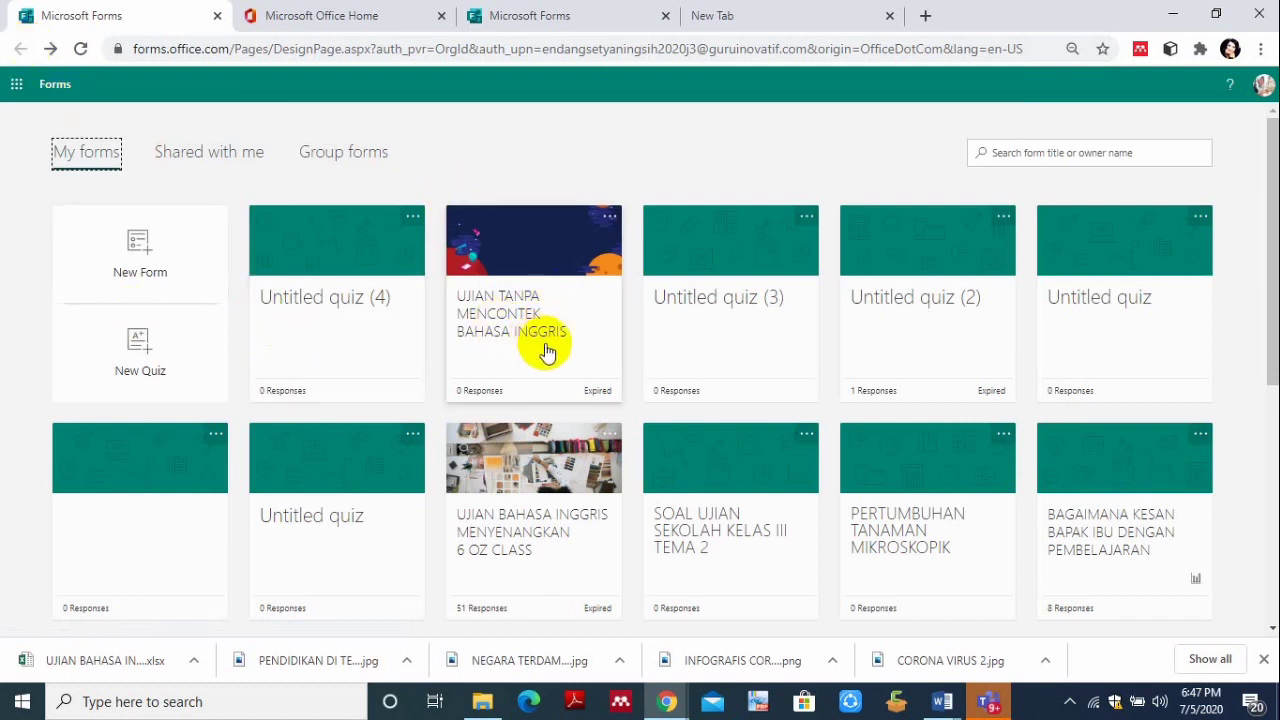
left_click(529, 528)
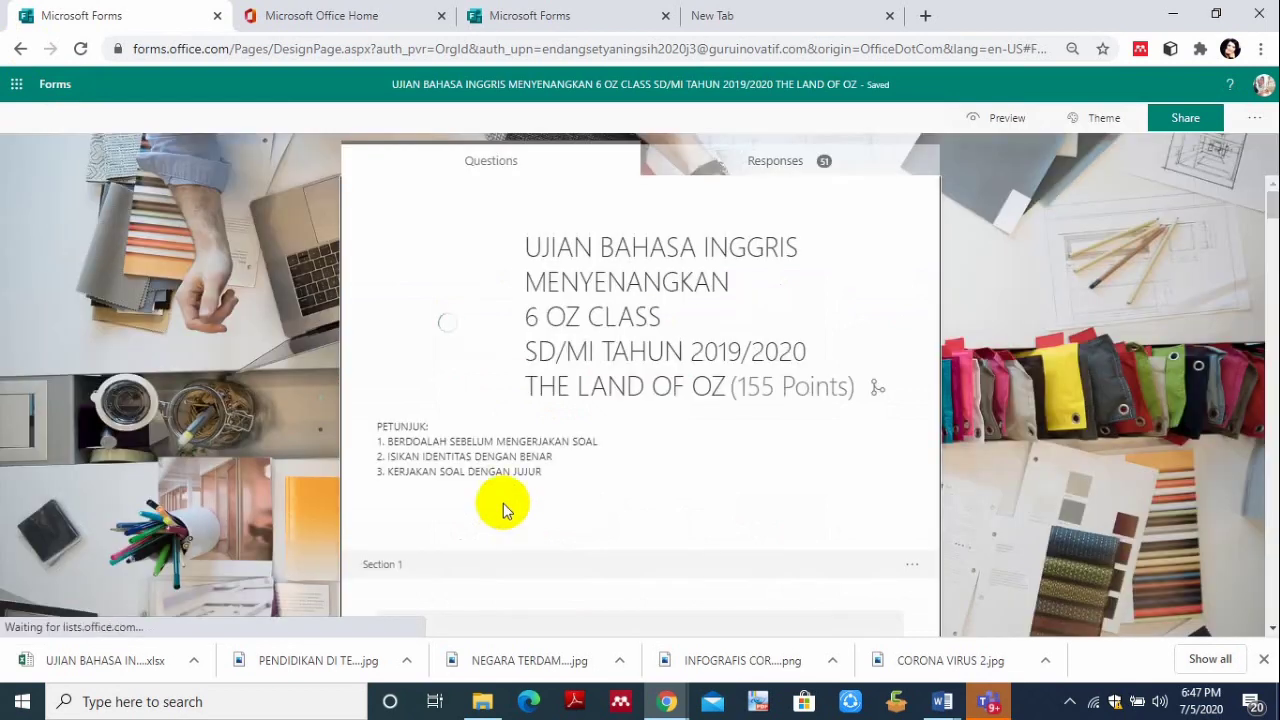
left_click(436, 466)
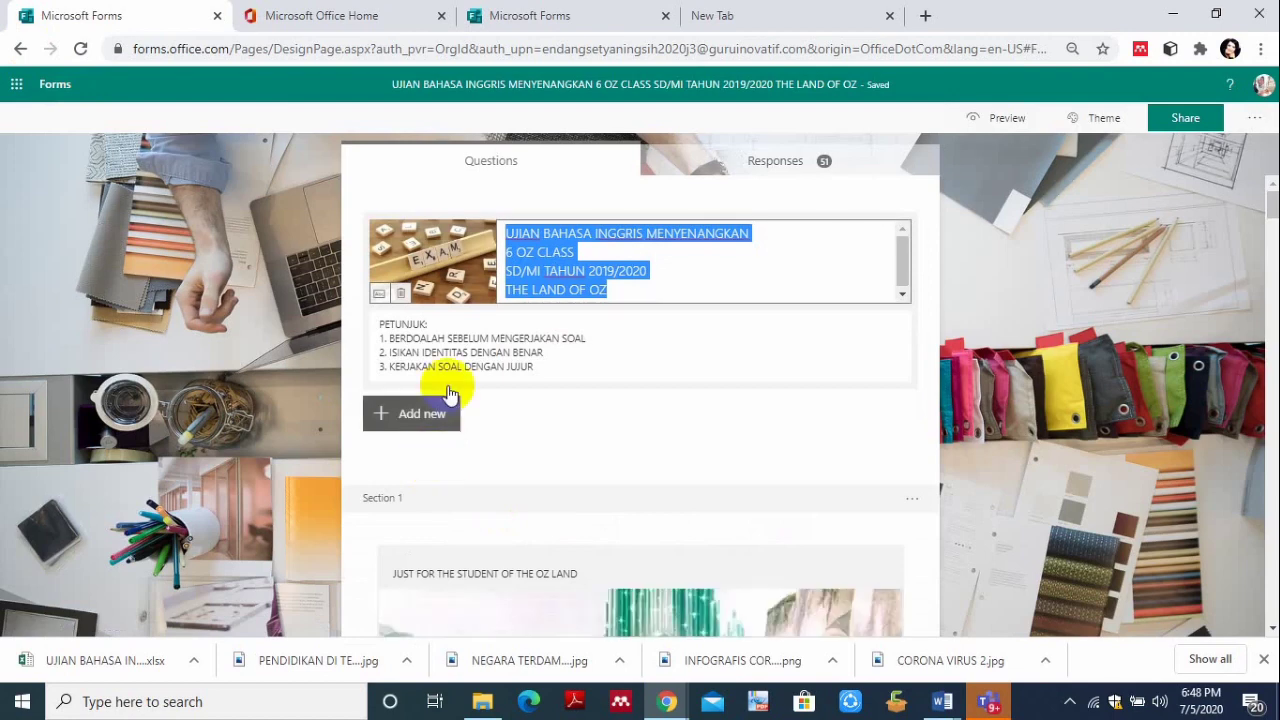
left_click(480, 370)
key("ctrl+c")
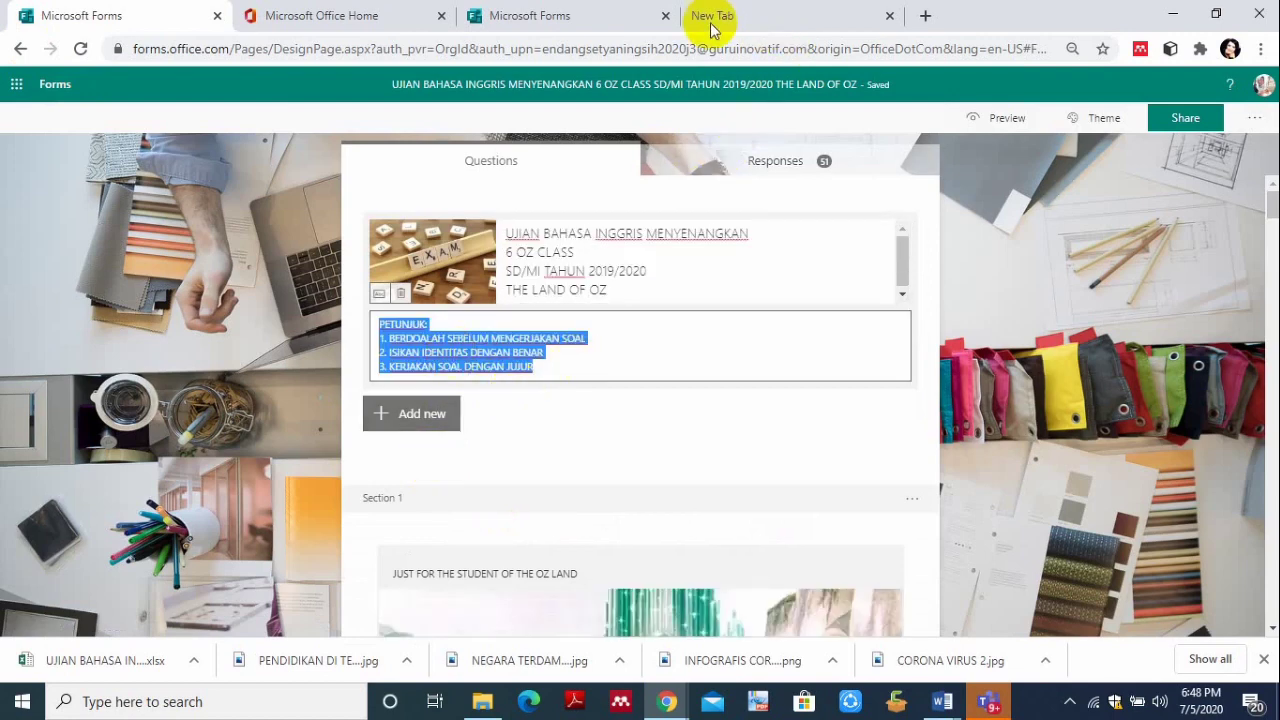
Paste the copied PETUNJUK instructions into the description of the new quiz.
left_click(556, 22)
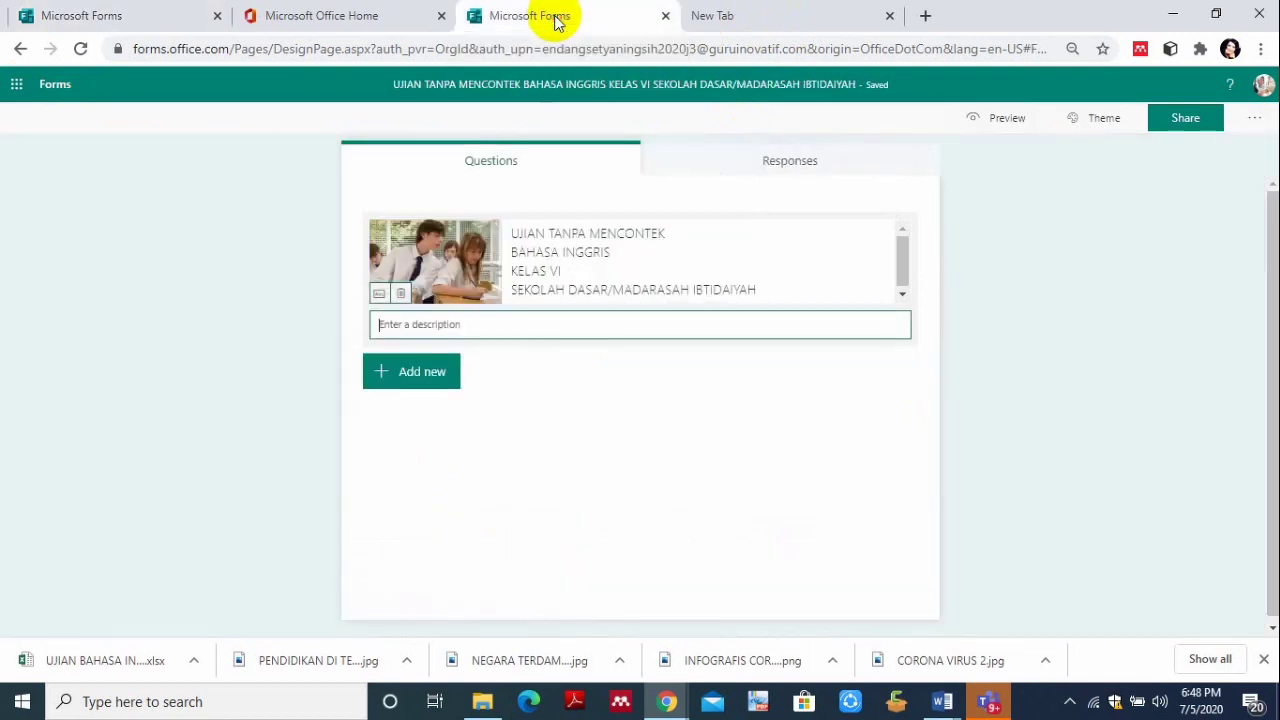
left_click(501, 330)
key("ctrl+v")
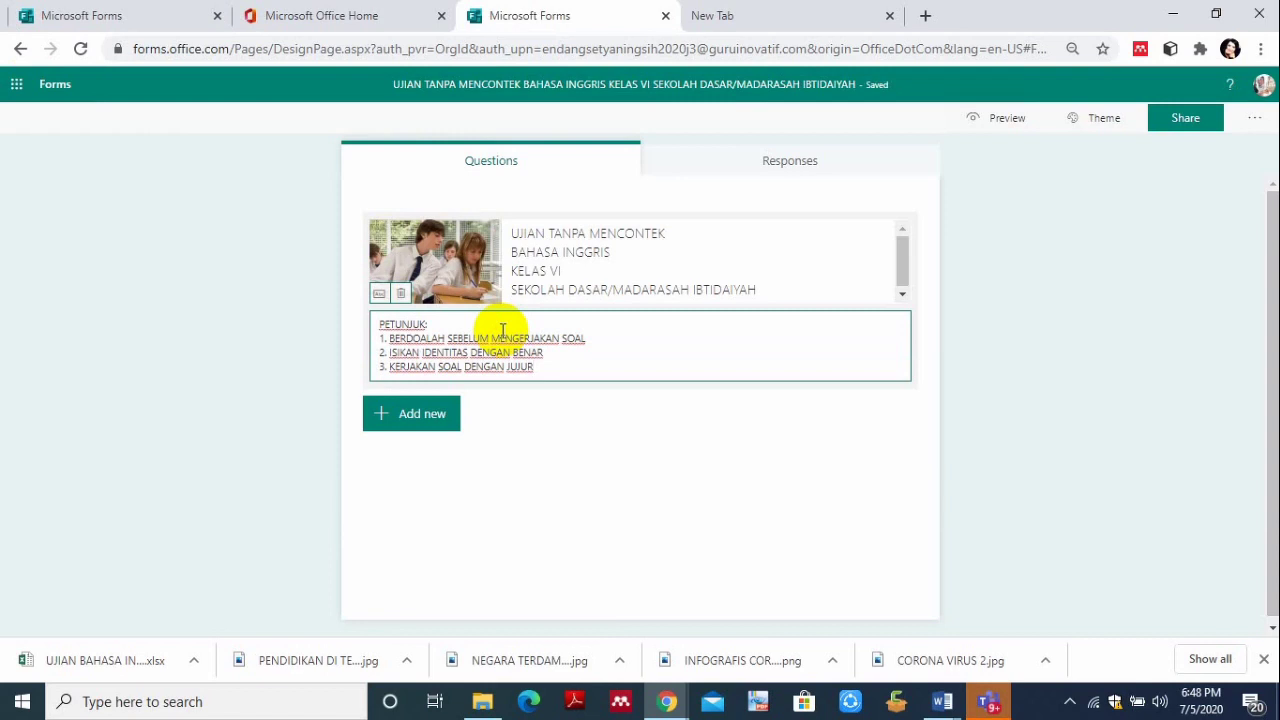
Add a choice question to the quiz and extend it to four answer options, leaving the default texts.
left_click(377, 425)
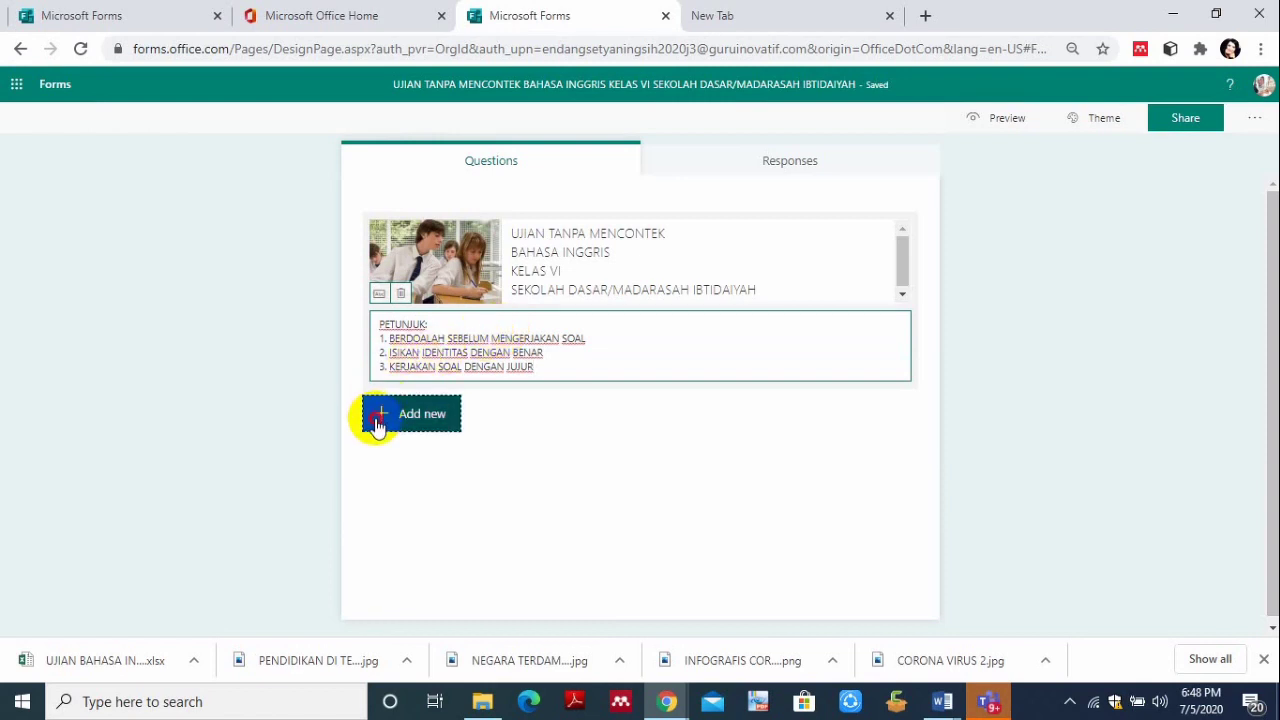
left_click(443, 420)
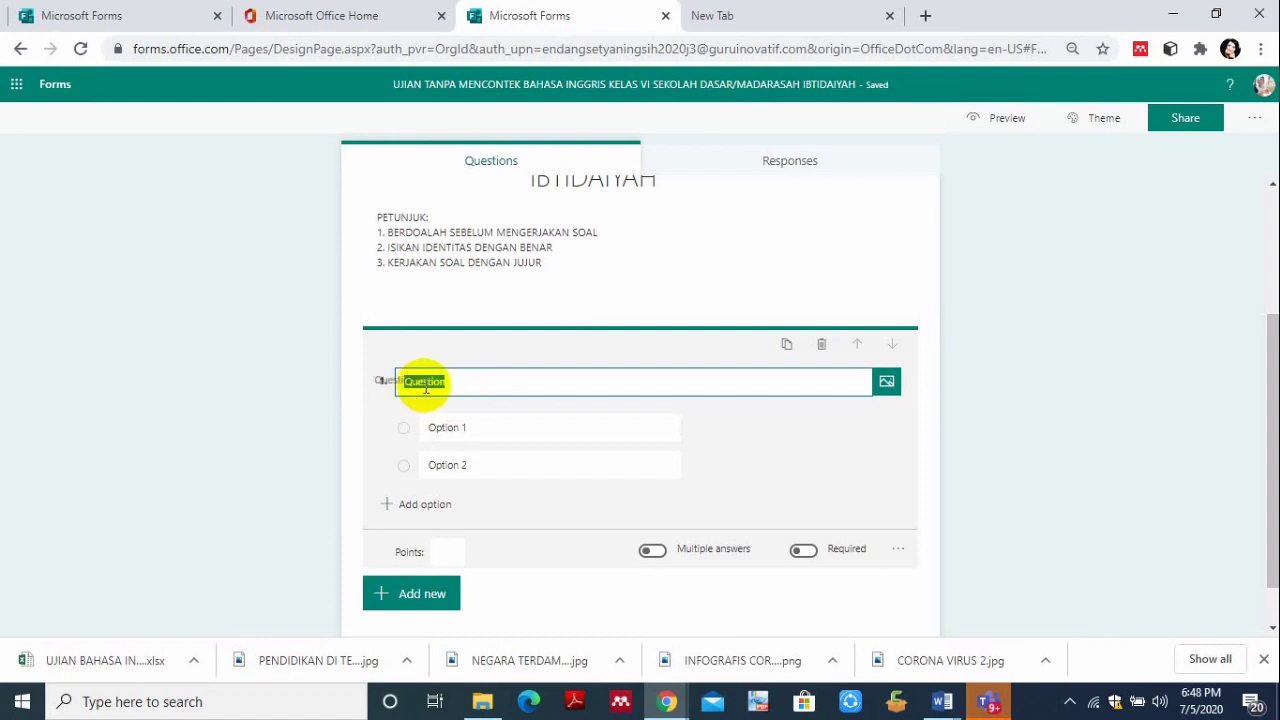
left_click(427, 385)
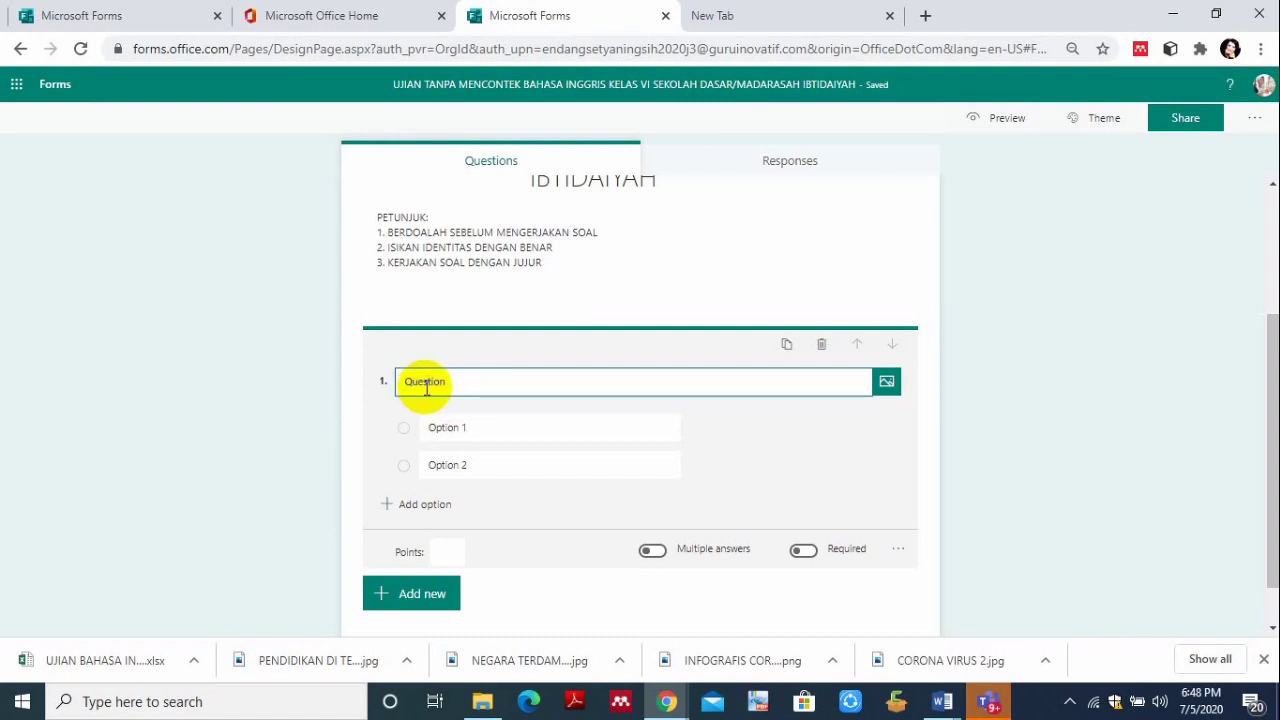
left_click(439, 432)
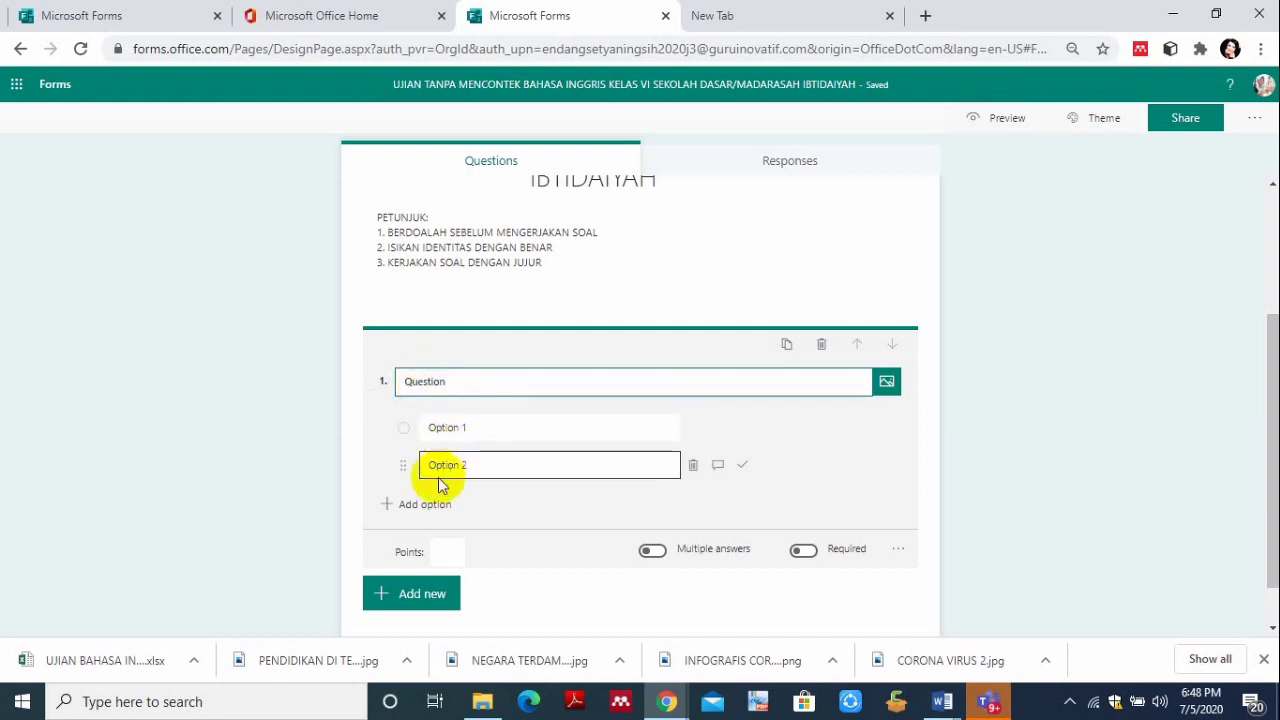
left_click(400, 504)
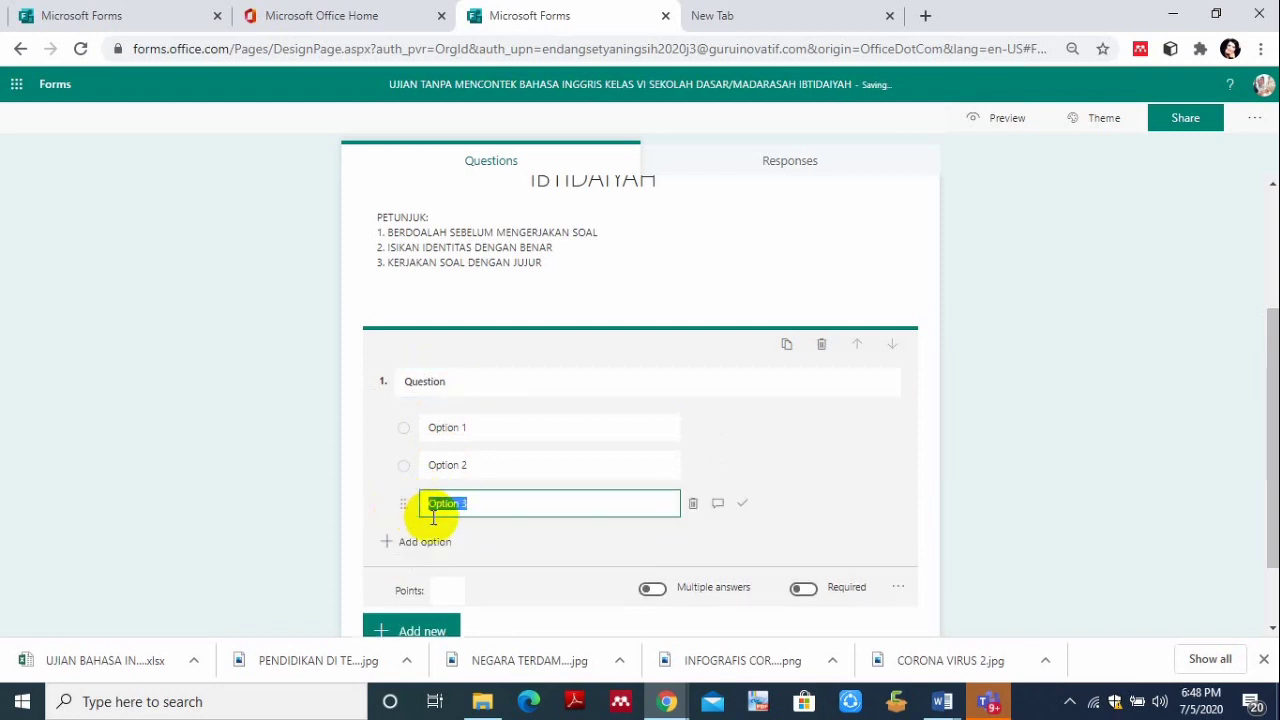
left_click(395, 545)
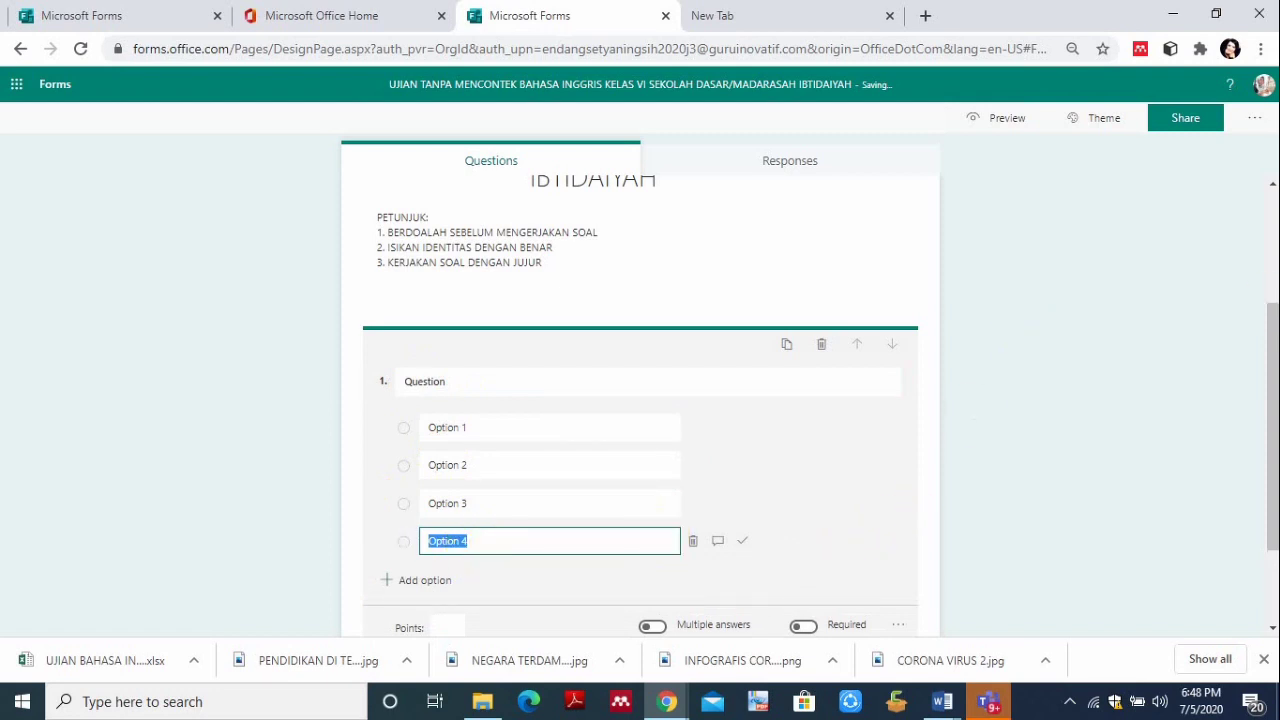
left_click(1266, 309)
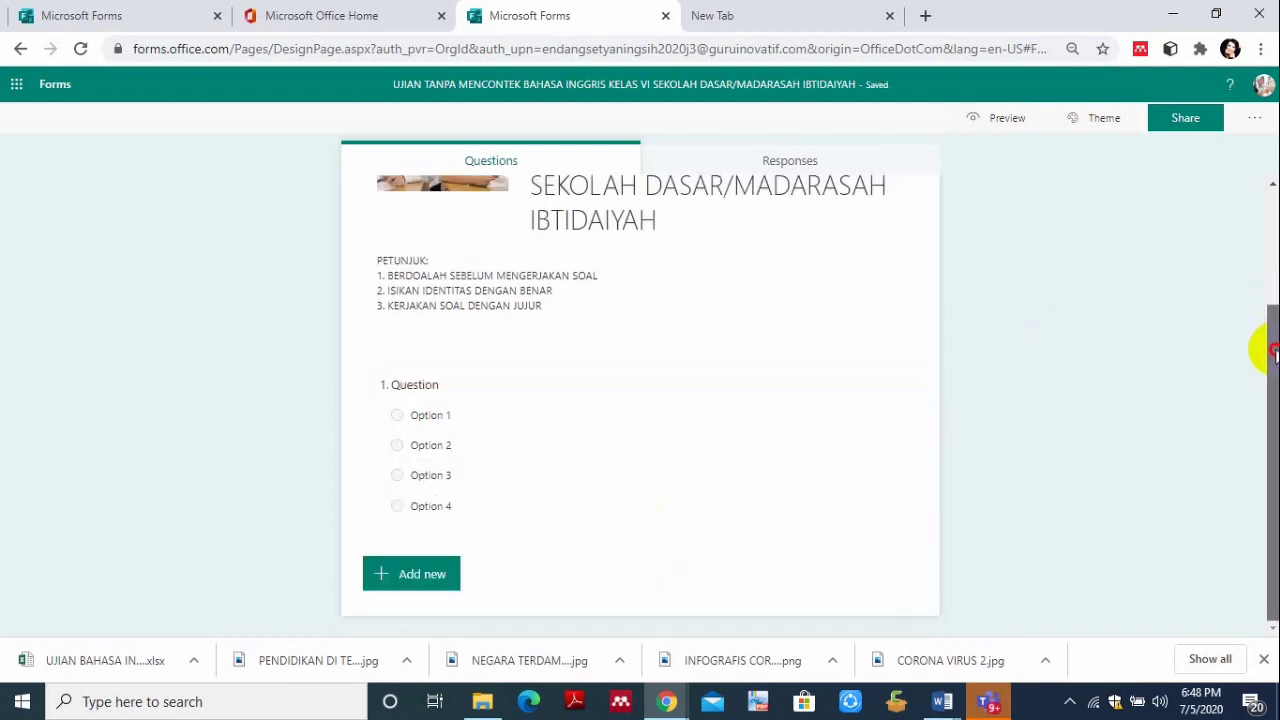
left_click_drag(1274, 352, 1276, 372)
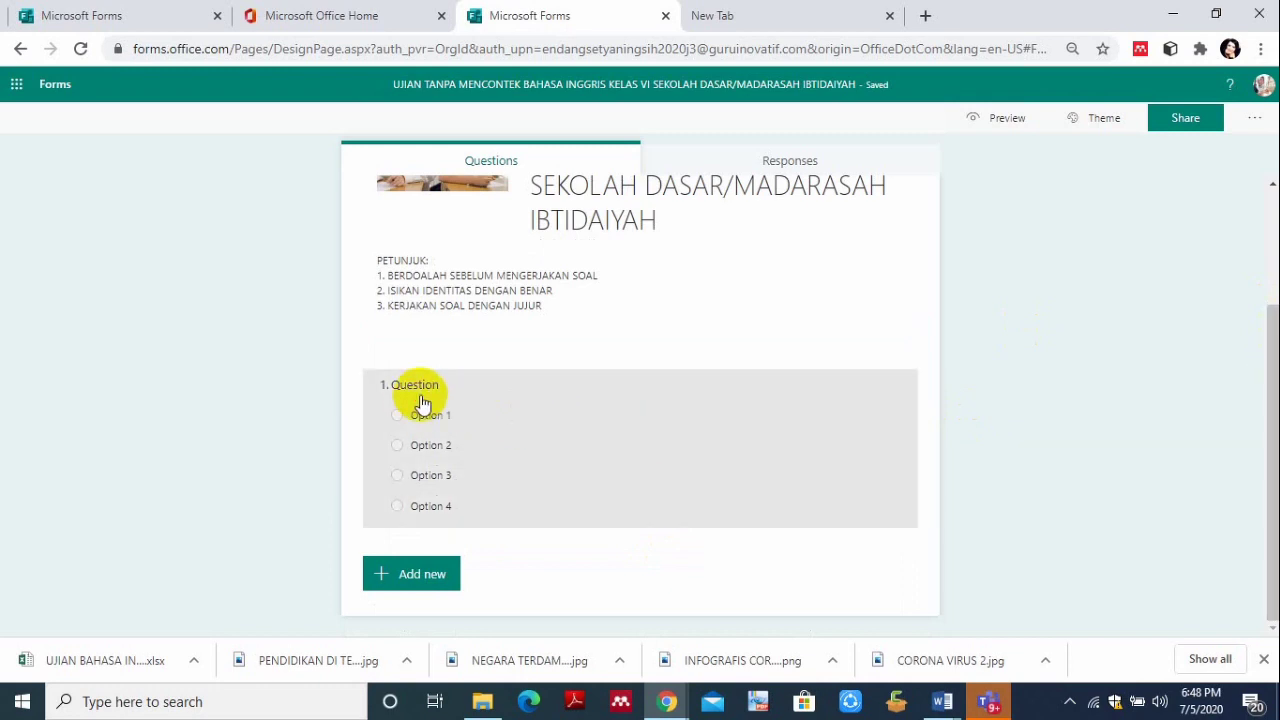
Switch to the existing 6 OZ CLASS quiz and copy the text of question 5, "What job are described in the pictures besides?".
left_click(423, 400)
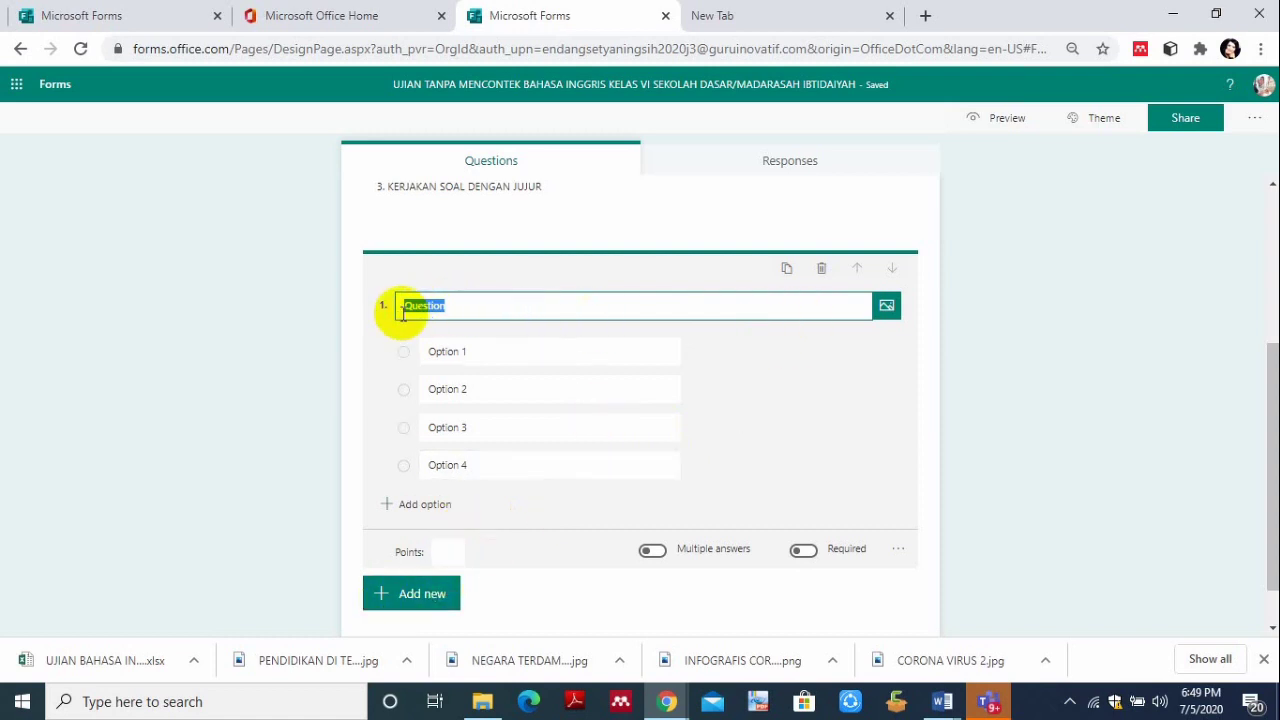
left_click(445, 550)
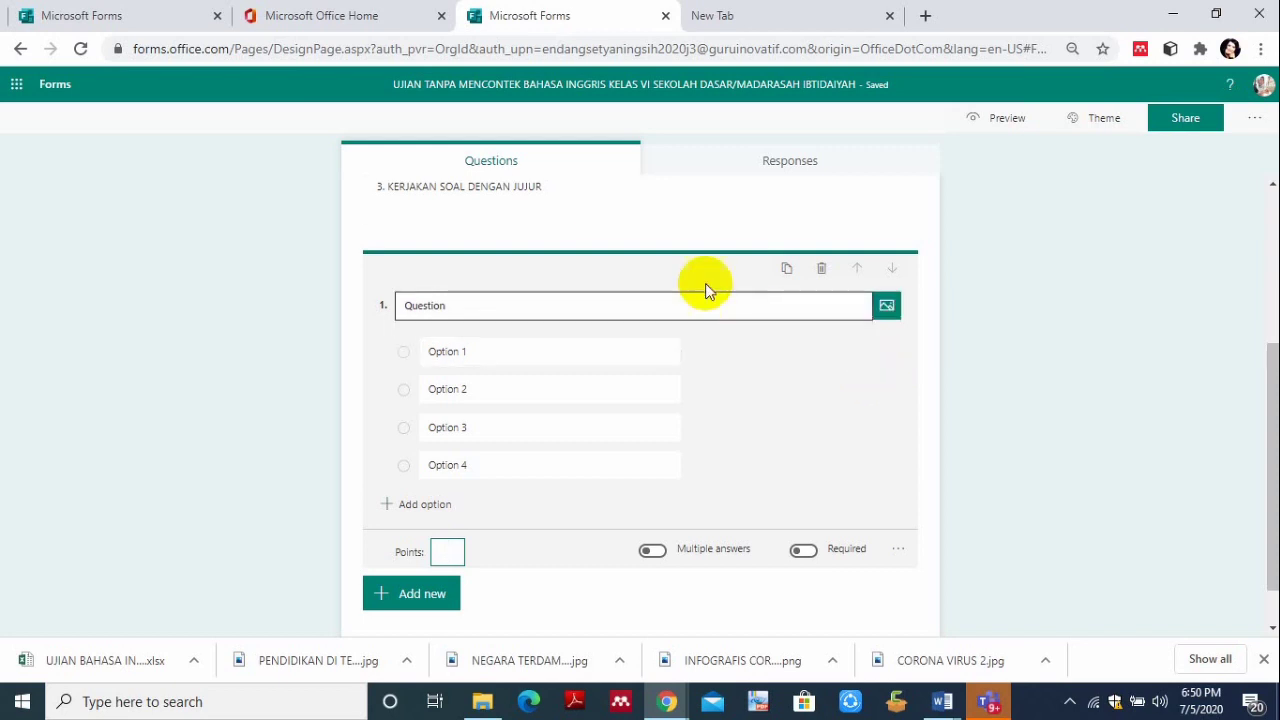
left_click(119, 16)
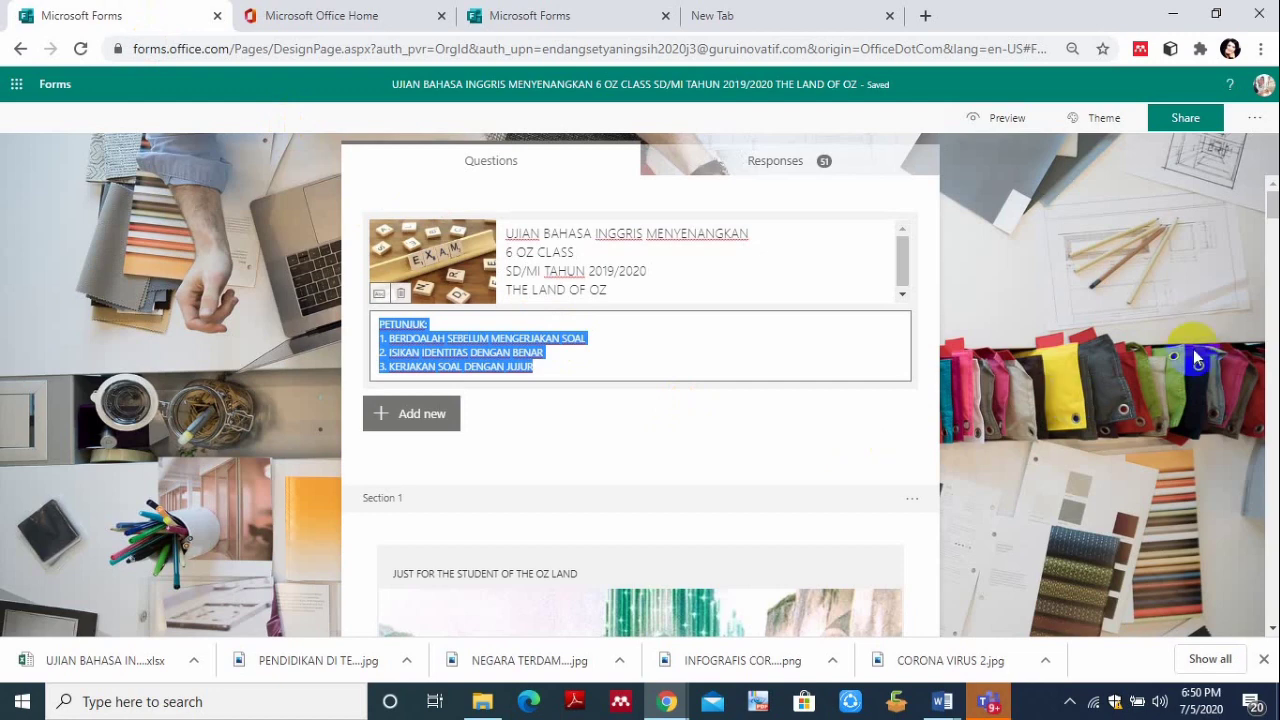
left_click_drag(1273, 210, 1273, 289)
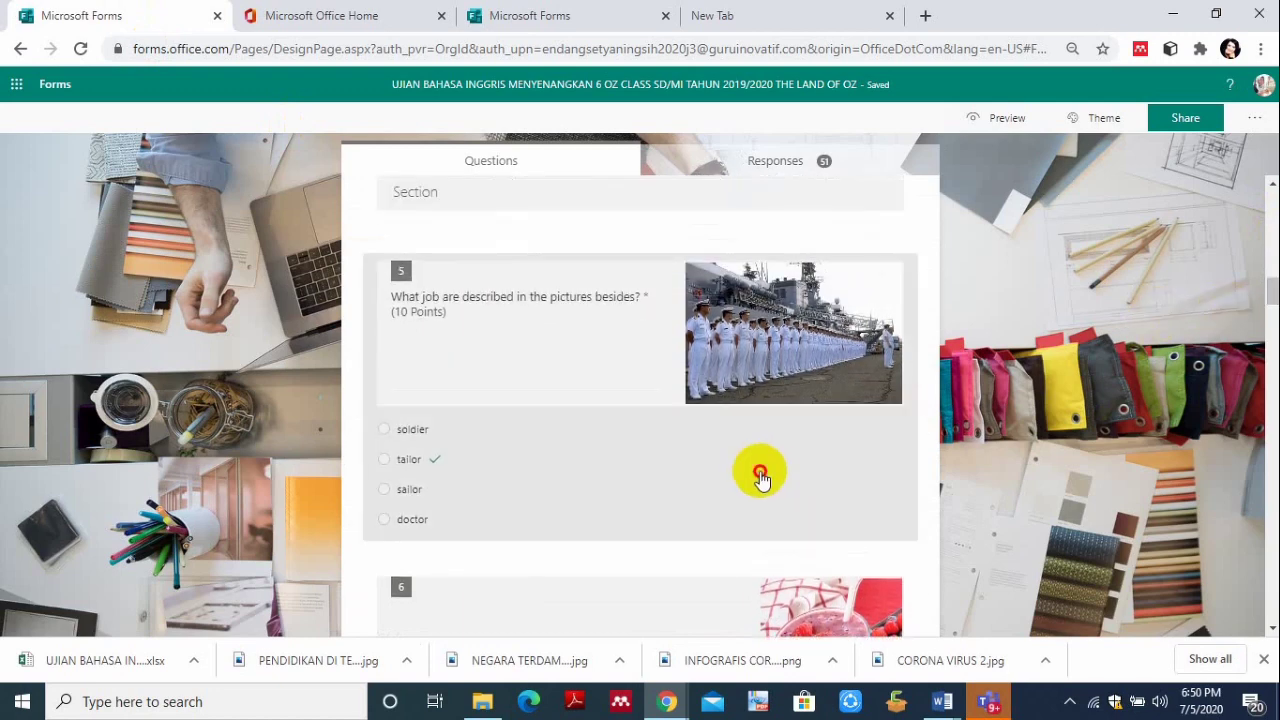
left_click(758, 472)
key("ctrl+c")
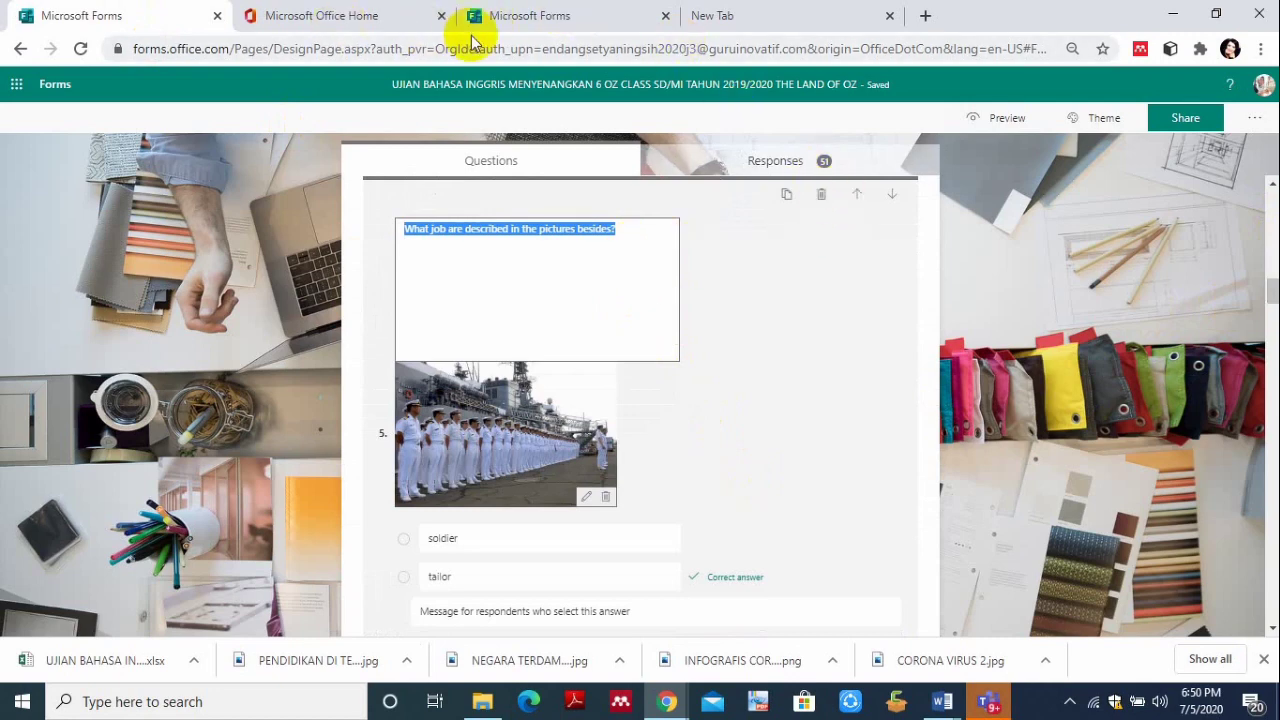
Paste the copied text as question 1 of the new quiz, select its first option, and return to the existing quiz.
left_click(520, 18)
left_click(470, 302)
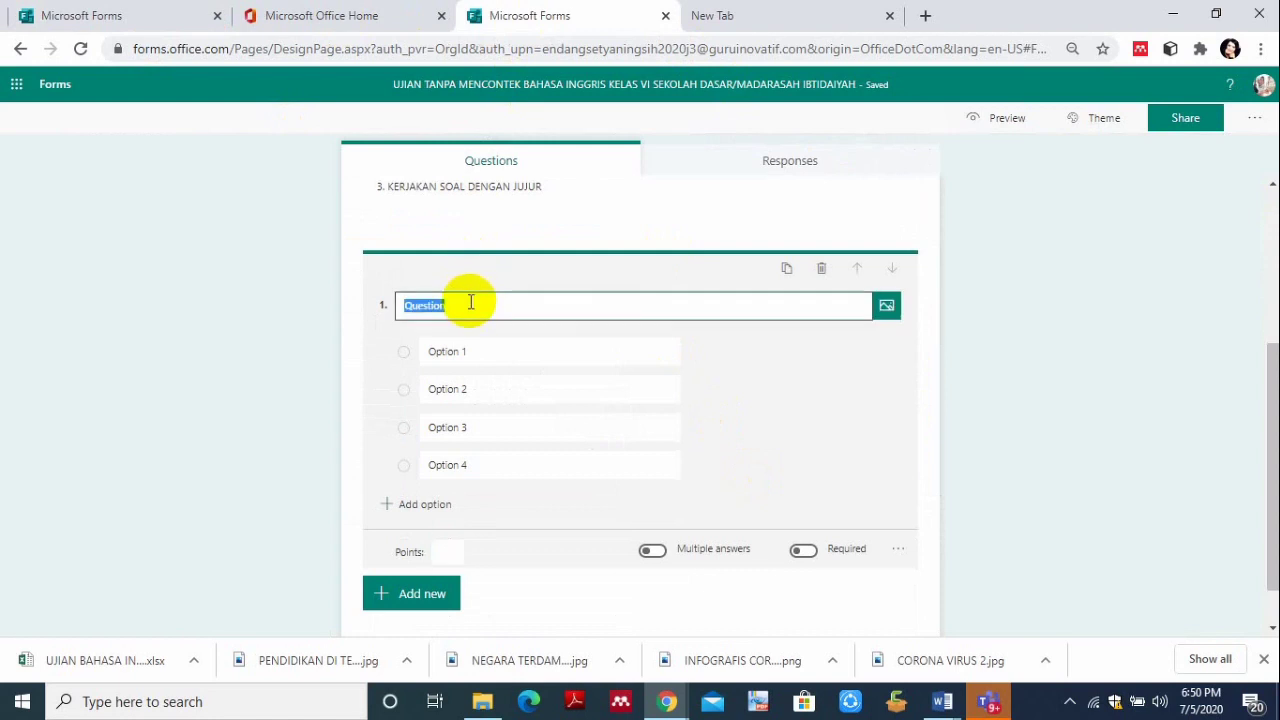
key("ctrl+v")
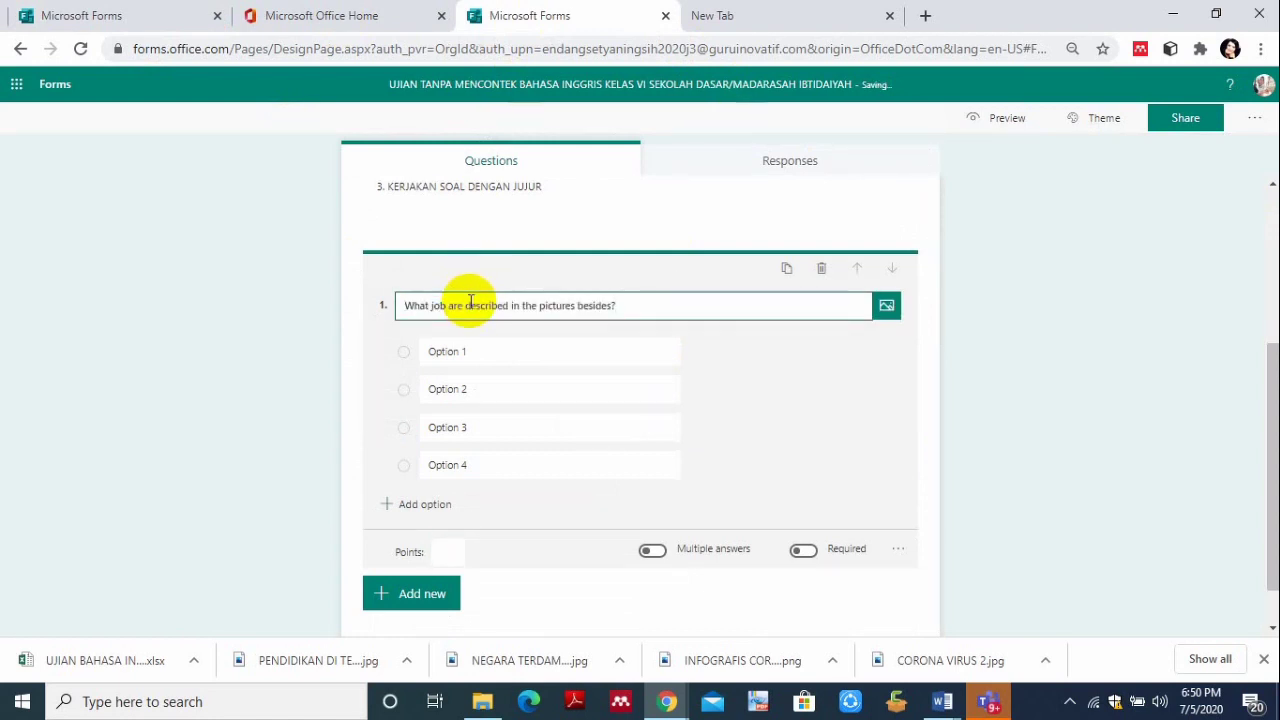
left_click(463, 350)
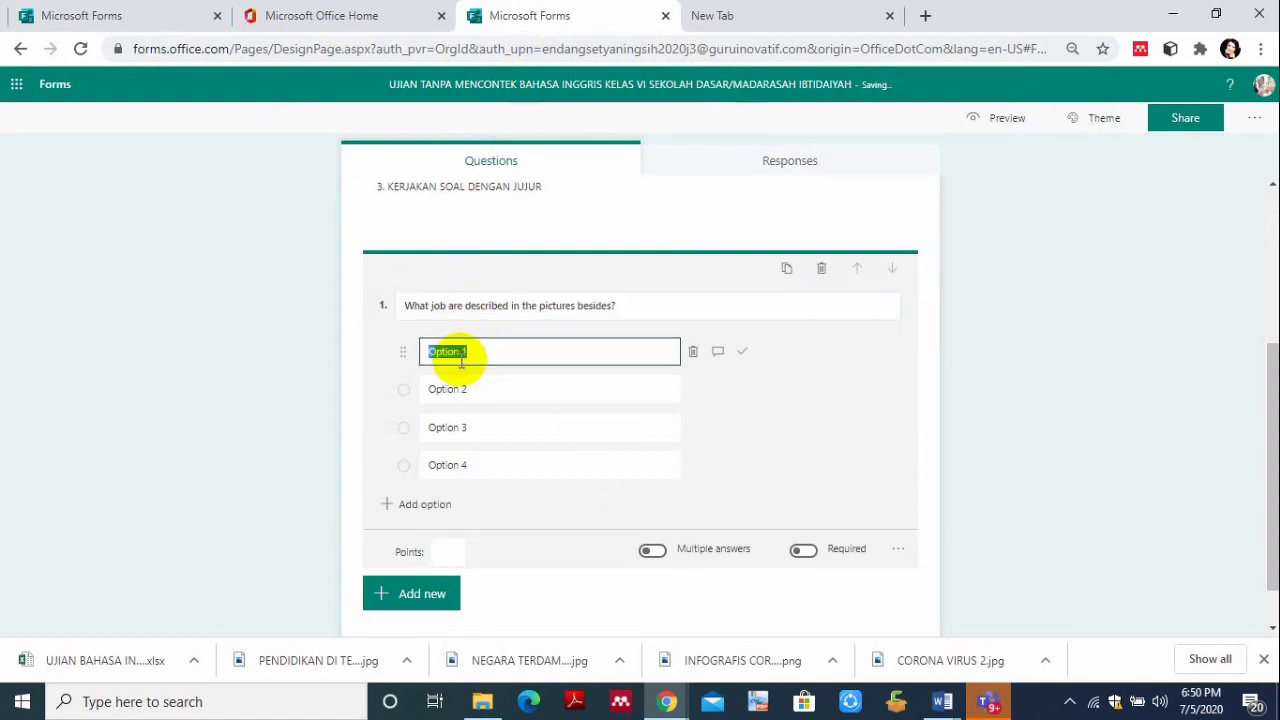
left_click(133, 24)
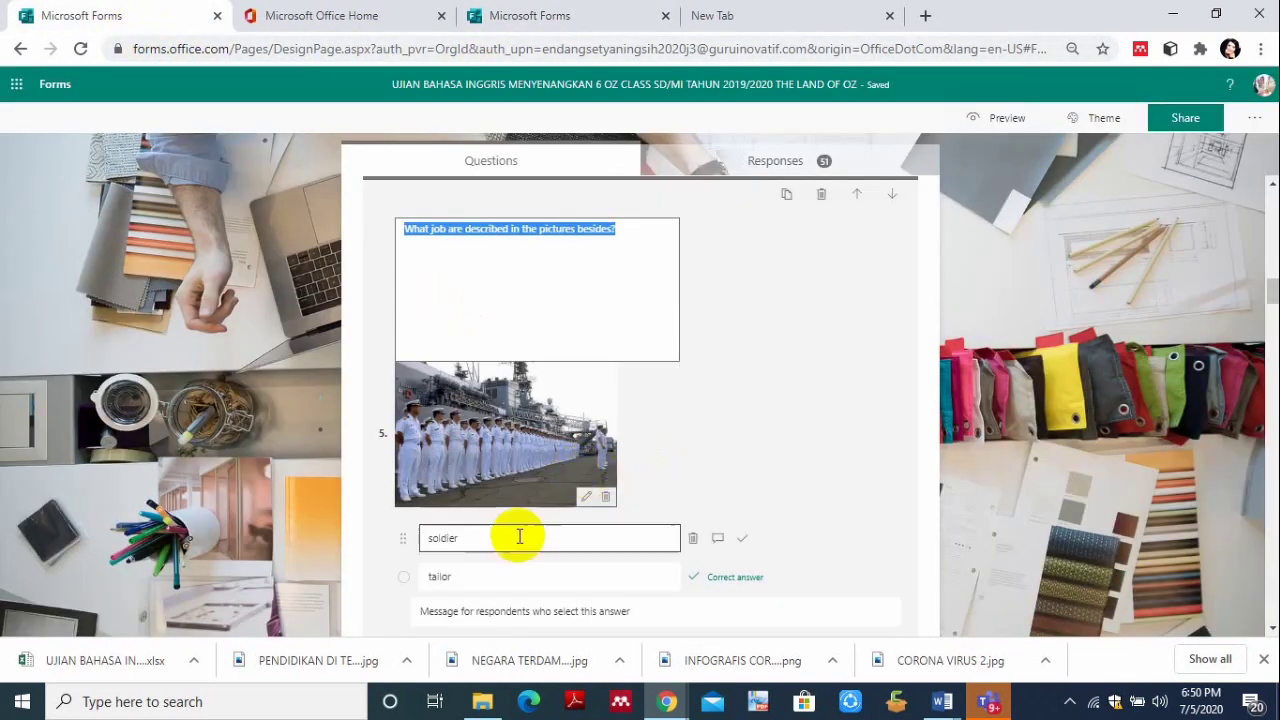
double_click(462, 540)
key("ctrl+v")
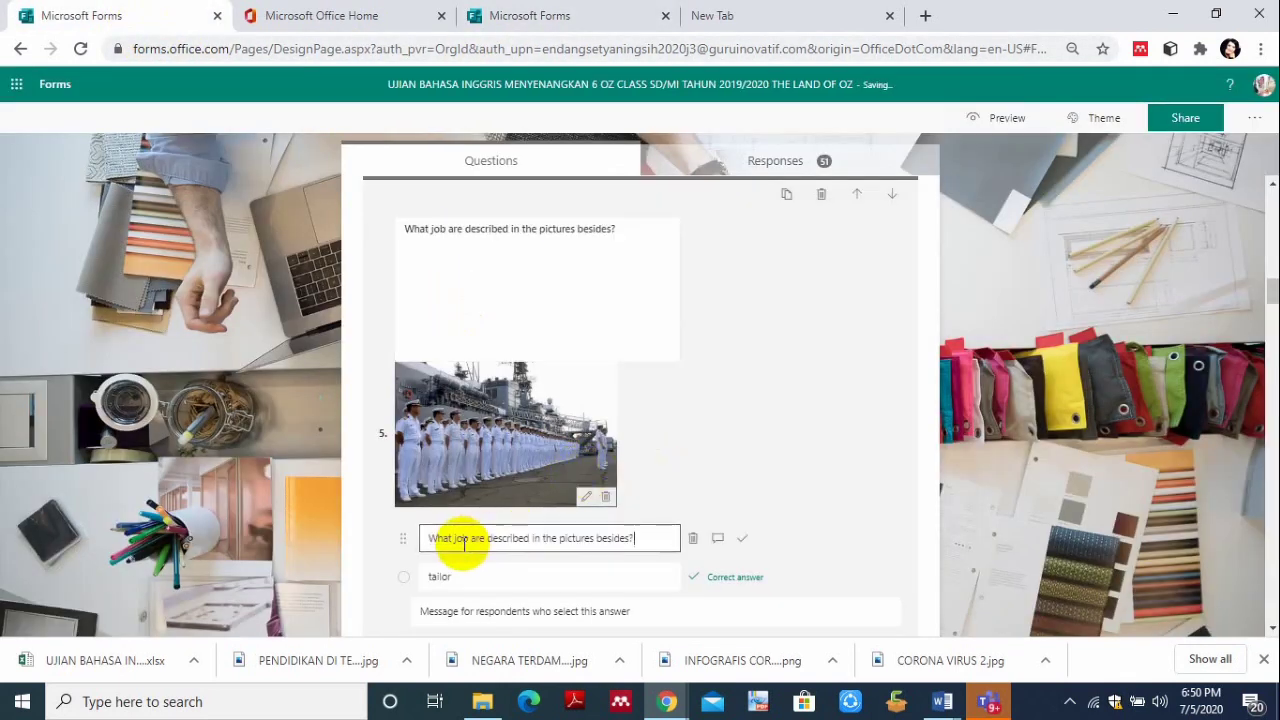
key("ctrl+v")
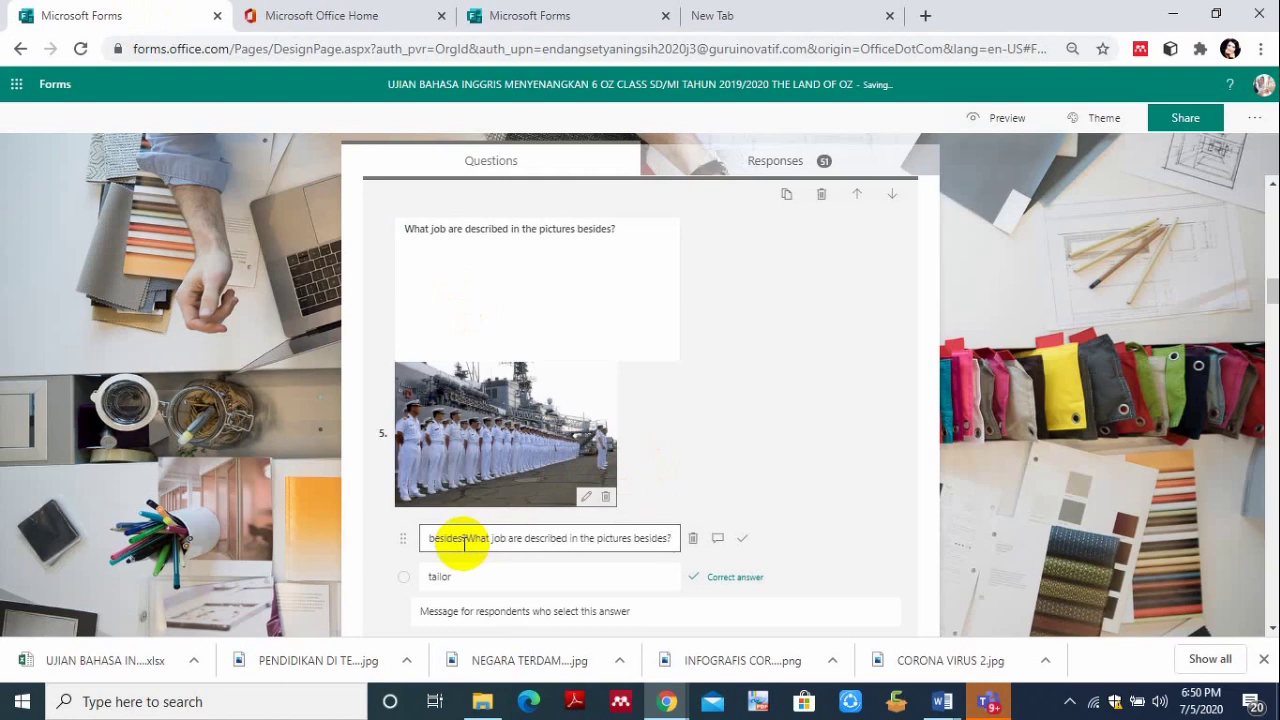
key("BackSpace")
key("BackSpace")
key("BackSpace")
key("BackSpace")
key("BackSpace")
key("BackSpace")
key("BackSpace")
key("BackSpace")
key("BackSpace")
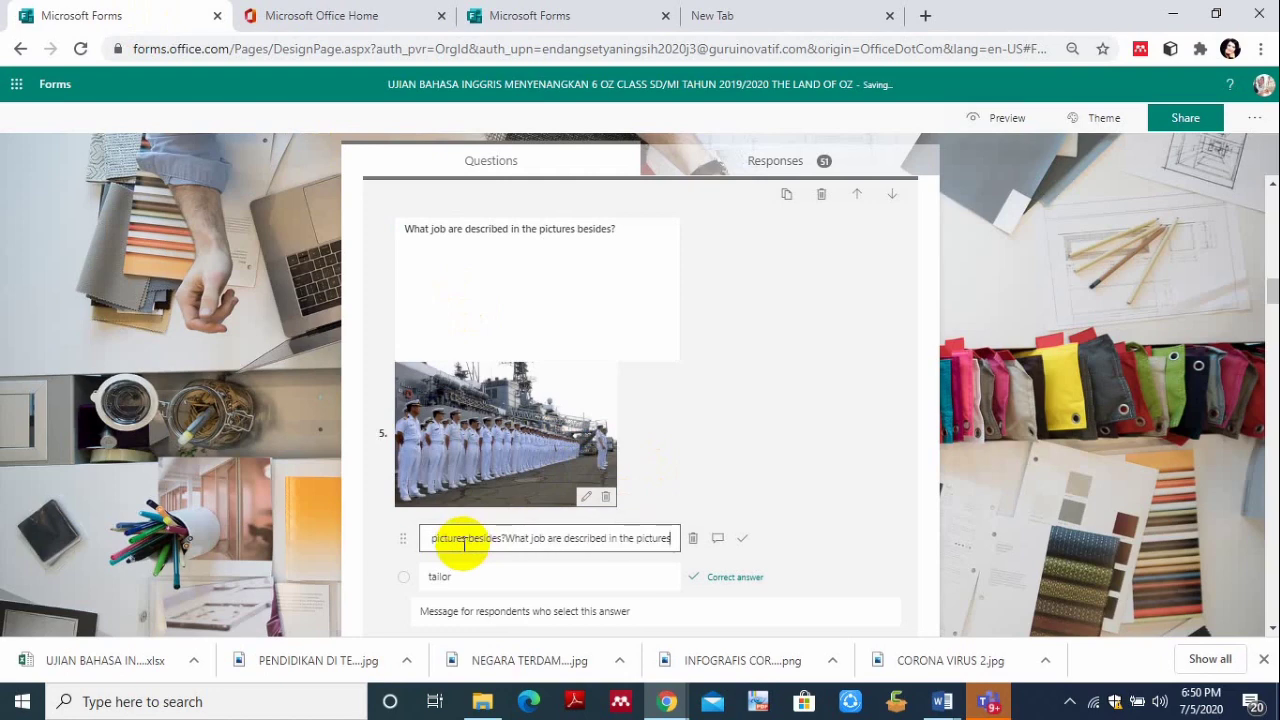
key("BackSpace")
key("BackSpace")
key("BackSpace")
key("BackSpace")
key("BackSpace")
key("BackSpace")
key("BackSpace")
key("BackSpace")
key("BackSpace")
key("BackSpace")
key("BackSpace")
key("BackSpace")
key("BackSpace")
key("BackSpace")
key("BackSpace")
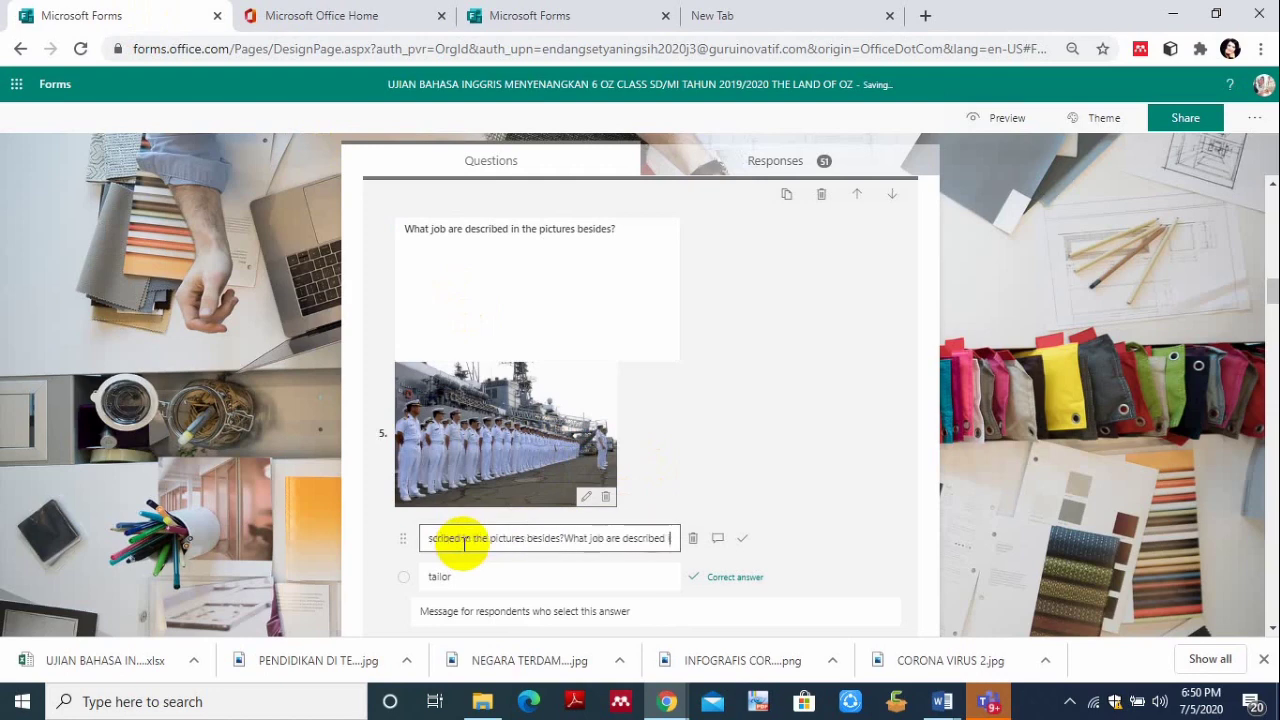
key("BackSpace")
key("BackSpace")
key("BackSpace")
key("BackSpace")
key("BackSpace")
key("BackSpace")
key("BackSpace")
key("BackSpace")
key("BackSpace")
key("BackSpace")
key("BackSpace")
key("BackSpace")
key("BackSpace")
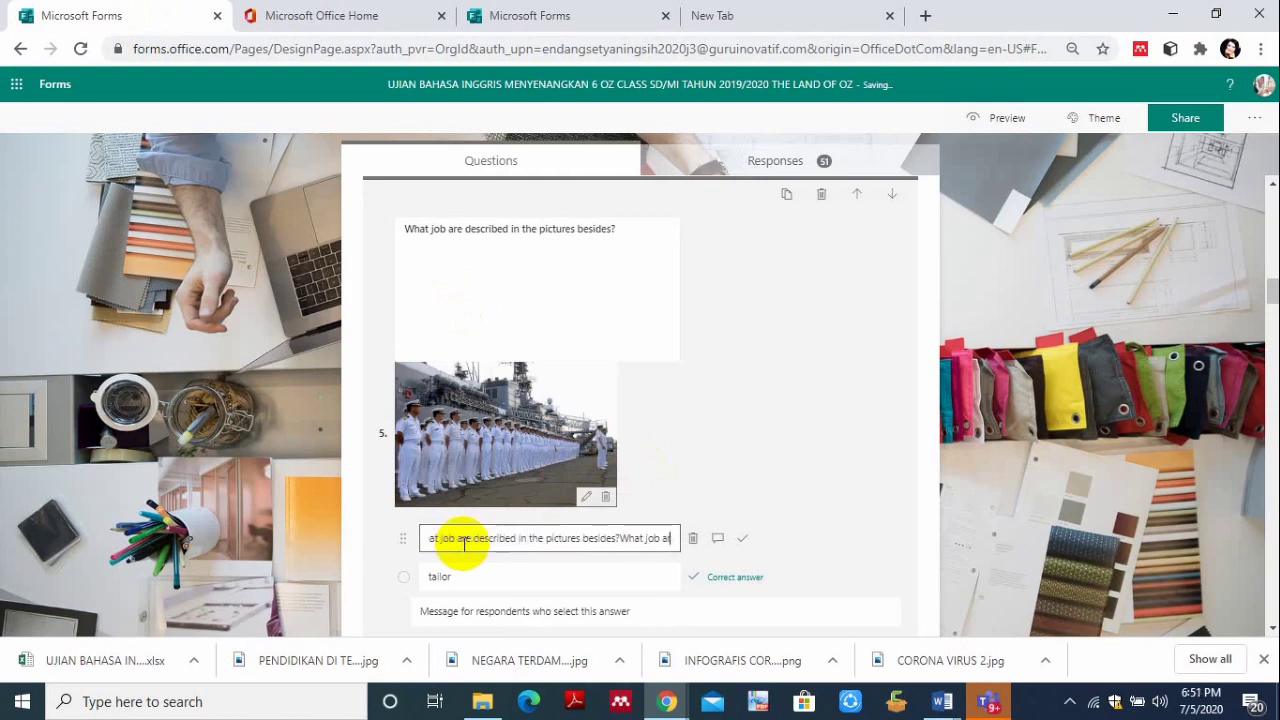
key("ctrl+z")
key("ctrl+z")
key("ctrl+z")
key("ctrl+z")
key("ctrl+z")
key("ctrl+z")
key("ctrl+z")
key("ctrl+z")
key("ctrl+z")
key("ctrl+z")
key("ctrl+z")
key("ctrl+z")
key("ctrl+z")
key("ctrl+z")
key("ctrl+z")
key("ctrl+z")
key("ctrl+z")
key("ctrl+z")
key("ctrl+z")
key("ctrl+z")
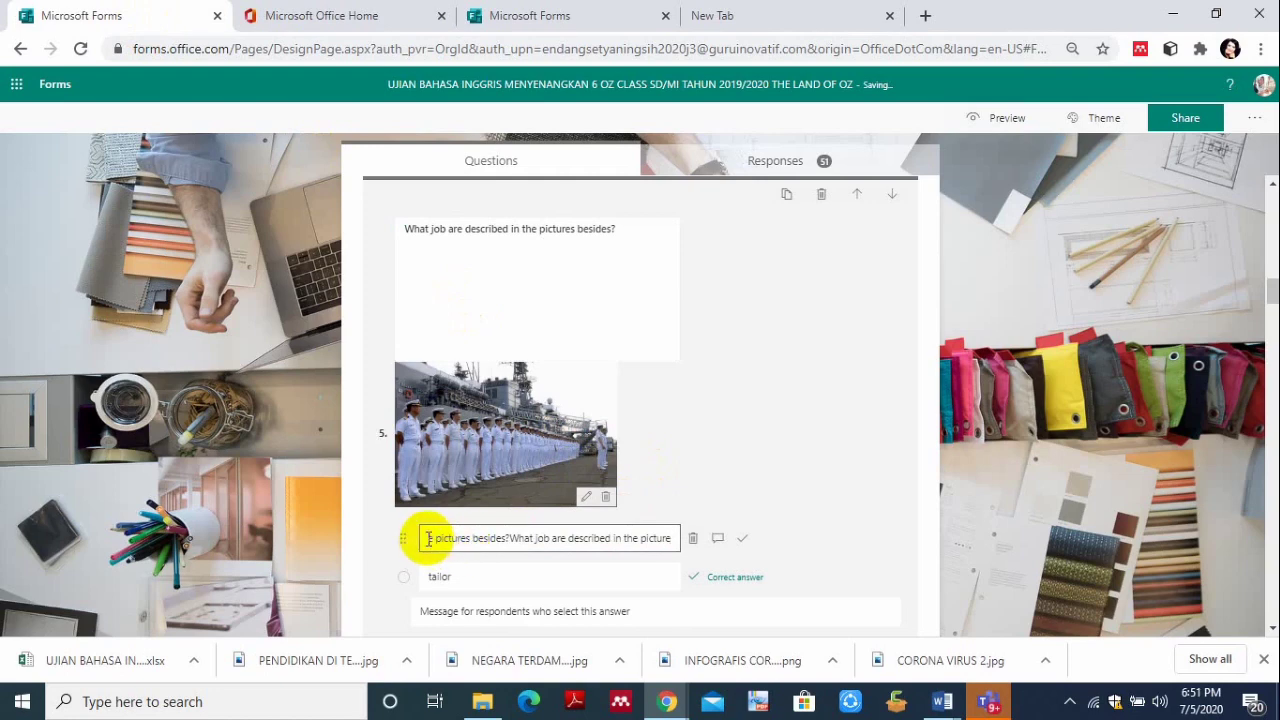
Replace the text of the first answer option in question 5 of the existing quiz with "SOLDIER".
double_click(464, 578)
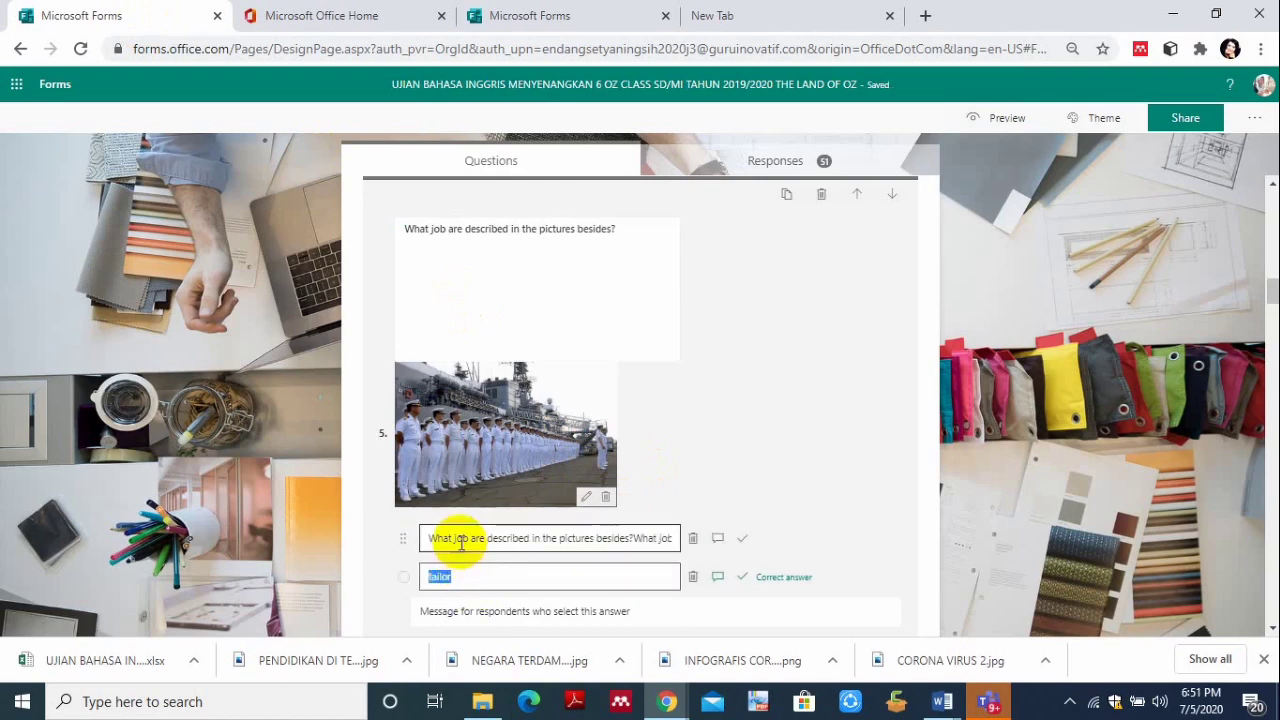
triple_click(457, 538)
key("BackSpace")
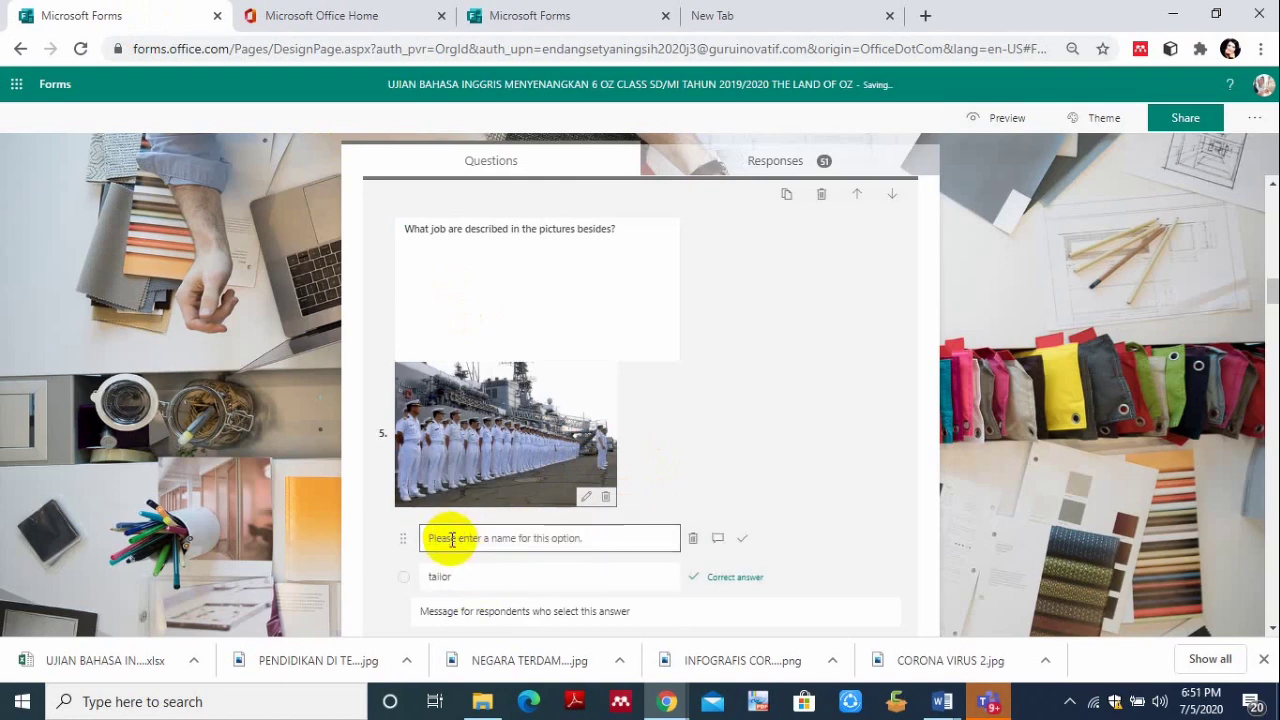
type("SOLD")
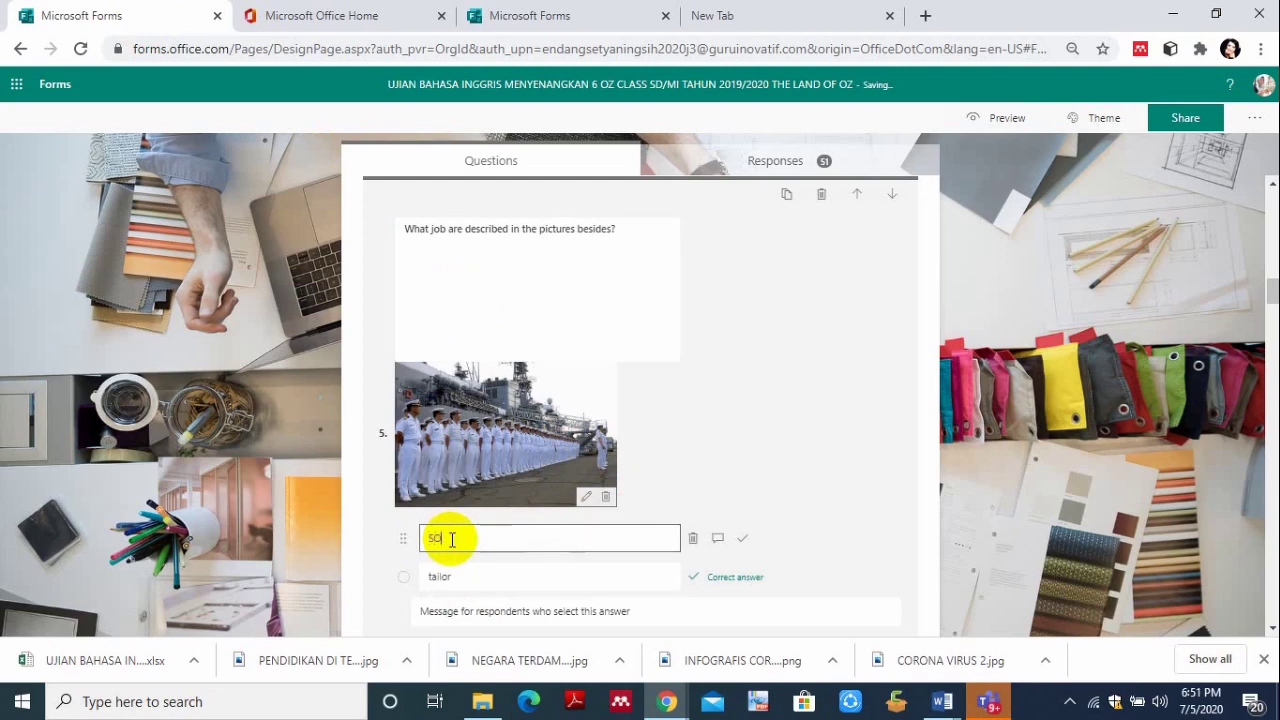
type("IER")
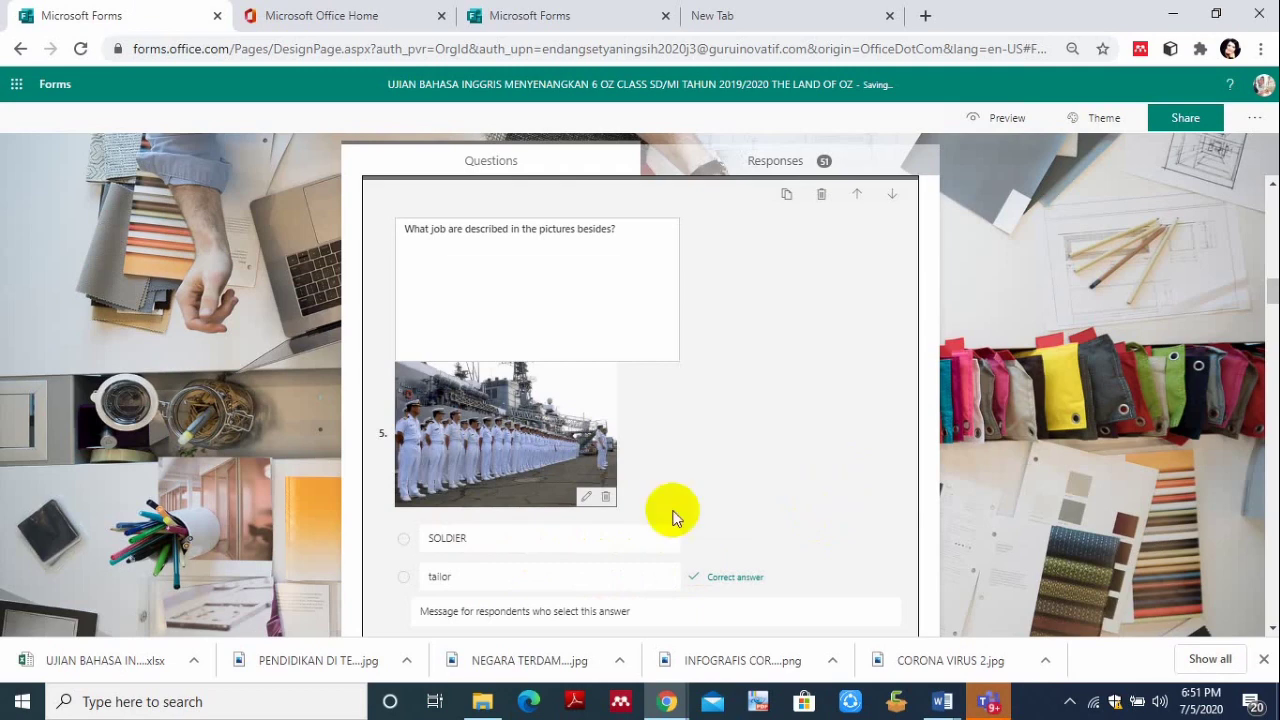
Copy the "SOLDIER" option from the existing quiz into the first answer option of the new quiz's question 1.
double_click(463, 540)
key("ctrl+c")
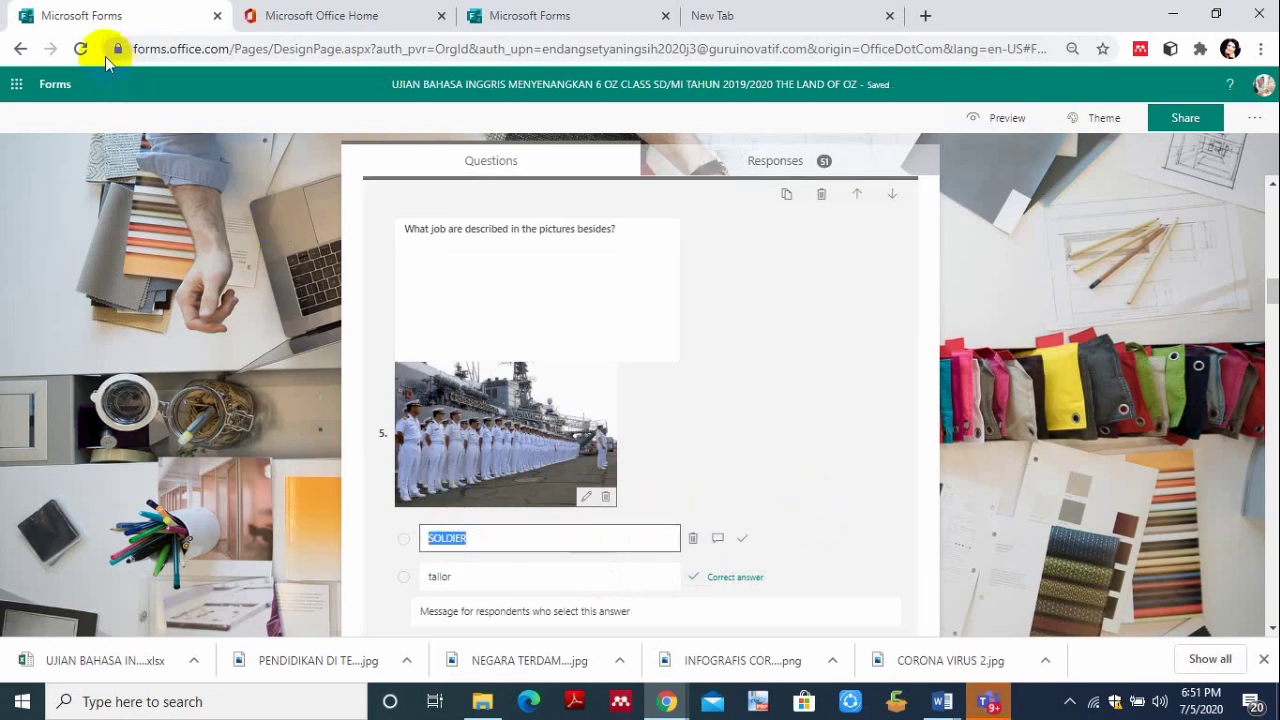
left_click(494, 18)
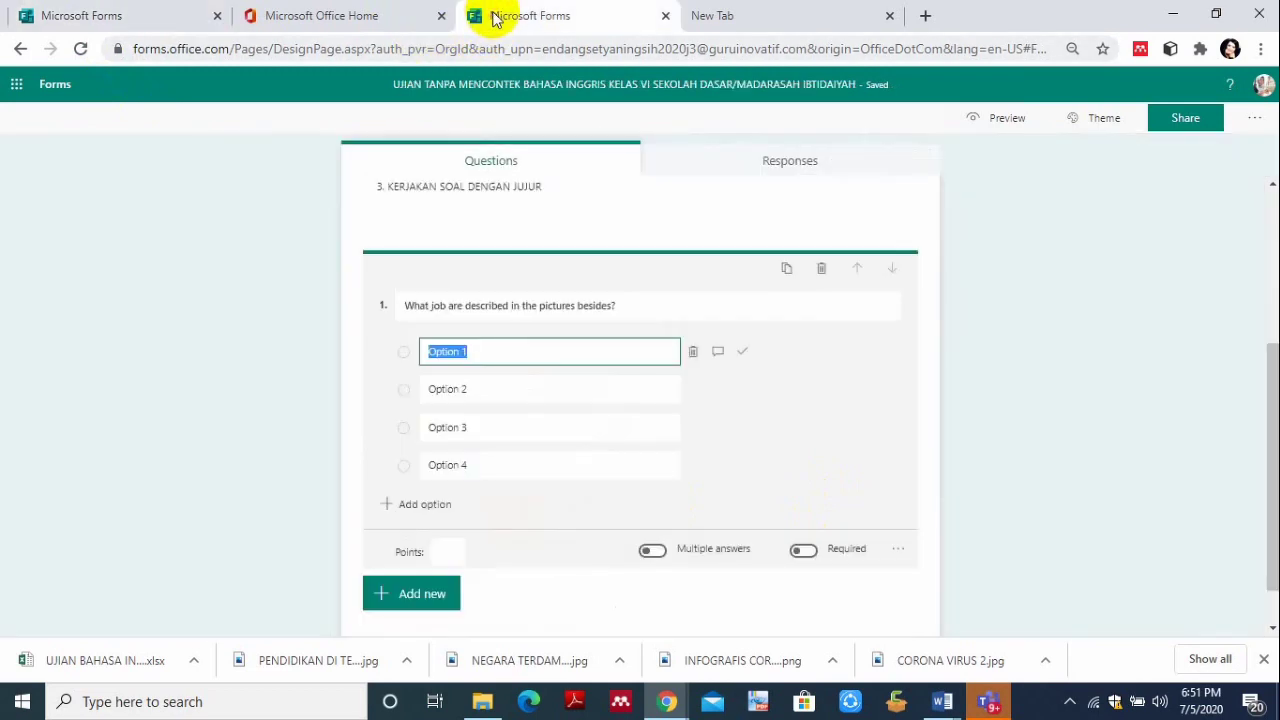
key("ctrl+v")
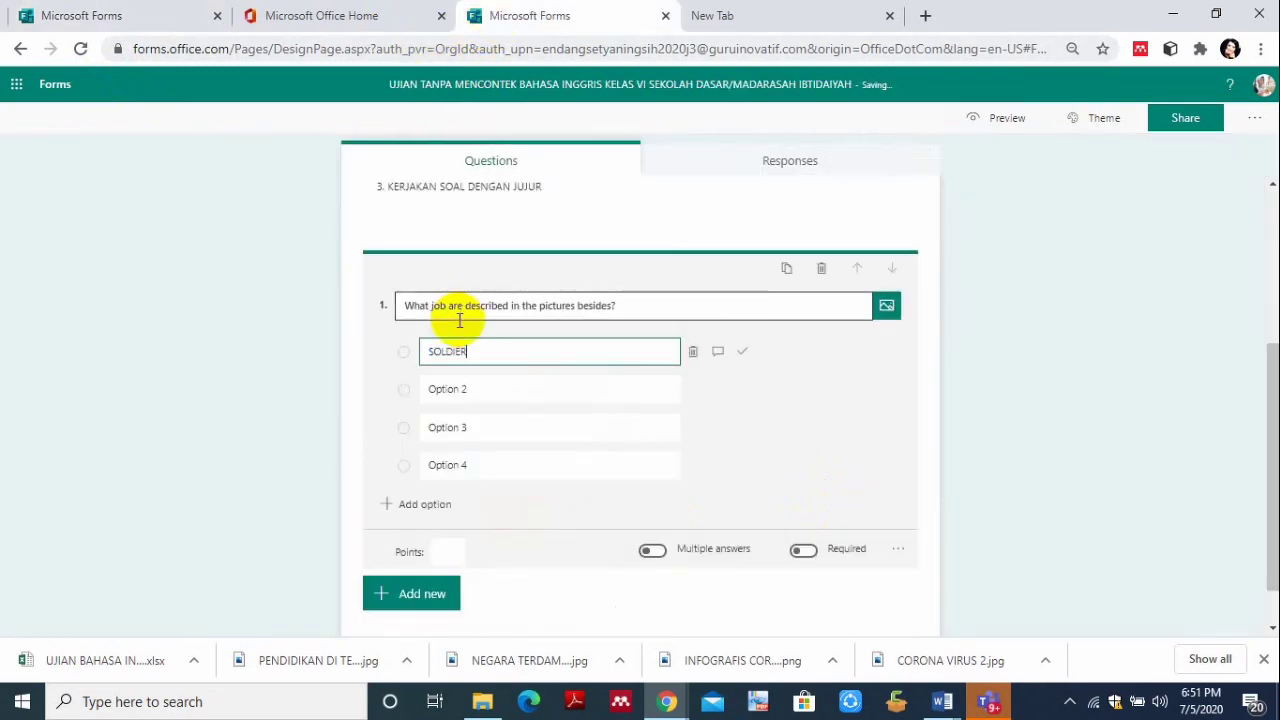
Copy the "tailor" option from the existing quiz into the second answer option of the new quiz's question 1.
left_click(458, 389)
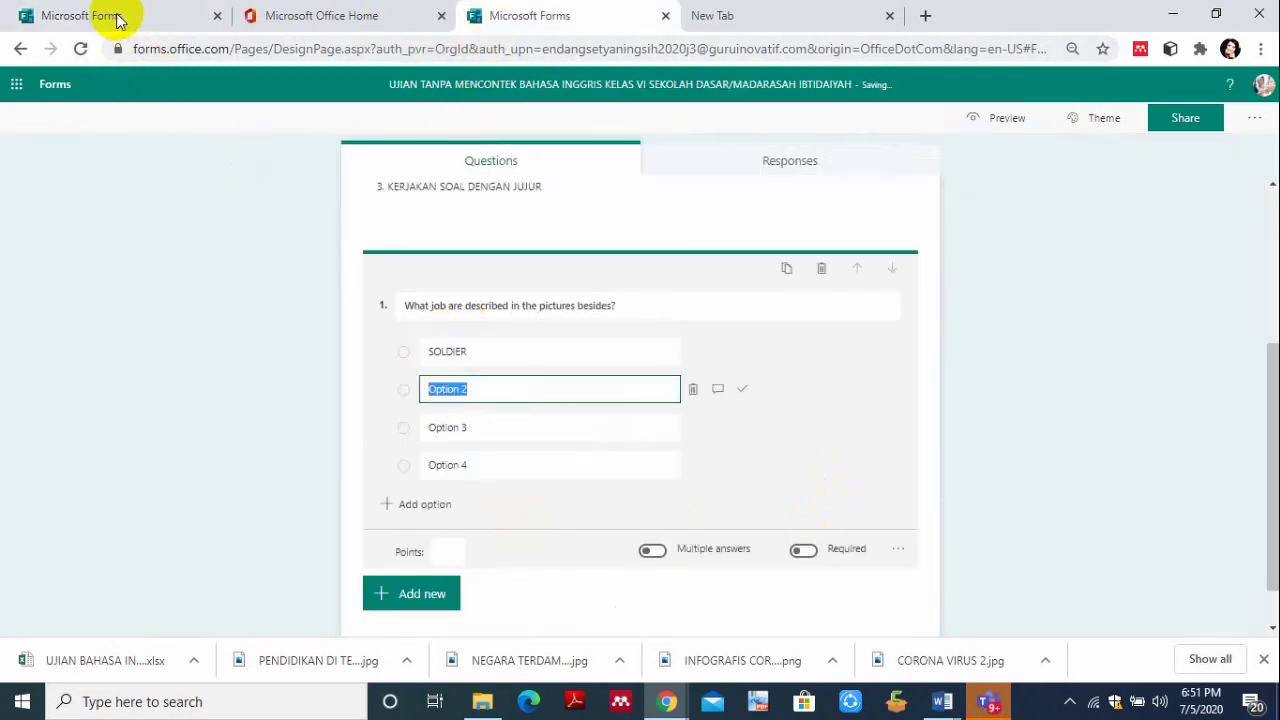
left_click(118, 18)
double_click(440, 577)
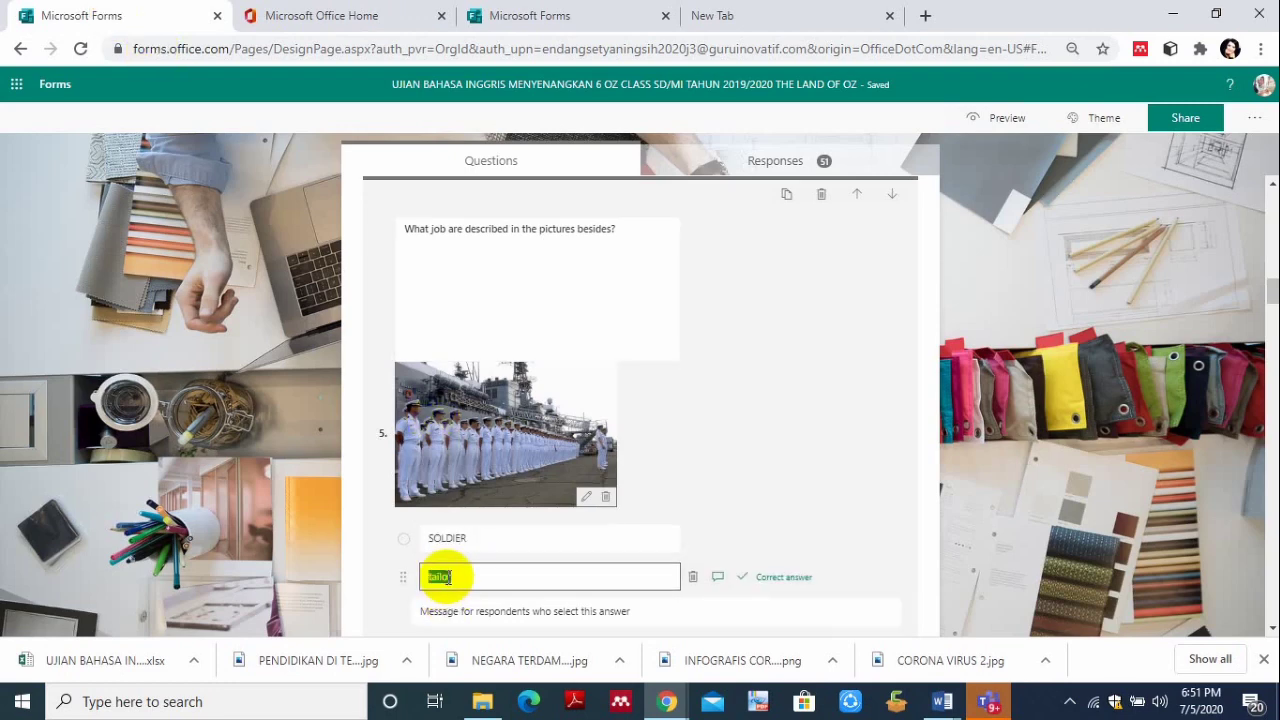
left_click(538, 16)
type("tailor")
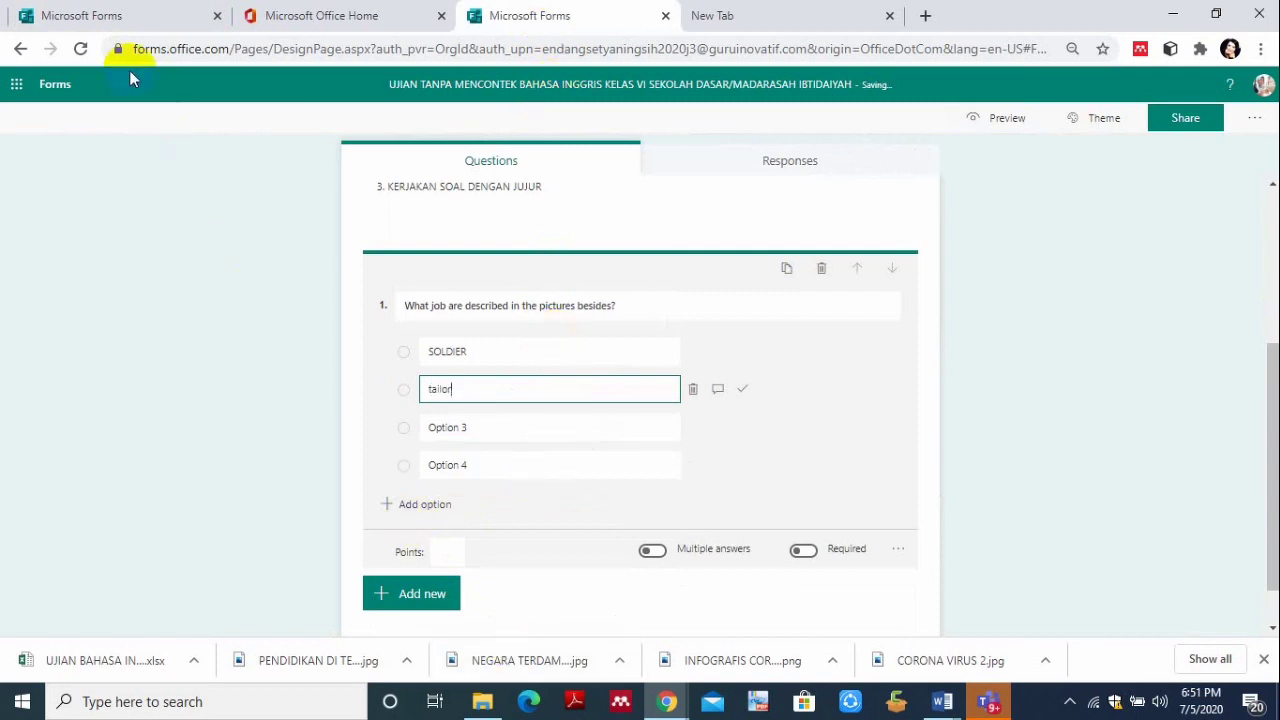
Delete the "tailor" answer option from question 5 of the existing quiz.
left_click(106, 14)
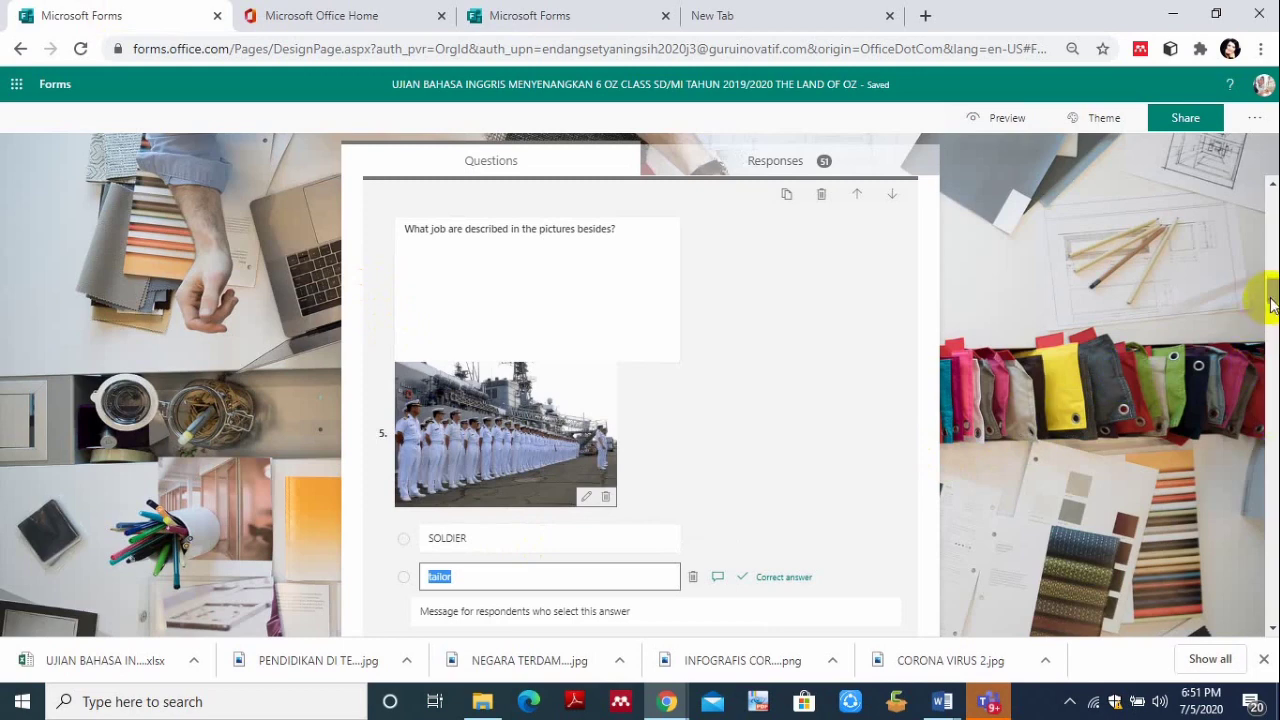
left_click_drag(1272, 305, 1206, 296)
left_click(412, 360)
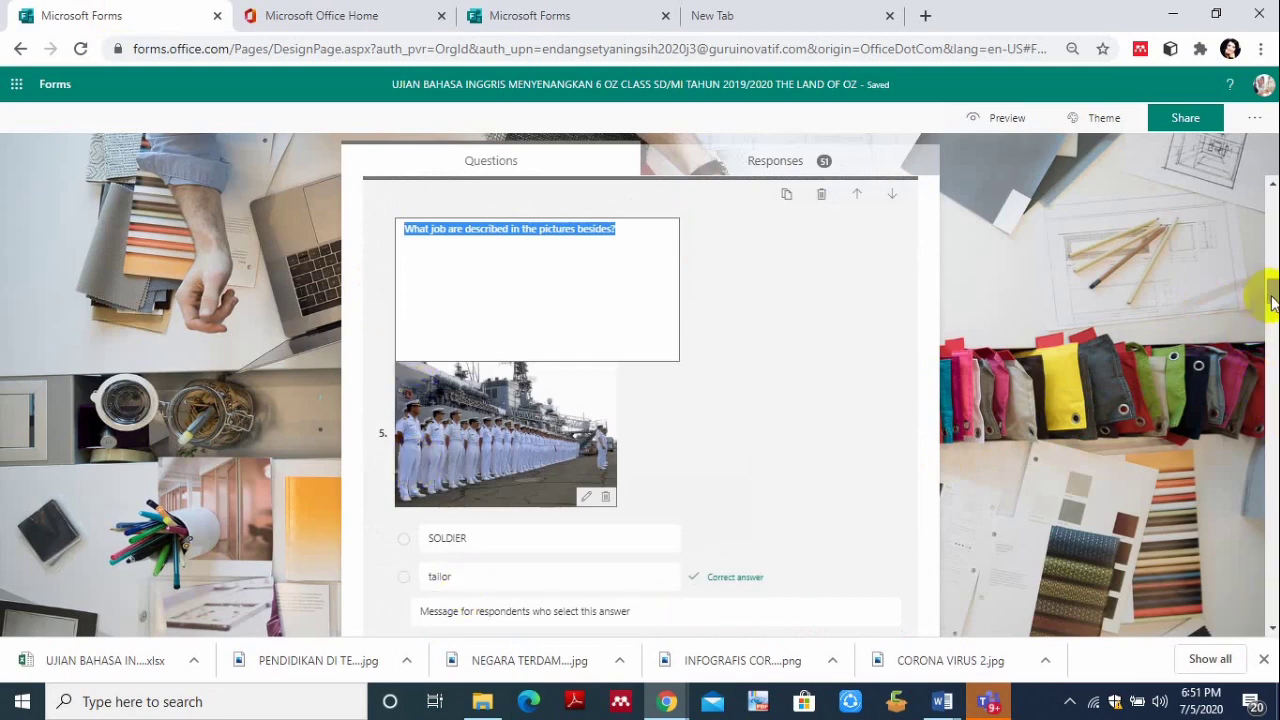
left_click_drag(1271, 294, 1271, 310)
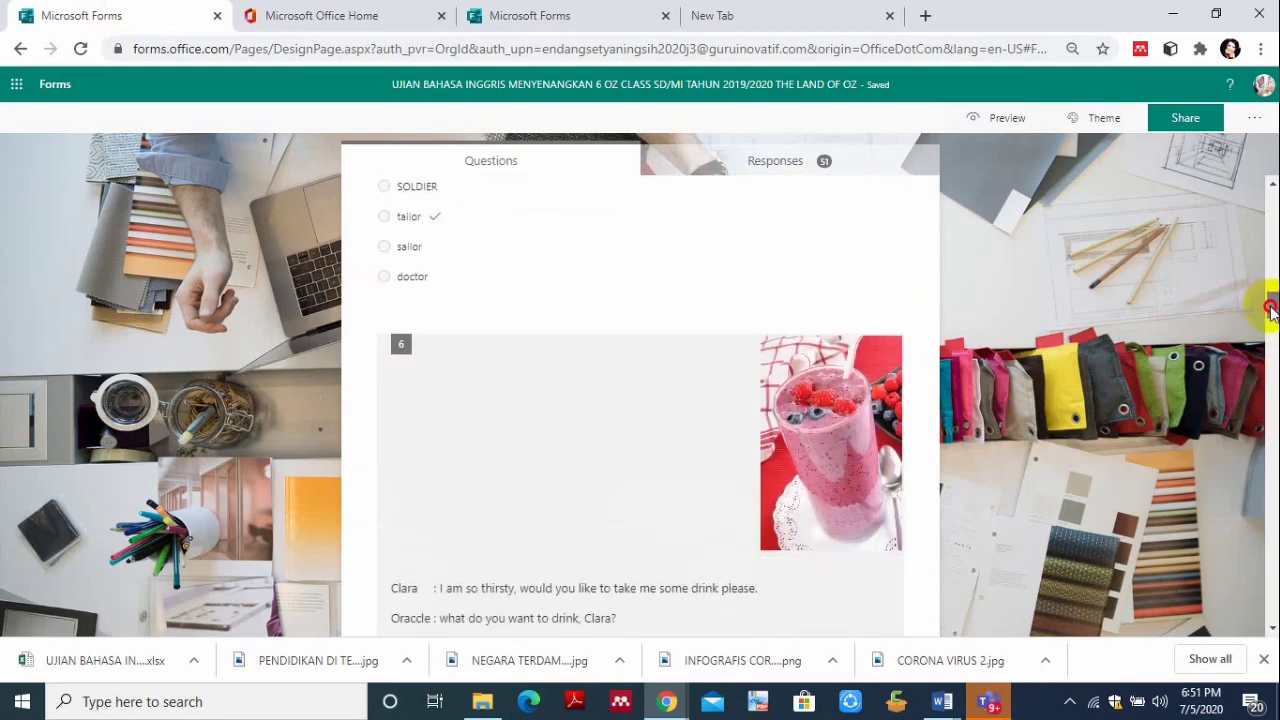
left_click(480, 257)
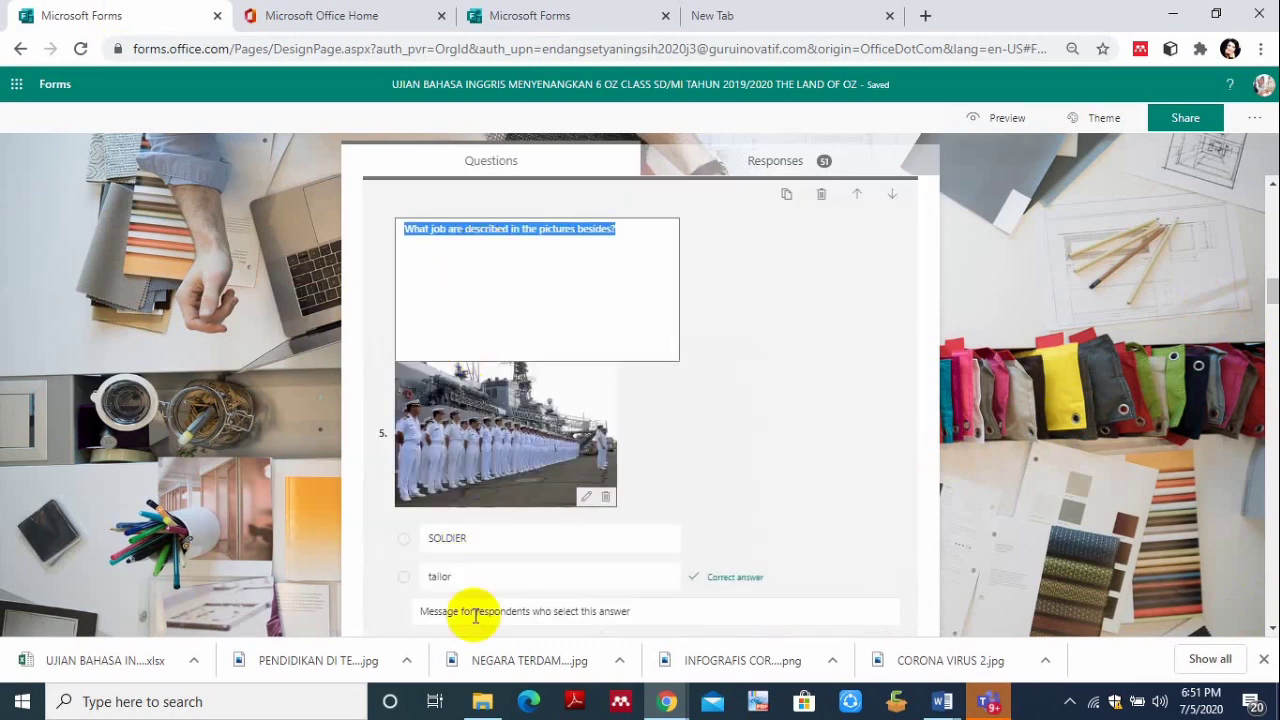
left_click(690, 580)
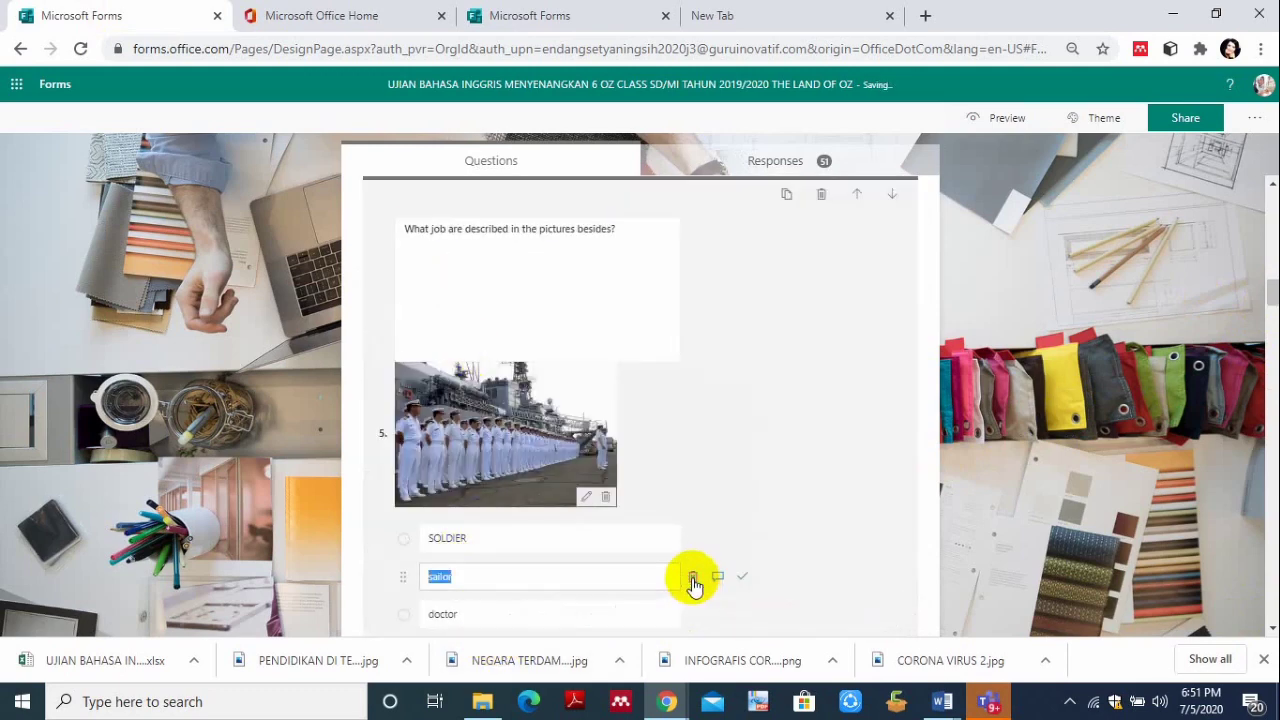
Copy the existing quiz's "doctor" option into the third answer of the new quiz's question 1 and set the fourth answer to "NURSE".
left_click(452, 613)
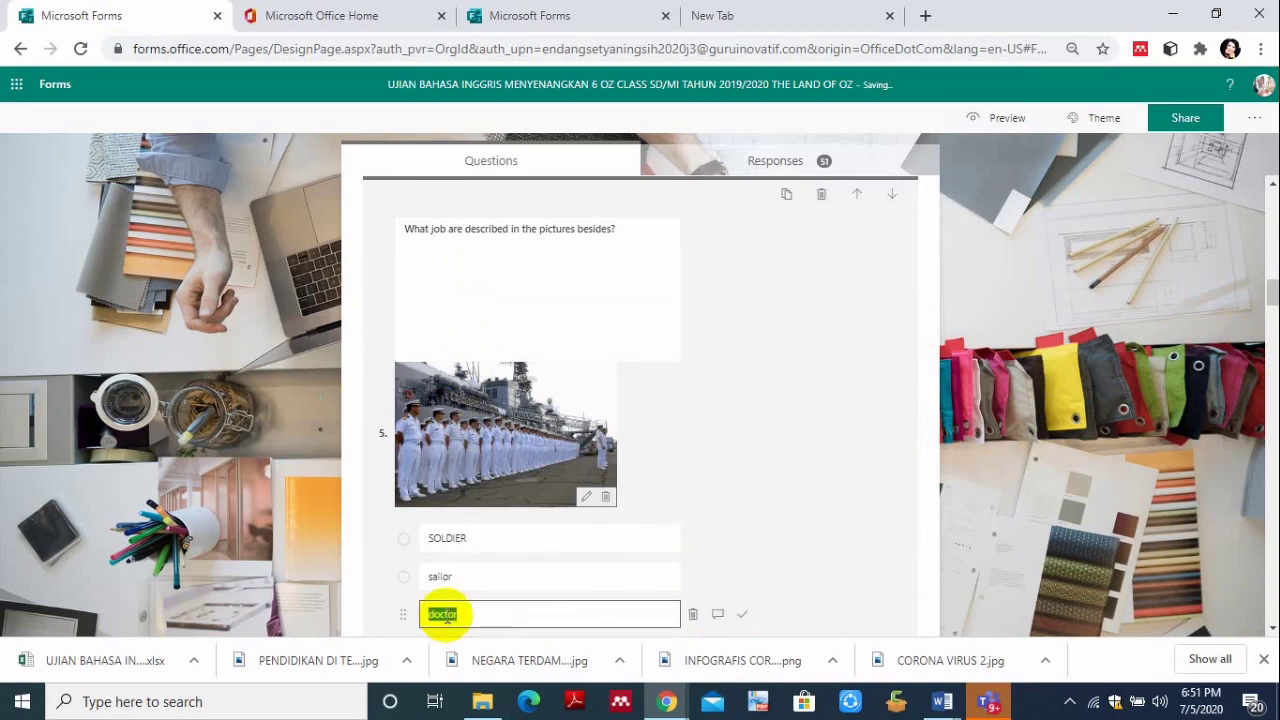
left_click(527, 15)
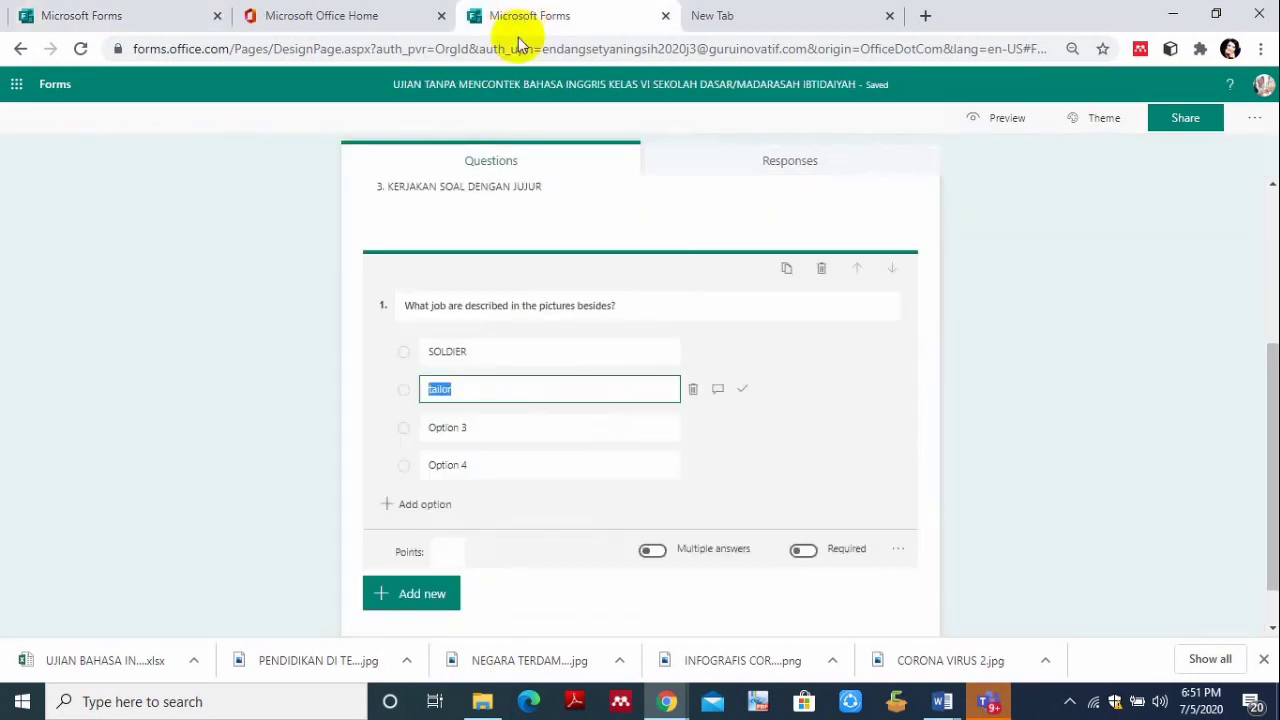
left_click(465, 429)
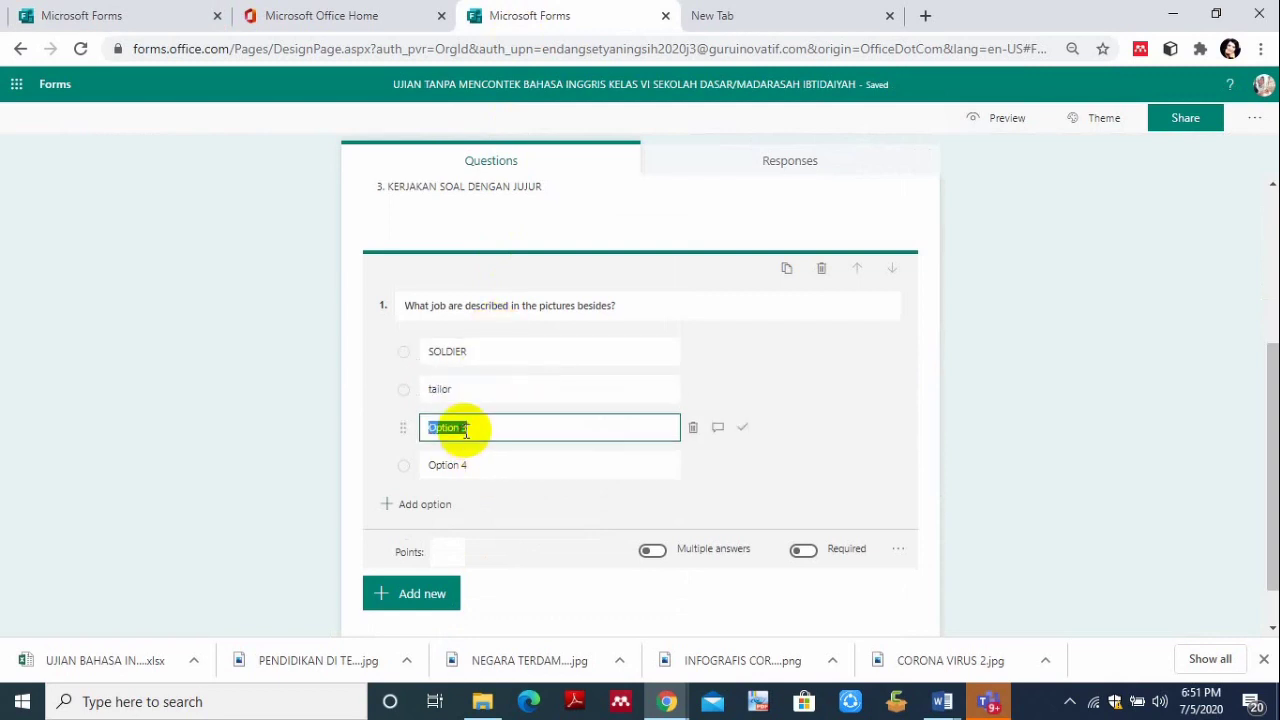
type("doctor")
left_click(460, 463)
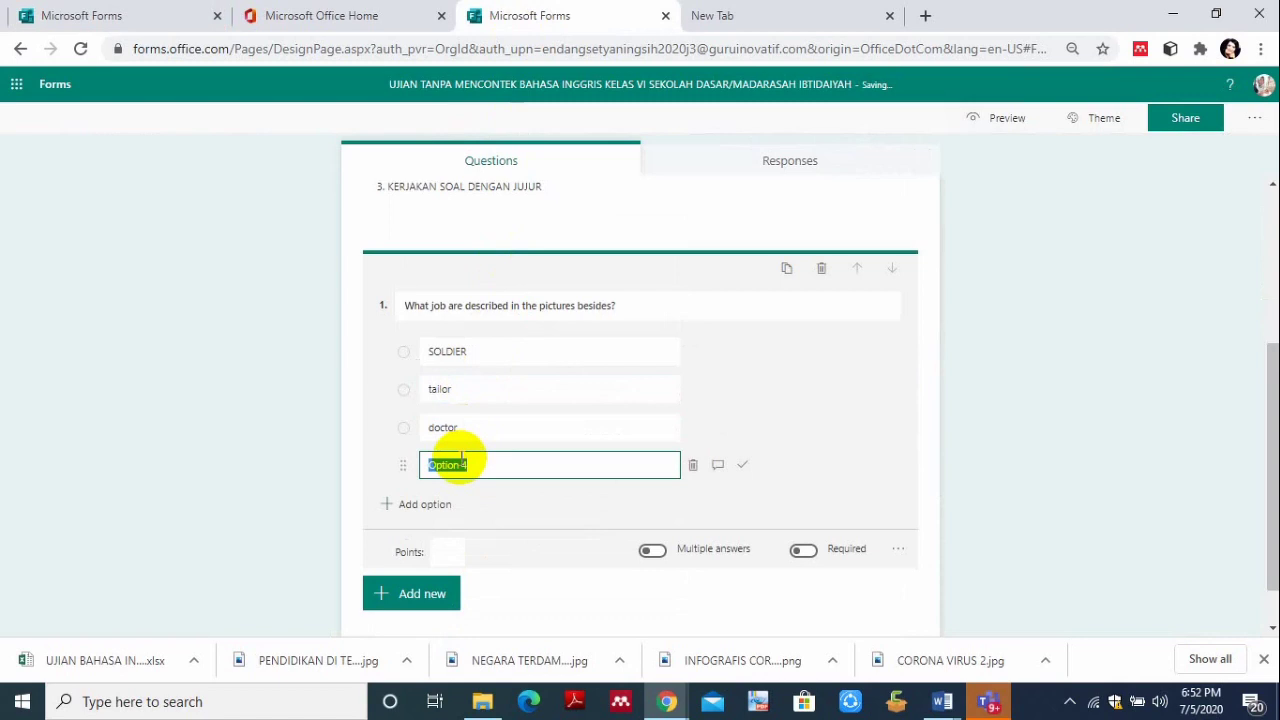
type("NURSE")
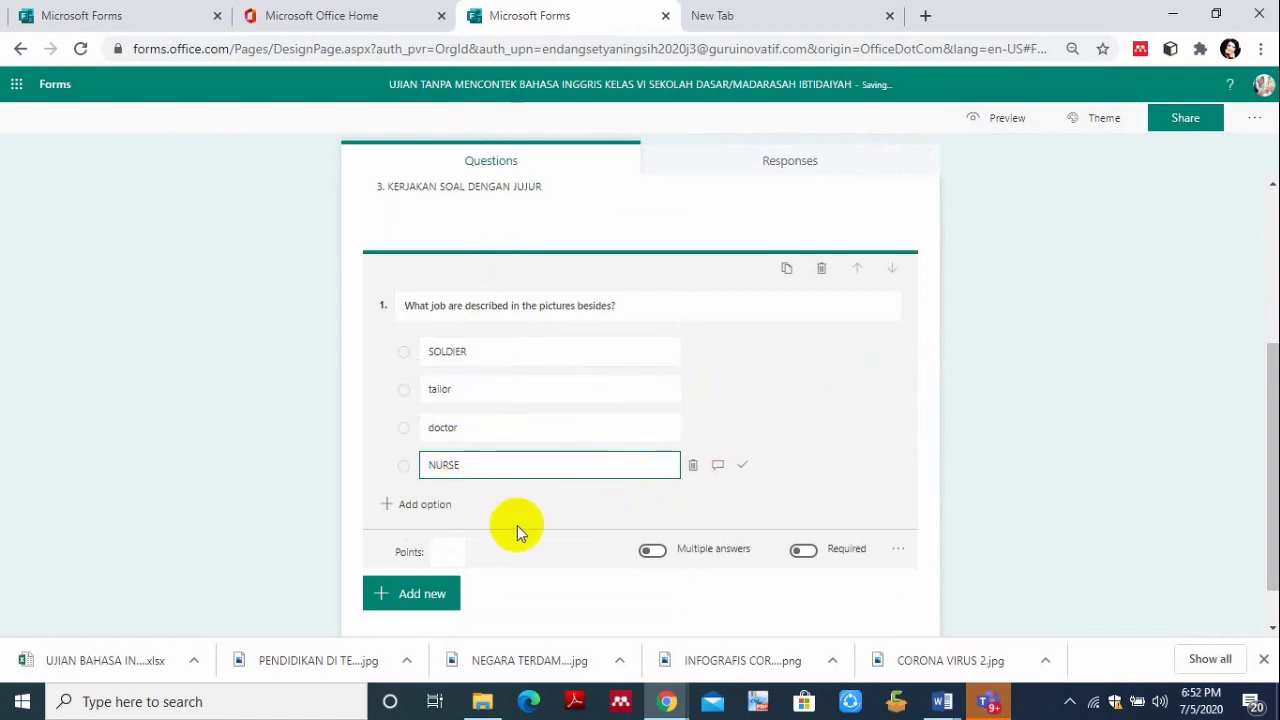
Set the points for question 1 of the new quiz to 1.
left_click(449, 552)
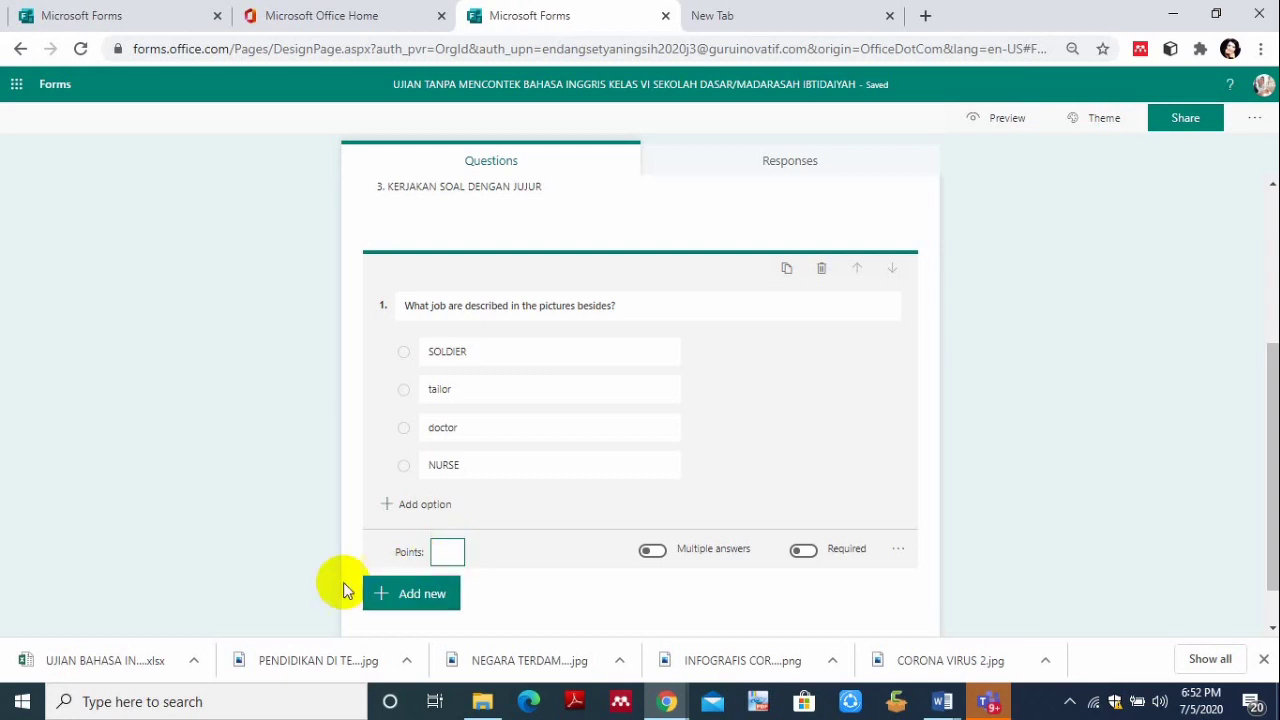
left_click(450, 551)
type("1")
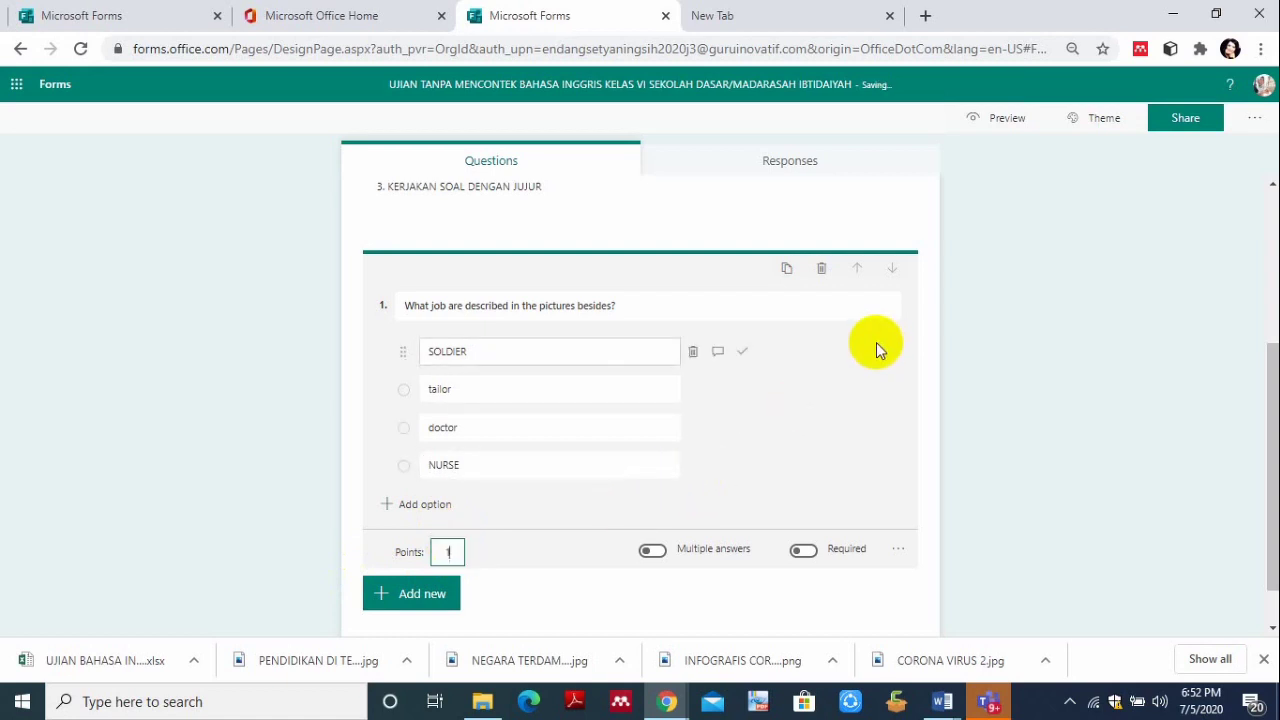
Search Bing images for "SOLDIER" and add the picture of the single running soldier with a yellow background to question 1.
left_click(886, 309)
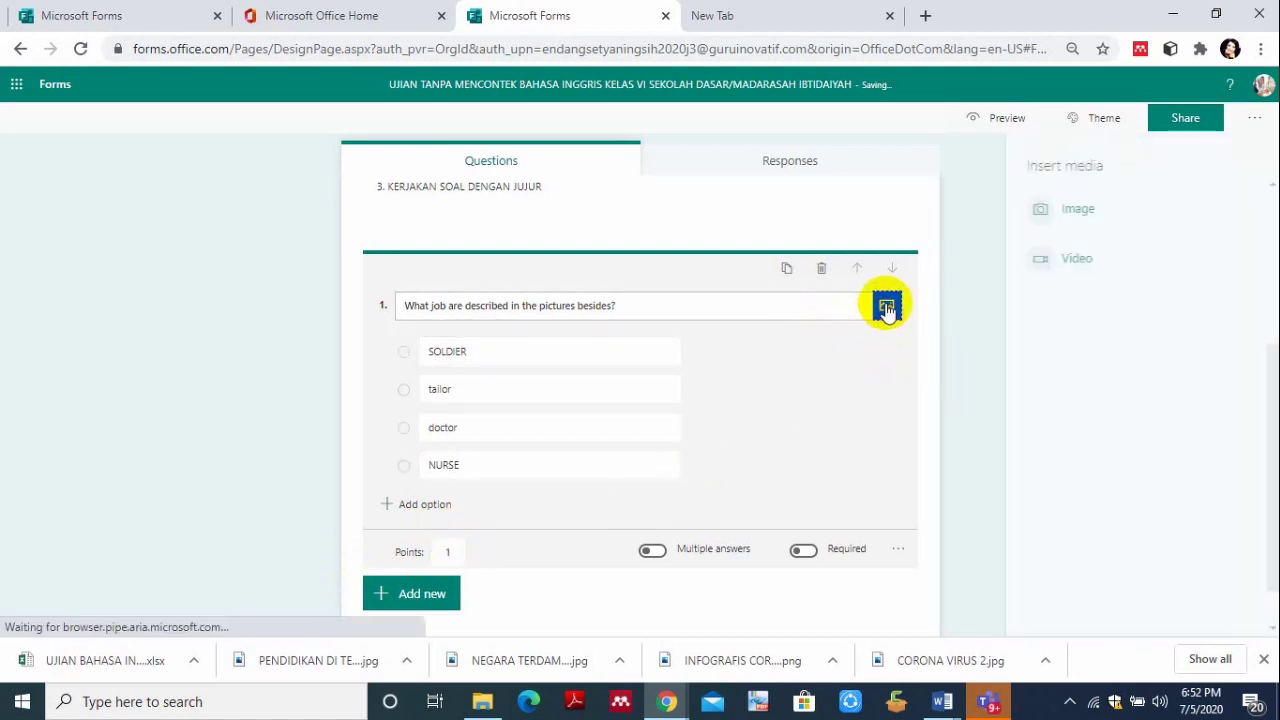
left_click(1072, 214)
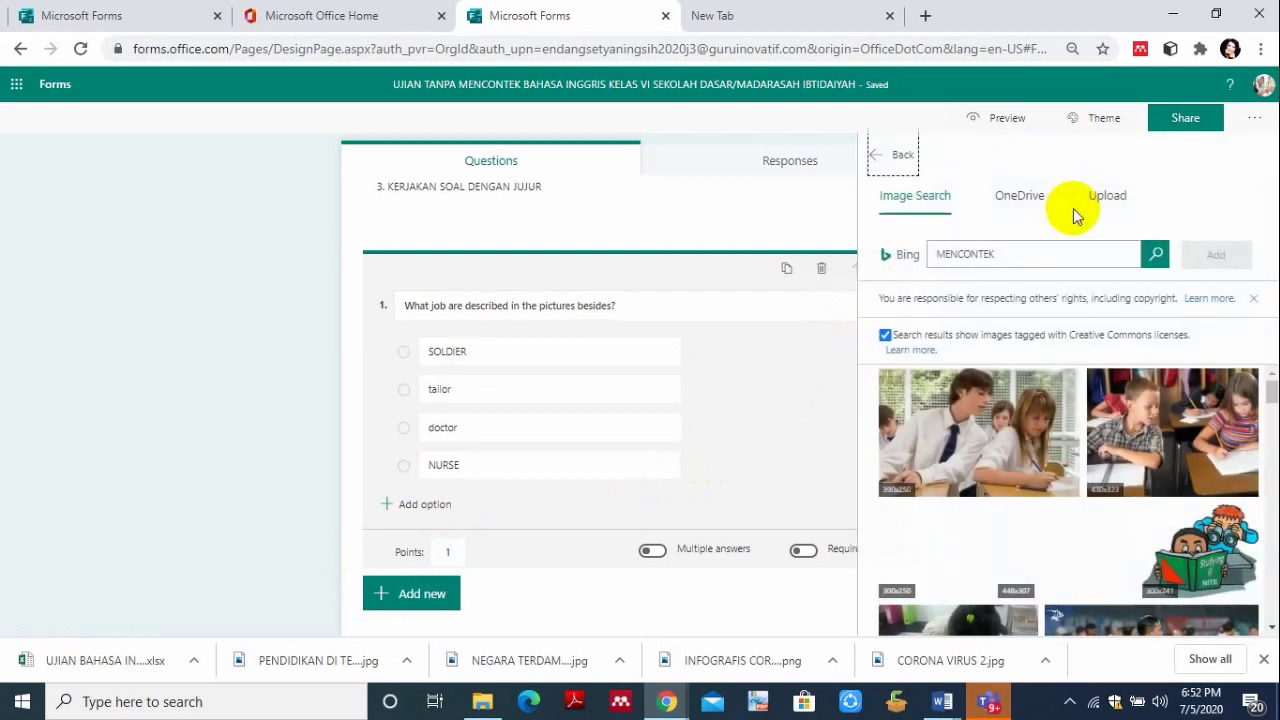
left_click(1047, 254)
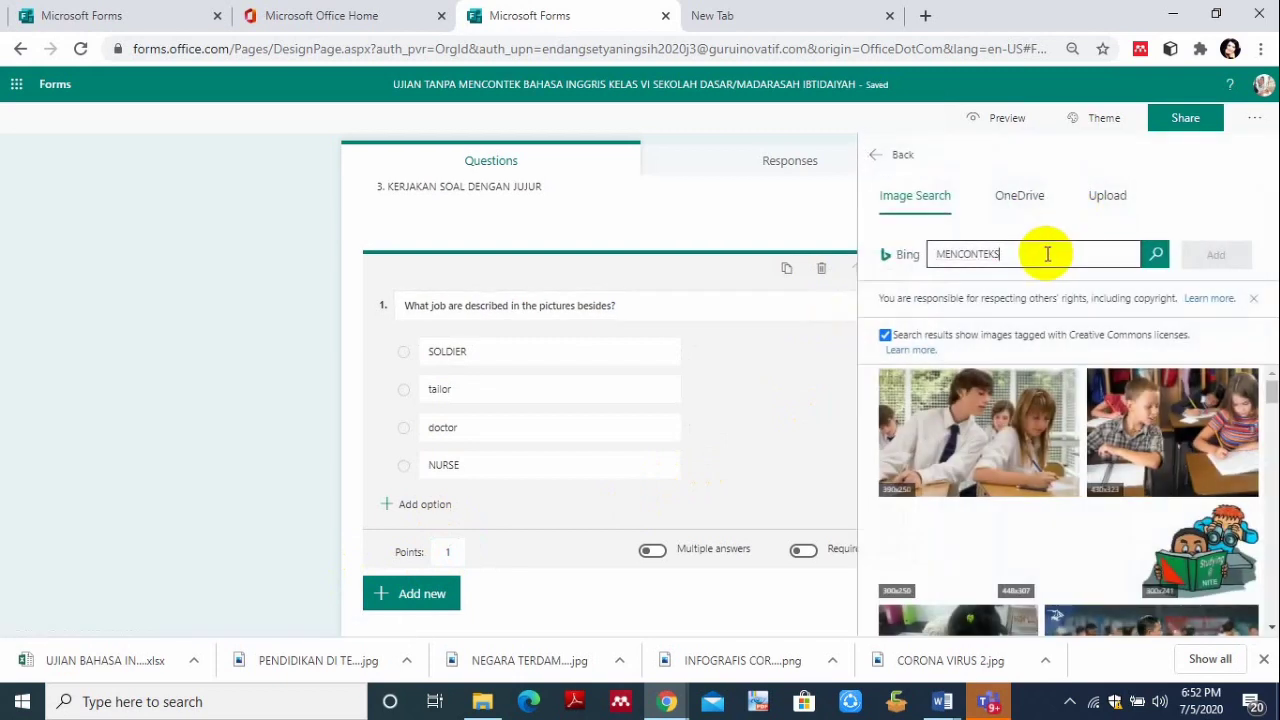
type("SOLDIER")
double_click(998, 253)
key("BackSpace")
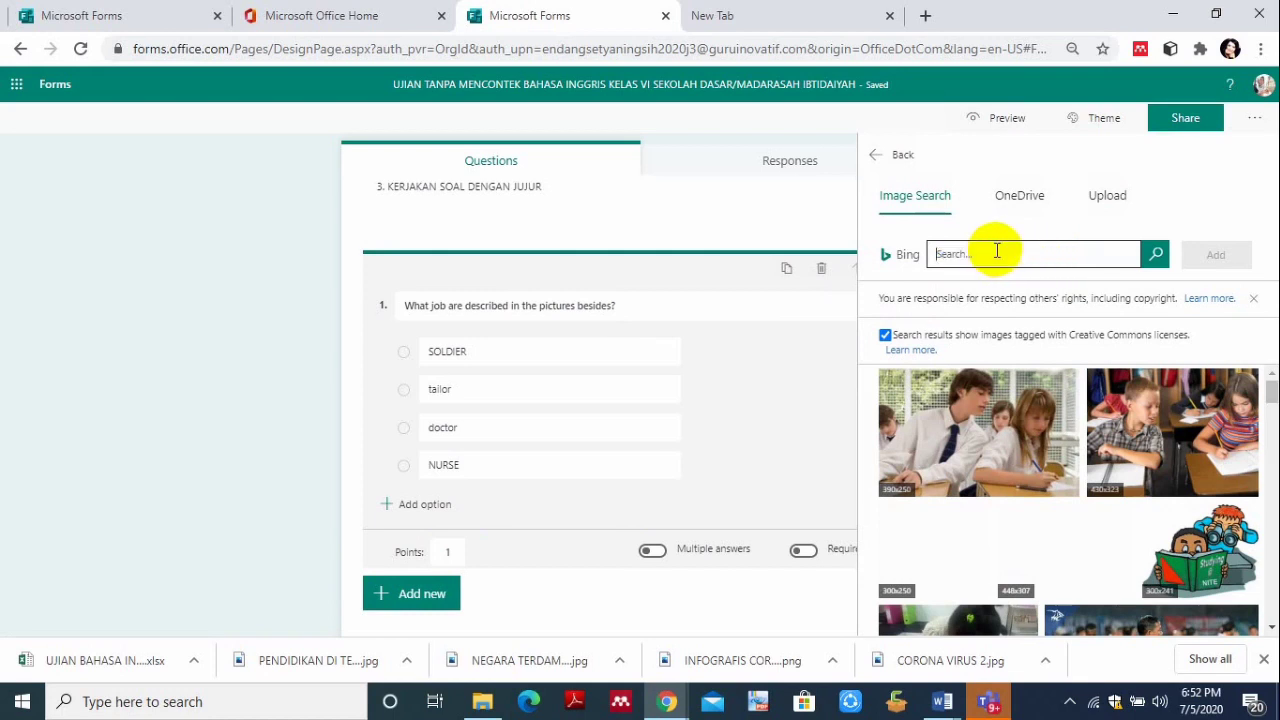
type("SOLDIER")
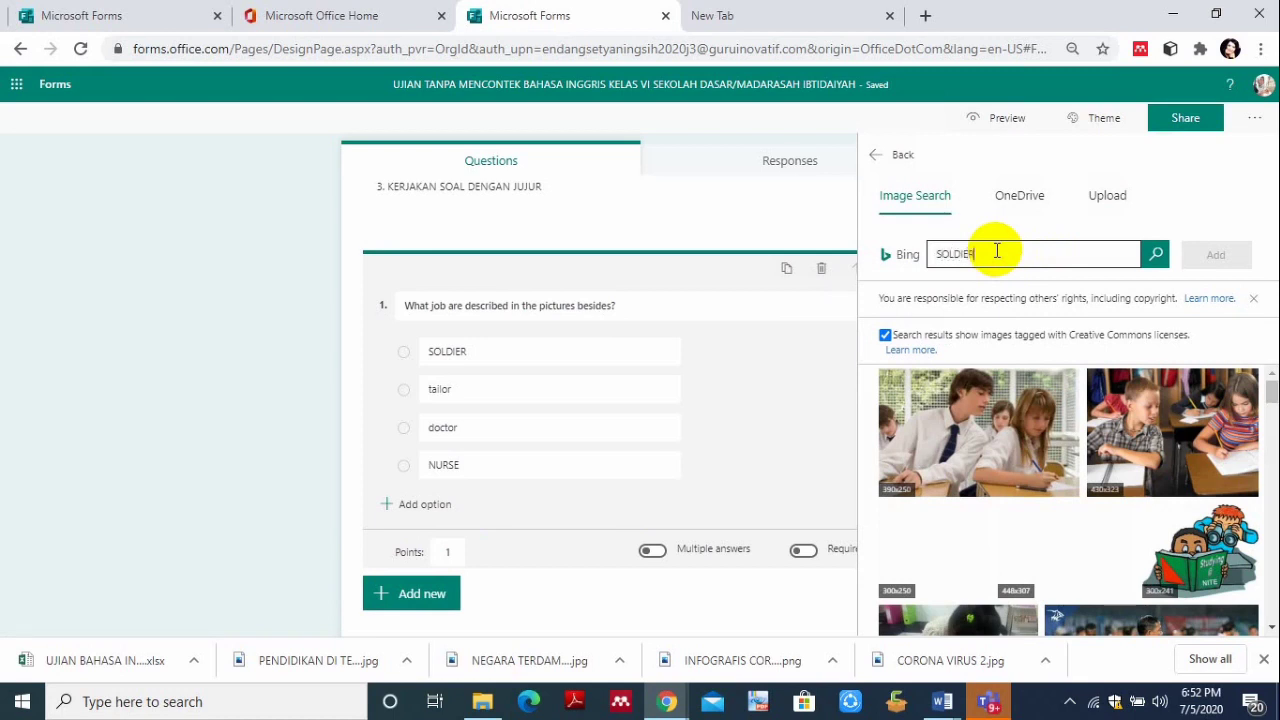
left_click(1156, 255)
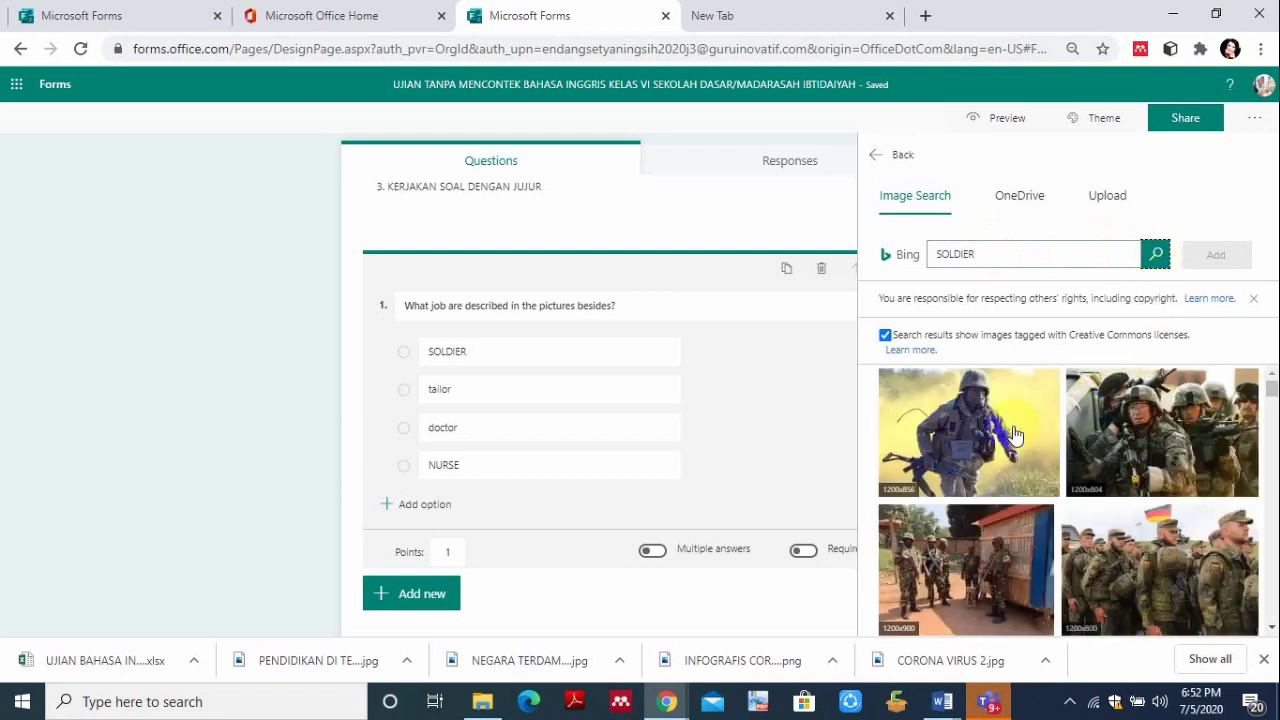
left_click(1013, 434)
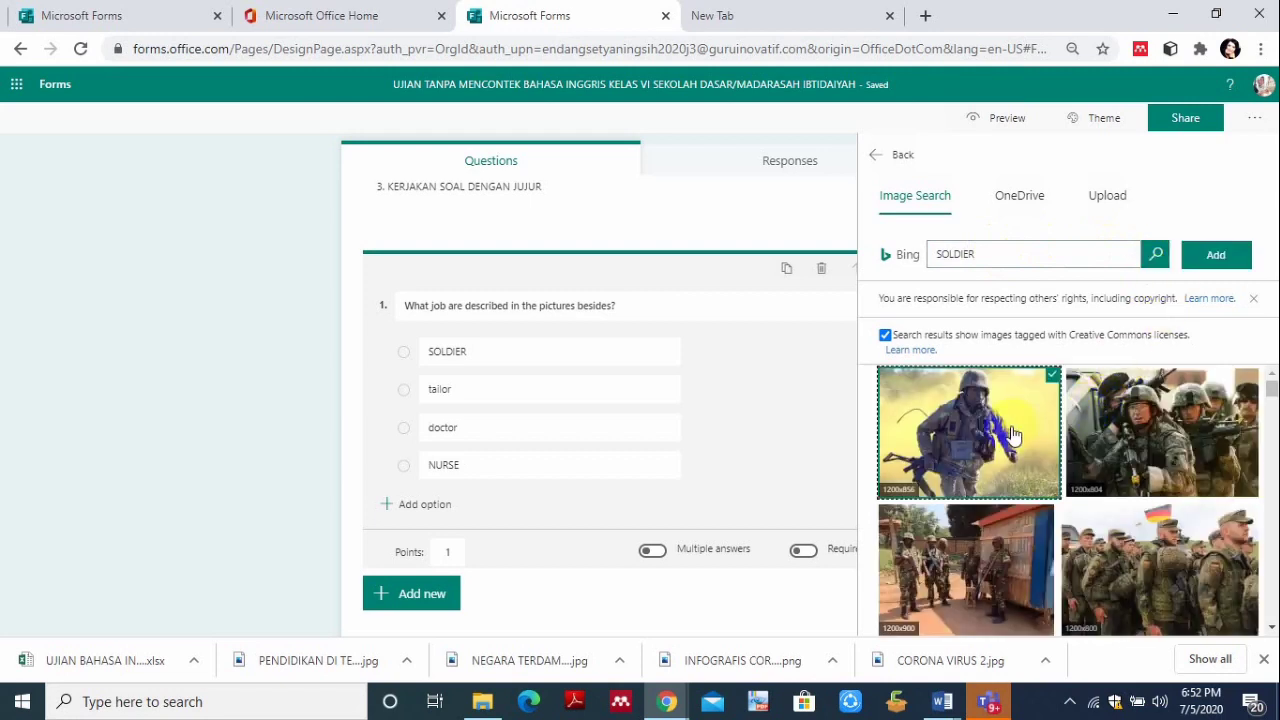
left_click(1206, 256)
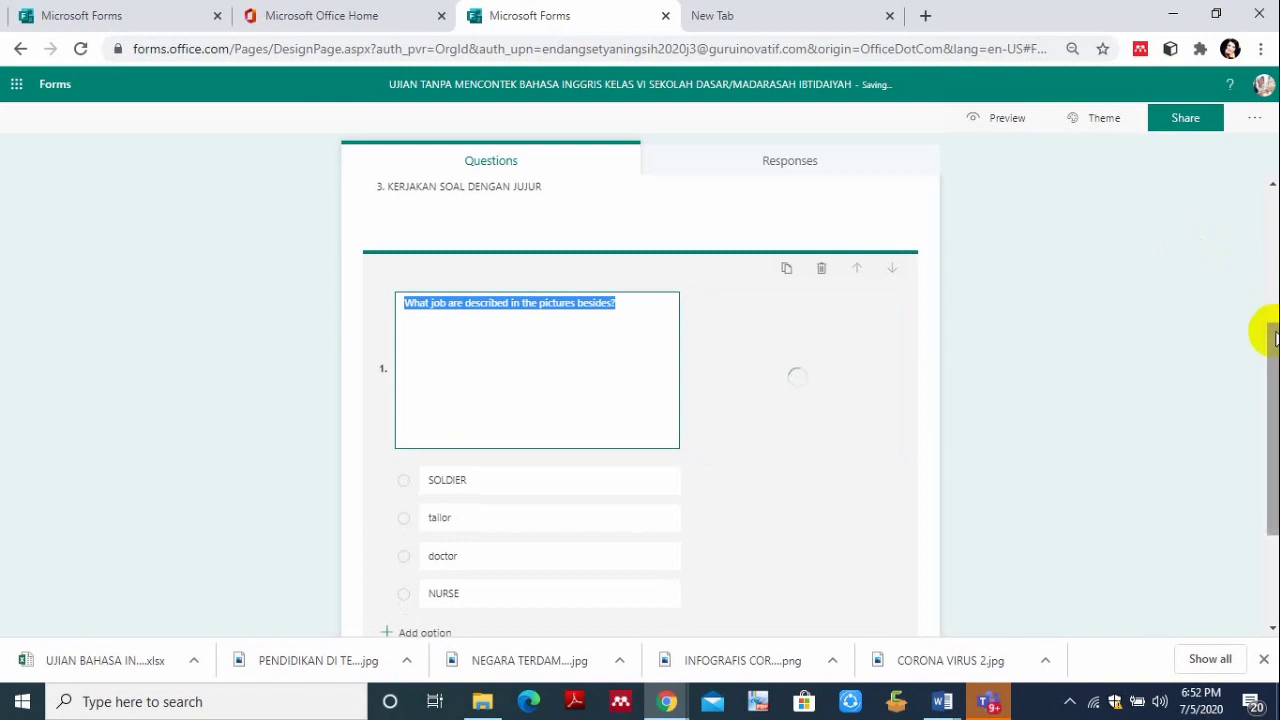
Set the points for question 1 to 100 and close the question's editing view.
scroll(1273, 339, "up", 3)
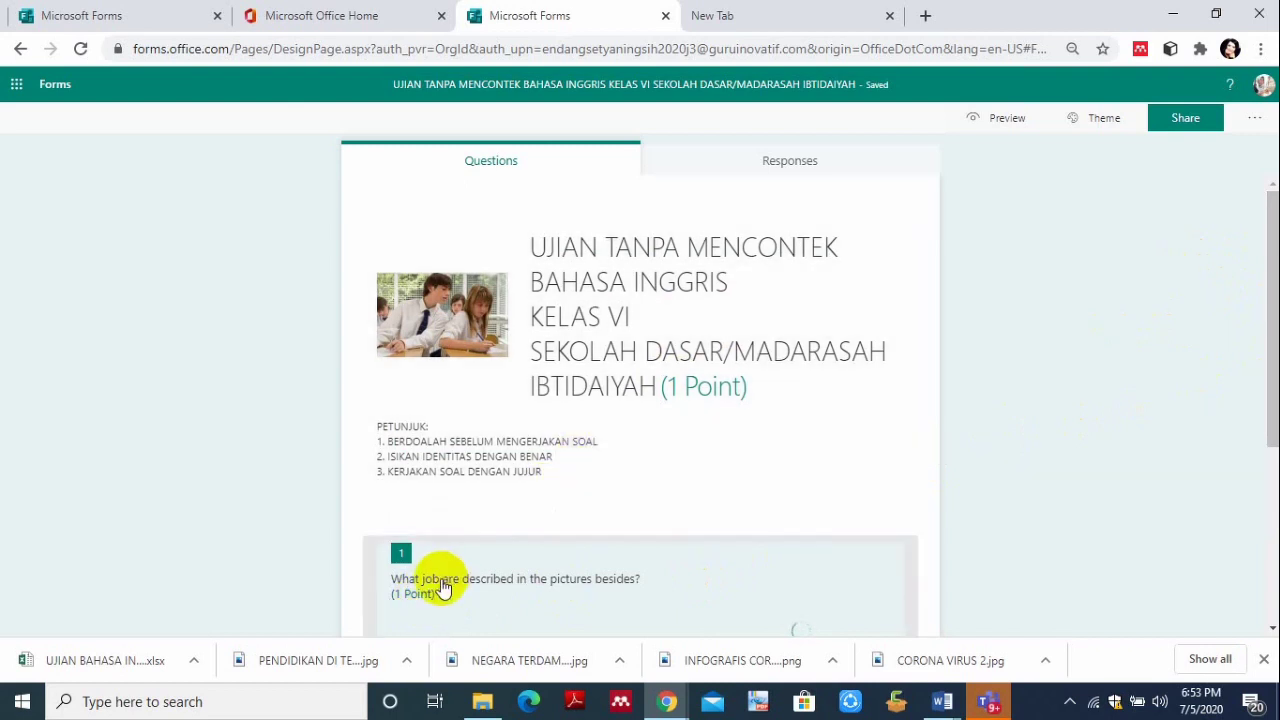
scroll(1262, 260, "down", 1)
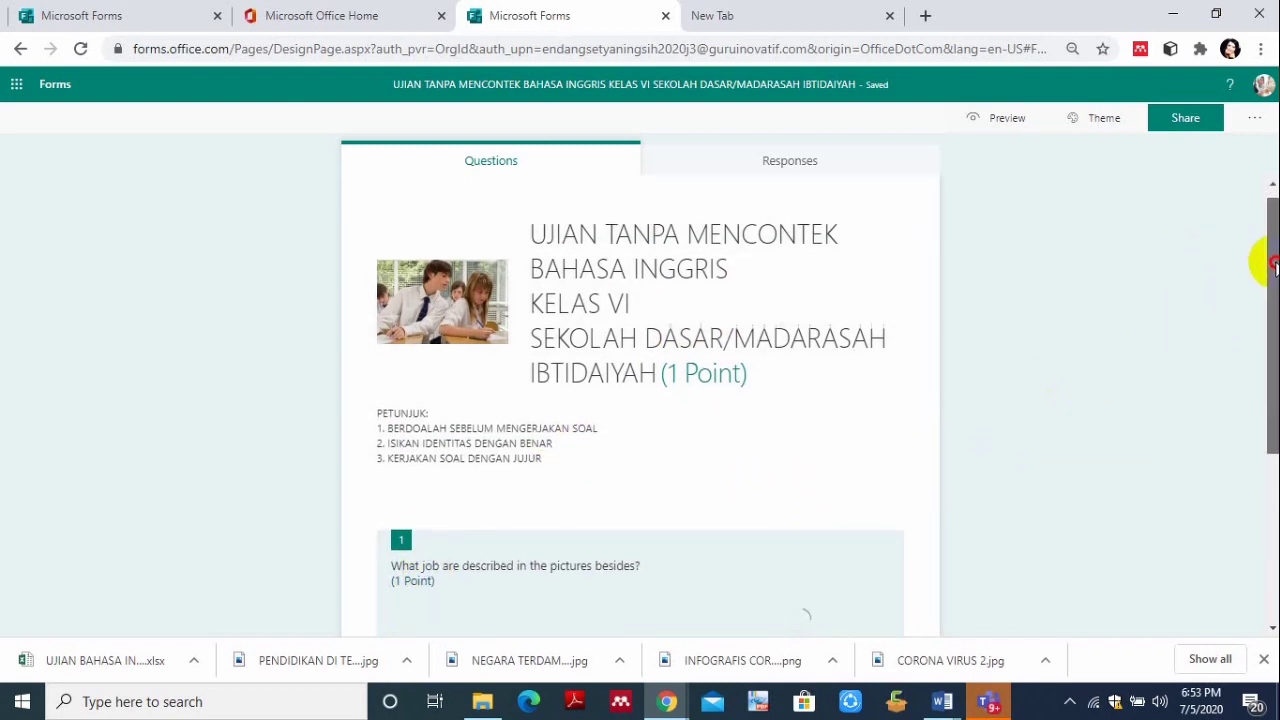
scroll(1275, 410, "down", 3)
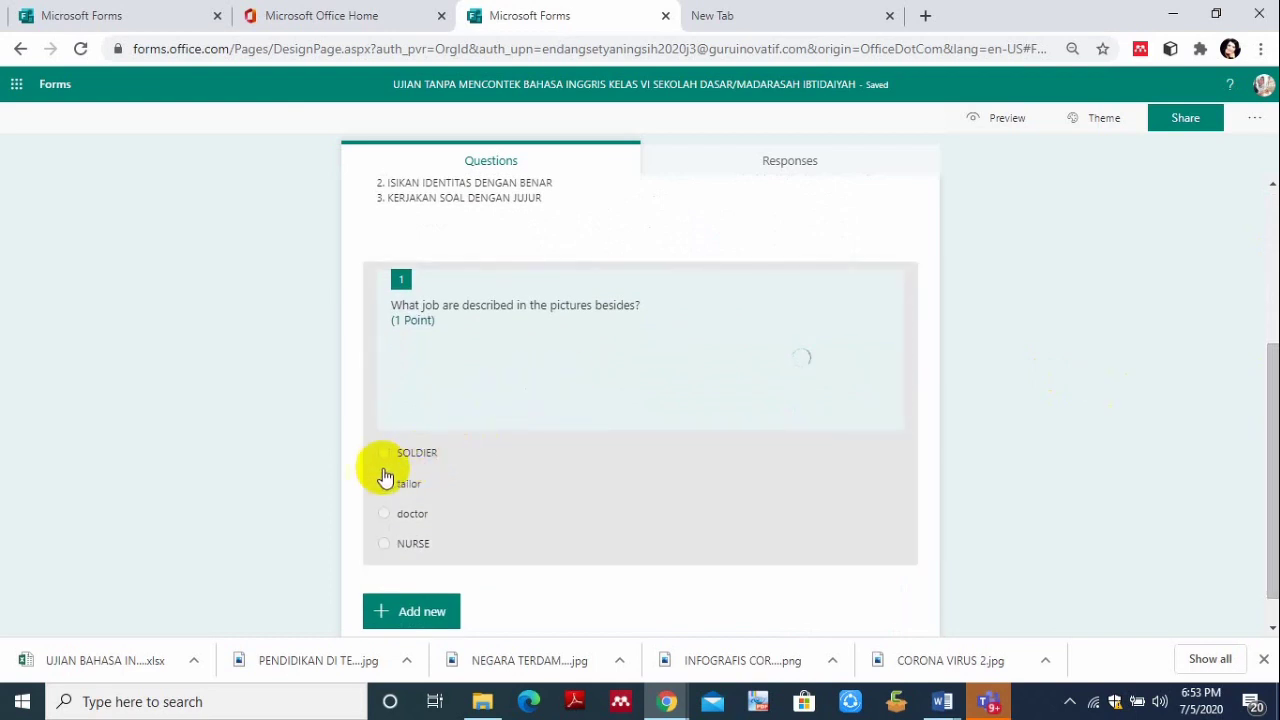
left_click(380, 467)
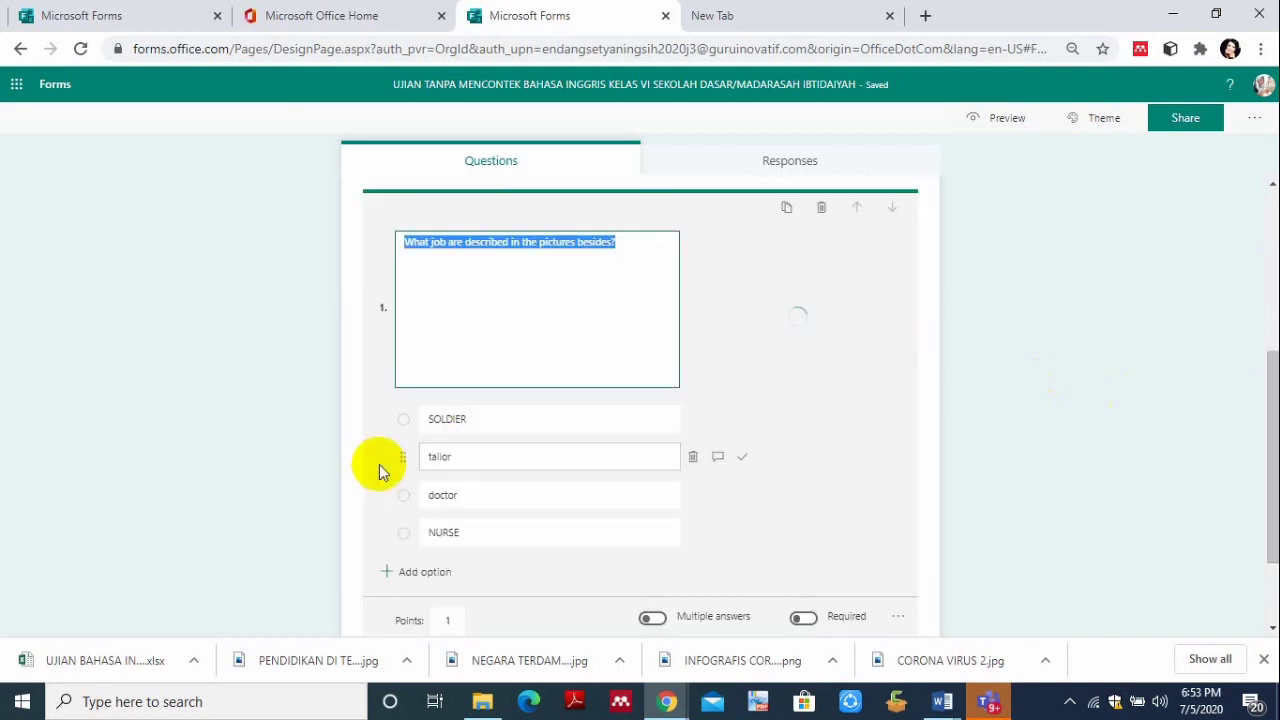
left_click(451, 619)
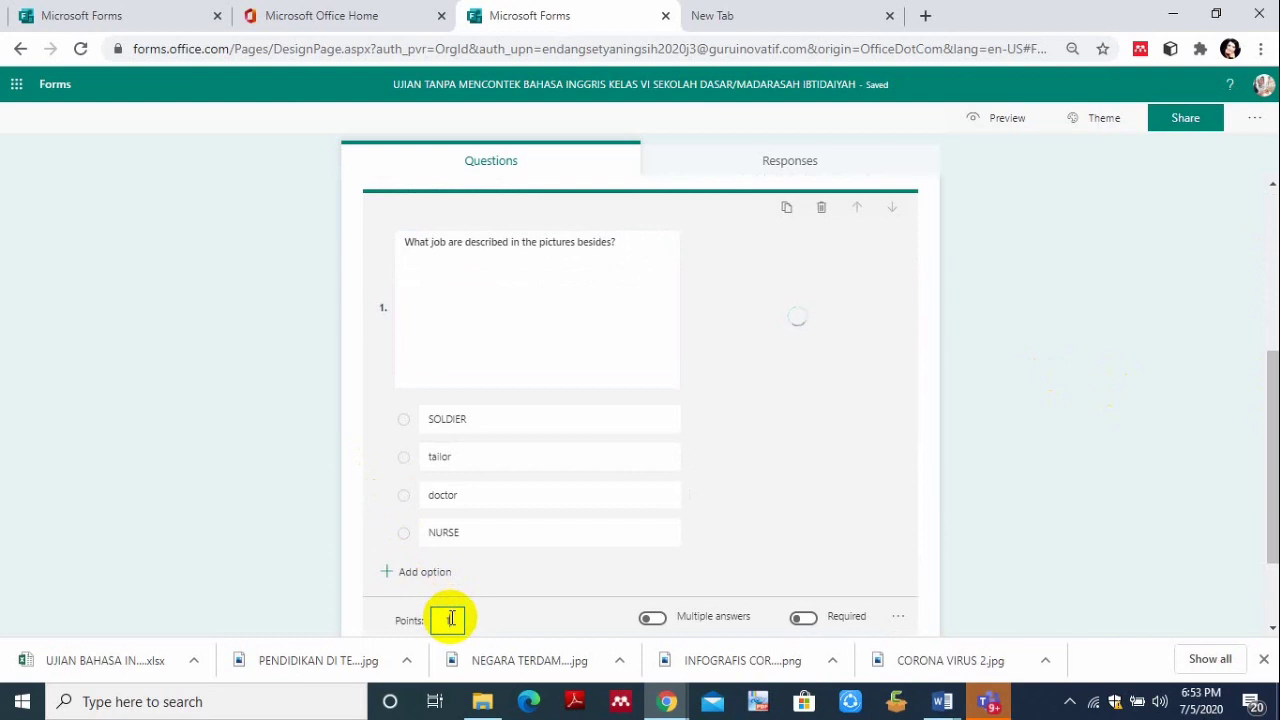
type("10")
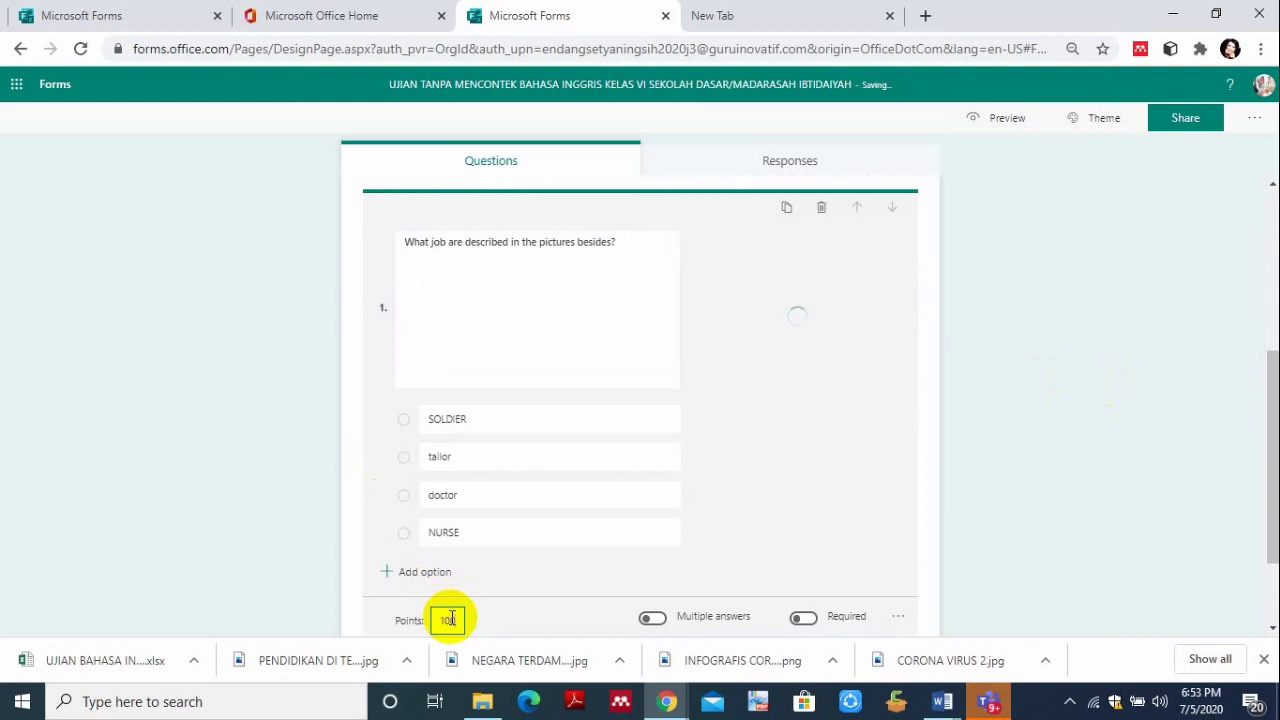
type("0")
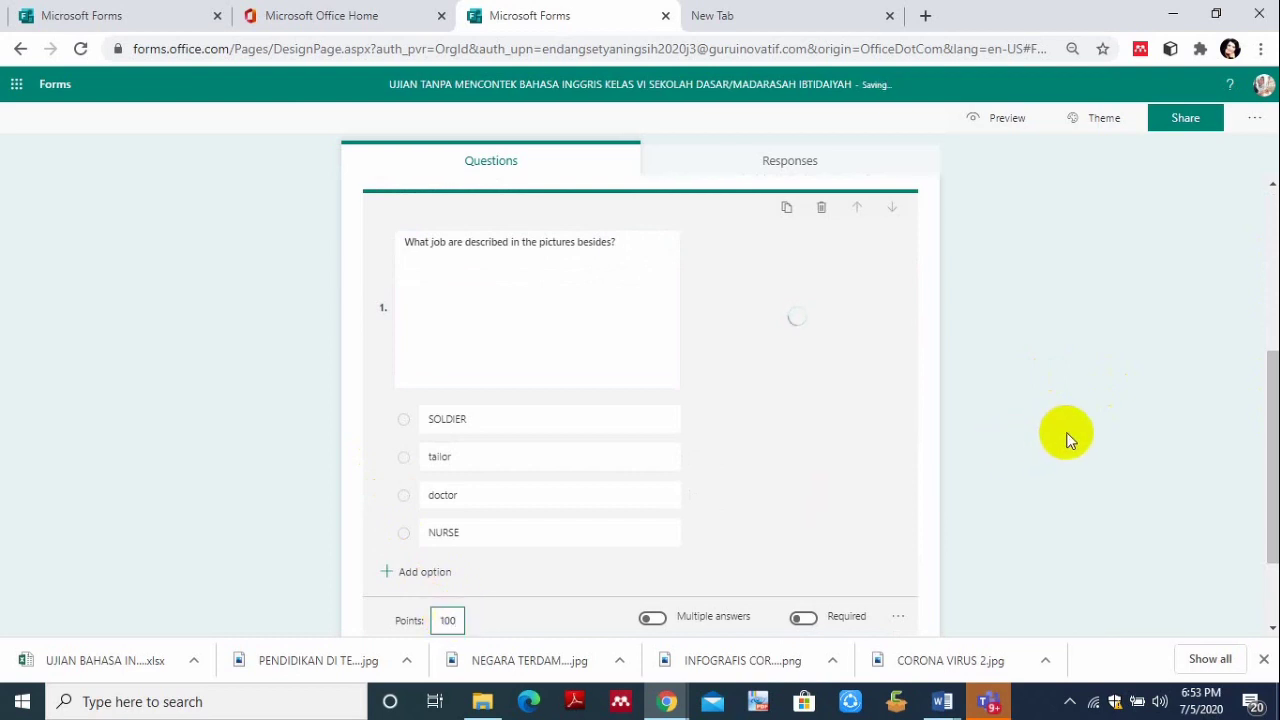
left_click(1068, 440)
Add a new text-answer question below question 1.
left_click_drag(1266, 420, 1257, 286)
scroll(1029, 329, "down", 3)
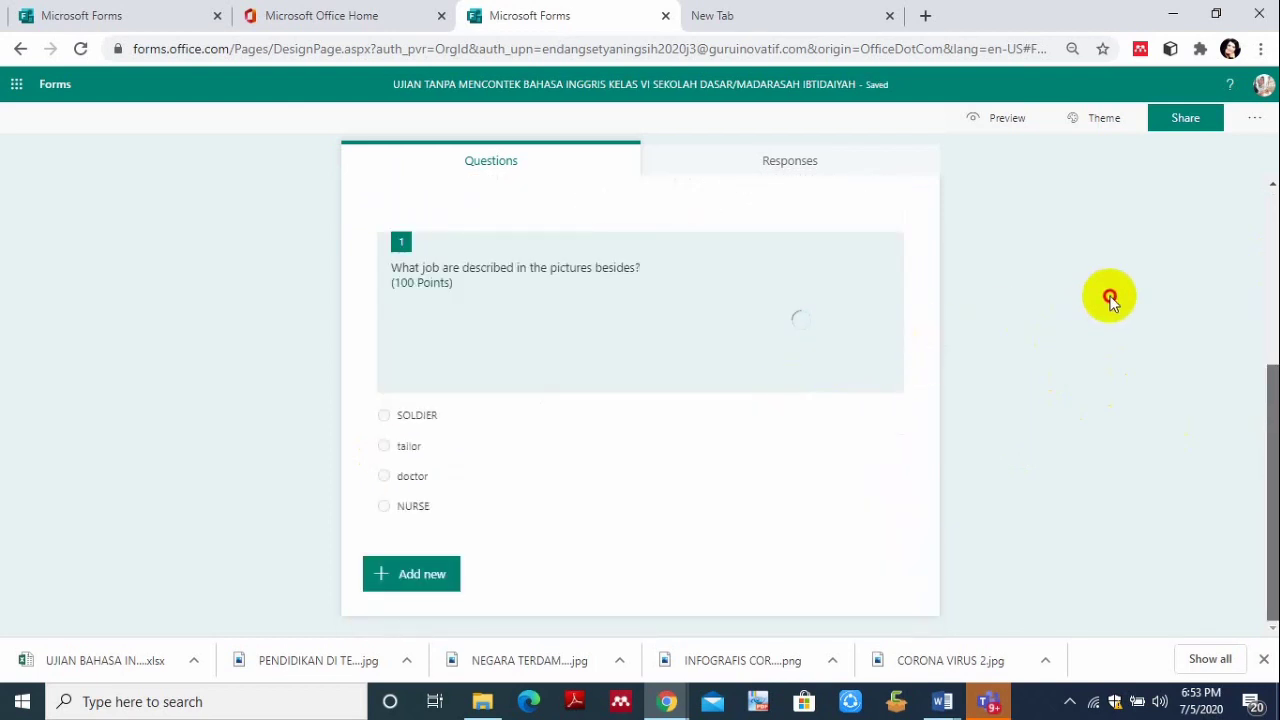
left_click_drag(1264, 380, 1266, 223)
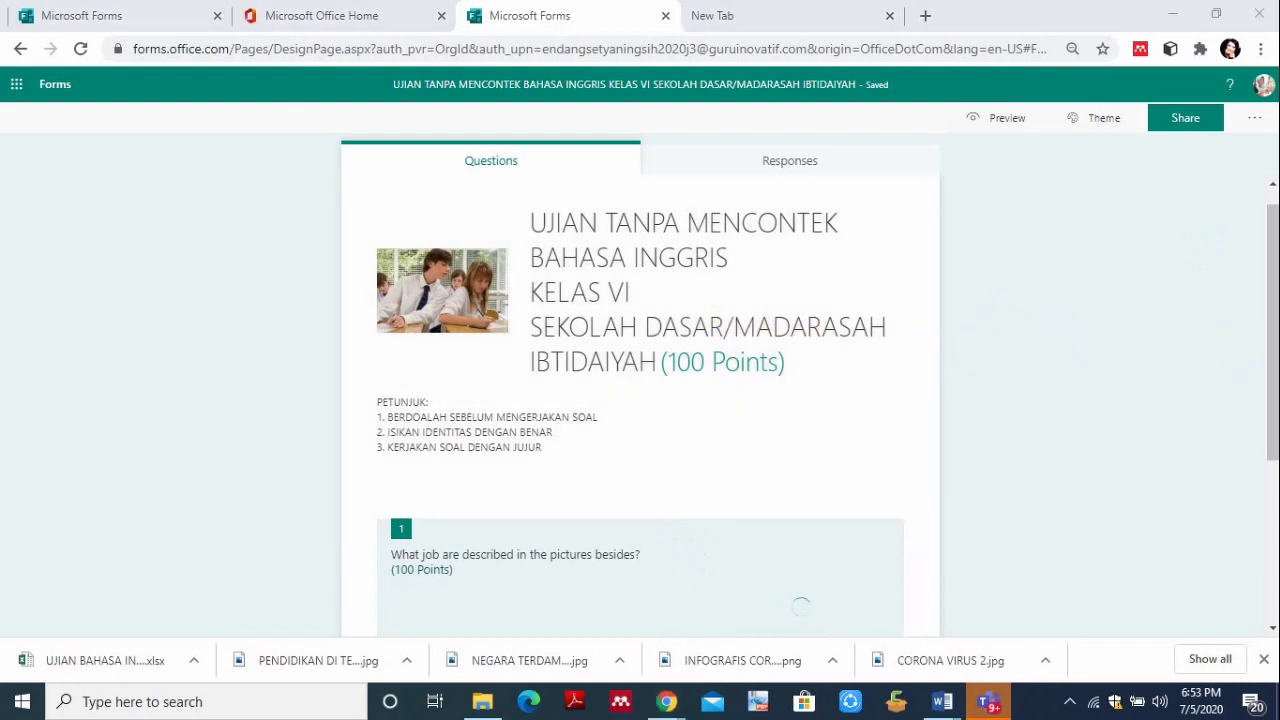
left_click_drag(1271, 391, 1271, 551)
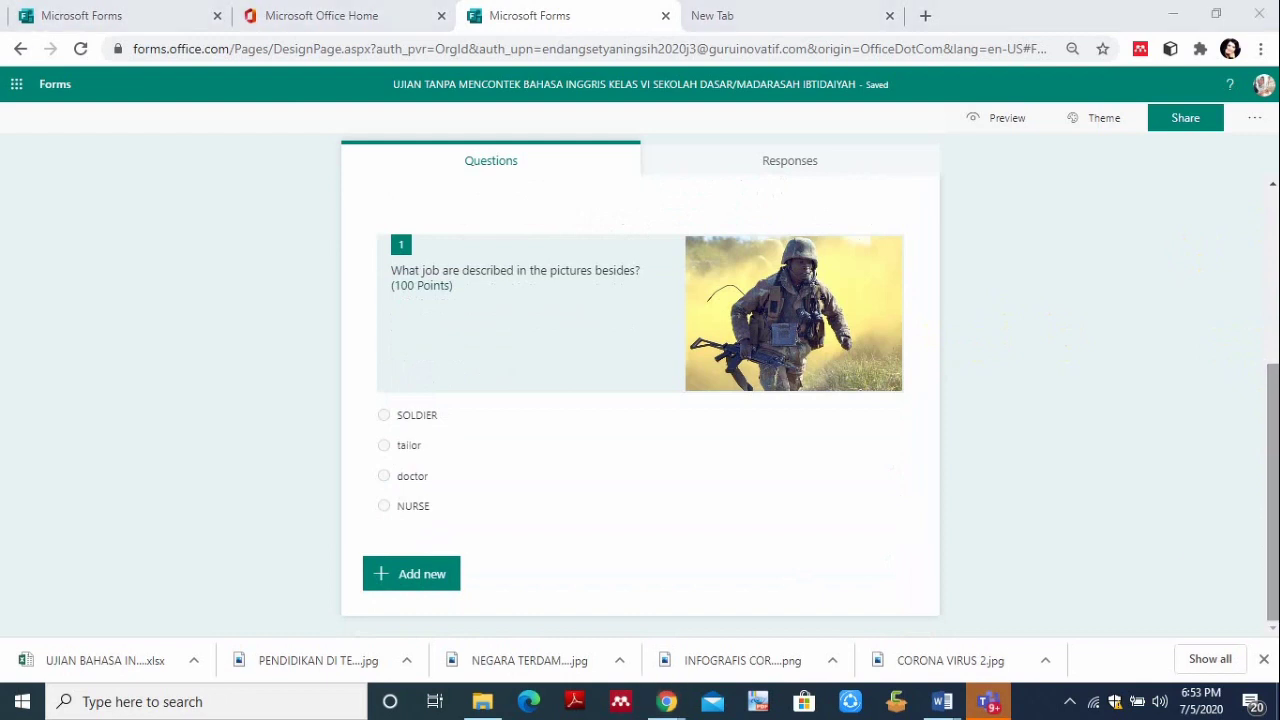
left_click(377, 575)
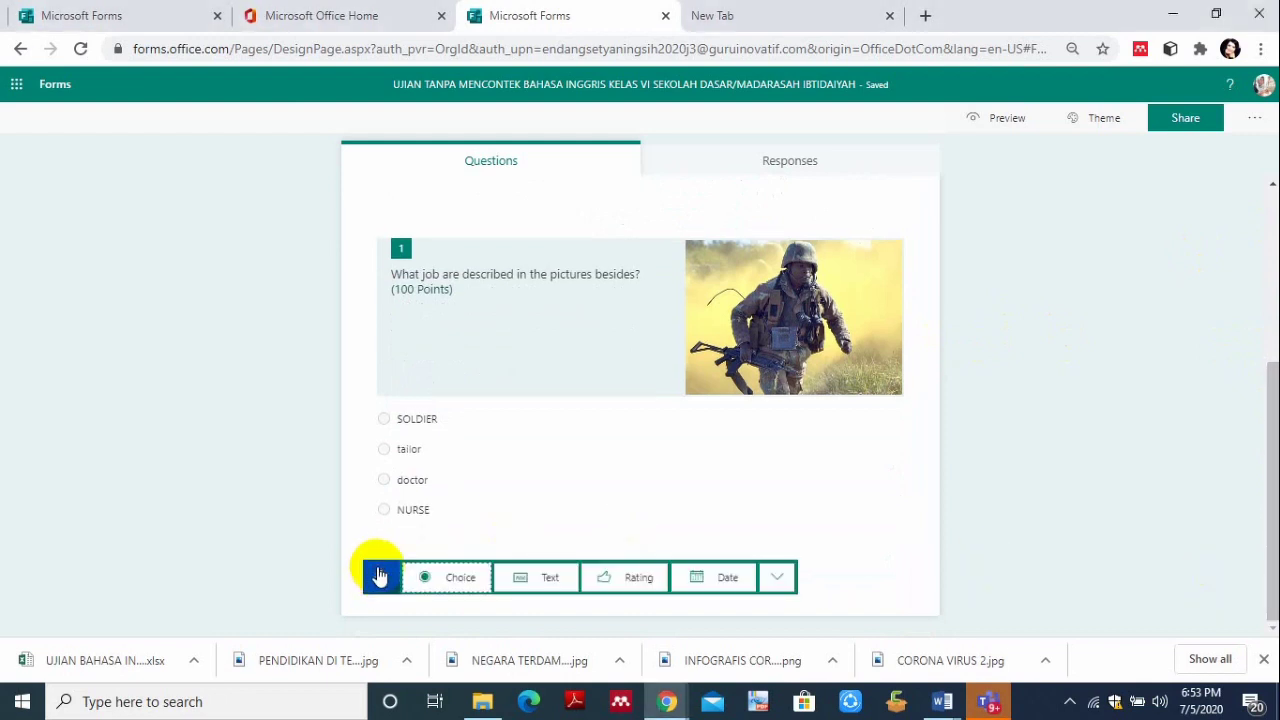
left_click(524, 583)
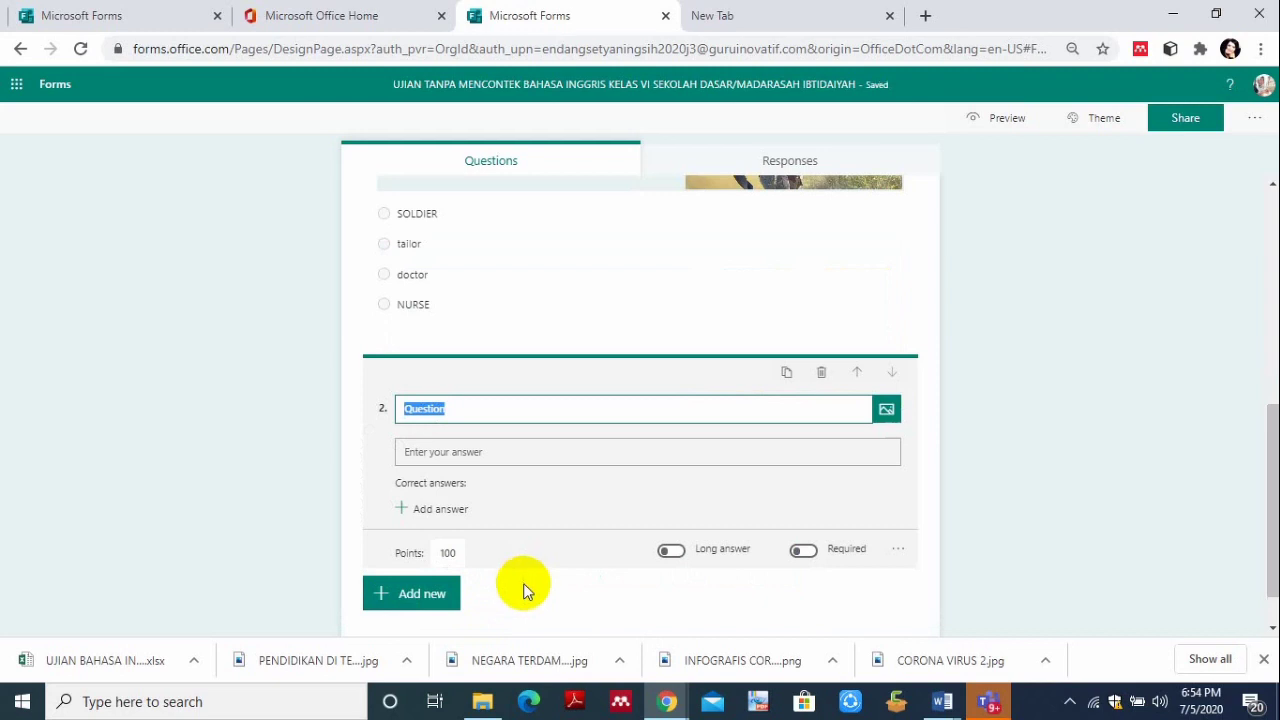
Enter "KATALISATOR APA YANG BISA DIPAKAI UNTUK MENGENCERKAN DARAH" as the wording of question 2.
left_click(453, 414)
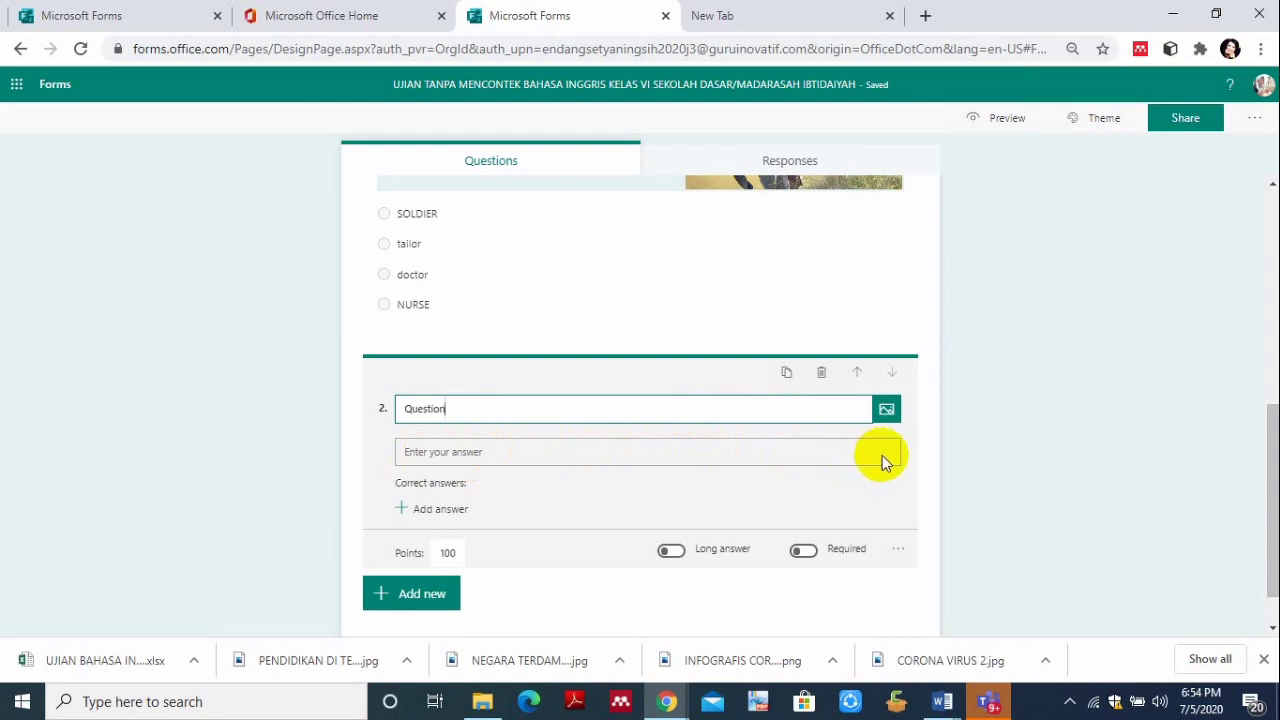
left_click(403, 509)
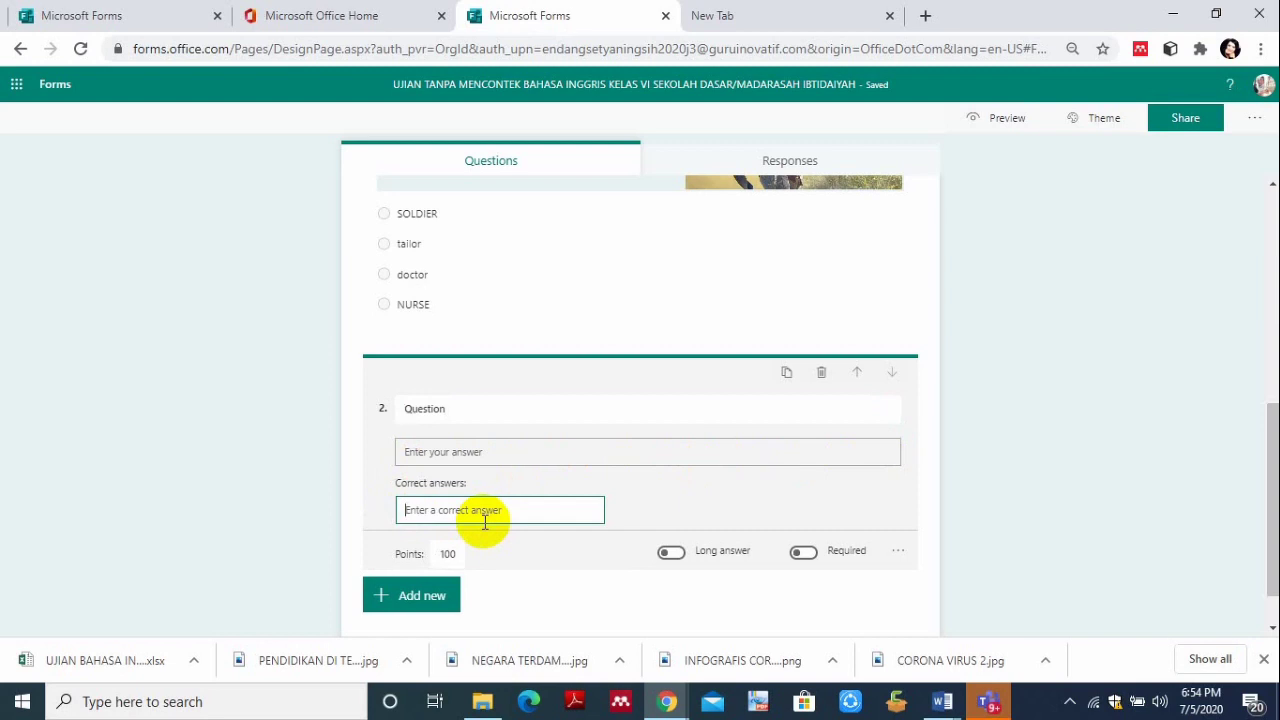
left_click(443, 406)
type("KATA")
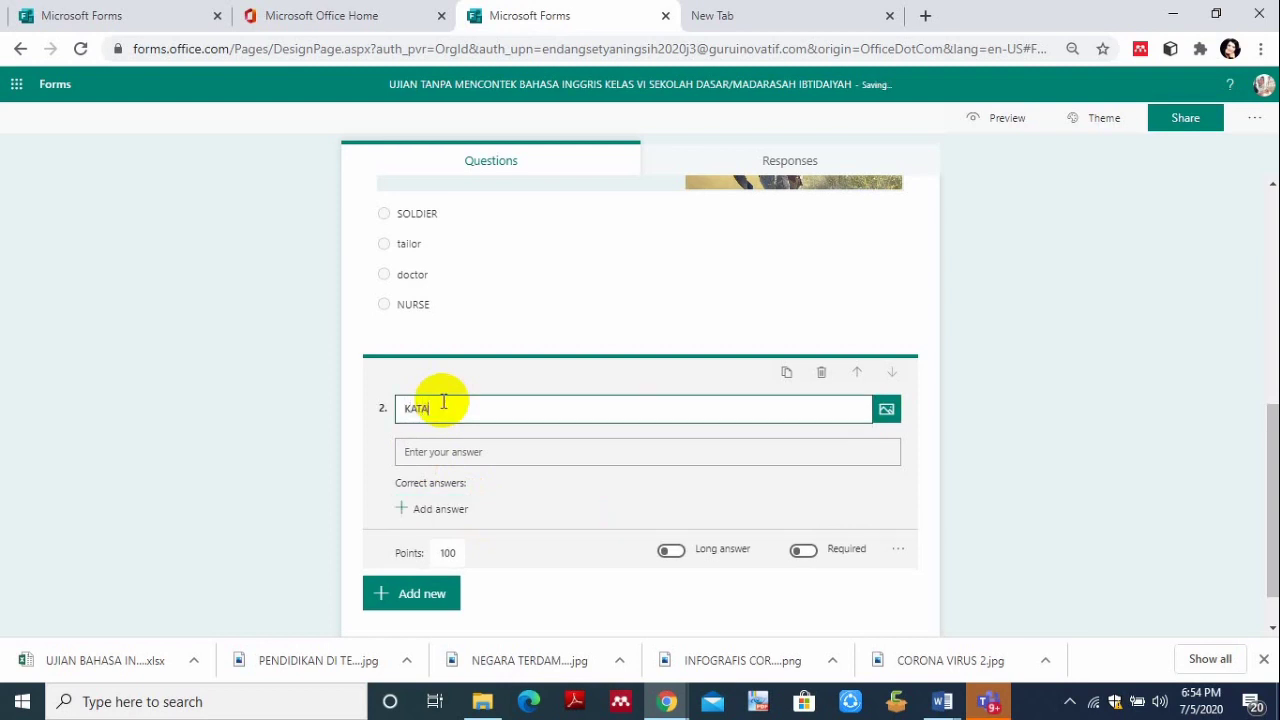
type("LISAROR APA YANG BISA")
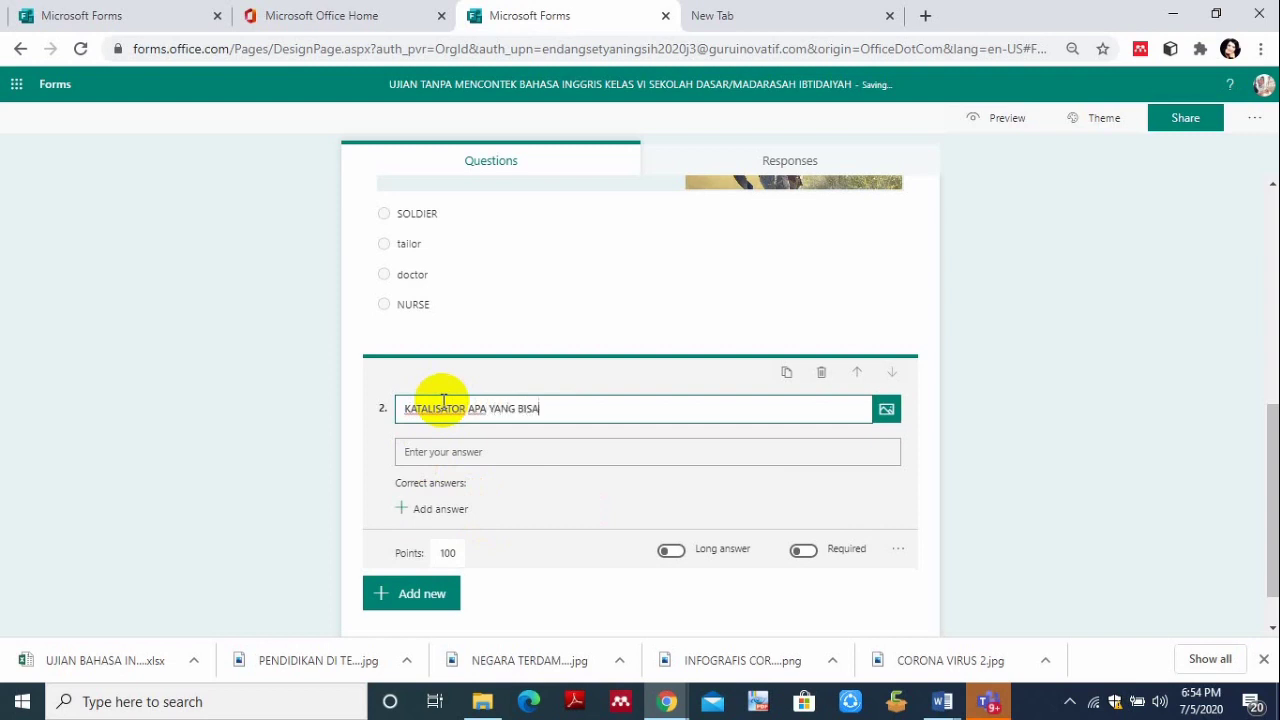
type(" DIPAKAI UNTUK ME")
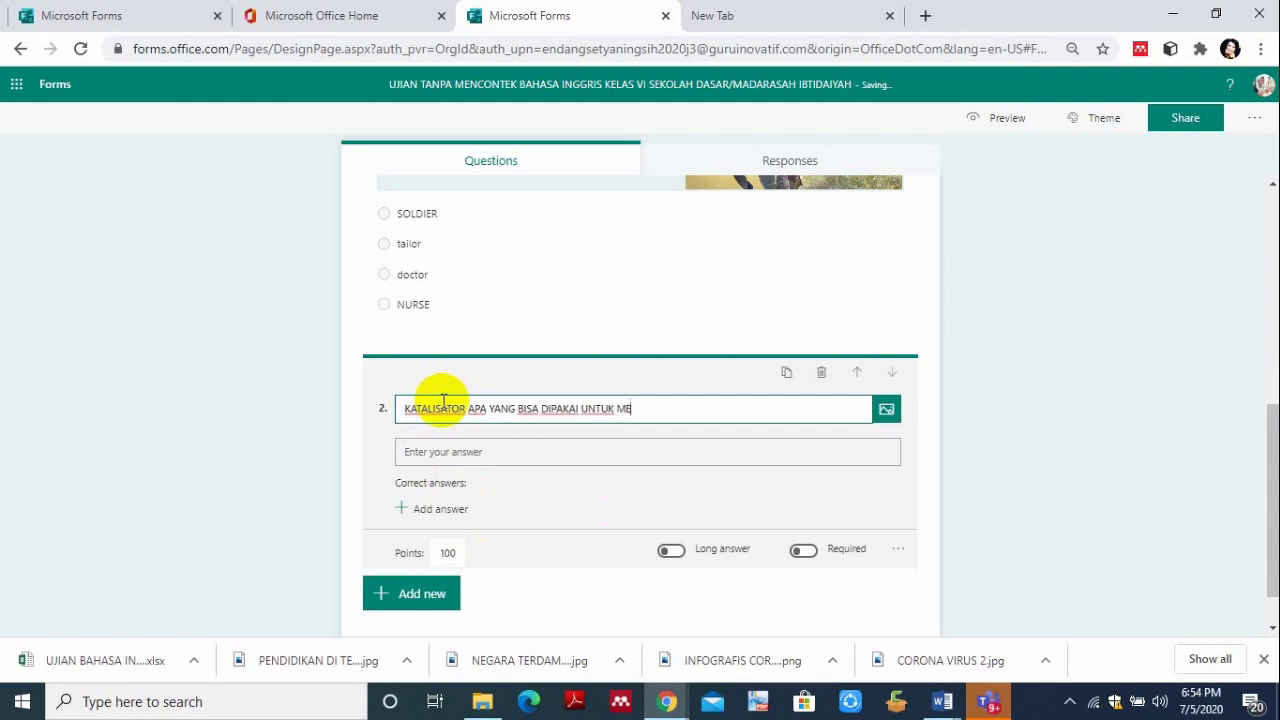
type("NGENCERKAN DAR")
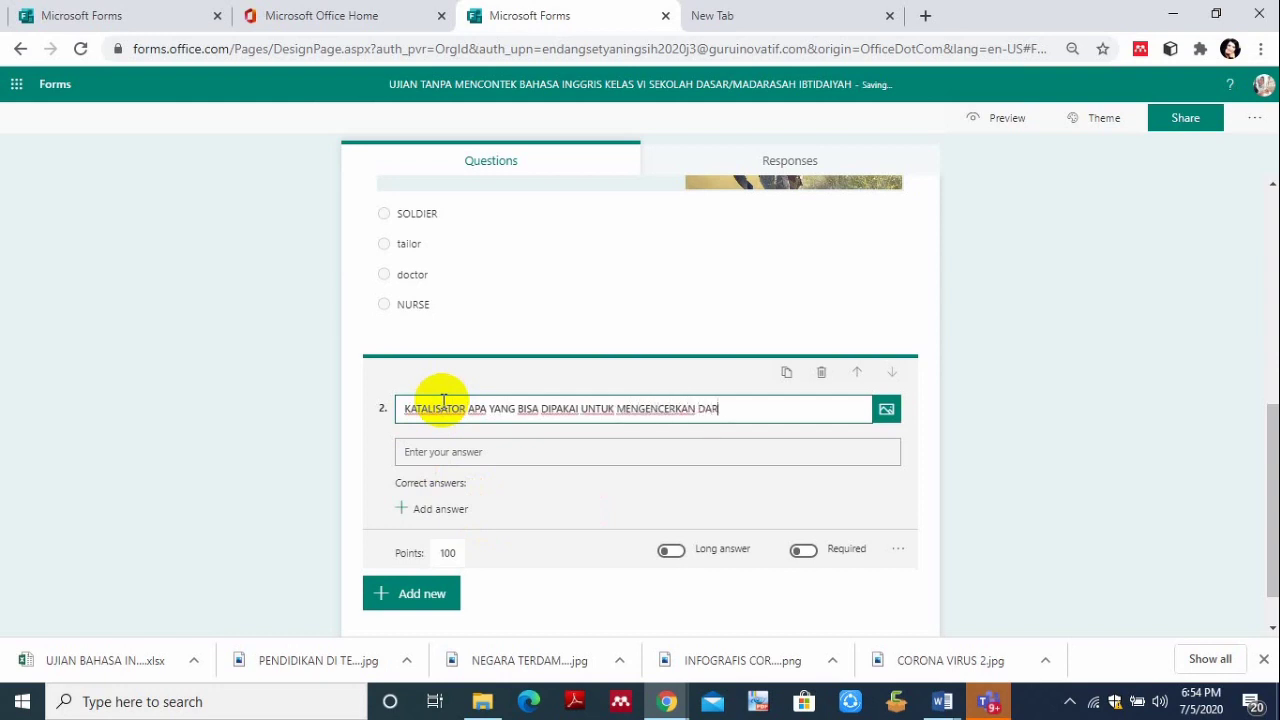
type("AH")
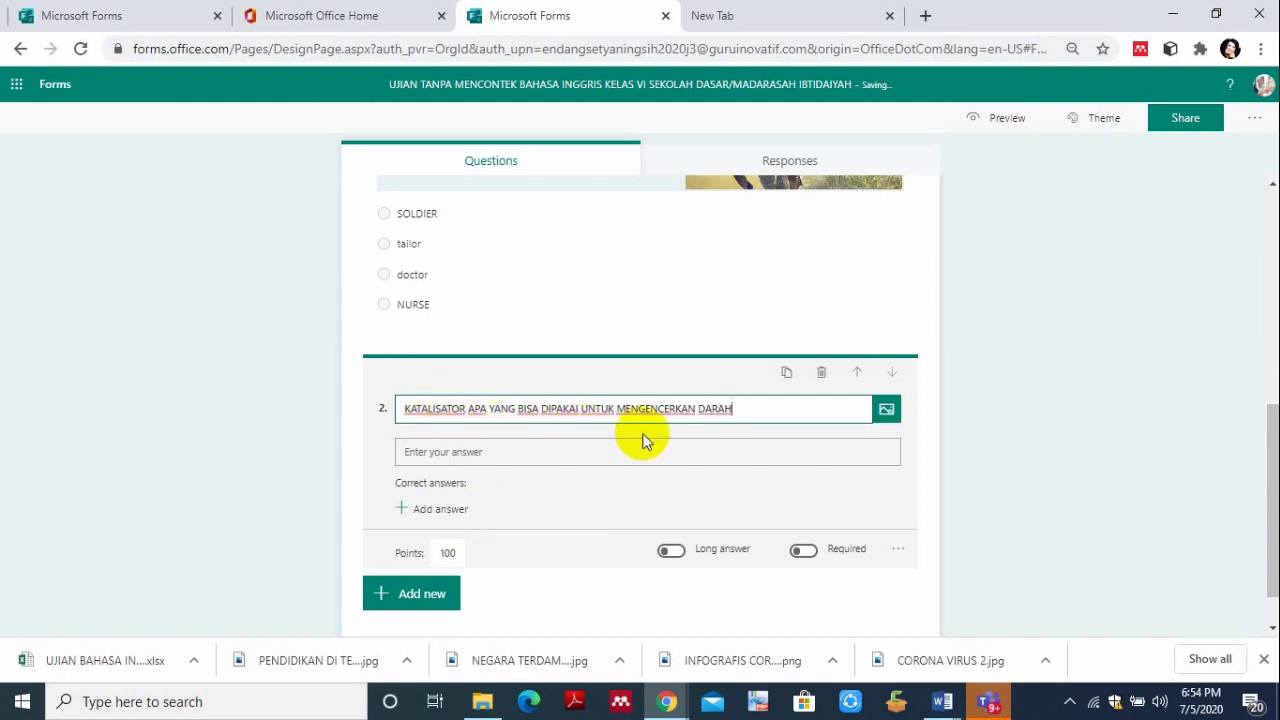
Set the points for question 2 to 80 and close the question's editing view.
left_click(455, 553)
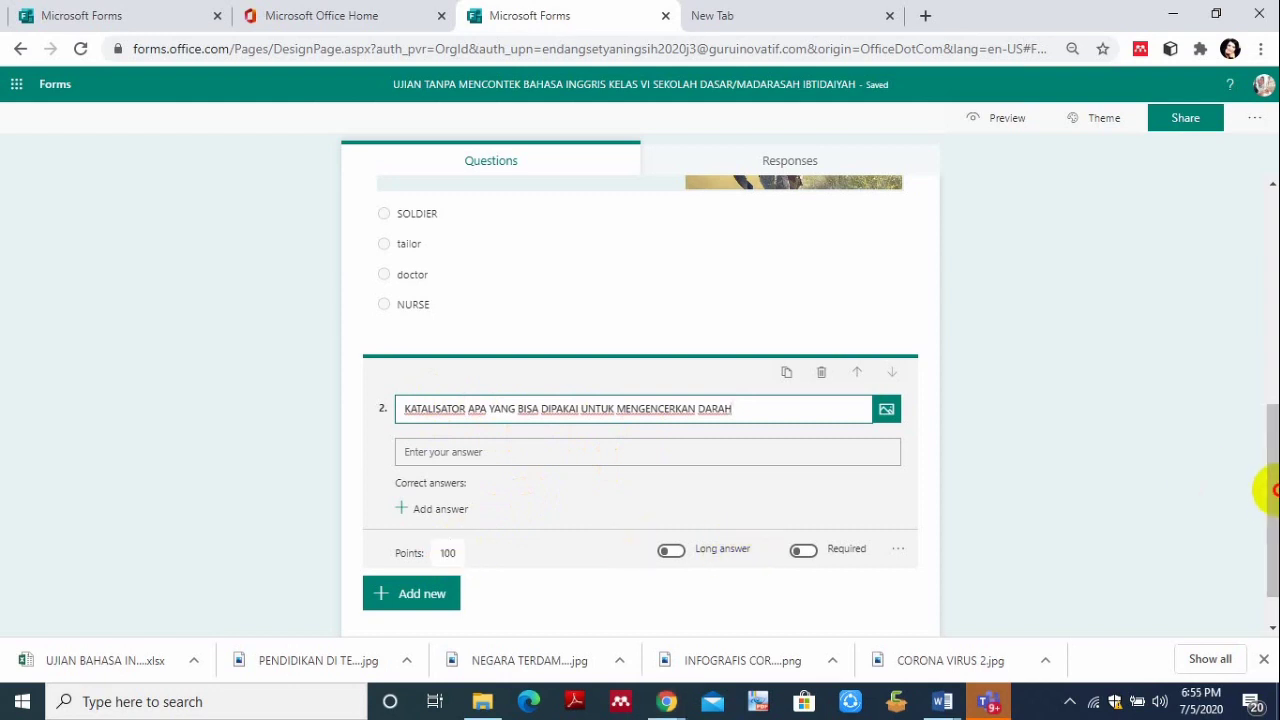
left_click(1272, 490)
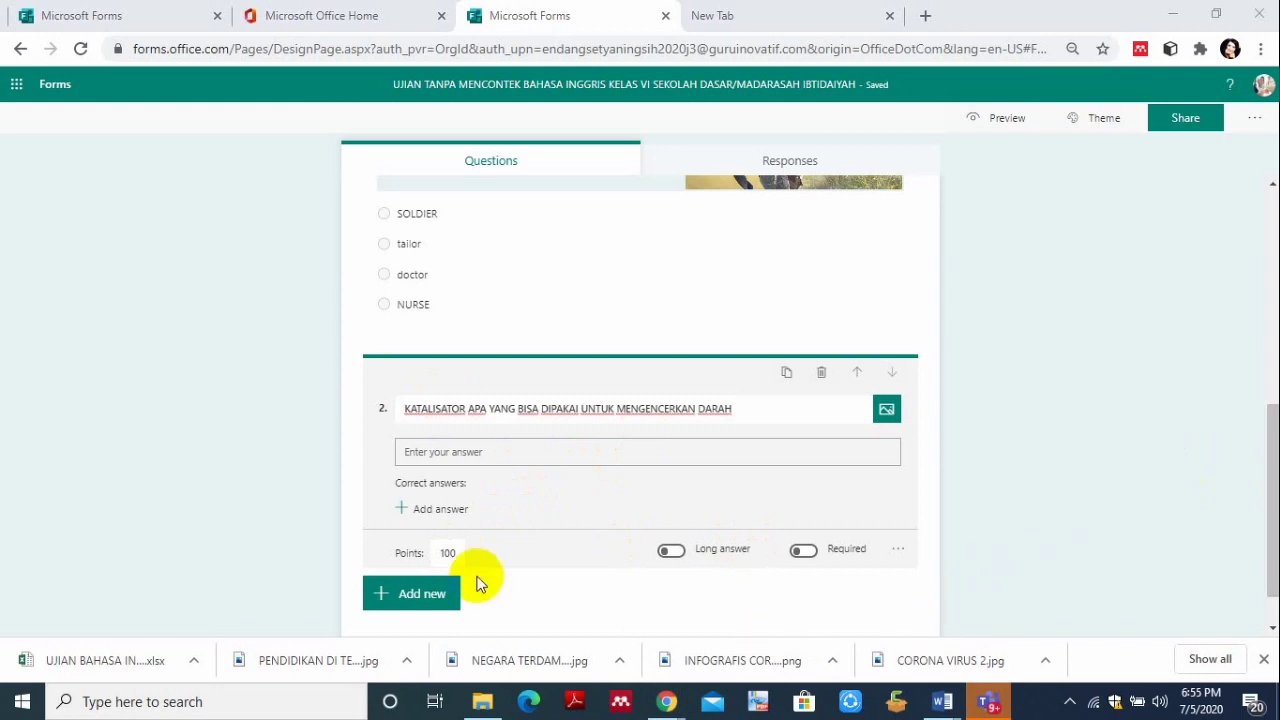
left_click(450, 555)
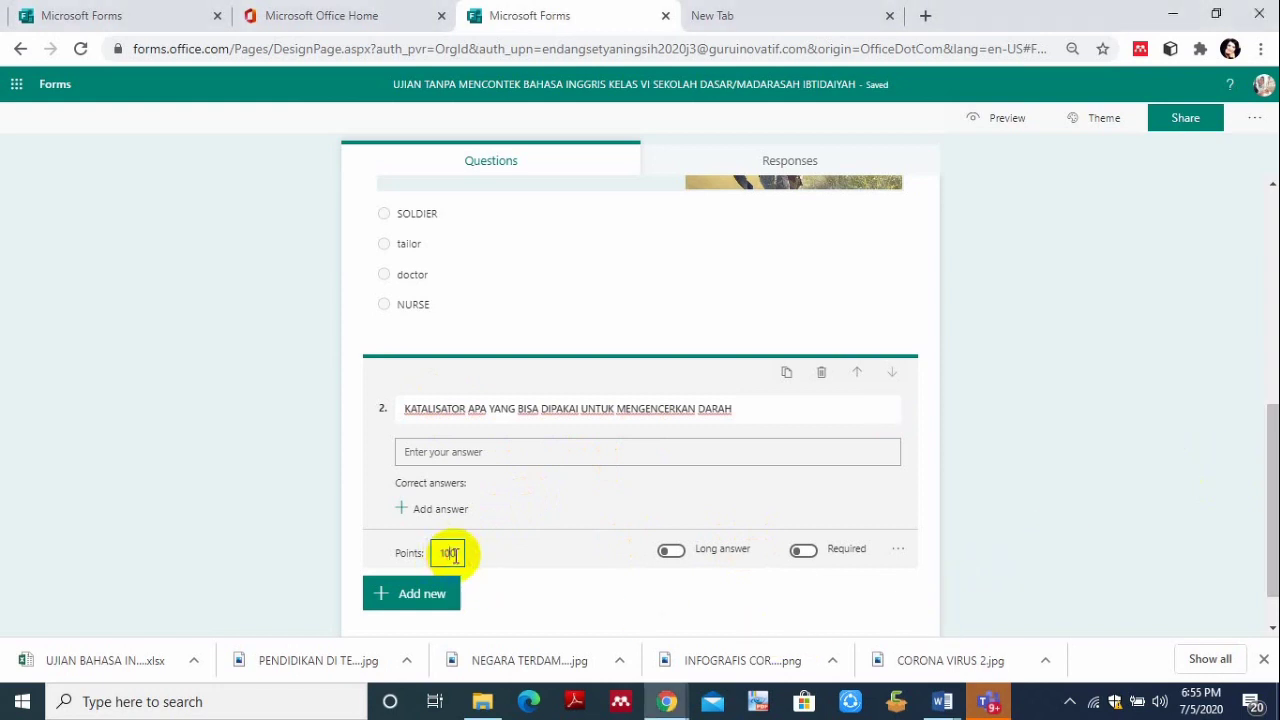
key("BackSpace")
key("BackSpace")
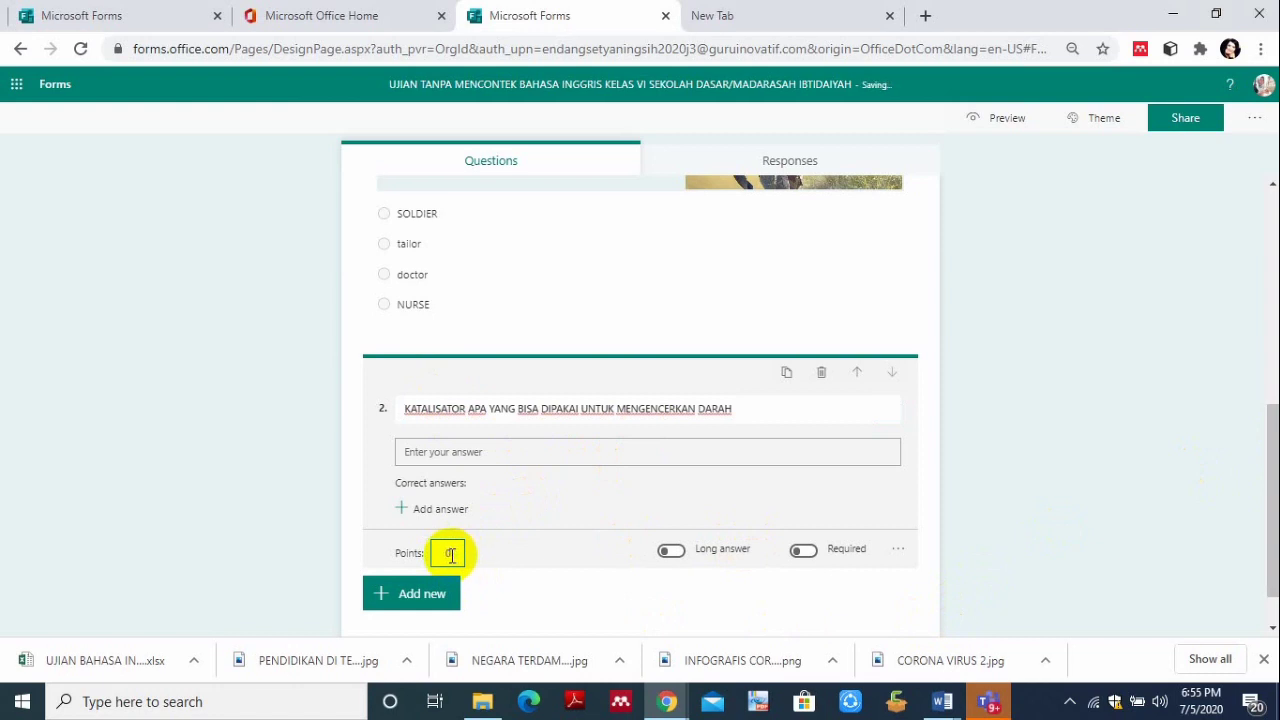
type("8")
left_click(537, 550)
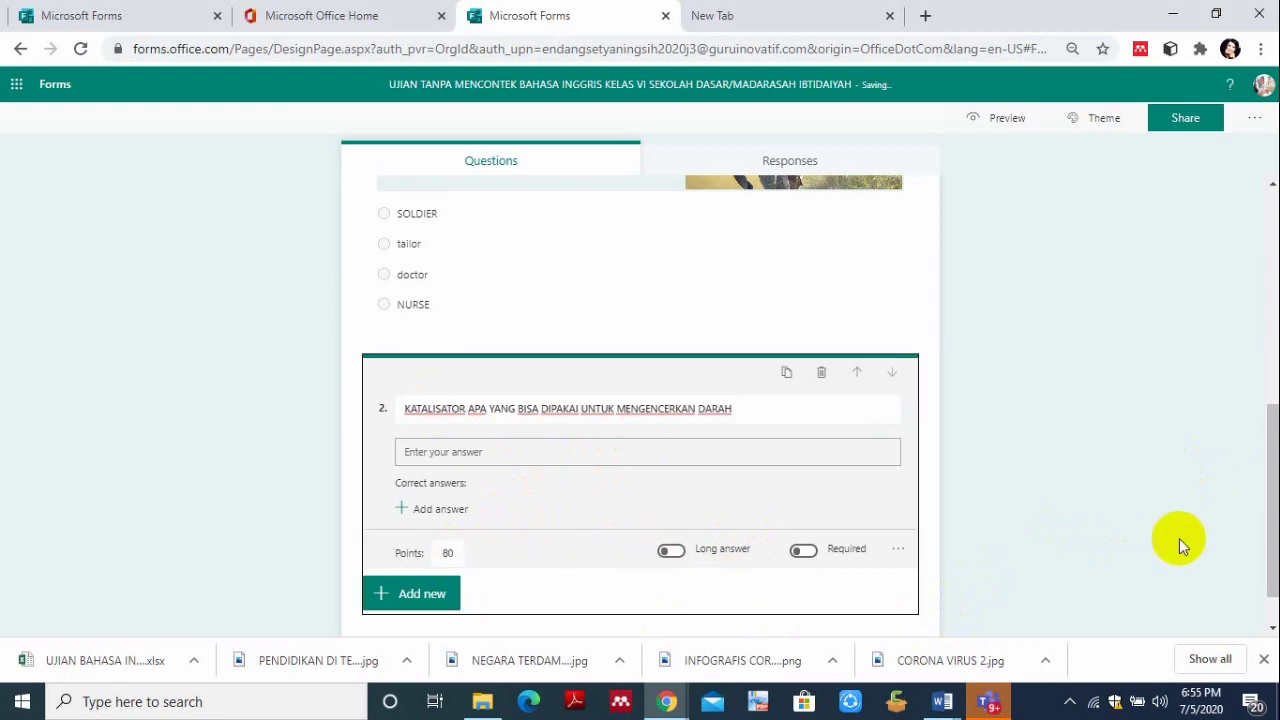
mouse_move(1266, 482)
left_mouse_down()
mouse_move(1260, 400)
mouse_move(1266, 470)
left_mouse_up()
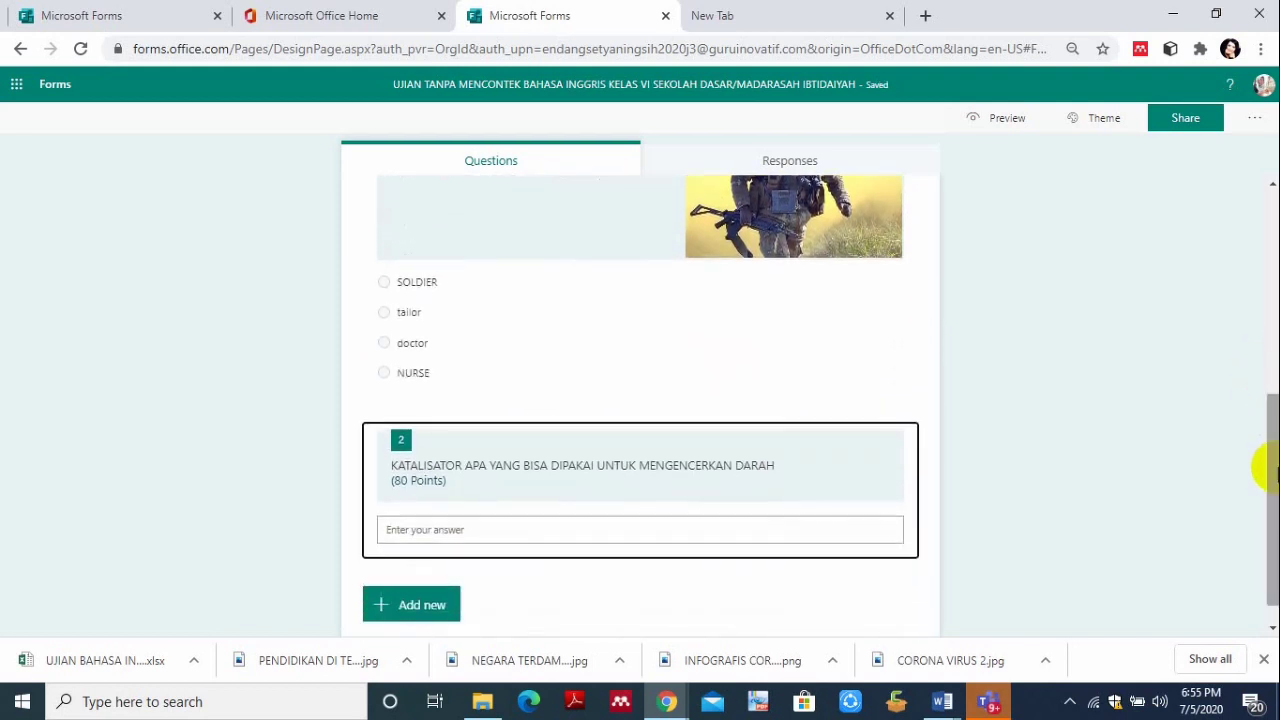
Add "KNo3" as the correct answer for question 2.
left_click(550, 527)
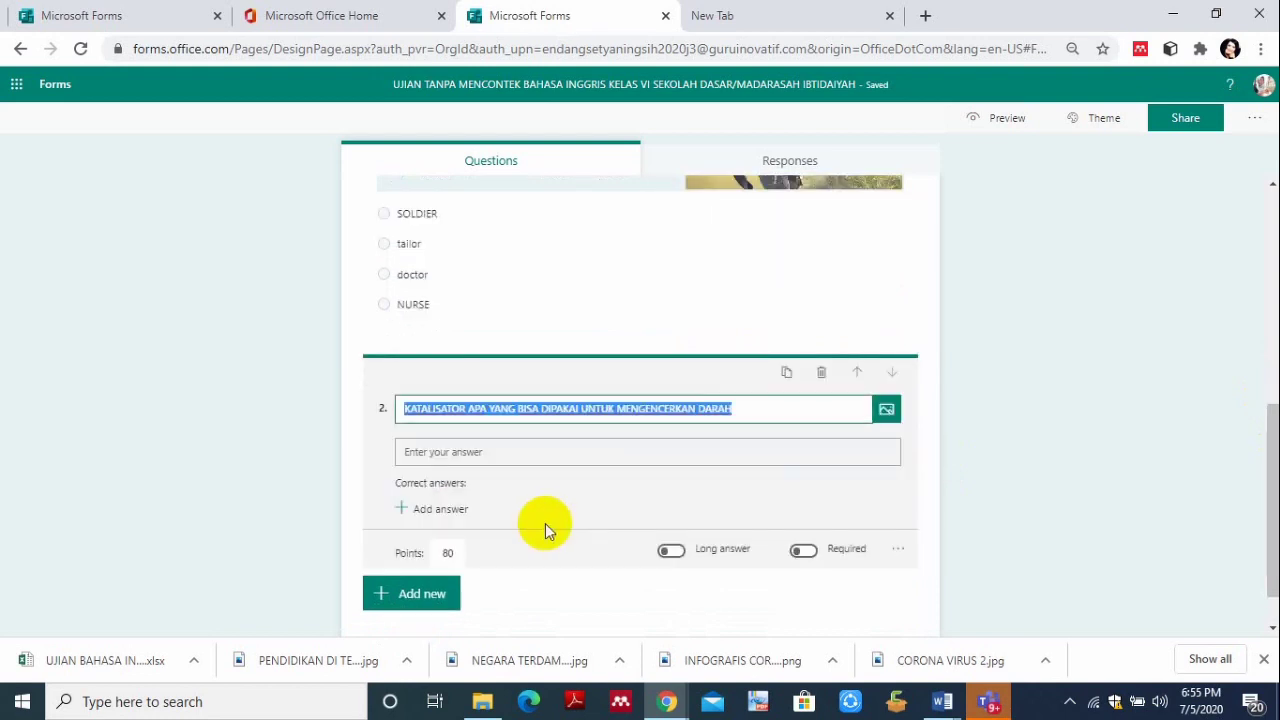
left_click(440, 512)
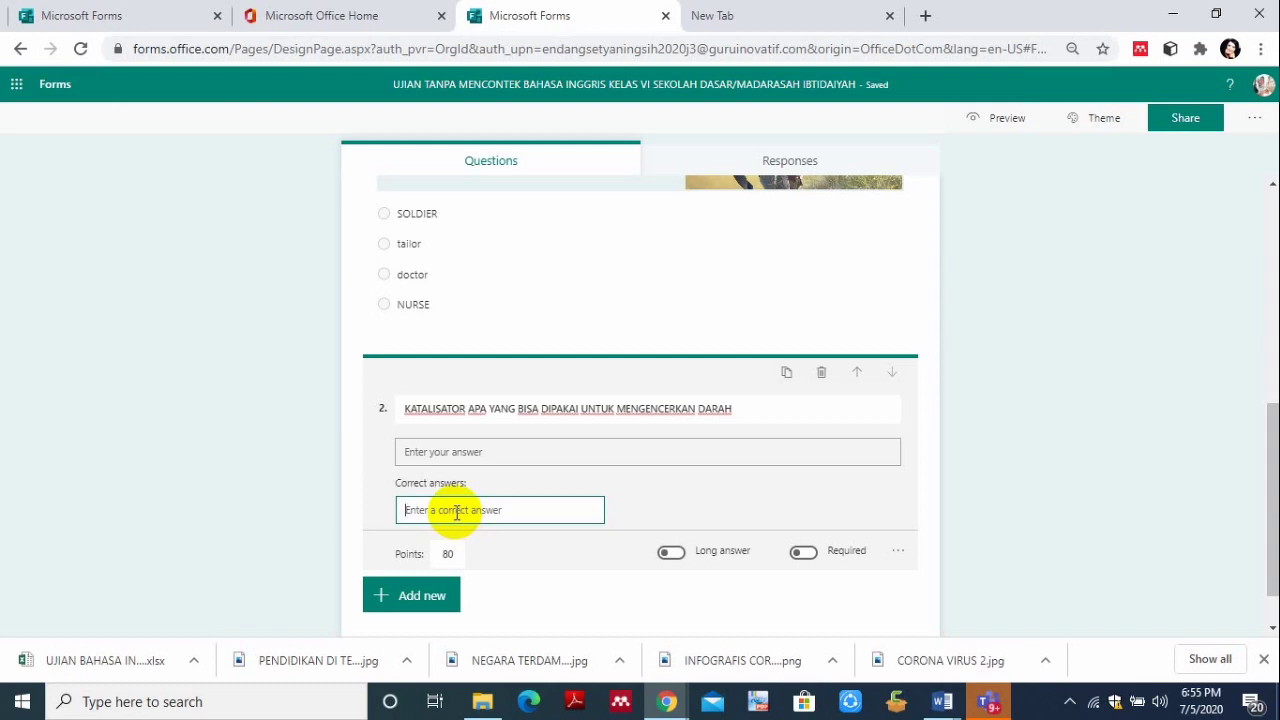
type("KN")
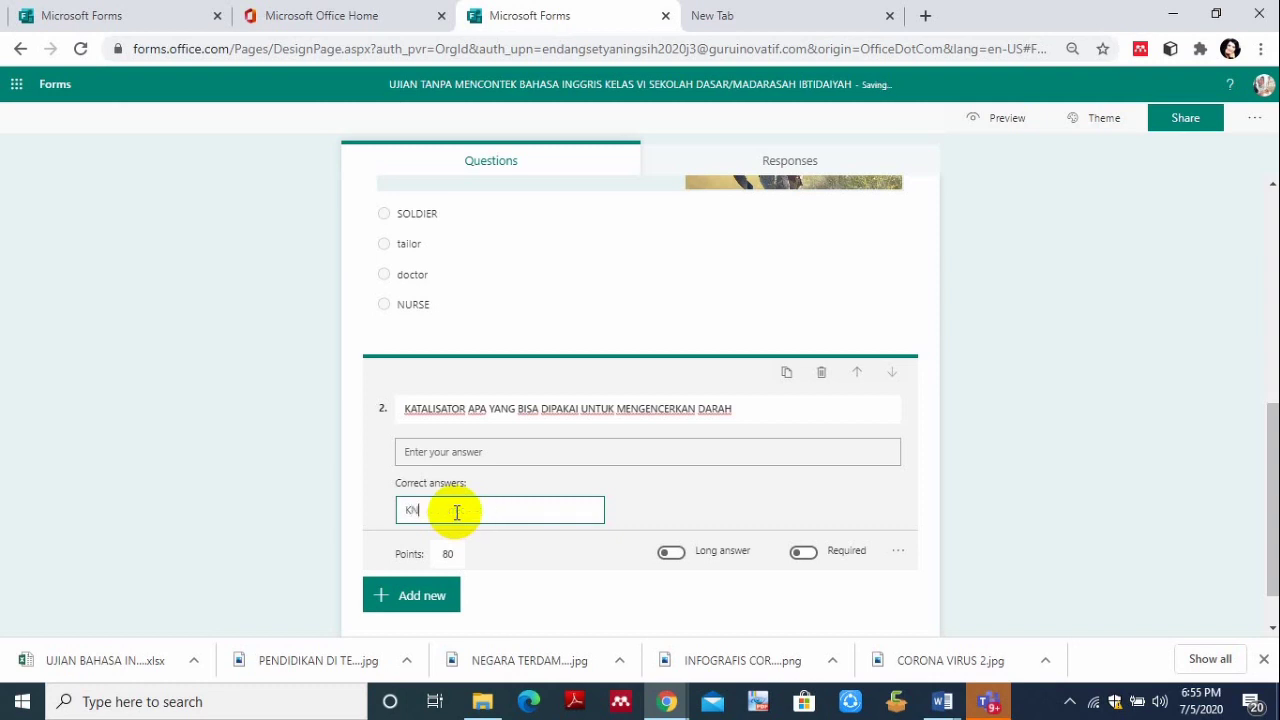
type("o3")
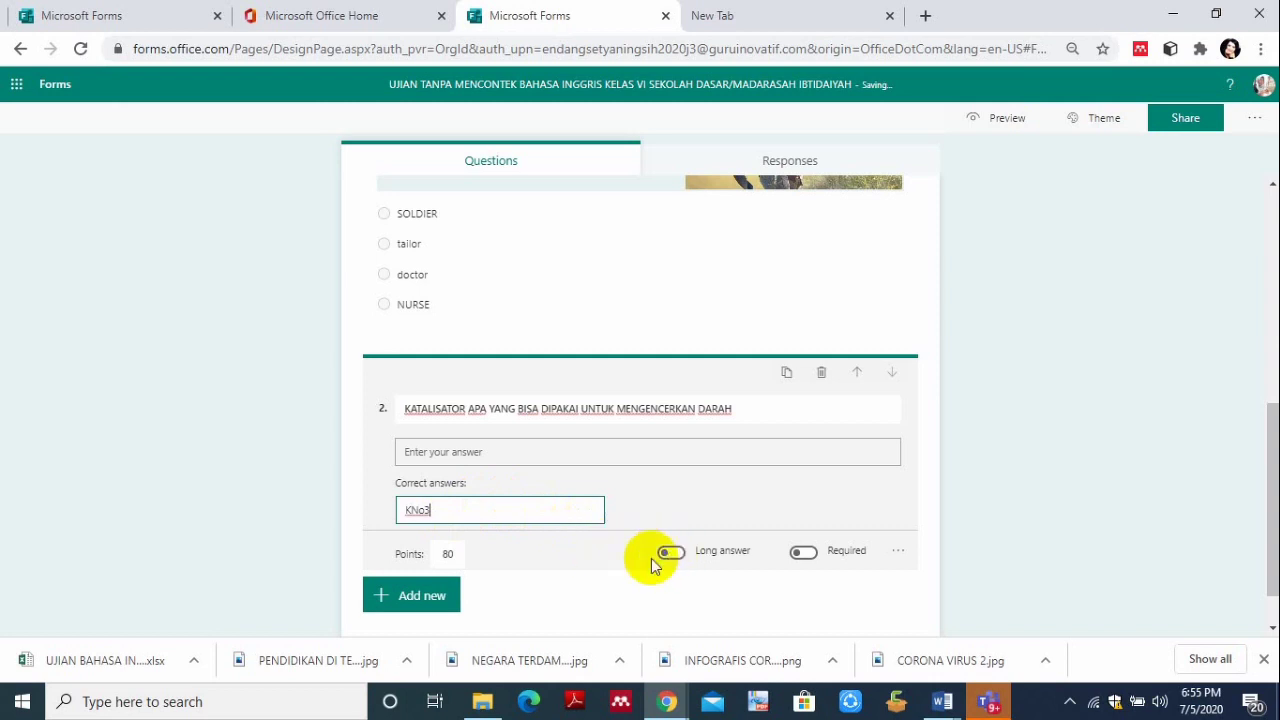
left_click(674, 503)
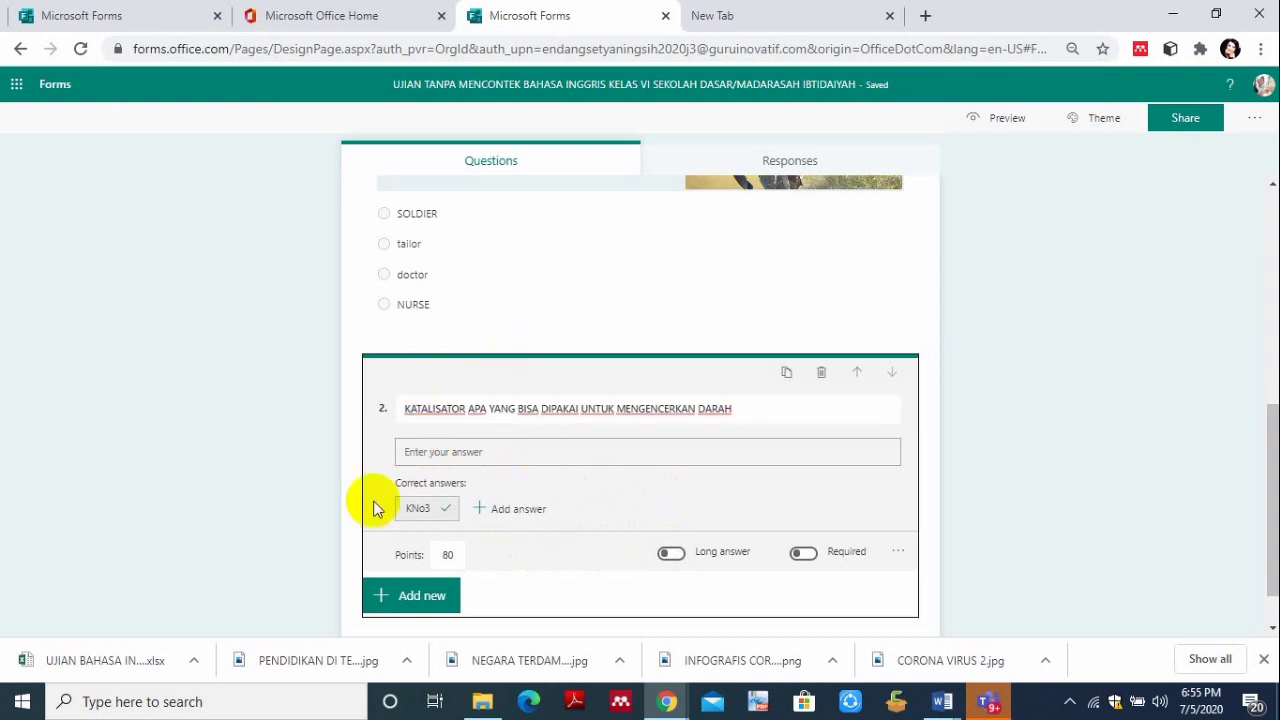
Try the long-answer option on question 2, switching it on and back off.
left_click(672, 553)
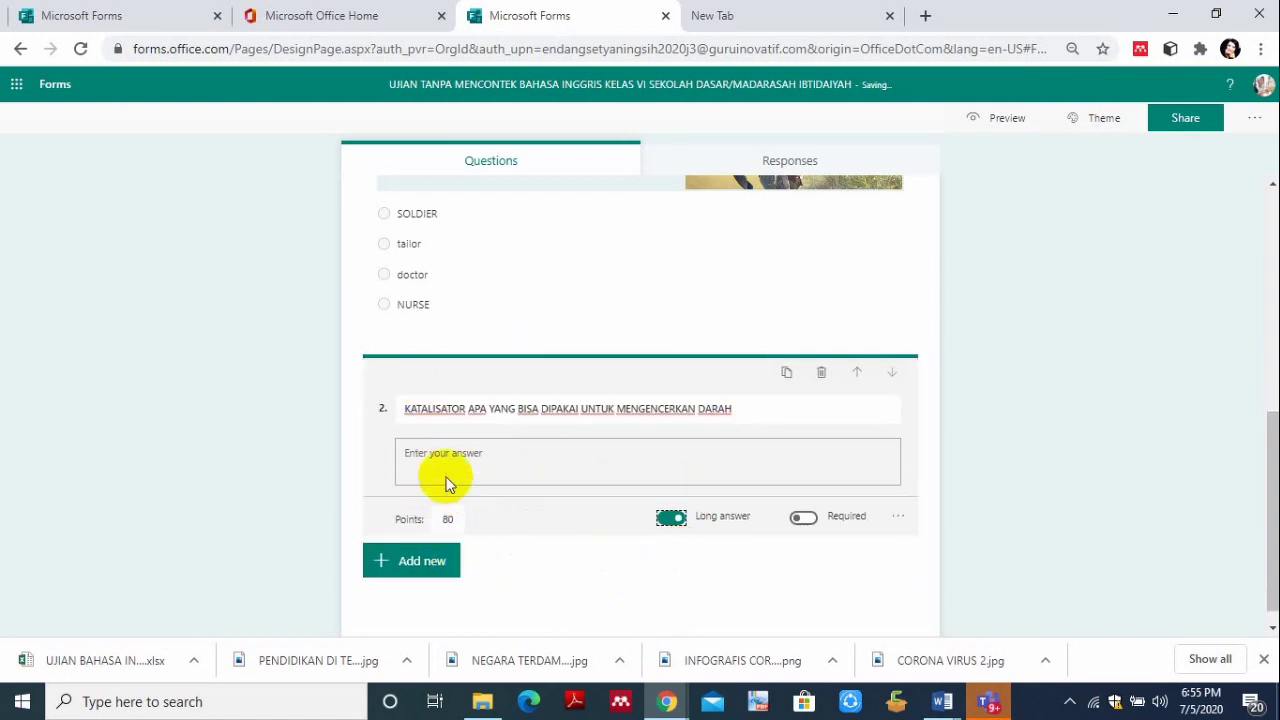
left_click(375, 435)
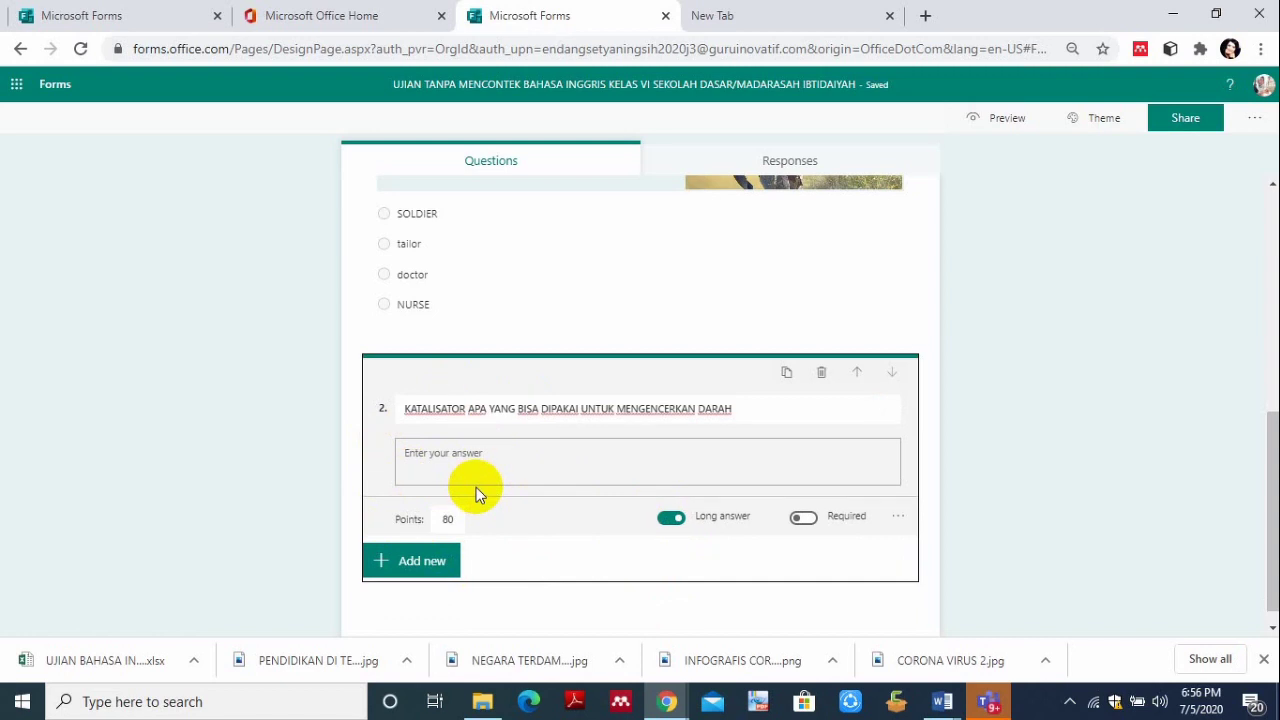
left_click(670, 517)
mouse_move(444, 521)
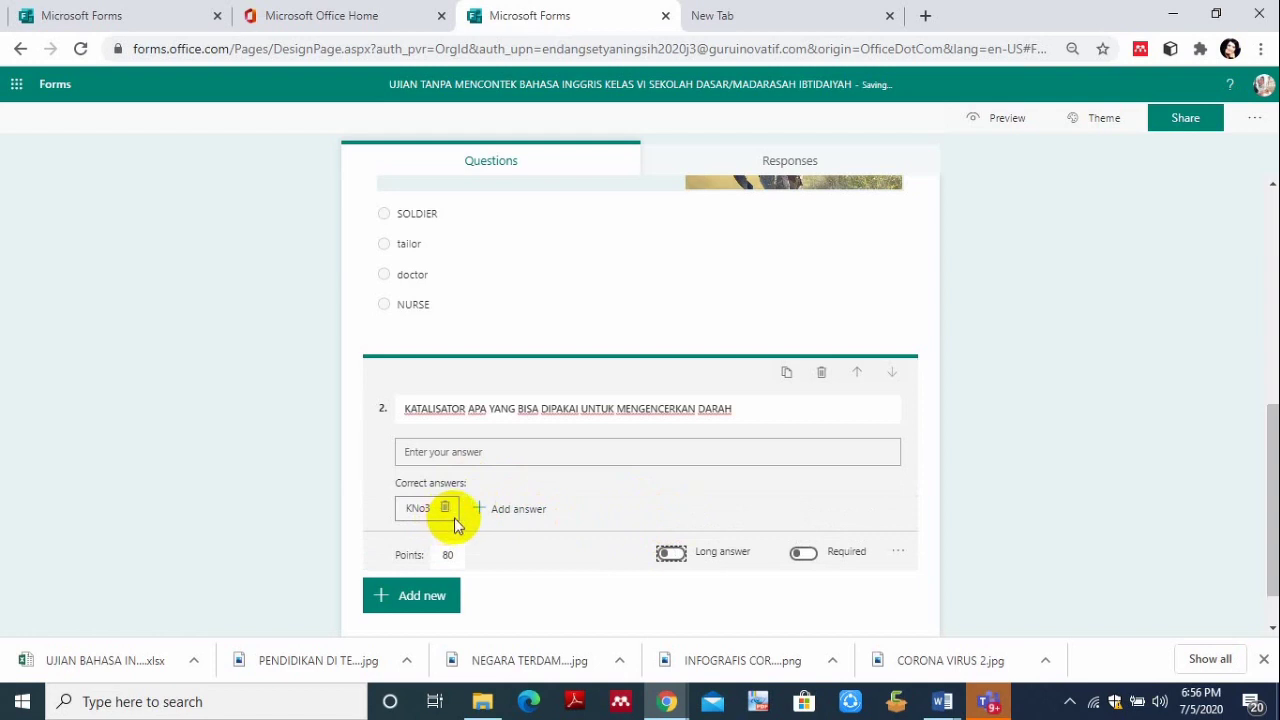
left_click(674, 554)
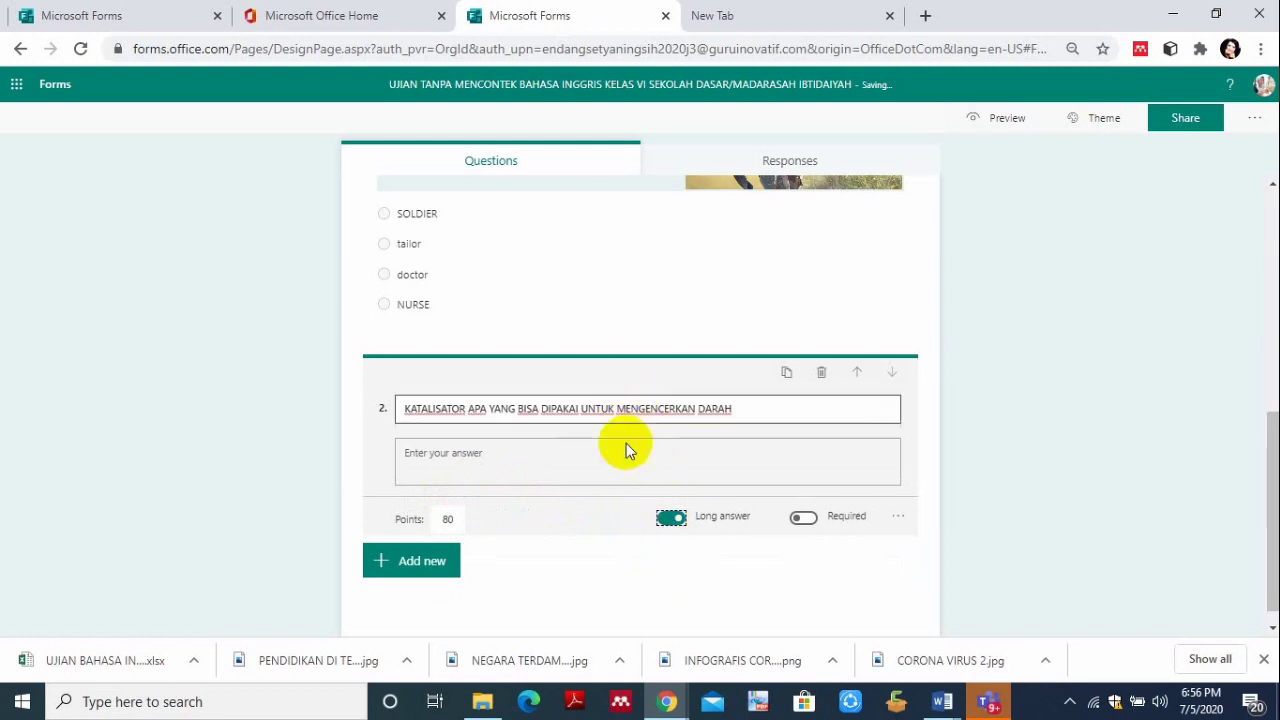
left_click(668, 517)
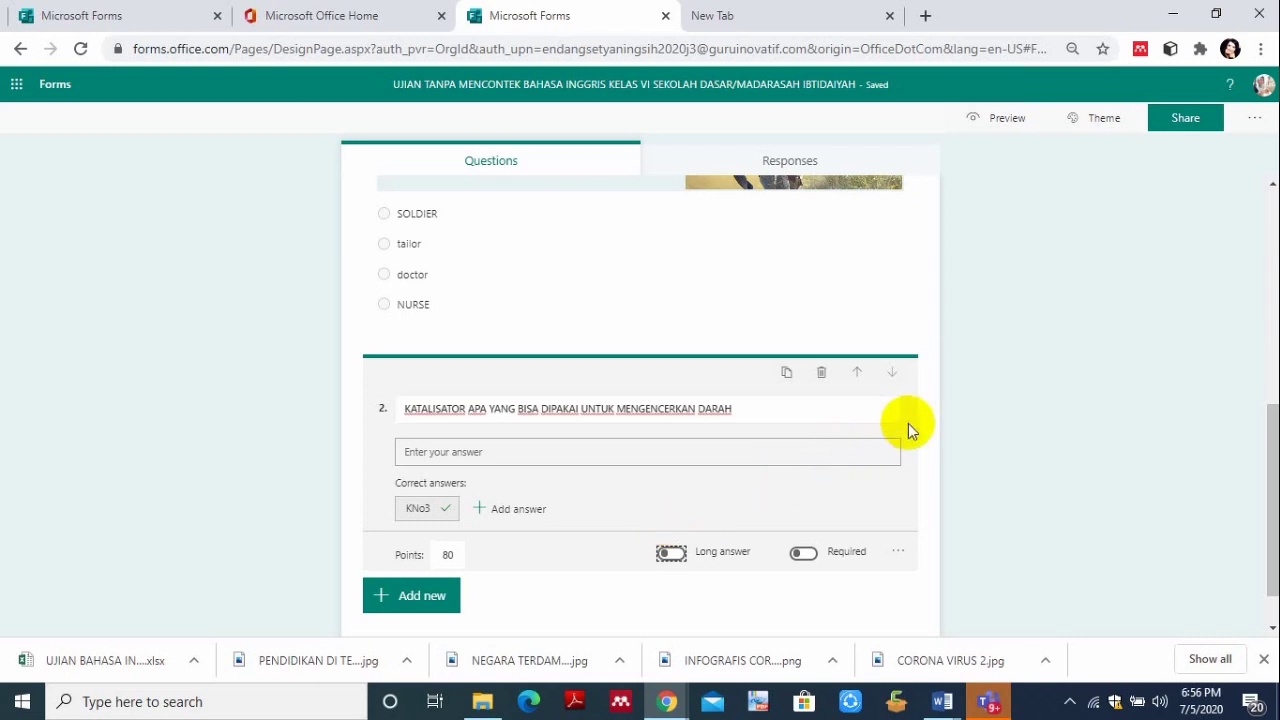
Move question 2 above the soldier picture question and back below it.
scroll(1274, 420, "up", 4)
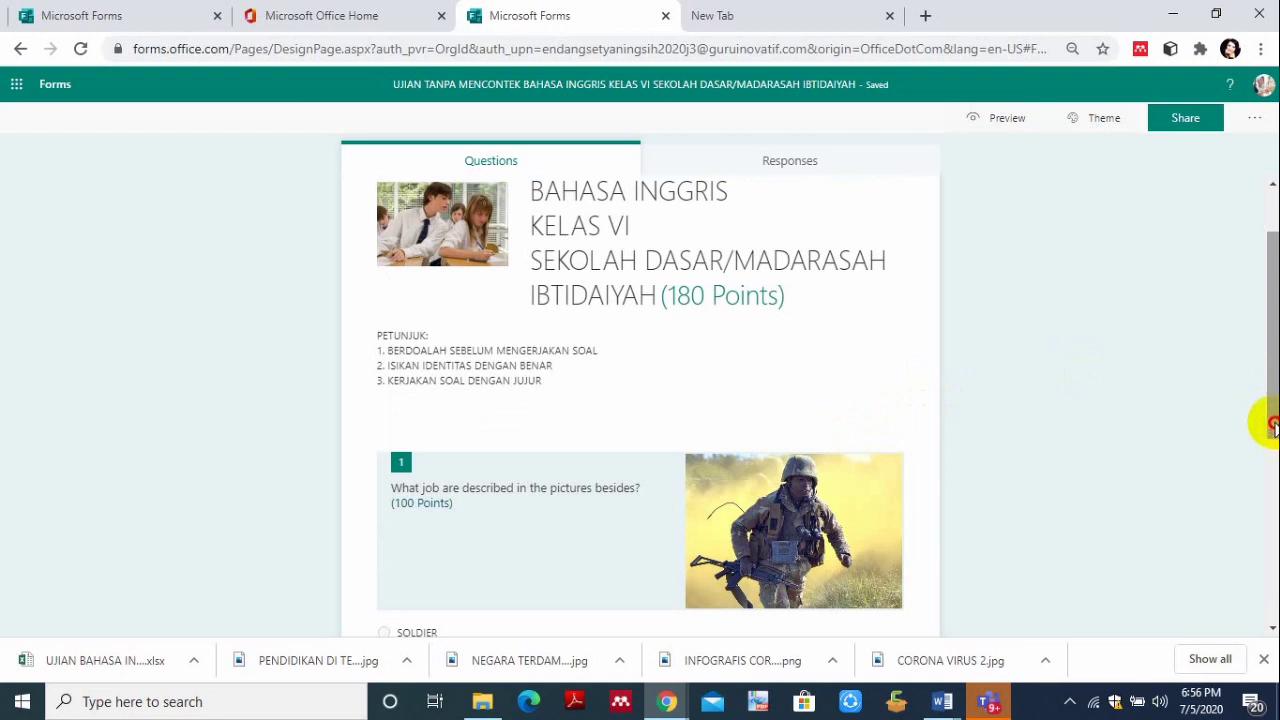
left_click_drag(1273, 408, 1273, 578)
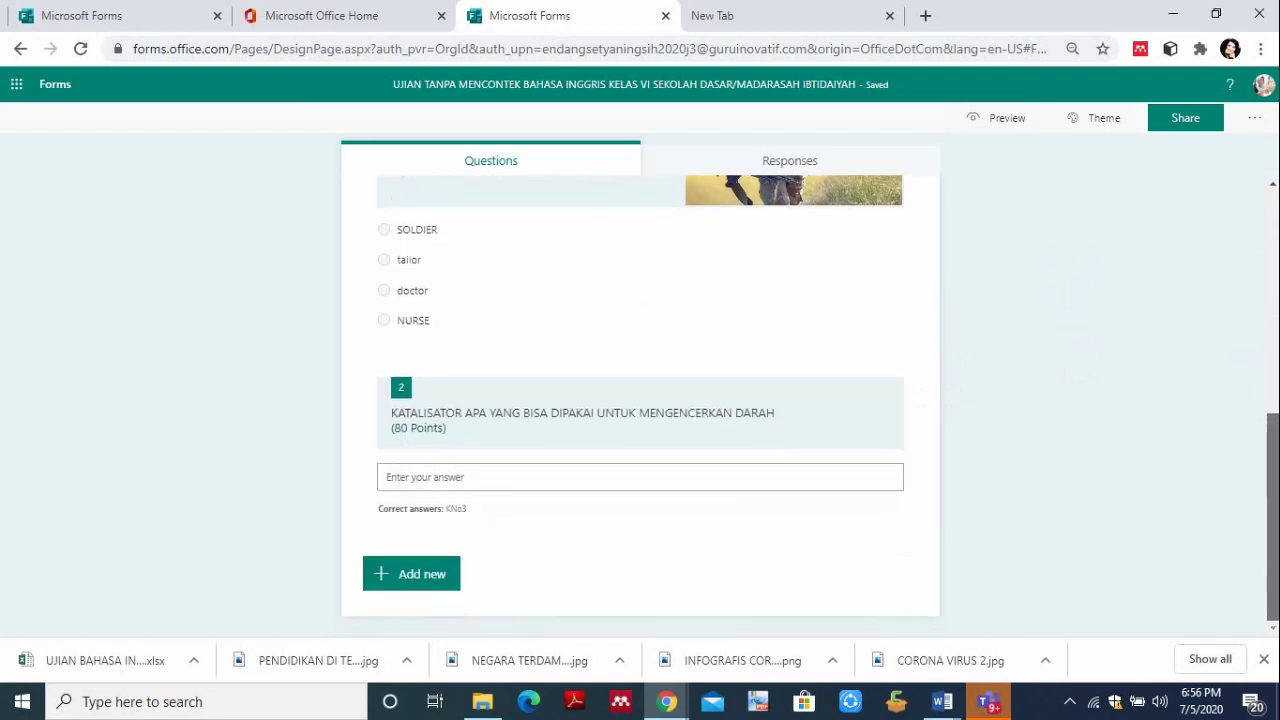
left_click(769, 458)
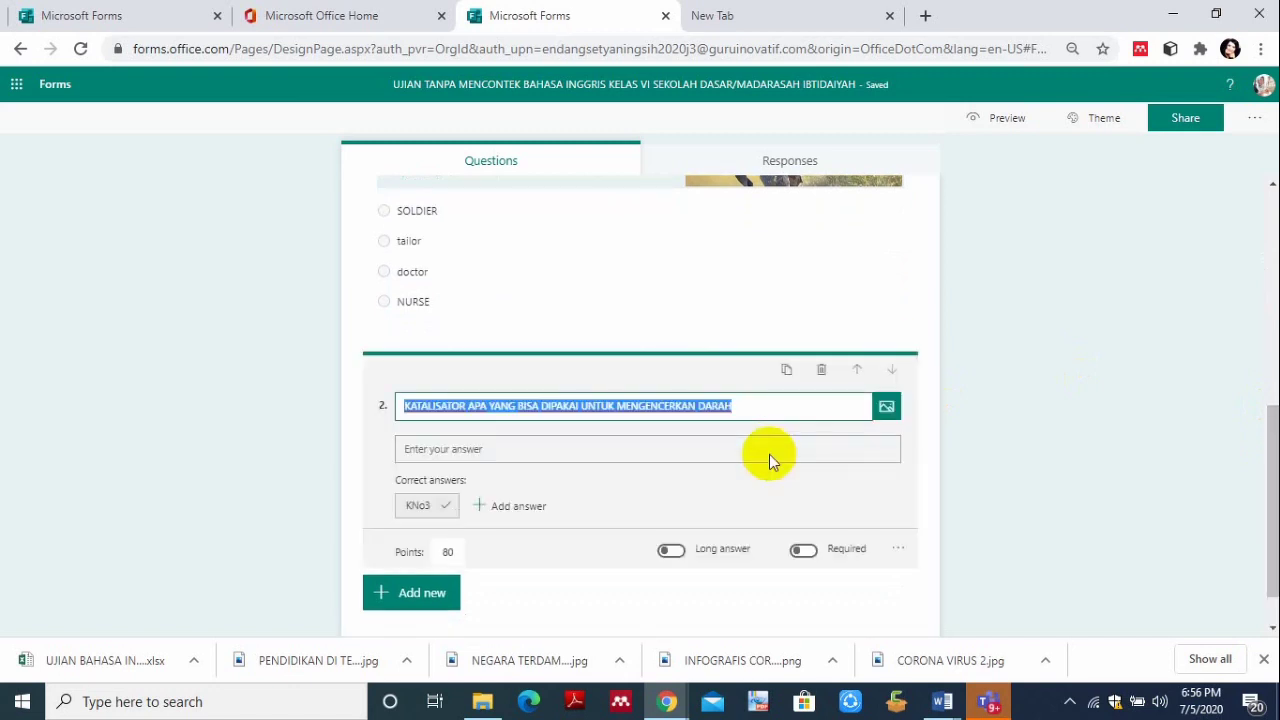
left_click(858, 371)
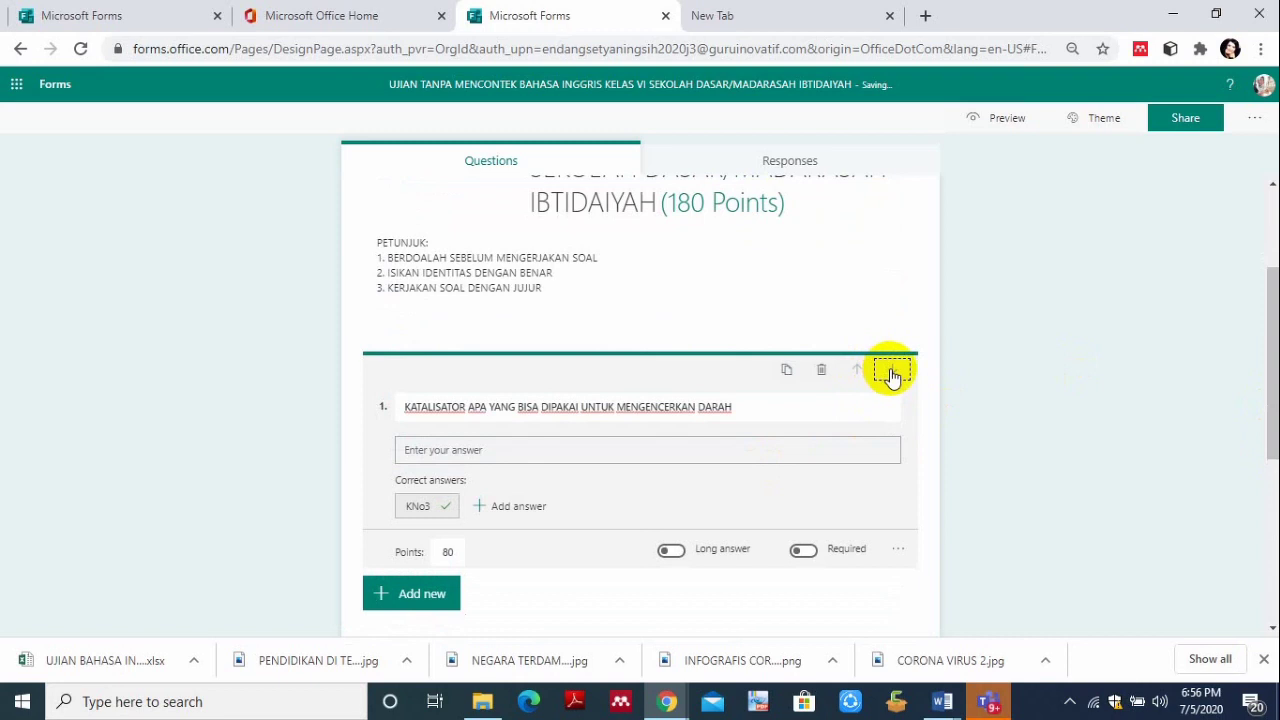
left_click(855, 375)
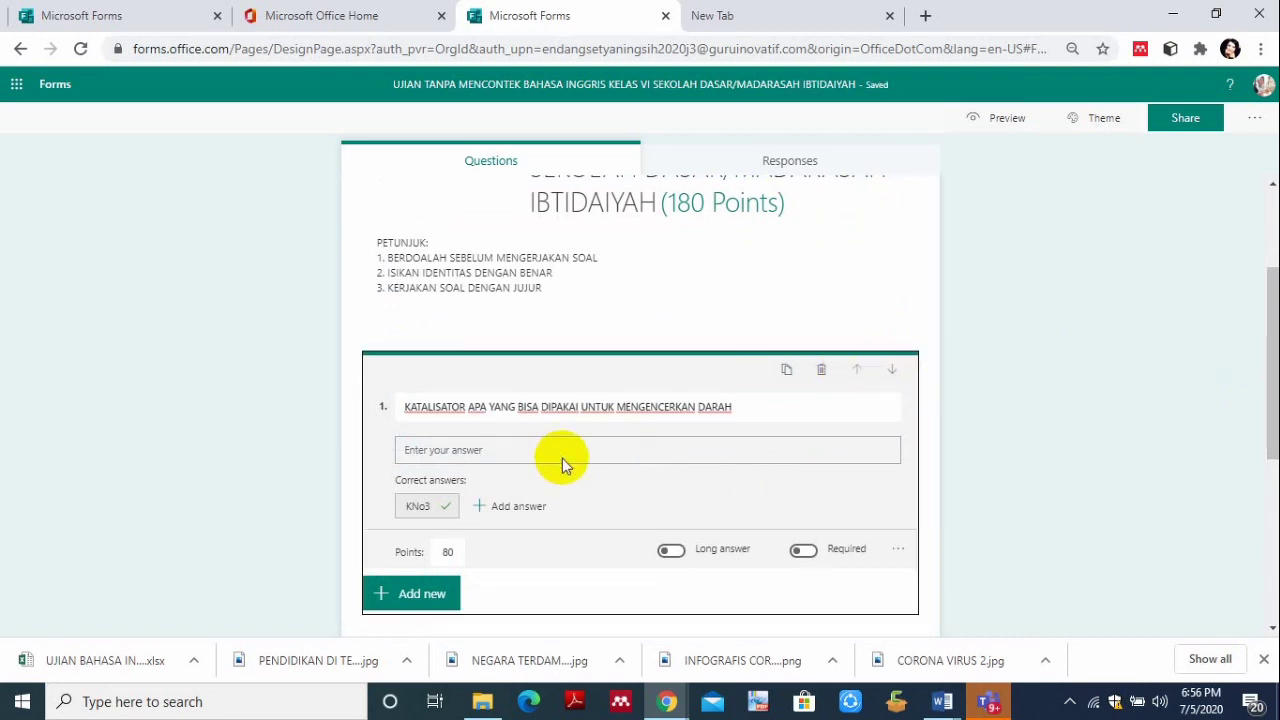
left_click(857, 371)
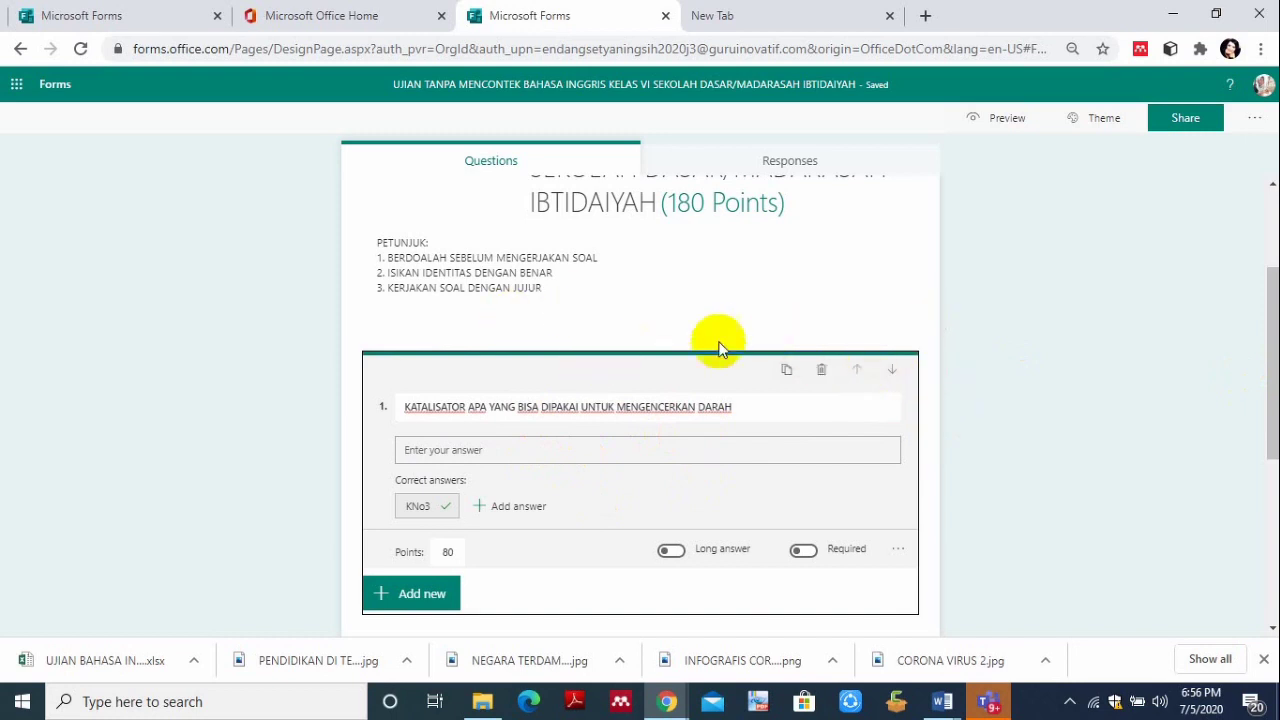
left_click(892, 372)
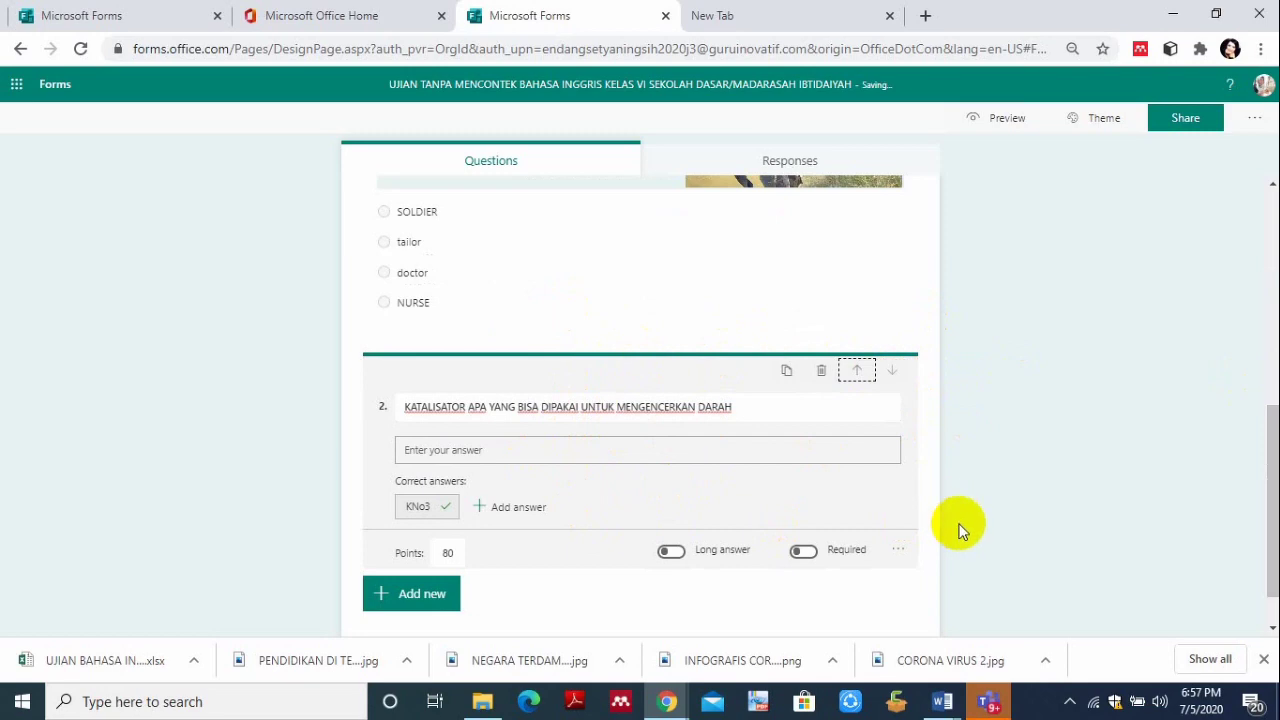
Close question 2's editing view and add a rating question below it.
left_click(1266, 480)
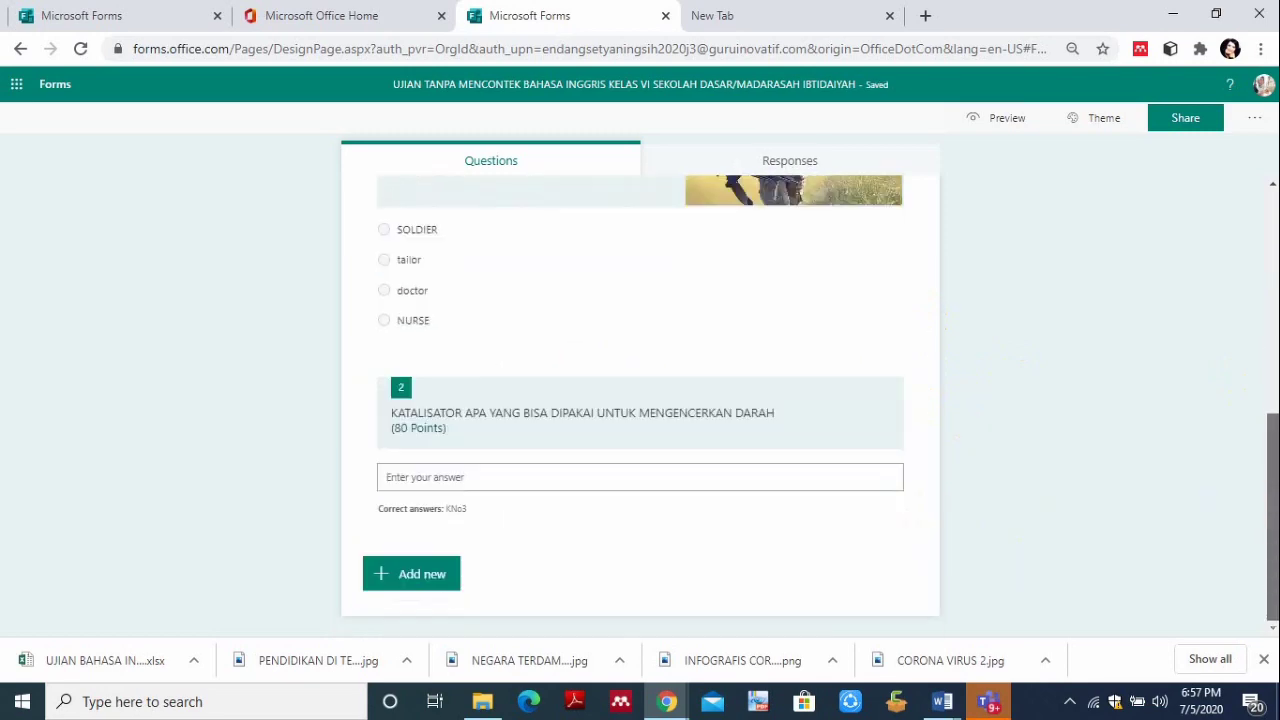
mouse_move(1266, 480)
left_mouse_down()
mouse_move(1266, 394)
mouse_move(1268, 474)
left_mouse_up()
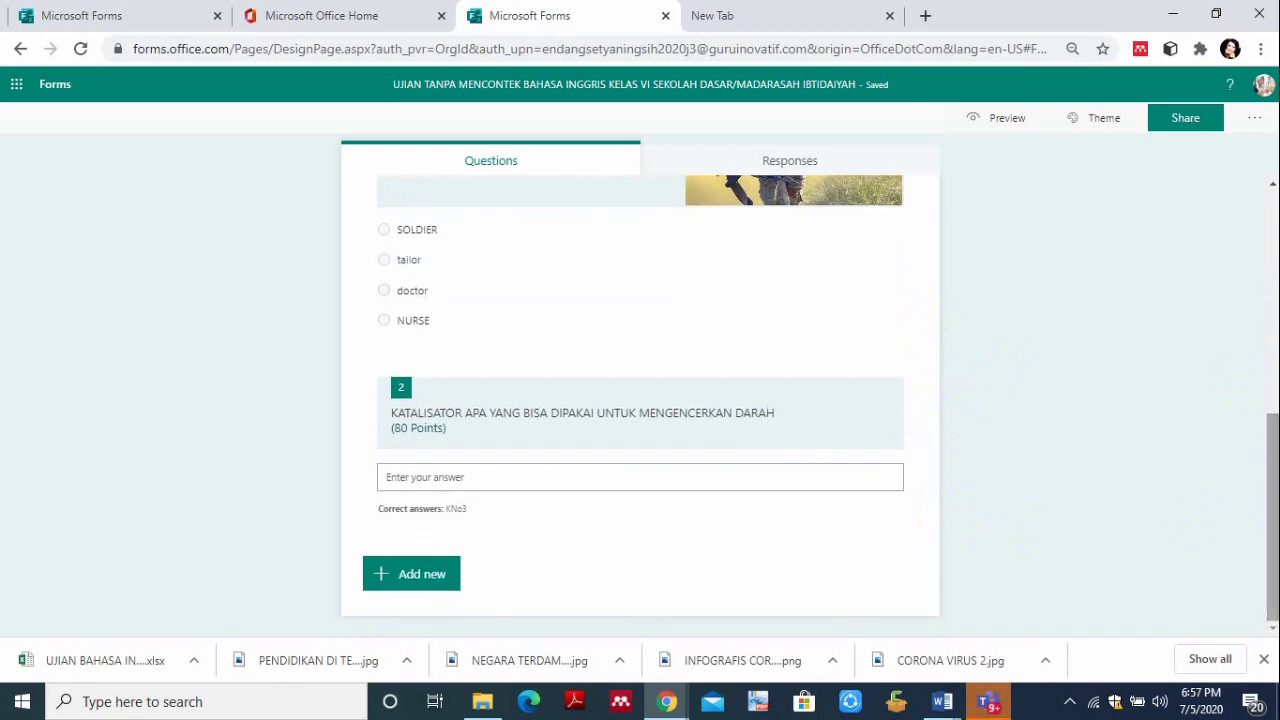
left_click(385, 575)
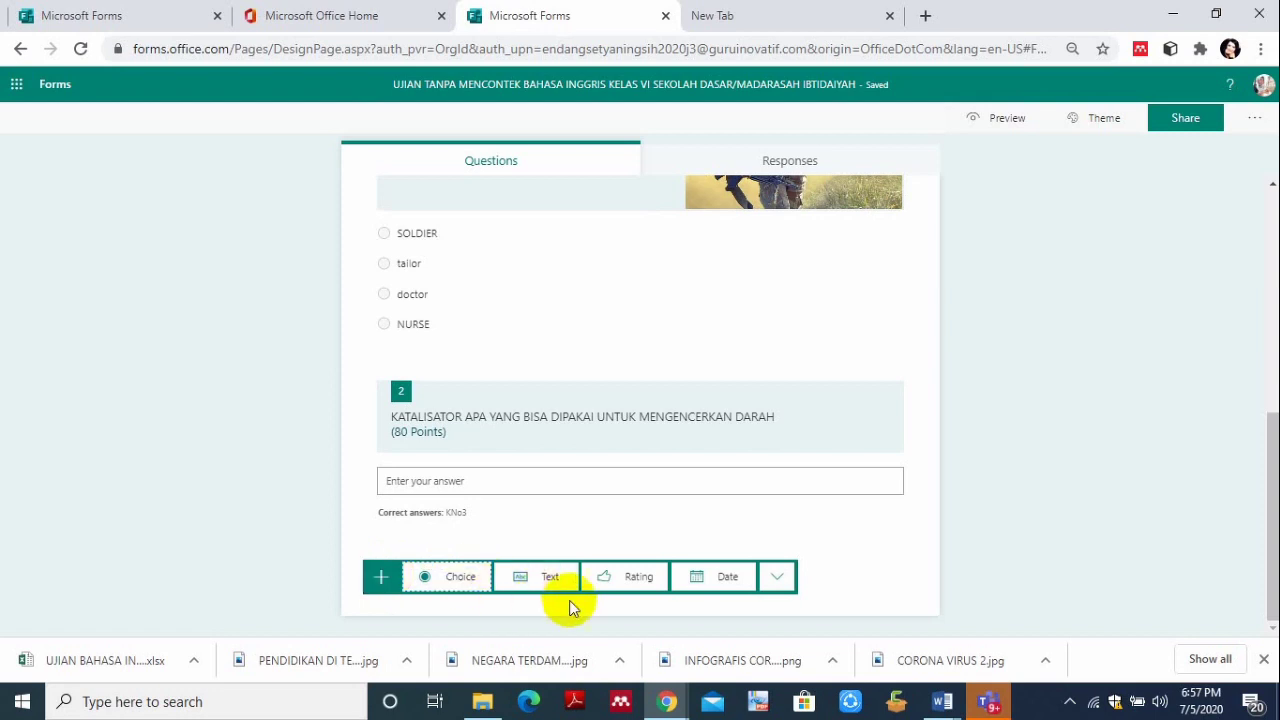
left_click(612, 576)
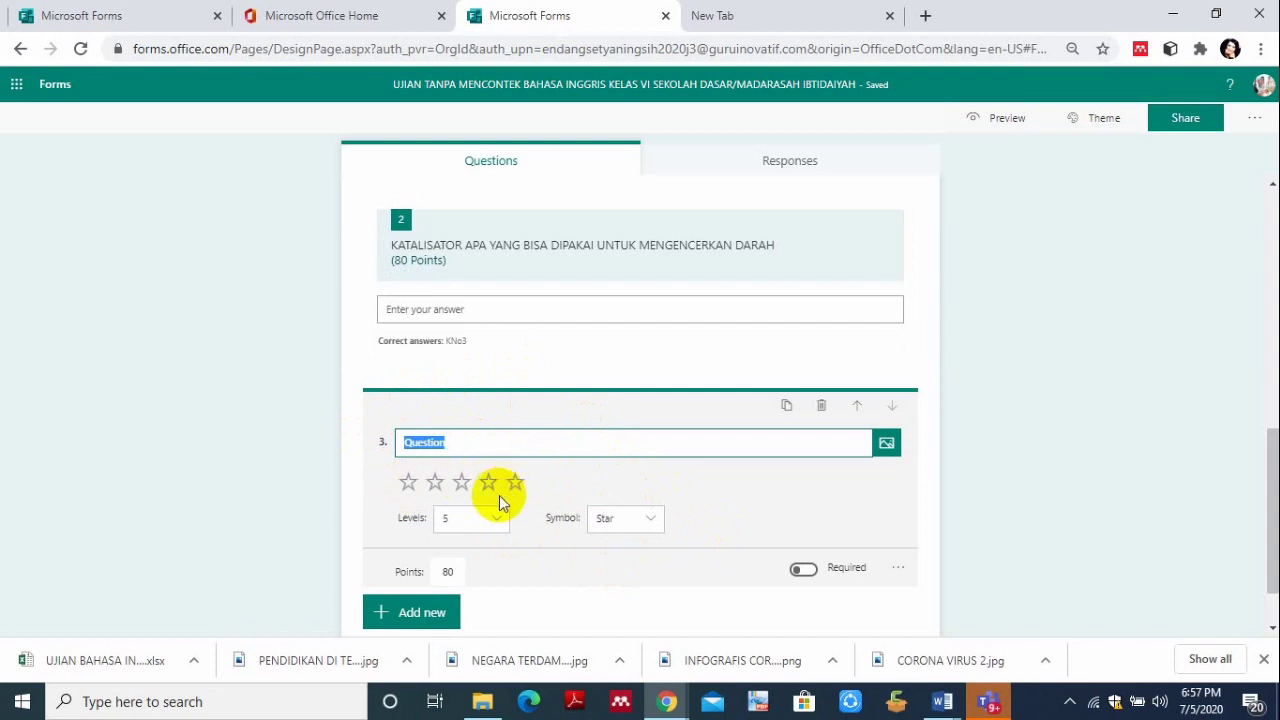
Set the number of star levels for rating question 3 to 4.
left_click(500, 525)
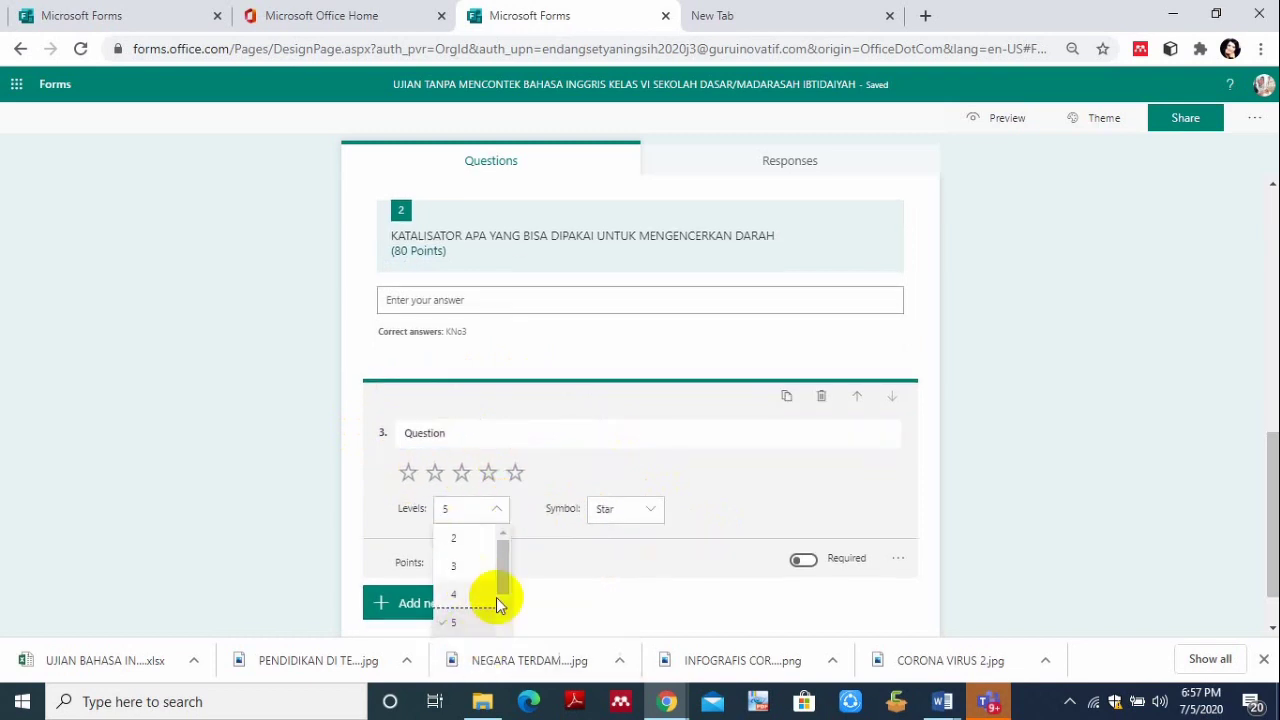
left_click_drag(501, 572, 505, 543)
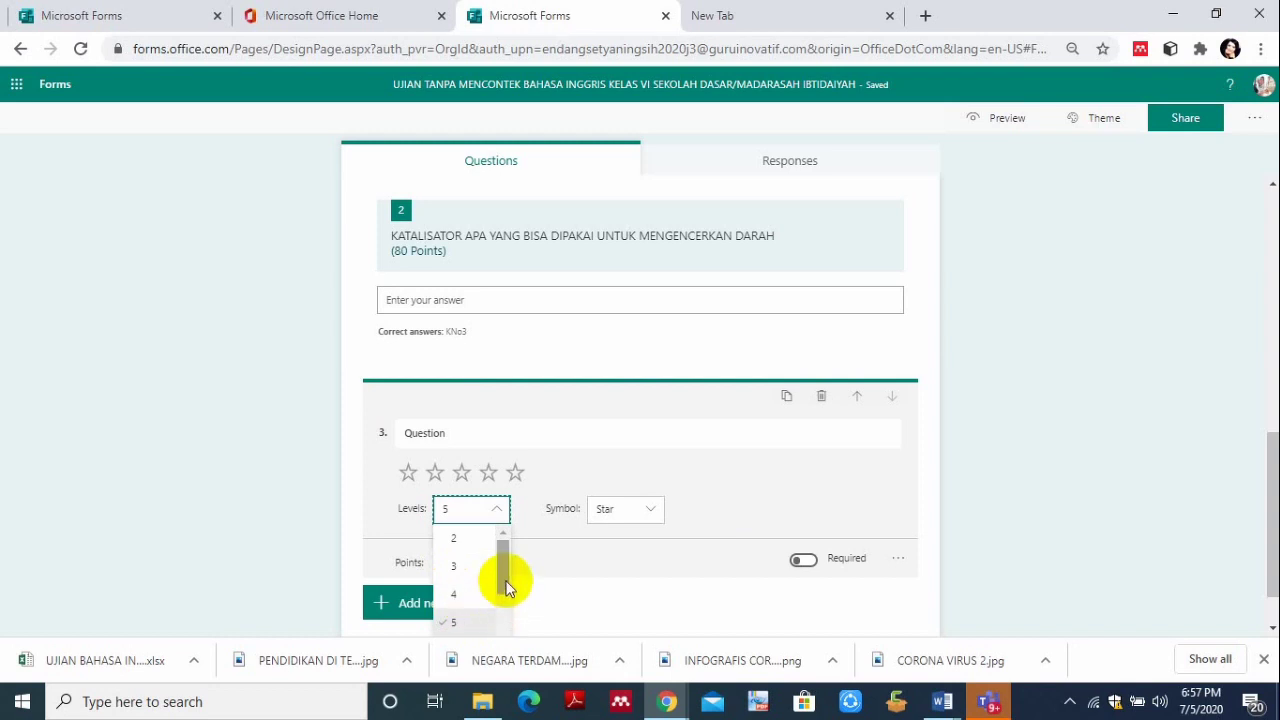
scroll(503, 587, "down", 1)
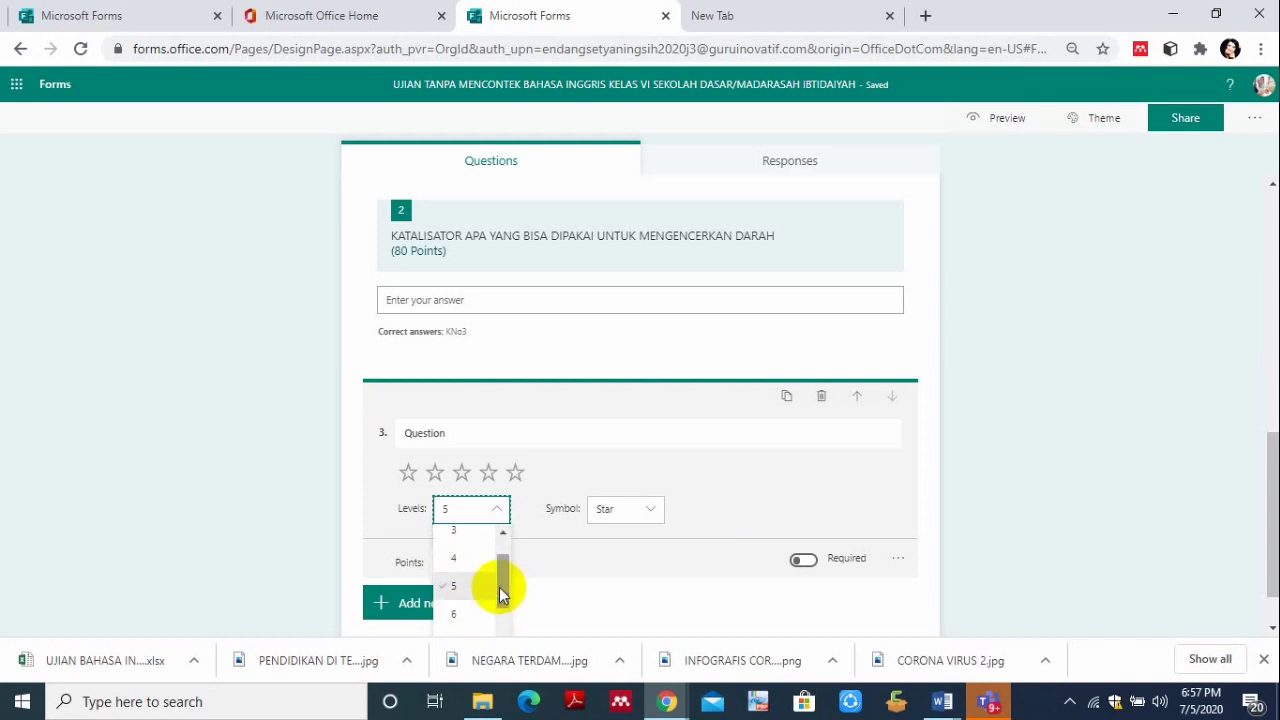
left_click(455, 560)
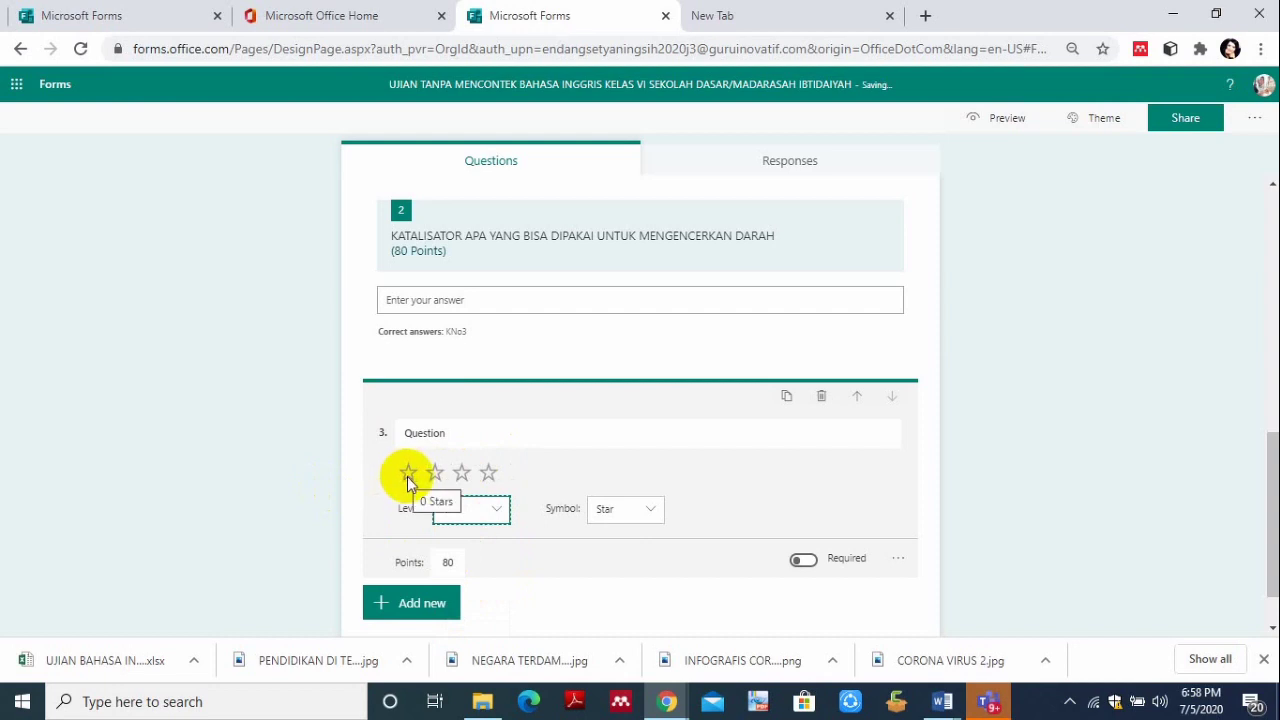
Set the number of star levels for rating question 3 to 9.
left_click(494, 510)
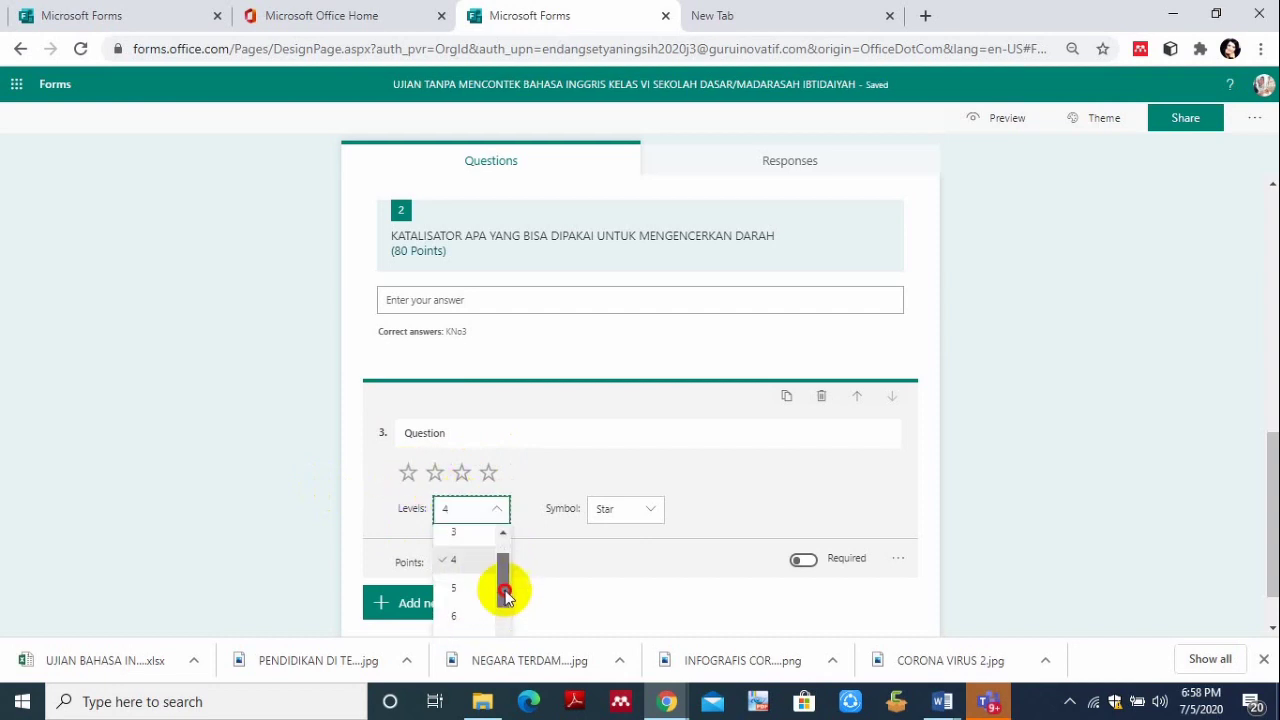
left_click_drag(503, 580, 510, 645)
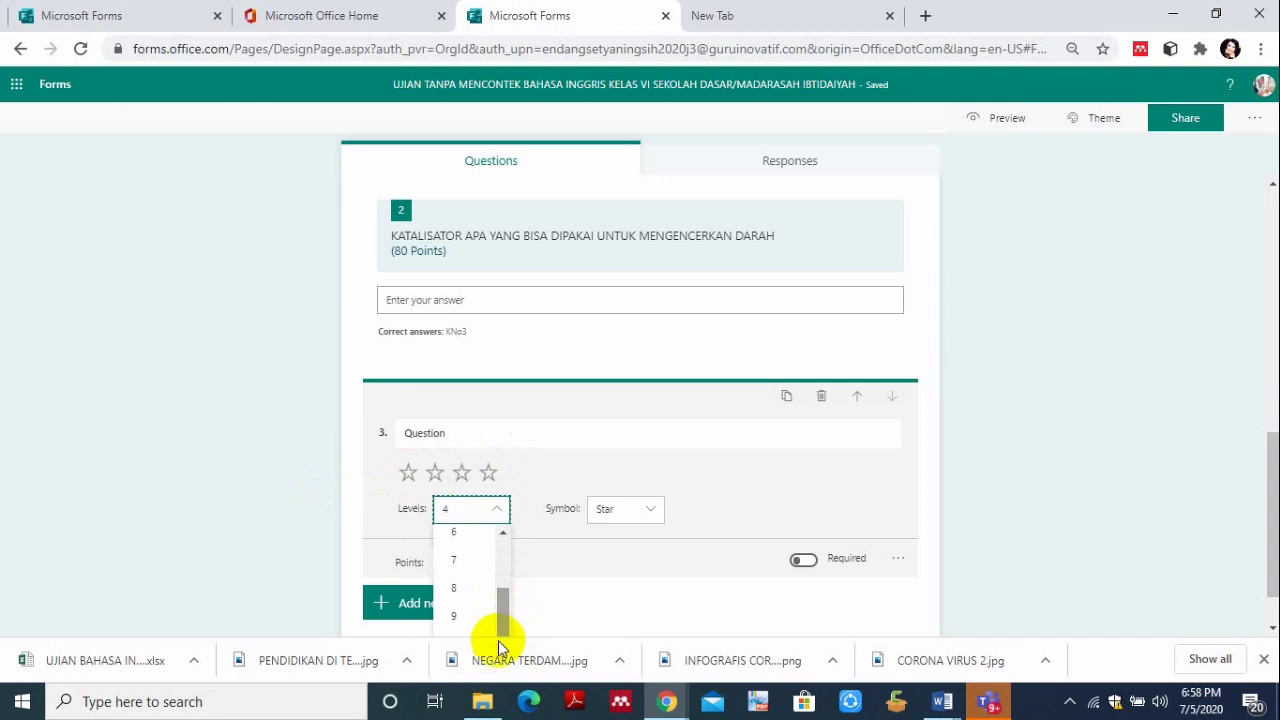
left_click(455, 624)
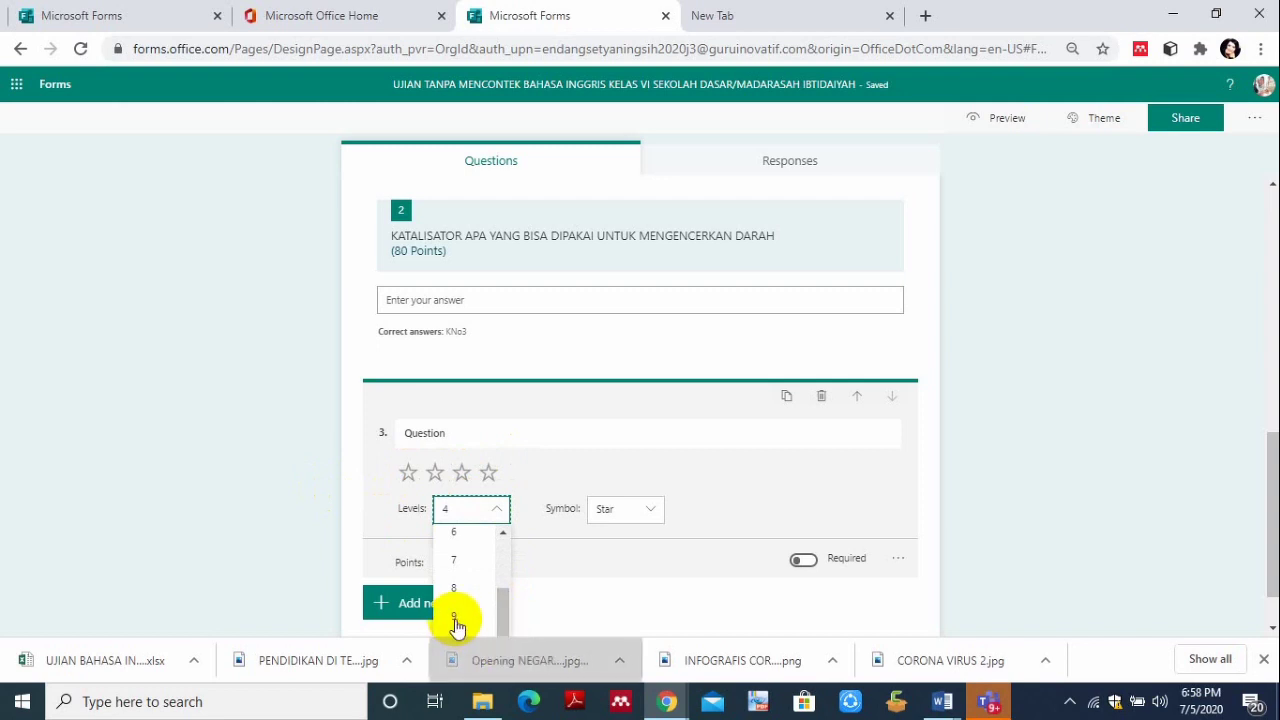
left_click(455, 620)
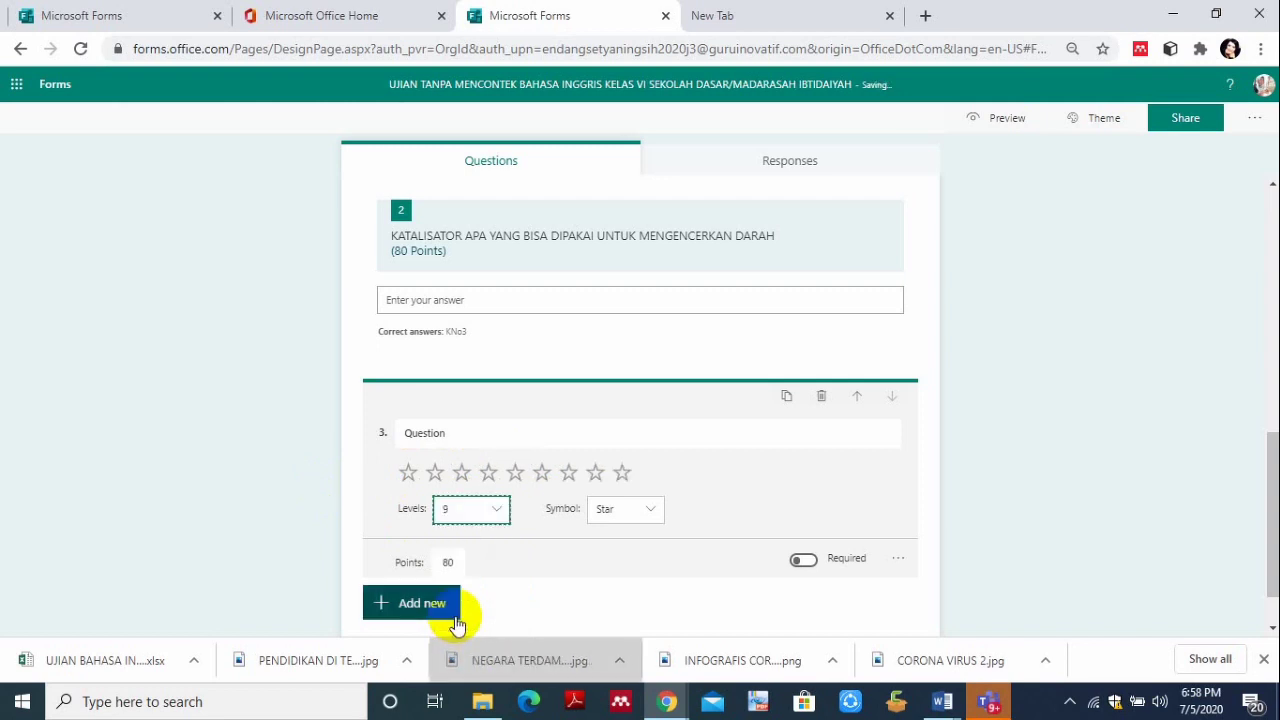
Insert "DERAJAT KEPEDASAN BAKSO SETAN YANG DISUKAI ANAK ANAK" after the first letter of question 3's placeholder wording.
left_click(413, 436)
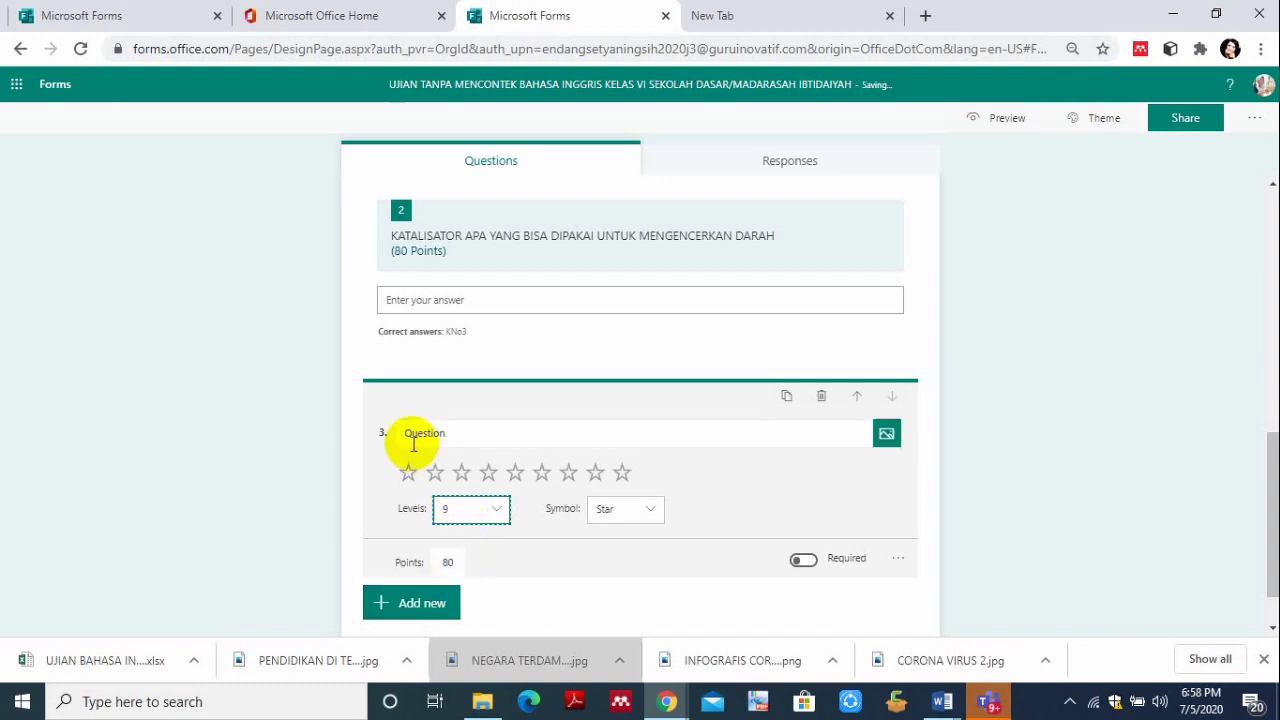
type("OPERA ")
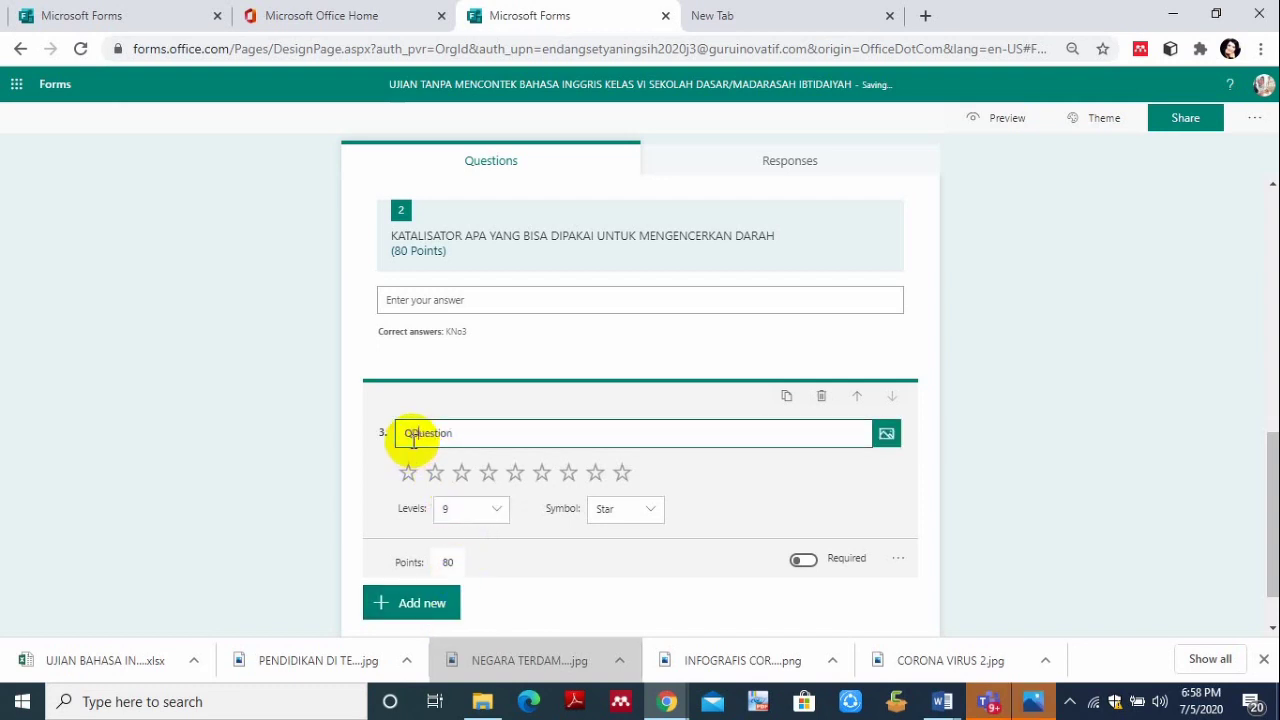
type("JAT KEPEDASAN ")
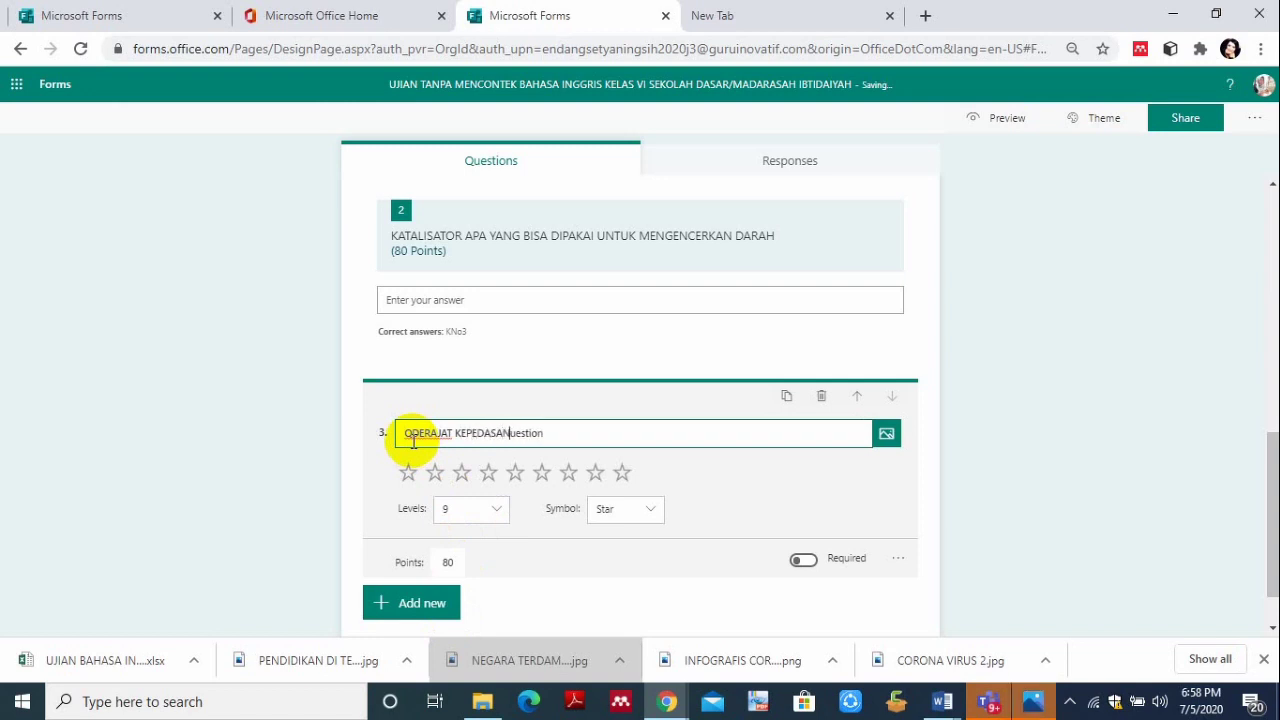
type("BAKSO S")
type("ETAN YANG D")
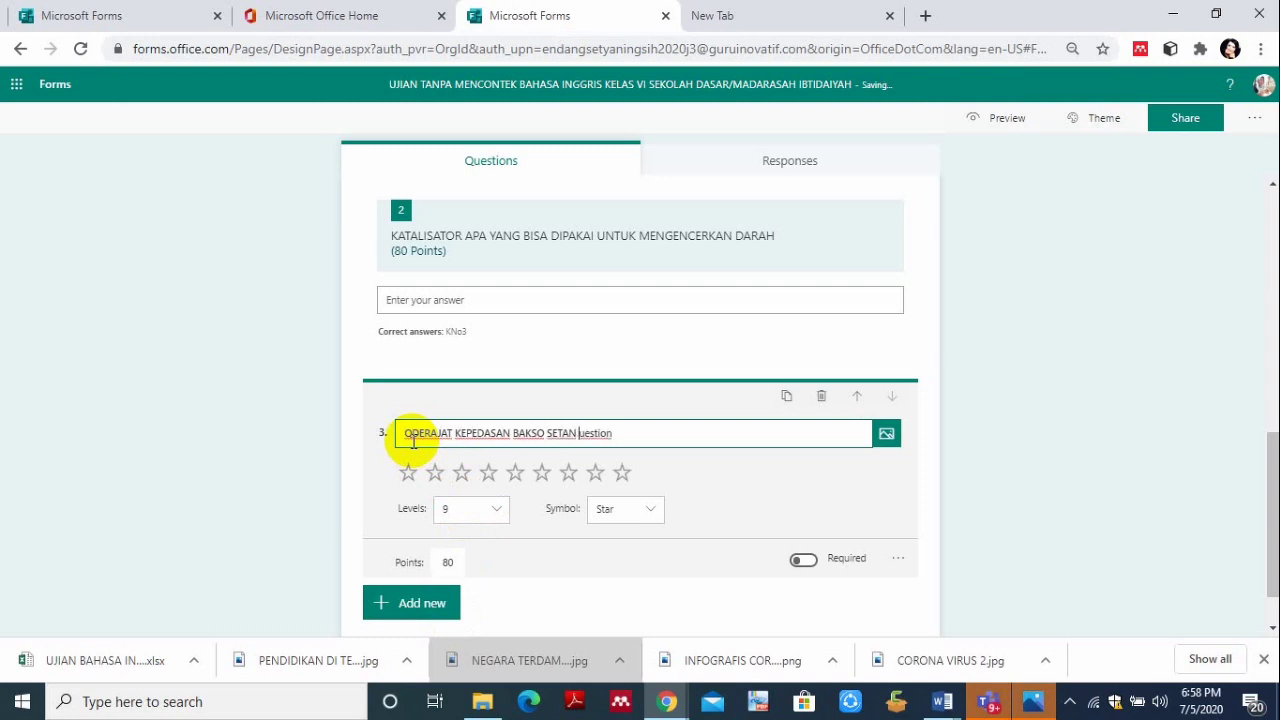
type("ISUKAI ANAK")
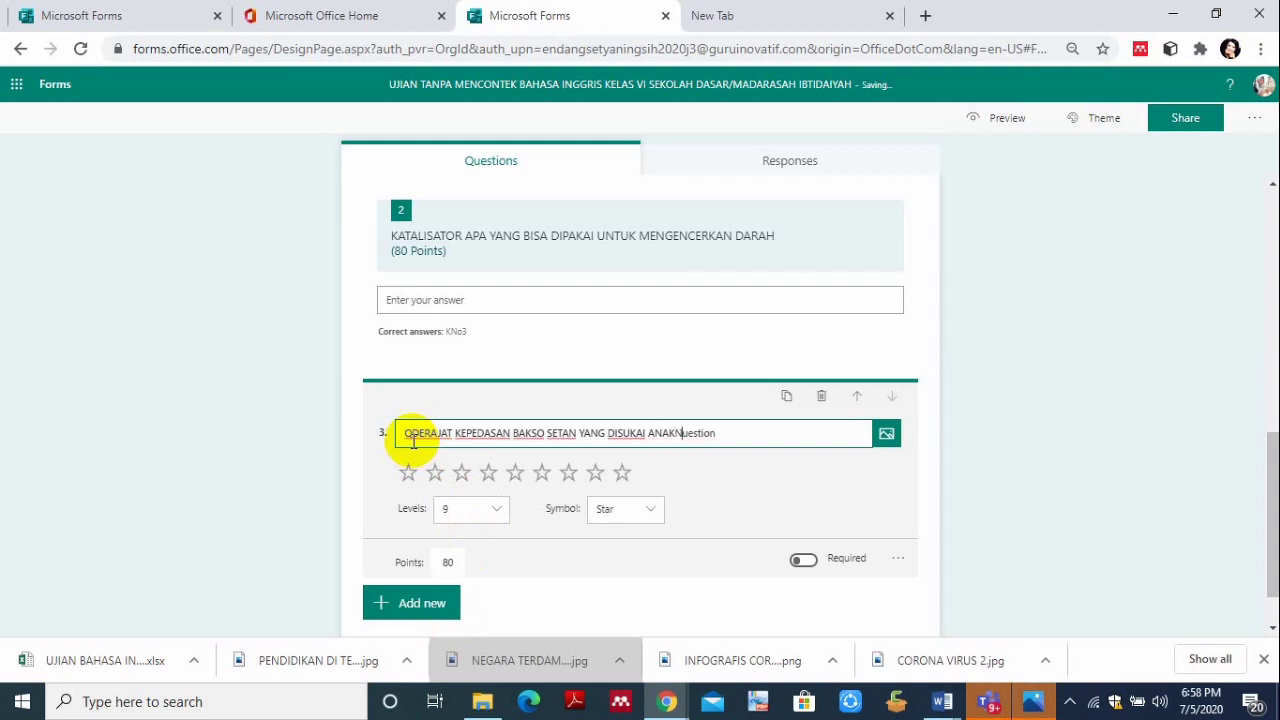
type(" ANAK")
Delete the leftover placeholder letters "uestion" from the end of question 3's wording.
left_click(748, 435)
key("BackSpace")
key("BackSpace")
key("BackSpace")
key("BackSpace")
key("BackSpace")
key("BackSpace")
key("BackSpace")
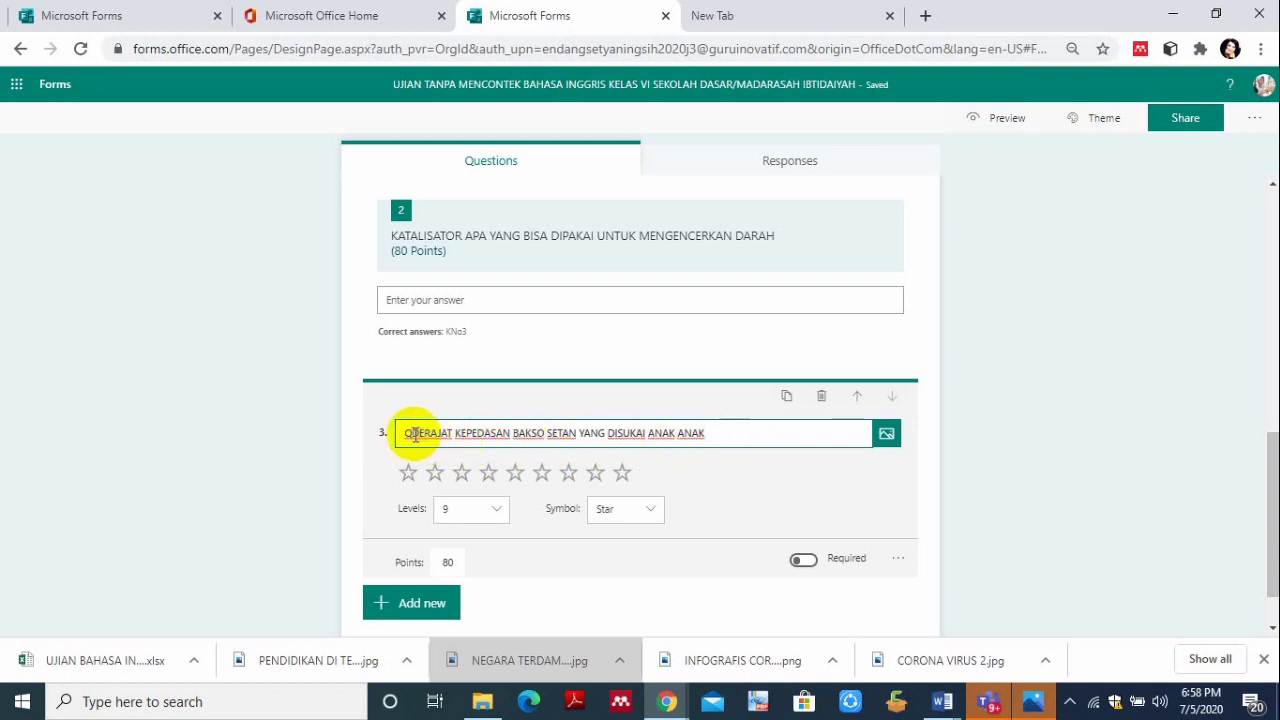
Delete the stray leading "Q" from question 3's wording and view its available rating symbols.
key("BackSpace")
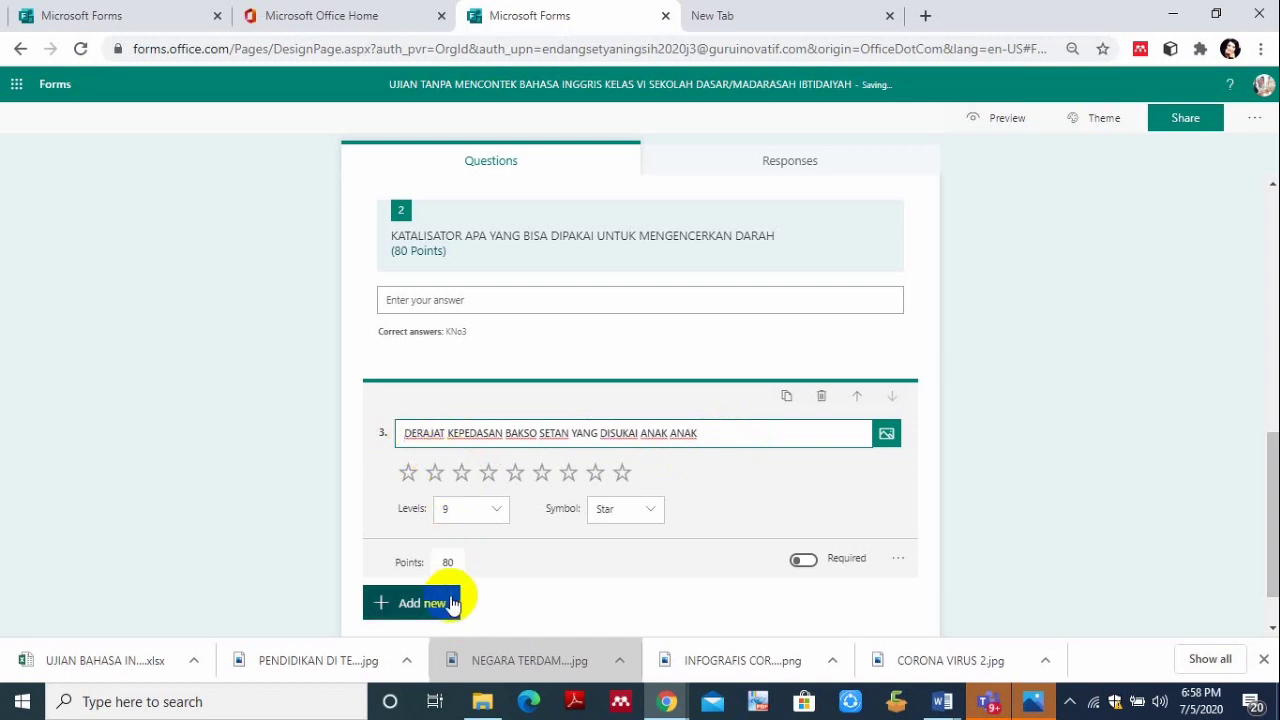
left_click(451, 565)
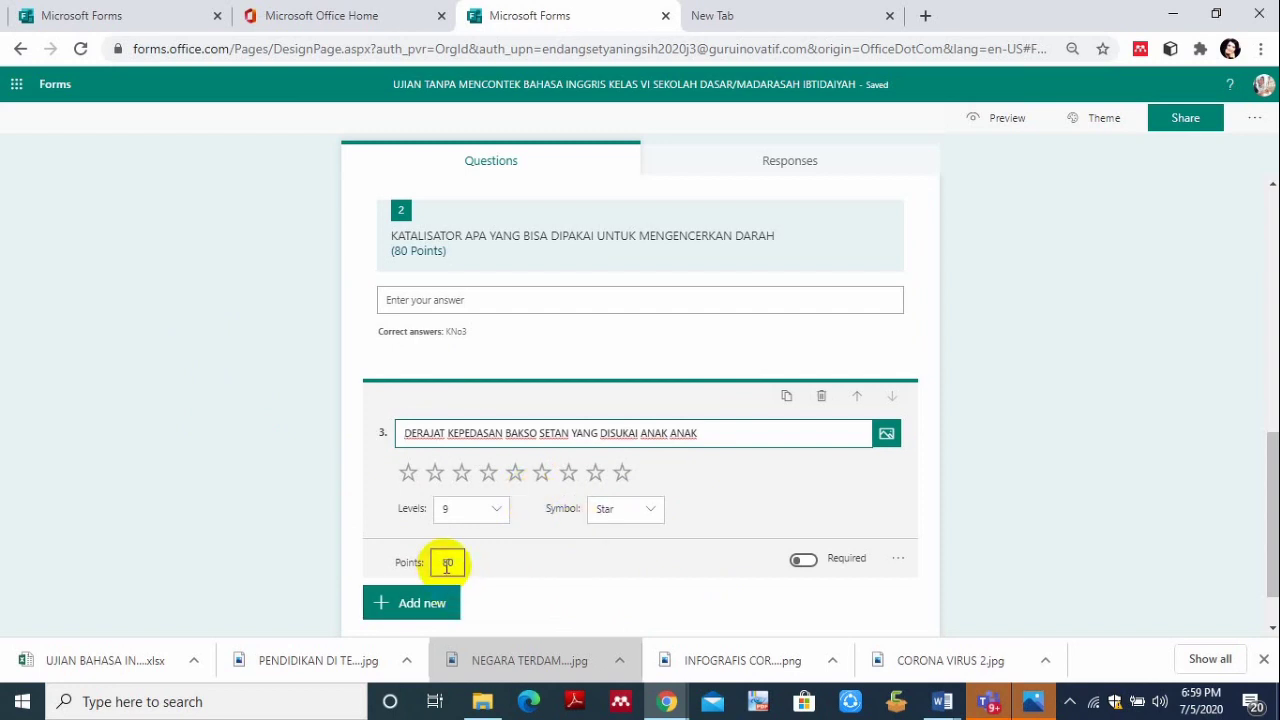
left_click(653, 514)
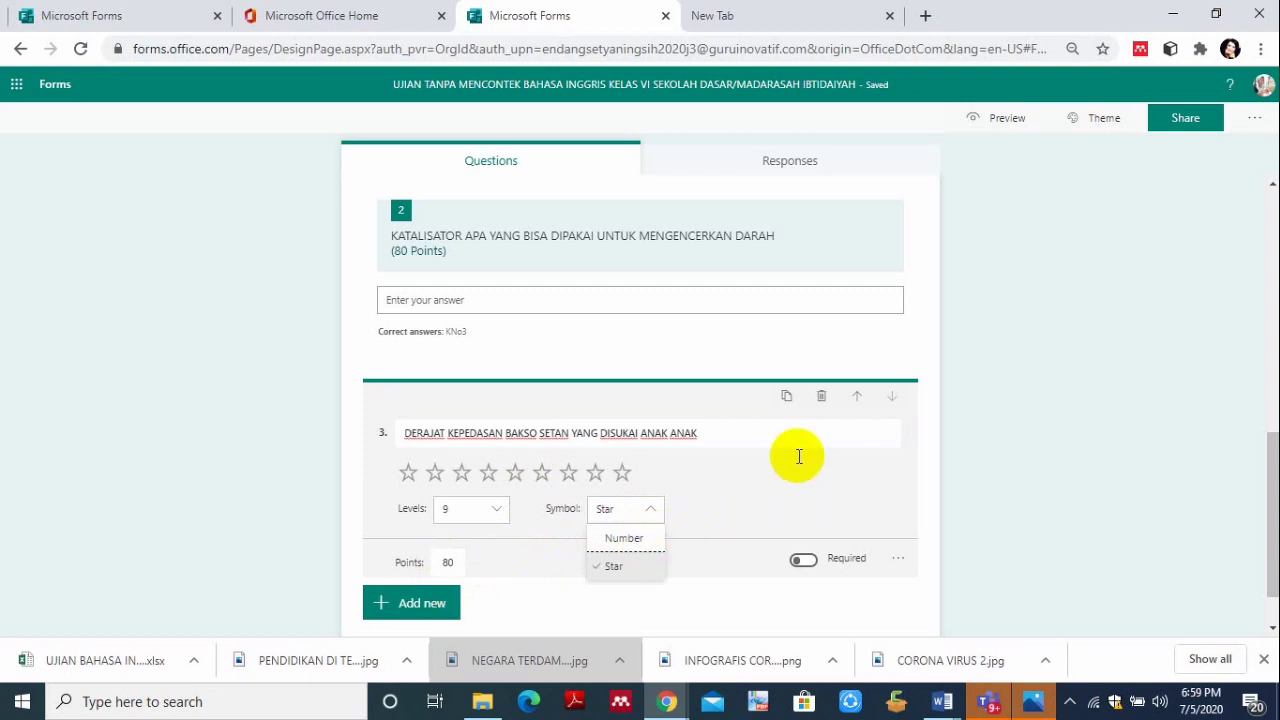
Duplicate rating question 3 and delete the copy's wording after "DERAJAT KEP".
left_click(787, 400)
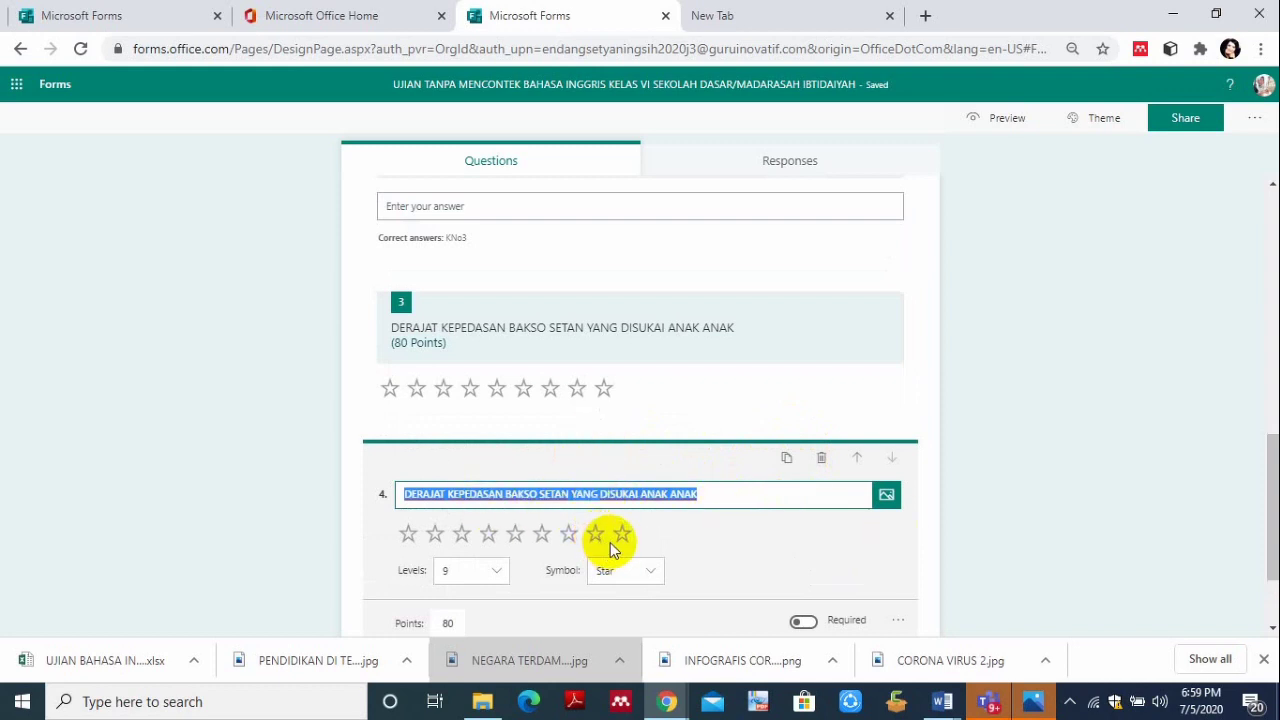
left_click(705, 494)
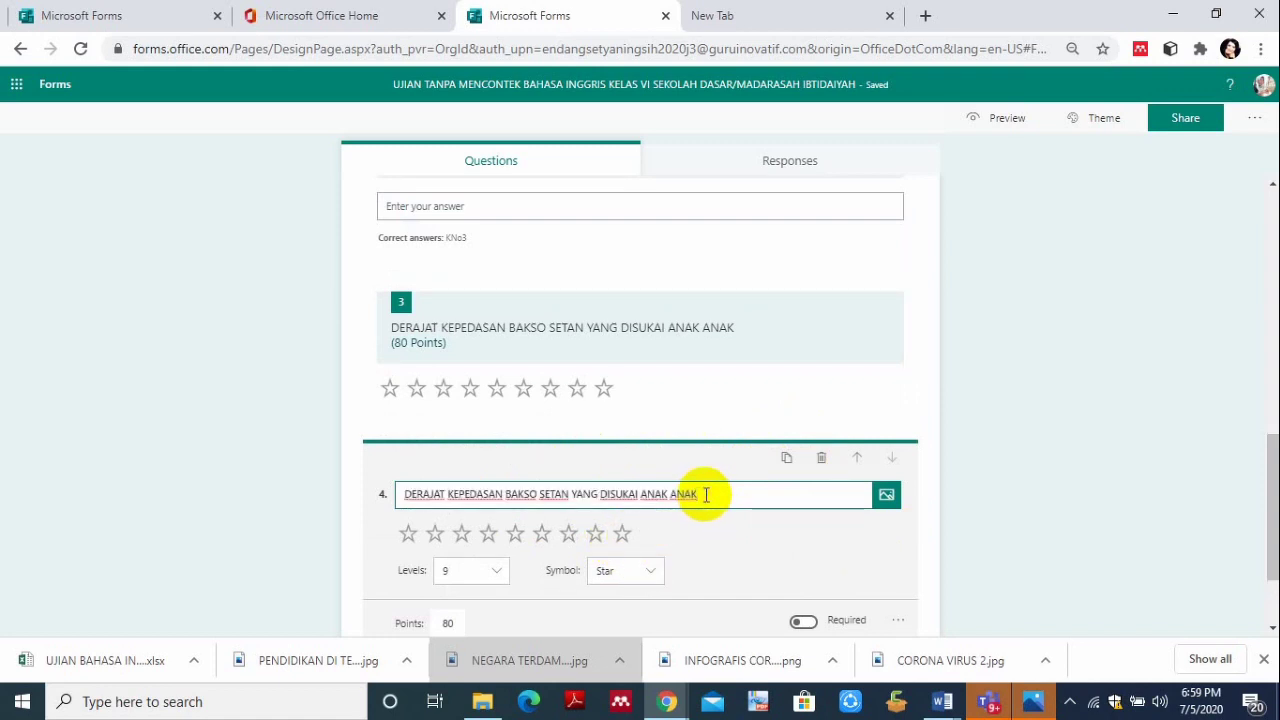
key("BackSpace")
key("BackSpace")
key("BackSpace")
key("BackSpace")
key("BackSpace")
key("BackSpace")
key("BackSpace")
key("BackSpace")
key("BackSpace")
key("BackSpace")
key("BackSpace")
key("BackSpace")
key("BackSpace")
key("BackSpace")
key("BackSpace")
key("BackSpace")
key("BackSpace")
key("BackSpace")
key("BackSpace")
key("BackSpace")
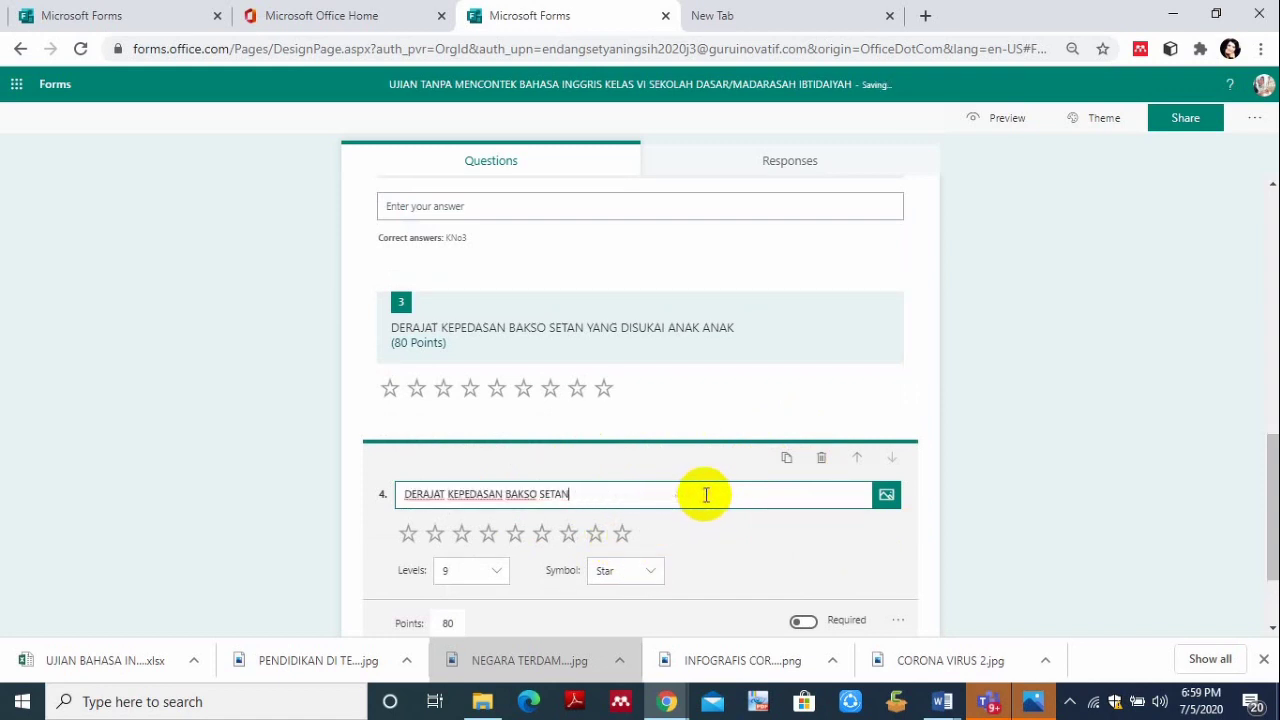
key("BackSpace")
key("BackSpace")
key("BackSpace")
key("BackSpace")
key("BackSpace")
key("BackSpace")
key("BackSpace")
key("BackSpace")
key("BackSpace")
key("BackSpace")
key("BackSpace")
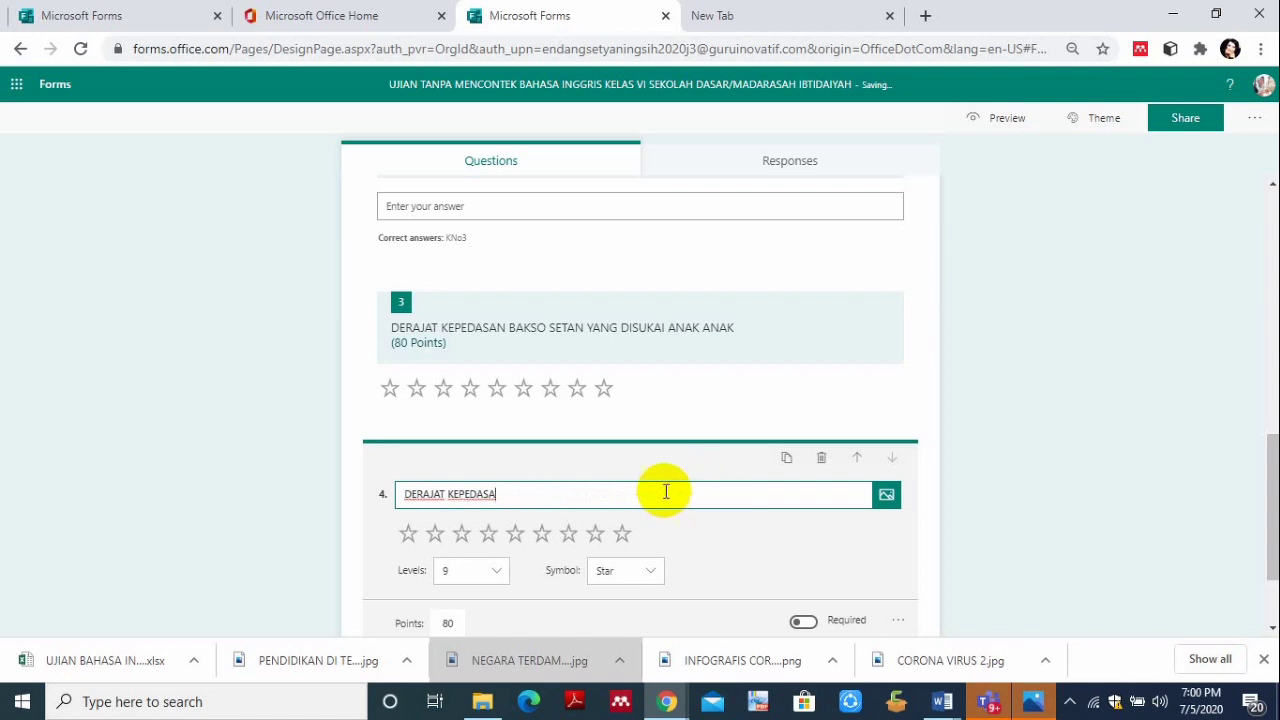
key("BackSpace")
key("BackSpace")
key("BackSpace")
key("BackSpace")
key("BackSpace")
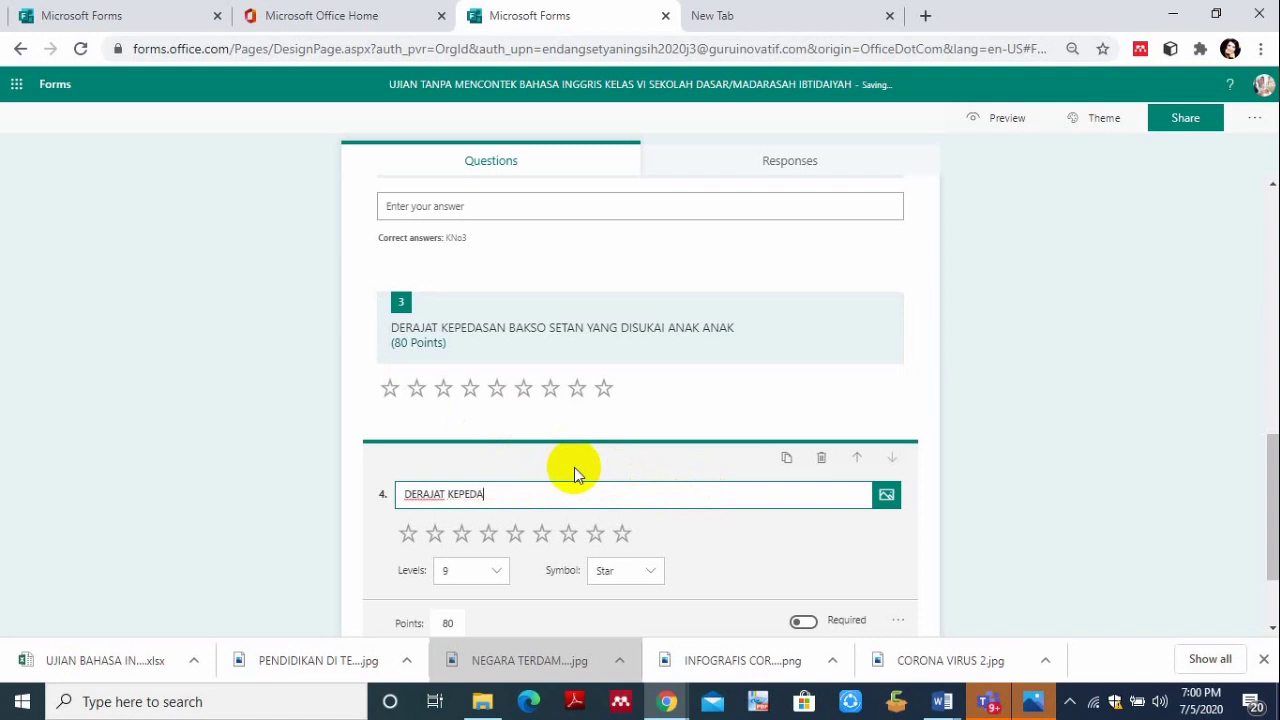
Complete question 4's wording as "DERAJAT KEPUASAN PELANGGAN TERHADAP LAYANAN PENJUALAN BAKSO SETAN".
type("UASAN PELANGGAN TERH")
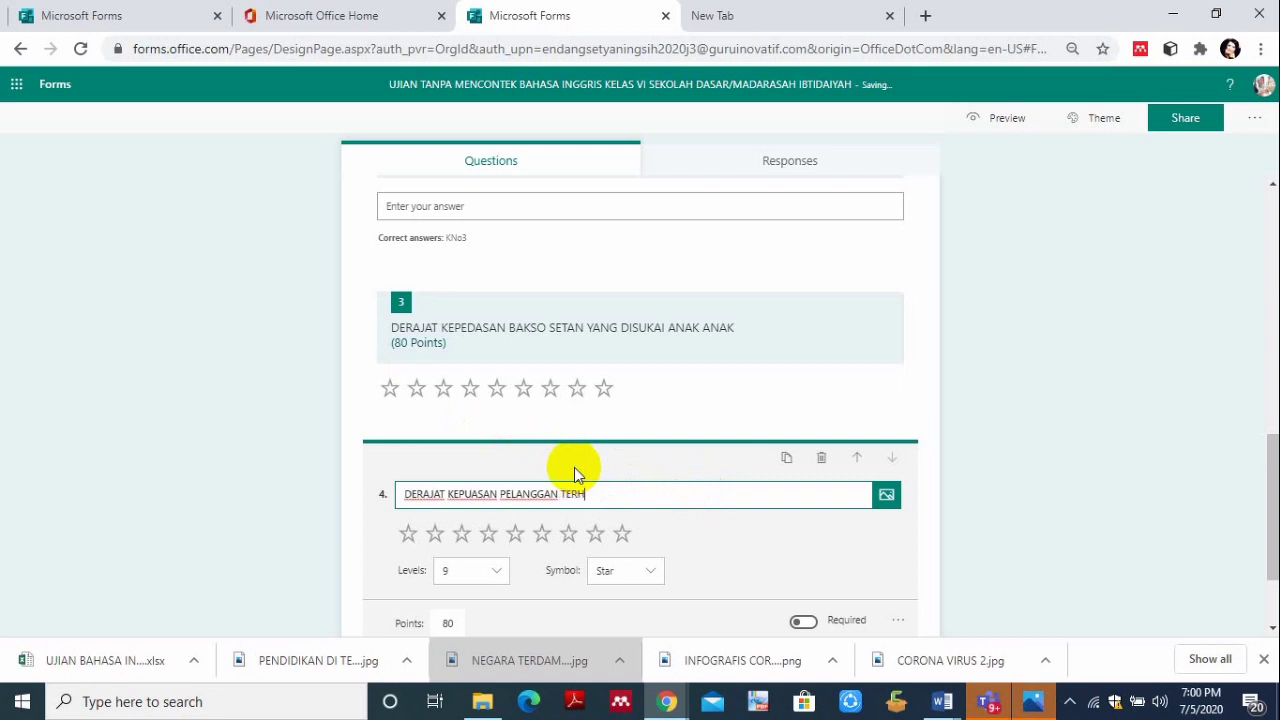
type("ADAP LAYANAN")
type(" P")
type("ENJUALAN")
type(" HA")
key("BackSpace")
key("BackSpace")
key("BackSpace")
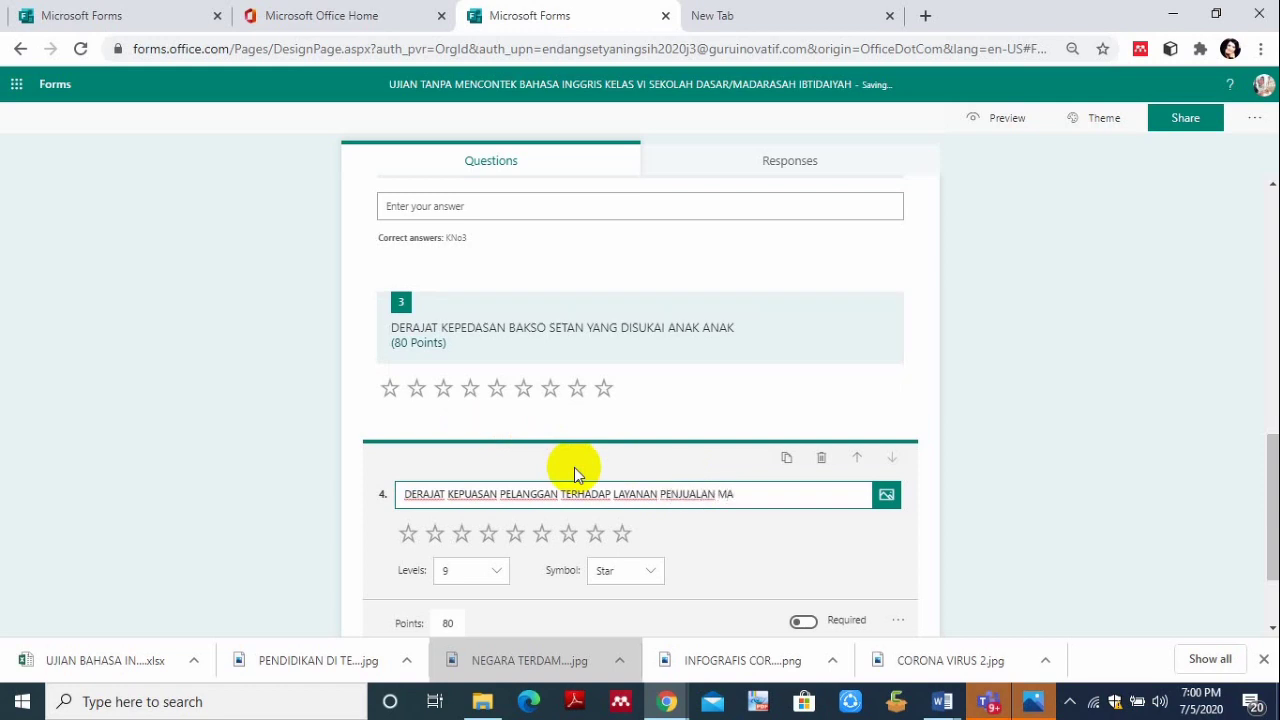
type("BAKSO SETAN")
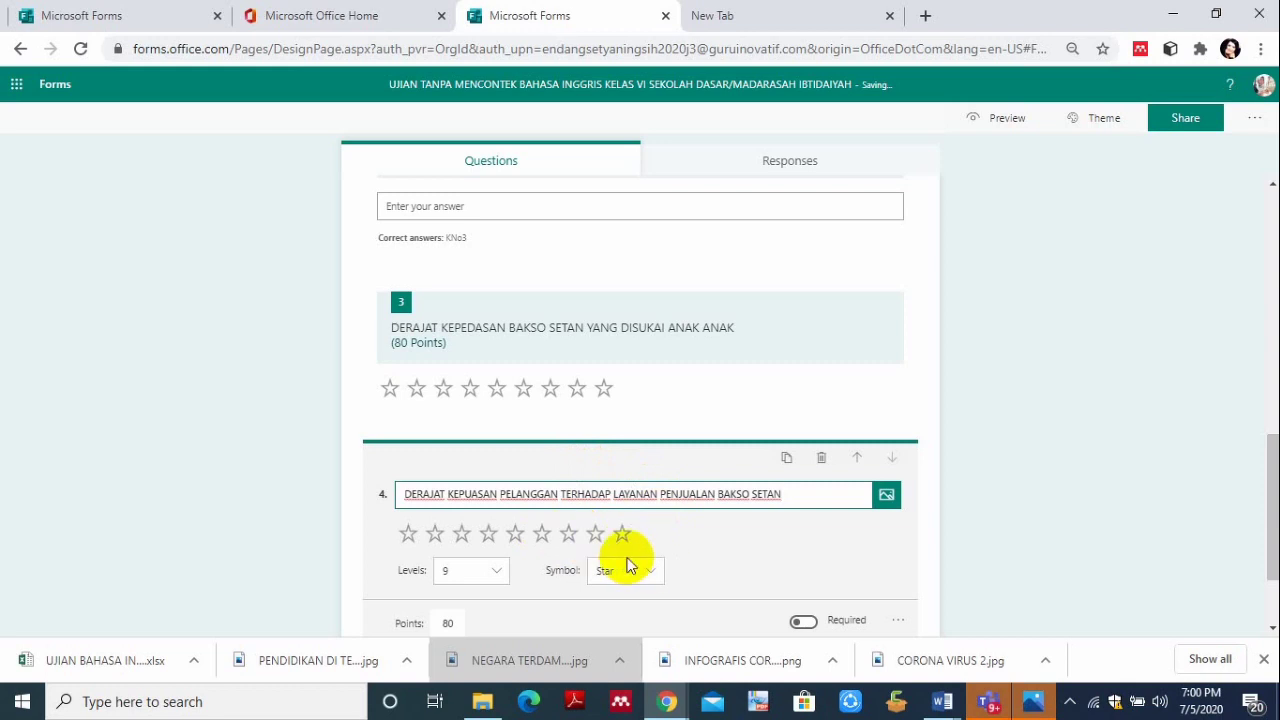
Set the number of star levels for rating question 4 to 5.
left_click(499, 574)
scroll(460, 494, "up", 2)
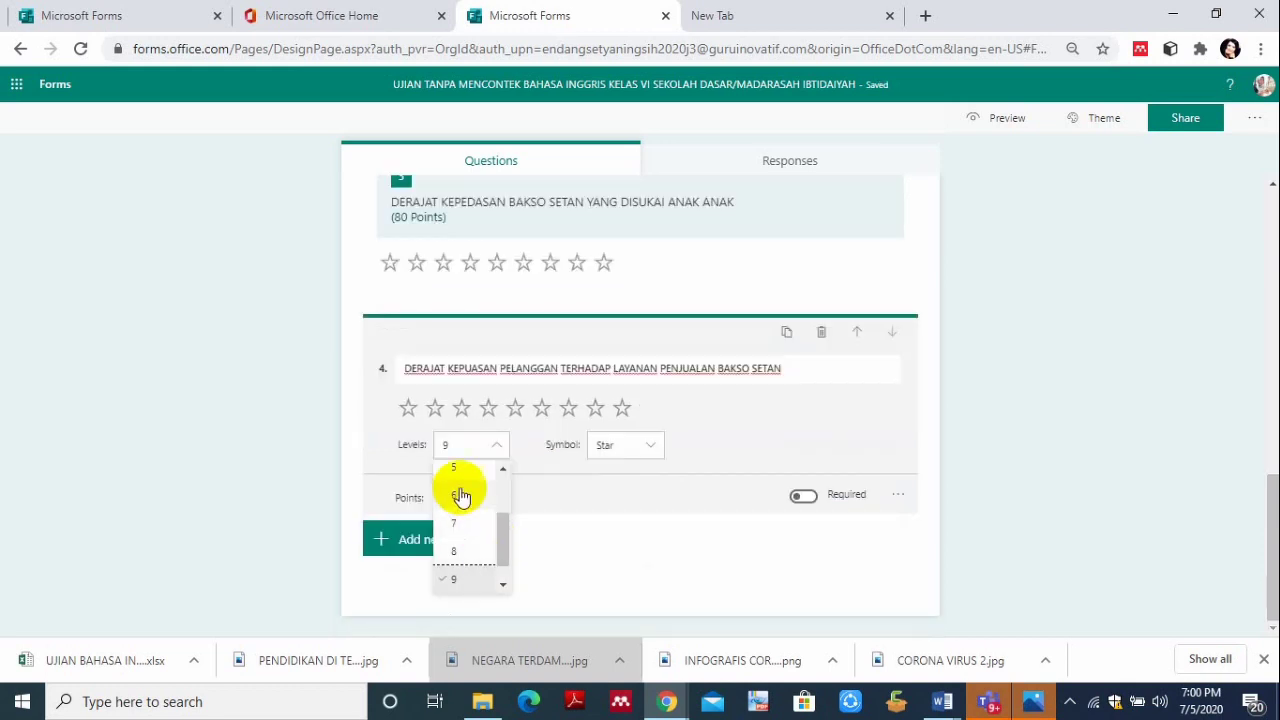
left_click(457, 476)
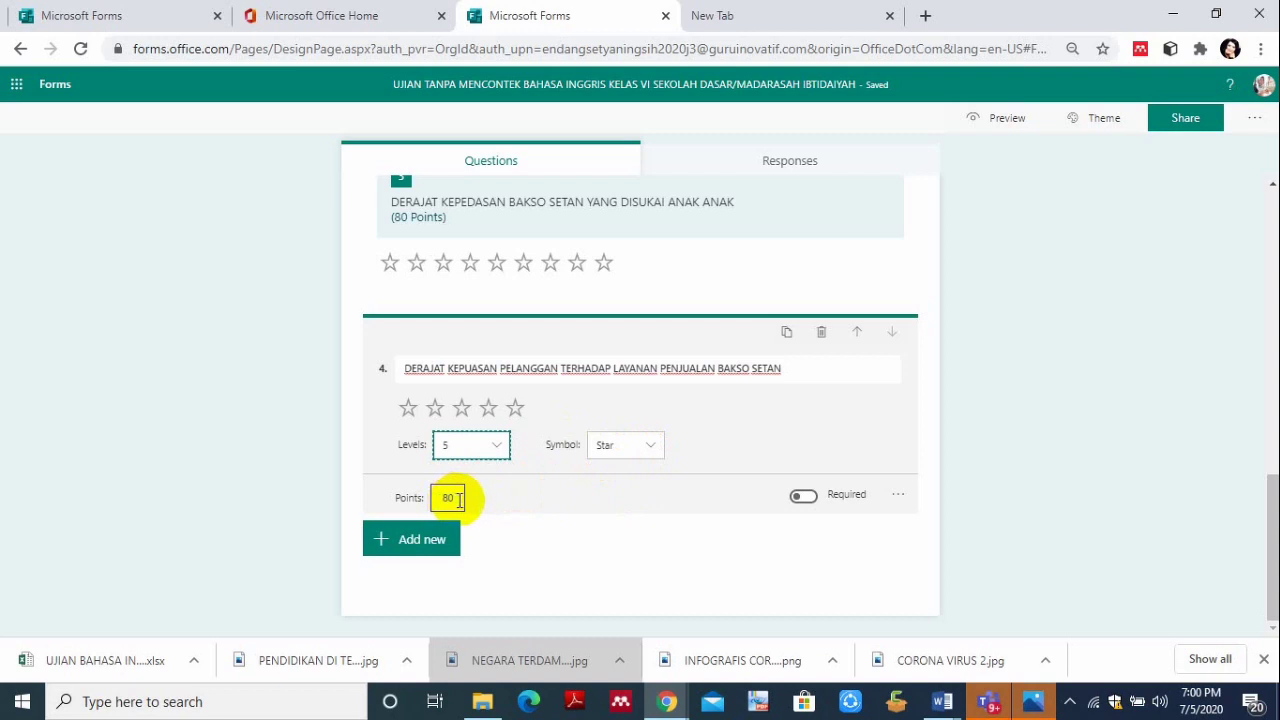
Add a date question worded "PADA TANGGAL BERAPA BILL CLINTON LAHIR" after question 4.
left_click(412, 538)
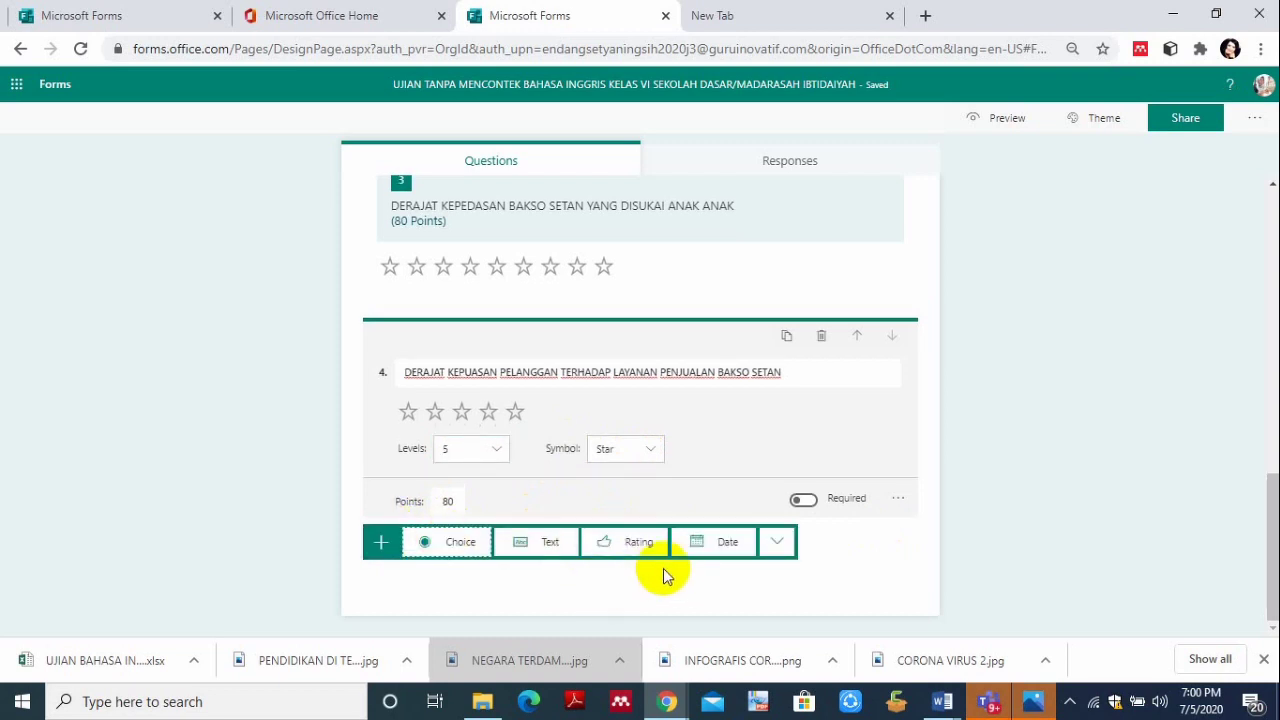
left_click(740, 552)
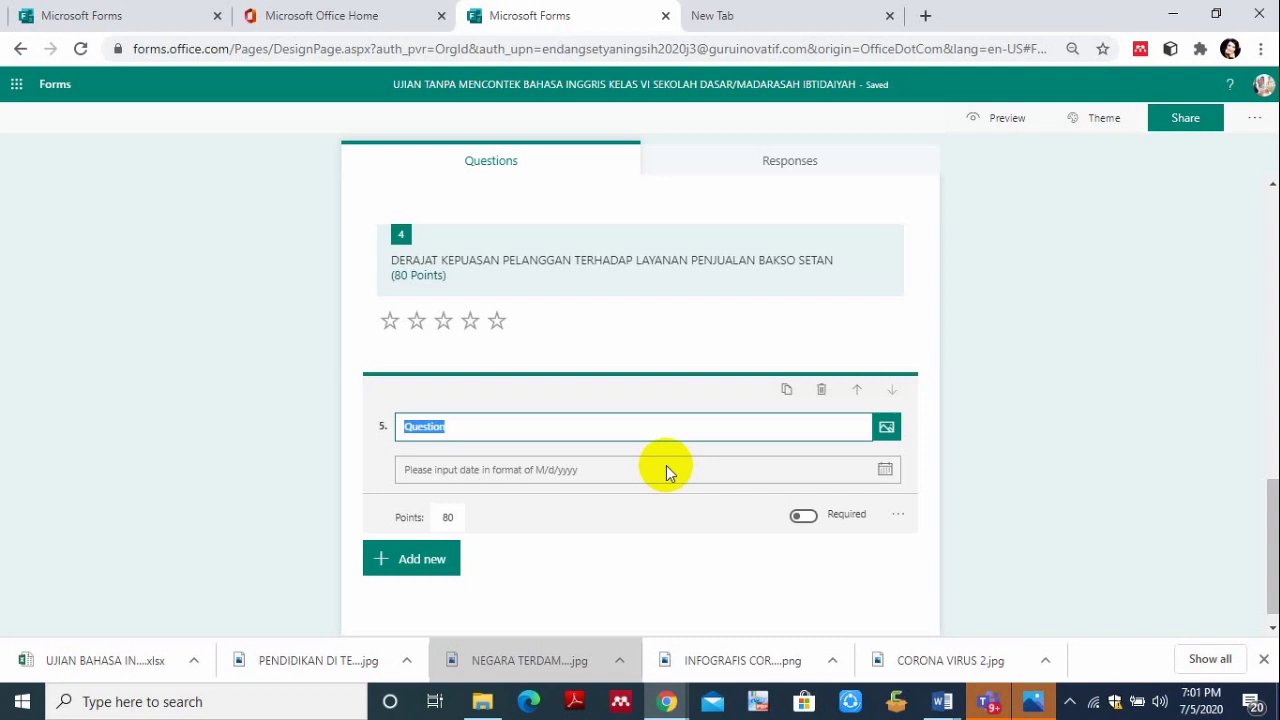
type("P")
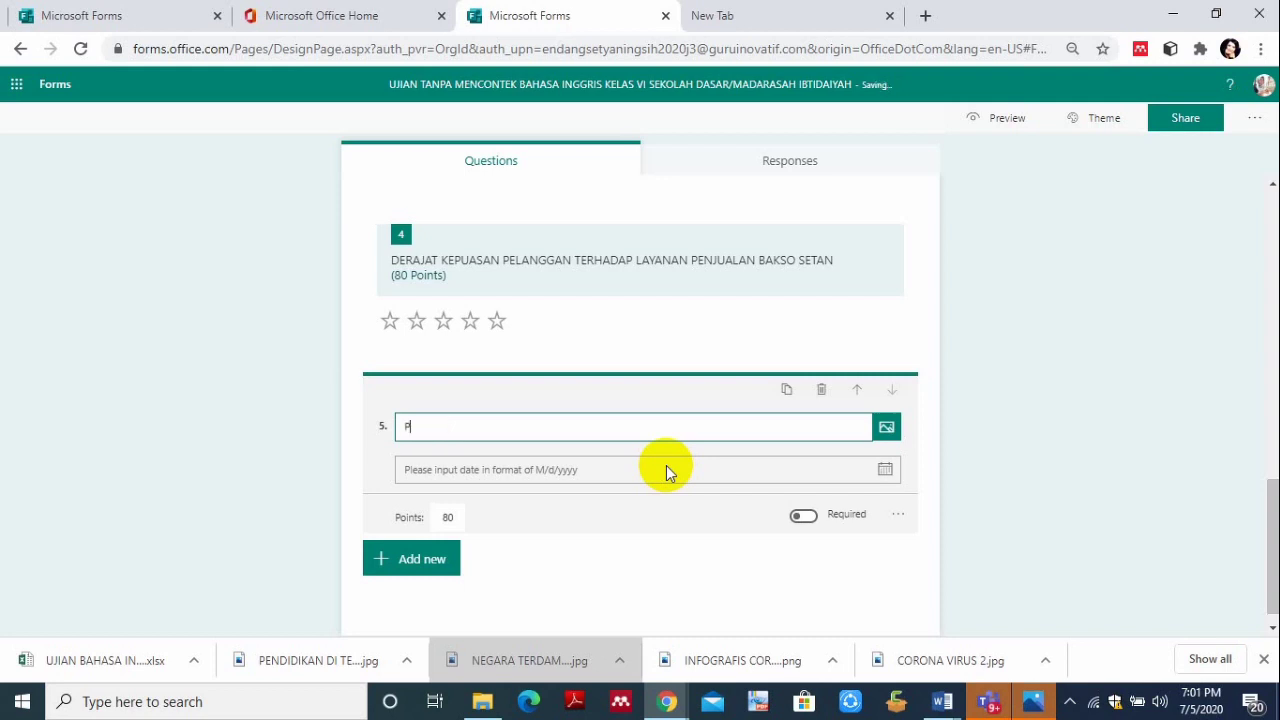
type("ADA TANGGAL BERA")
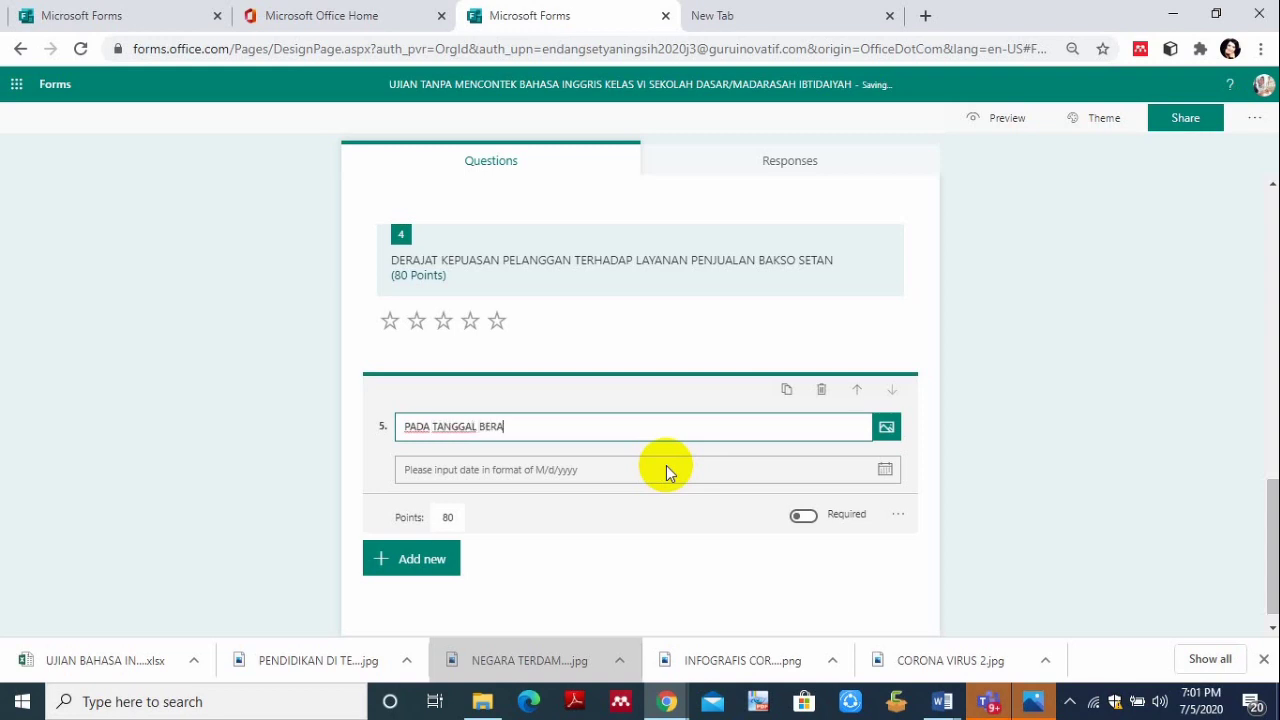
type("PA BILL CLINTON LA")
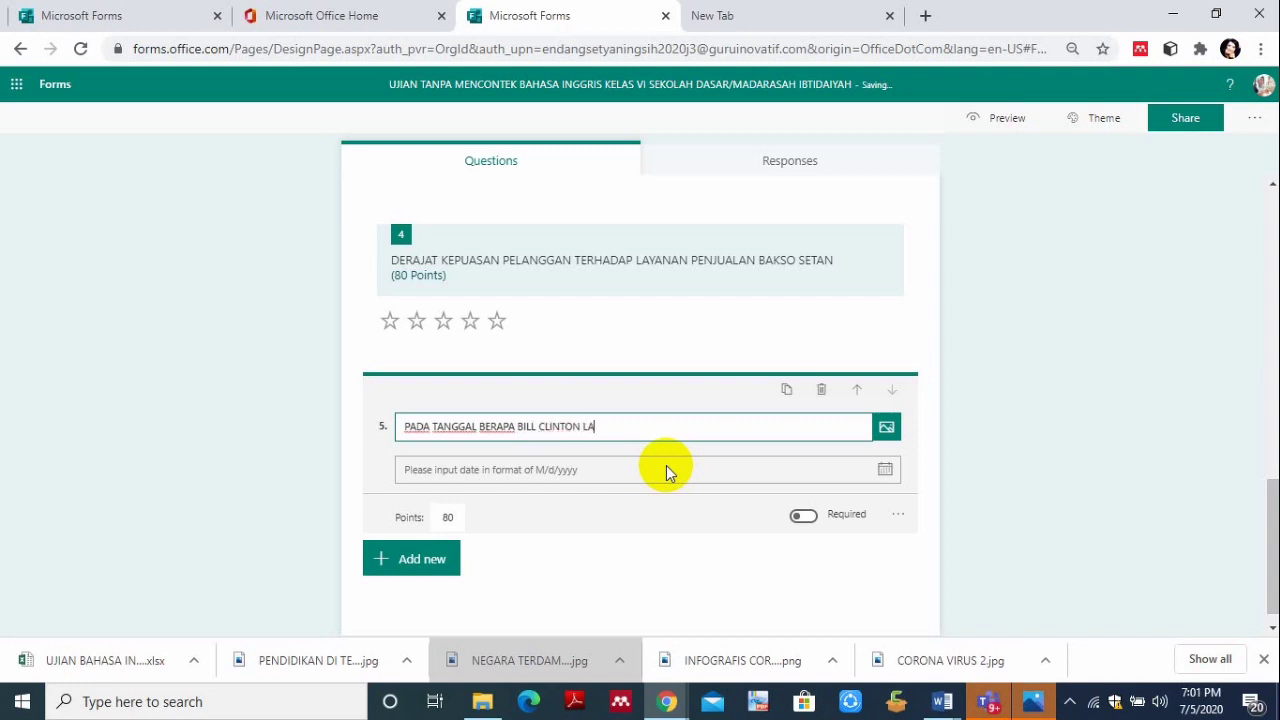
type("HIR")
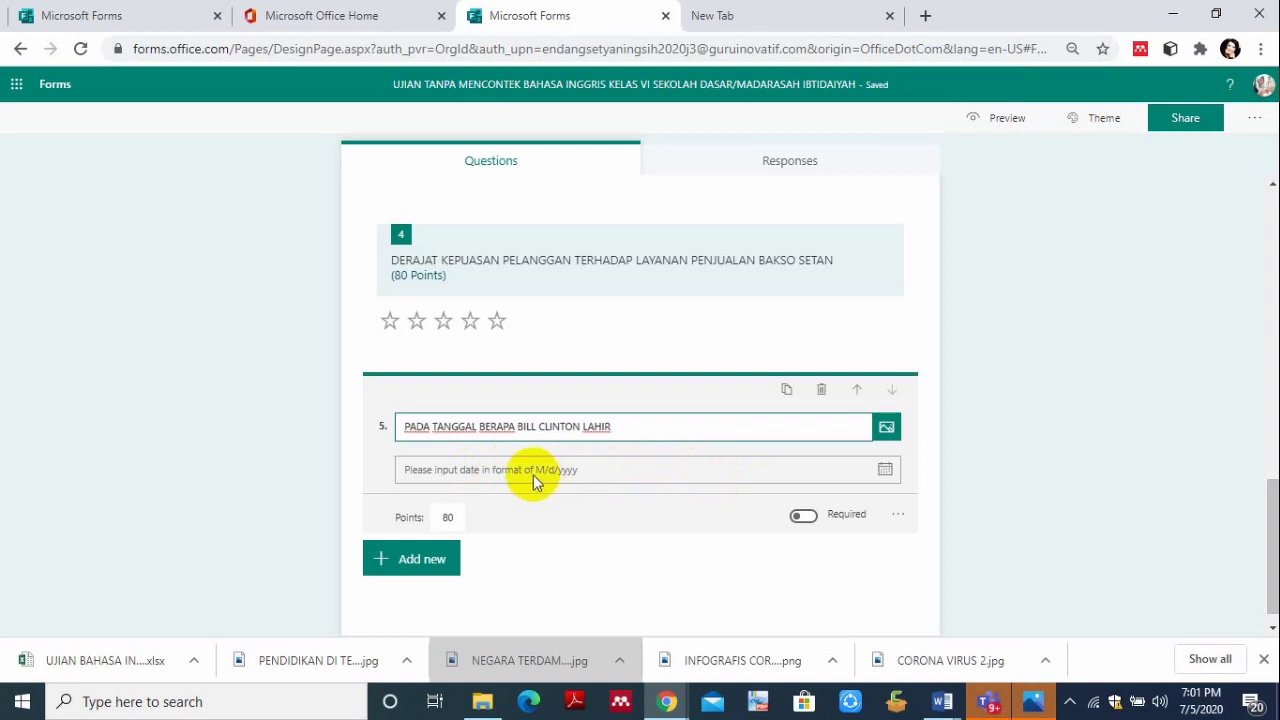
Make date question 5 required and give it the subtitle "BERDASARKAN AKTA KELAHIRAN RESMI".
left_click(580, 470)
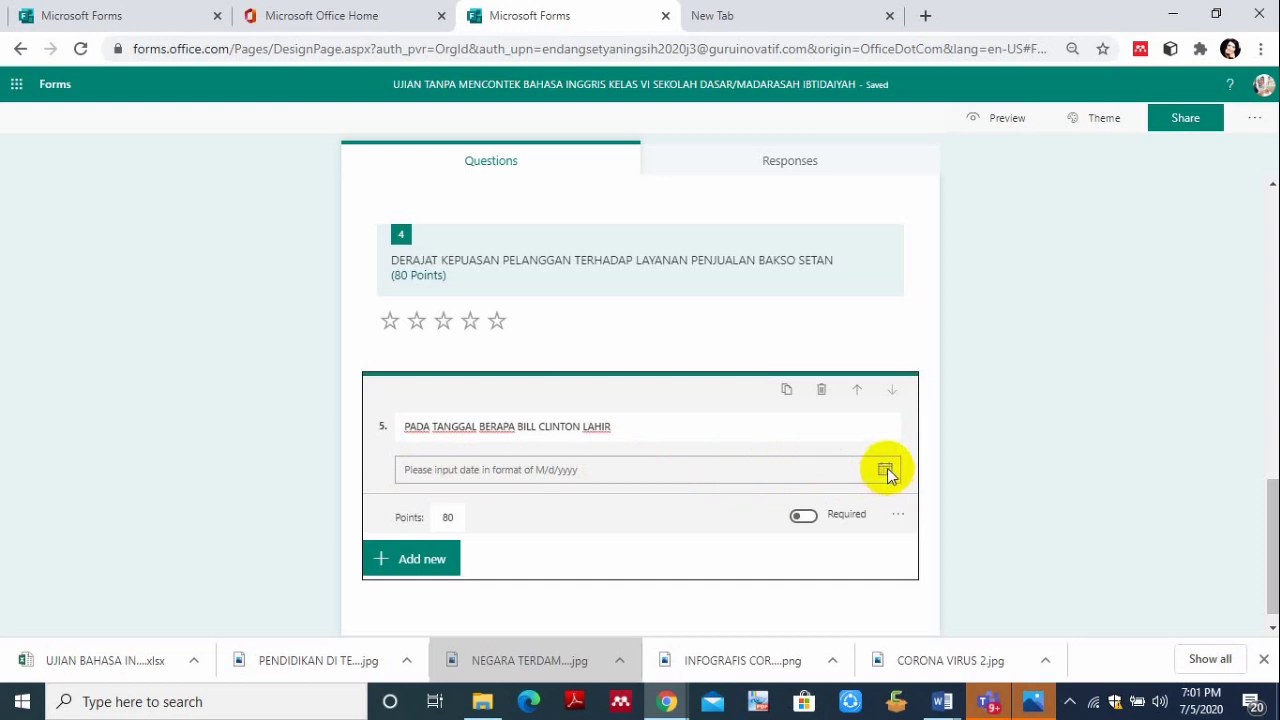
left_click(813, 522)
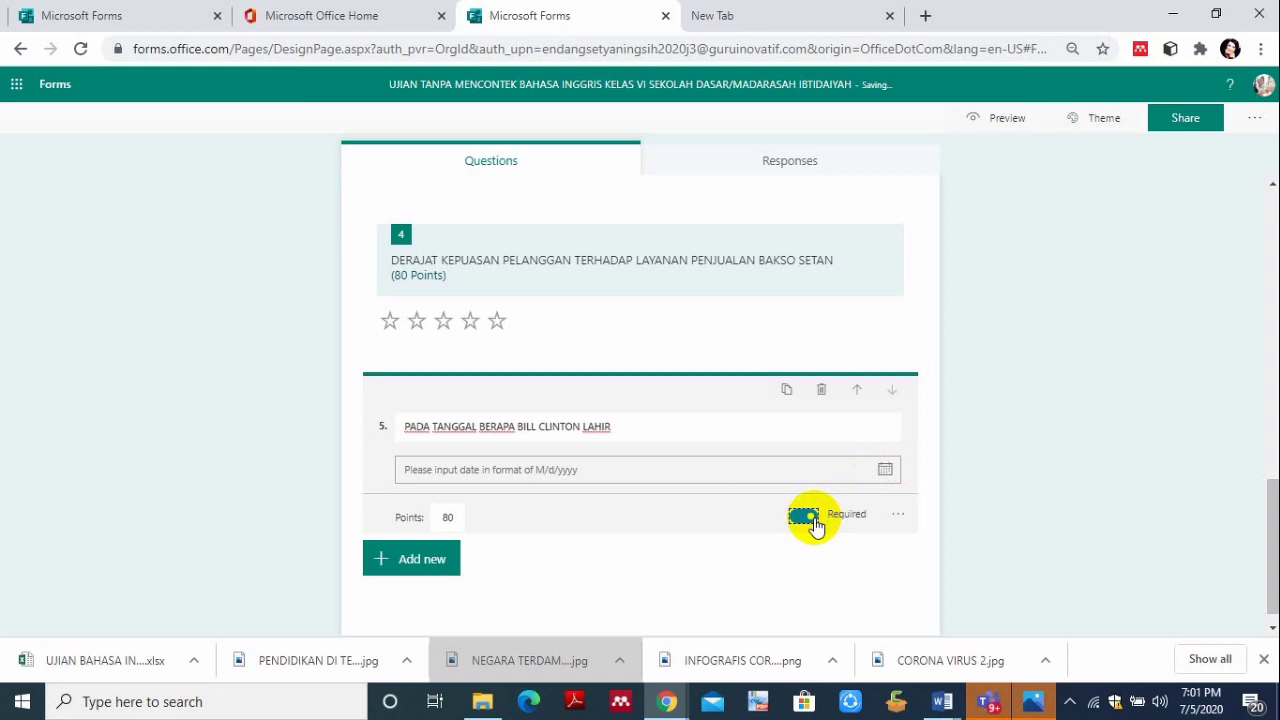
left_click(901, 519)
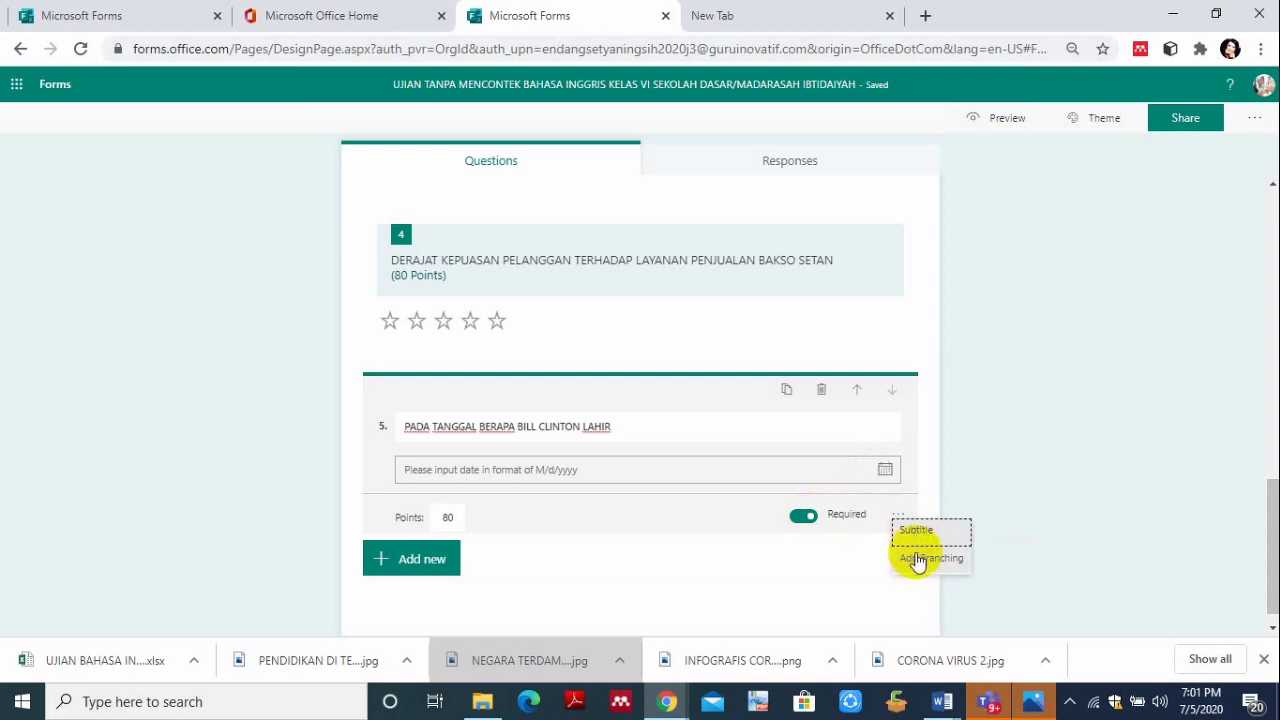
left_click(914, 531)
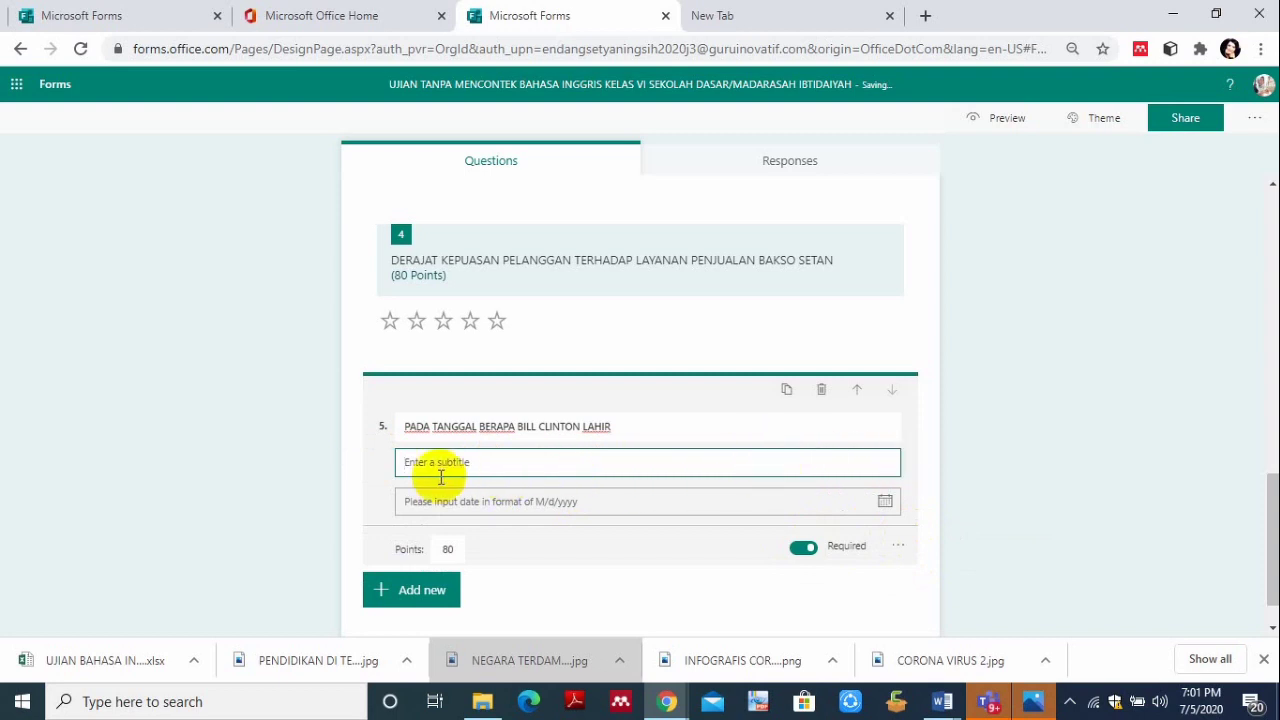
left_click(458, 436)
left_click(556, 456)
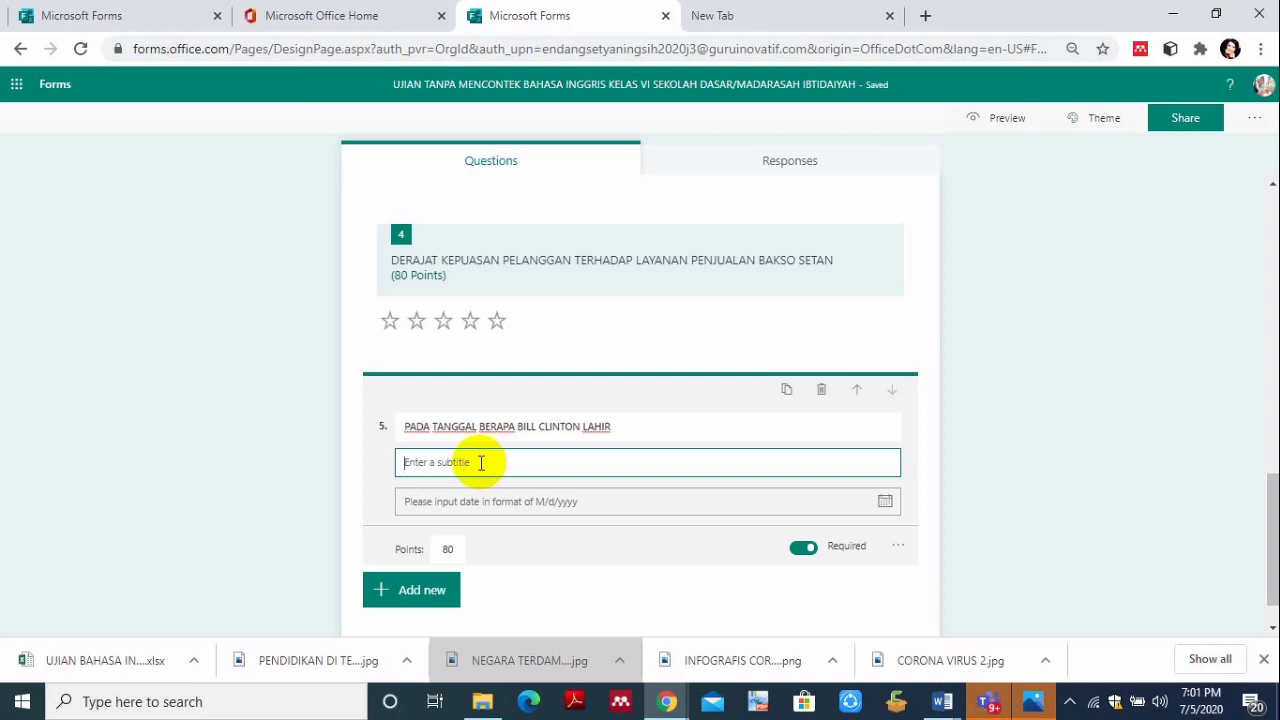
type("B")
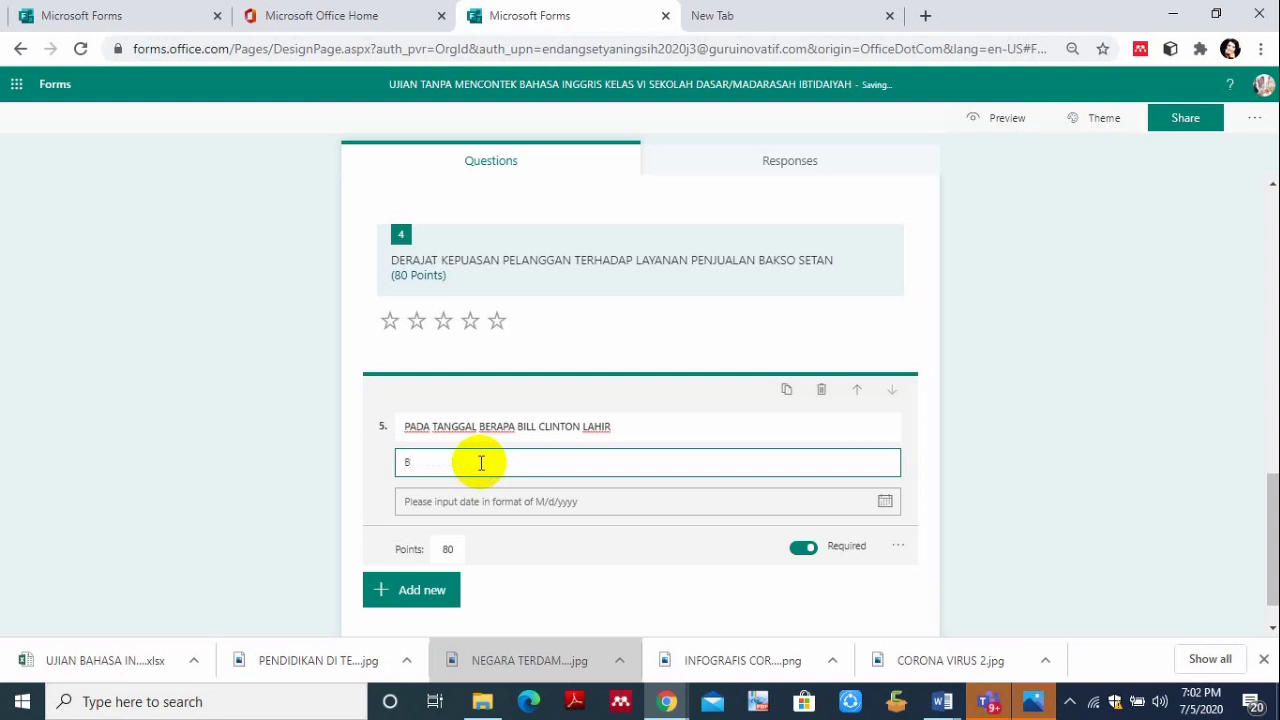
type("RER")
type("DASARKAN AKTA KELAHI")
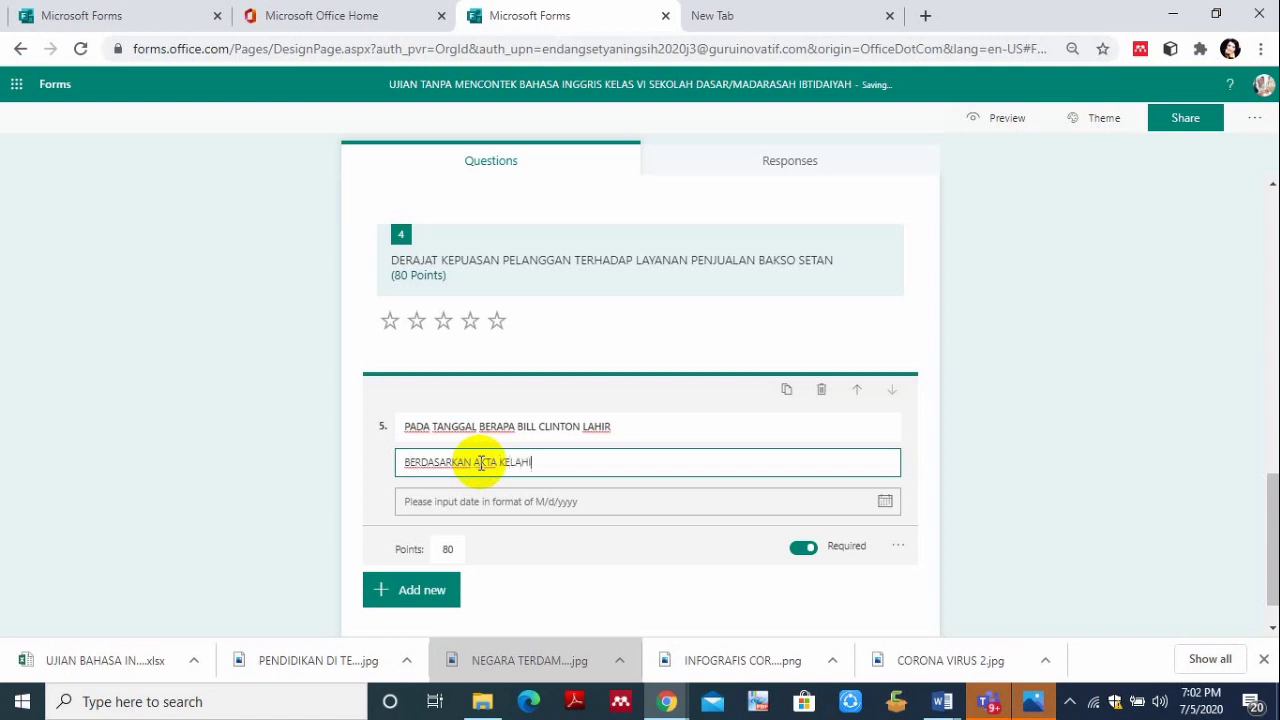
type("RAN RESMI")
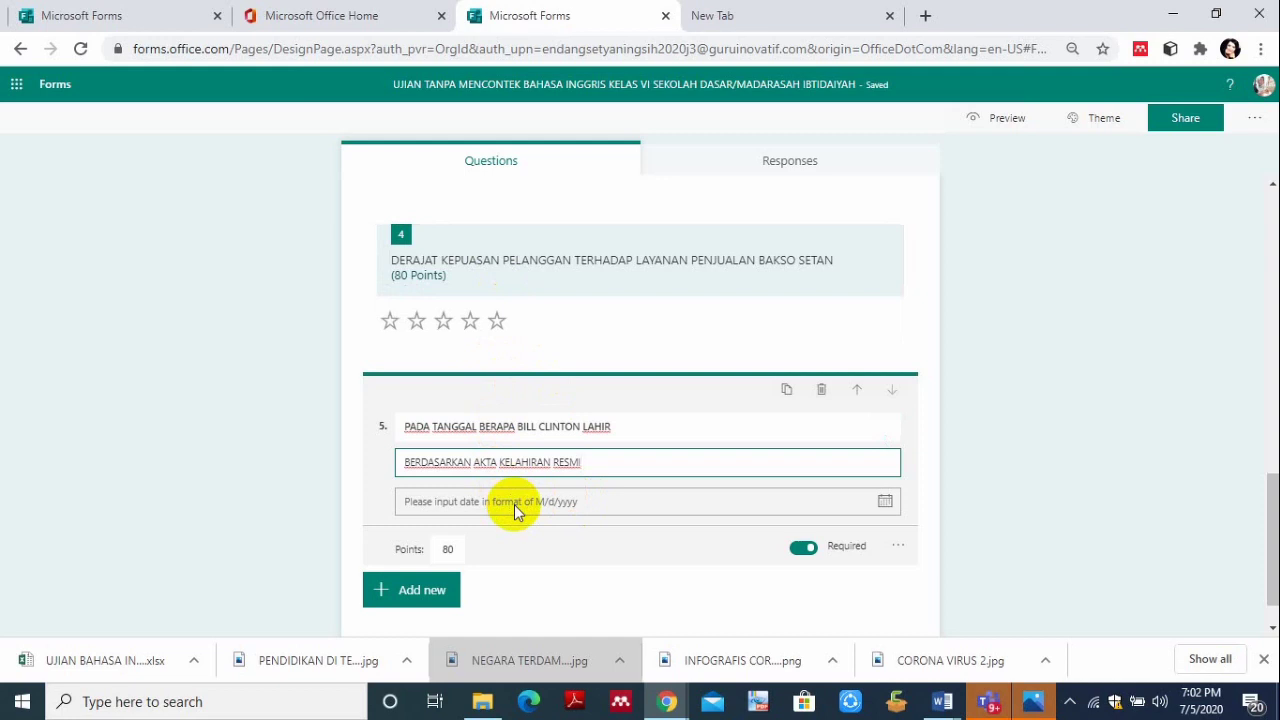
Add a new section to the quiz after date question 5.
left_click(376, 592)
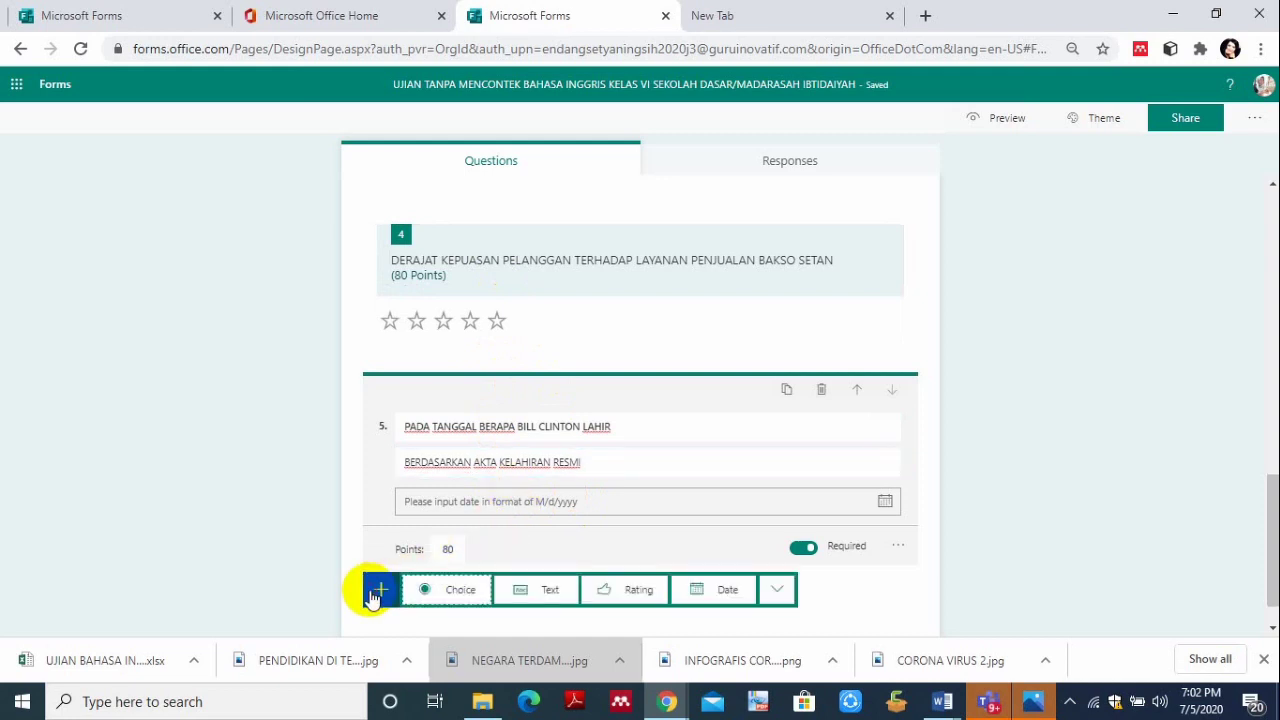
left_click(775, 592)
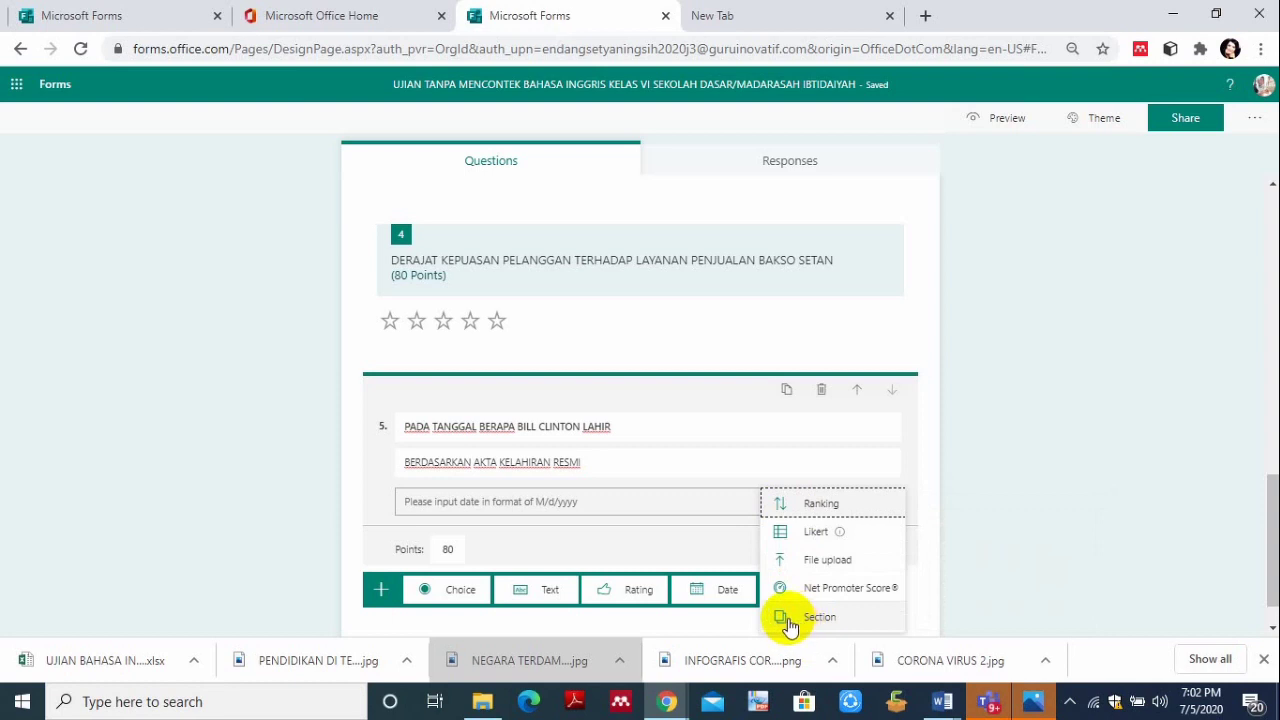
left_click(790, 623)
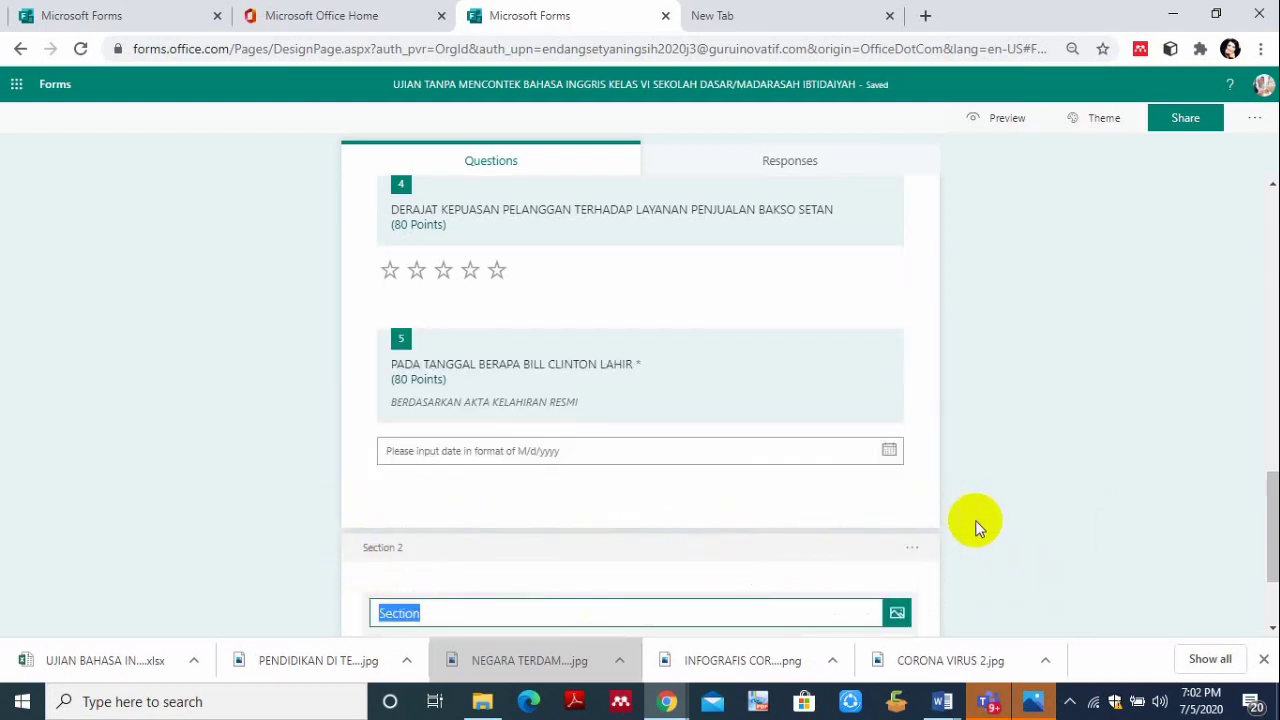
left_click_drag(1268, 505, 1270, 522)
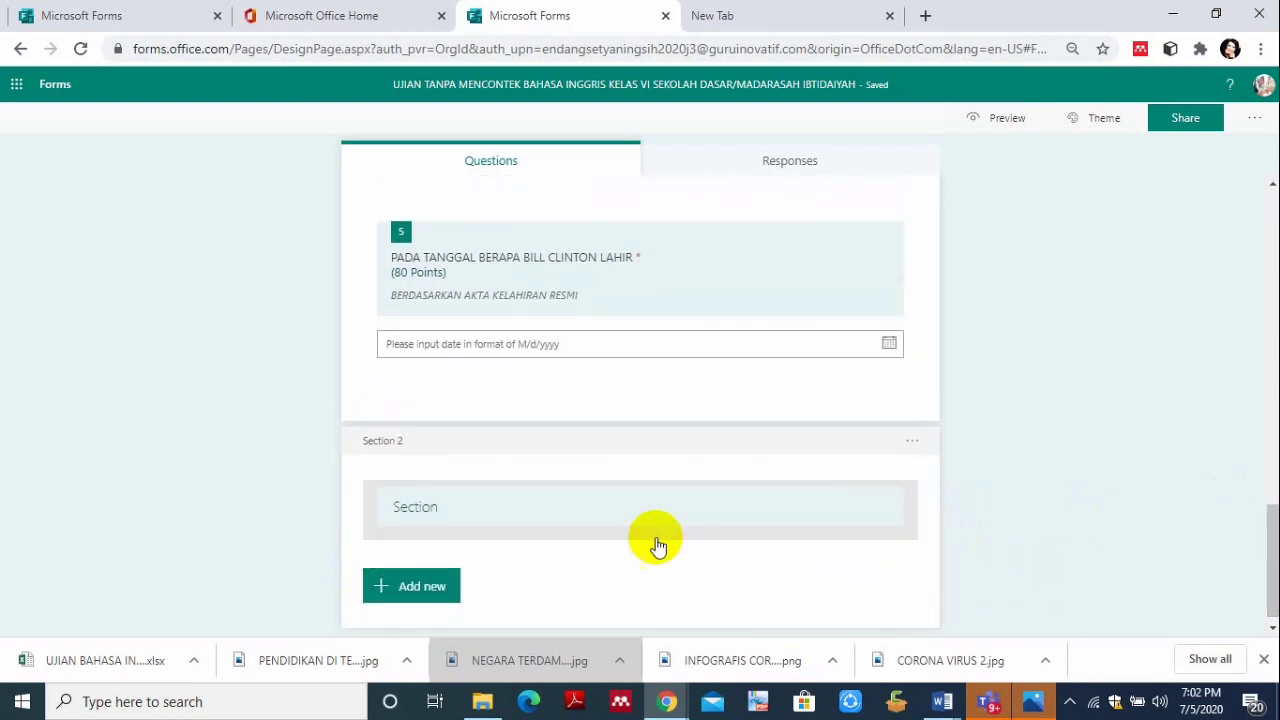
Replace the new section's placeholder title with "SOAL URAIAN SINGKAT".
left_click(449, 506)
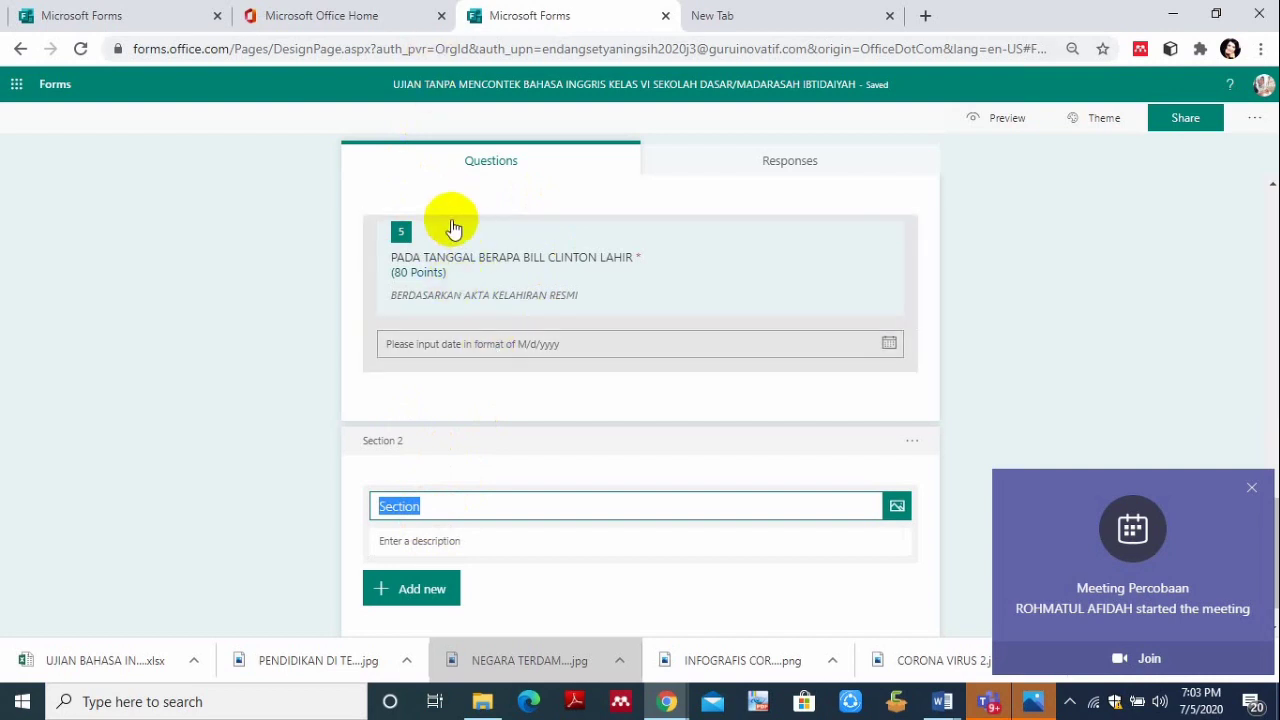
left_click(422, 508)
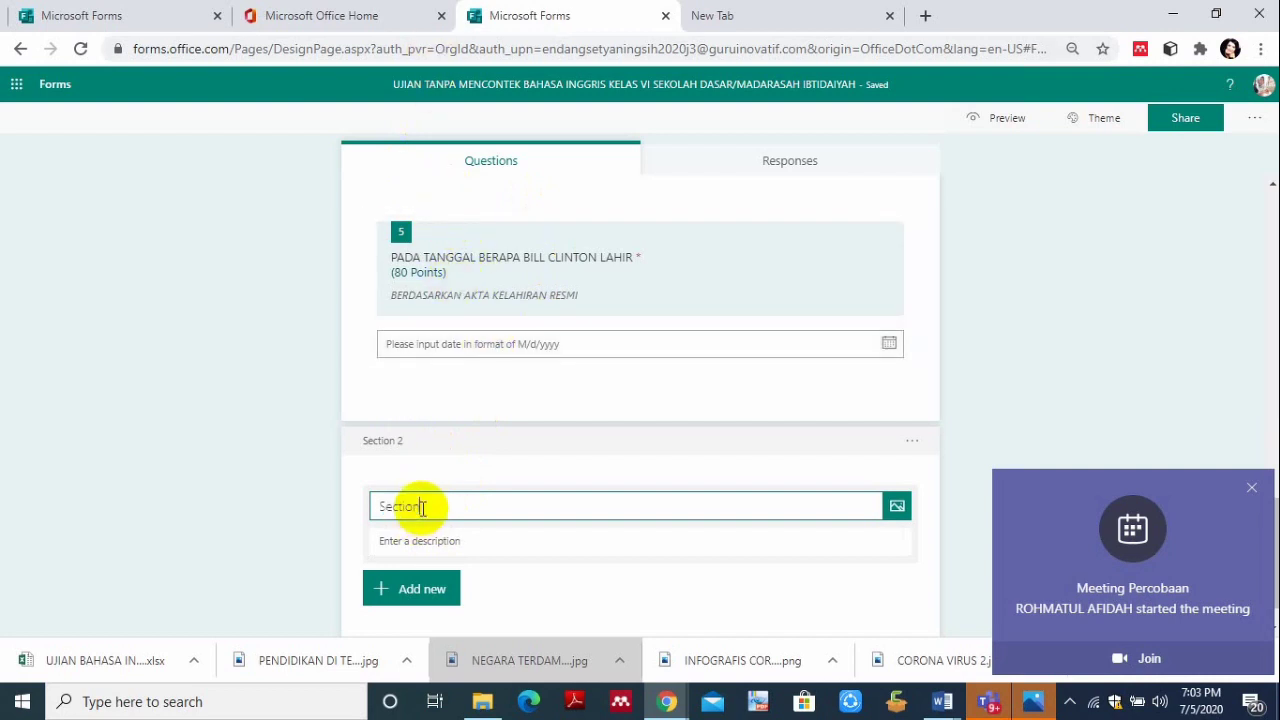
key("BackSpace")
key("BackSpace")
key("BackSpace")
key("BackSpace")
key("BackSpace")
key("BackSpace")
key("BackSpace")
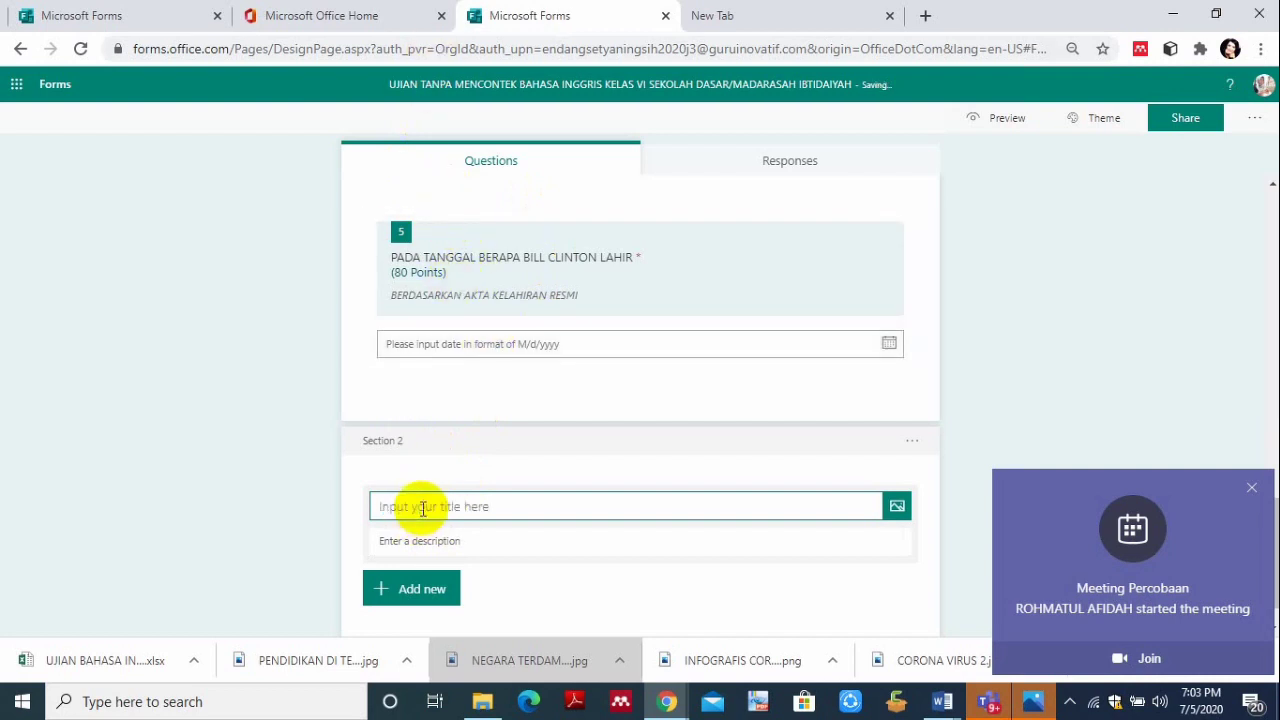
type("sOAL")
key("BackSpace")
key("BackSpace")
key("BackSpace")
key("BackSpace")
key("BackSpace")
type("SOAL URAIAN SINGKAT")
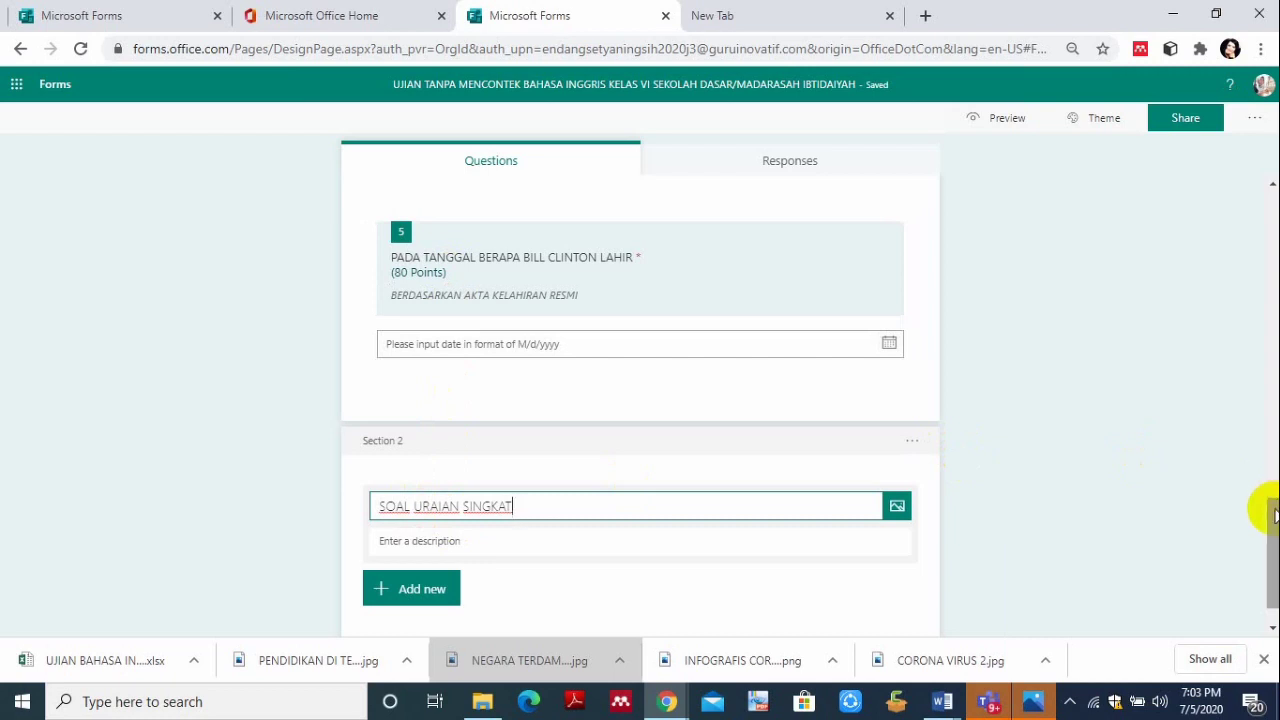
Add a text question titled "NAMA" at the start of Section 1, before the soldier picture question.
left_click_drag(1274, 503, 1272, 206)
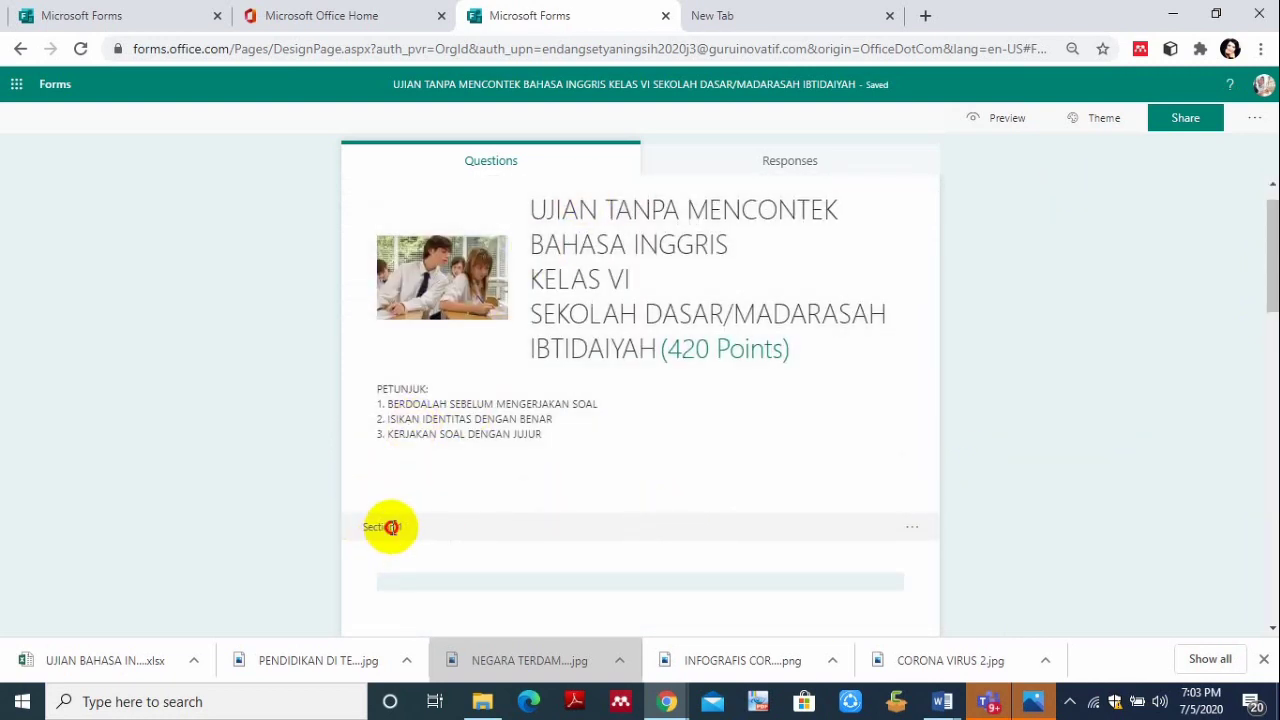
left_click(391, 527)
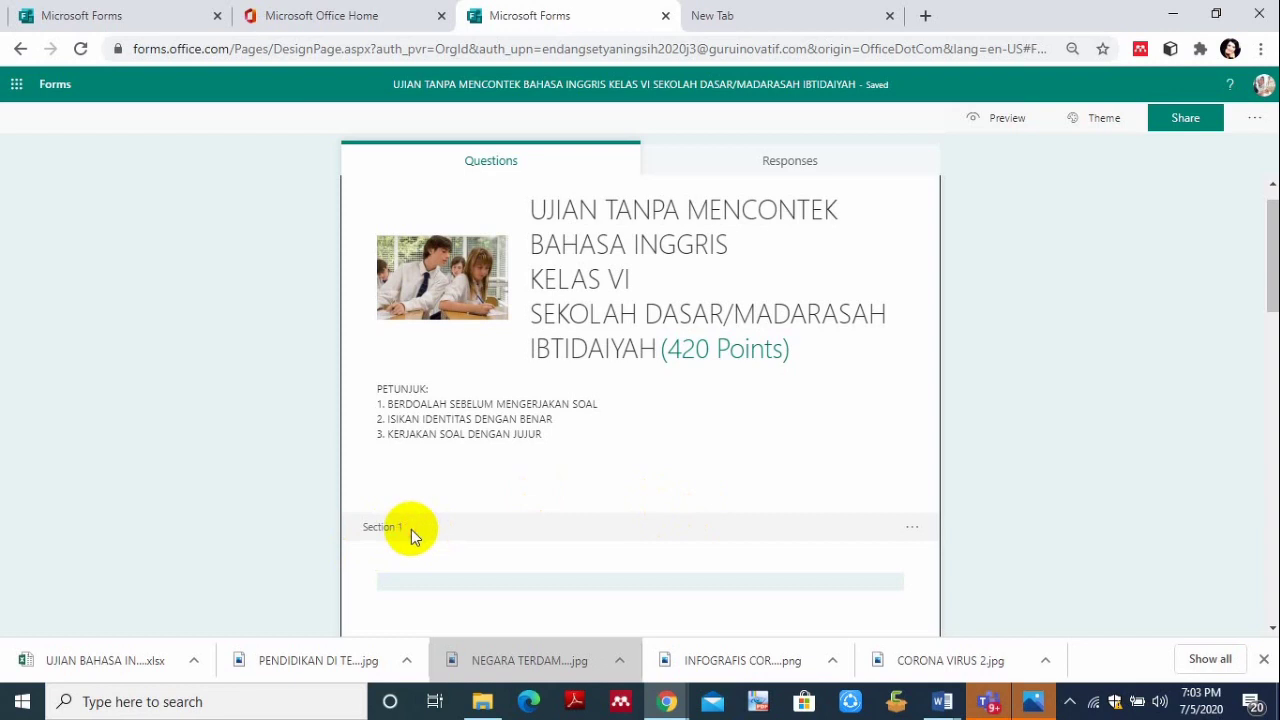
left_click(414, 586)
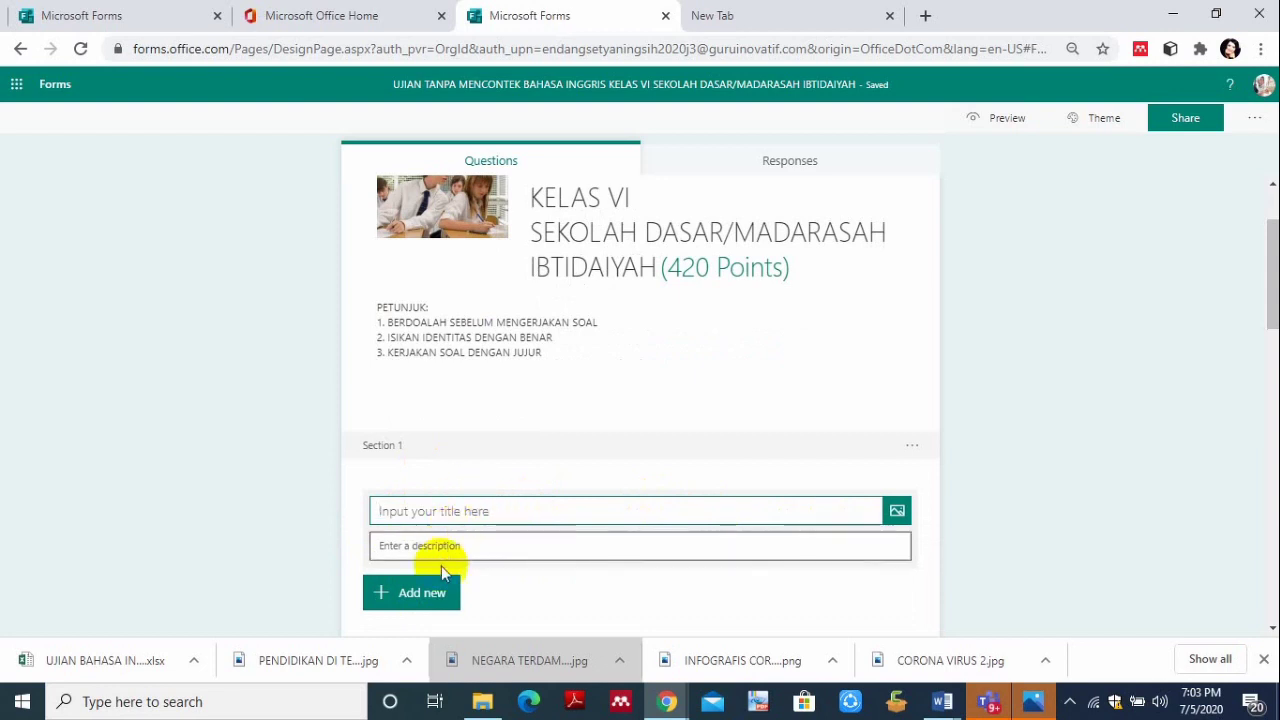
left_click(398, 594)
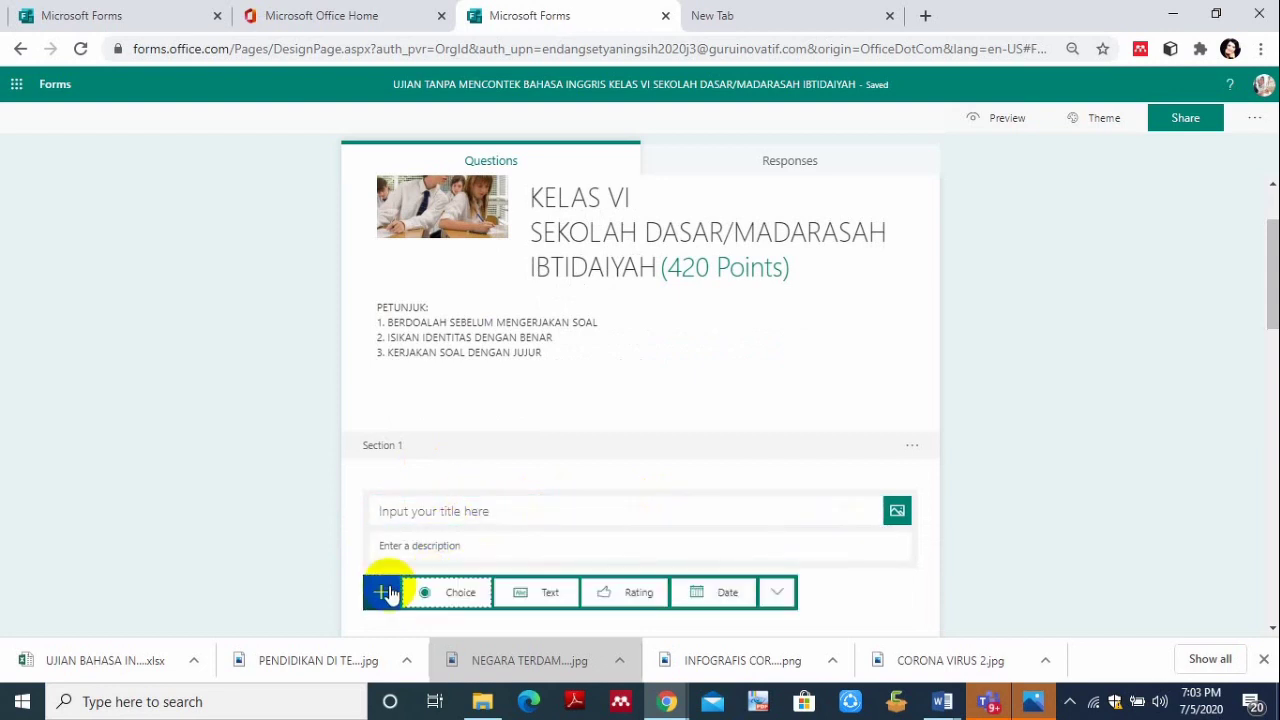
left_click(536, 592)
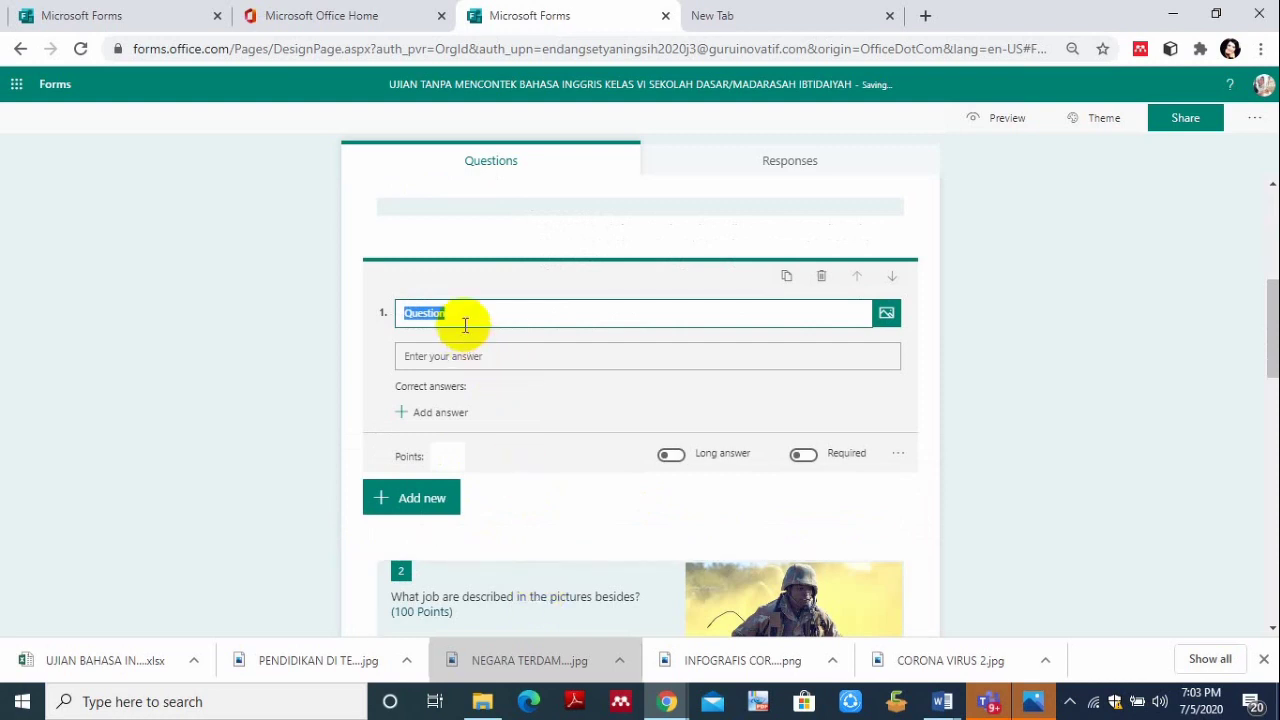
type("NMA")
key("BackSpace")
key("BackSpace")
type("AMA")
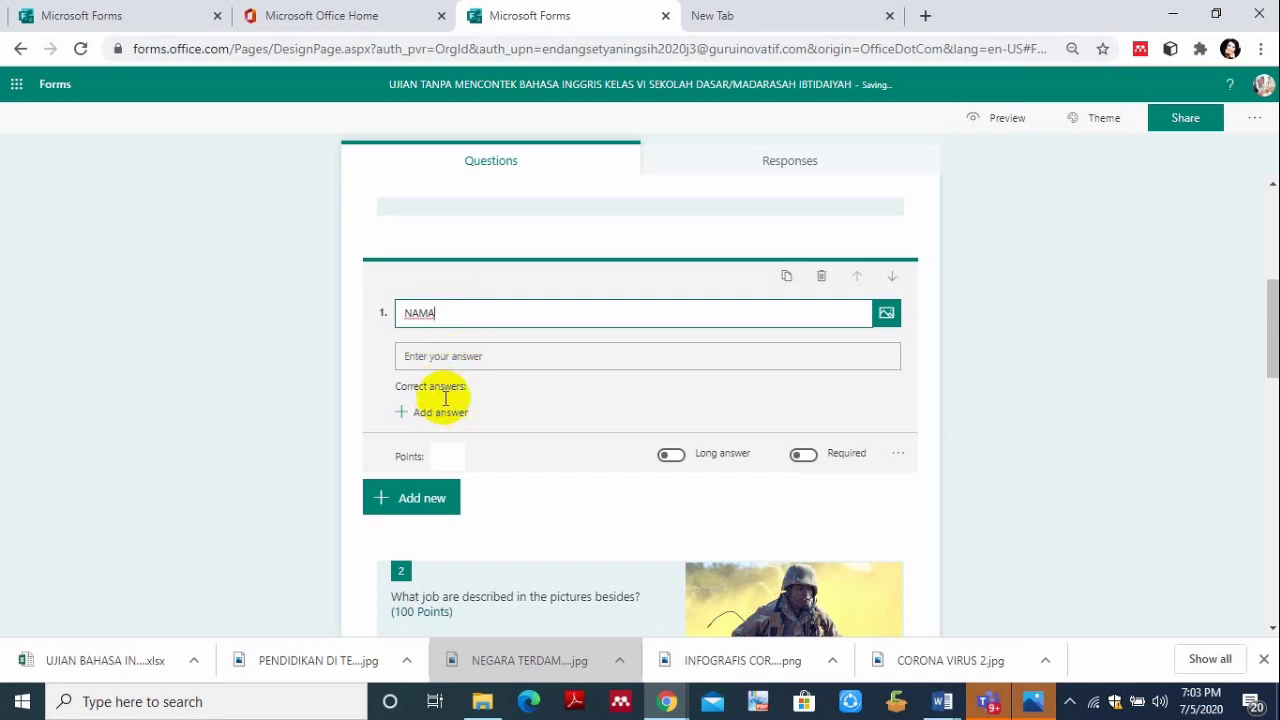
Add a text question titled "TTL" directly after the "NAMA" question.
left_click(409, 510)
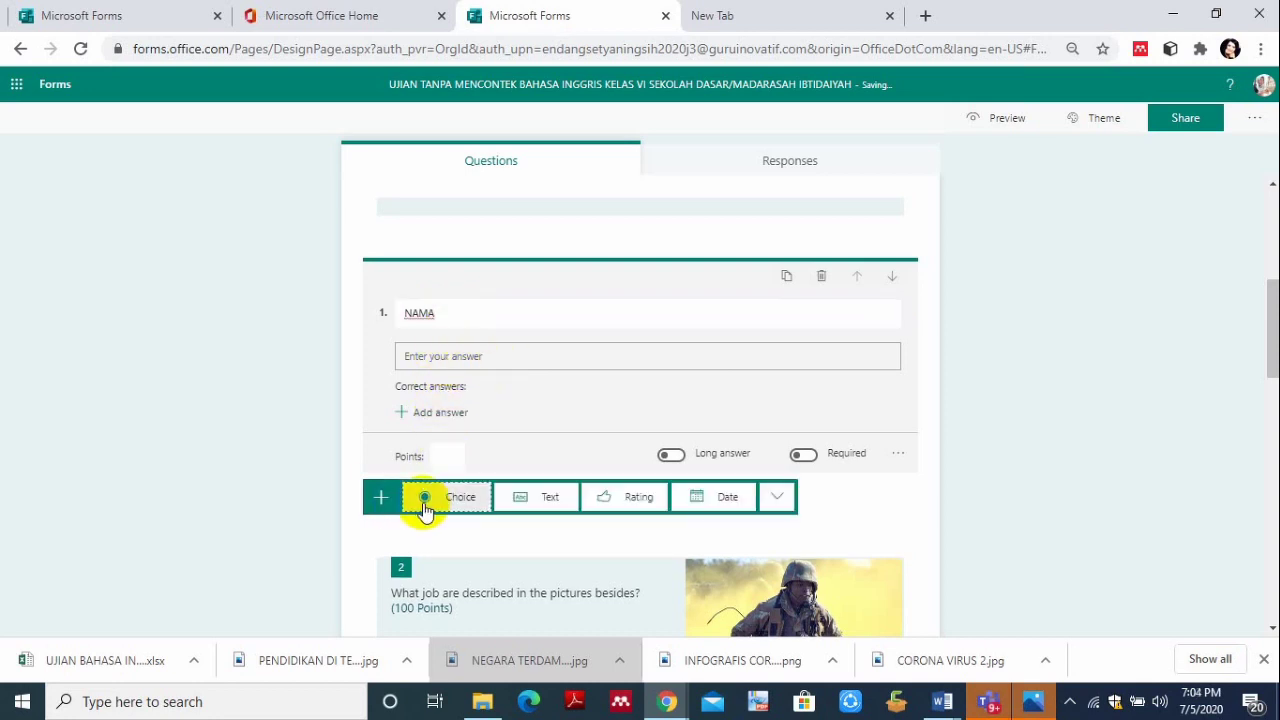
left_click(532, 497)
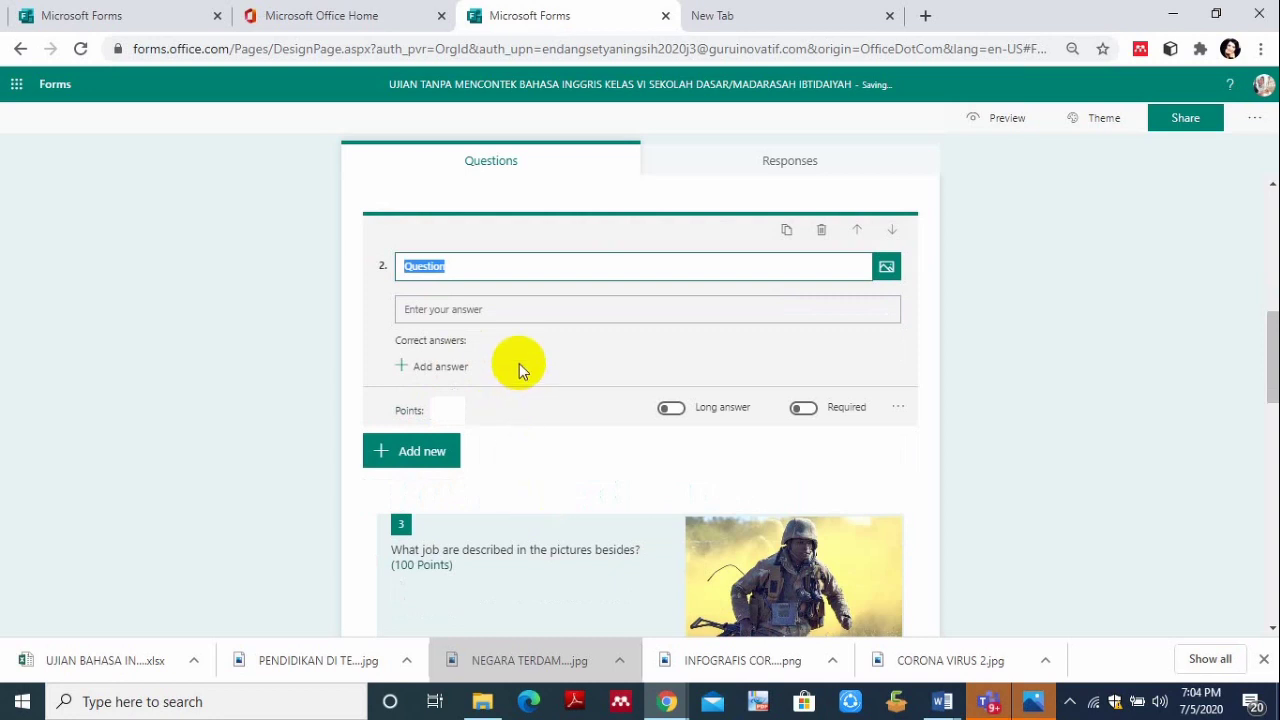
type("T")
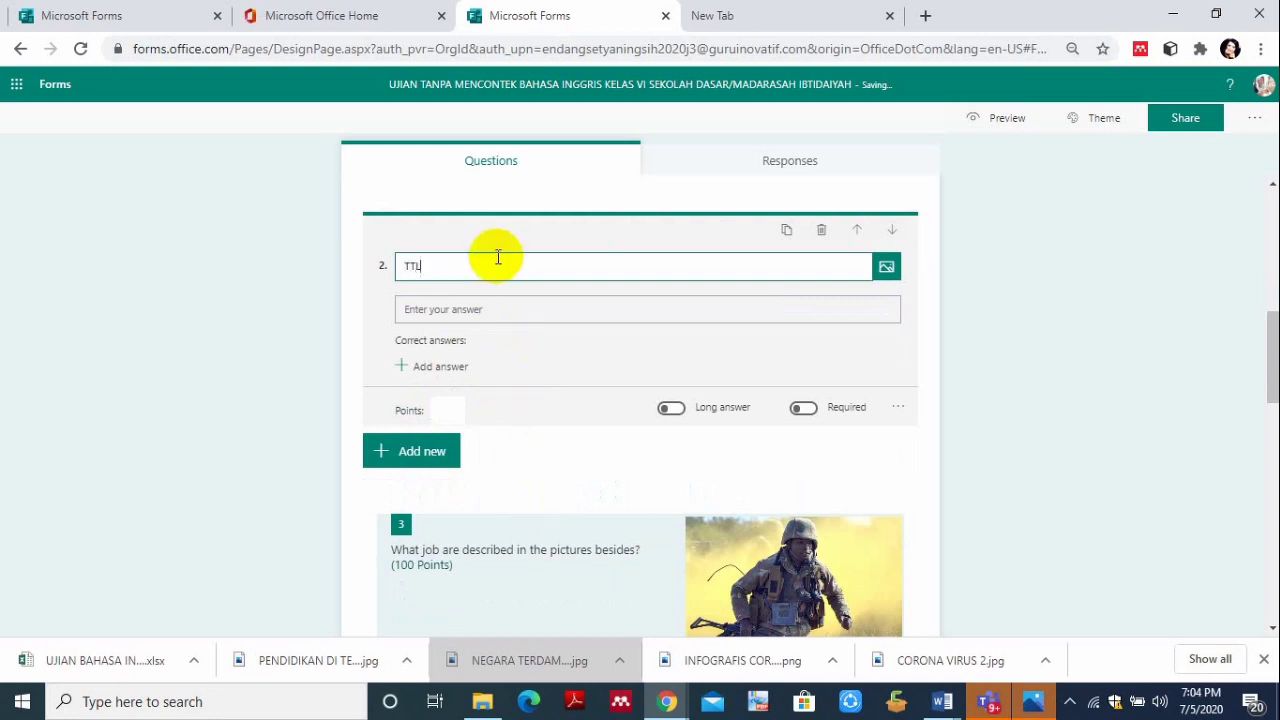
type("TL")
Add a text question titled "NOMER ABSEN" directly after the "TTL" question.
left_click(412, 451)
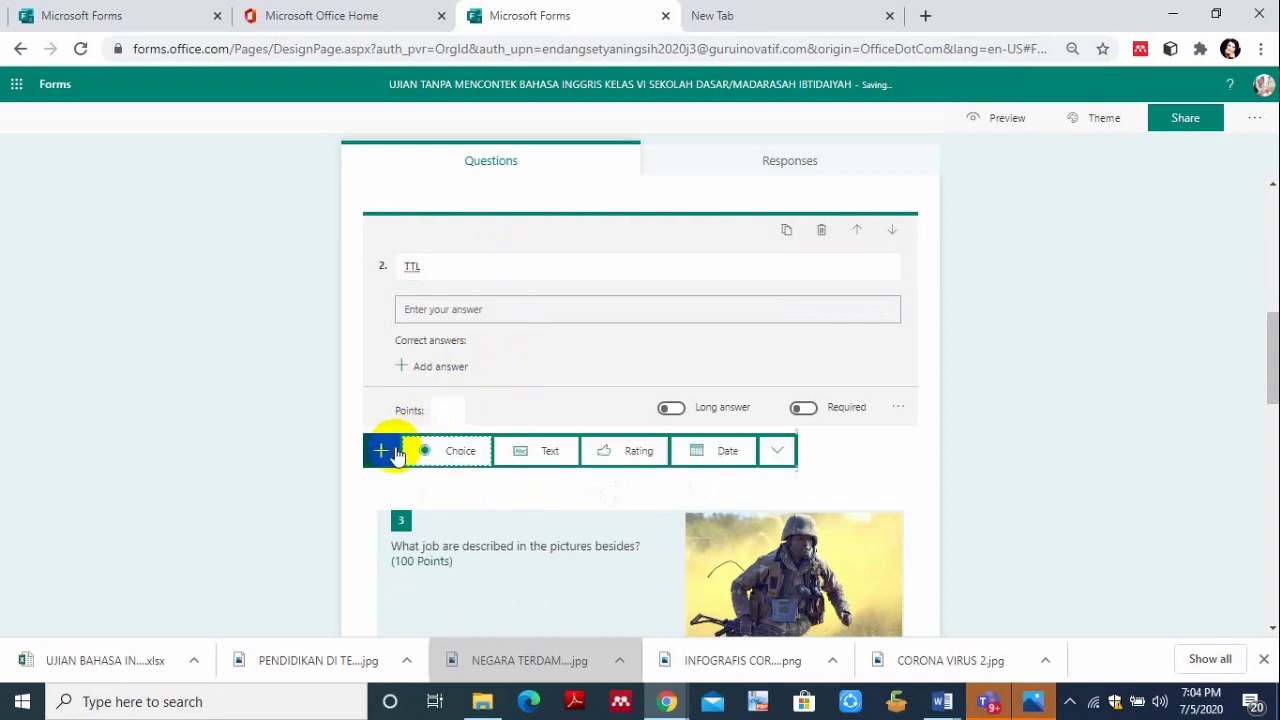
left_click(524, 460)
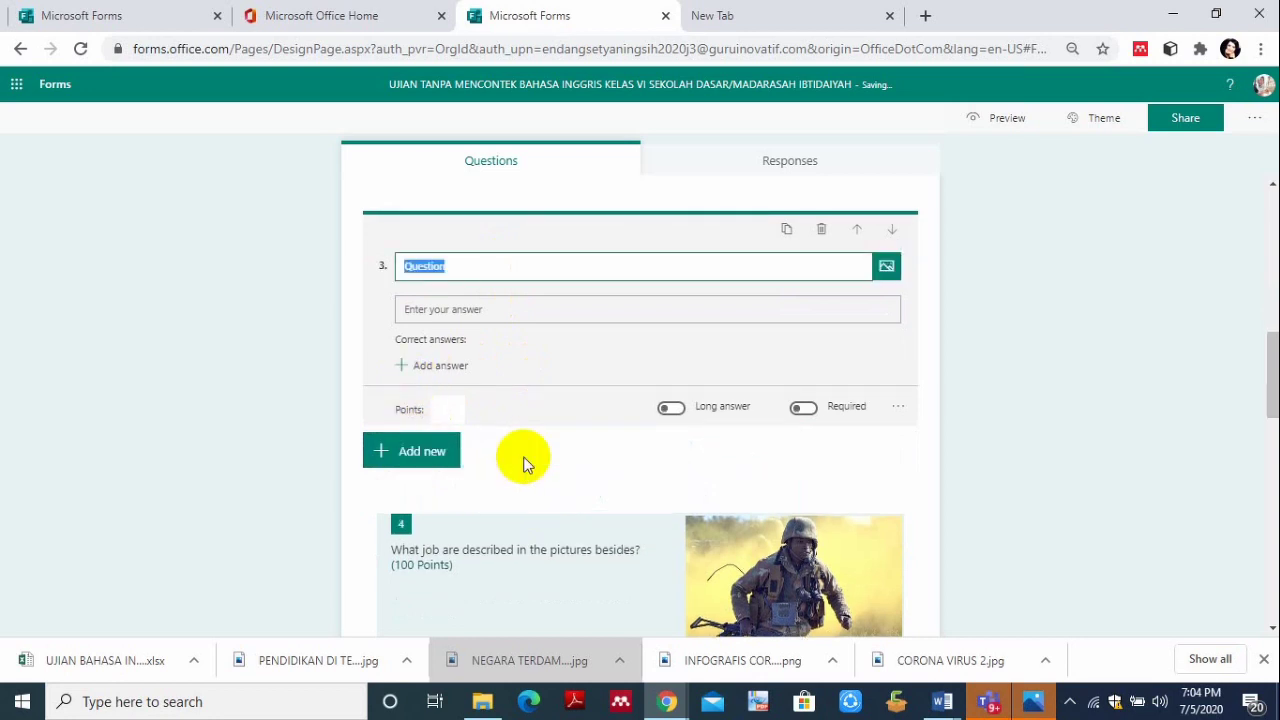
type("NOMER ABSEN")
left_click(400, 455)
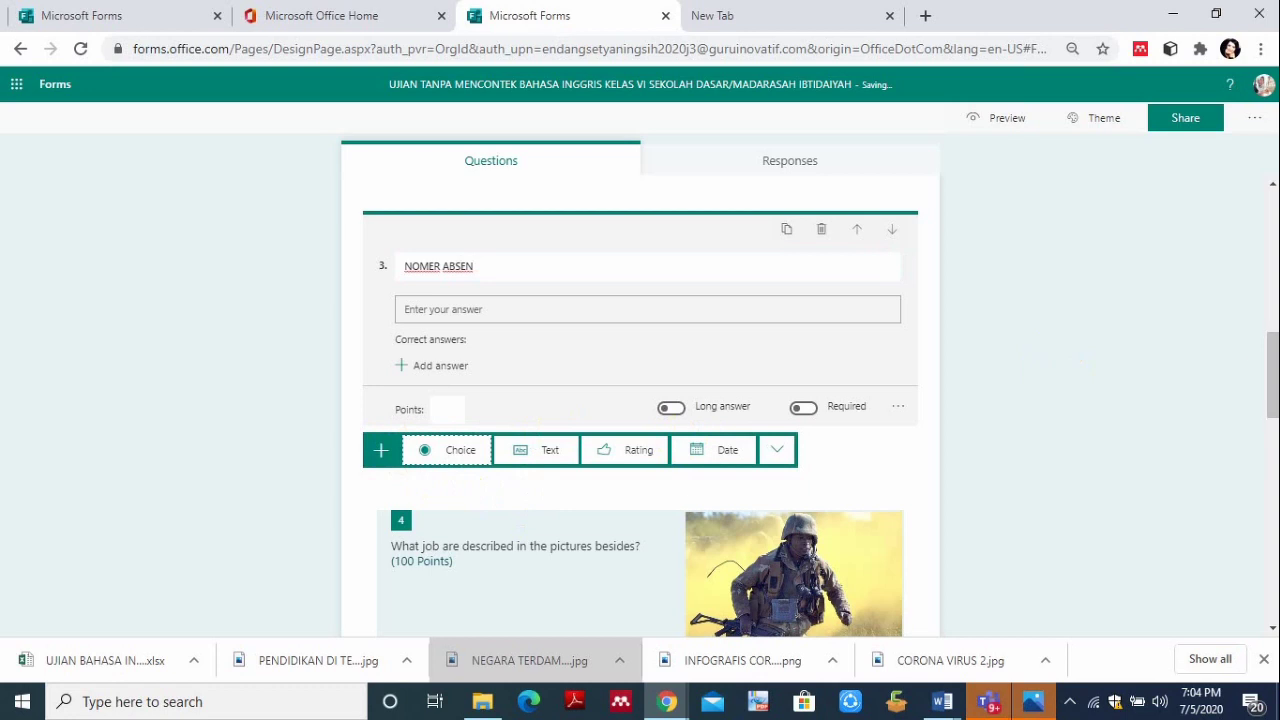
Reword the "TTL" question as "TEMPAT LAHIR".
left_click_drag(1268, 365, 1266, 337)
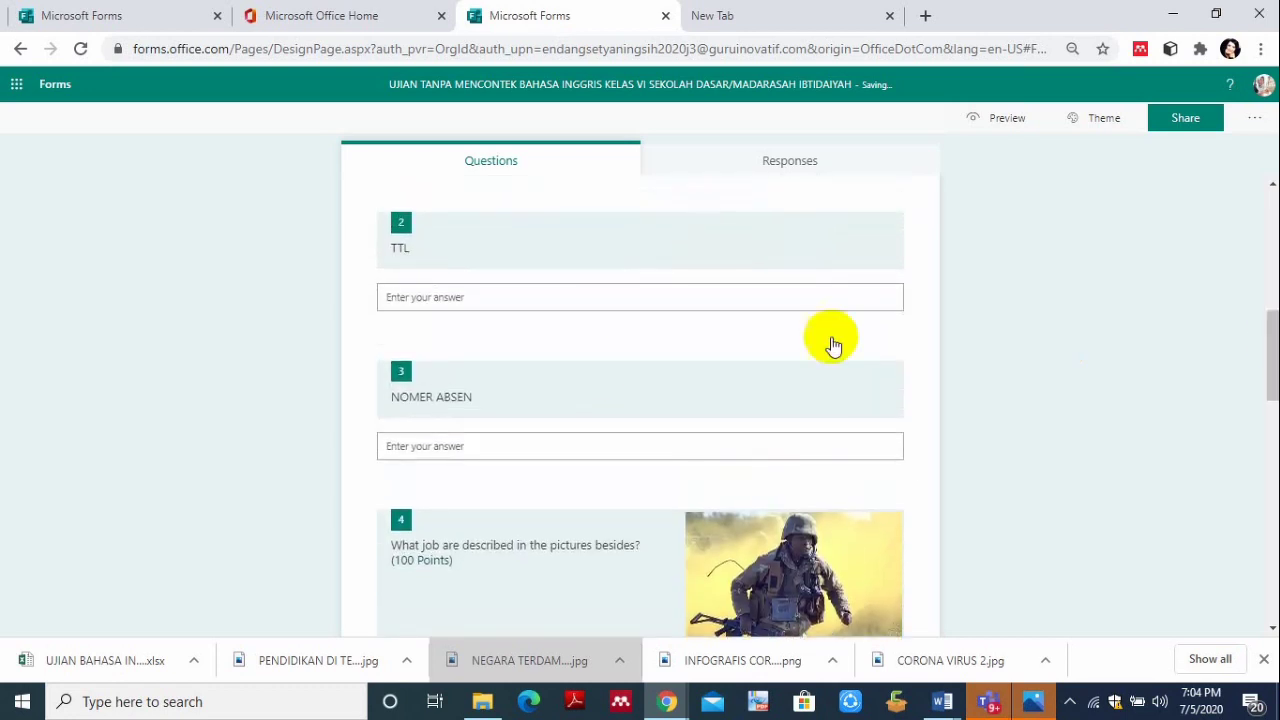
double_click(406, 257)
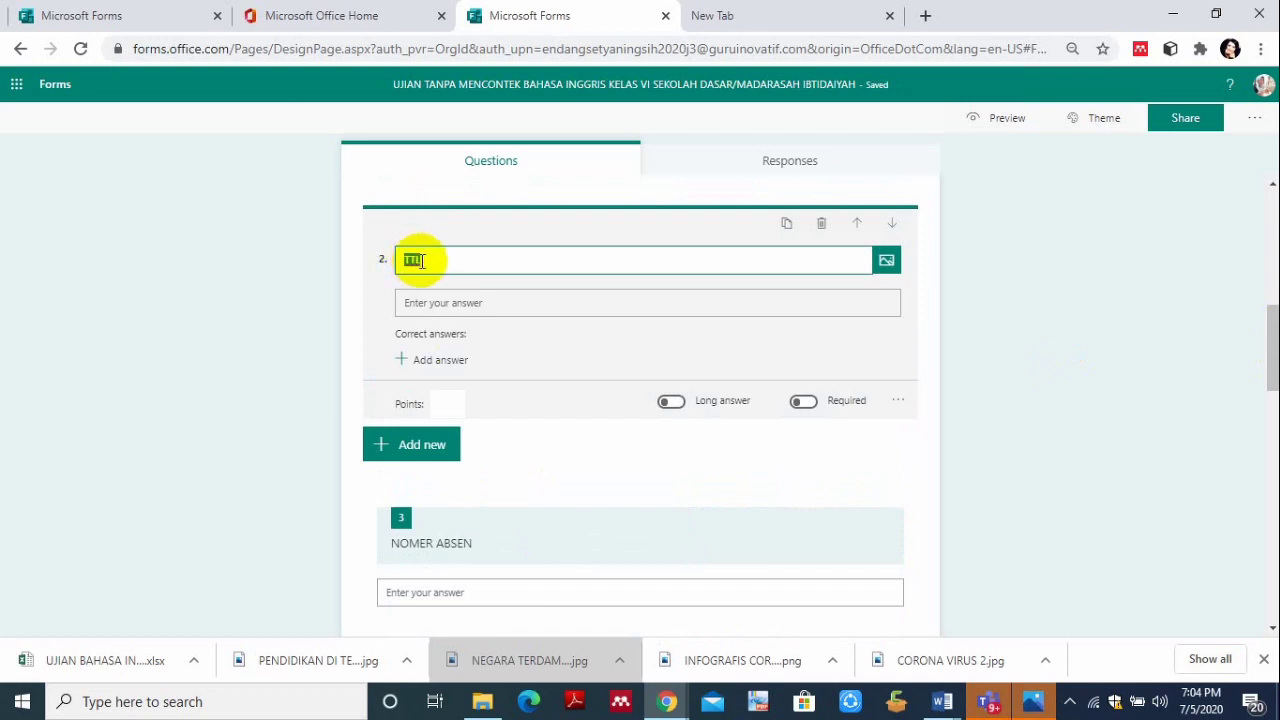
key("BackSpace")
type("TEM")
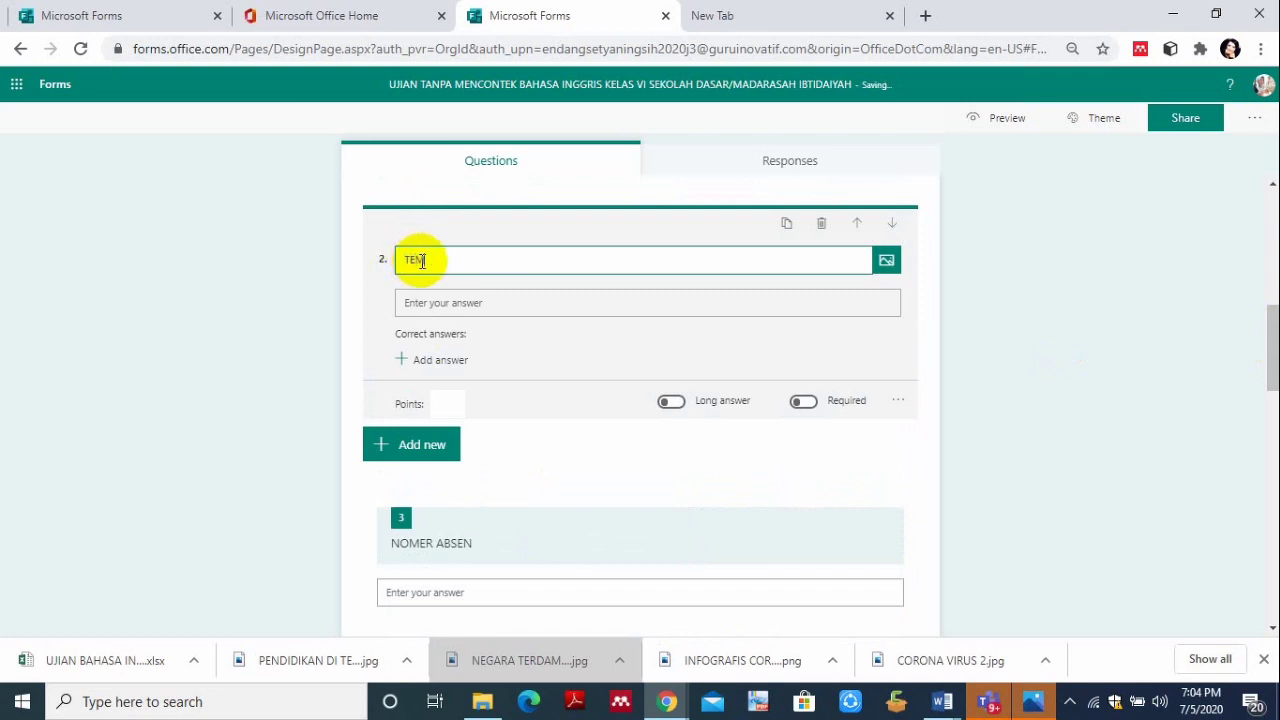
type("PAT LAHIR")
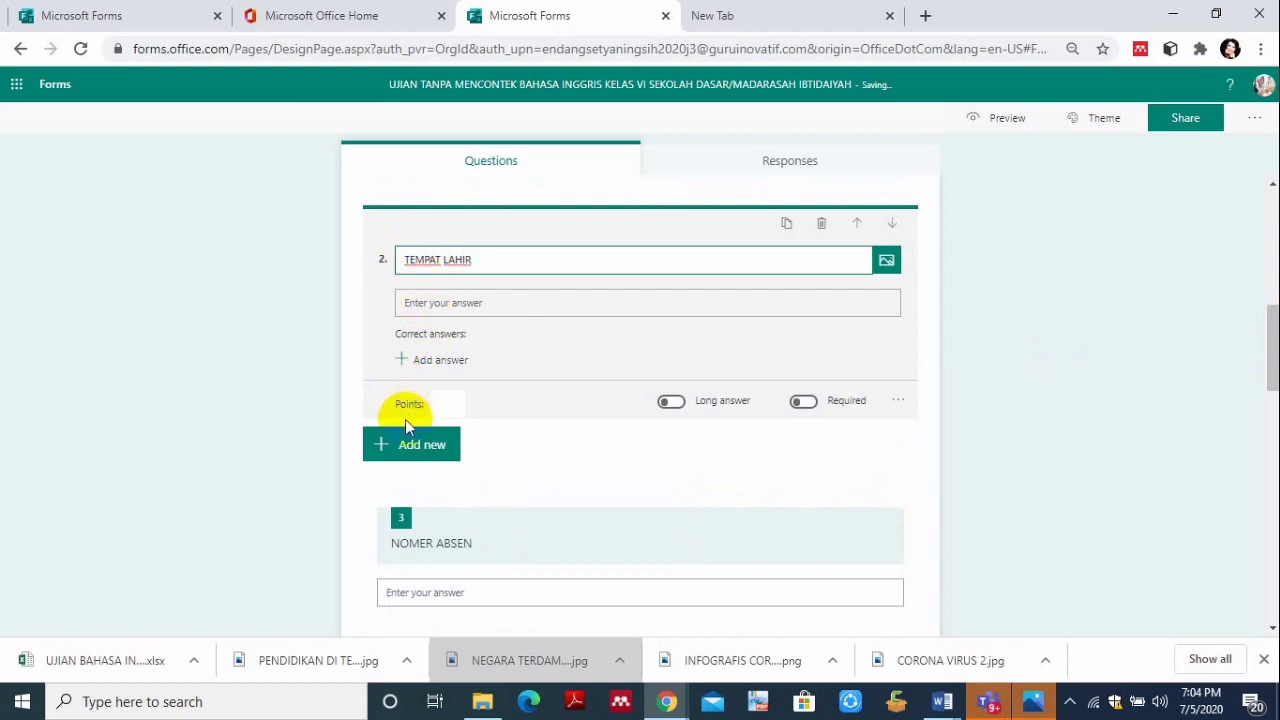
left_click(395, 444)
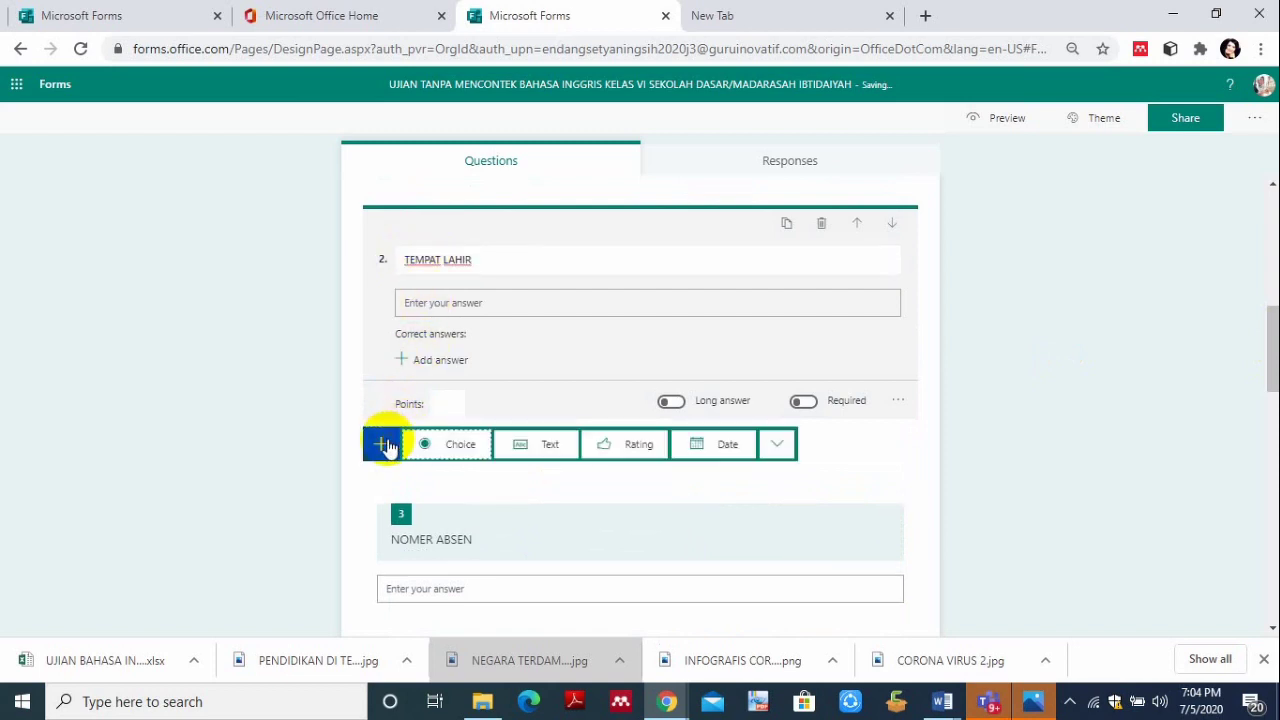
left_click(539, 453)
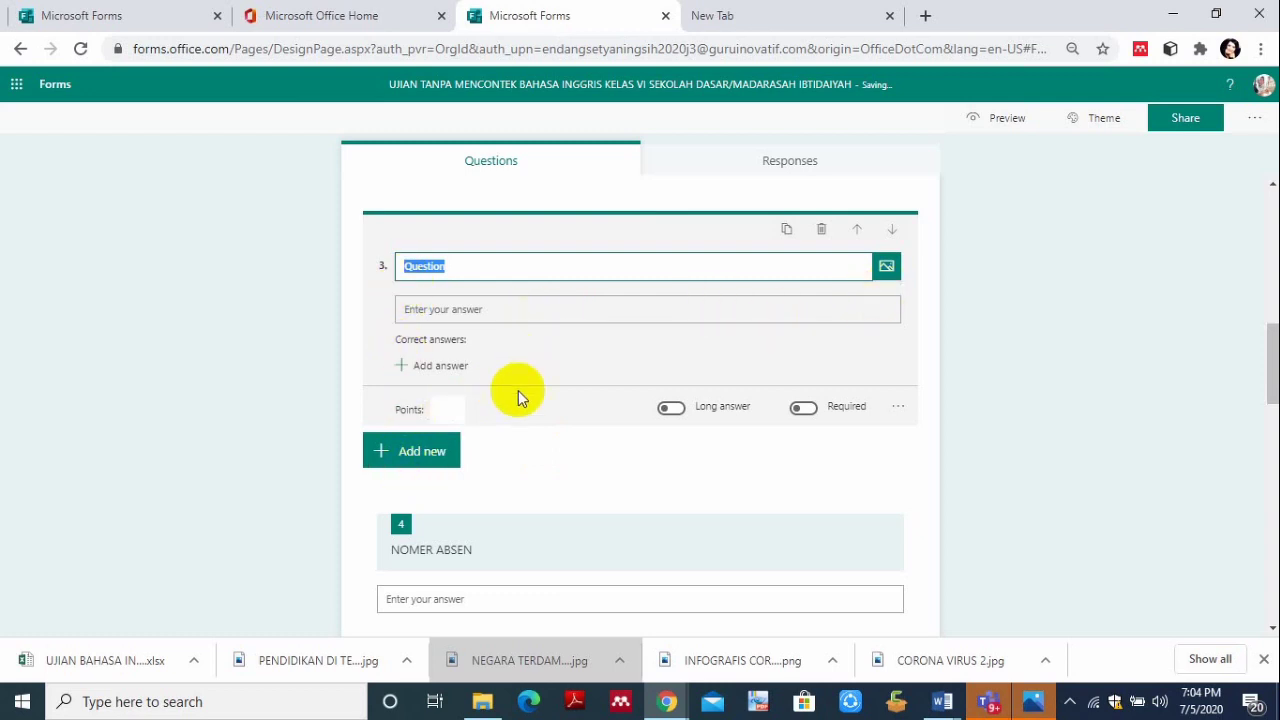
left_click(450, 362)
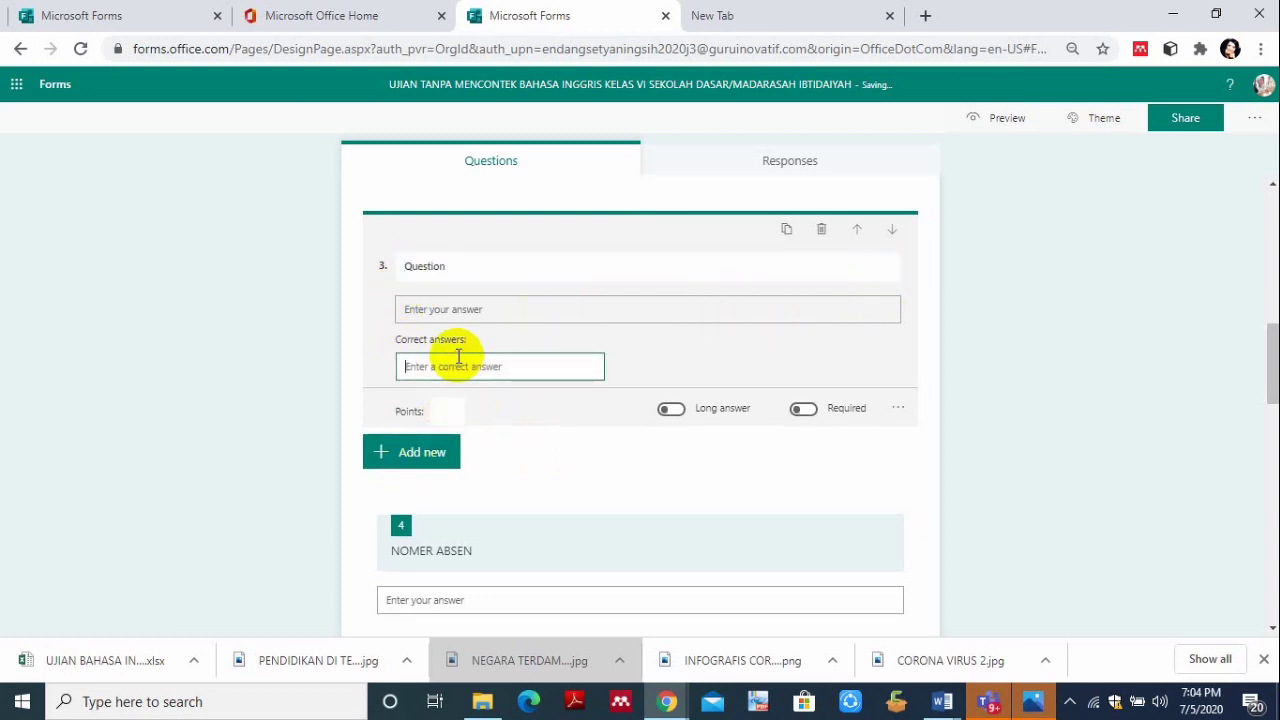
left_click(364, 330)
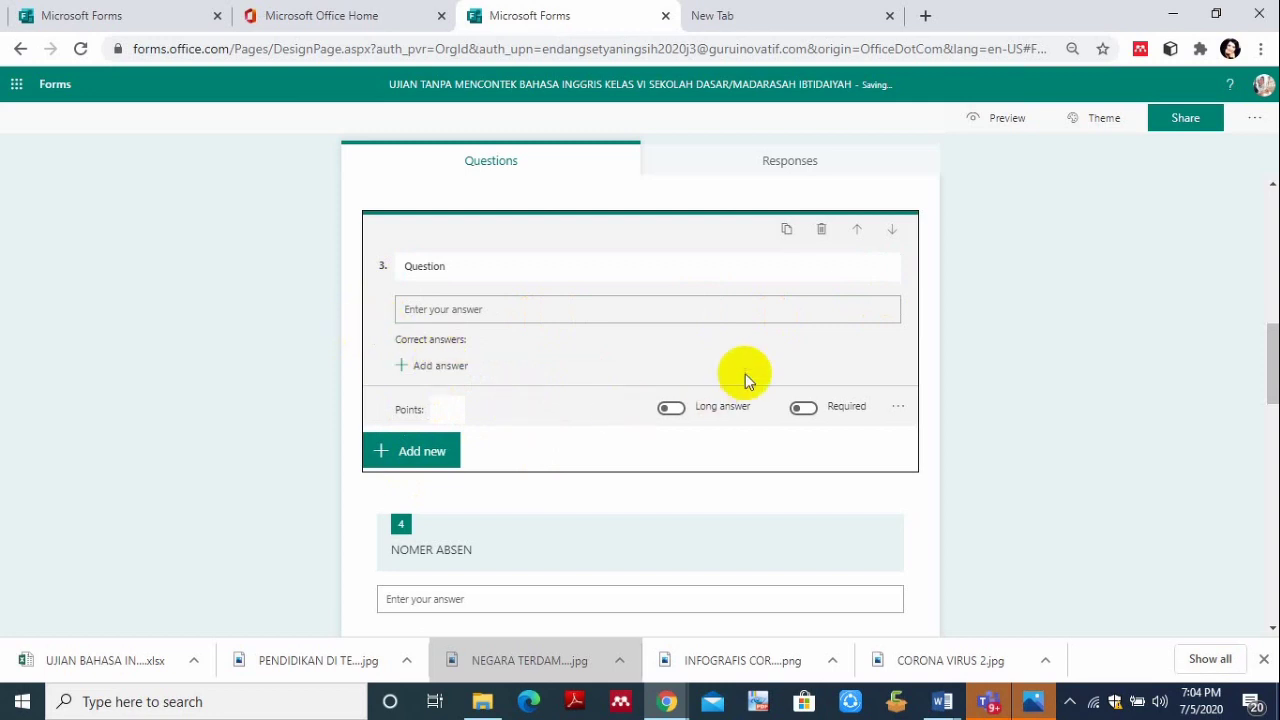
left_click(822, 230)
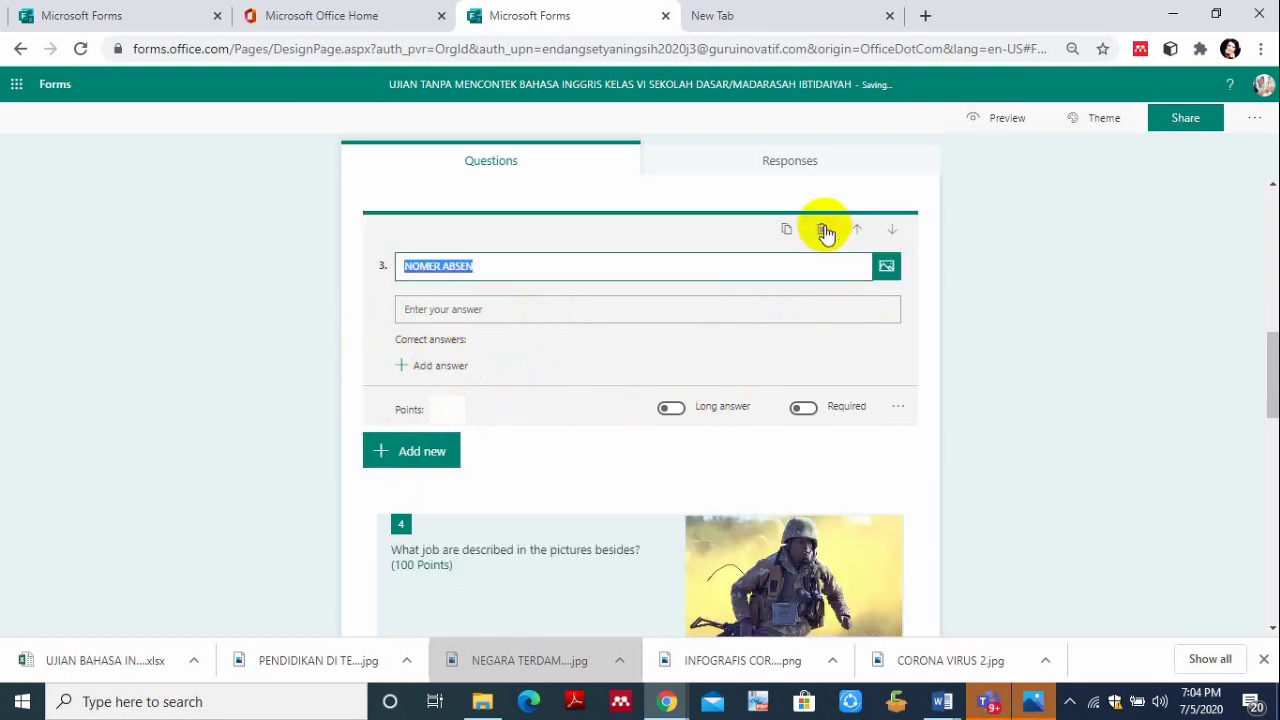
Add a date question titled "TANGGAL LAHIR" after the "NOMER ABSEN" question.
left_click(380, 450)
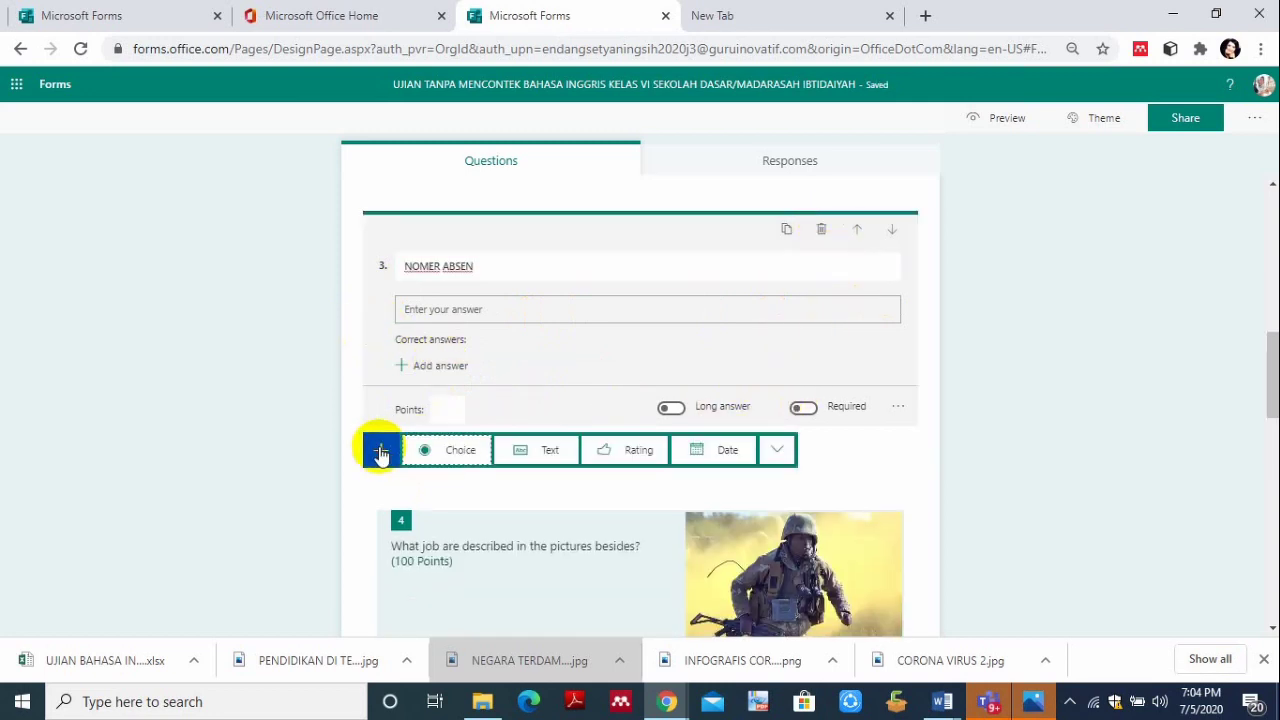
left_click(716, 452)
type("T")
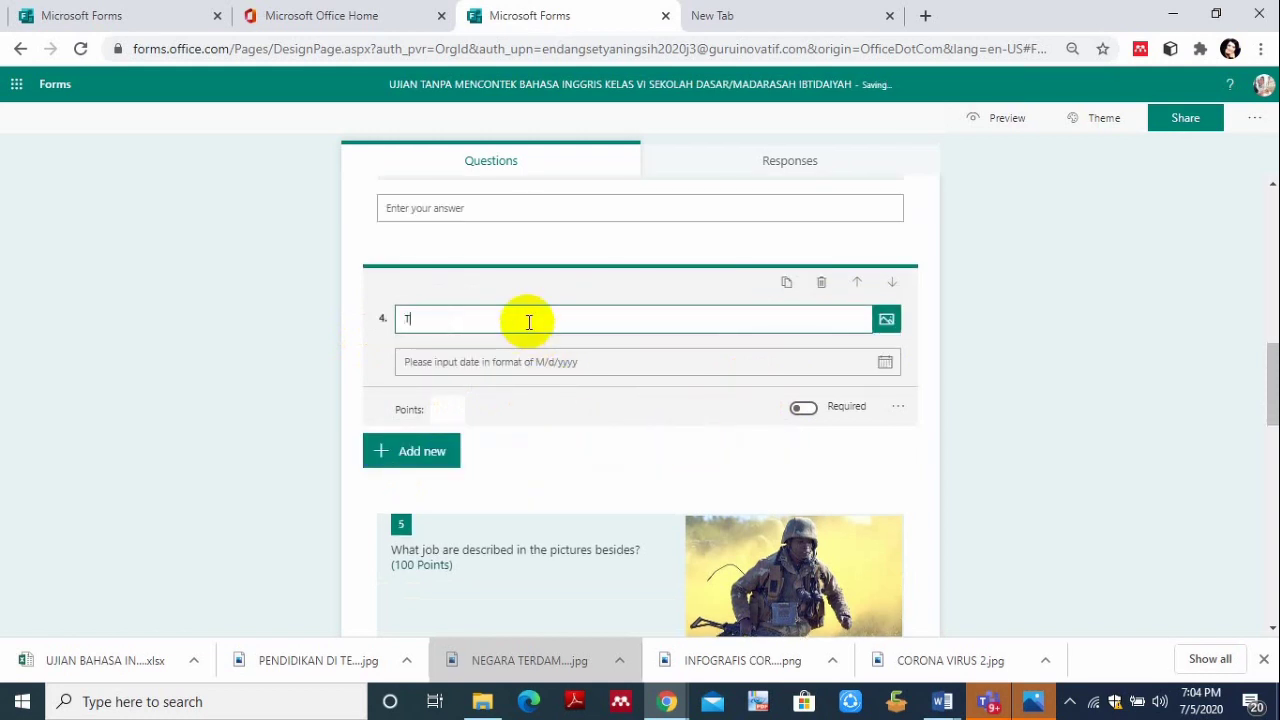
type("ANGGAL LAHIR")
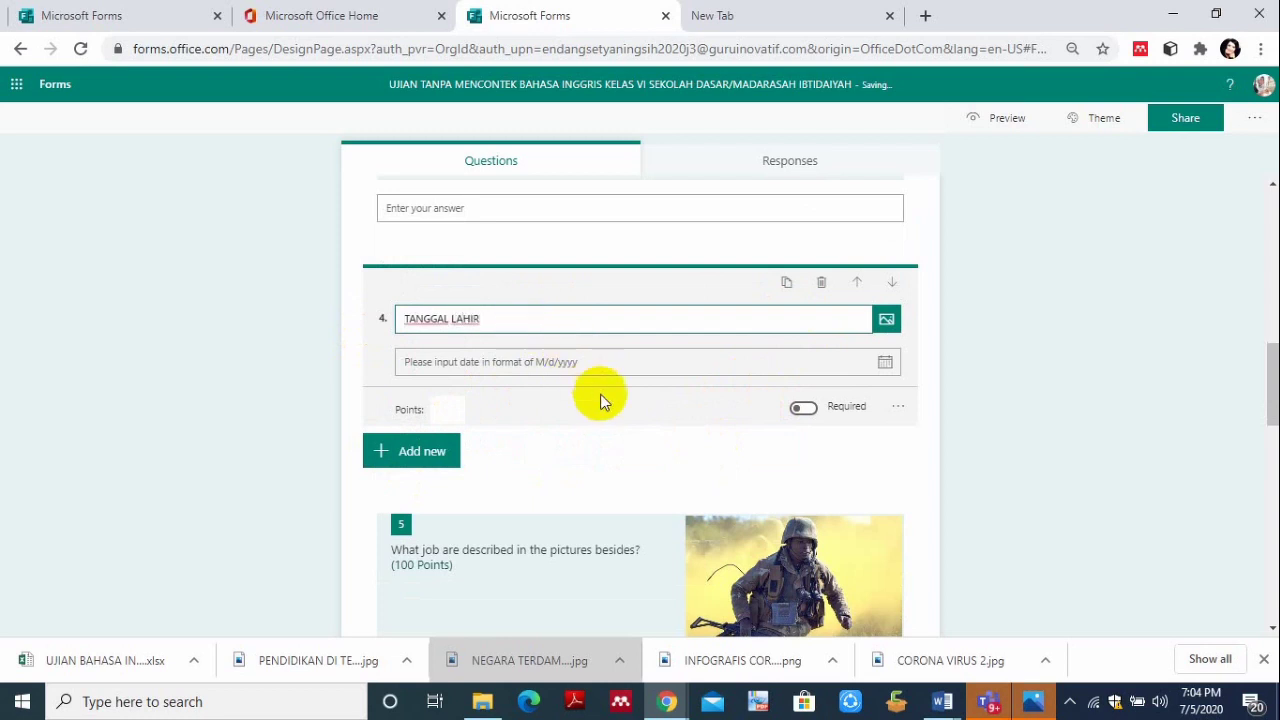
Insert a new section between the "TANGGAL LAHIR" question and the soldier picture question.
left_click(382, 450)
left_click(780, 451)
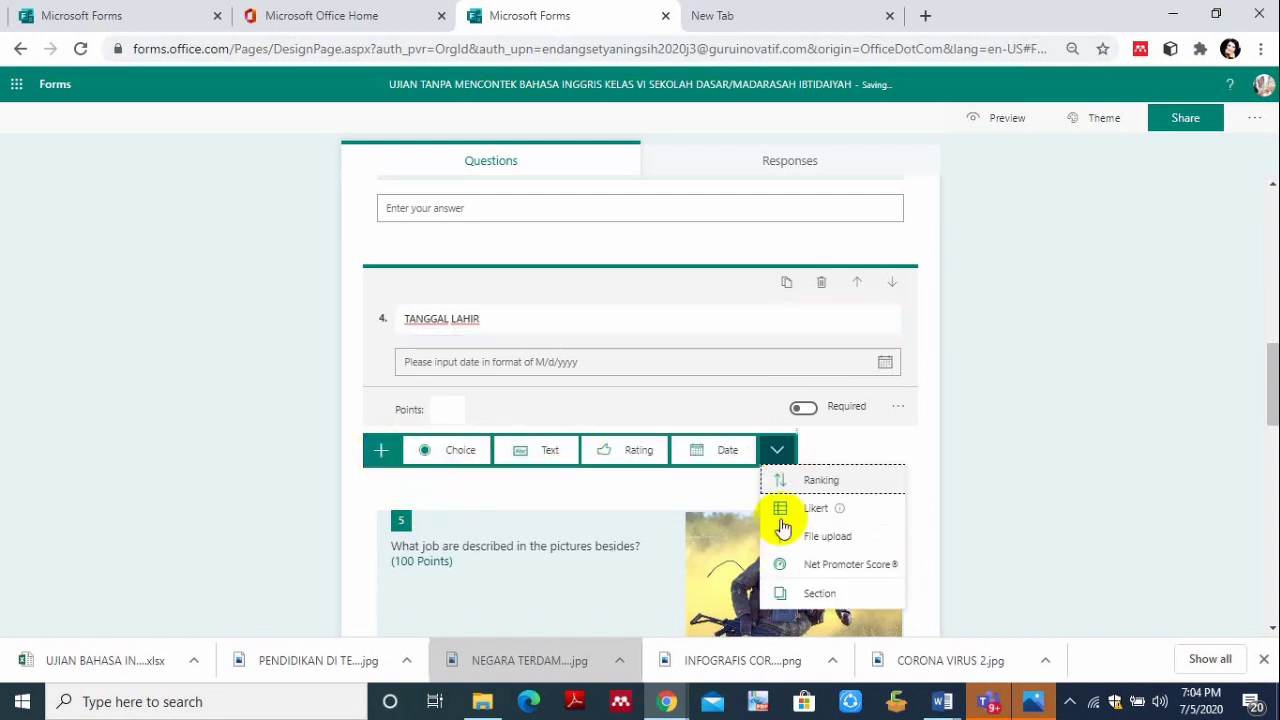
left_click(798, 594)
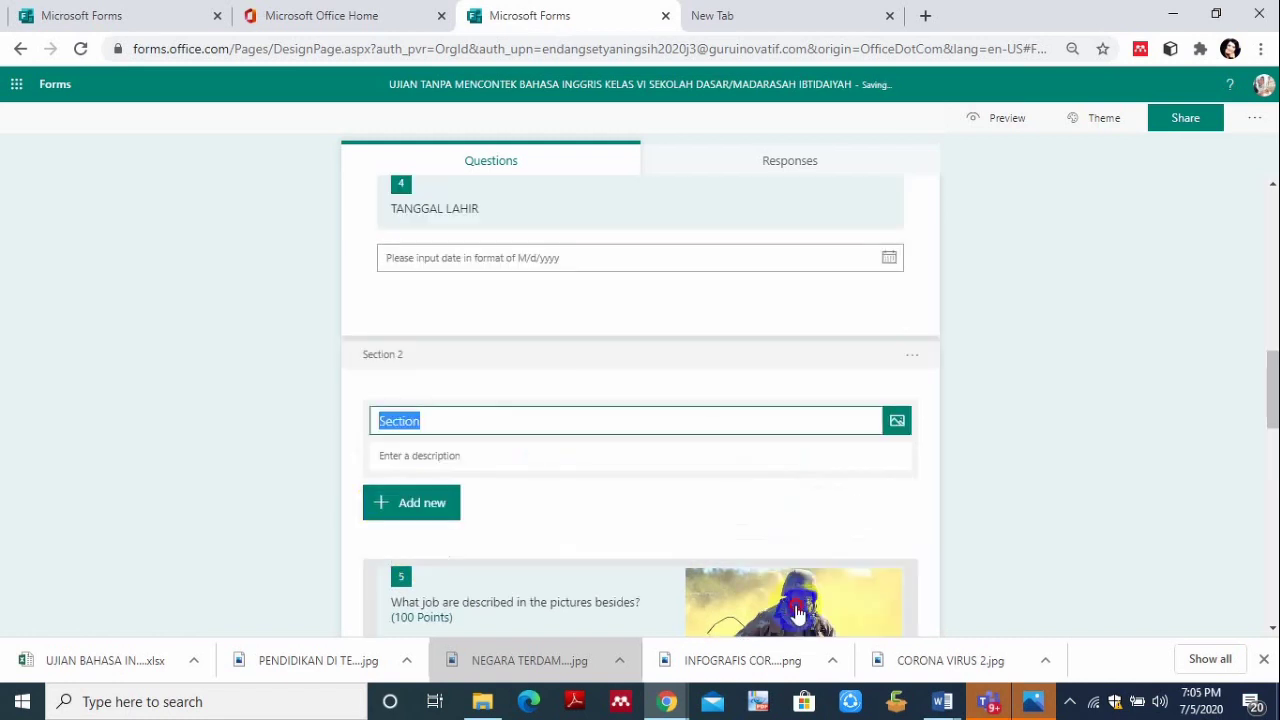
left_click(705, 550)
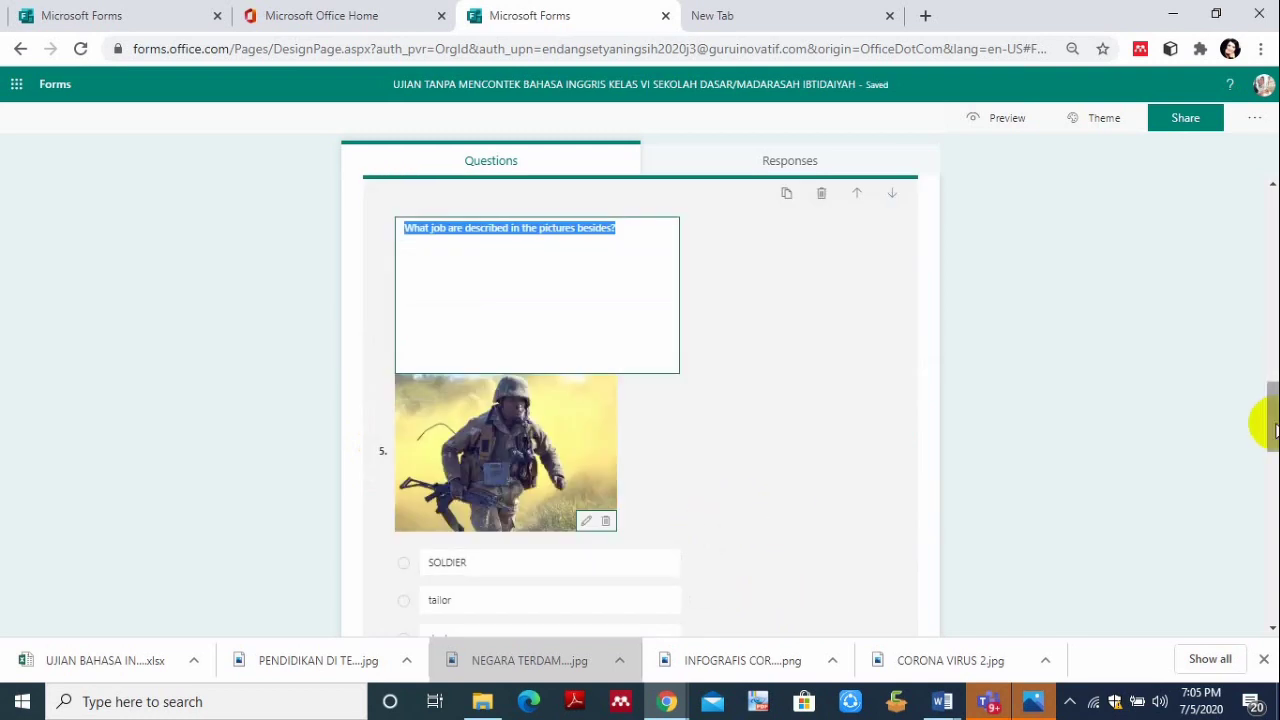
Title the section that follows the "TANGGAL LAHIR" question "SOAL PILIHAN GANDA".
left_click_drag(1266, 420, 1268, 362)
left_click(428, 468)
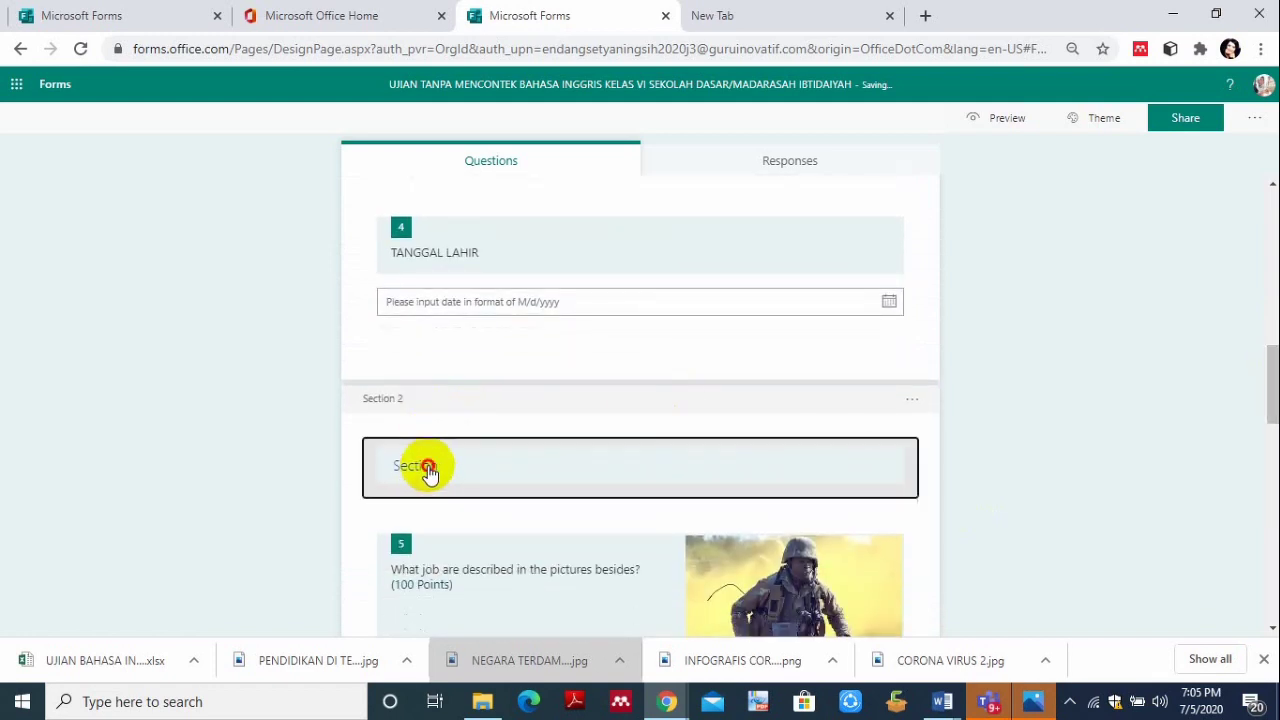
type("SOAL")
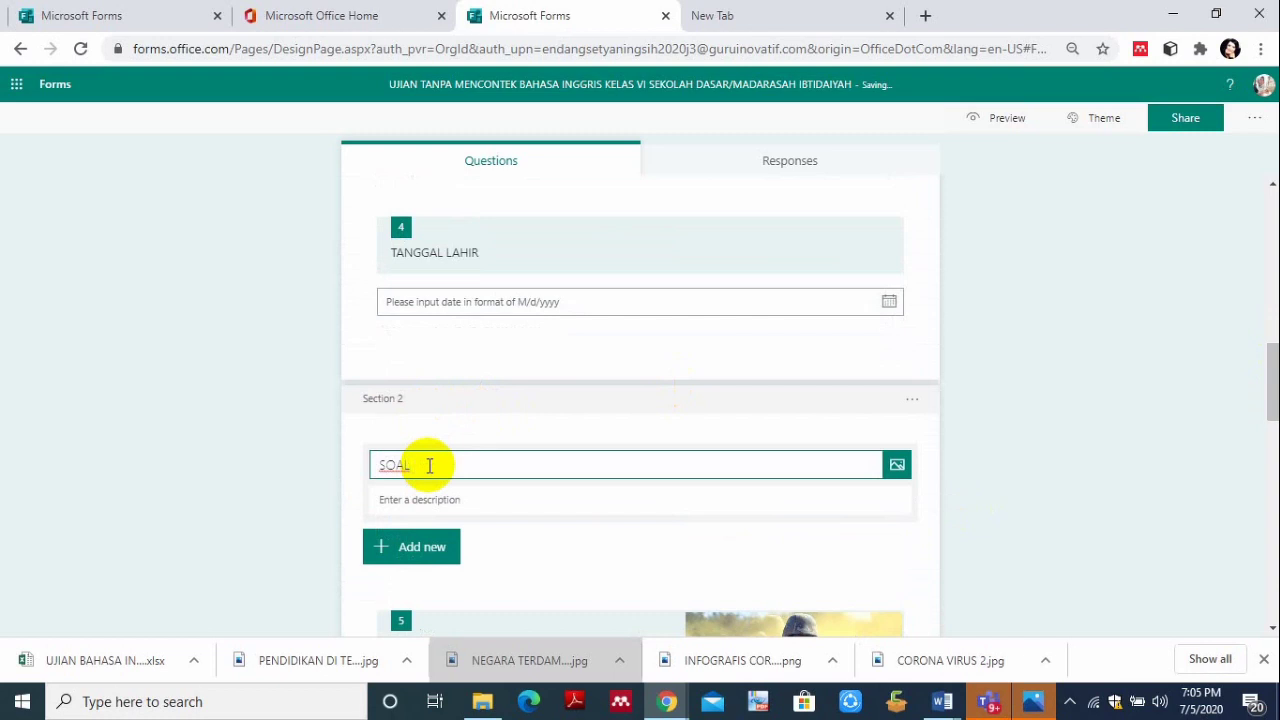
type(" PILIHAN GANDA")
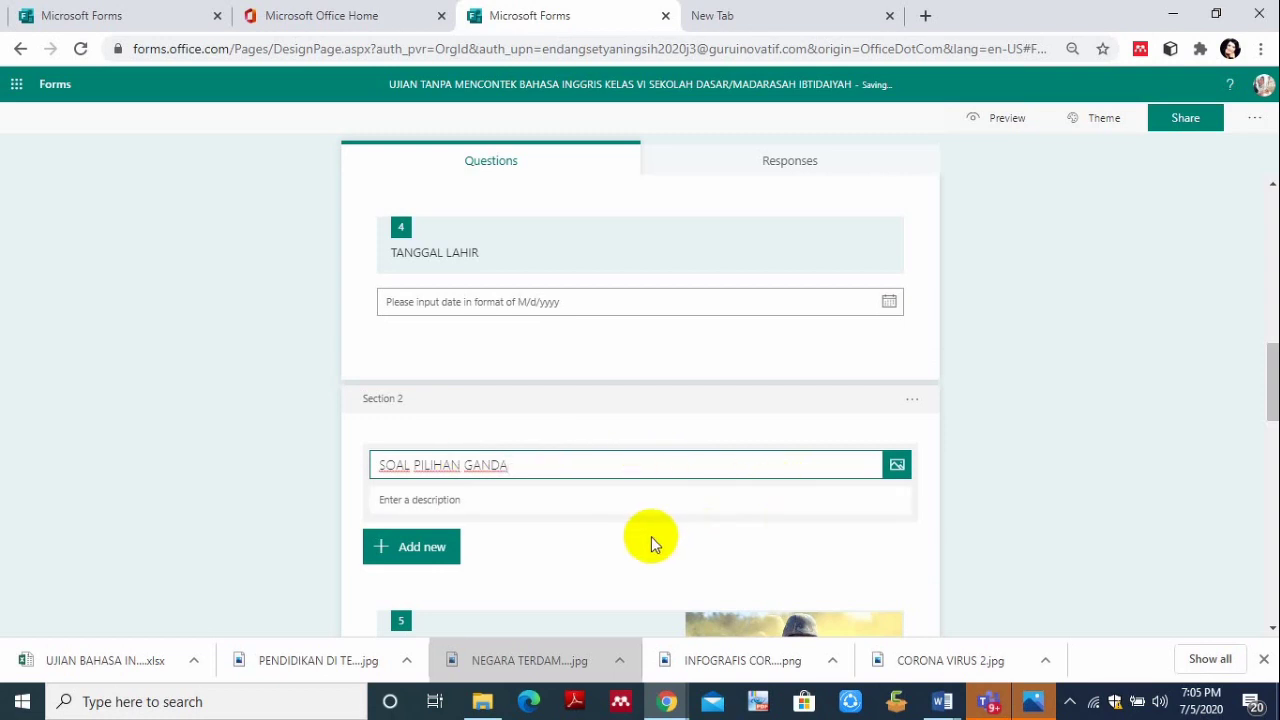
Give the "SOAL PILIHAN GANDA" section the description "KERJAKAN DENGAN MEMILIH JAWABAN YANG TEPAT".
left_click(522, 502)
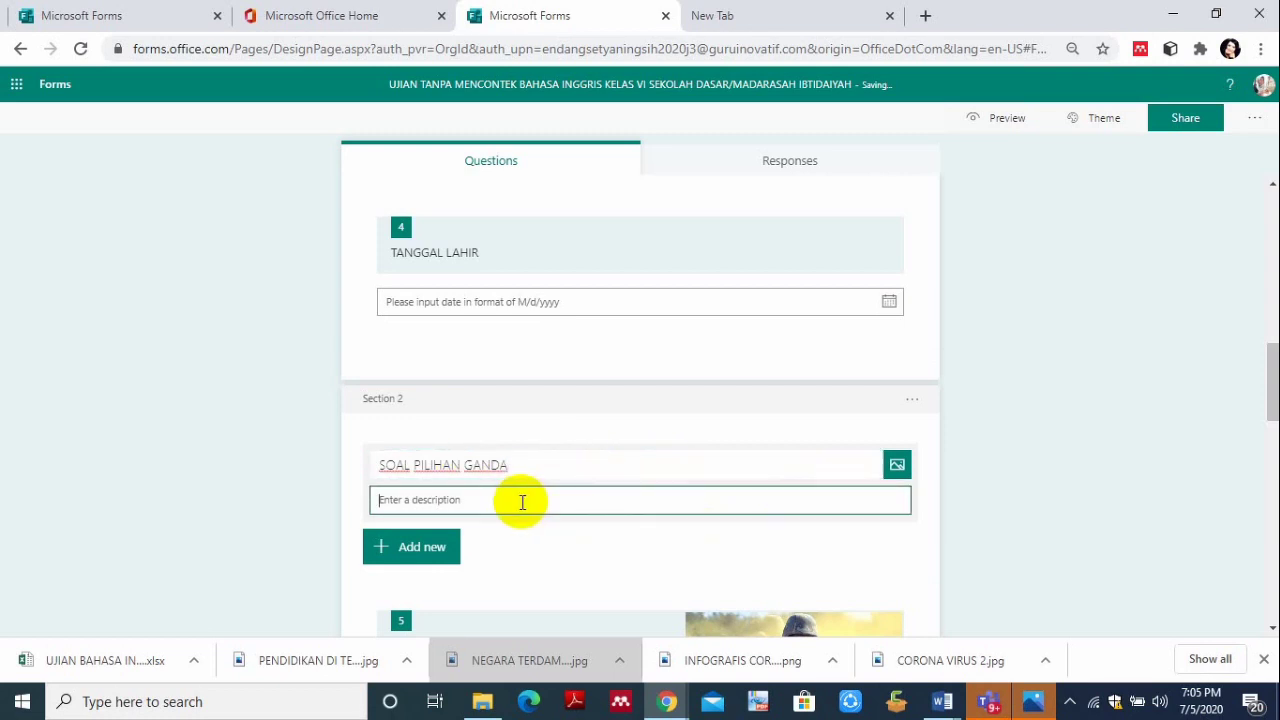
type("KERJAKA")
type("N DENGAN")
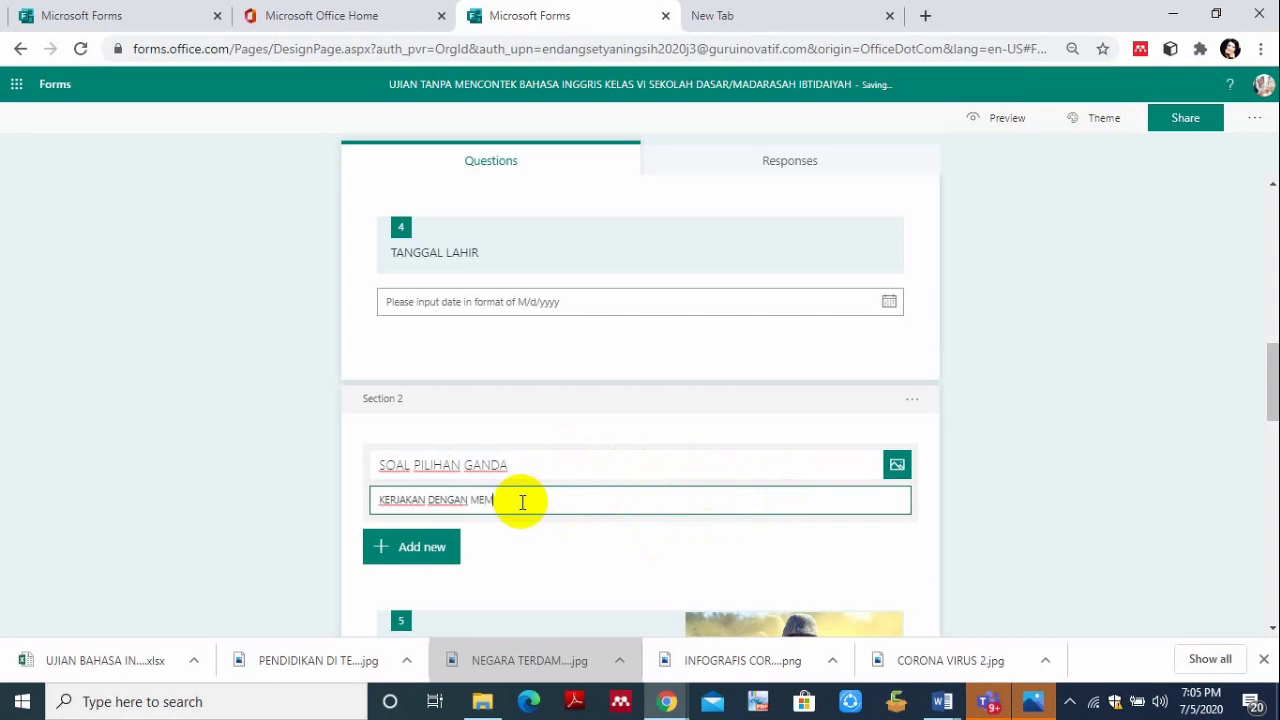
type("MEMILIH JAWABAN YANG TEPAT")
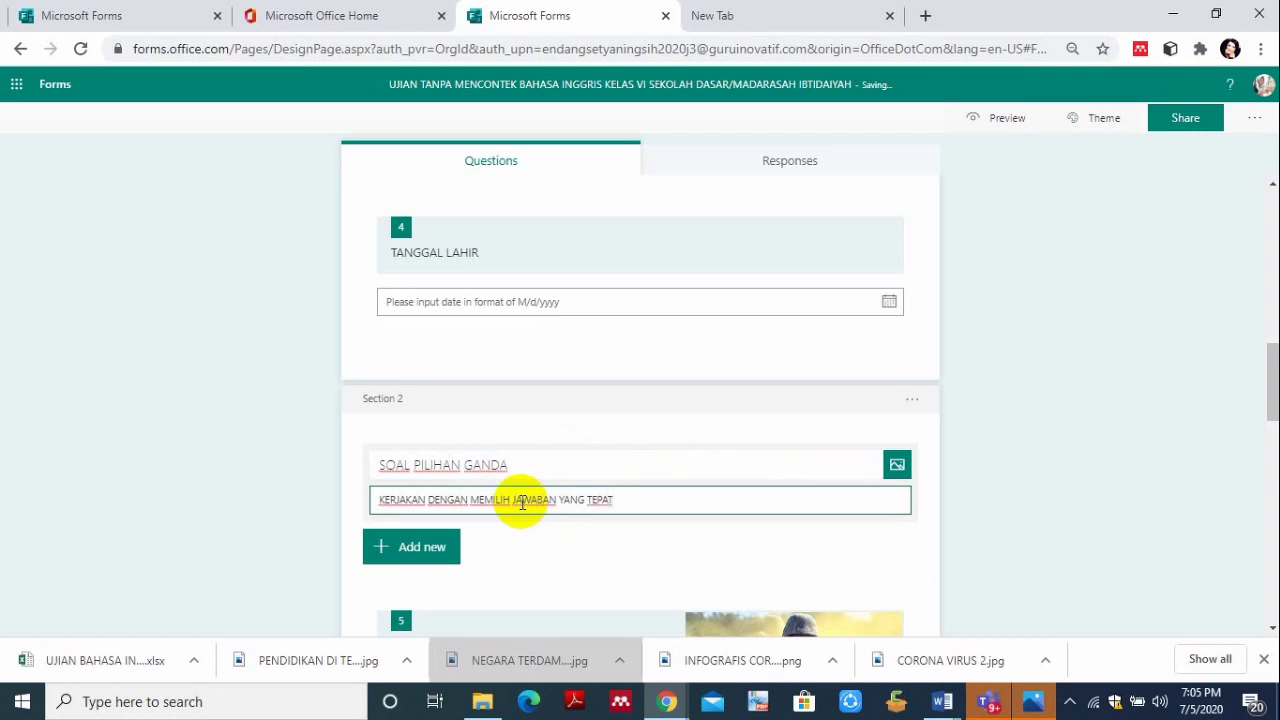
left_click(598, 549)
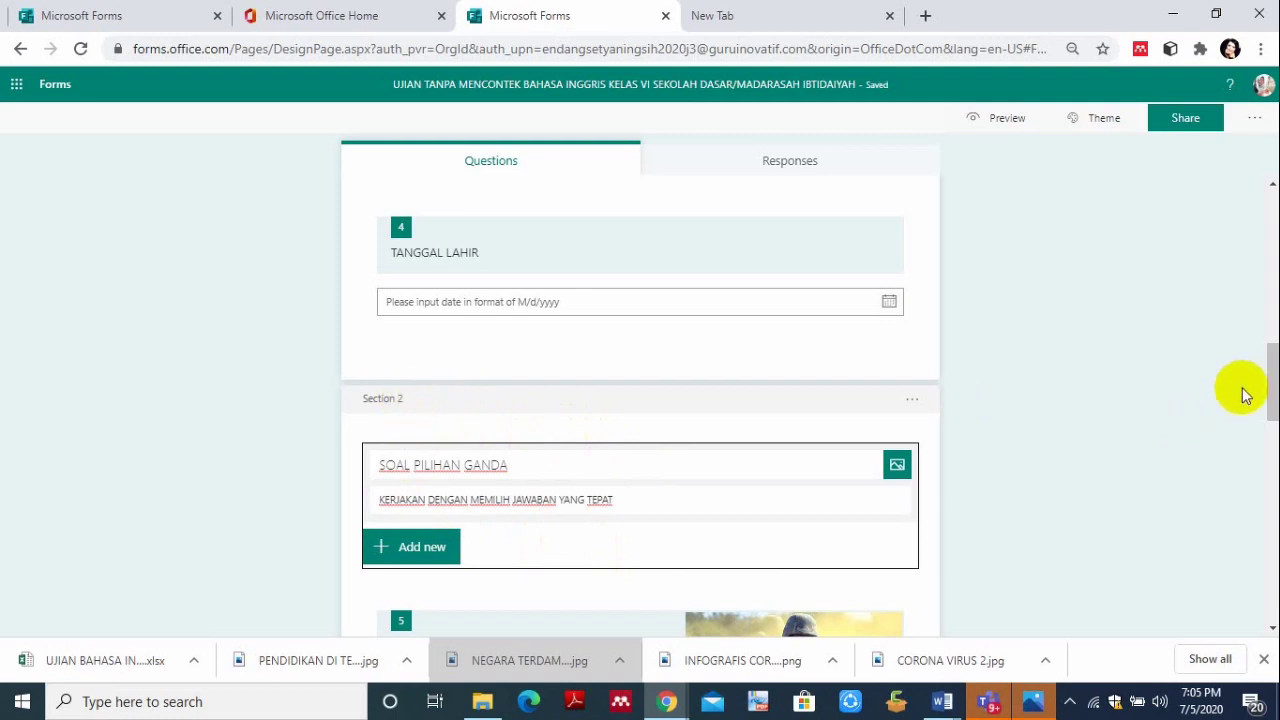
left_click_drag(1268, 375, 1270, 437)
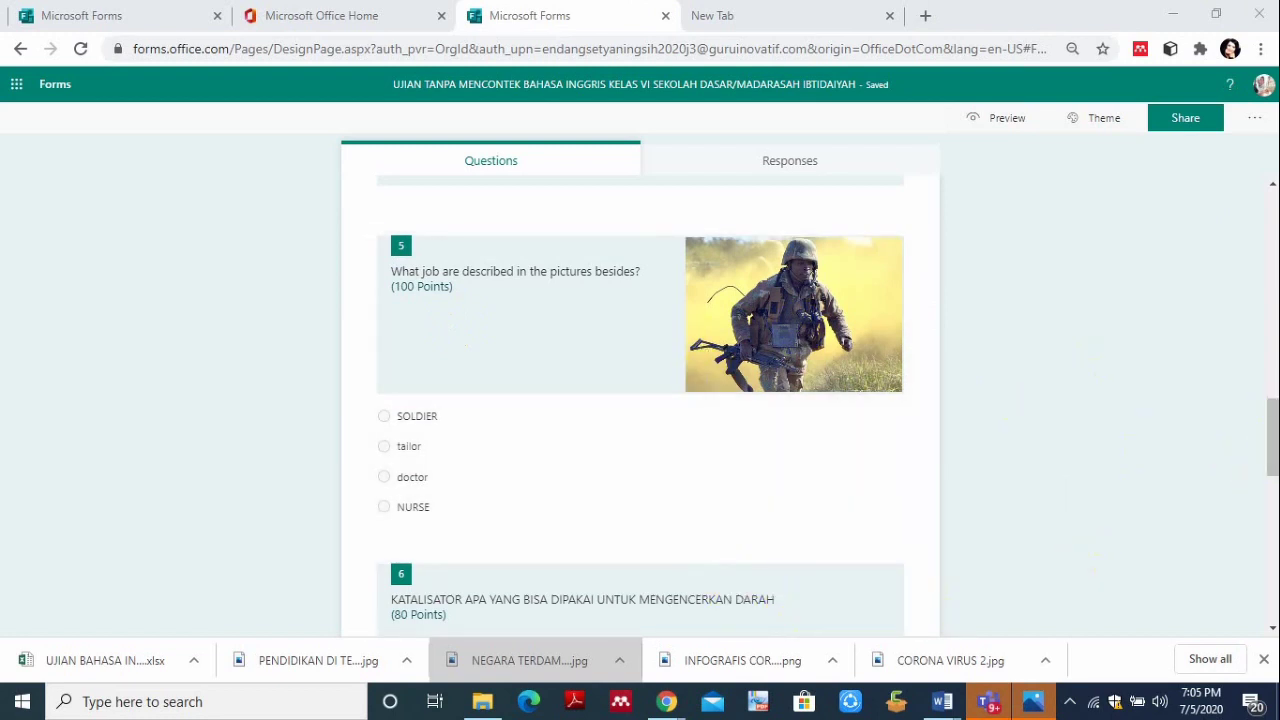
Review the "SOAL PILIHAN GANDA" section, from the soldier picture question to the questions that follow it.
left_click_drag(1268, 443, 1274, 474)
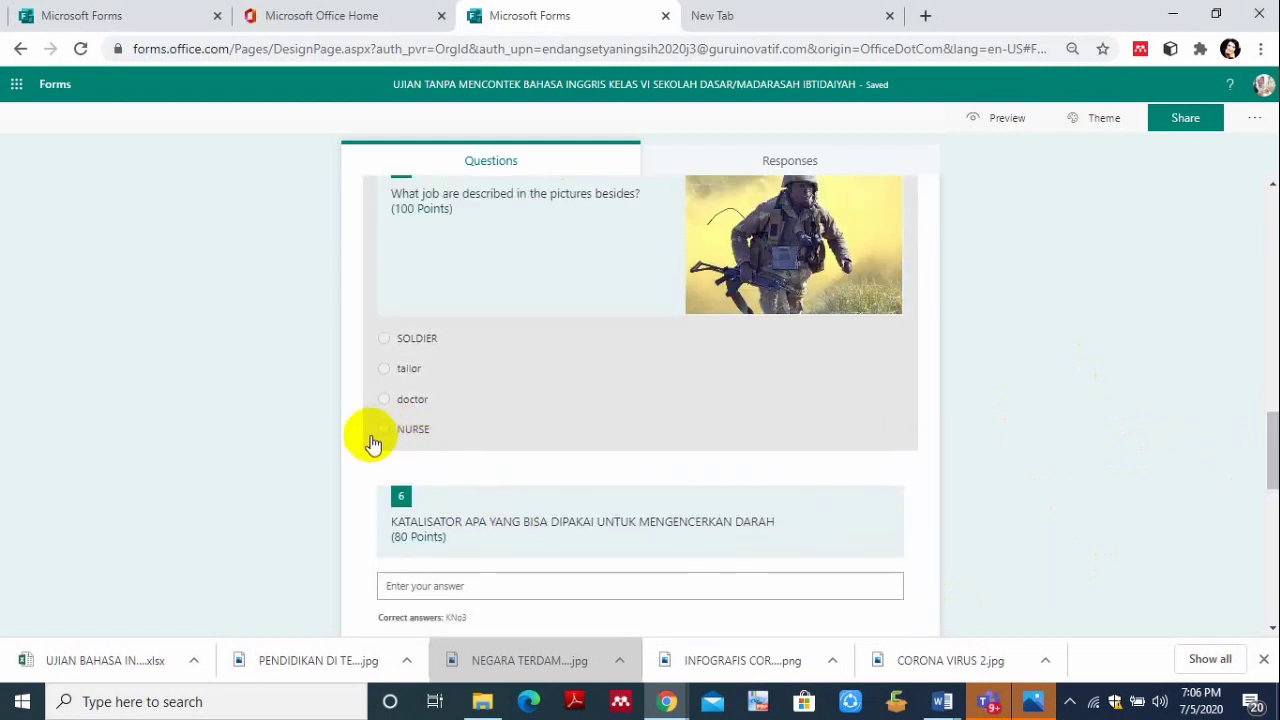
left_click(368, 445)
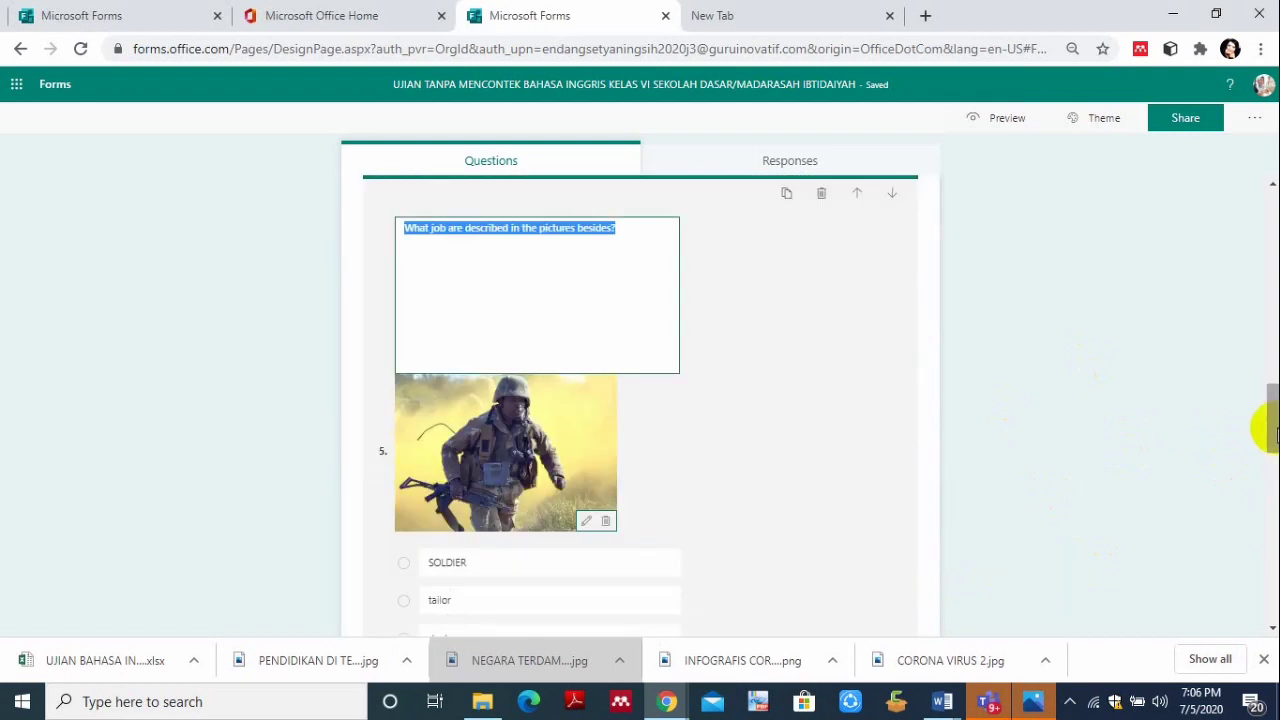
left_click_drag(1267, 430, 1272, 445)
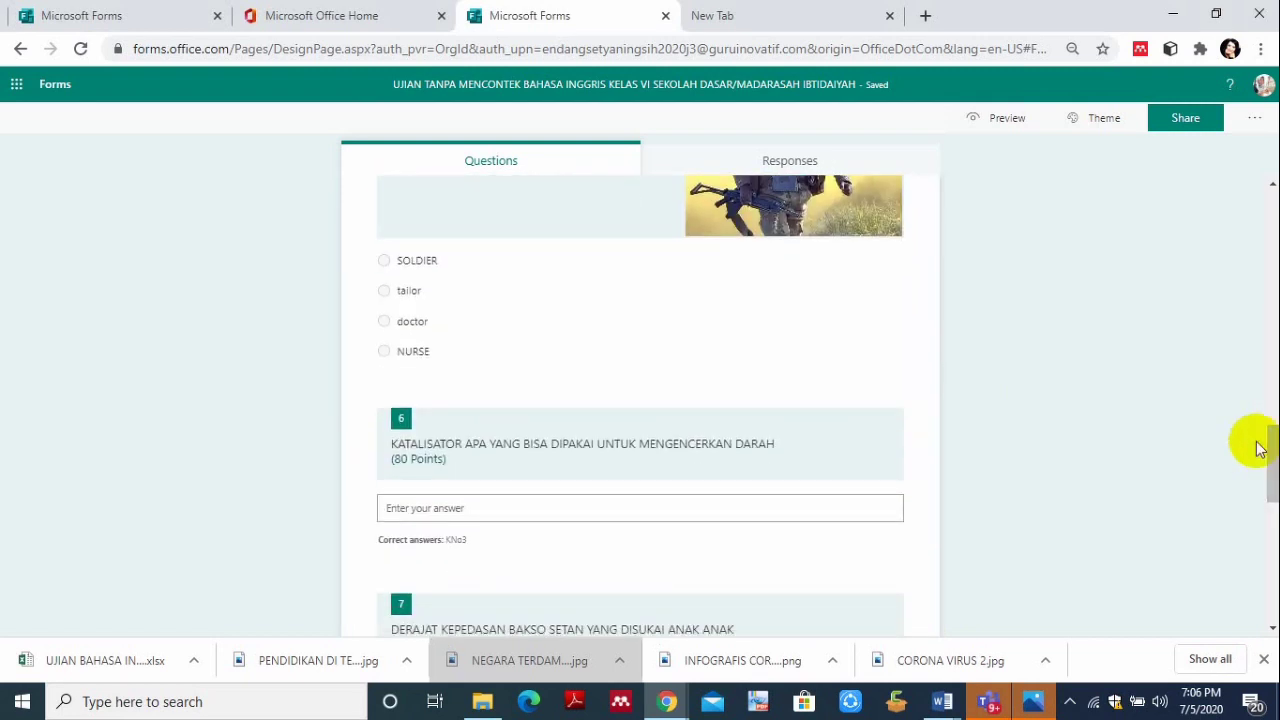
left_click(414, 365)
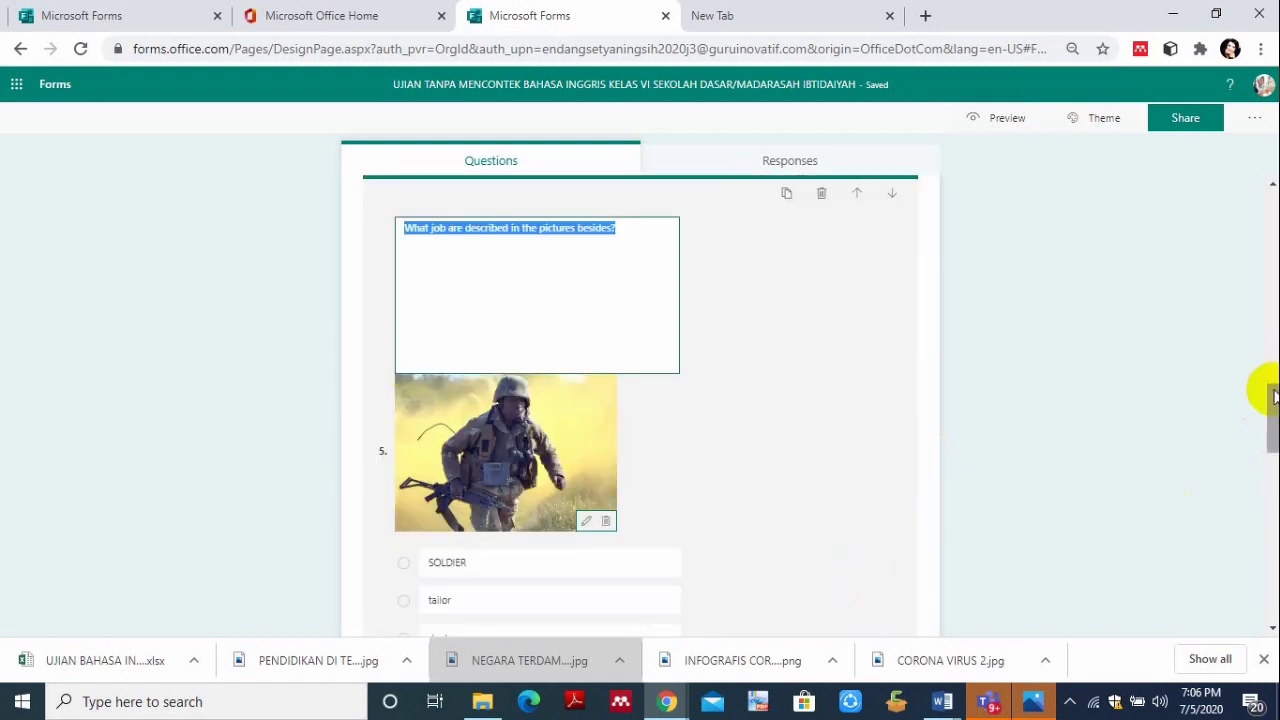
left_click_drag(1260, 391, 1264, 346)
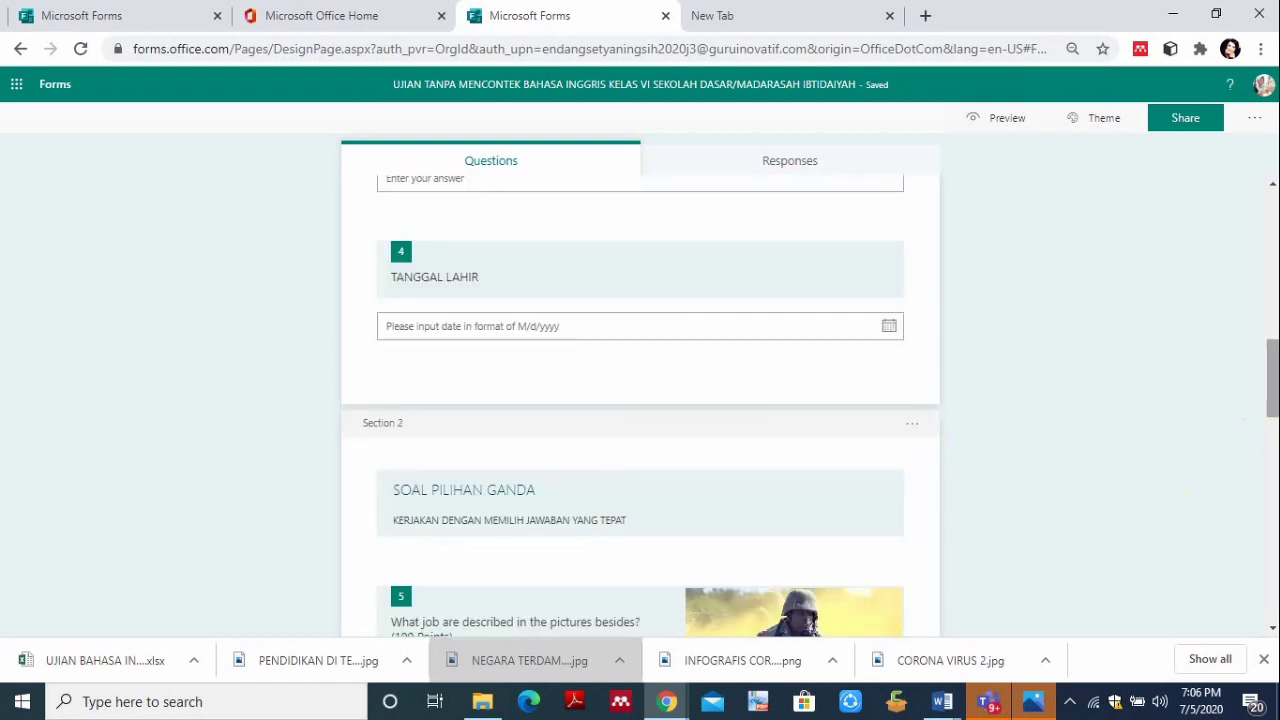
left_click(1272, 628)
scroll(1272, 628, "down", 4)
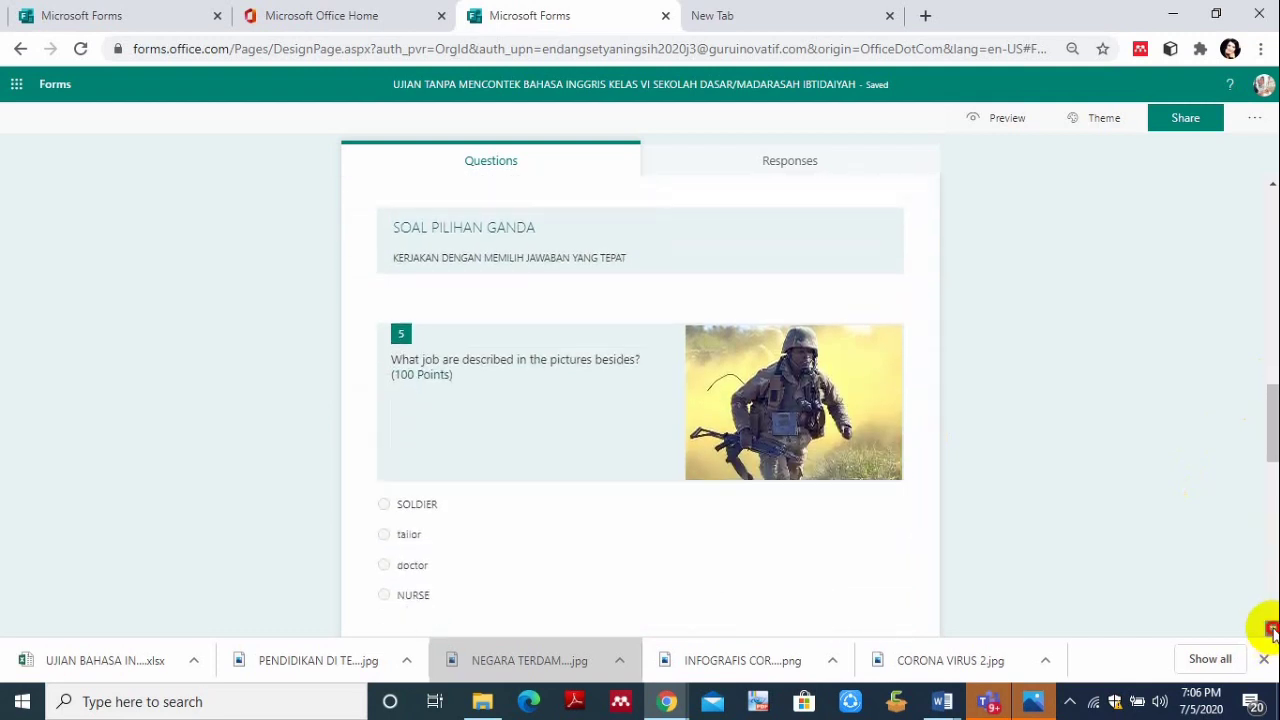
scroll(1272, 628, "down", 3)
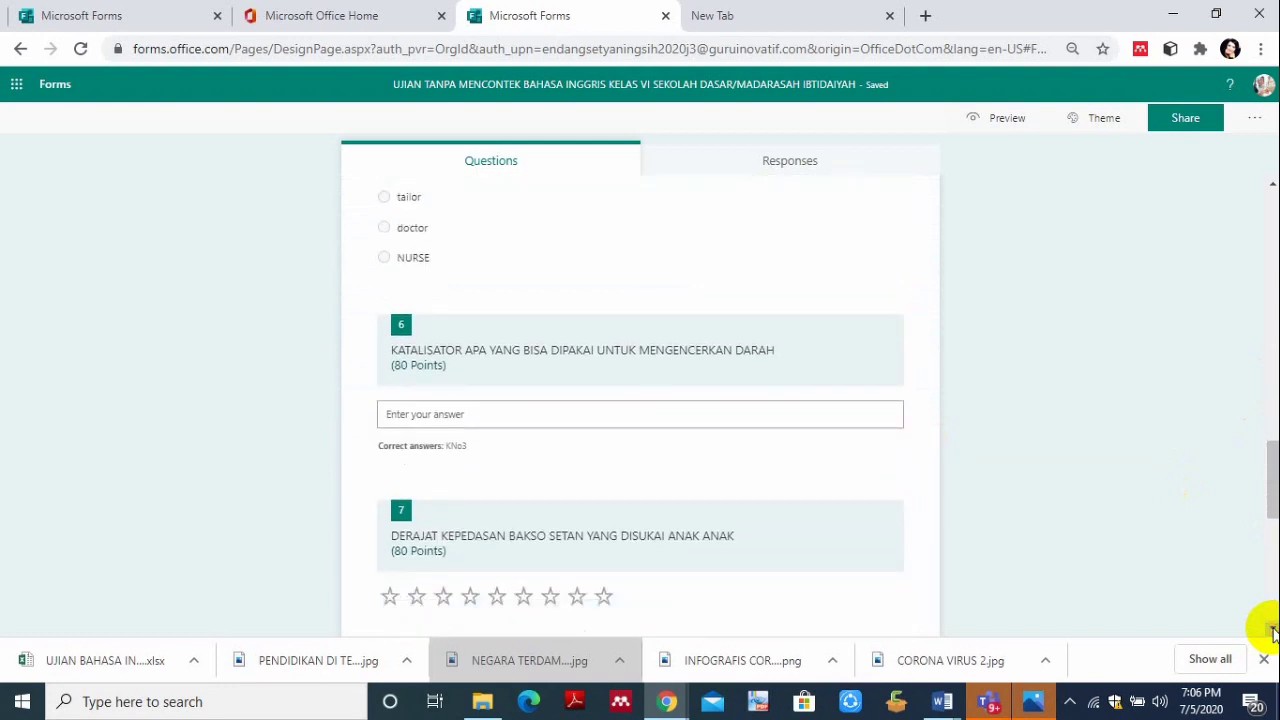
scroll(1272, 628, "down", 1)
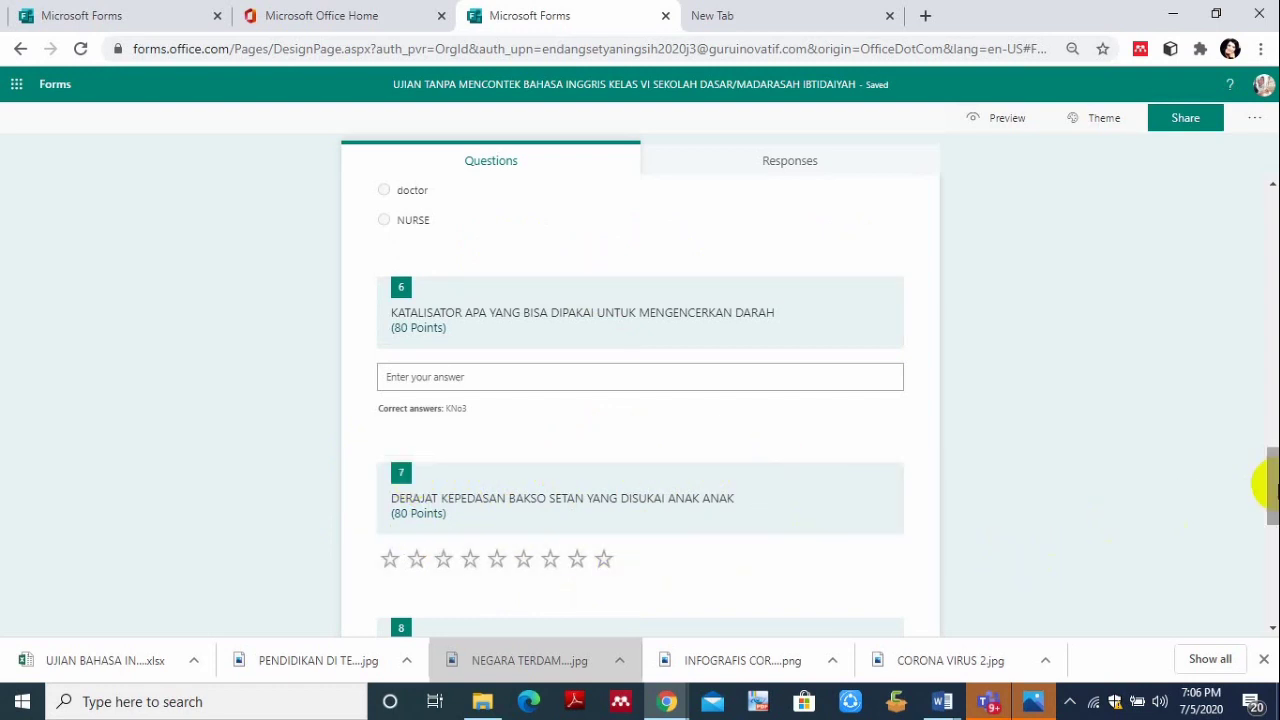
Clear the title "SOAL URAIAN SINGKAT" from the last section, after the Bill Clinton date question.
left_click_drag(1266, 488, 1275, 579)
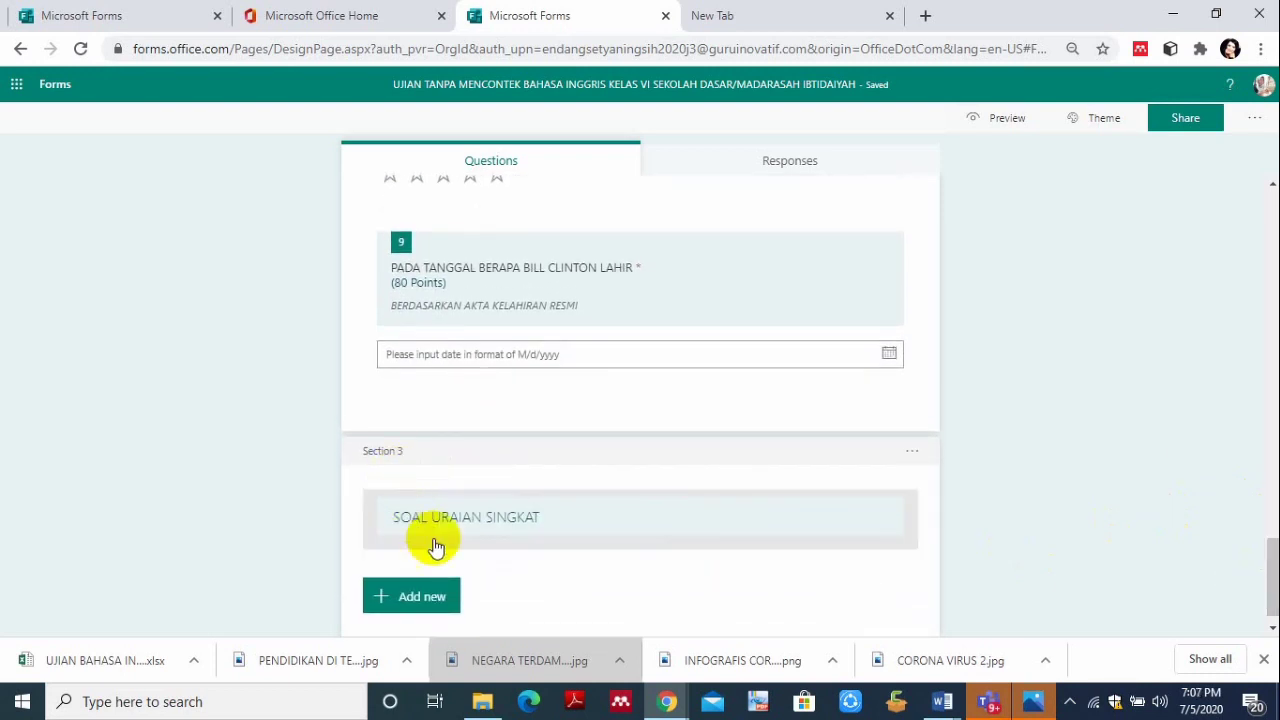
left_click(545, 512)
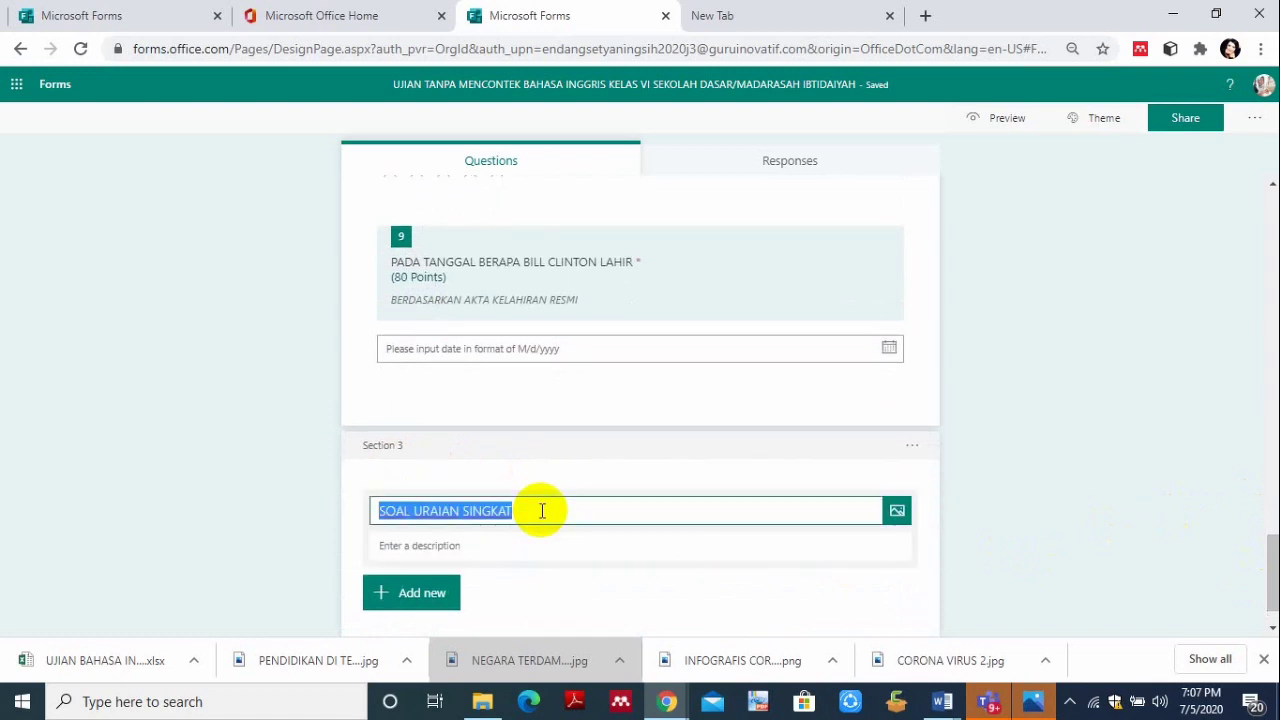
key("BackSpace")
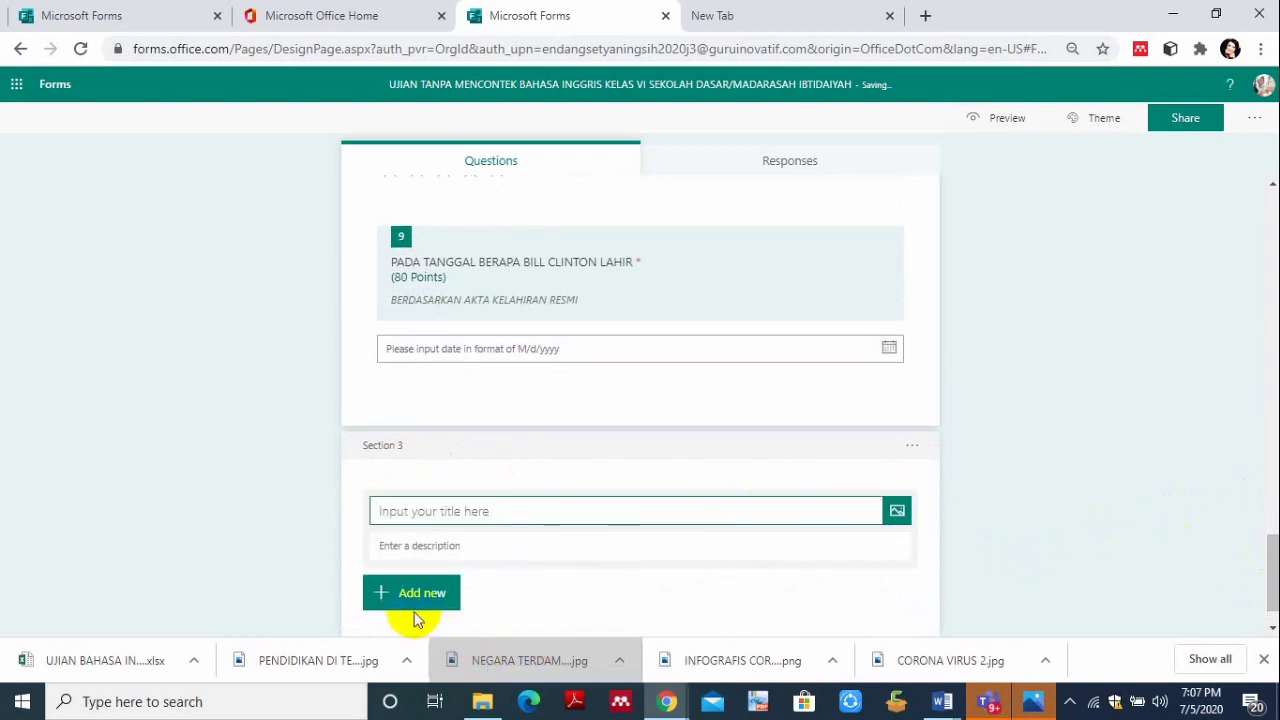
Add a Net Promoter Score question to the last section of the form.
left_click(372, 594)
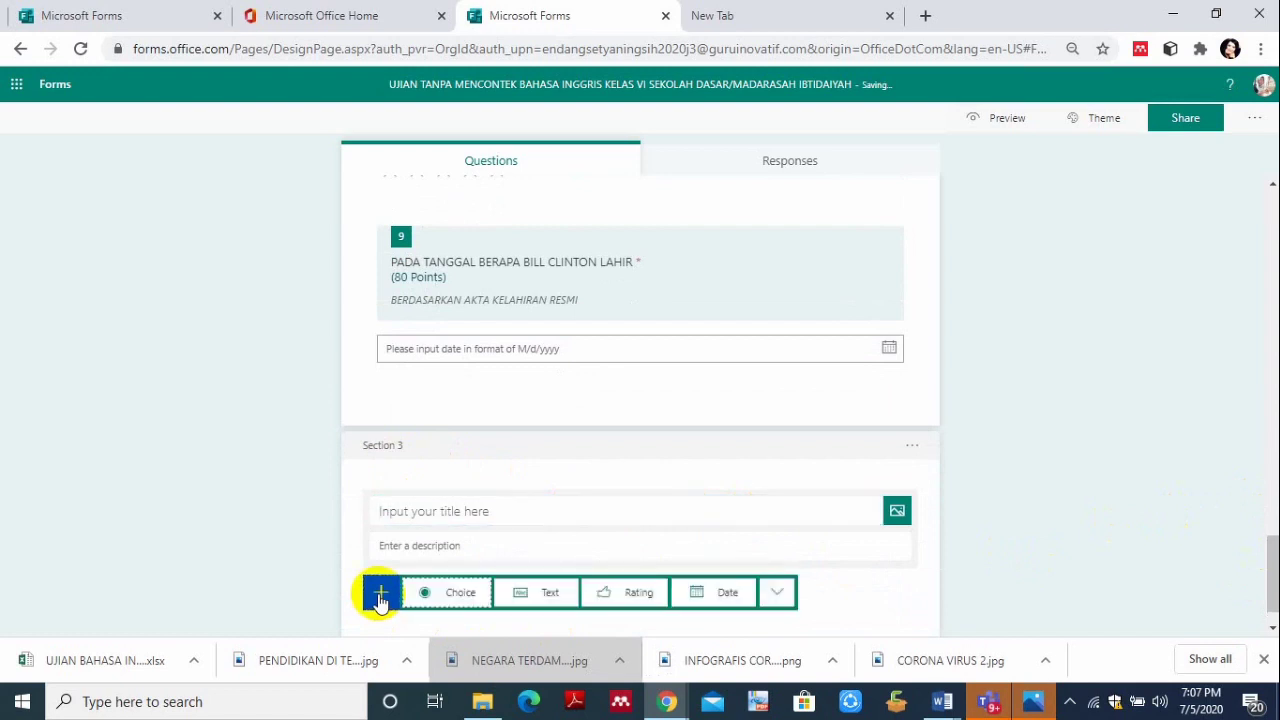
left_click(780, 592)
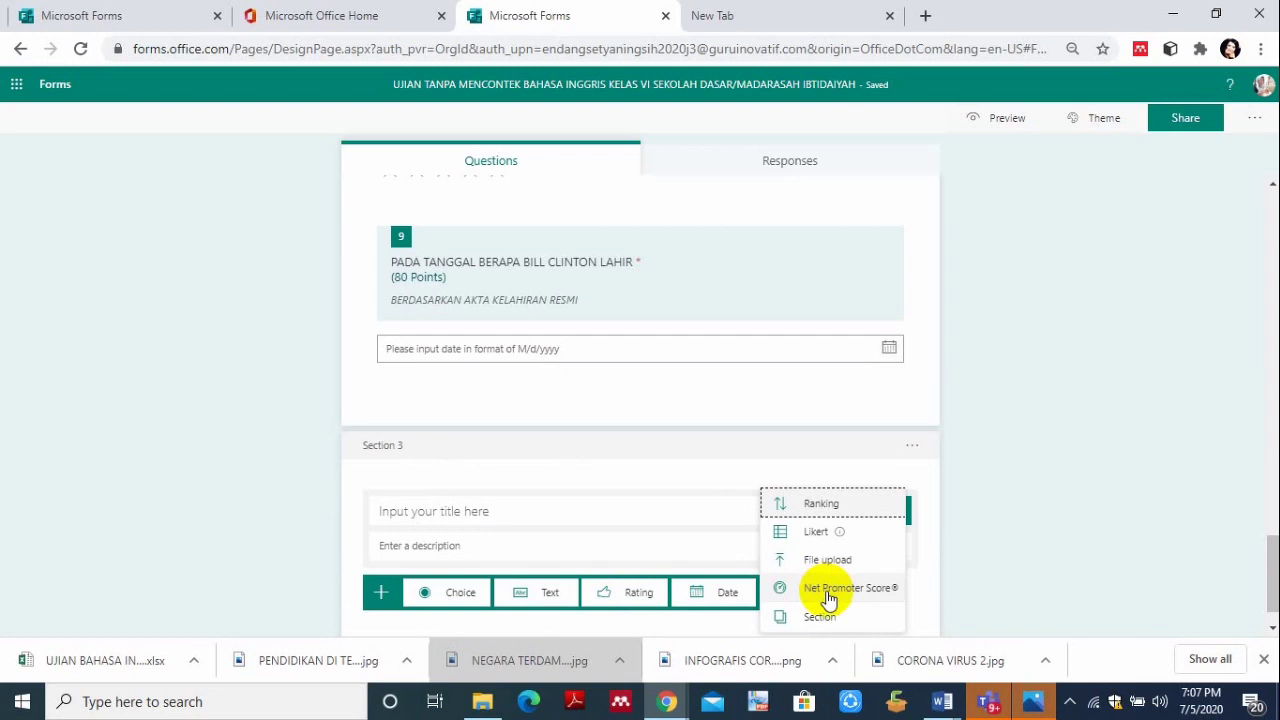
left_click(828, 592)
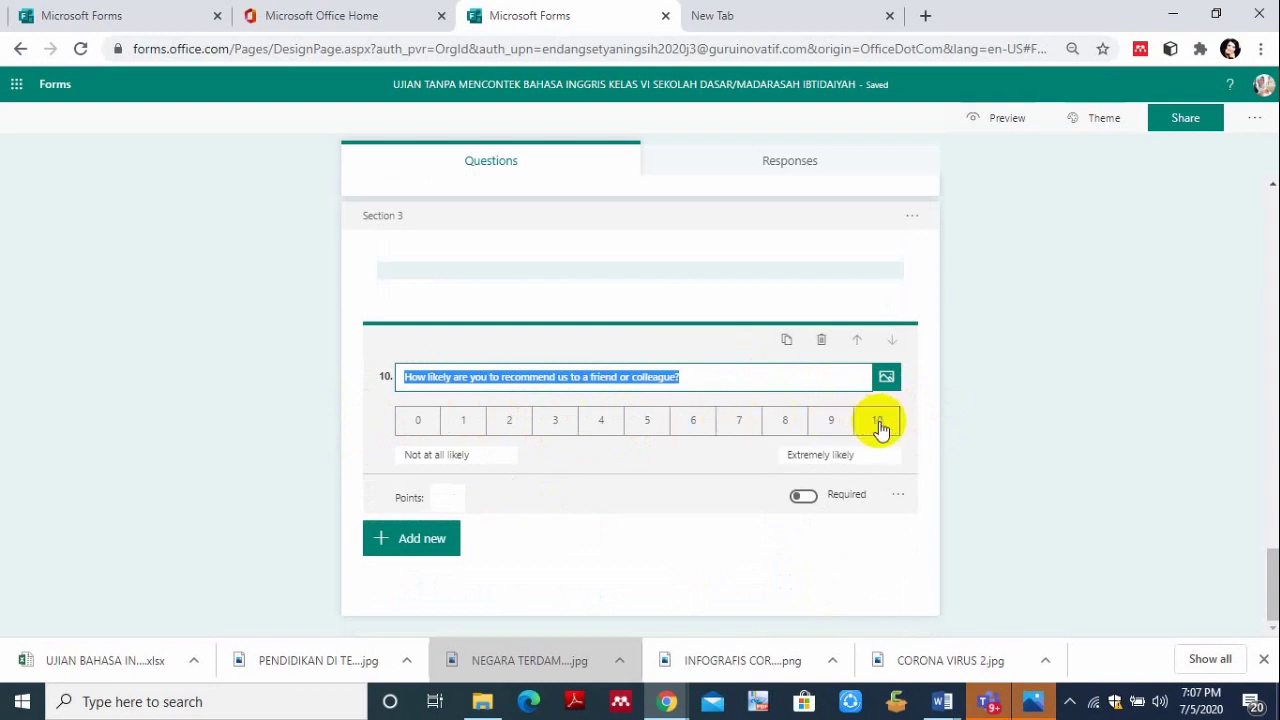
Label the low end of the Net Promoter Score scale "UN STISFACTION".
left_click(478, 452)
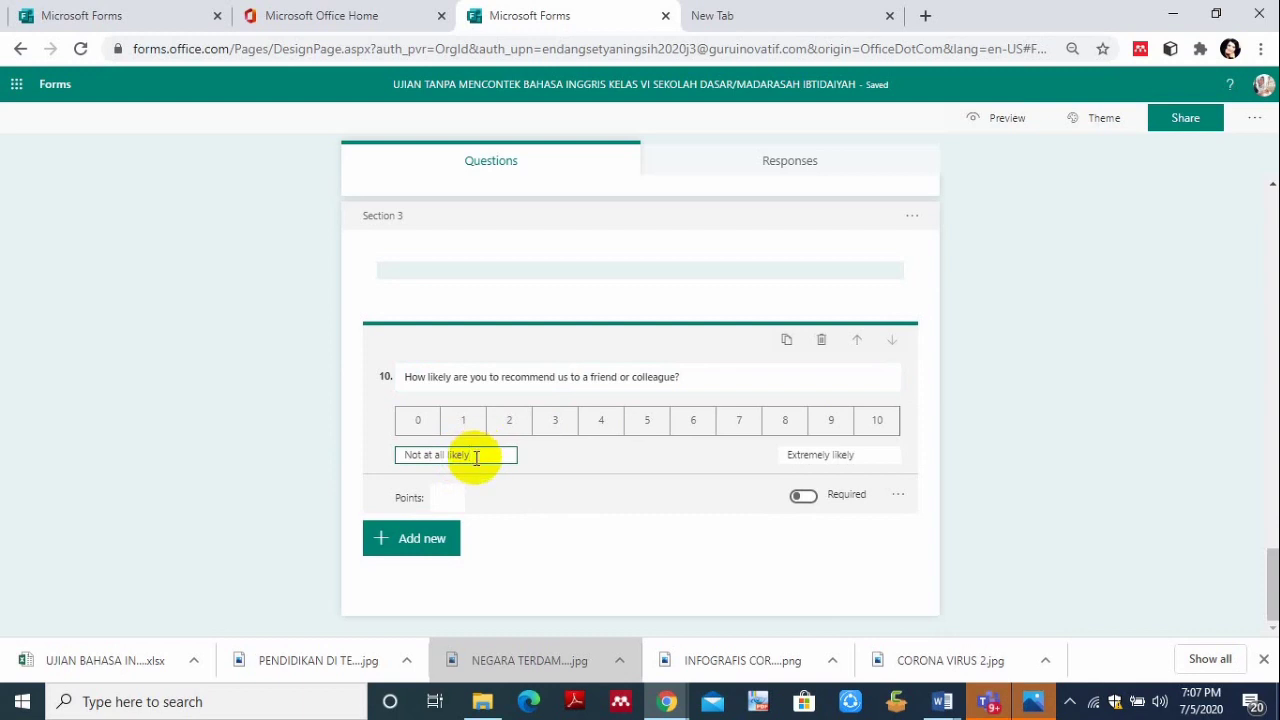
key("BackSpace")
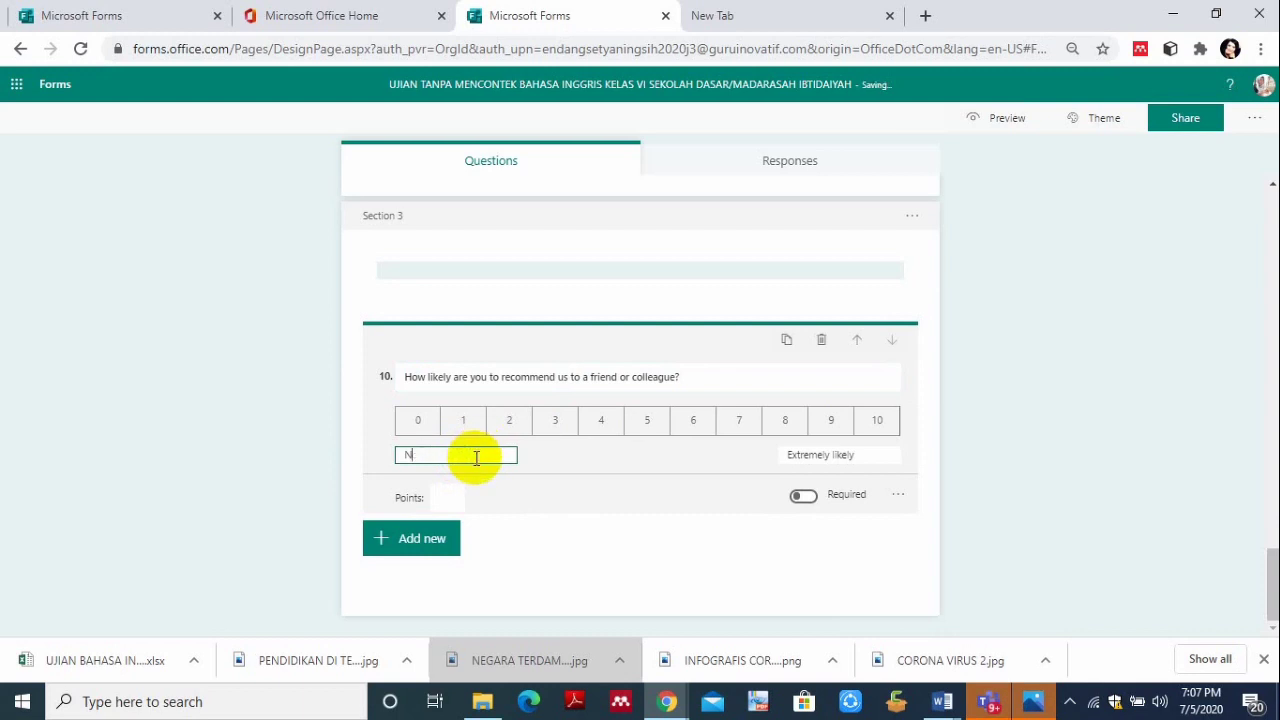
key("BackSpace")
type("UN STISFACTION")
left_click(545, 487)
Replace the low-end label of the Net Promoter Score scale with "SANGAT TIDAK PUAS".
left_click(488, 458)
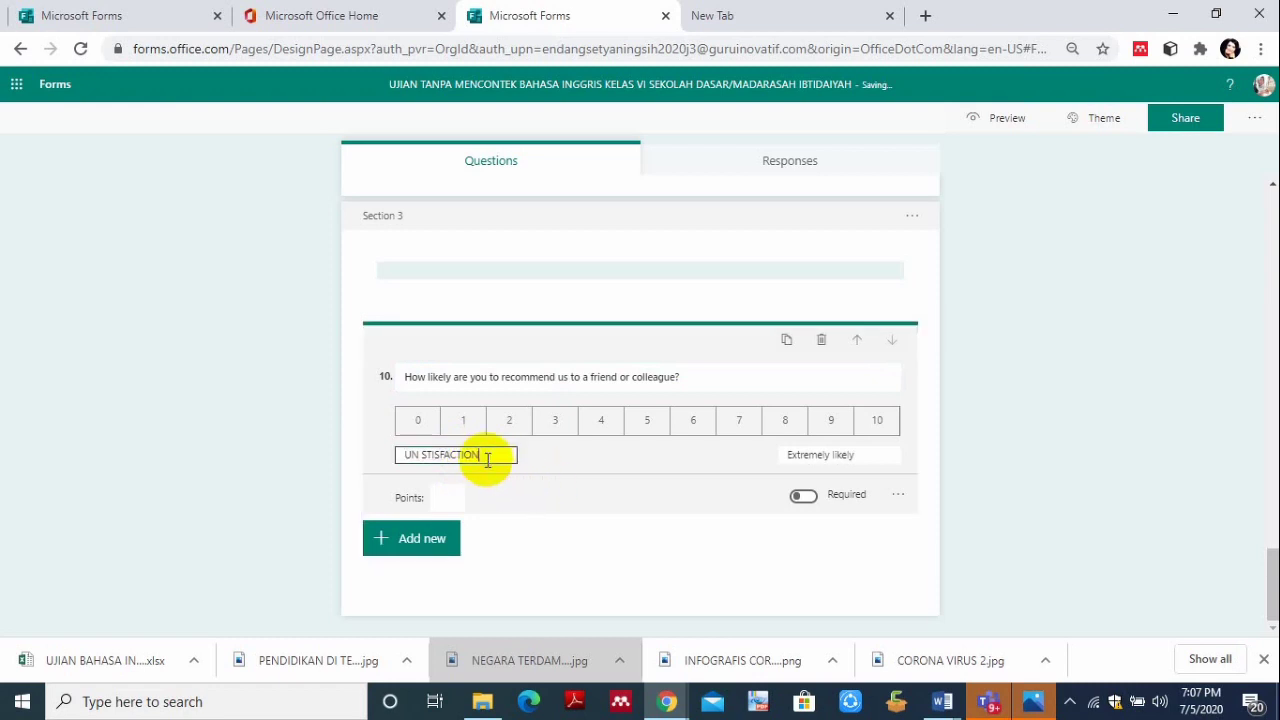
key("BackSpace")
key("BackSpace")
key("BackSpace")
key("BackSpace")
key("BackSpace")
key("BackSpace")
key("BackSpace")
key("BackSpace")
key("BackSpace")
key("BackSpace")
key("BackSpace")
type("SANGAT TIDAK PUAS")
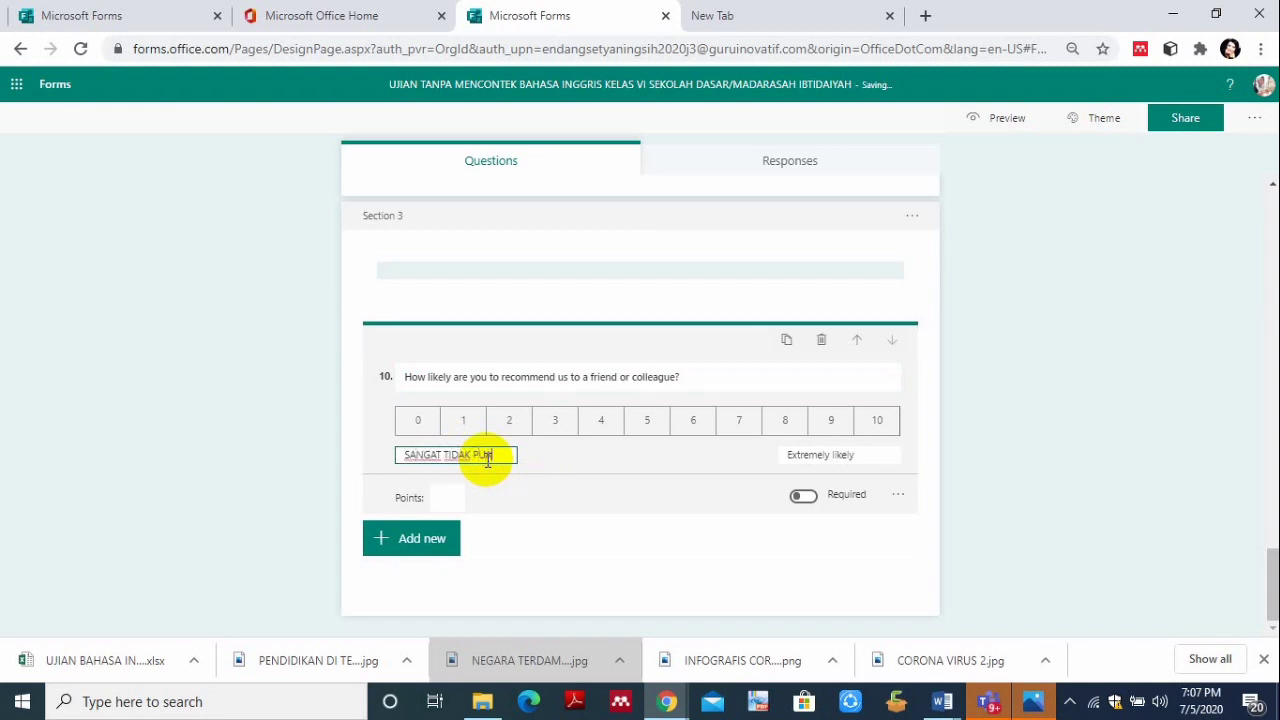
Replace the high-end label of the Net Promoter Score scale with "SANGAT PUAS".
left_click(812, 456)
left_click(869, 460)
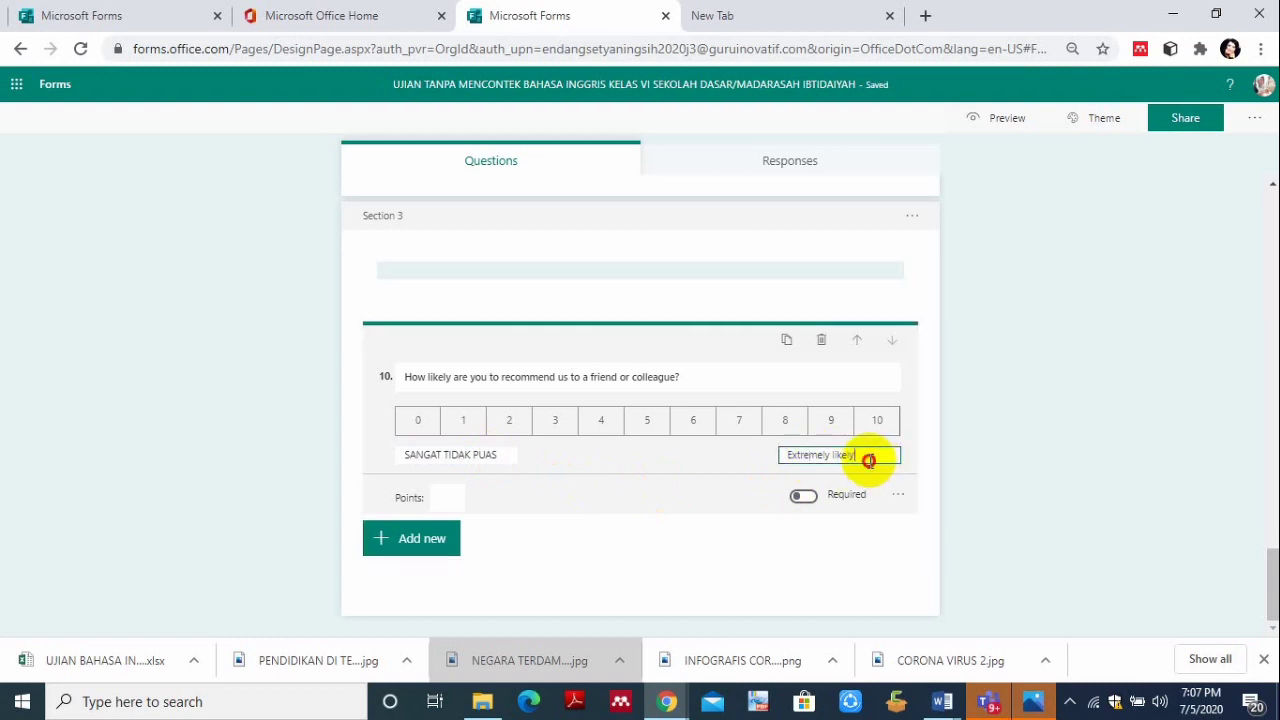
key("BackSpace")
key("BackSpace")
key("BackSpace")
key("BackSpace")
key("BackSpace")
key("BackSpace")
key("BackSpace")
key("BackSpace")
key("BackSpace")
key("BackSpace")
key("BackSpace")
key("BackSpace")
key("BackSpace")
key("BackSpace")
key("BackSpace")
key("BackSpace")
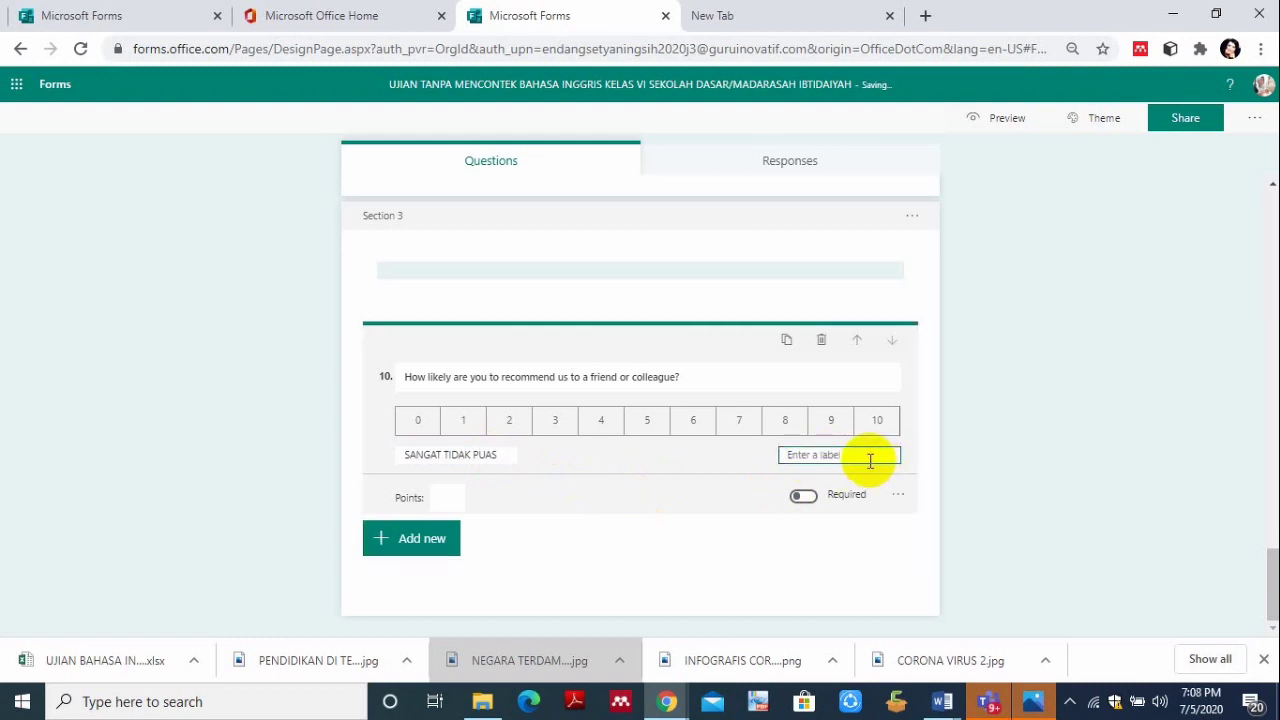
type("SANGAT PUAS")
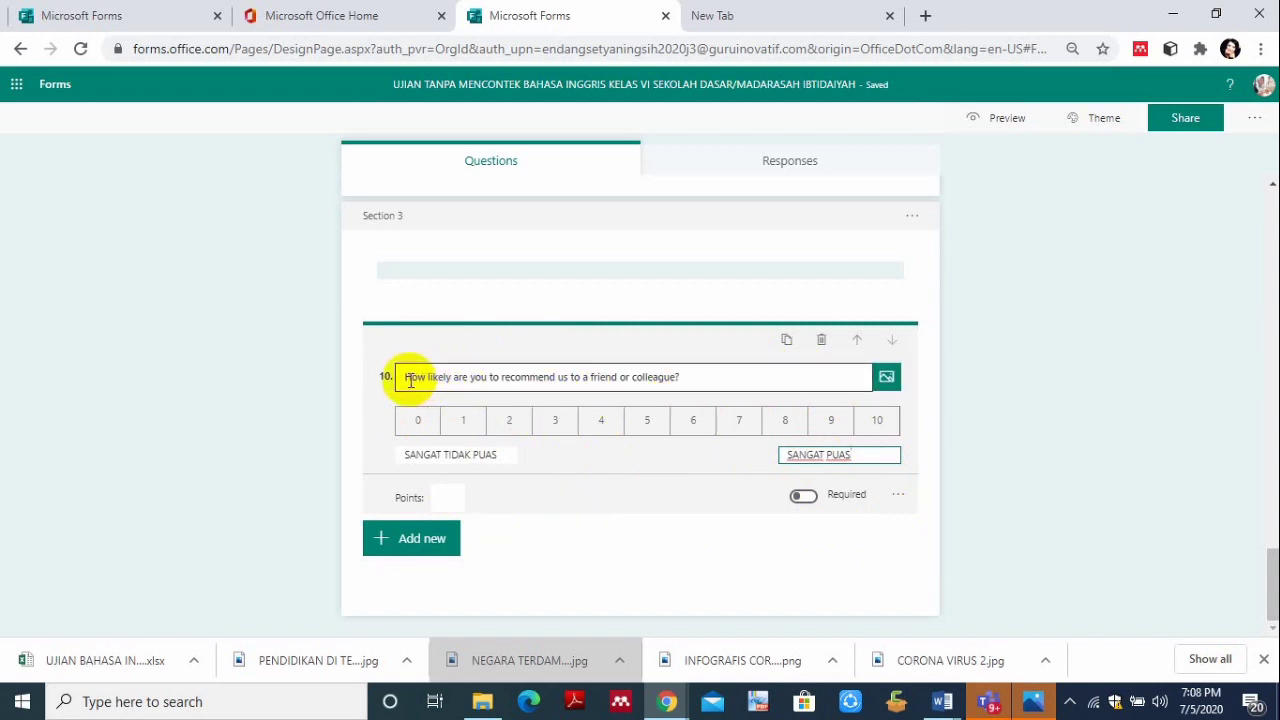
Change the Net Promoter Score question's text to "BERAPA BANYAK PEMAHAMANMU TENTANG SOAL YANG TELAH KALIAN PELAJARI".
triple_click(698, 387)
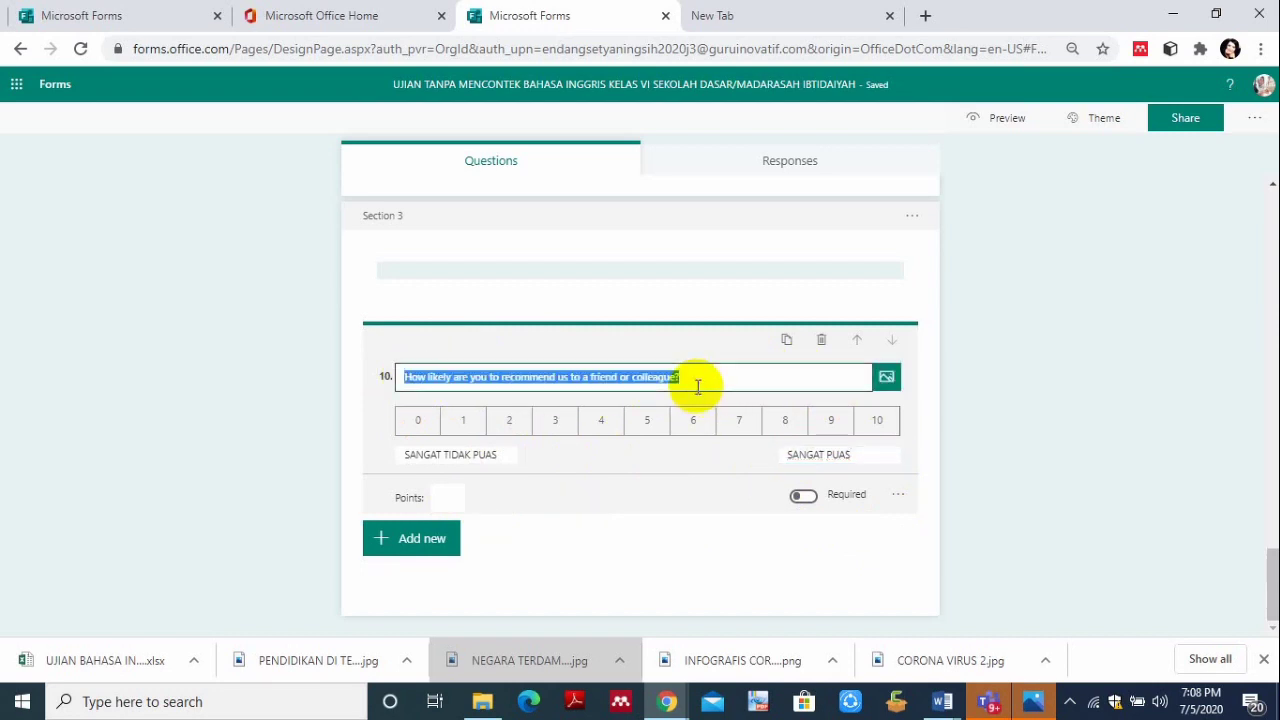
type("BER")
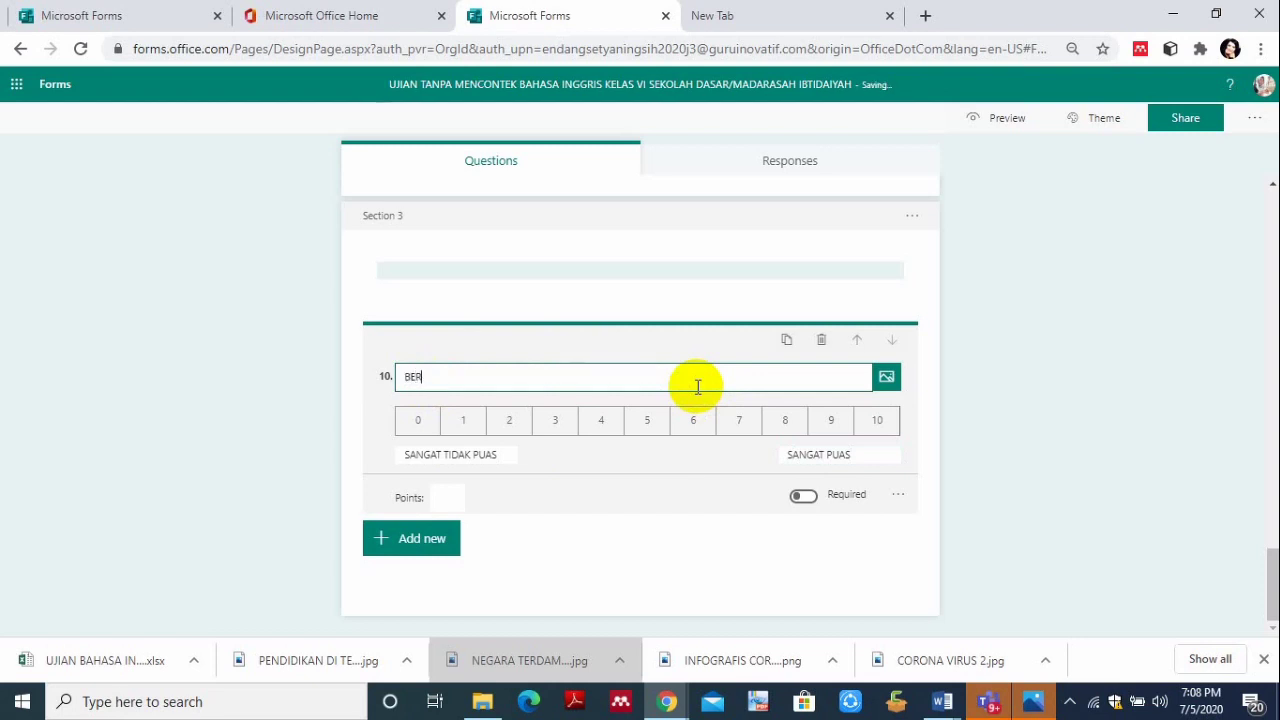
type("APA BANYAK PEMAHA")
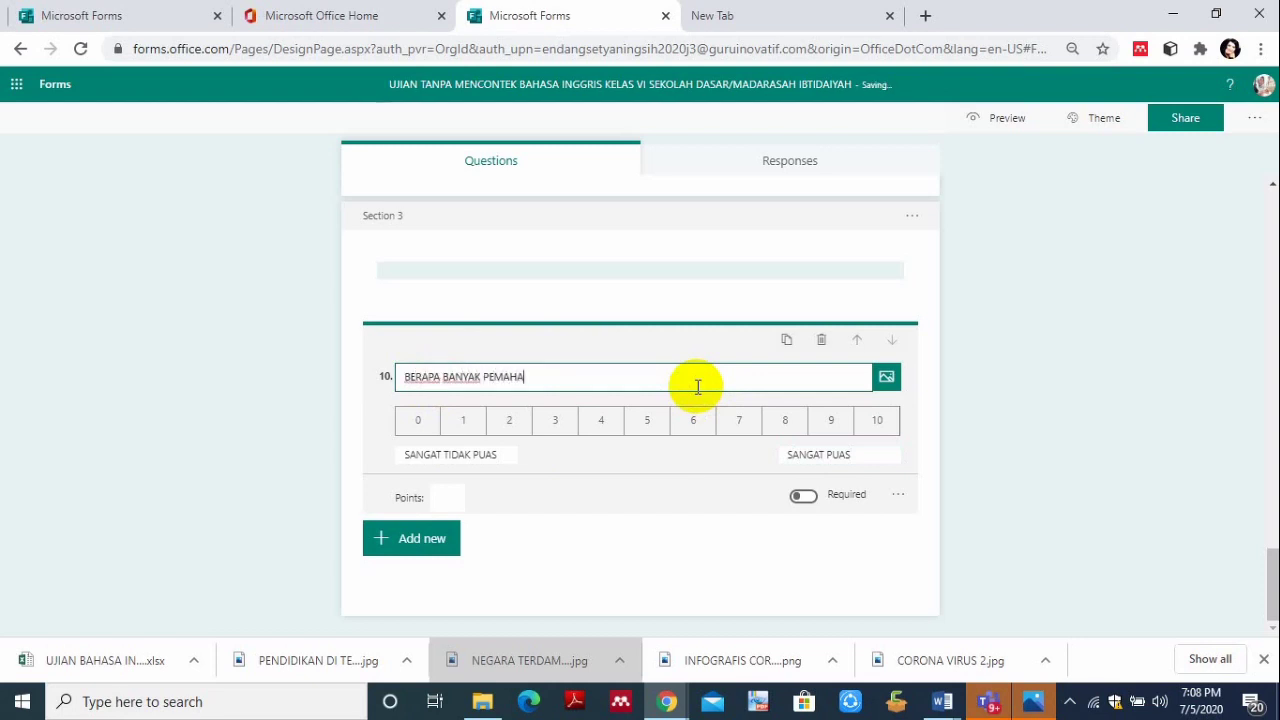
type("MANMU TENTANG ")
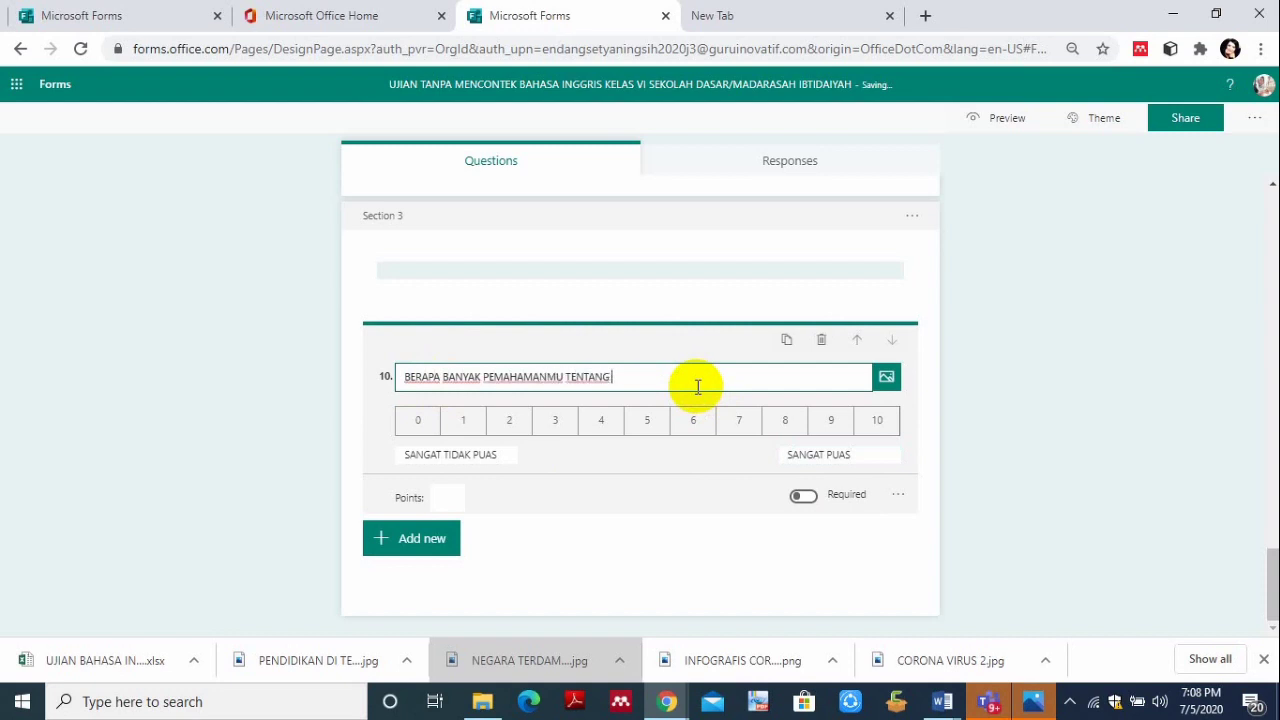
type("SOAL YANG TELAH KALI")
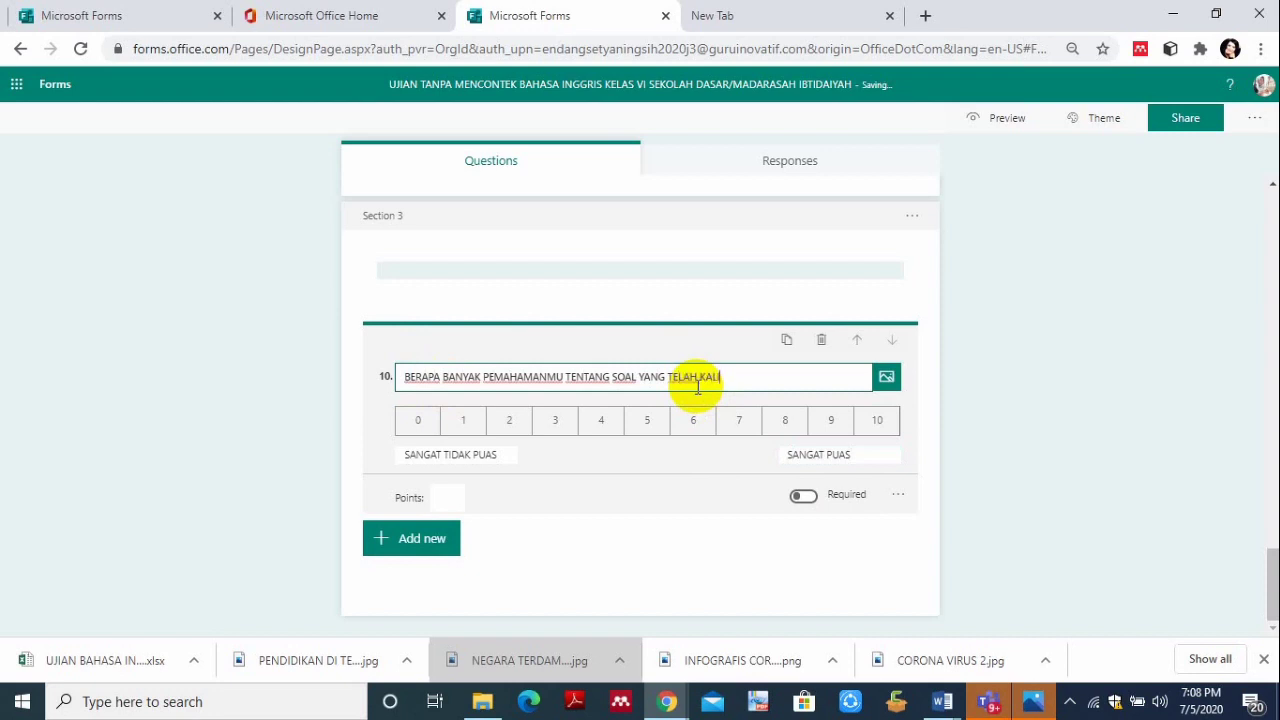
type("AN PELAJARI")
left_click(758, 378)
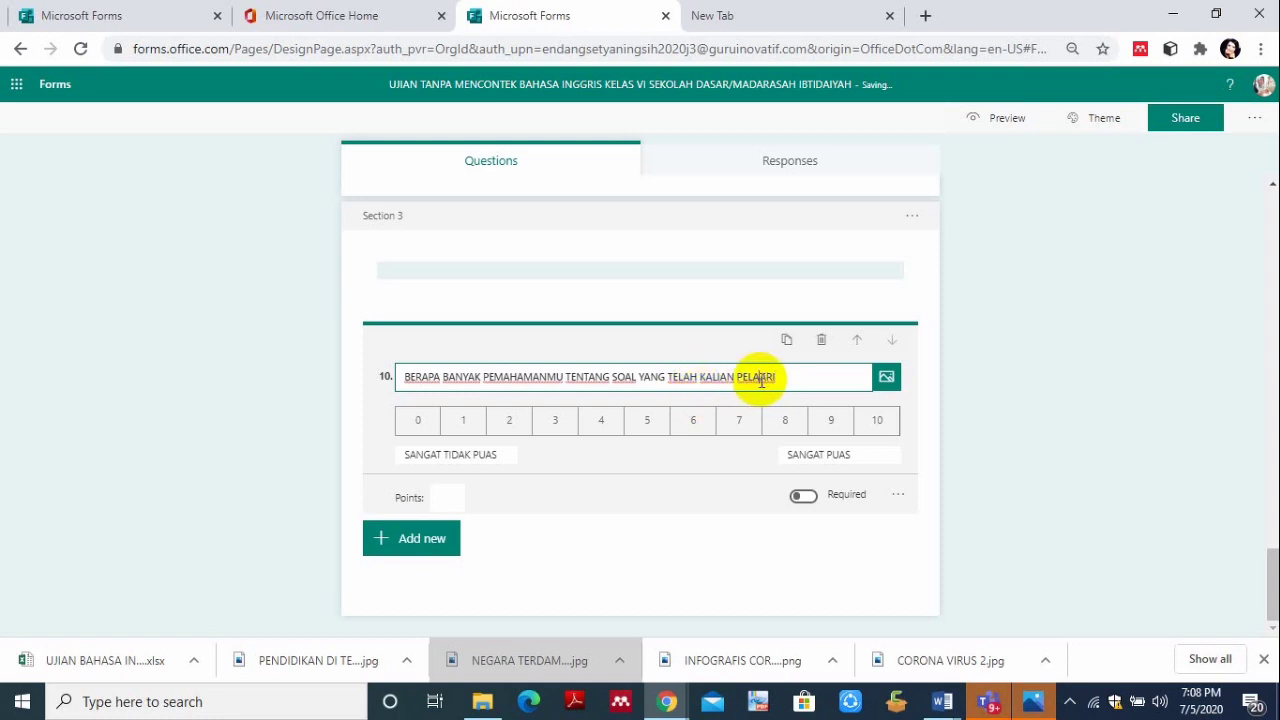
type("J")
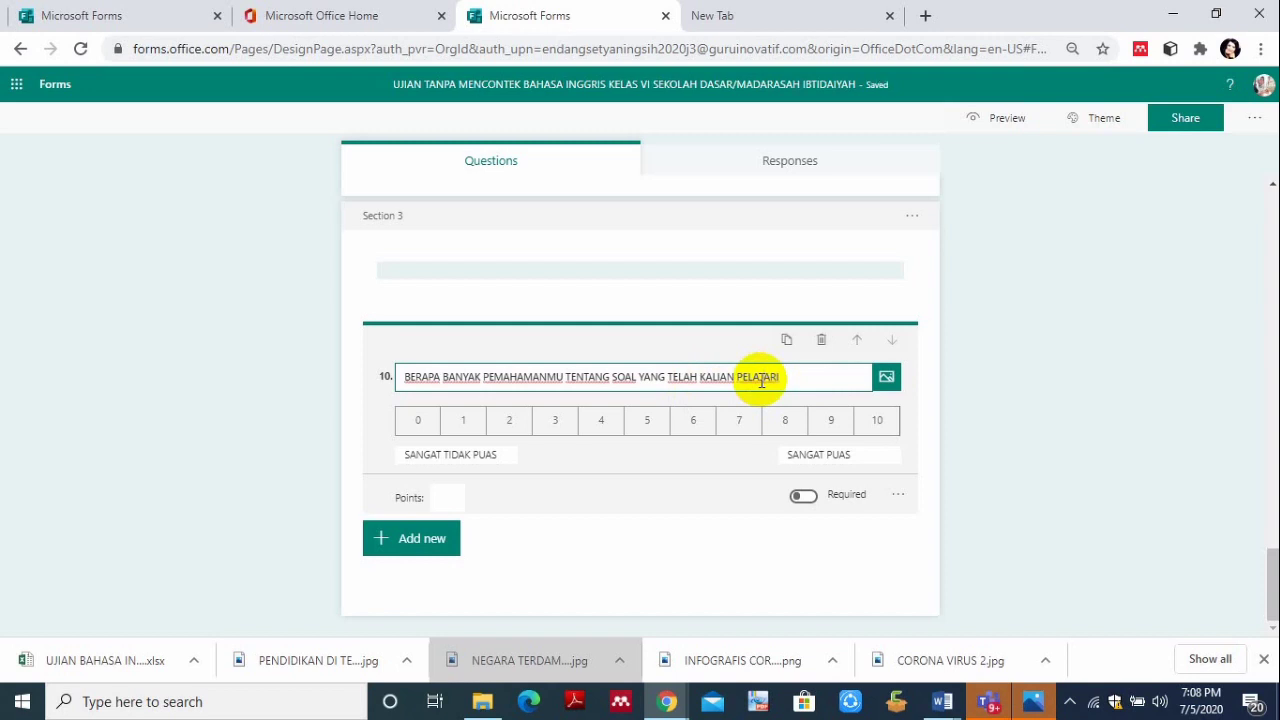
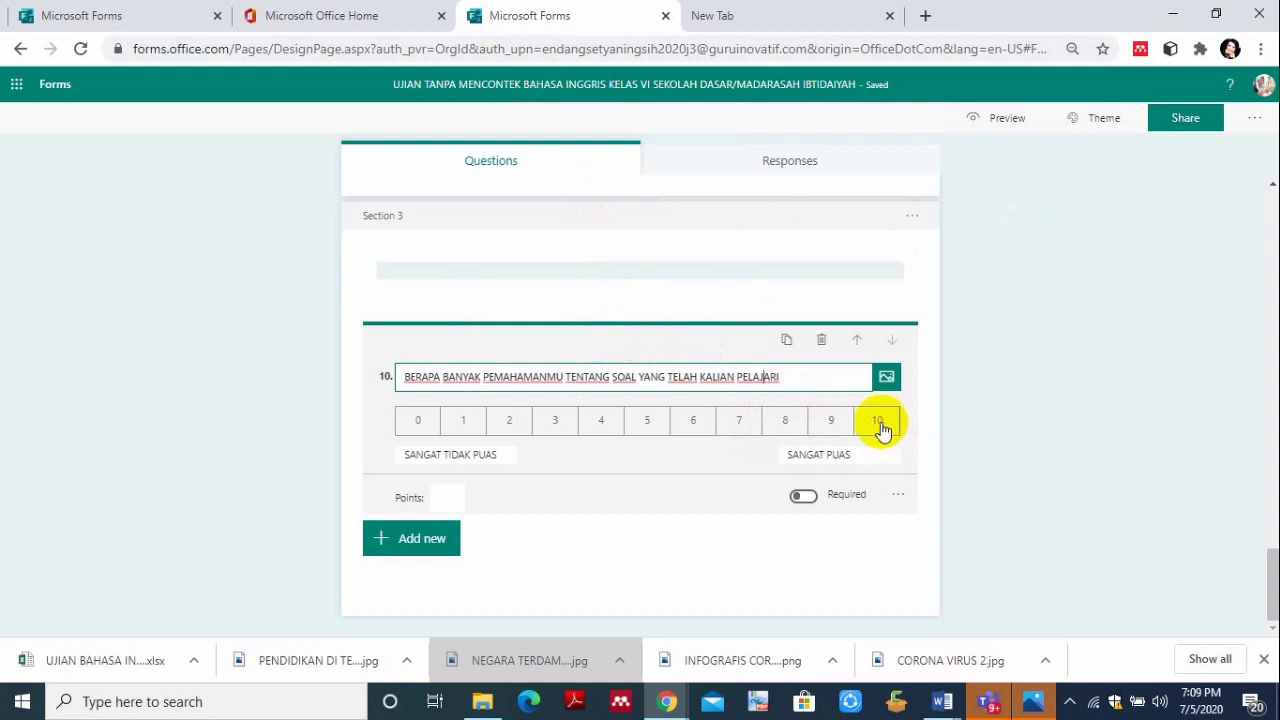
left_click(451, 495)
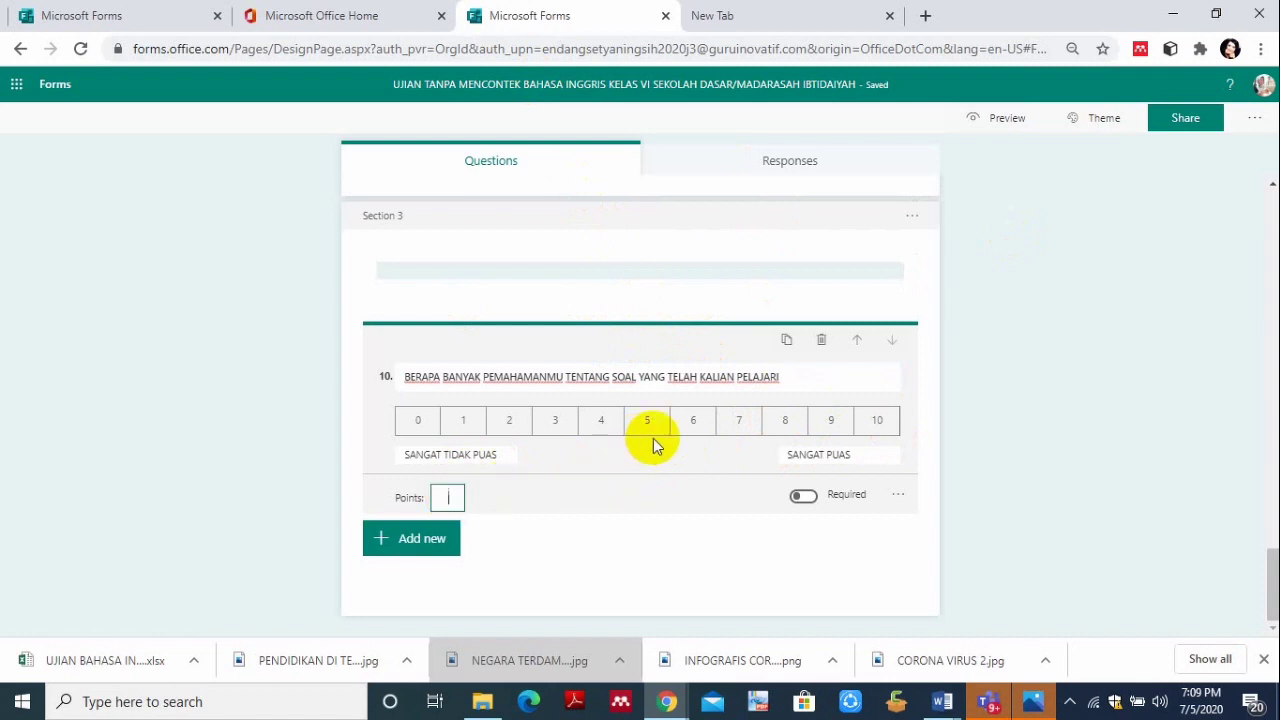
left_click(884, 428)
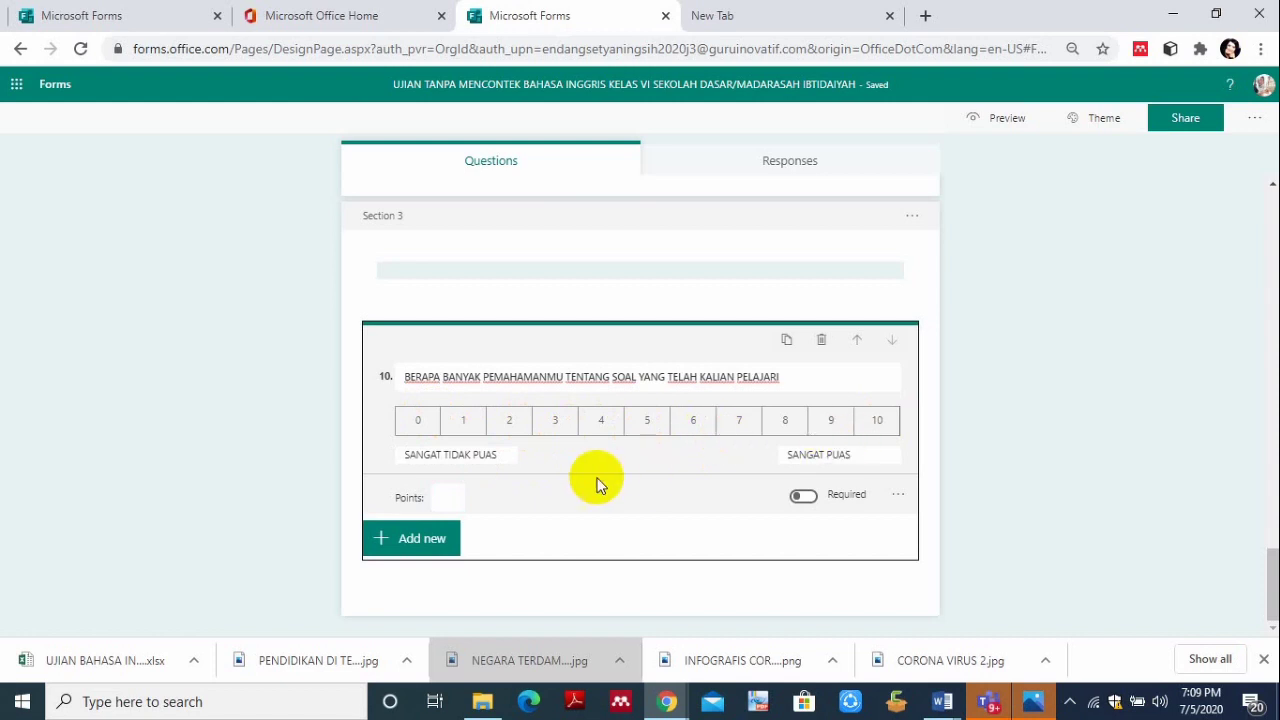
left_click(457, 502)
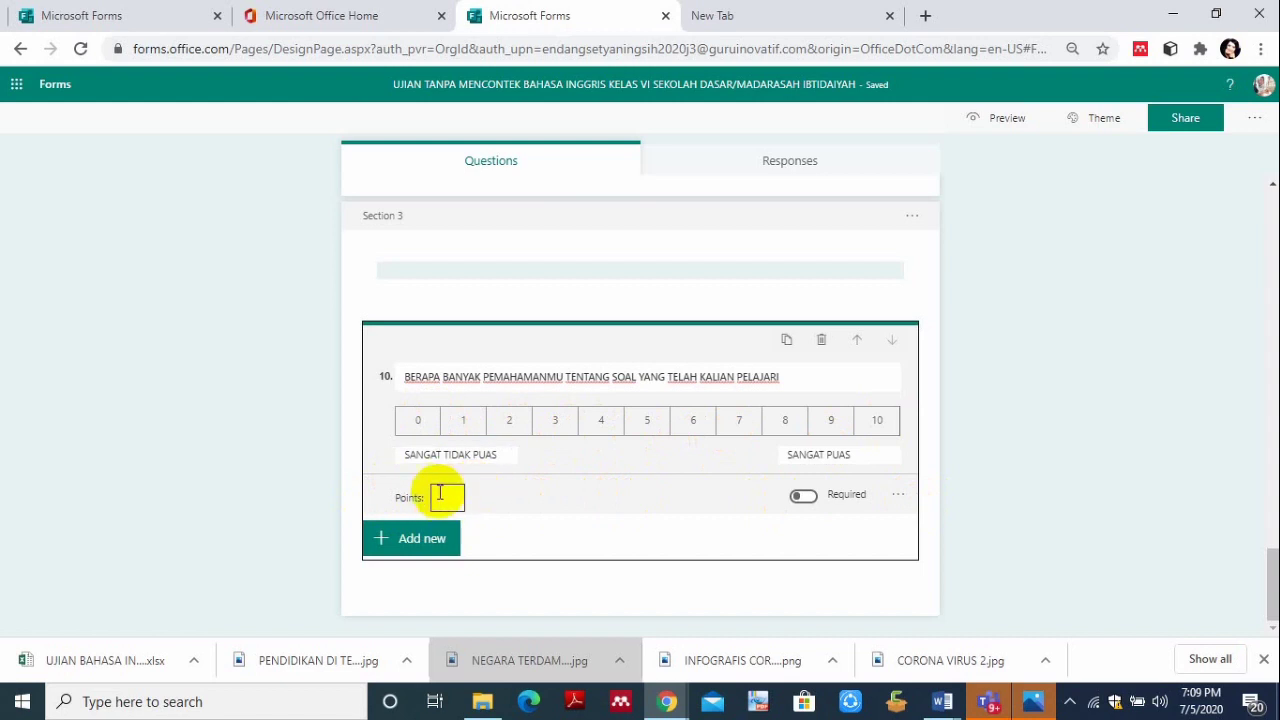
Add a file upload question below the Net Promoter Score question in Section 3.
left_click(392, 540)
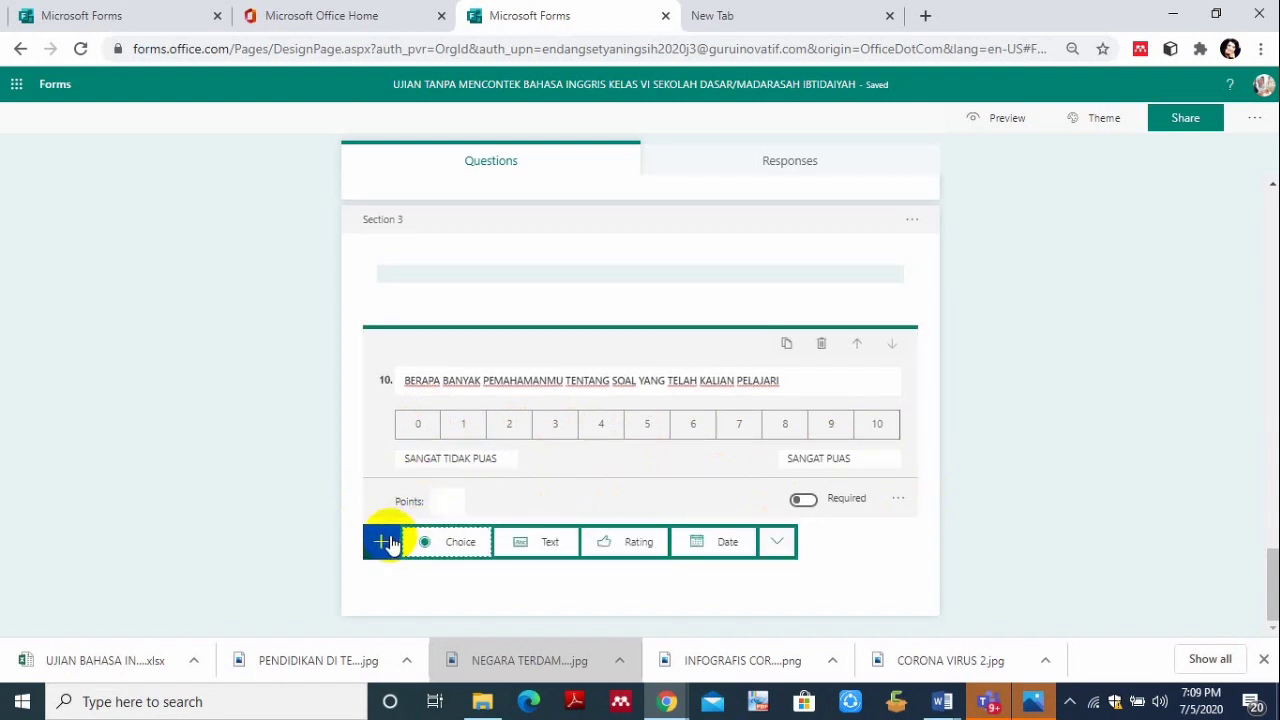
left_click(774, 542)
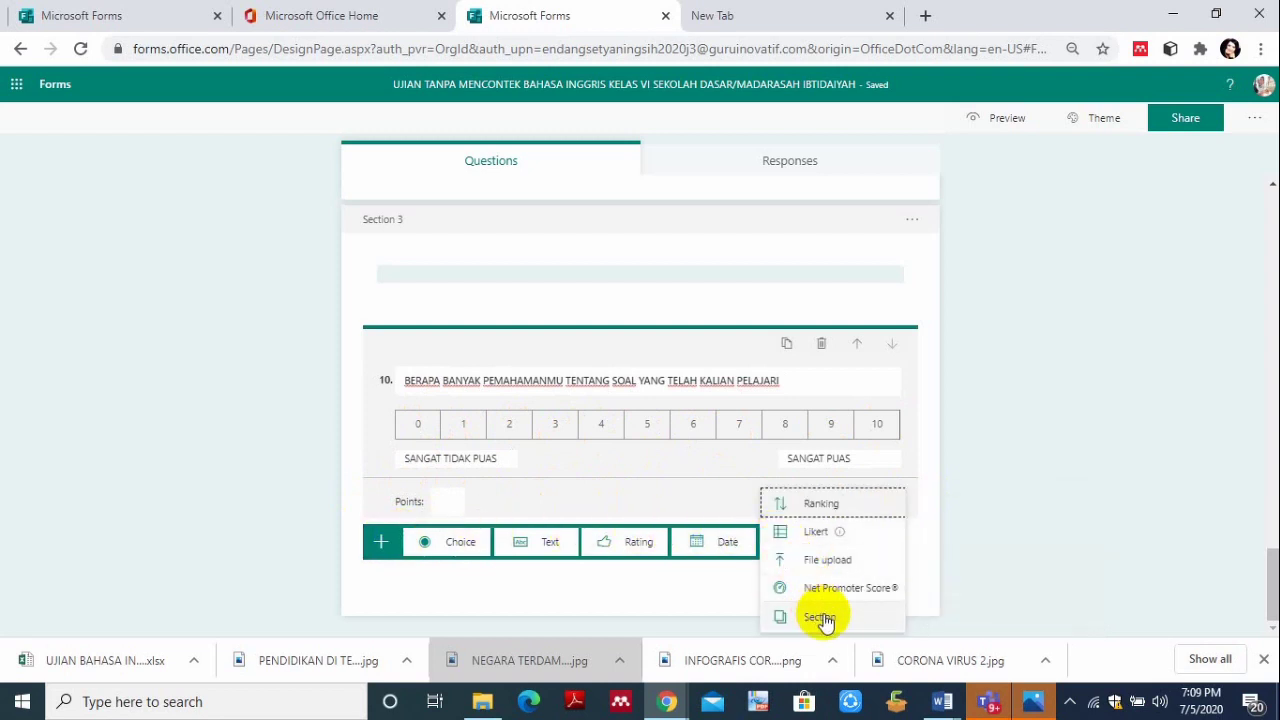
left_click(826, 562)
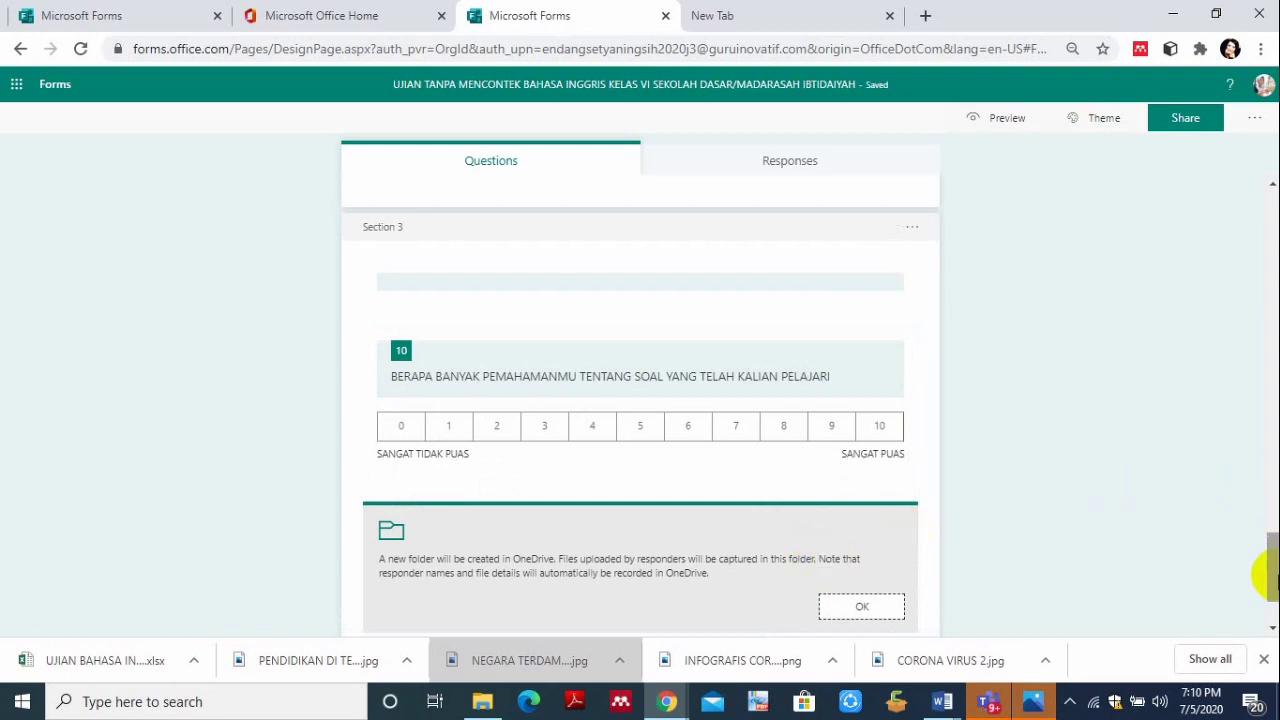
left_click_drag(1257, 571, 1272, 592)
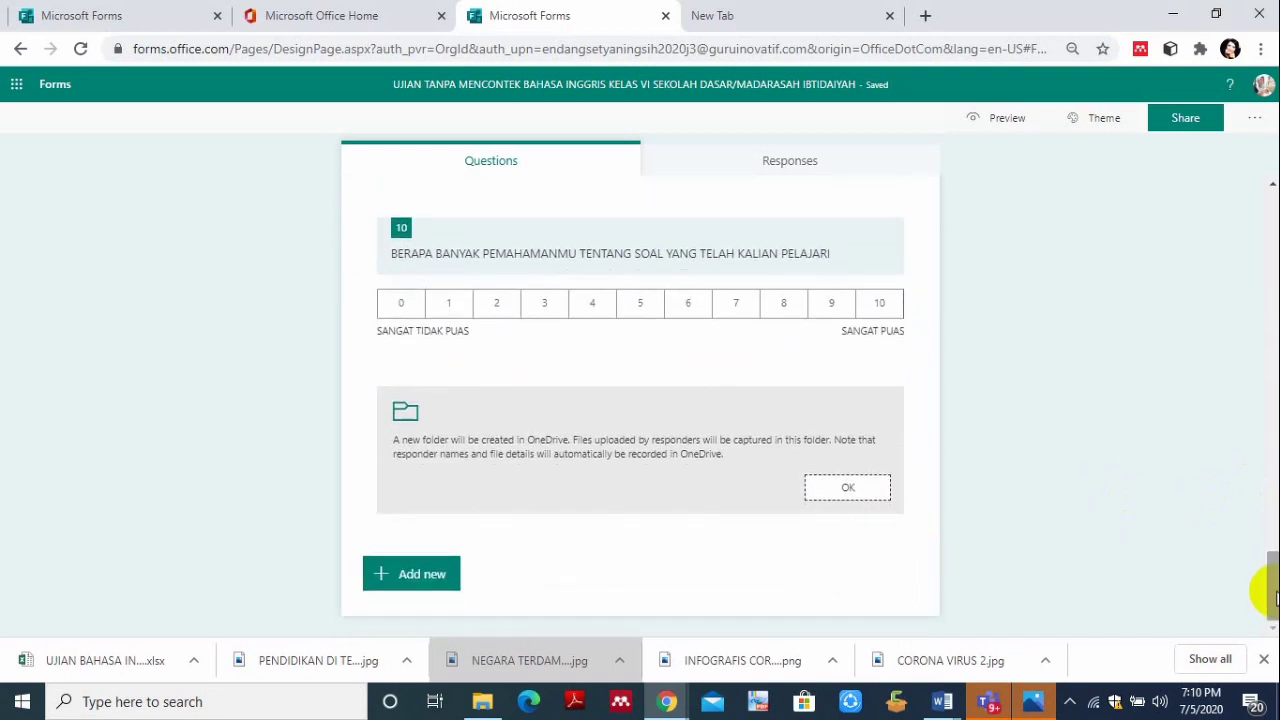
left_click(490, 436)
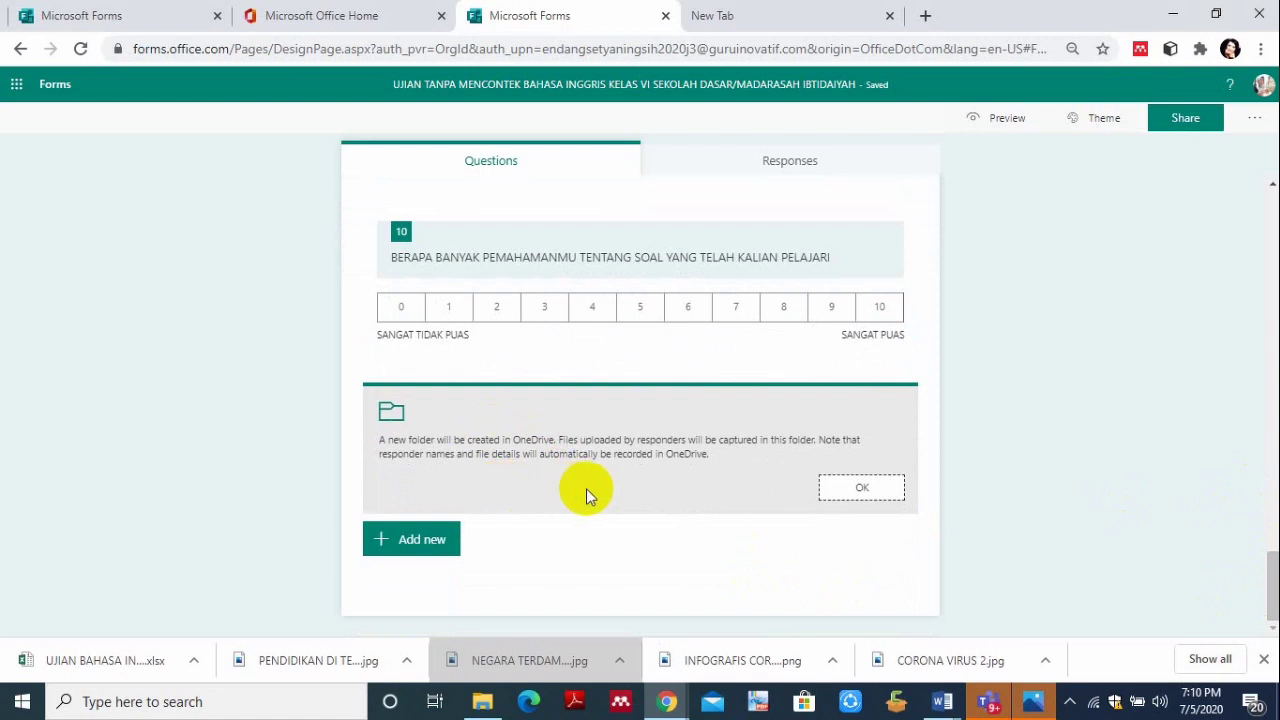
left_click(695, 470)
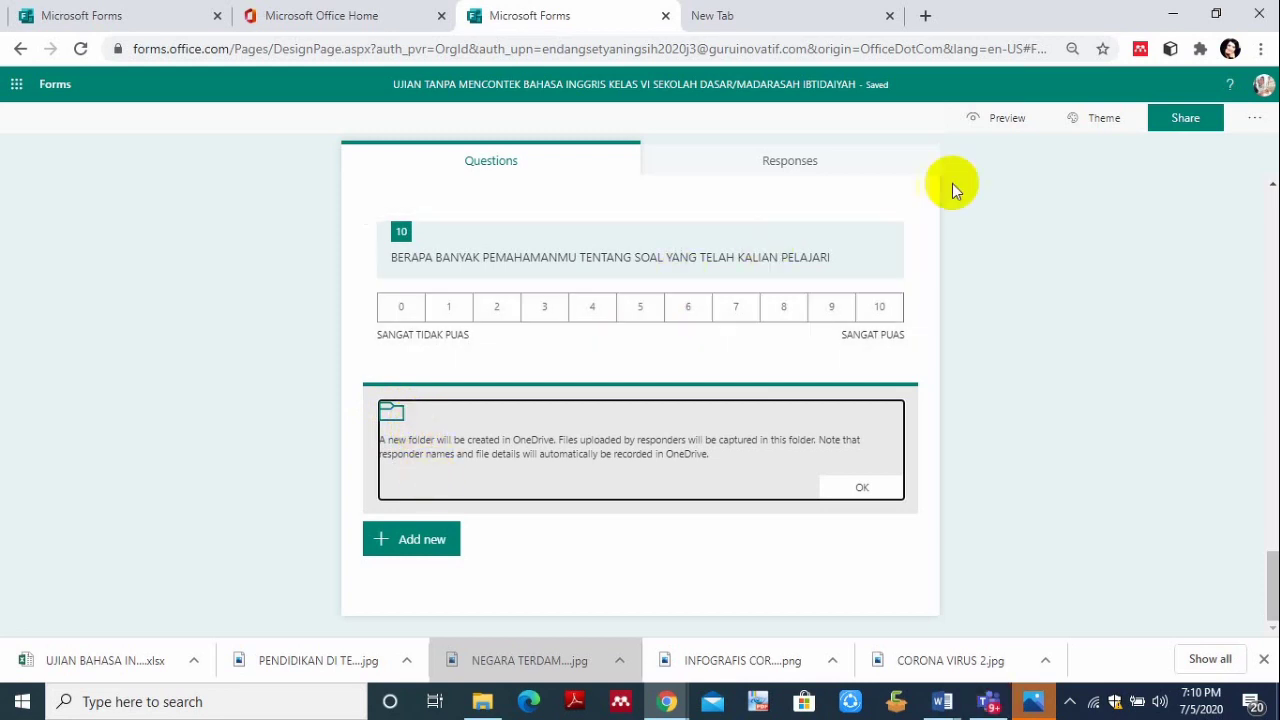
Preview the exam form in the computer layout and in the mobile layout.
left_click(998, 127)
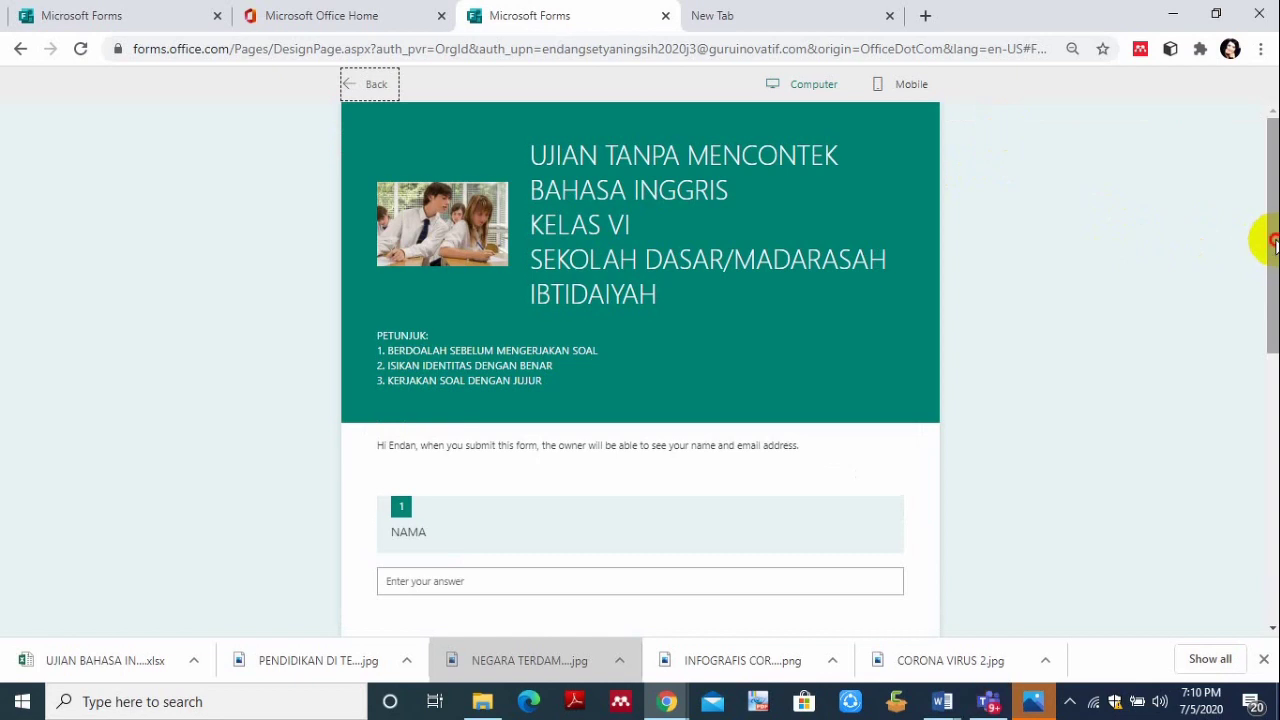
left_click_drag(1270, 236, 1273, 298)
left_click(890, 87)
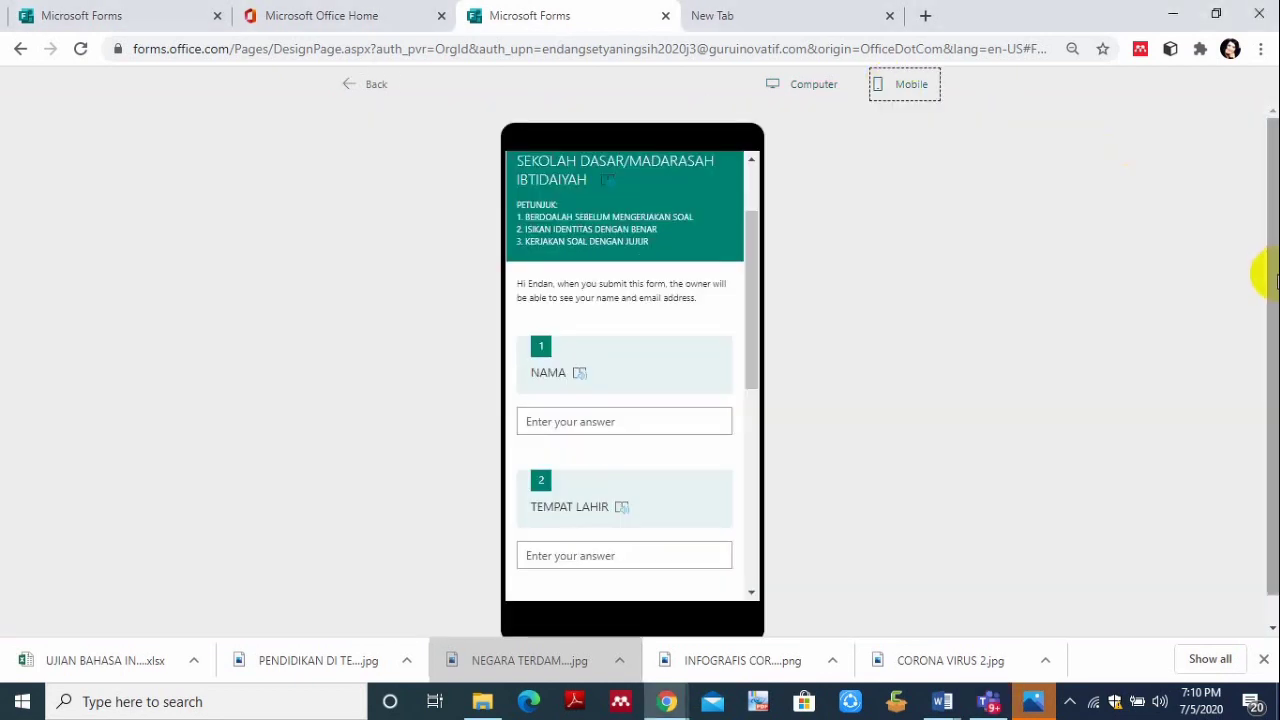
left_click_drag(1262, 271, 1262, 291)
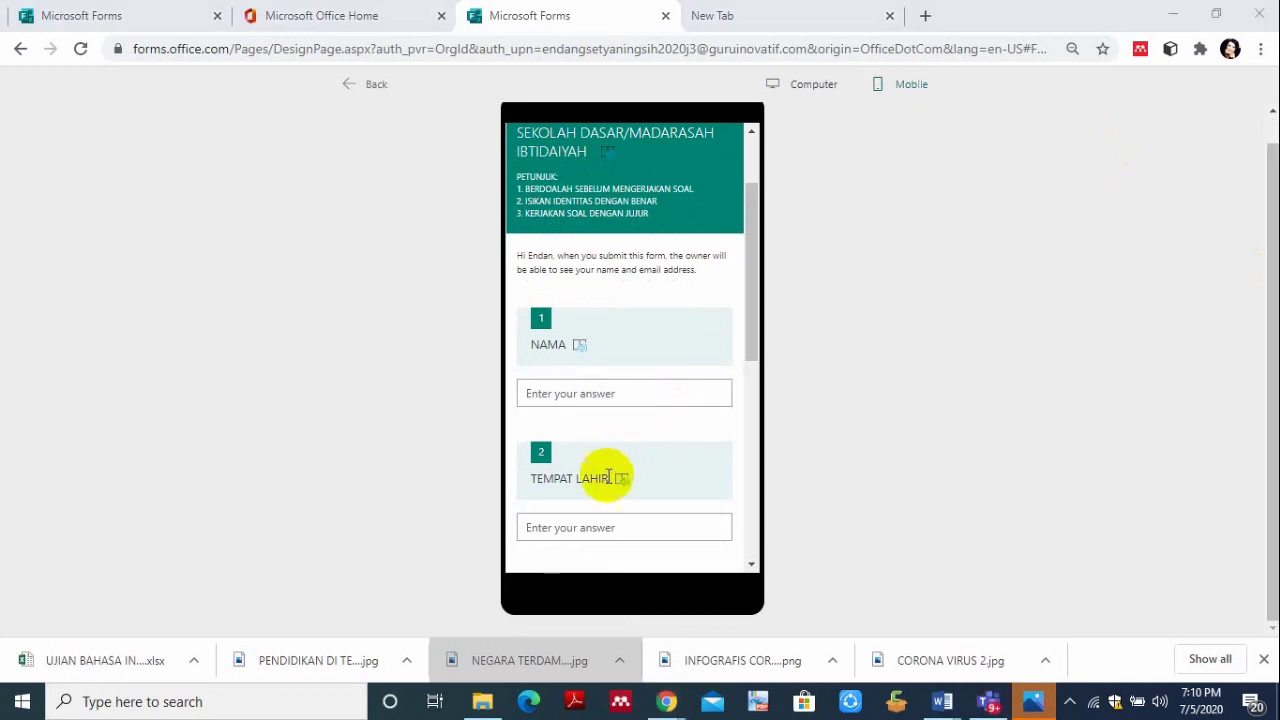
Fill in the identity questions with A for NAMA, G for TEMPAT LAHIR and 1 for NOMER ABSEN.
left_click(606, 521)
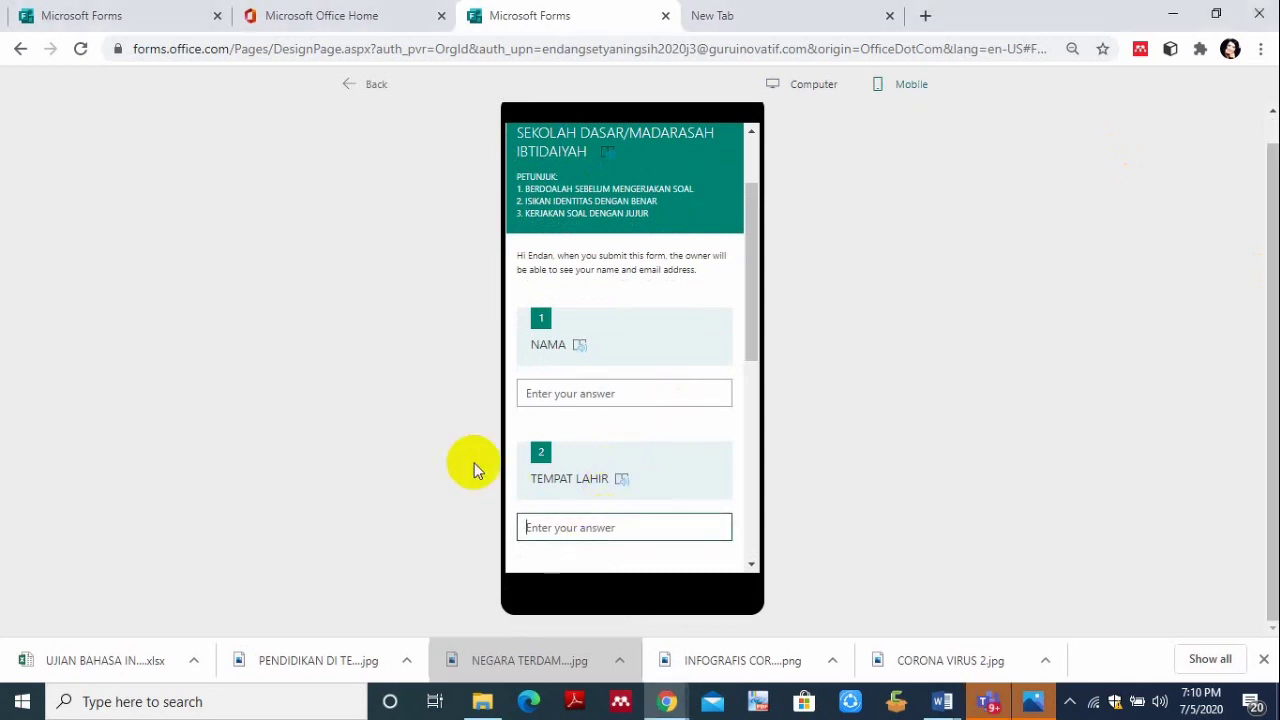
left_click(543, 395)
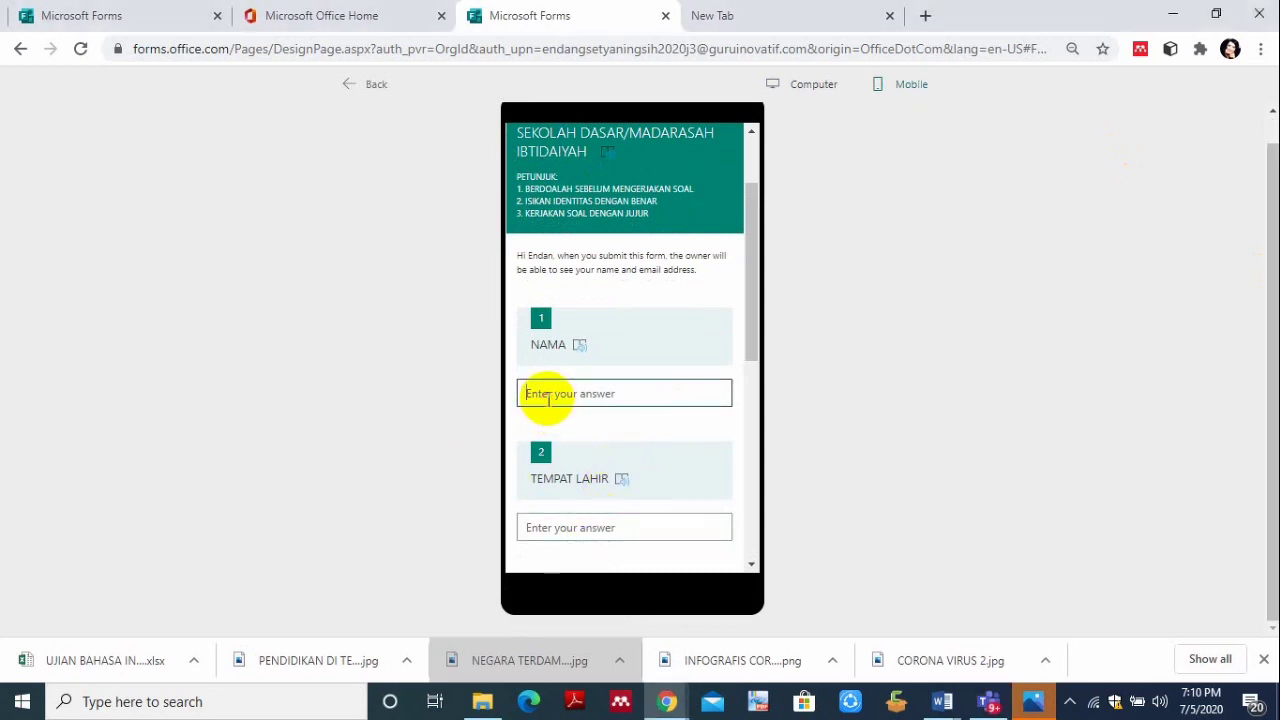
type("A")
left_click(573, 525)
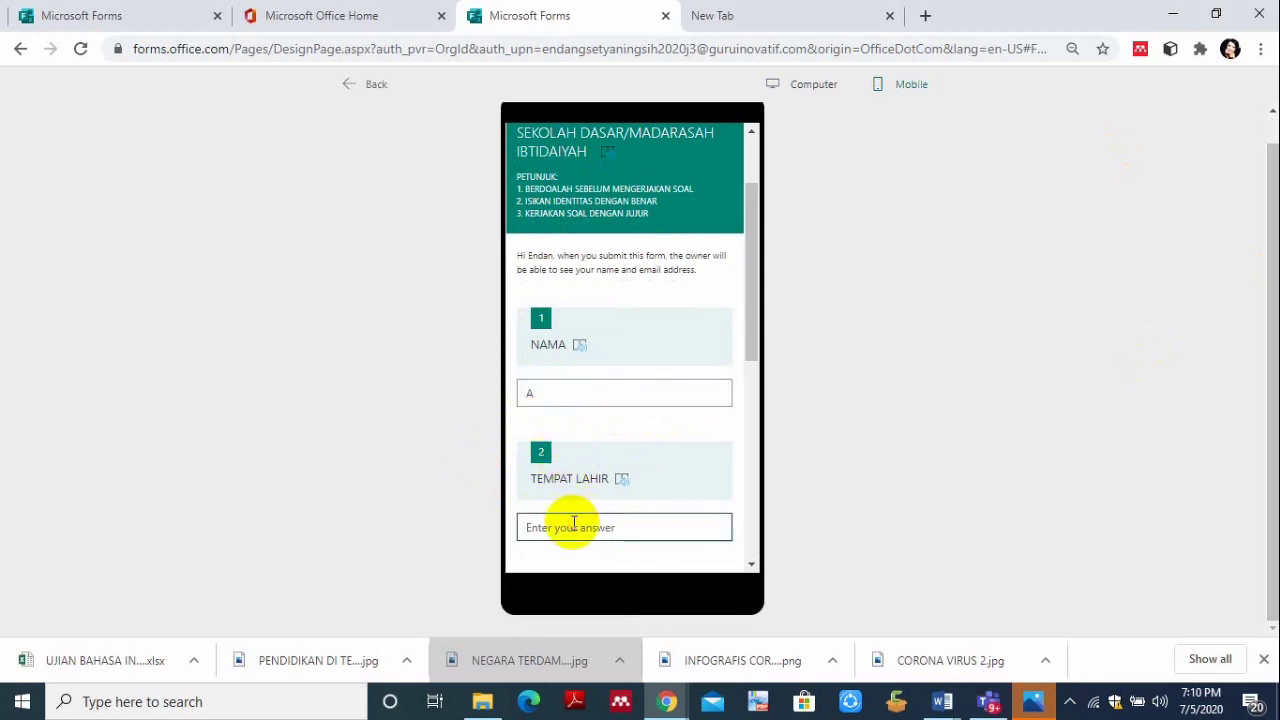
type("G")
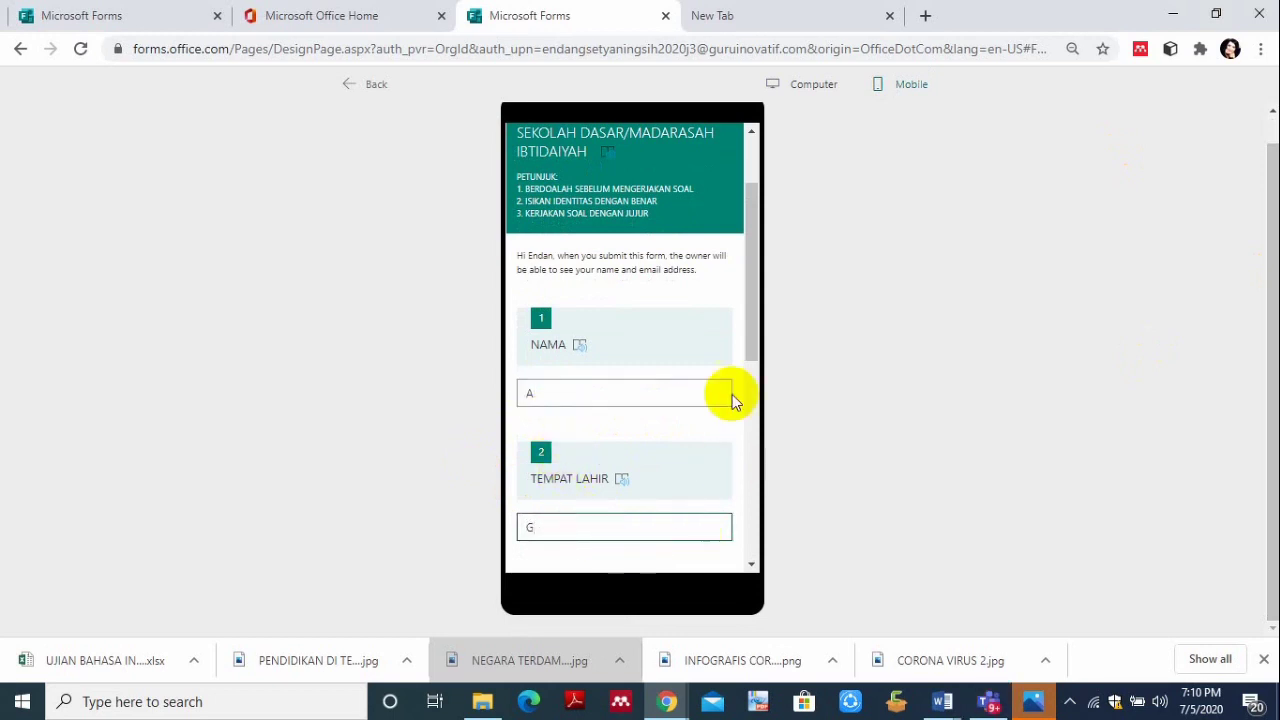
left_click_drag(748, 357, 760, 440)
left_click(663, 458)
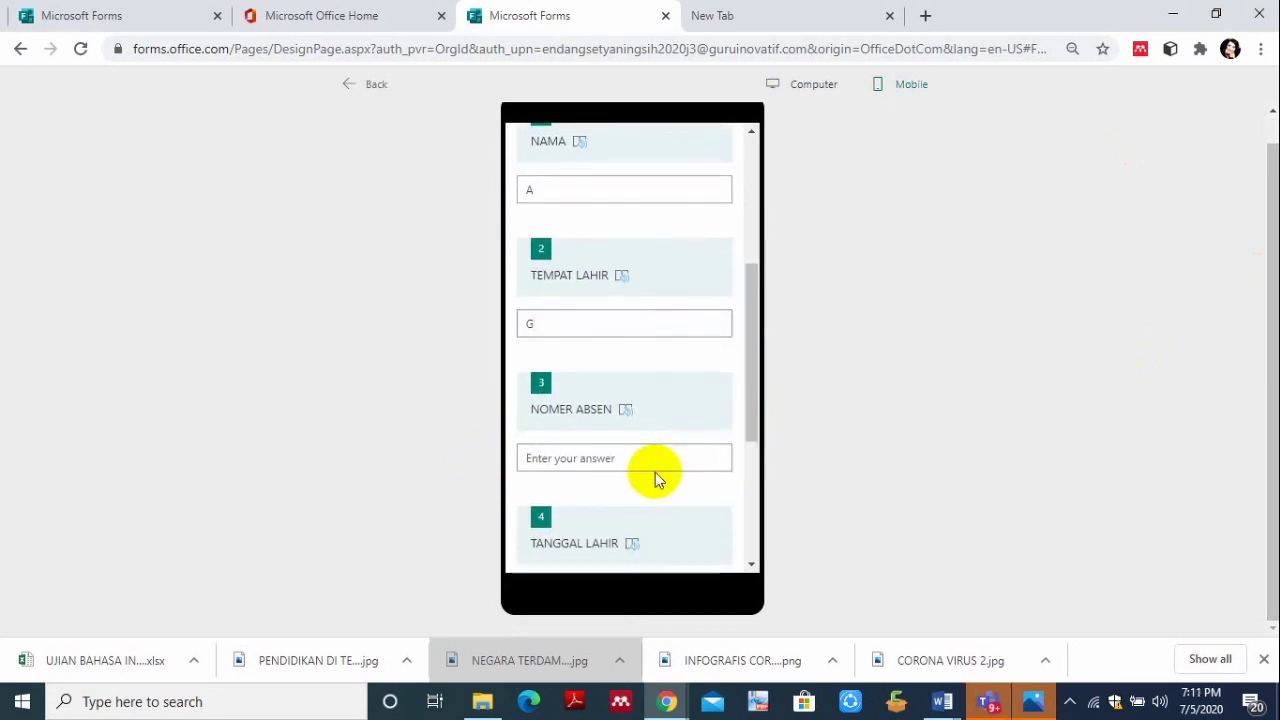
type("1")
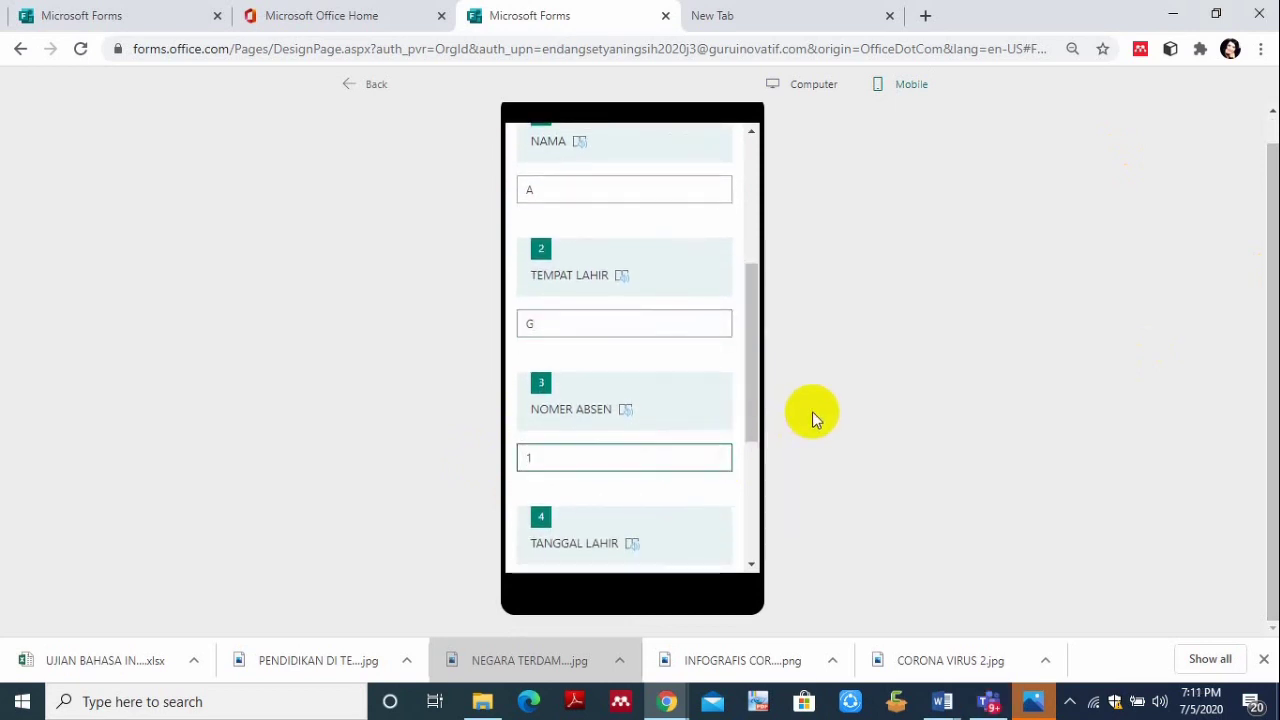
Pick a date of birth for the TANGGAL LAHIR question and continue to the multiple-choice section.
left_click_drag(757, 396, 772, 454)
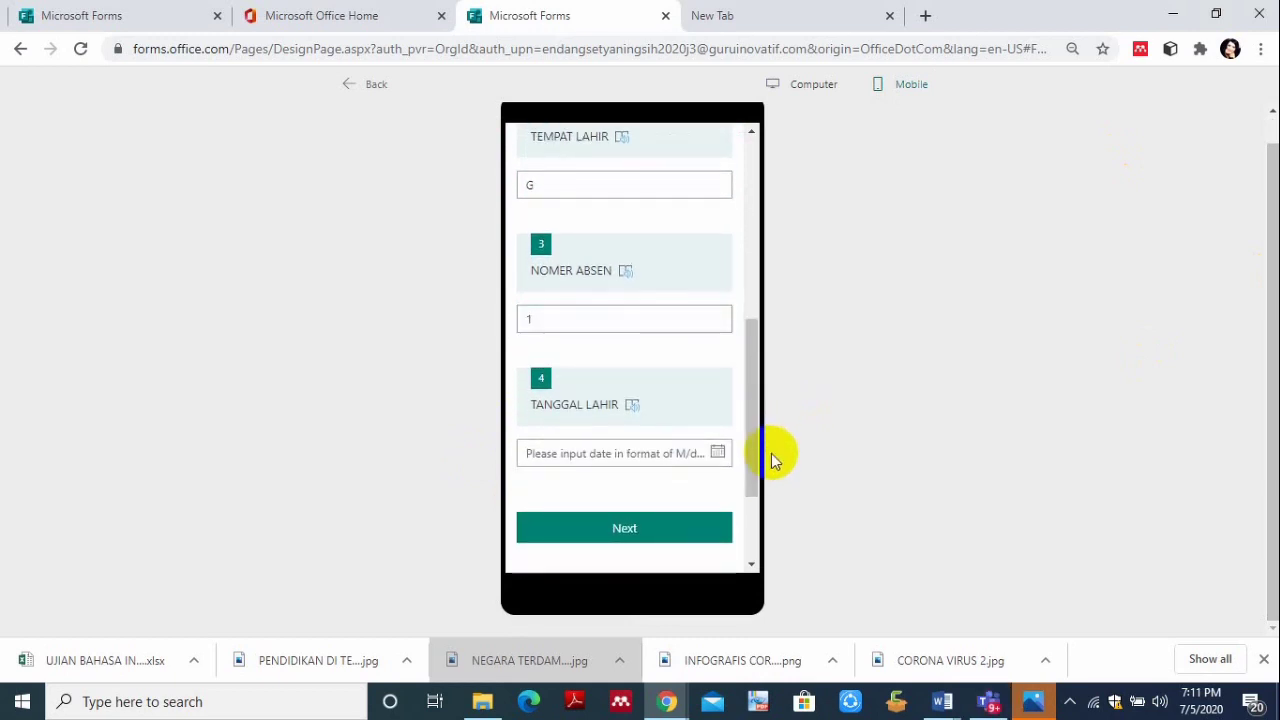
left_click(719, 455)
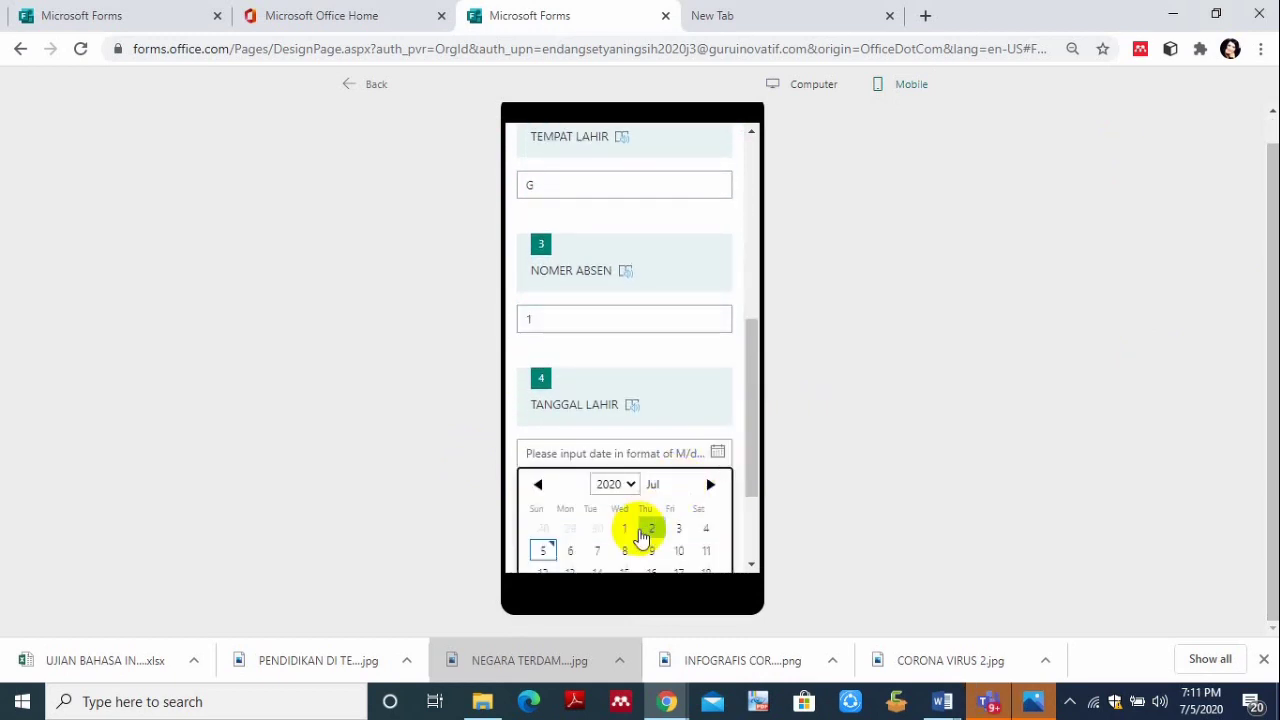
left_click(651, 531)
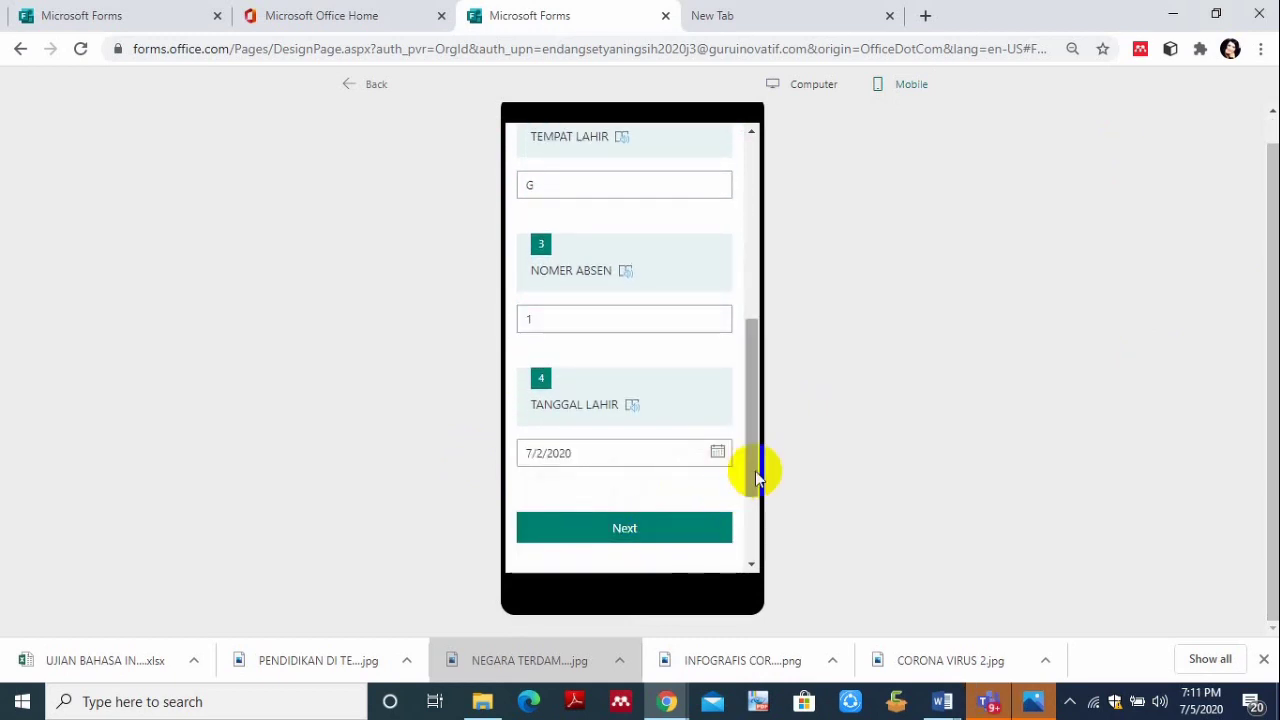
left_click_drag(758, 470, 760, 485)
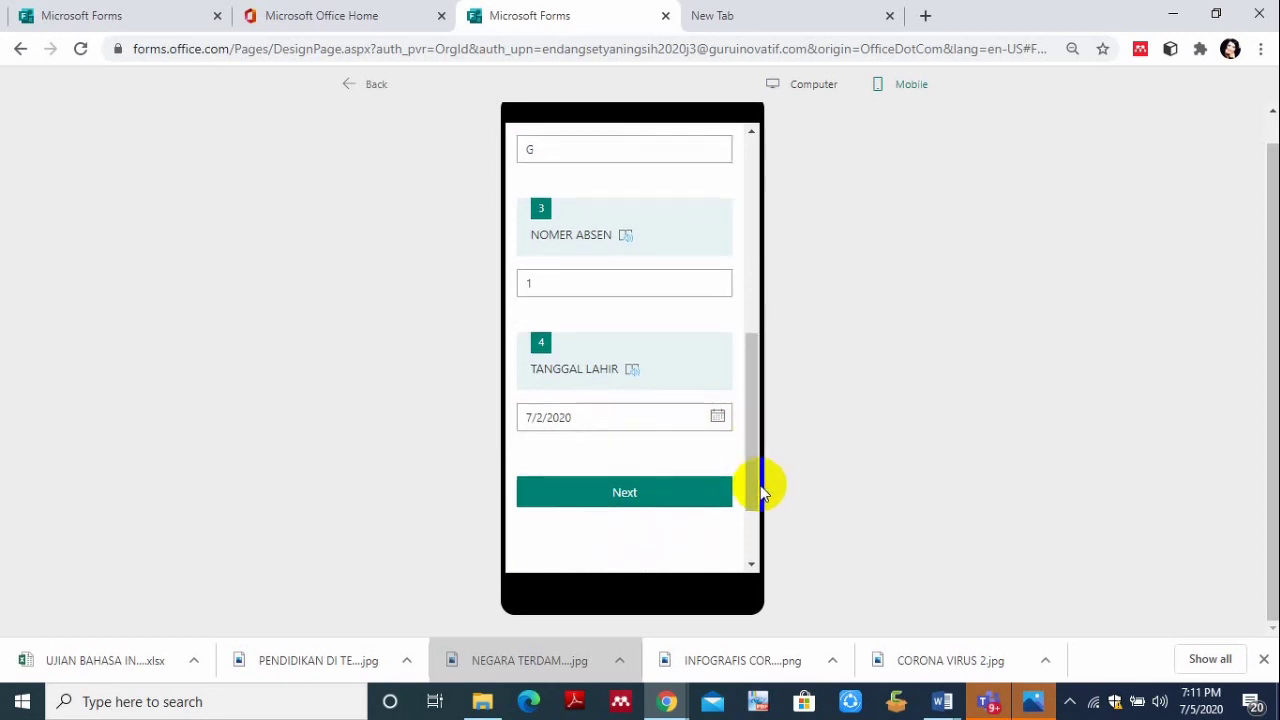
left_click(678, 492)
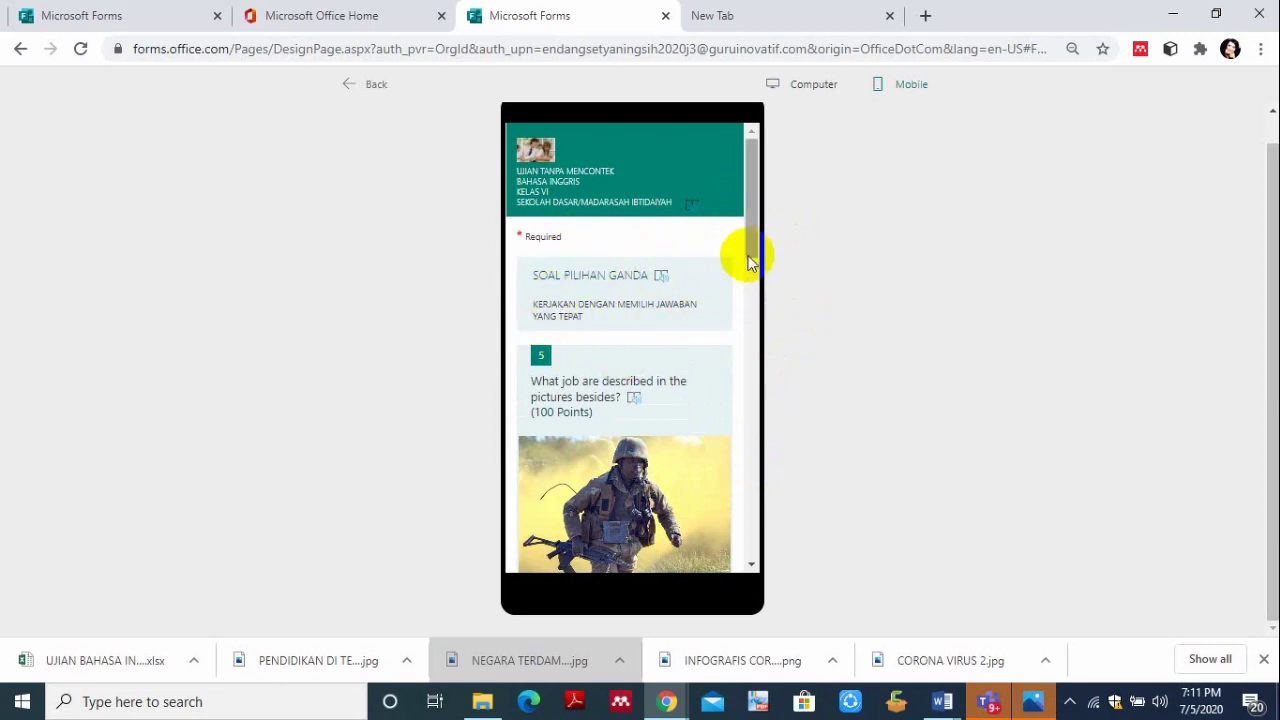
Leave question 5 unanswered and answer question 6, about the blood-thinning catalyst, with AIR.
left_click_drag(750, 256, 756, 307)
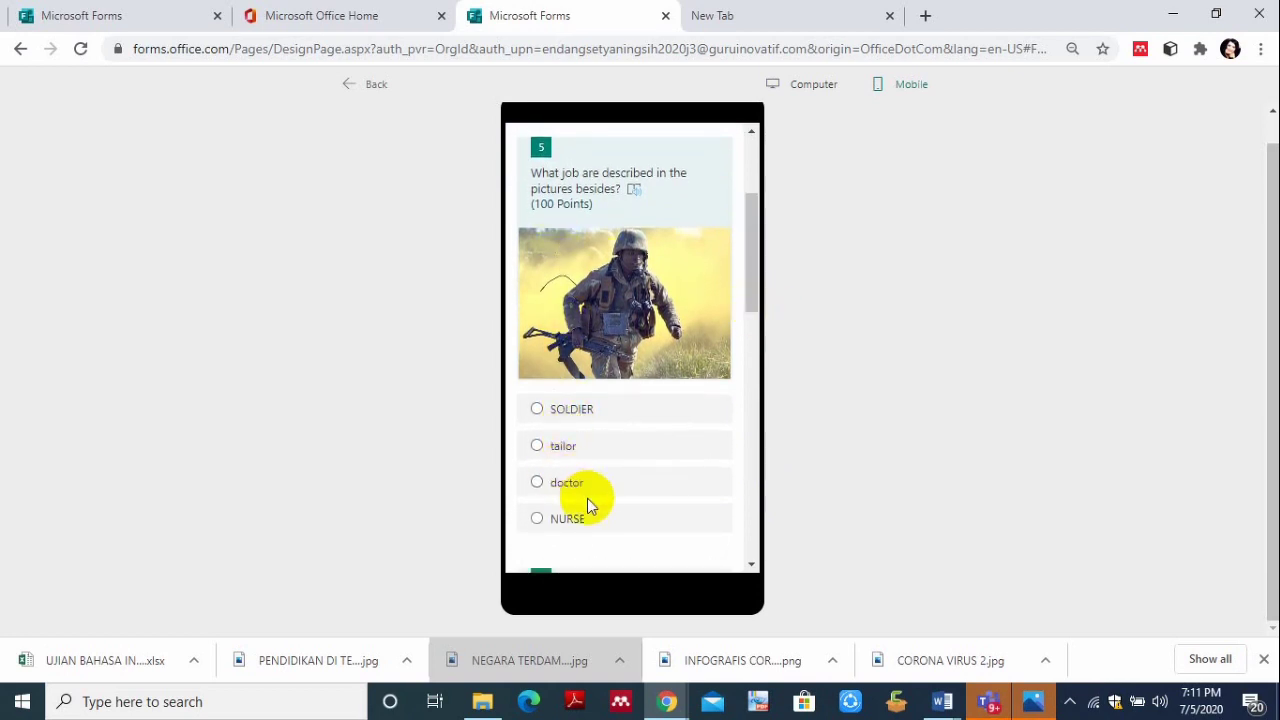
mouse_move(760, 320)
left_mouse_down()
mouse_move(751, 306)
mouse_move(755, 340)
left_mouse_up()
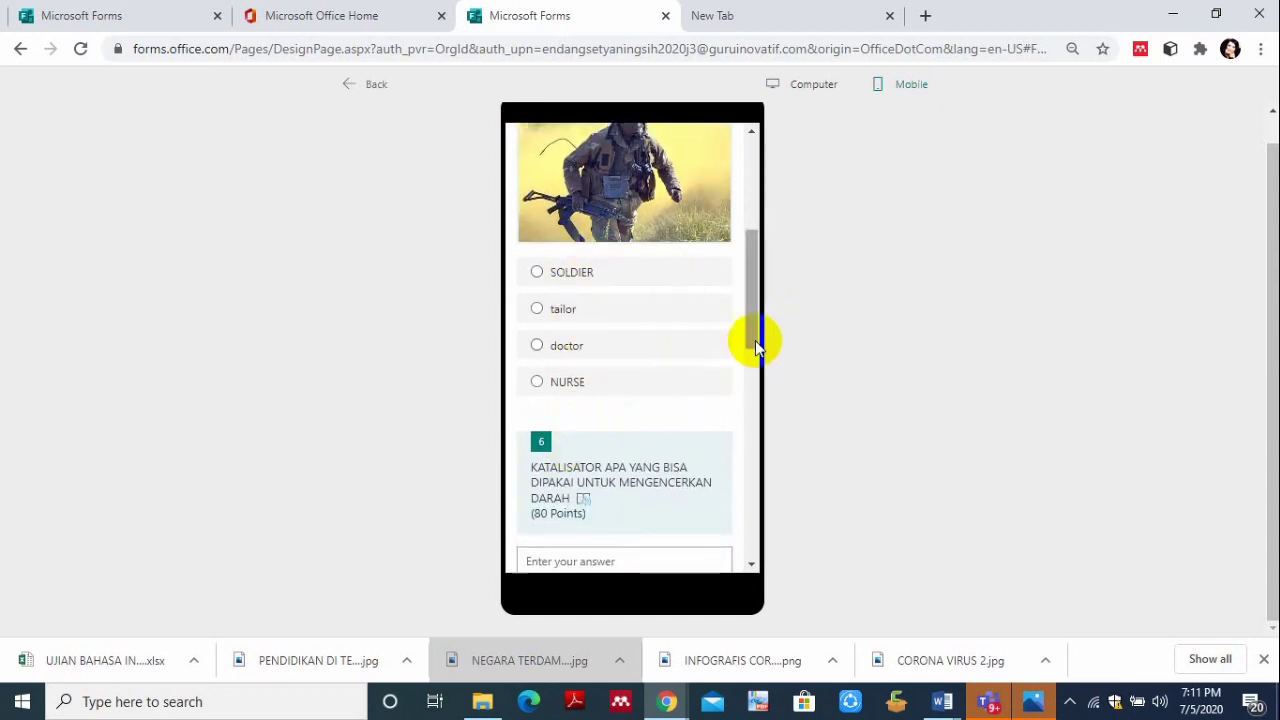
left_click_drag(755, 340, 760, 360)
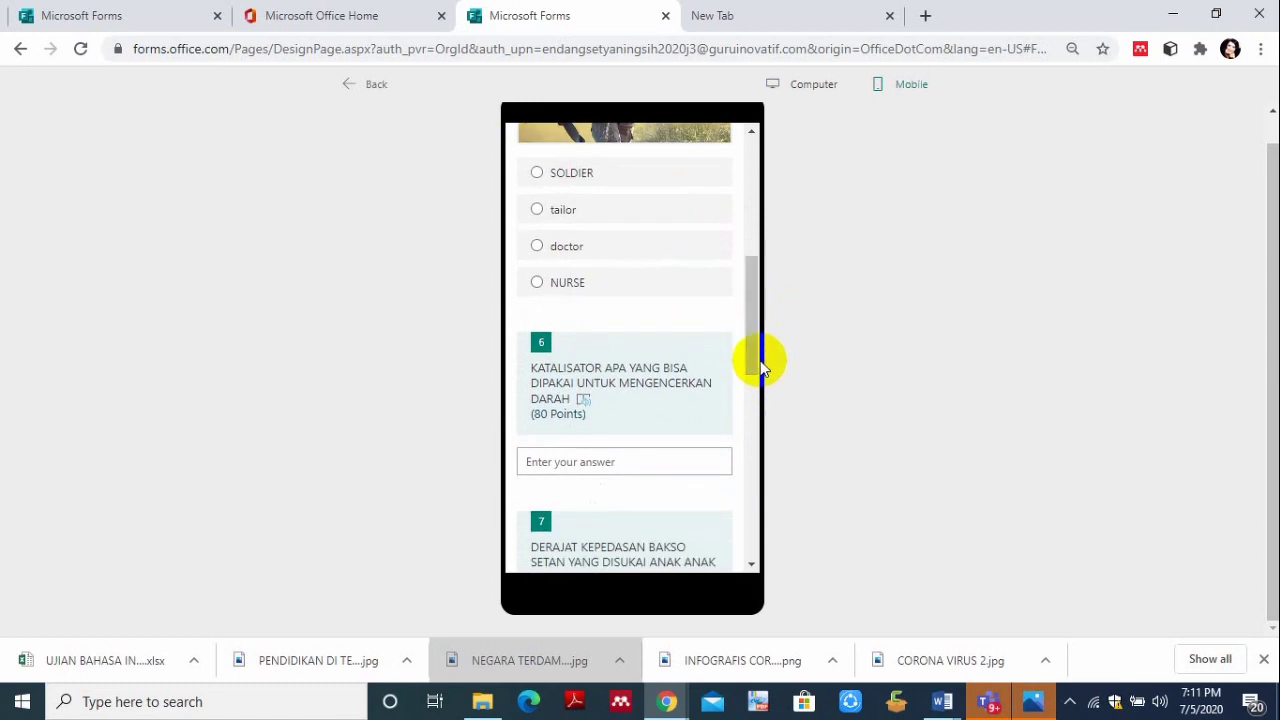
left_click(621, 464)
type("AIR")
Rate question 7, on the spiciness of bakso setan, with all nine stars.
left_click_drag(757, 366, 757, 409)
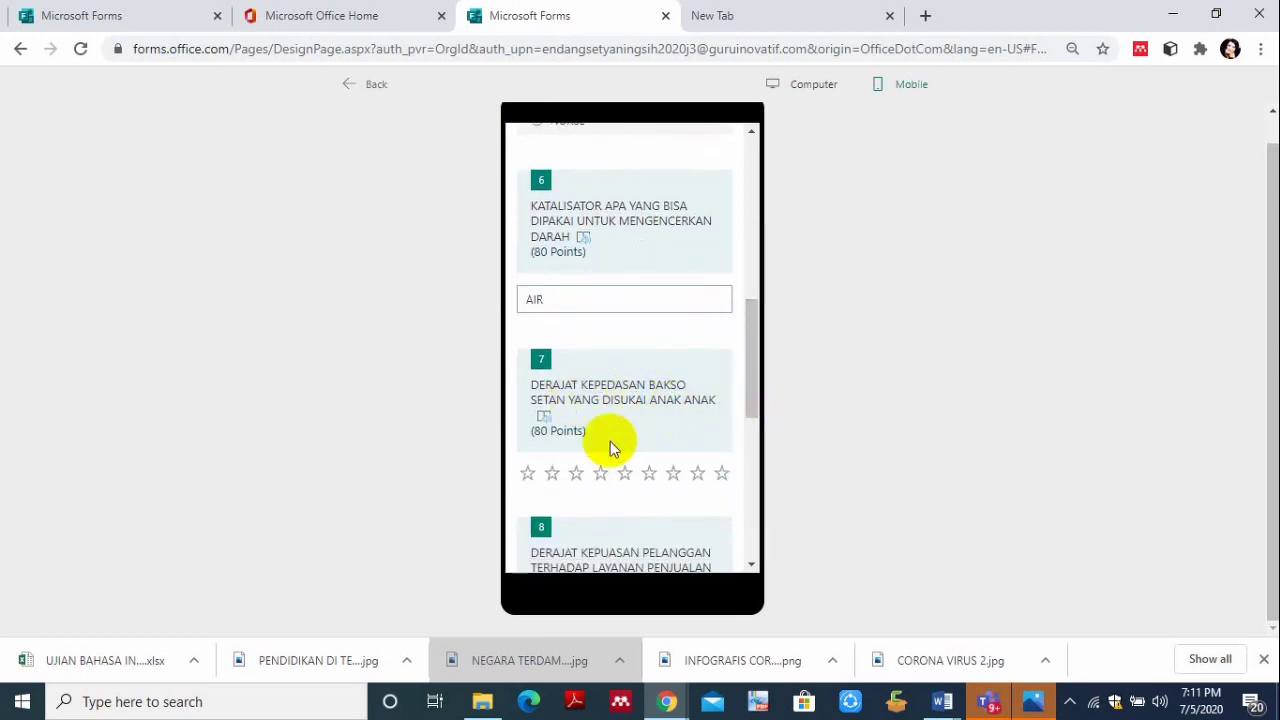
left_click(577, 473)
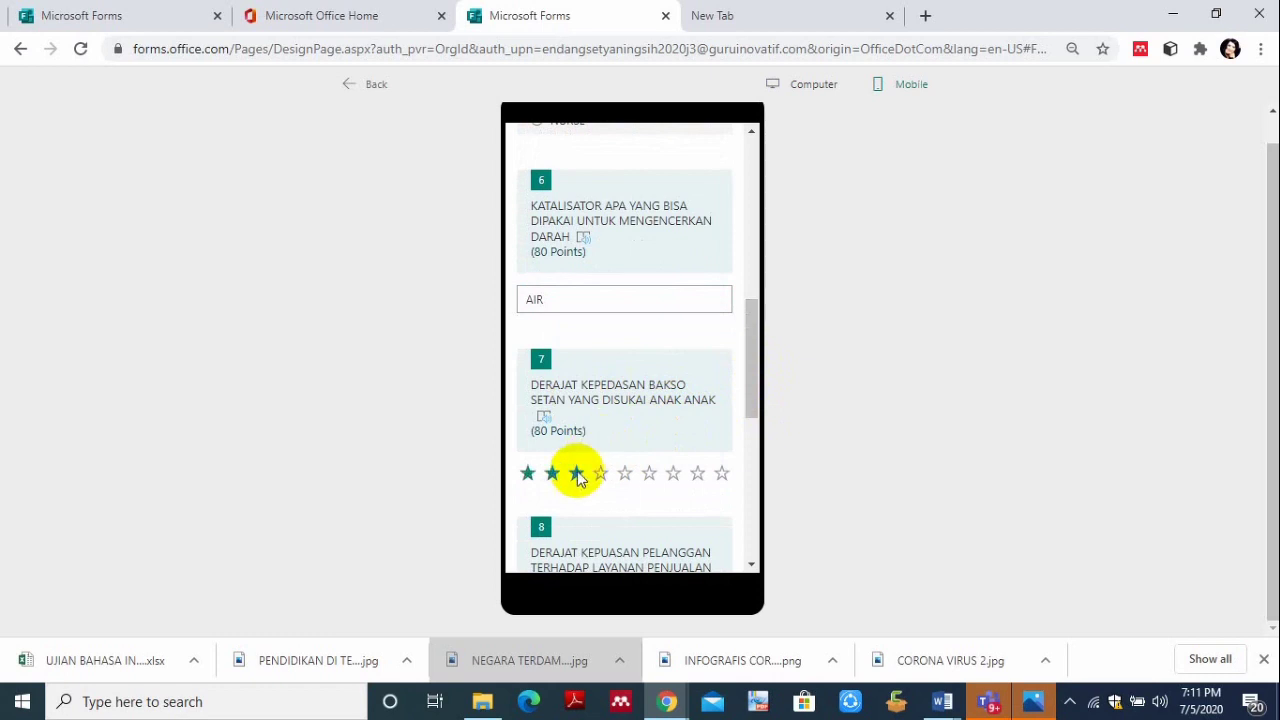
left_click(599, 474)
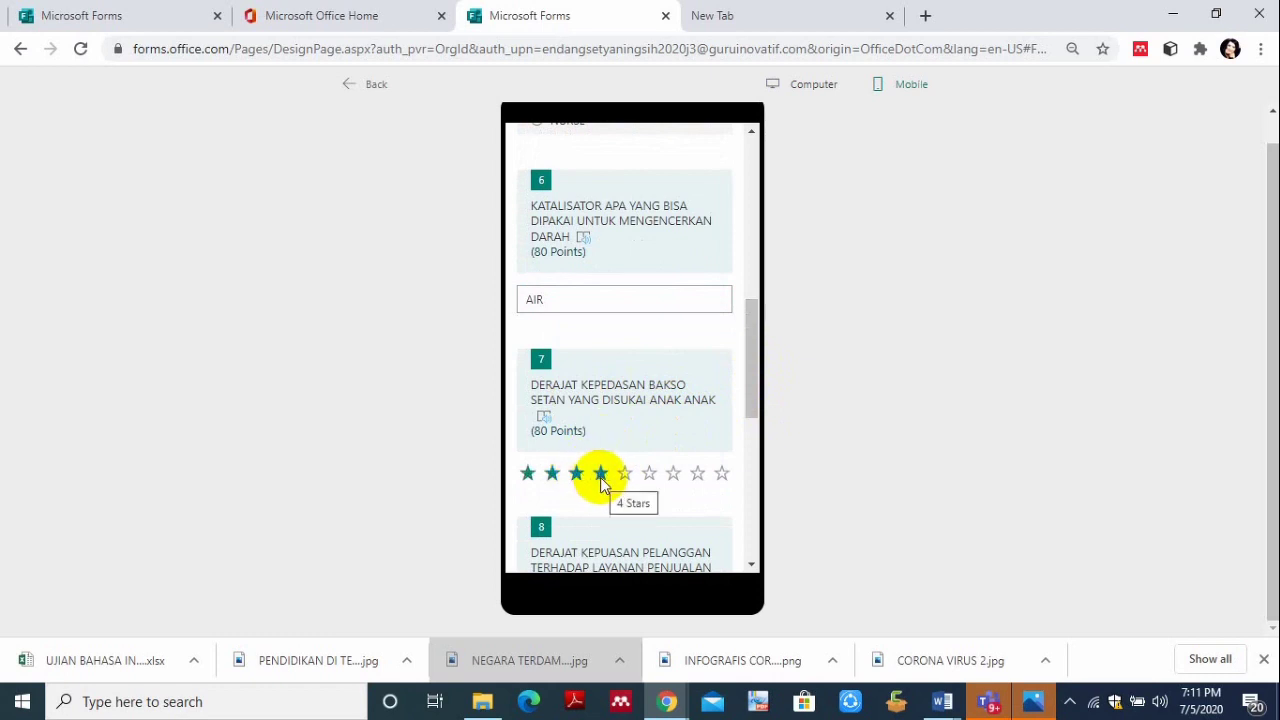
left_click(625, 474)
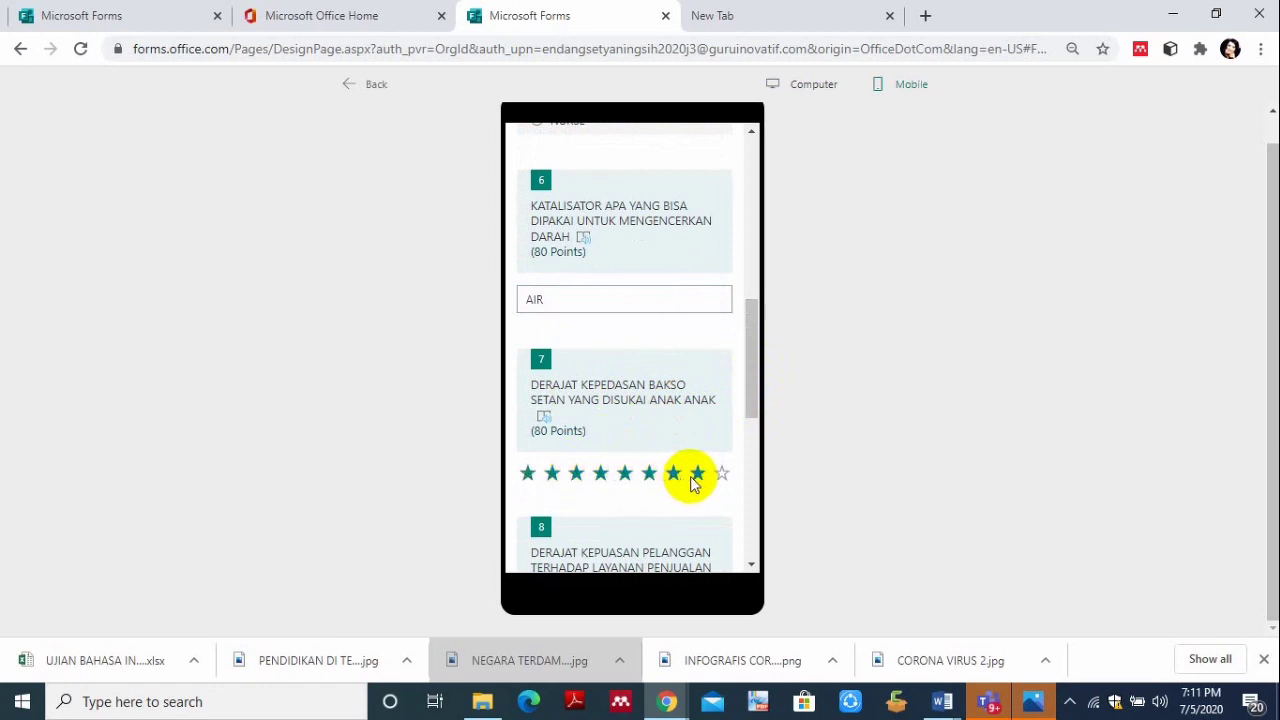
left_click(722, 474)
Rate question 8, on customer satisfaction with the bakso setan service, with two stars.
left_click_drag(752, 399, 756, 456)
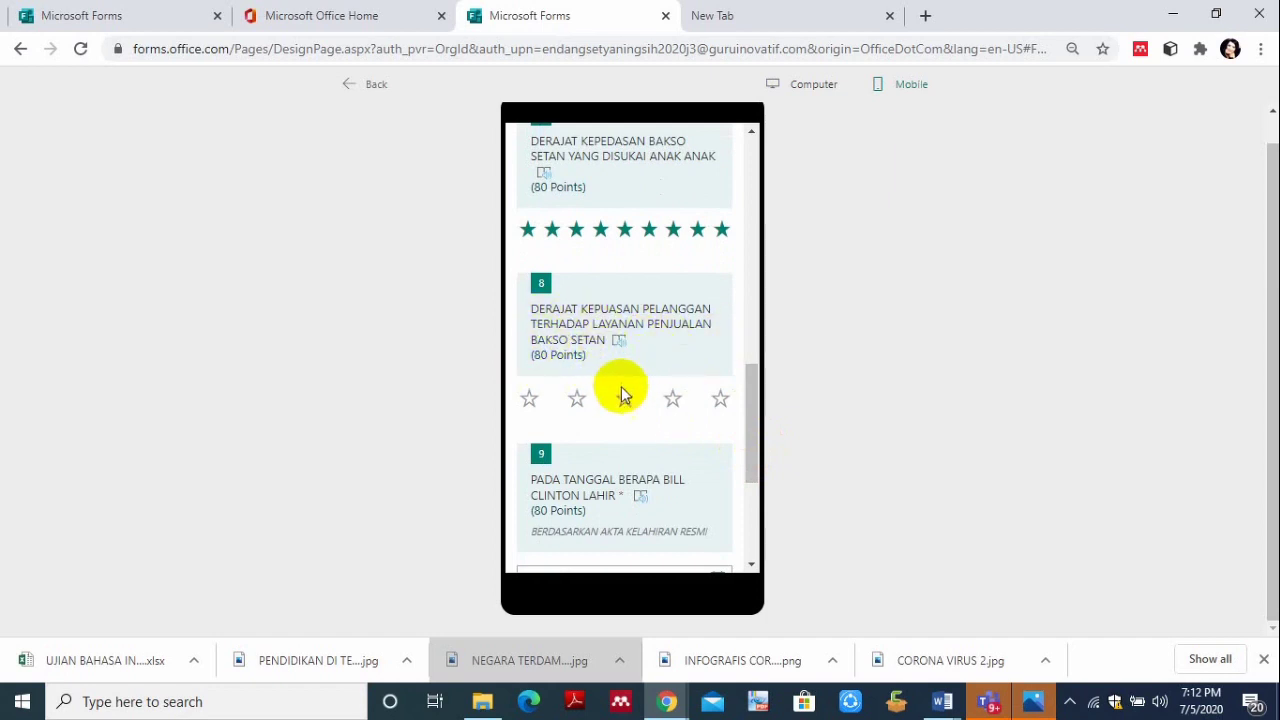
left_click(577, 399)
left_click(577, 399)
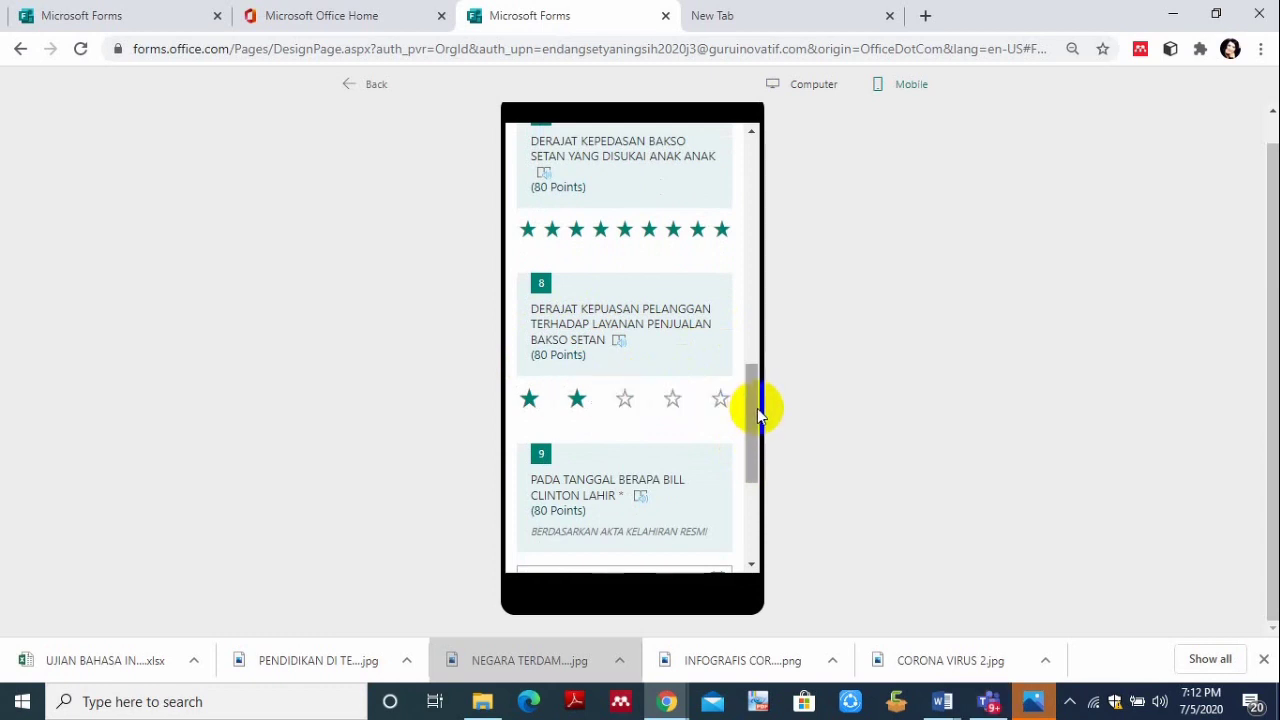
Pick a calendar date as the answer to question 9 about Bill Clinton's birth and continue to the next section.
left_click_drag(757, 408, 757, 435)
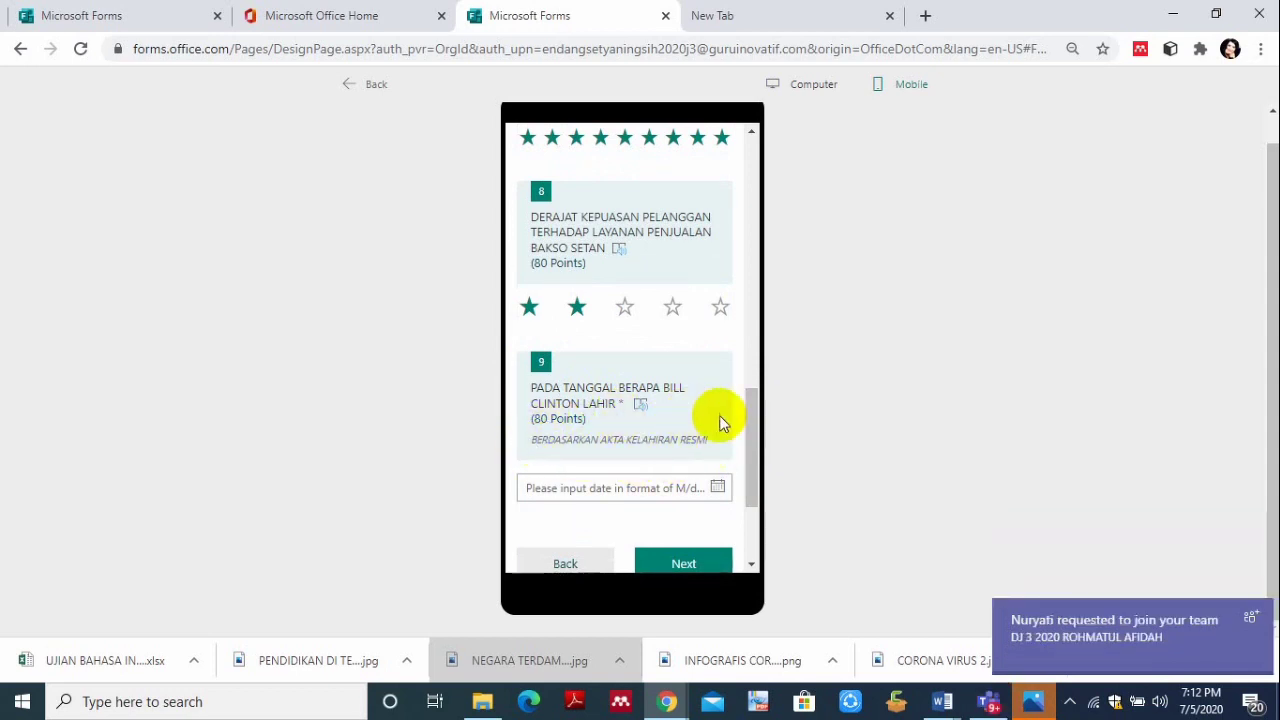
left_click(718, 489)
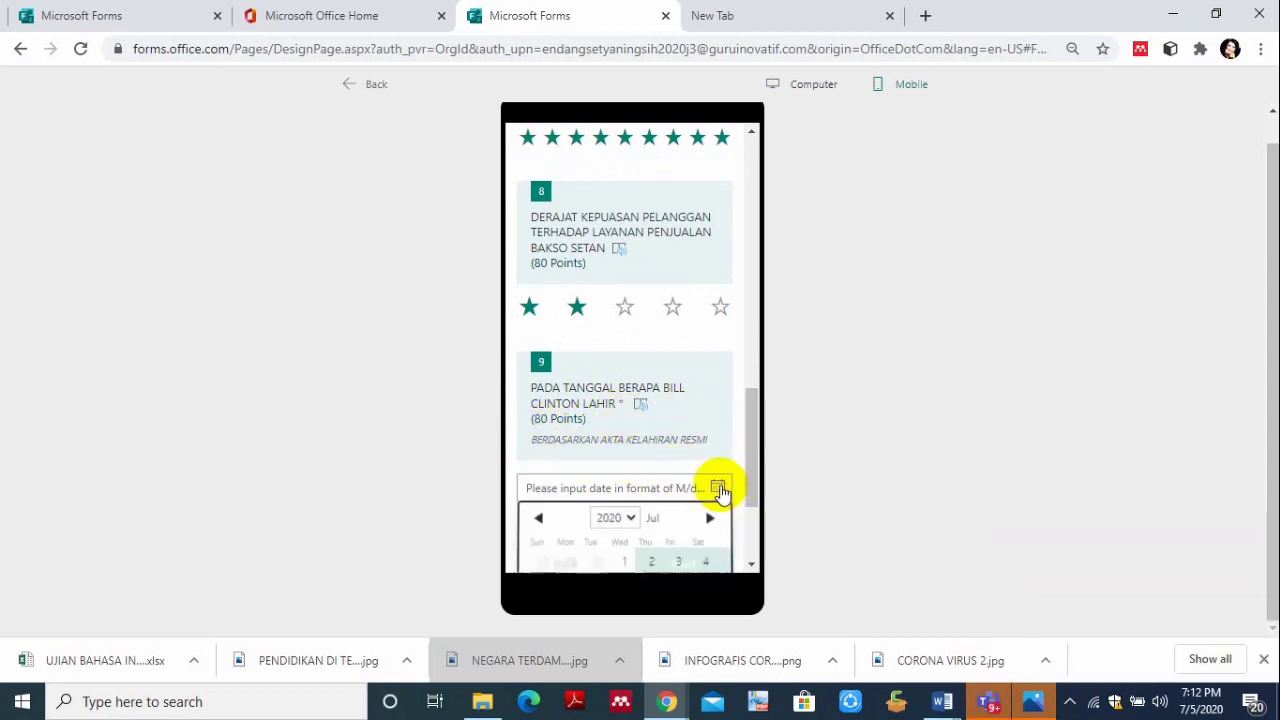
left_click(655, 567)
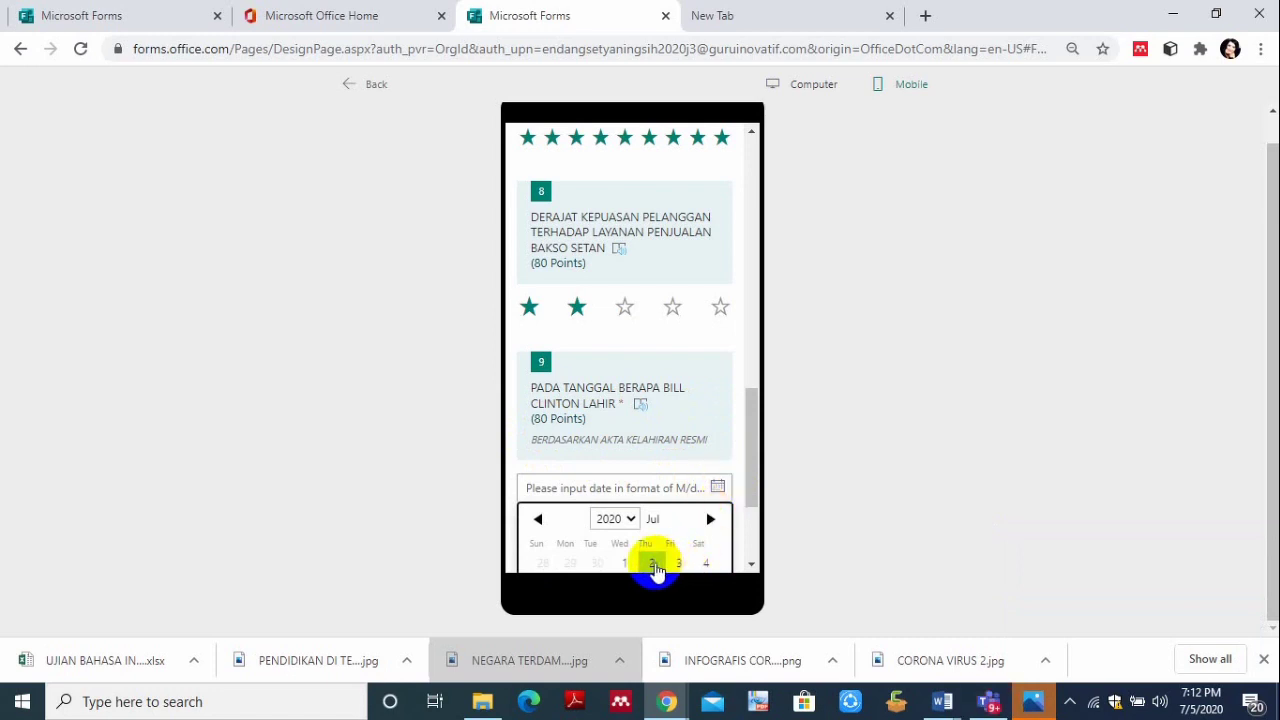
left_click(627, 568)
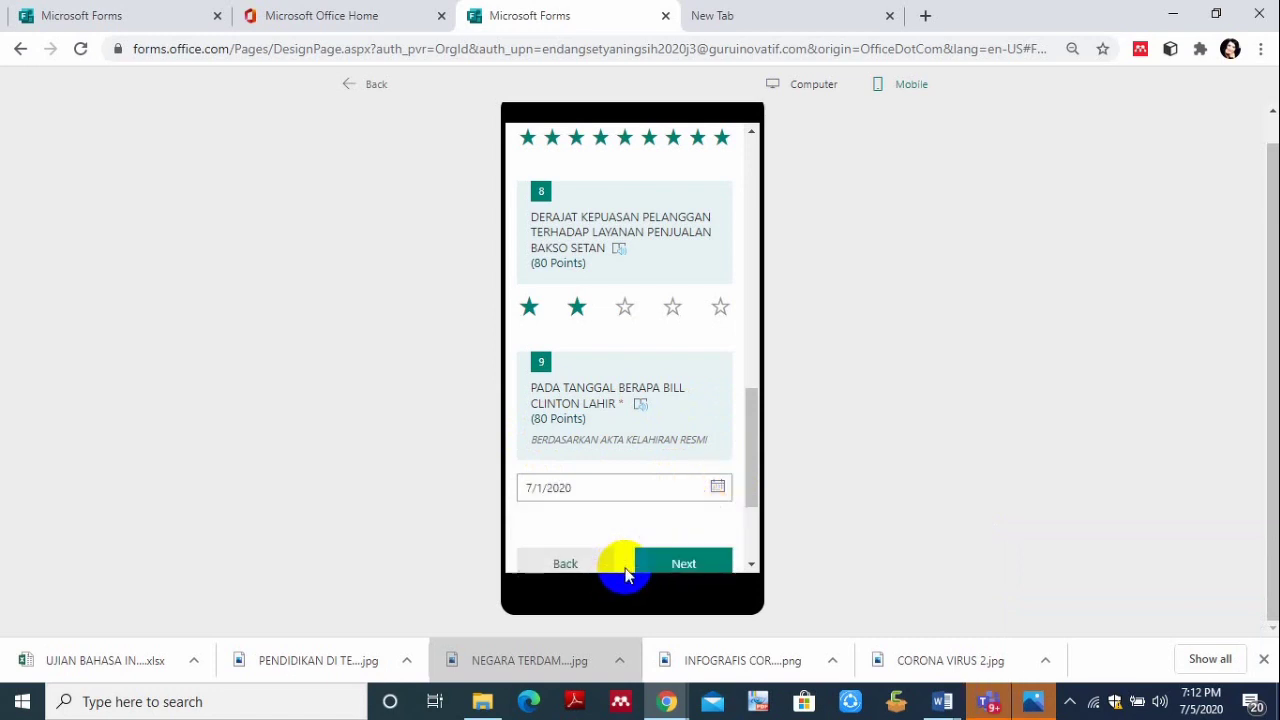
left_click(699, 572)
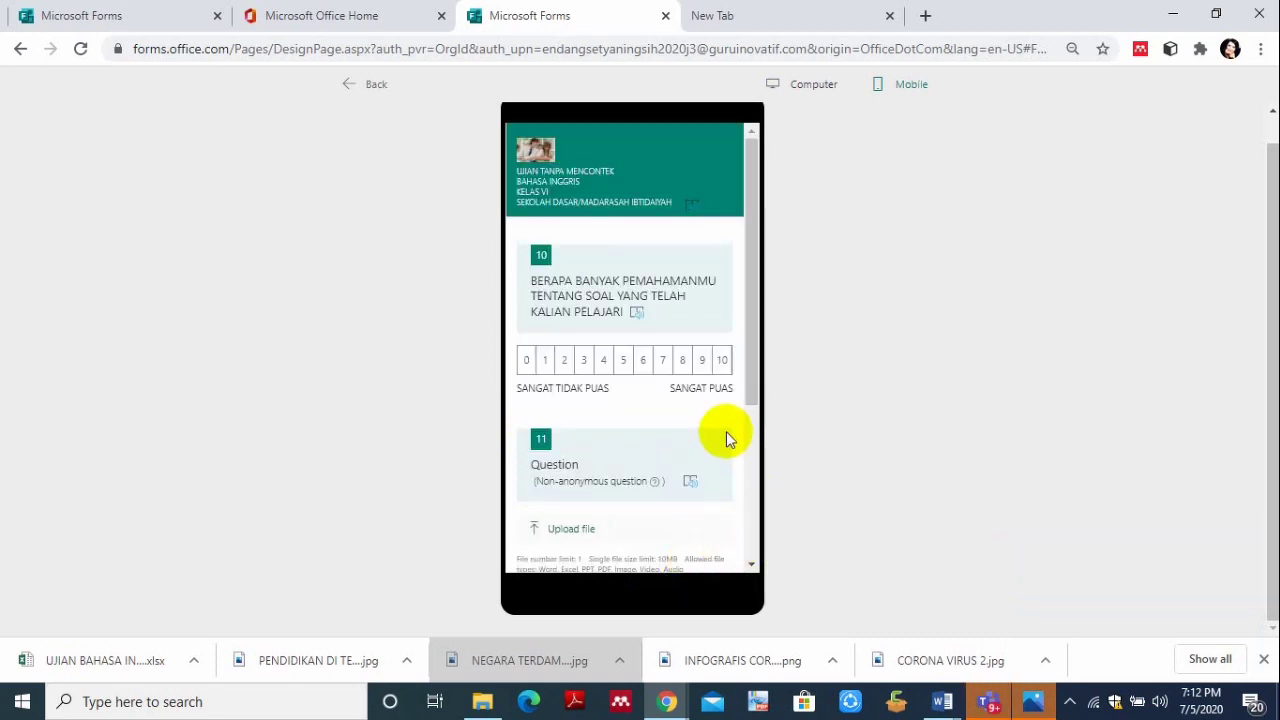
Score question 10, on understanding of the material, as 10 and return from the mobile preview to the form editor.
left_click(721, 364)
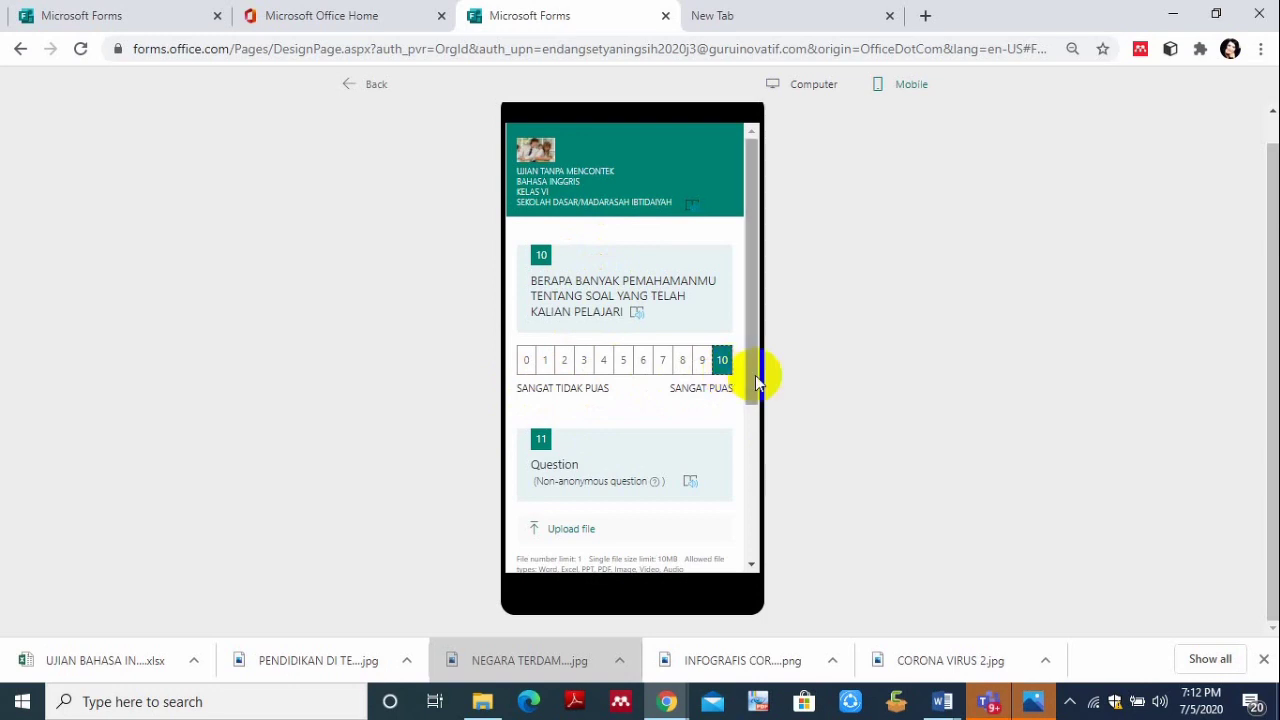
left_click_drag(749, 368, 766, 434)
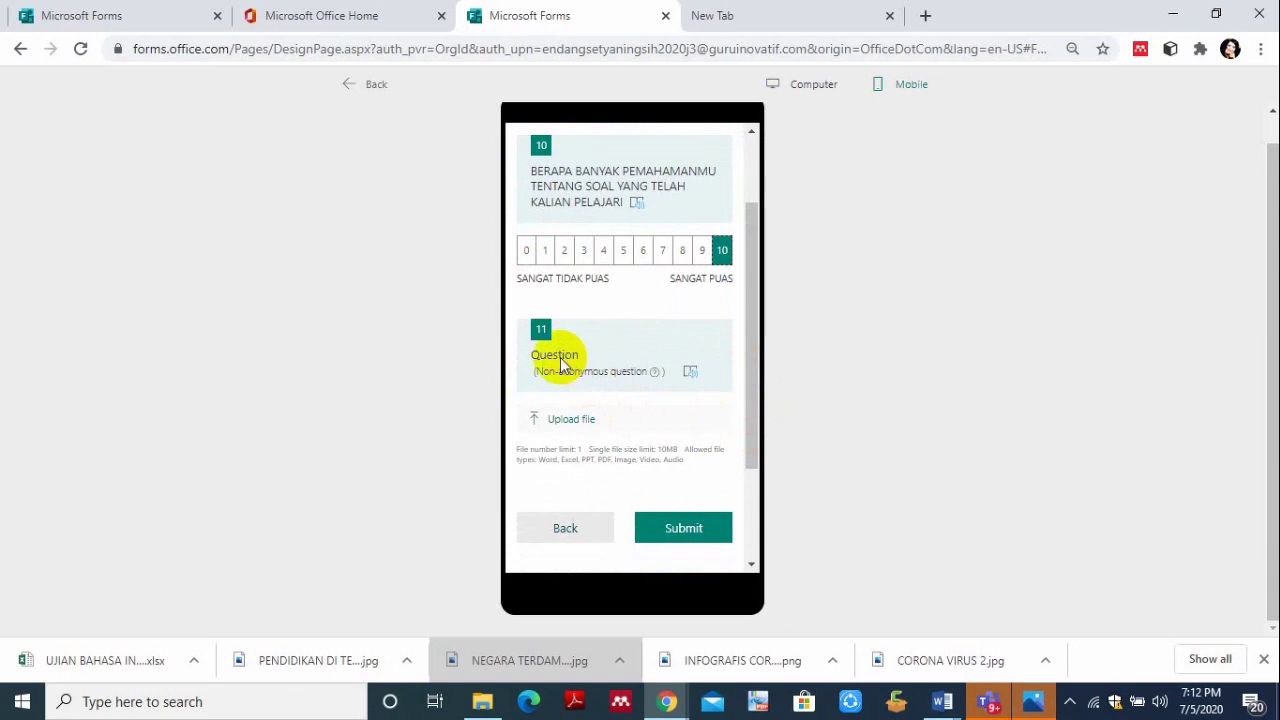
left_click(349, 88)
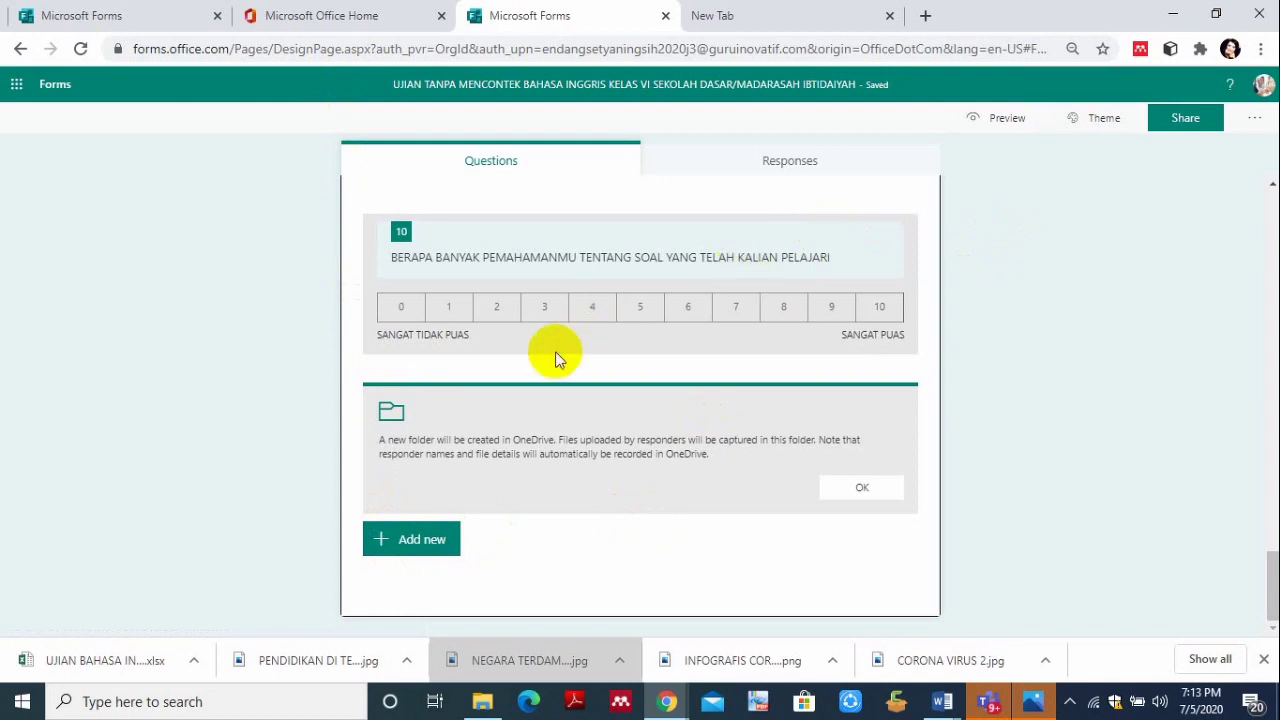
Add another File upload question at the end of the form.
left_click(474, 433)
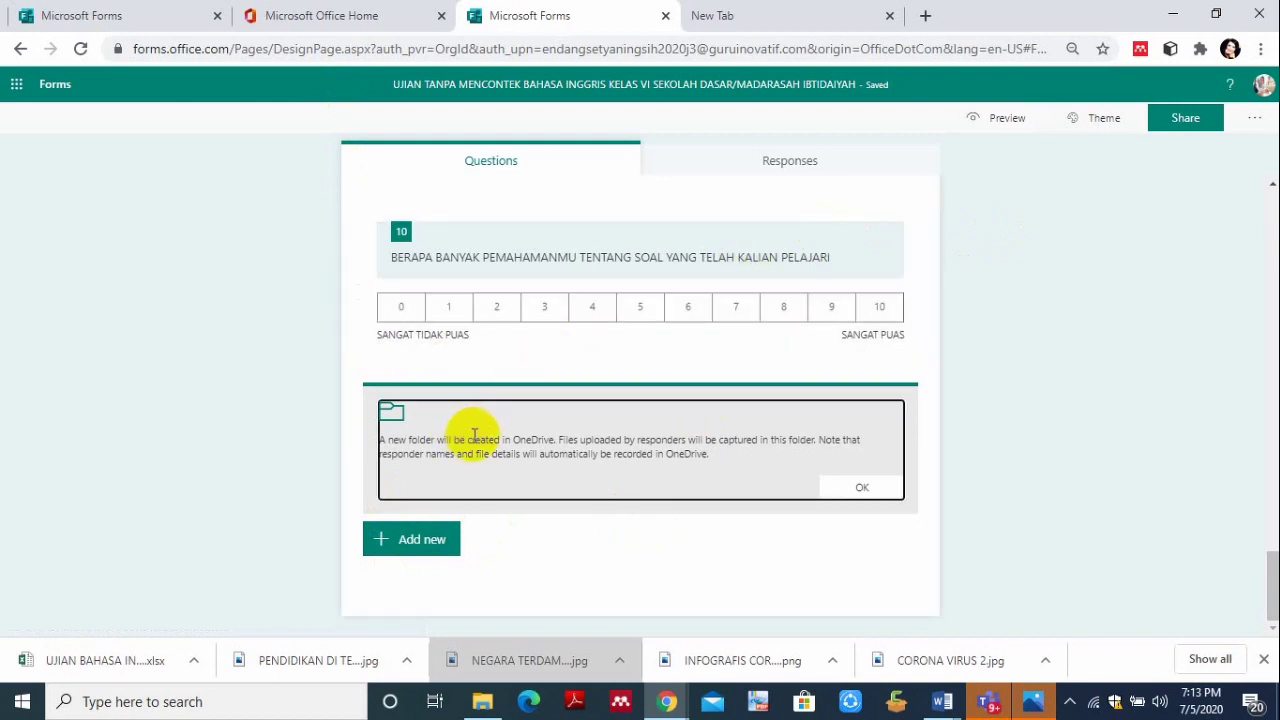
left_click(444, 393)
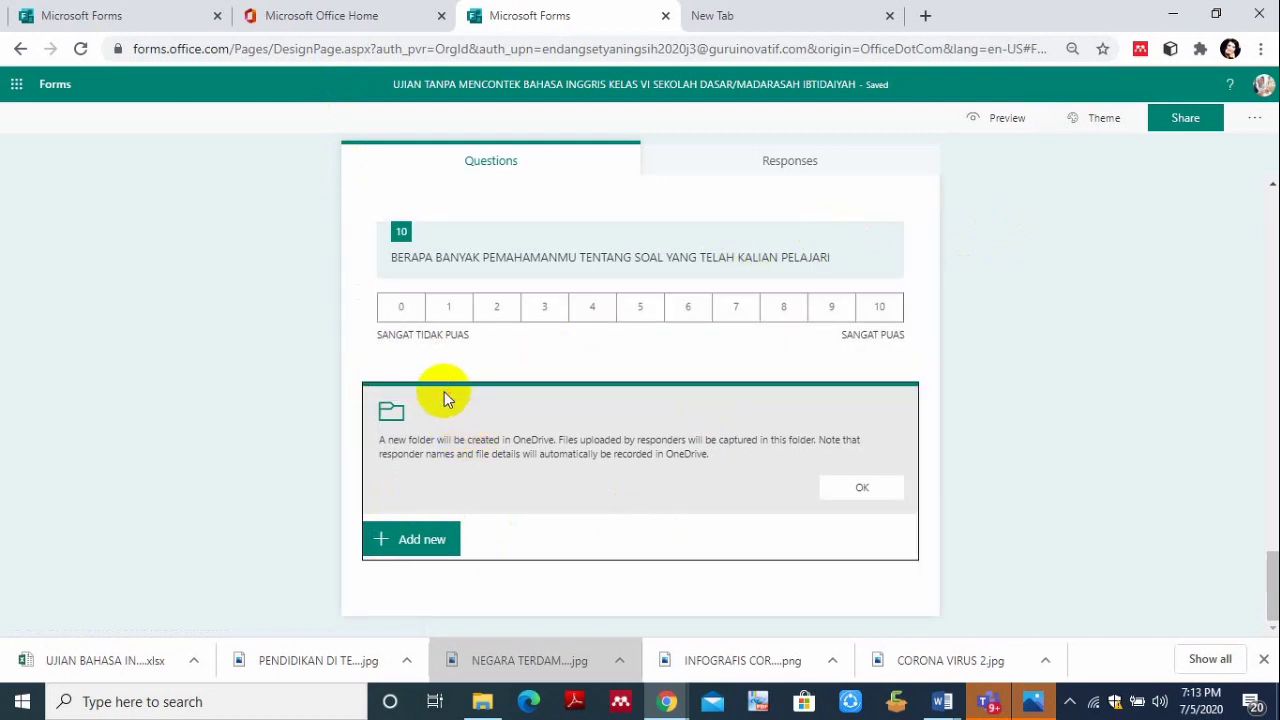
left_click(395, 538)
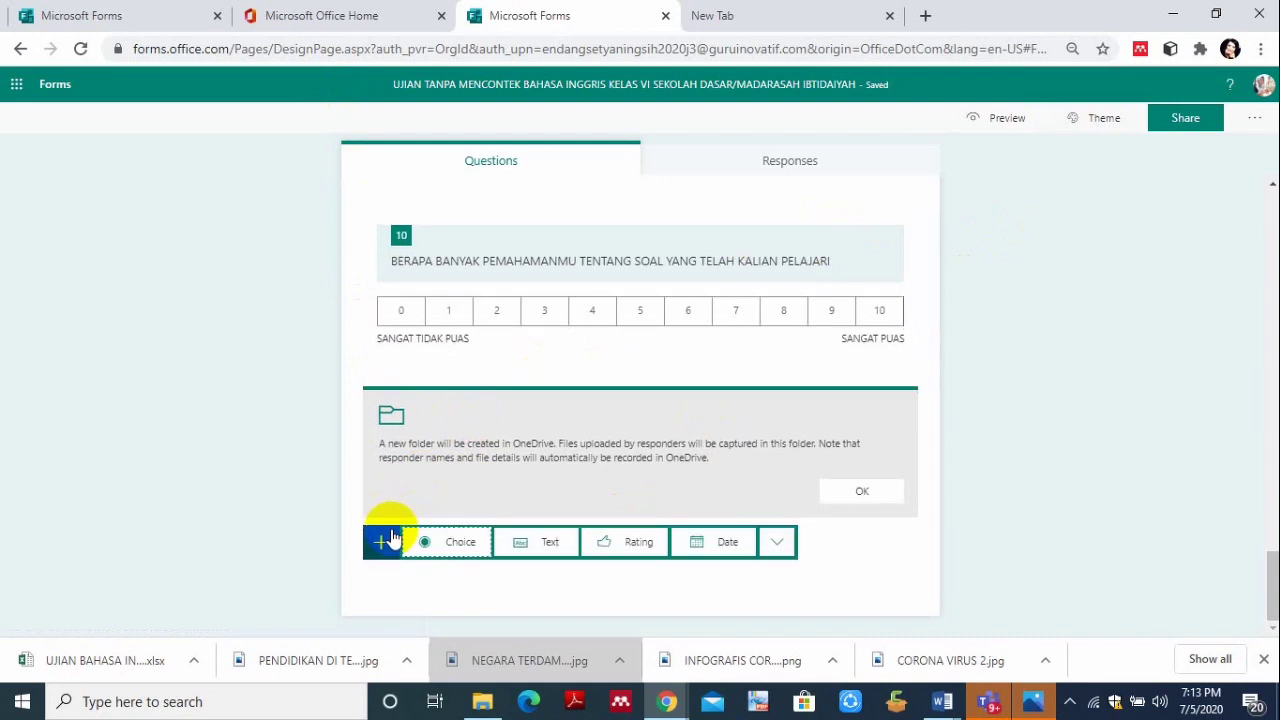
left_click(777, 542)
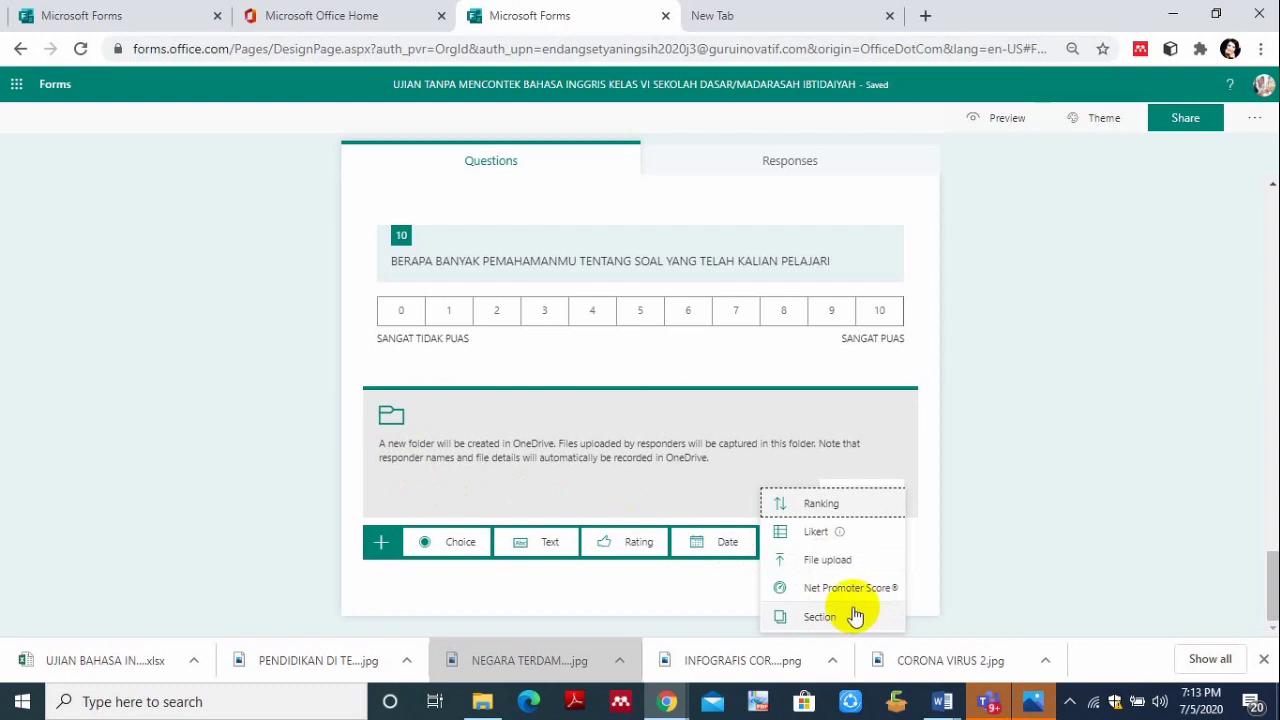
left_click(817, 562)
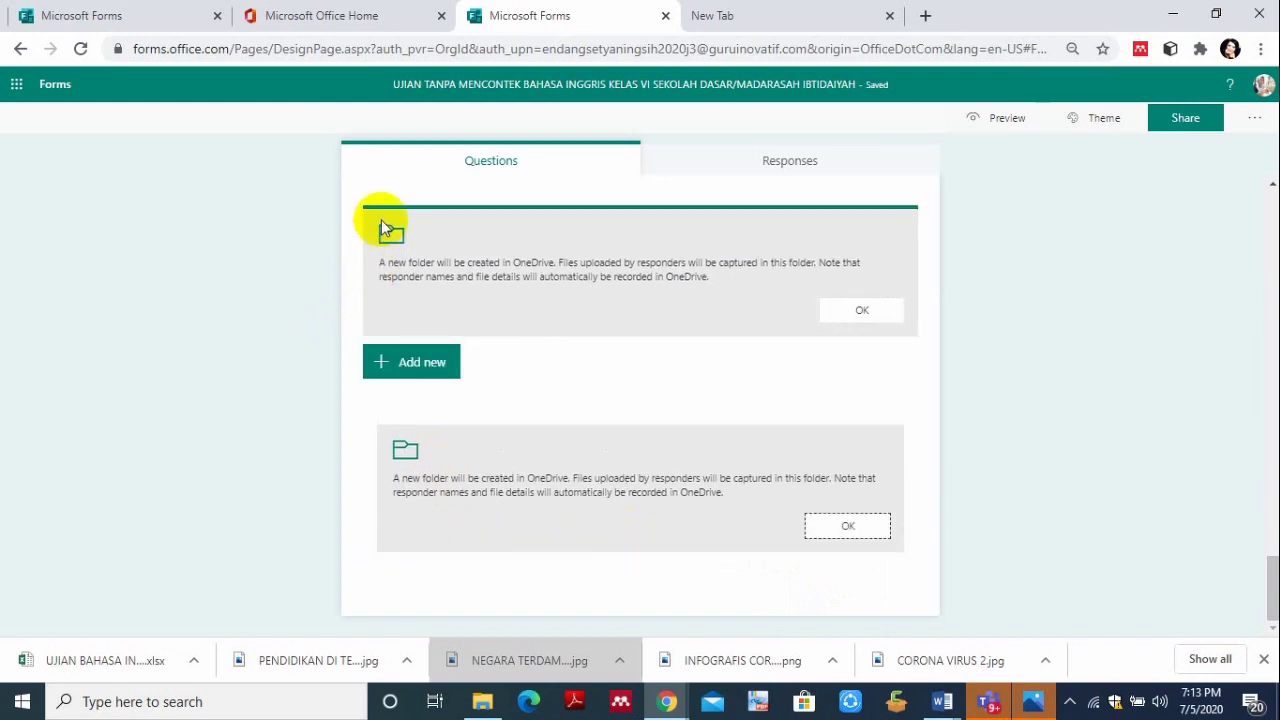
left_click(381, 207)
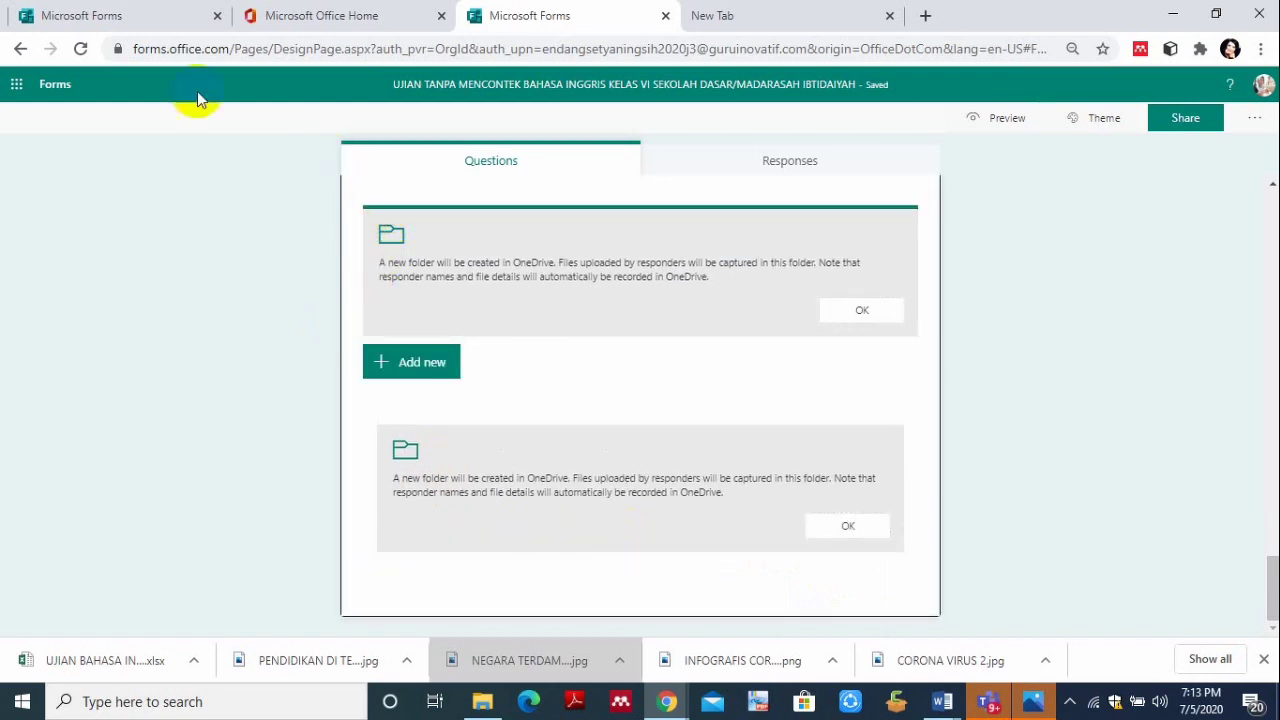
Switch to the open form UJIAN BAHASA INGGRIS MENYENANGKAN 6 OZ CLASS SD/MI TAHUN 2019/2020 THE LAND OF OZ.
left_click(84, 17)
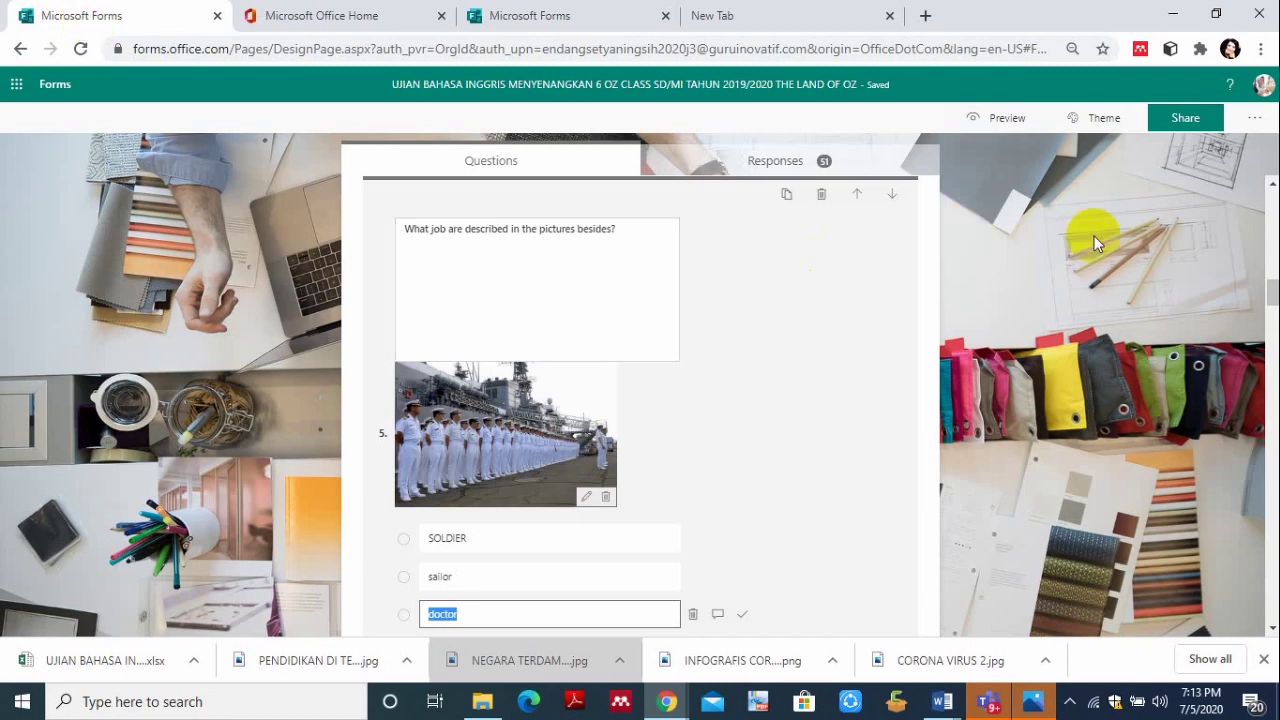
Add a File upload question at the end of the THE LAND OF OZ form, after question 18.
scroll(1273, 300, "down", 15)
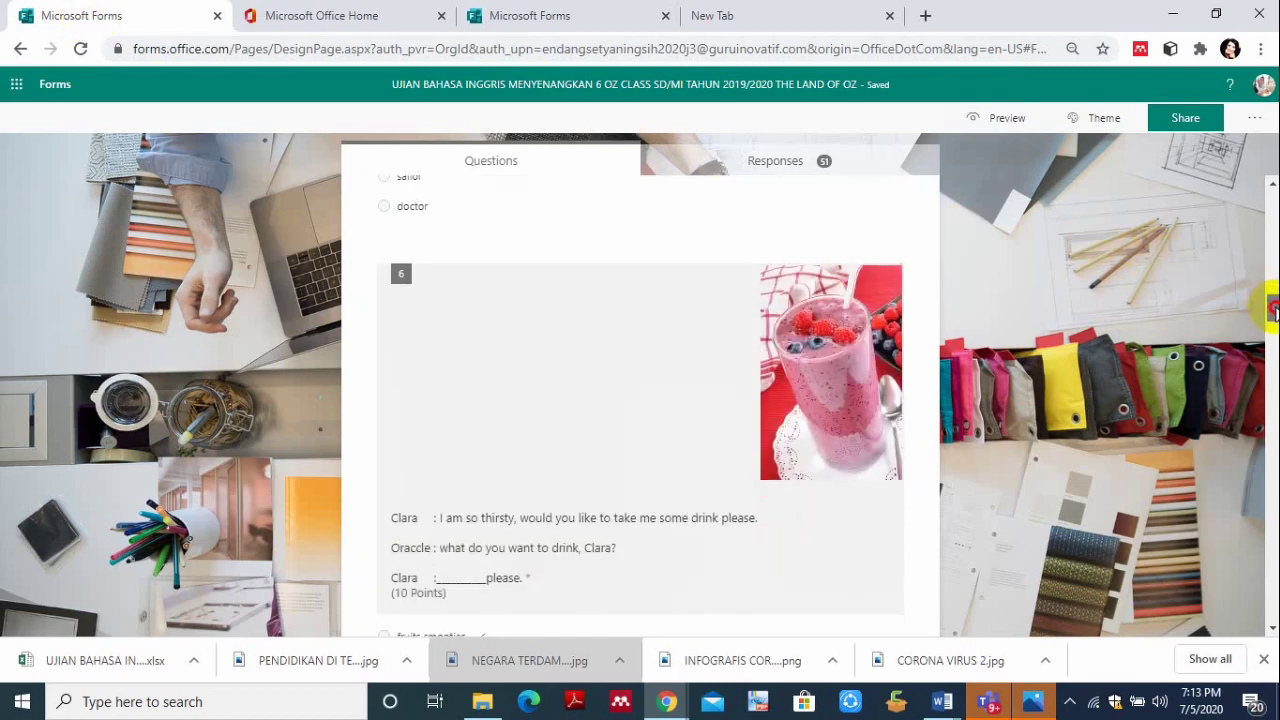
scroll(640, 405, "down", 18)
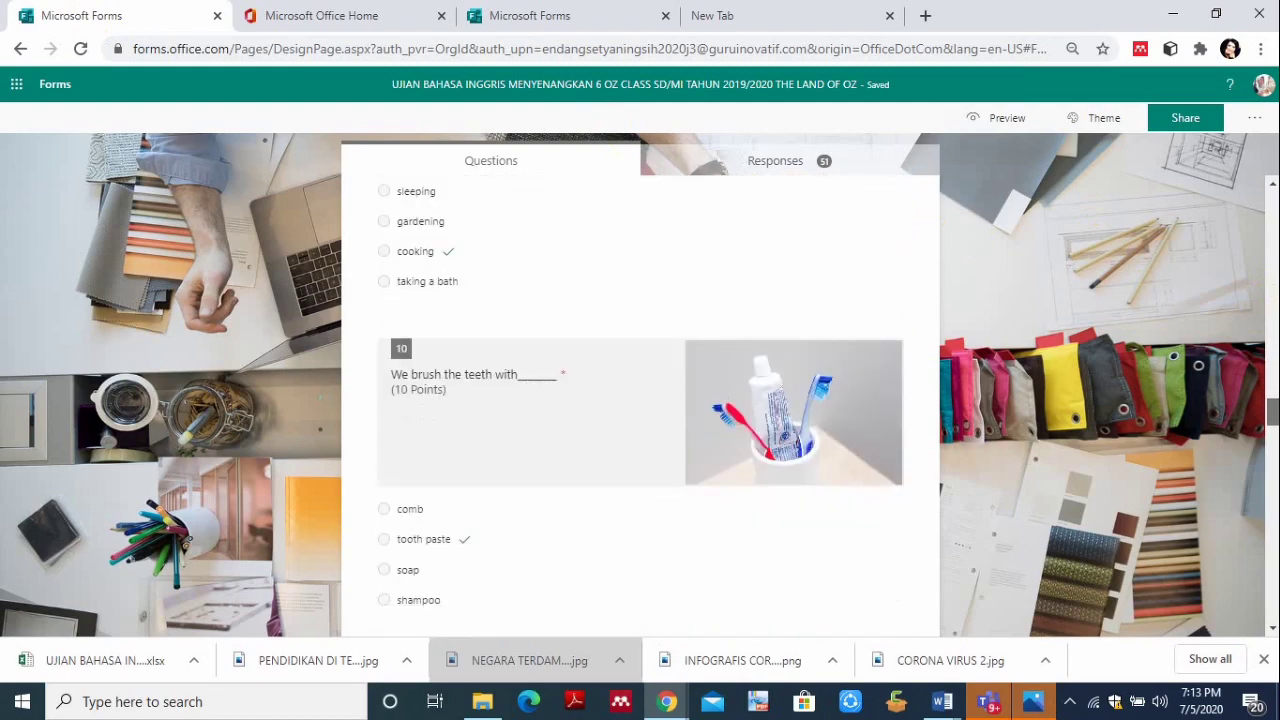
scroll(640, 405, "down", 15)
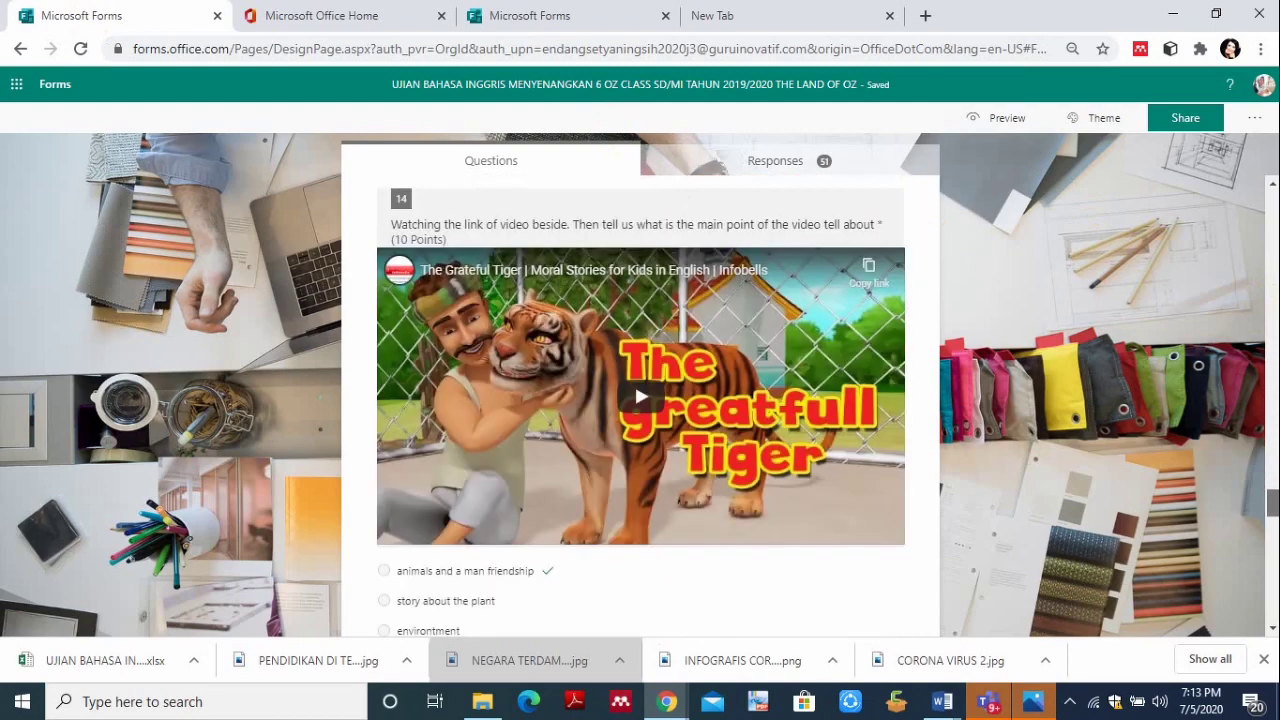
scroll(640, 405, "down", 15)
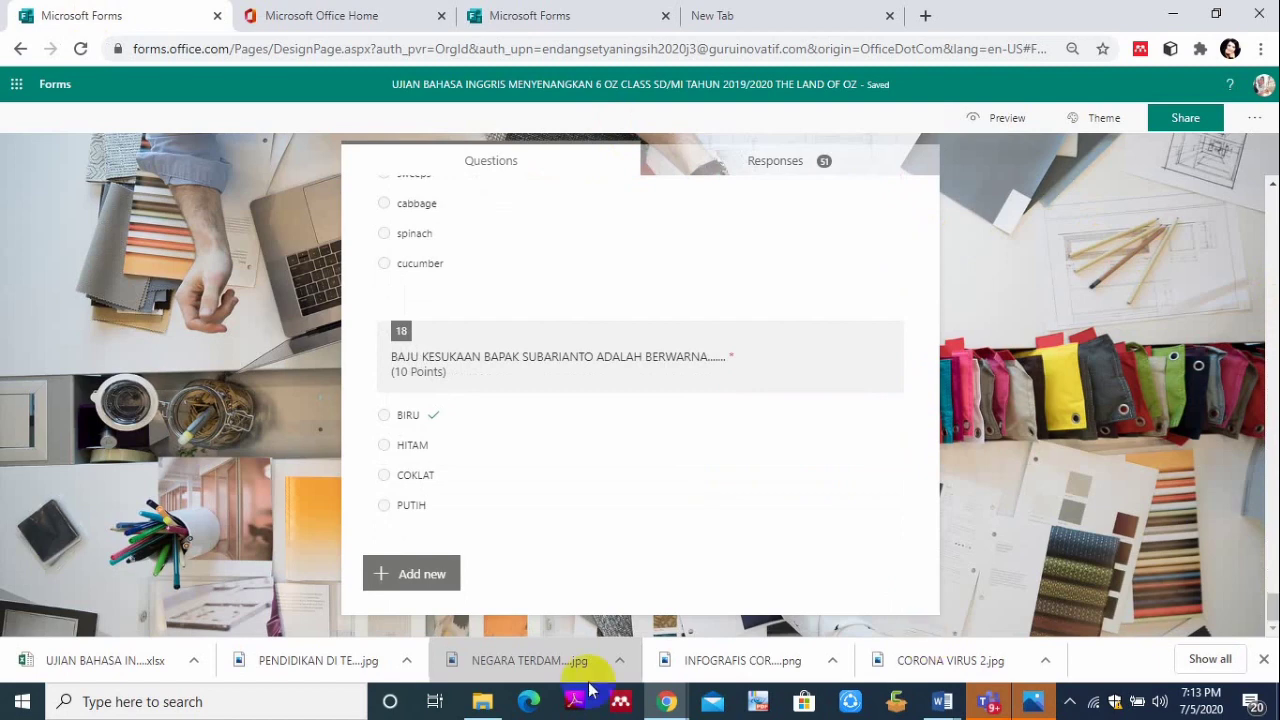
left_click(393, 580)
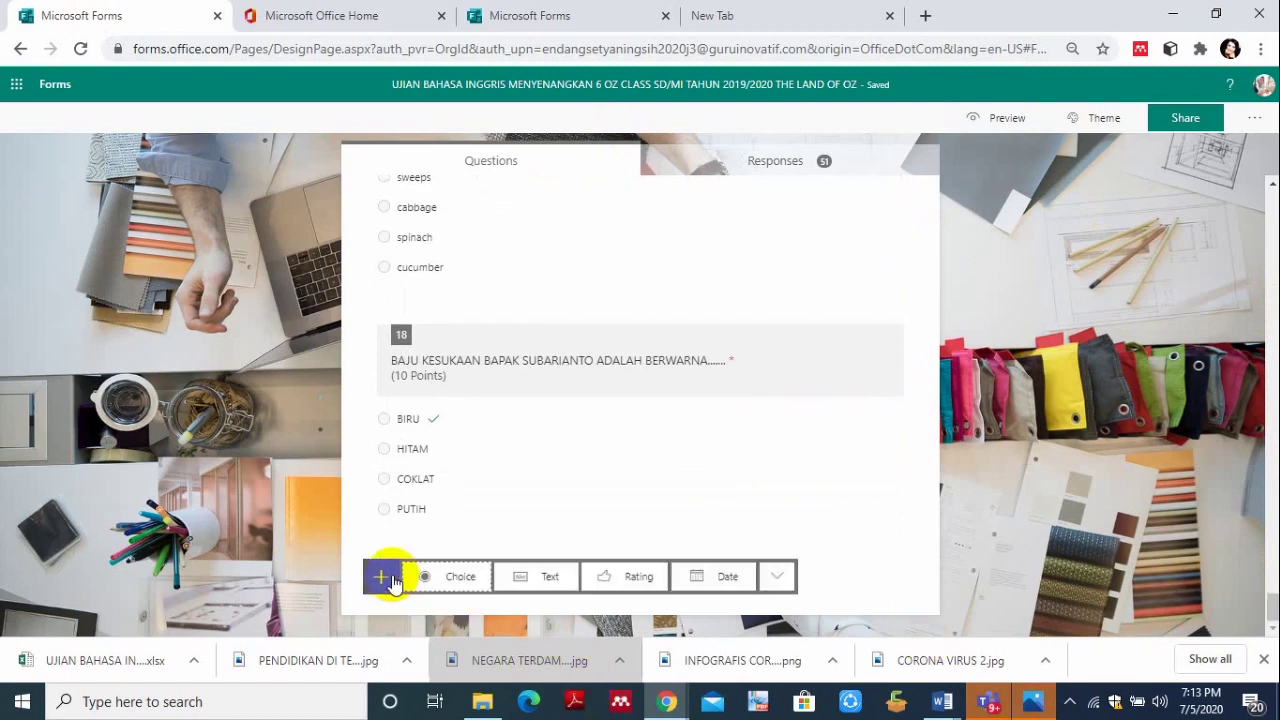
left_click(775, 576)
left_click(820, 565)
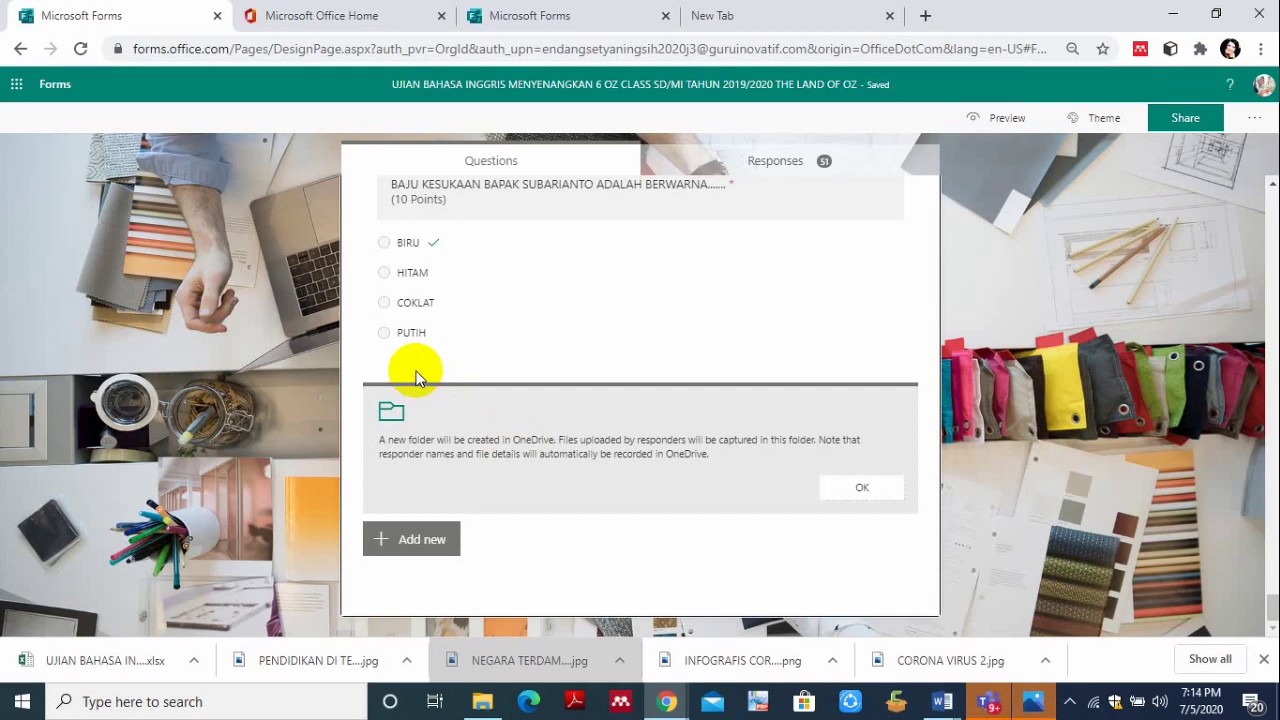
Read the notice in the new File upload question about the OneDrive folder for responders' files.
left_click(494, 445)
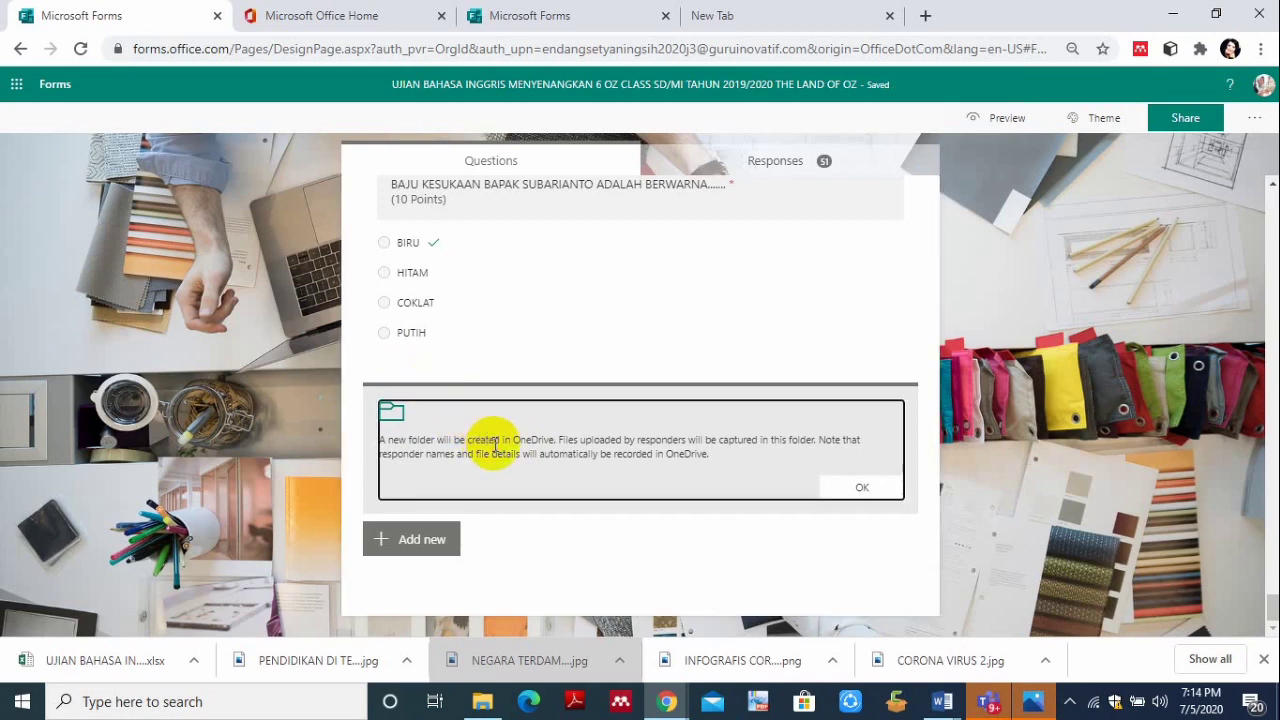
left_click_drag(746, 462, 378, 450)
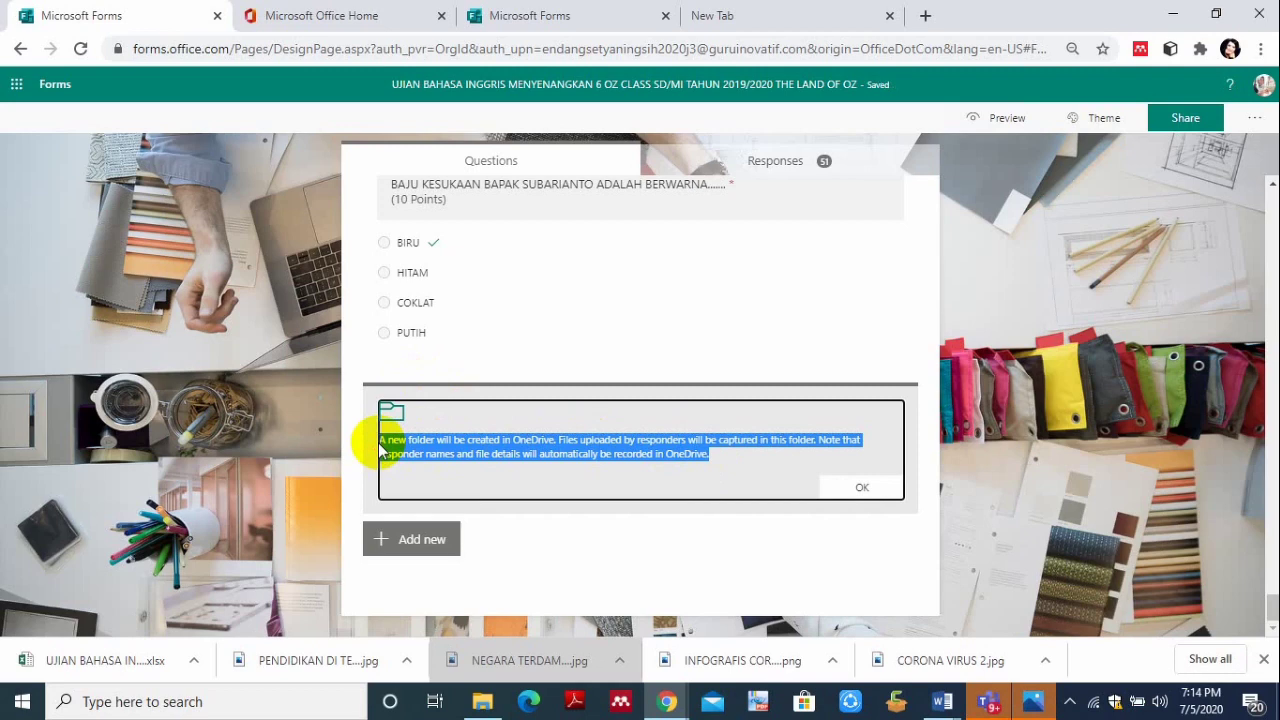
left_click(378, 450)
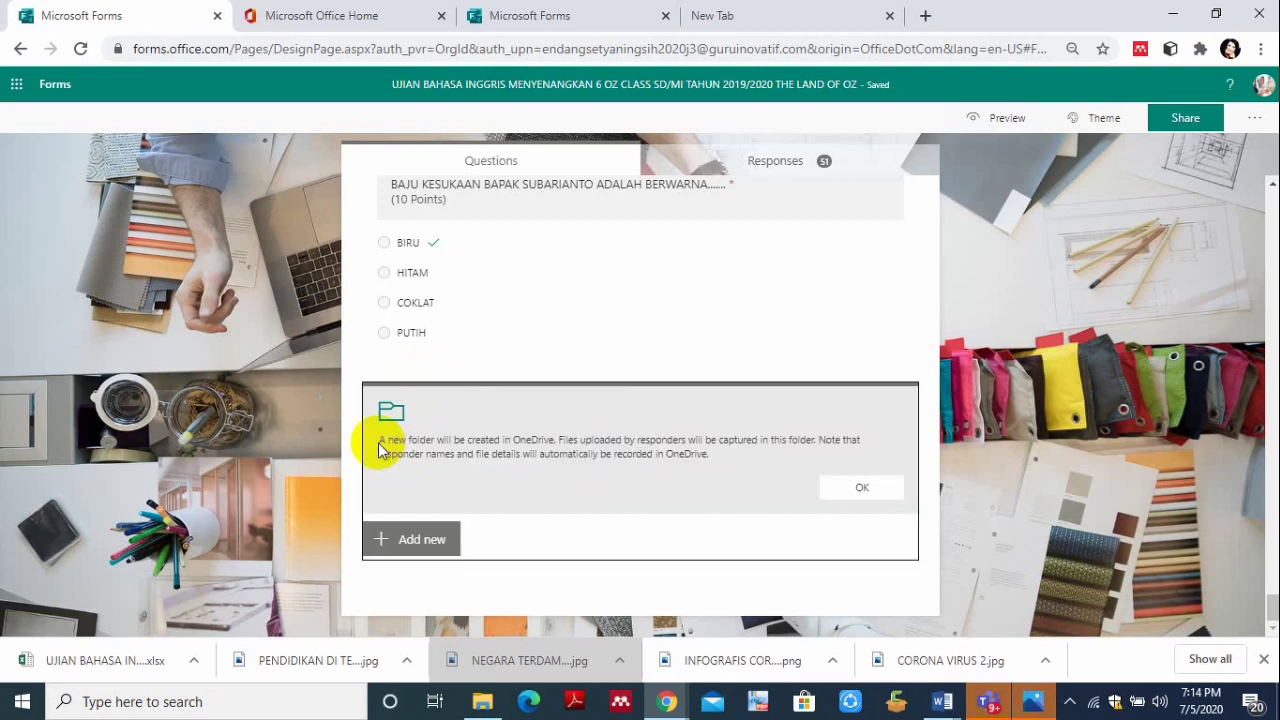
left_click(640, 462)
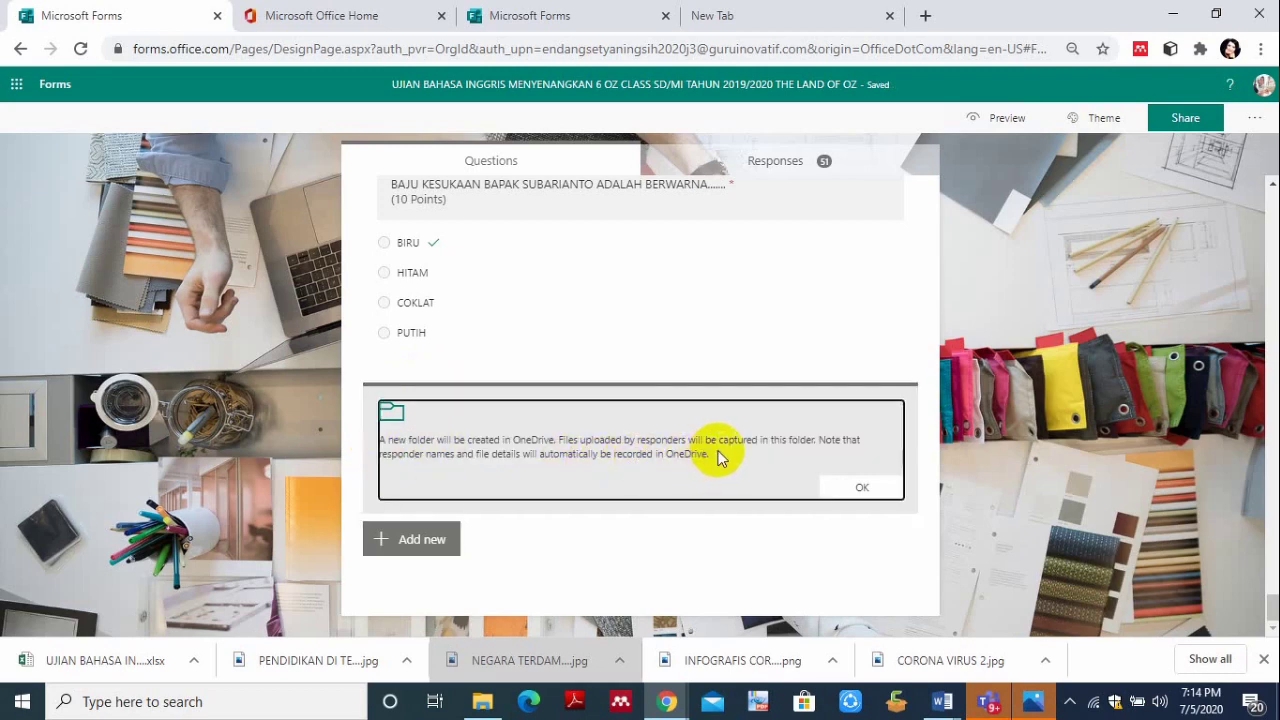
left_click_drag(720, 456, 370, 445)
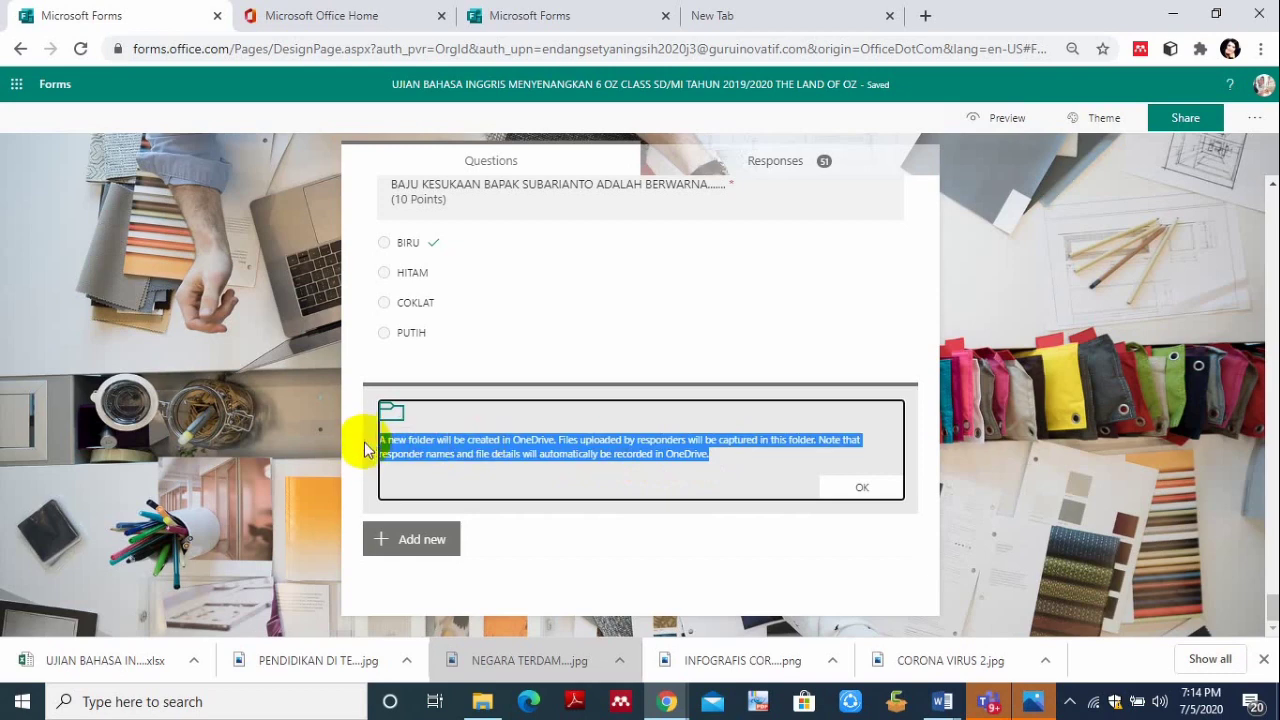
left_click(654, 490)
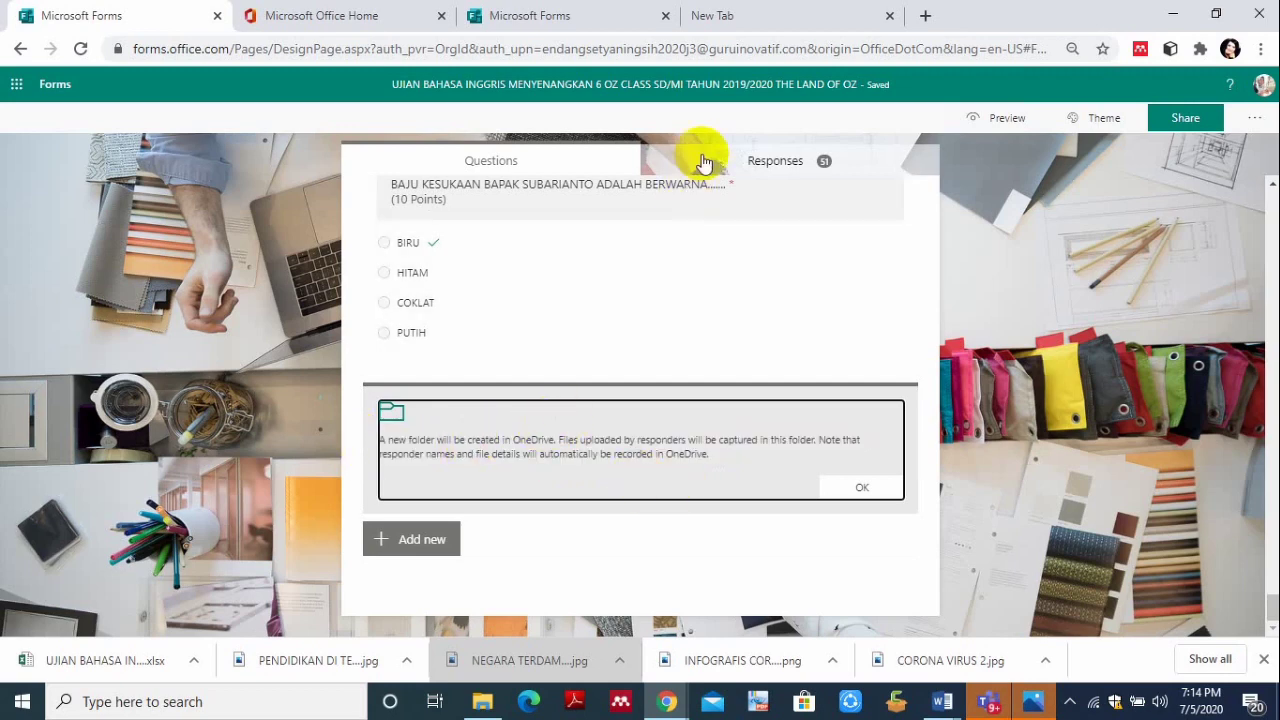
Preview the form briefly, return to its editor and switch to the open form UJIAN TANPA MENCONTEK BAHASA INGGRIS KELAS VI.
left_click(985, 118)
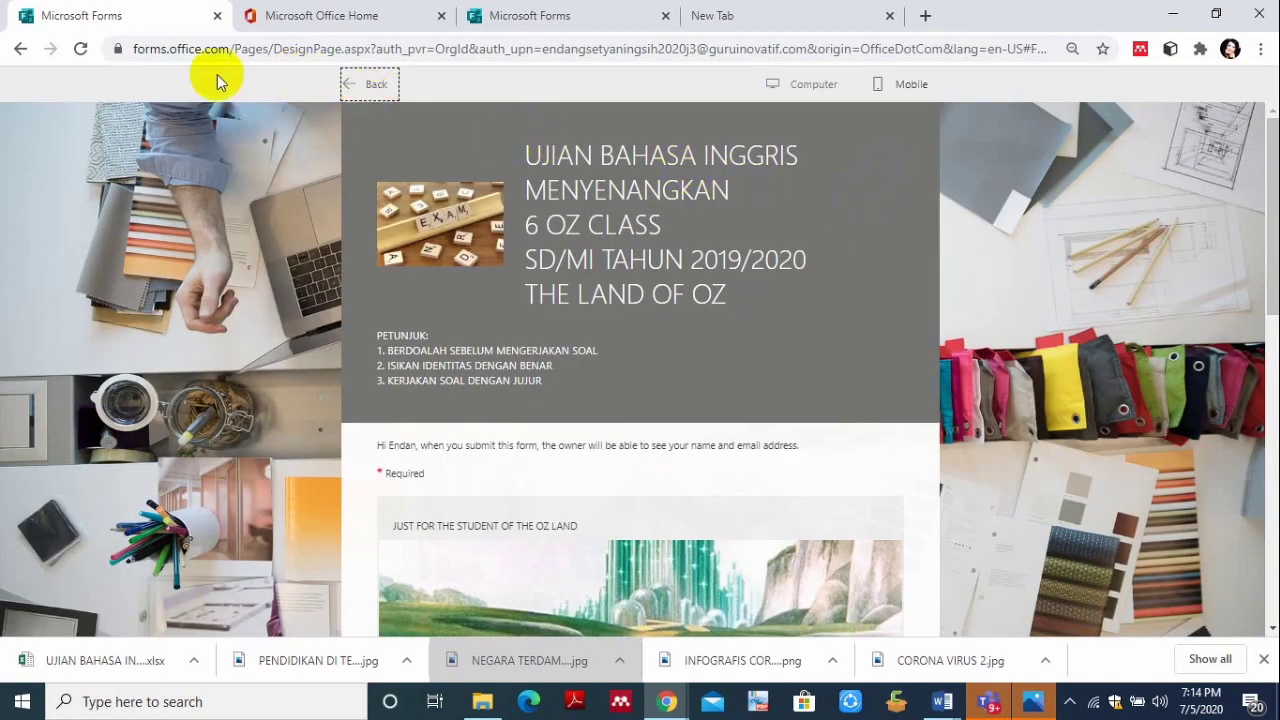
left_click(353, 86)
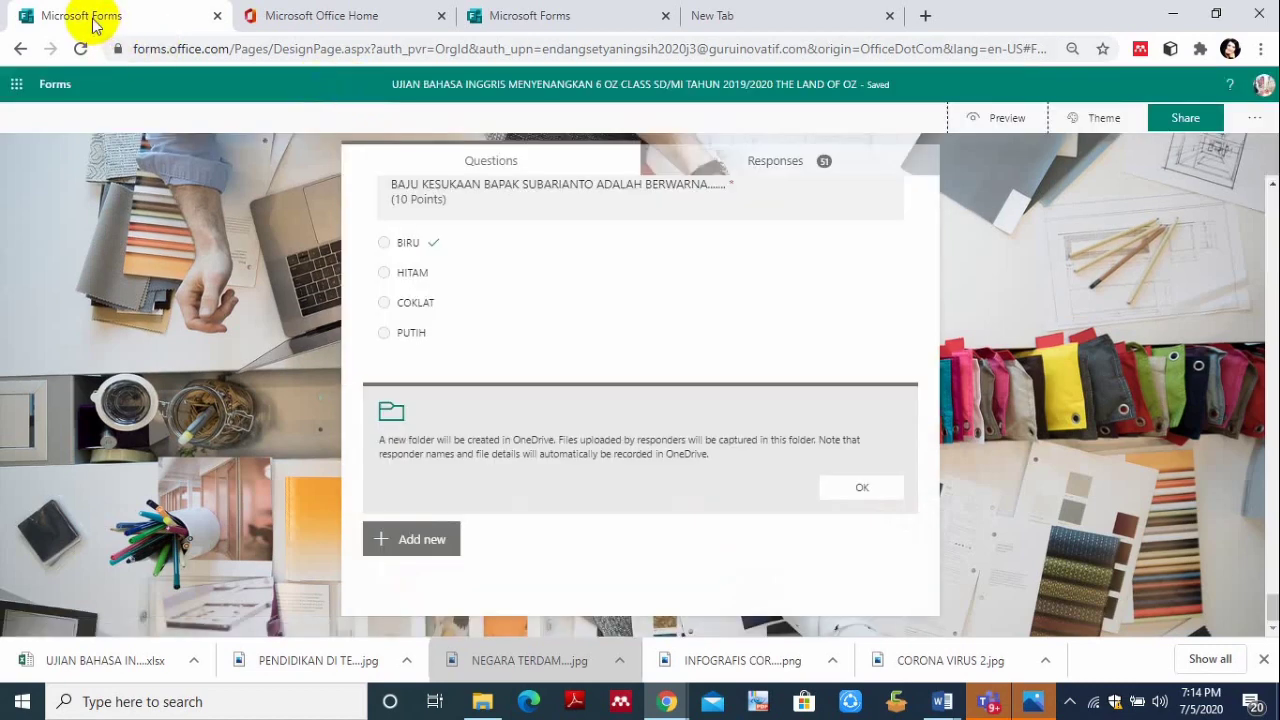
left_click(510, 20)
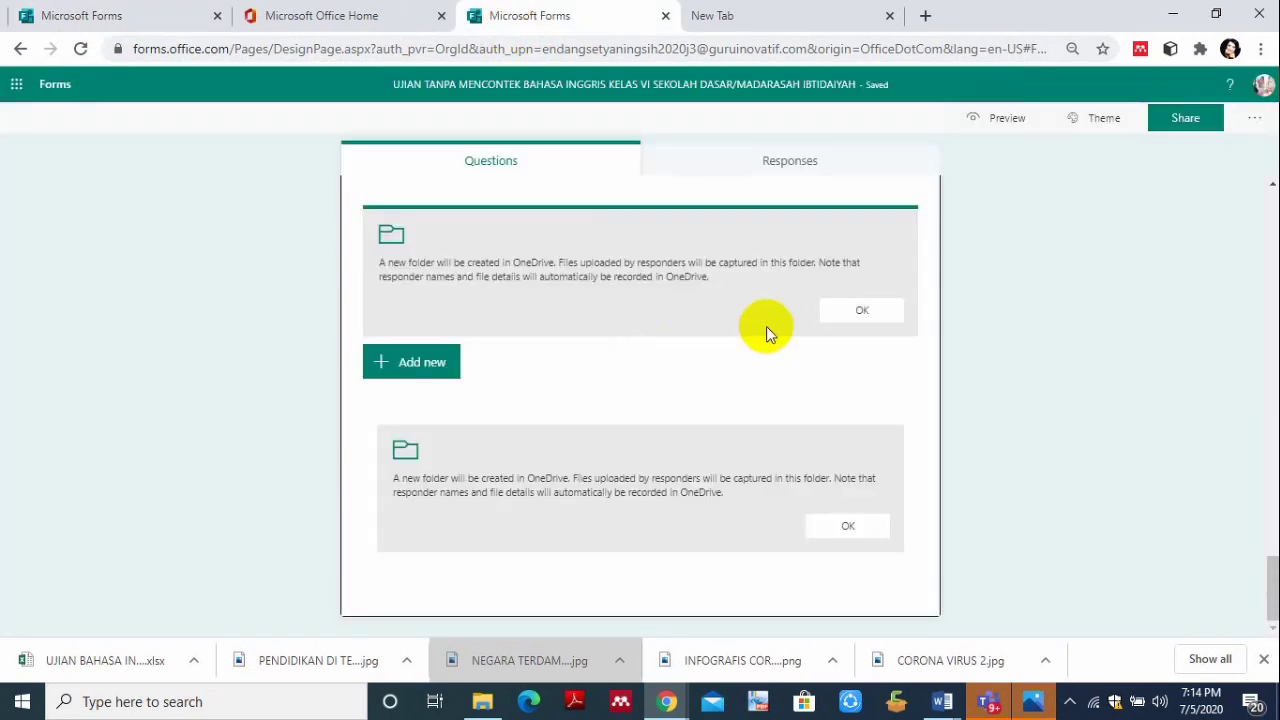
Show the form in mobile preview and continue past the identity questions to the multiple-choice section.
left_click(976, 122)
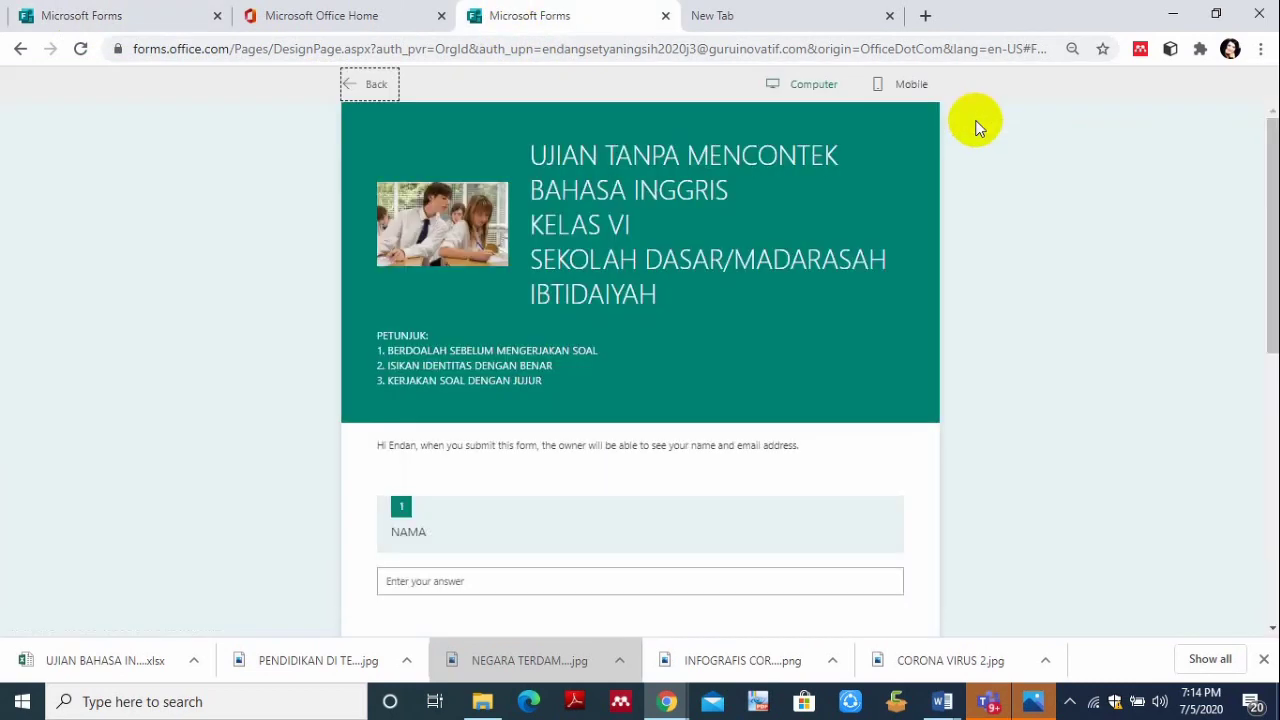
left_click(893, 84)
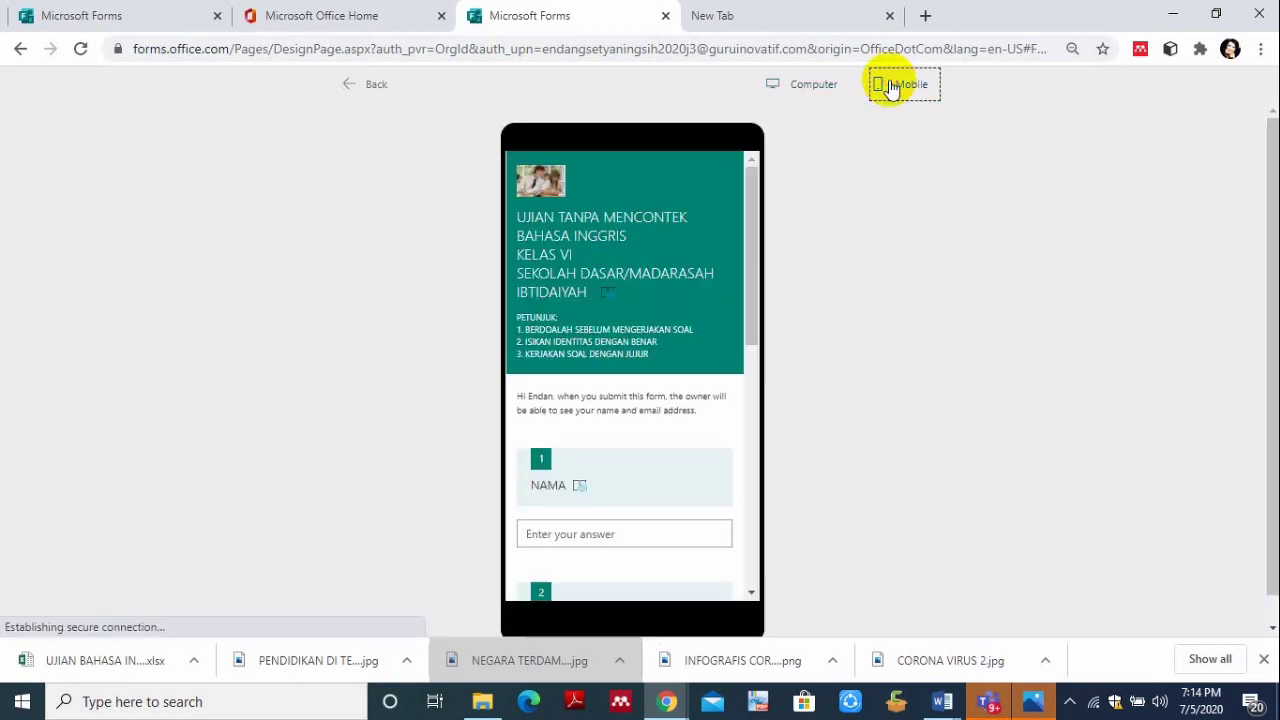
left_click_drag(754, 321, 780, 537)
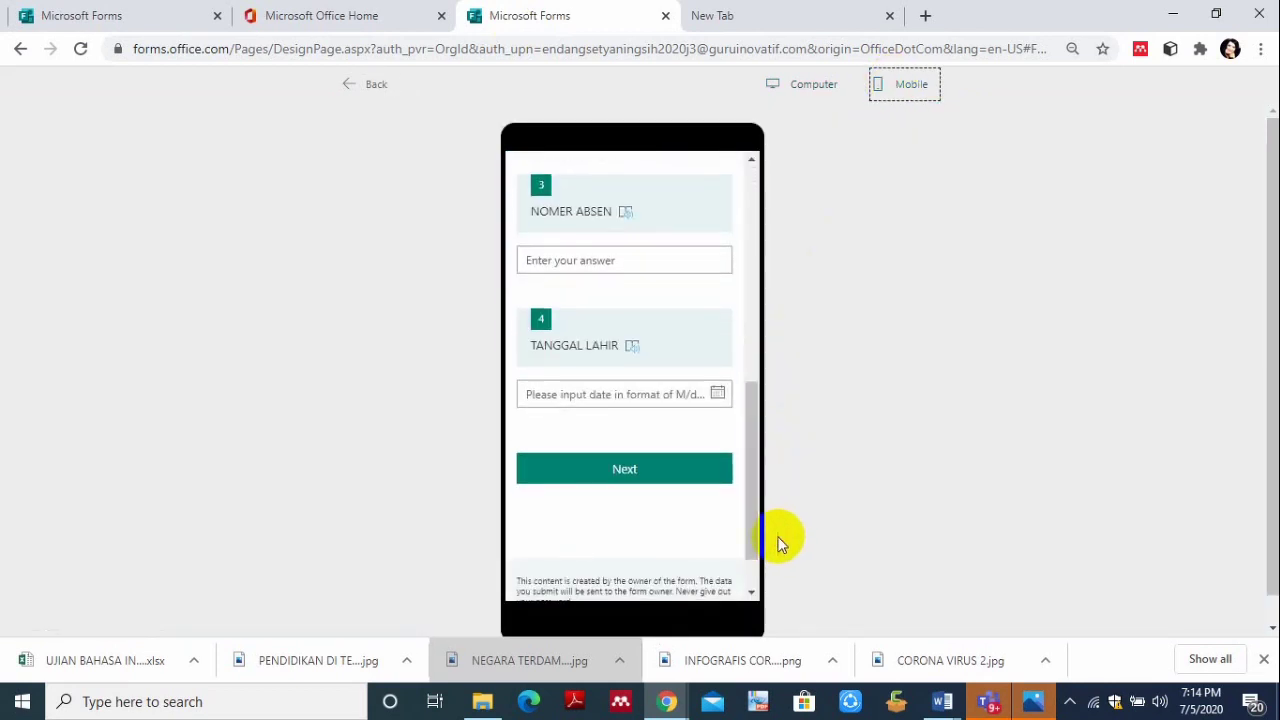
left_click(677, 480)
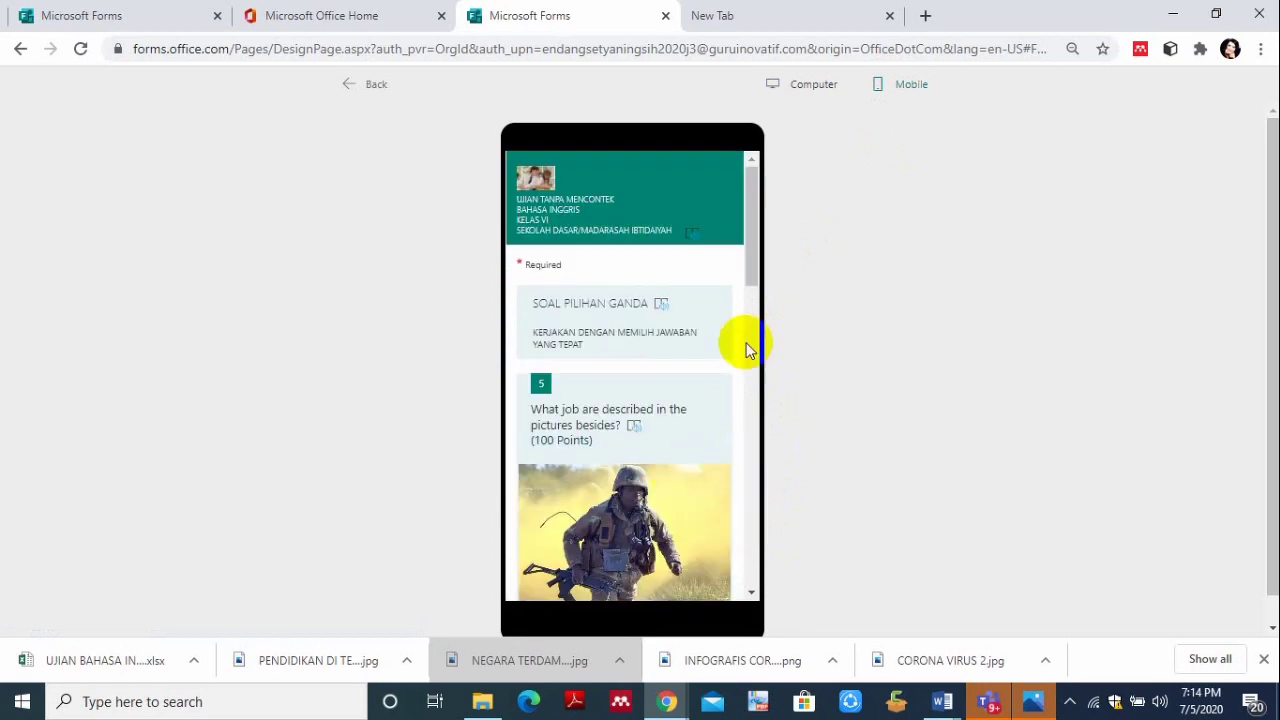
Answer question 9 about Bill Clinton's birth with tomorrow's date from the calendar and continue to the next section.
left_click_drag(749, 271, 791, 563)
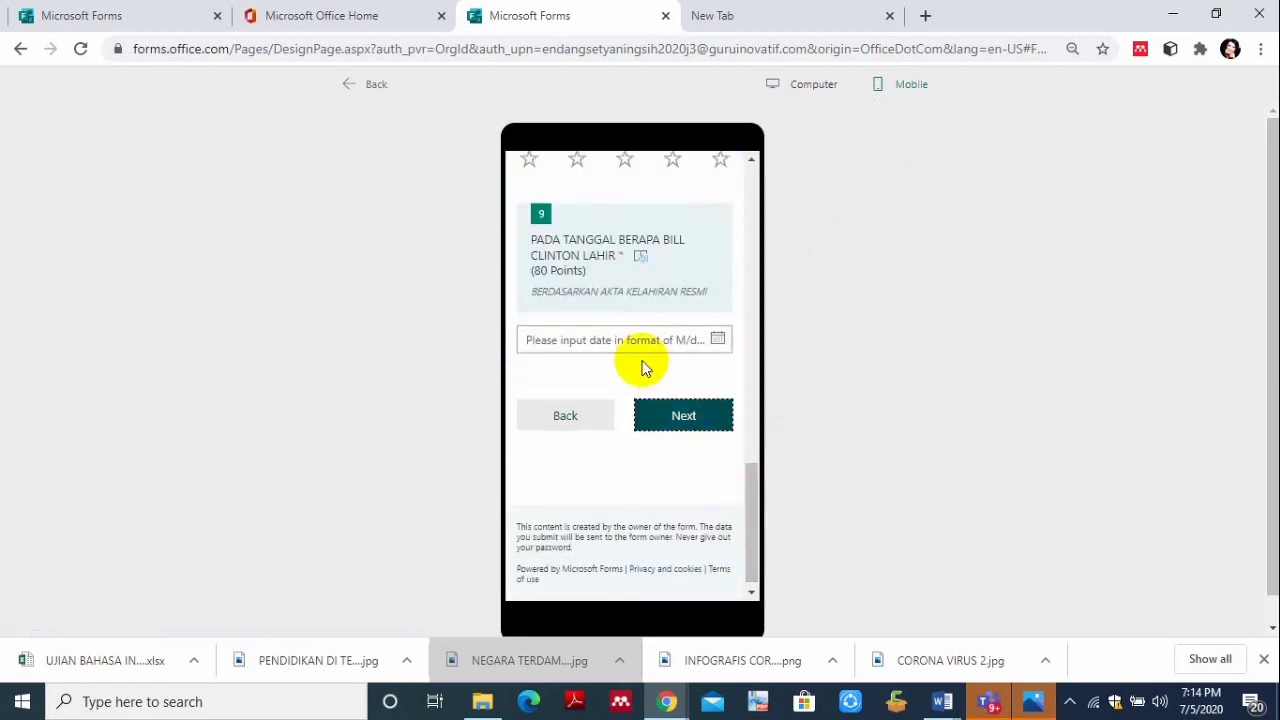
left_click(663, 420)
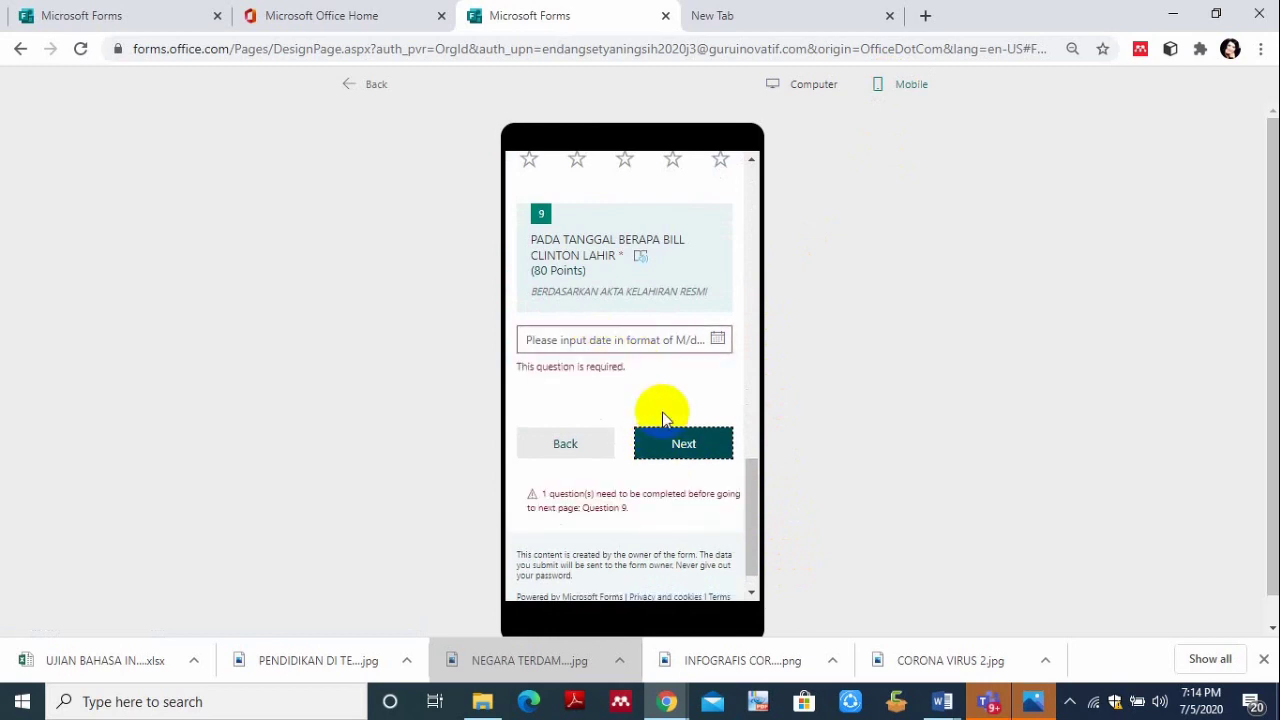
left_click(621, 345)
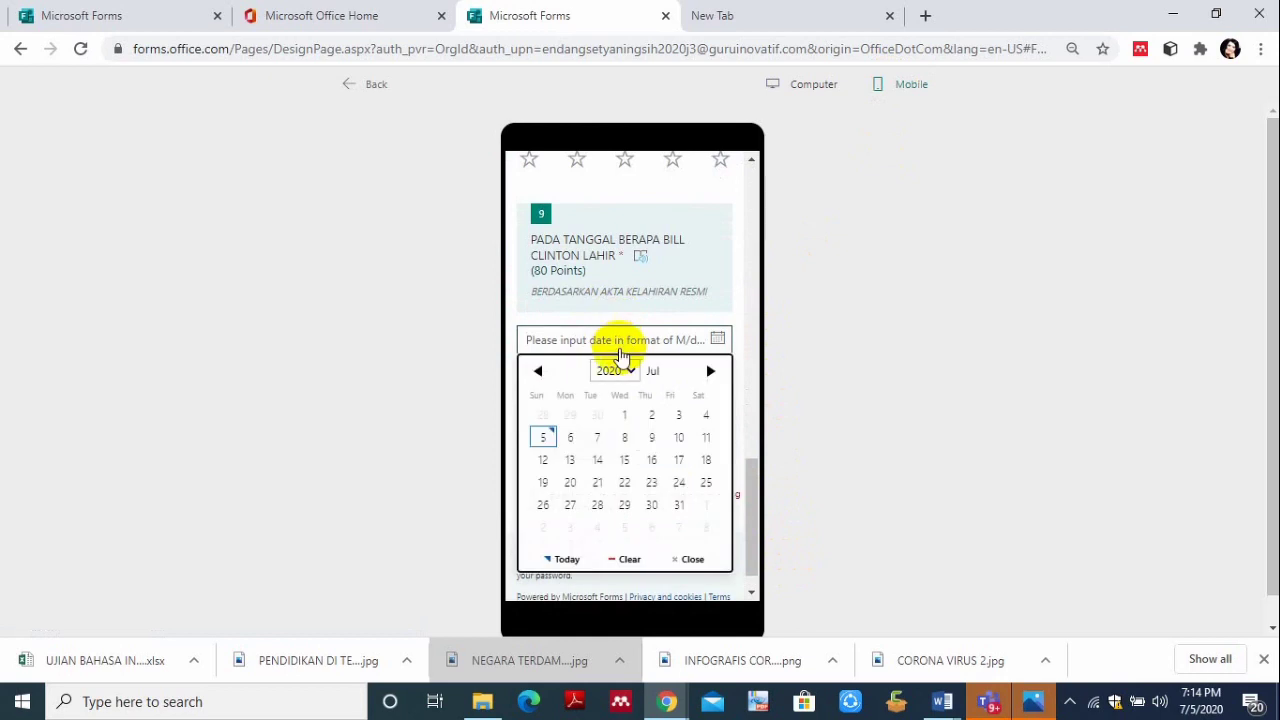
left_click(570, 437)
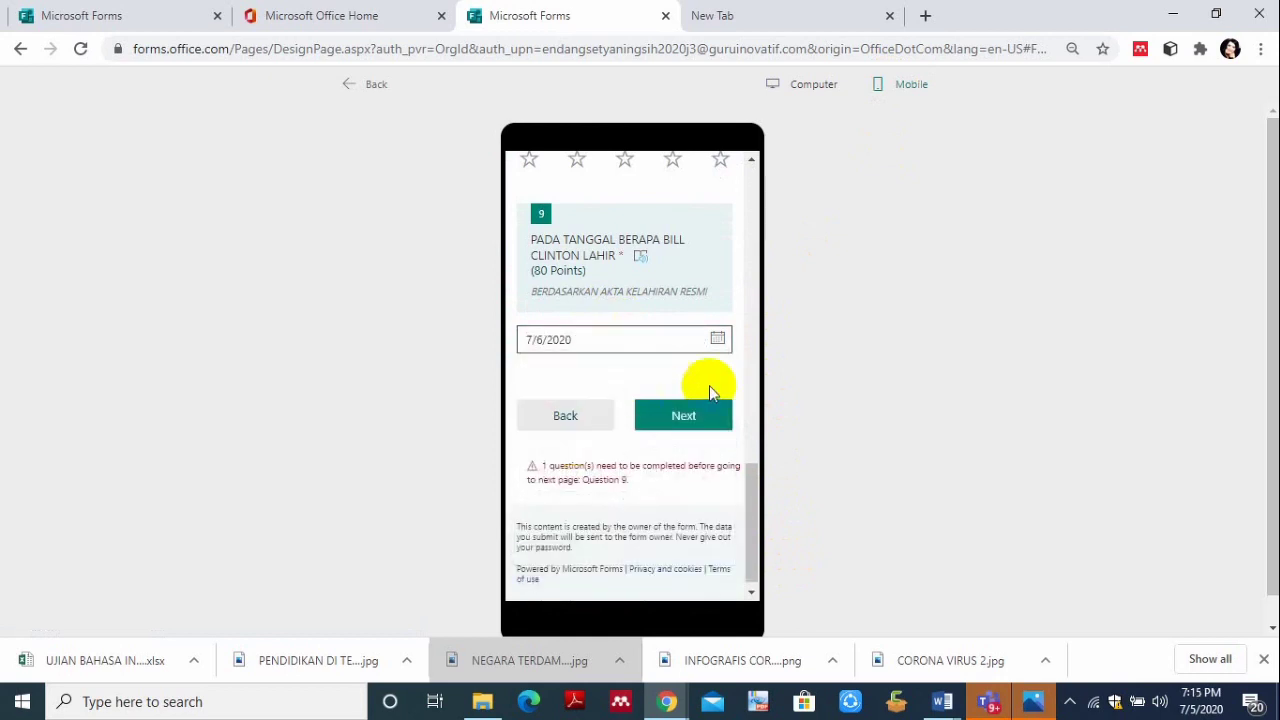
left_click(700, 417)
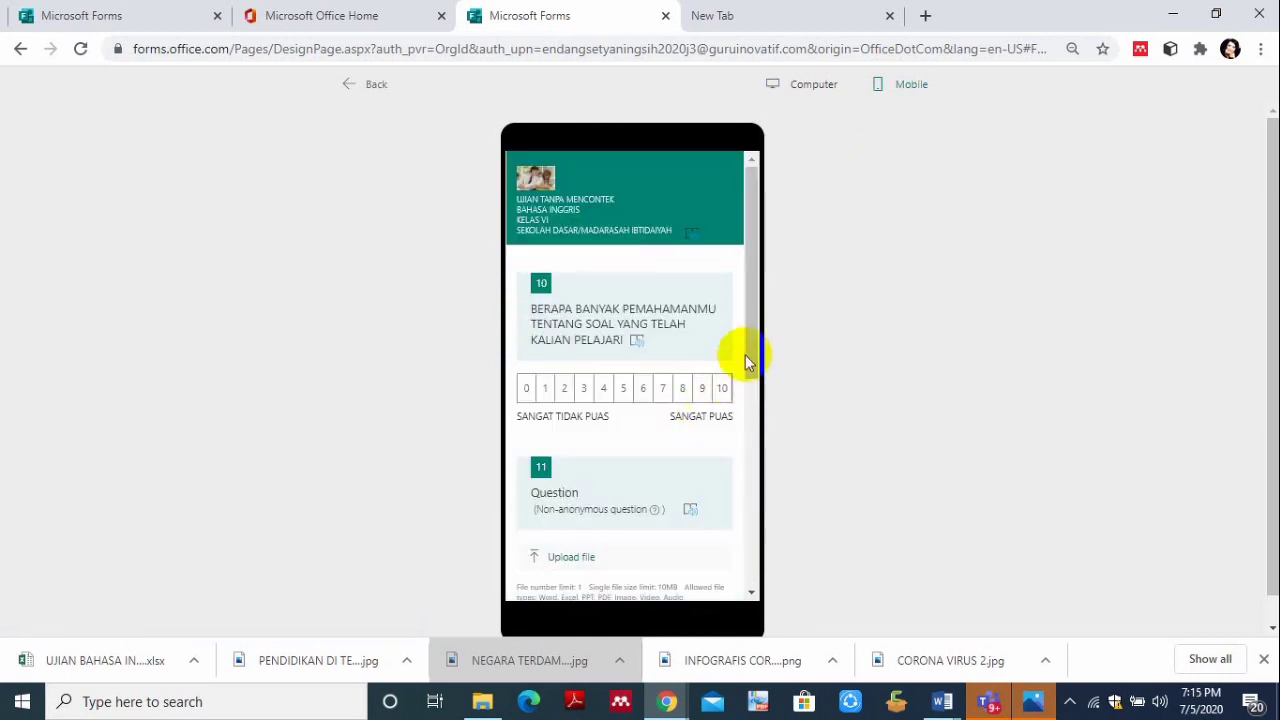
Upload the image CORONA VIRUS 2 as the answer to question 11.
left_click_drag(745, 355, 749, 429)
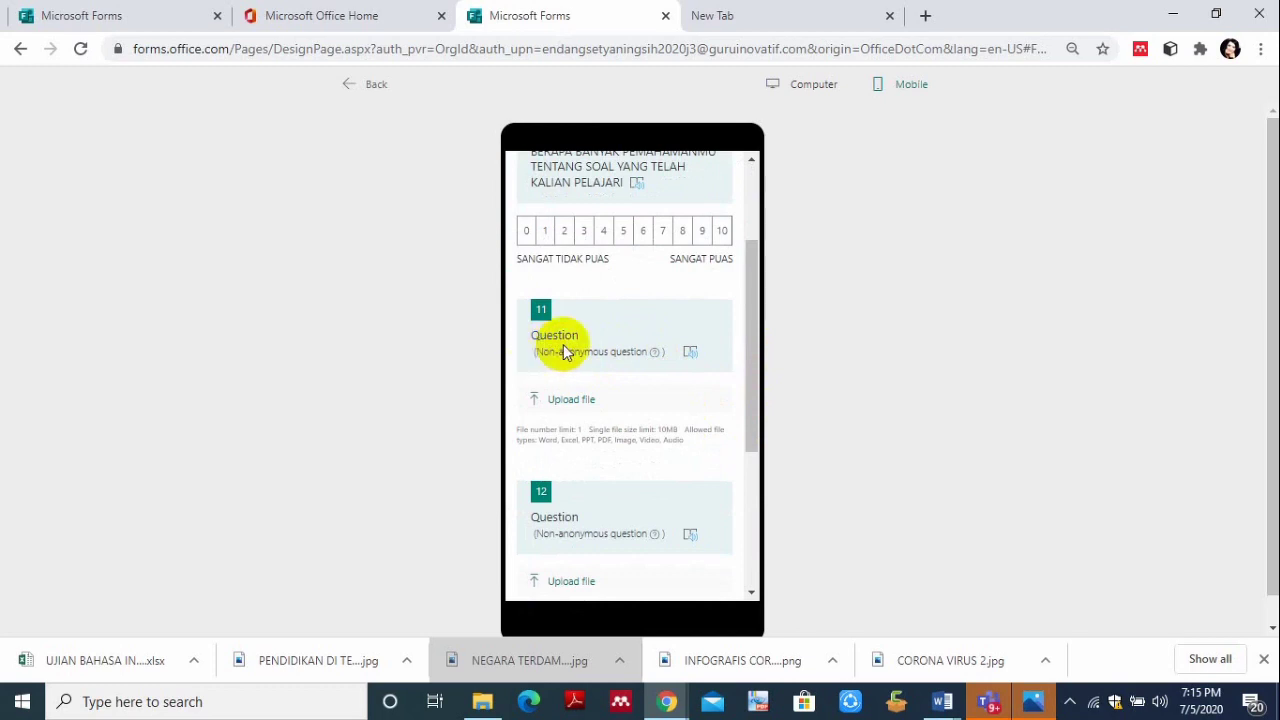
left_click(536, 403)
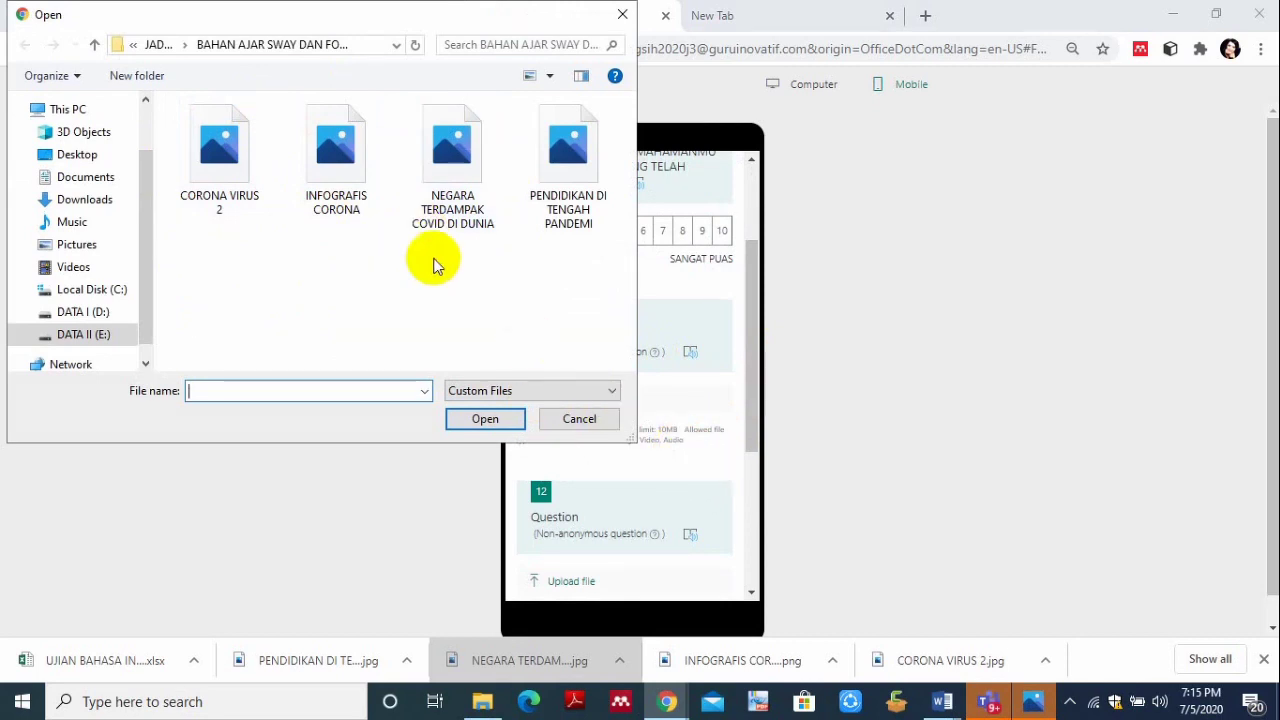
left_click(237, 166)
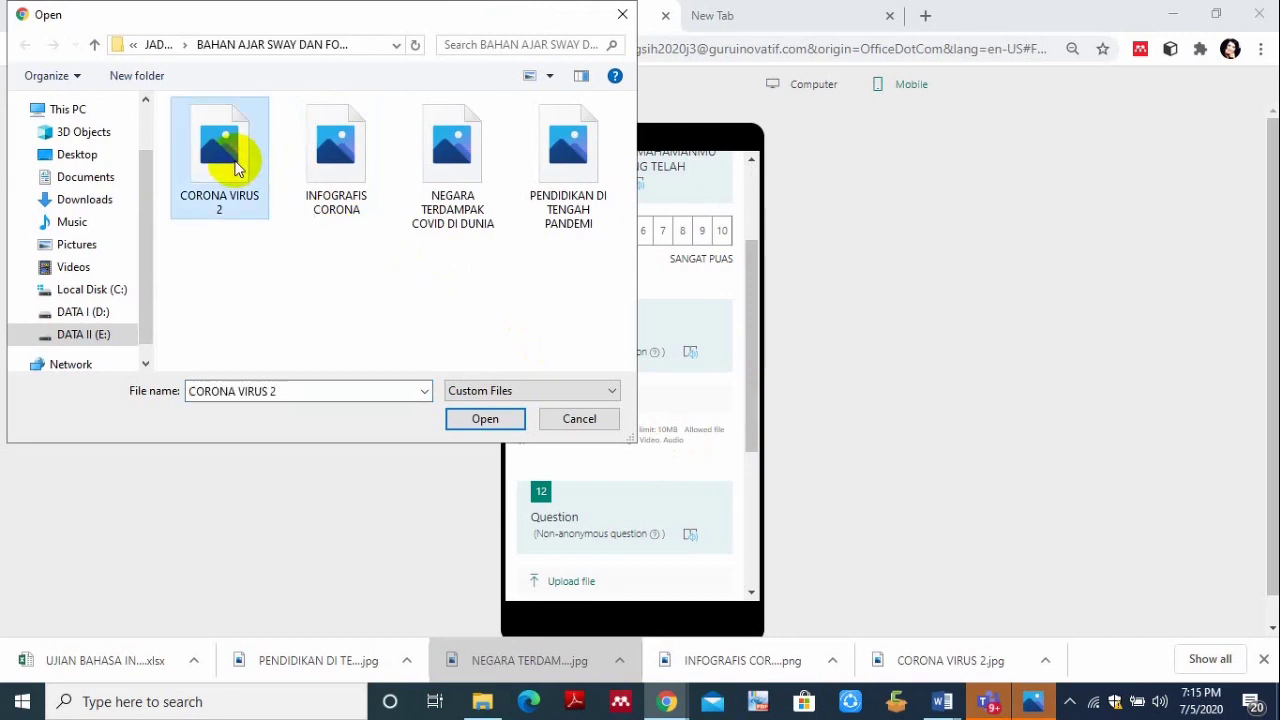
left_click(484, 419)
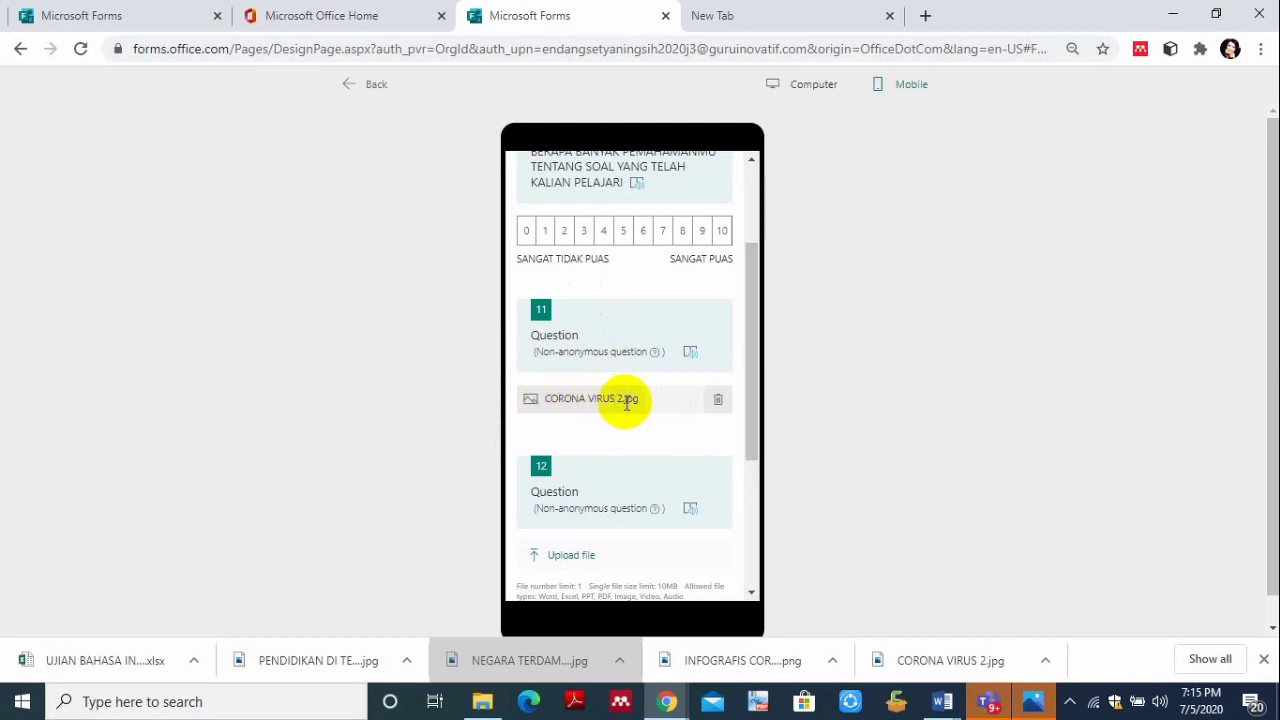
Check the rest of the mobile preview down to the form's end and return to the form editor.
mouse_move(656, 356)
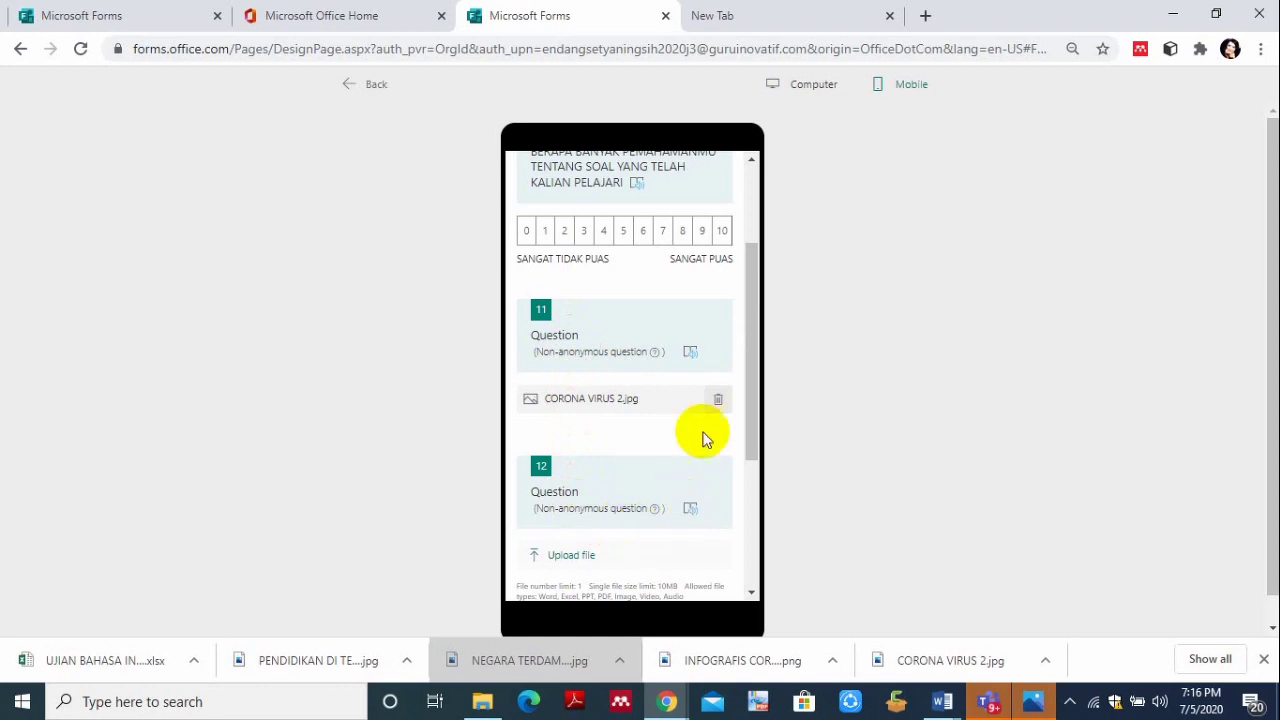
left_click(753, 412)
left_click_drag(753, 412, 758, 536)
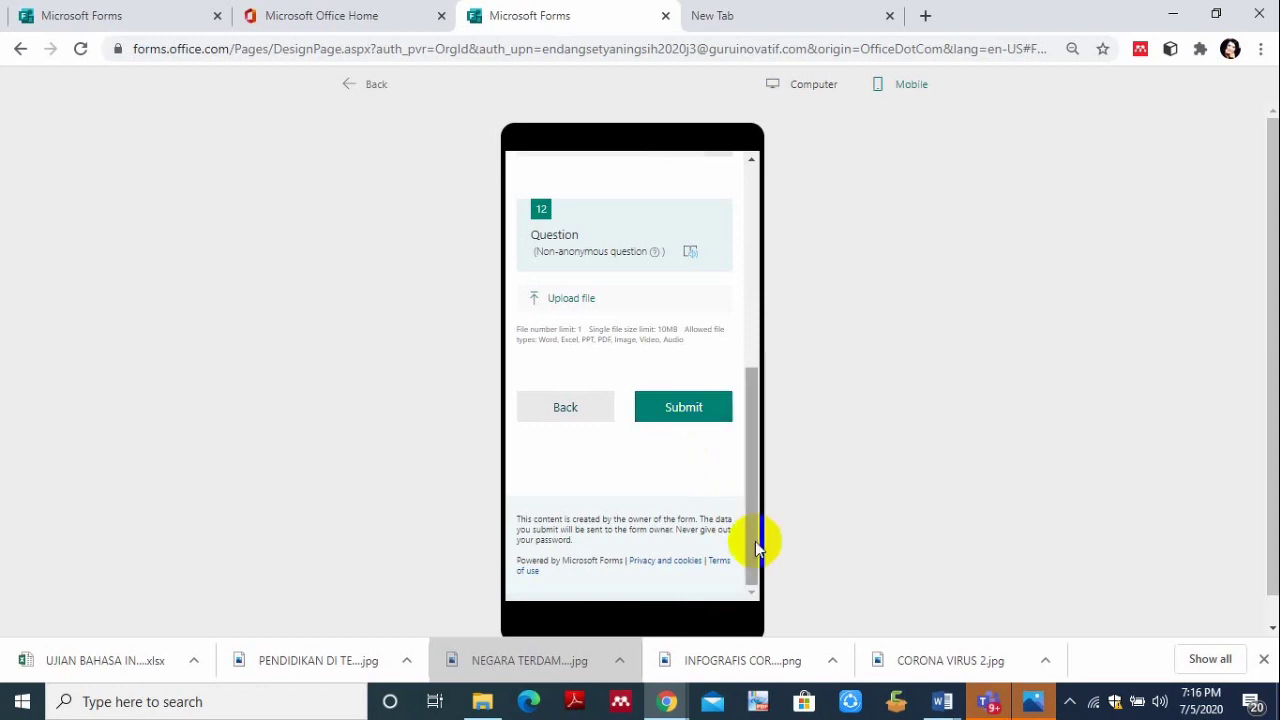
left_click(353, 84)
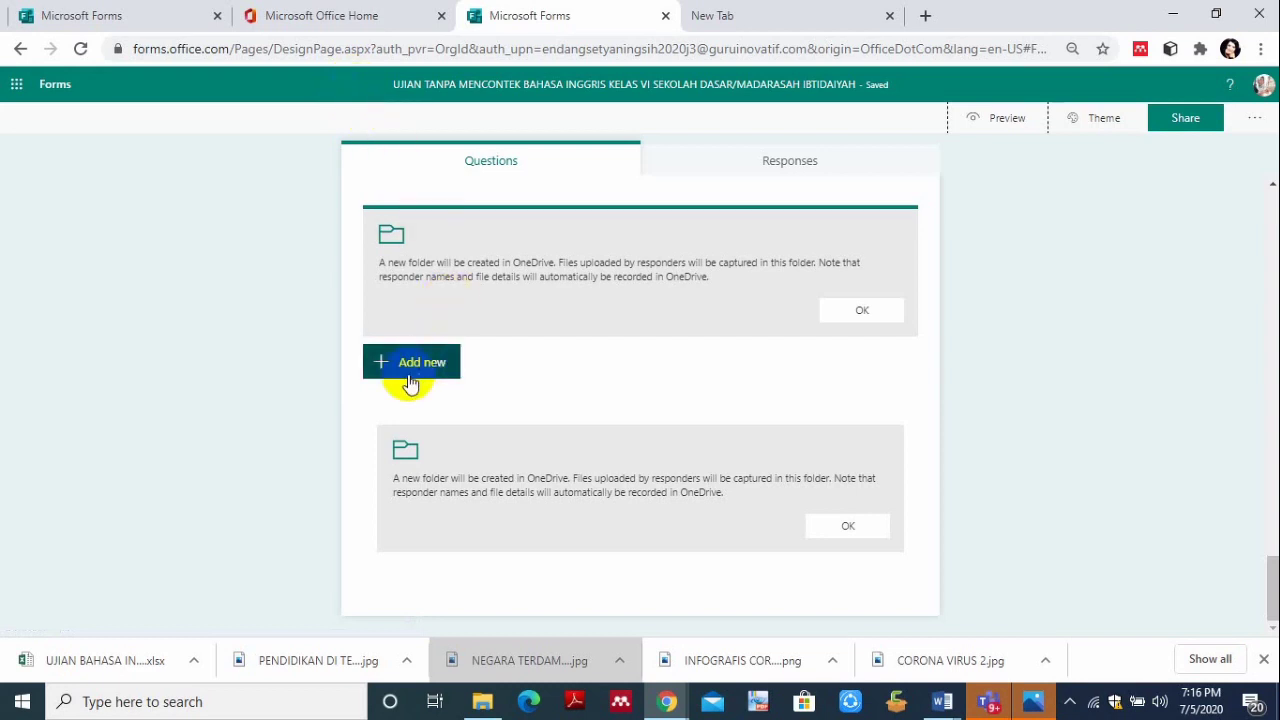
Add a Likert question at the end of the form, after the last File upload question.
left_click(591, 466)
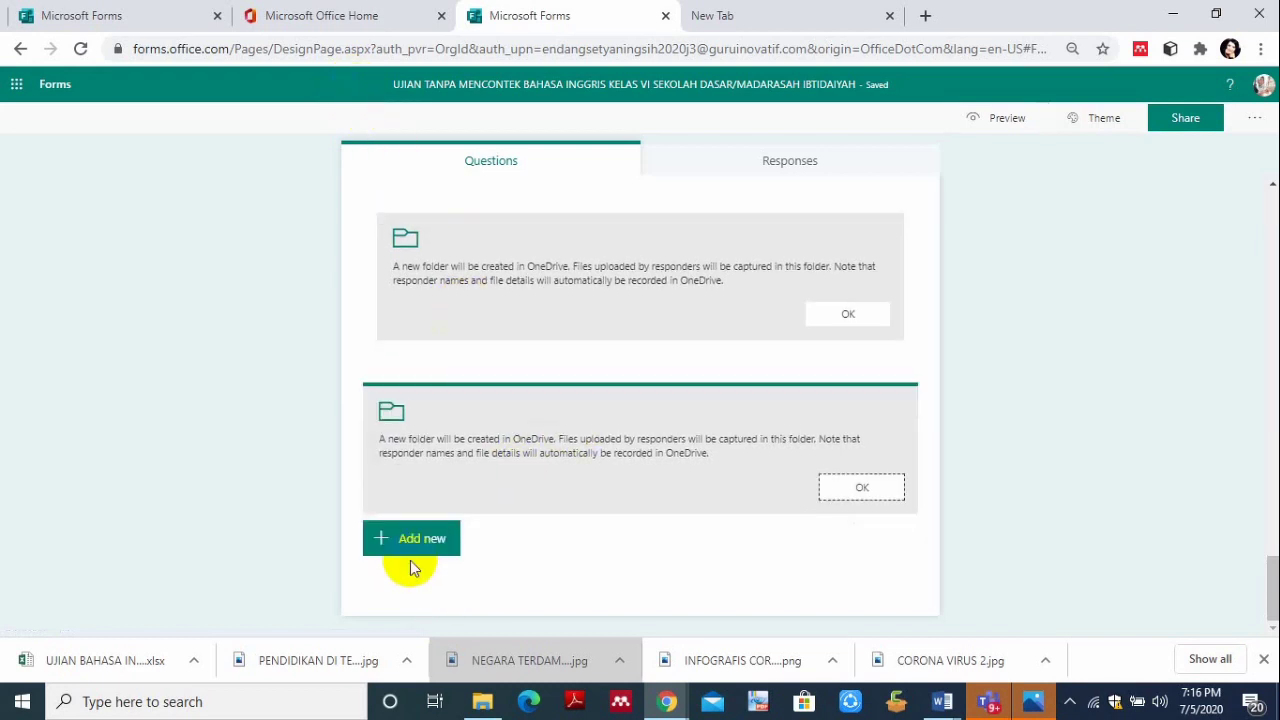
left_click(404, 545)
left_click(783, 543)
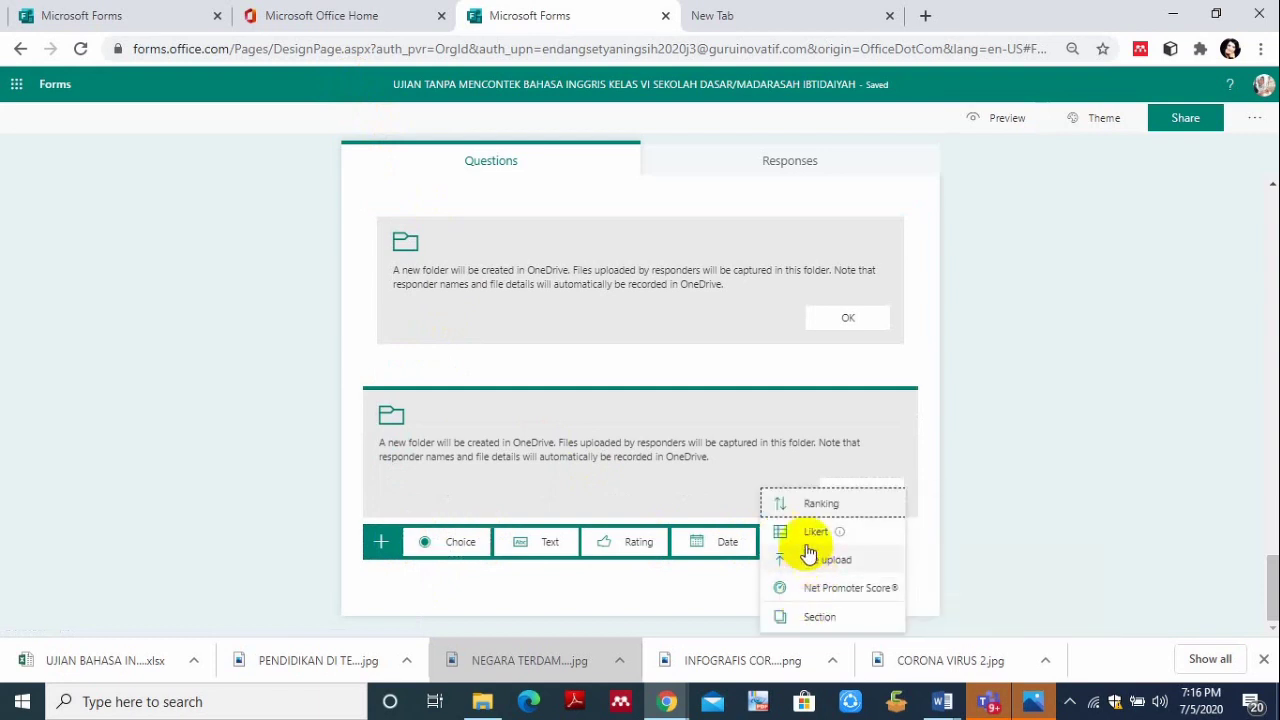
left_click(808, 533)
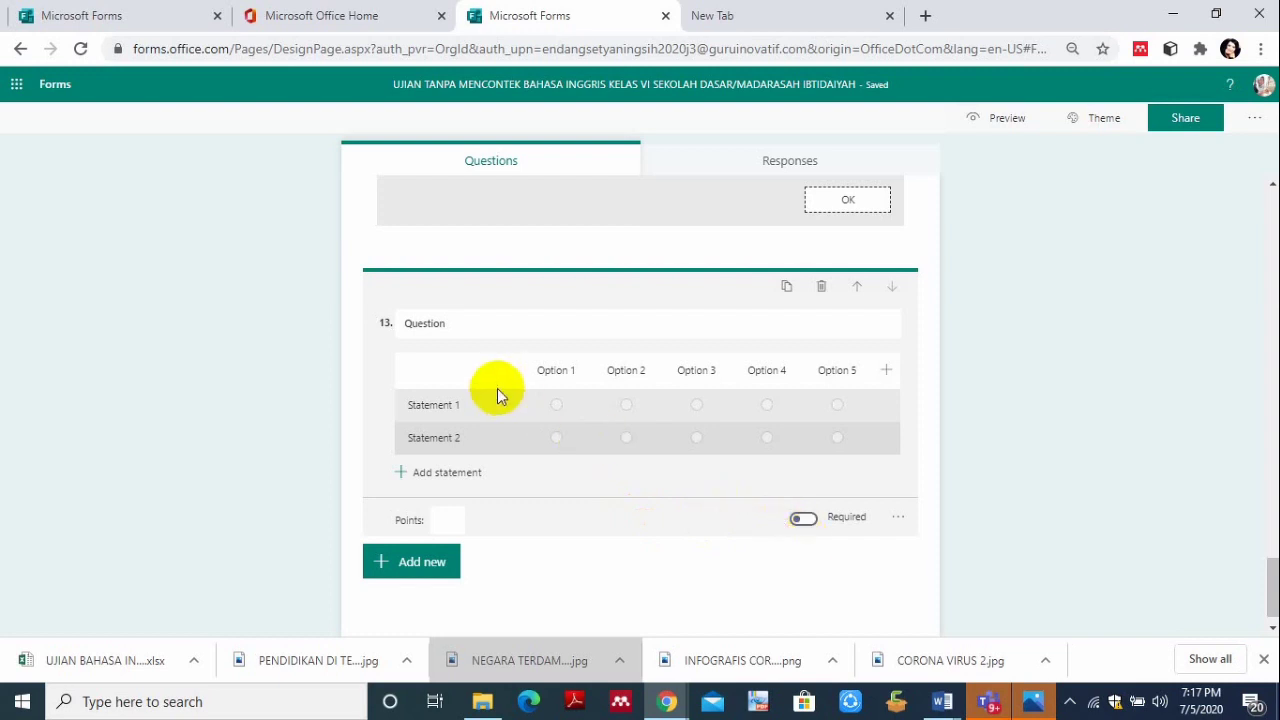
Replace the placeholder title of question 13 with "PERSIAPAN PERANGKAT KELAS DI KELAS iii fISIKA 4".
left_click(431, 323)
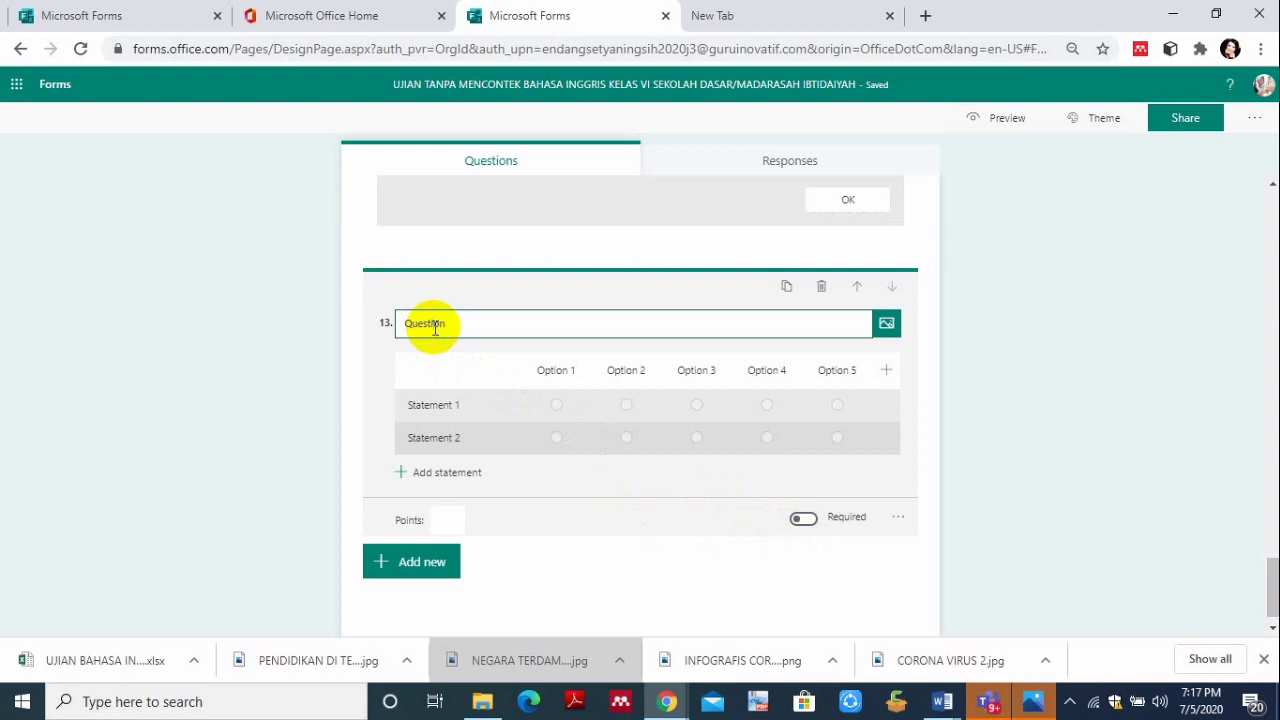
key("BackSpace")
key("BackSpace")
key("BackSpace")
key("BackSpace")
key("BackSpace")
key("BackSpace")
key("BackSpace")
key("BackSpace")
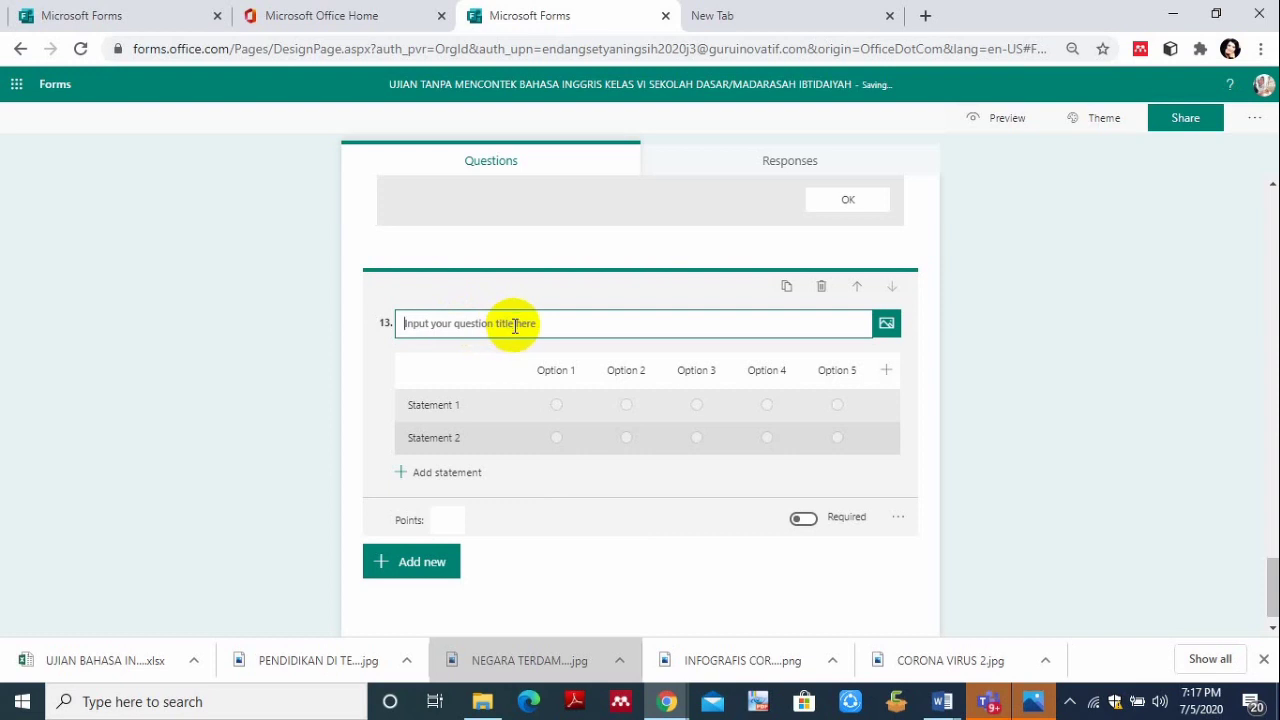
type("PERSIAPAN PERANGKAT")
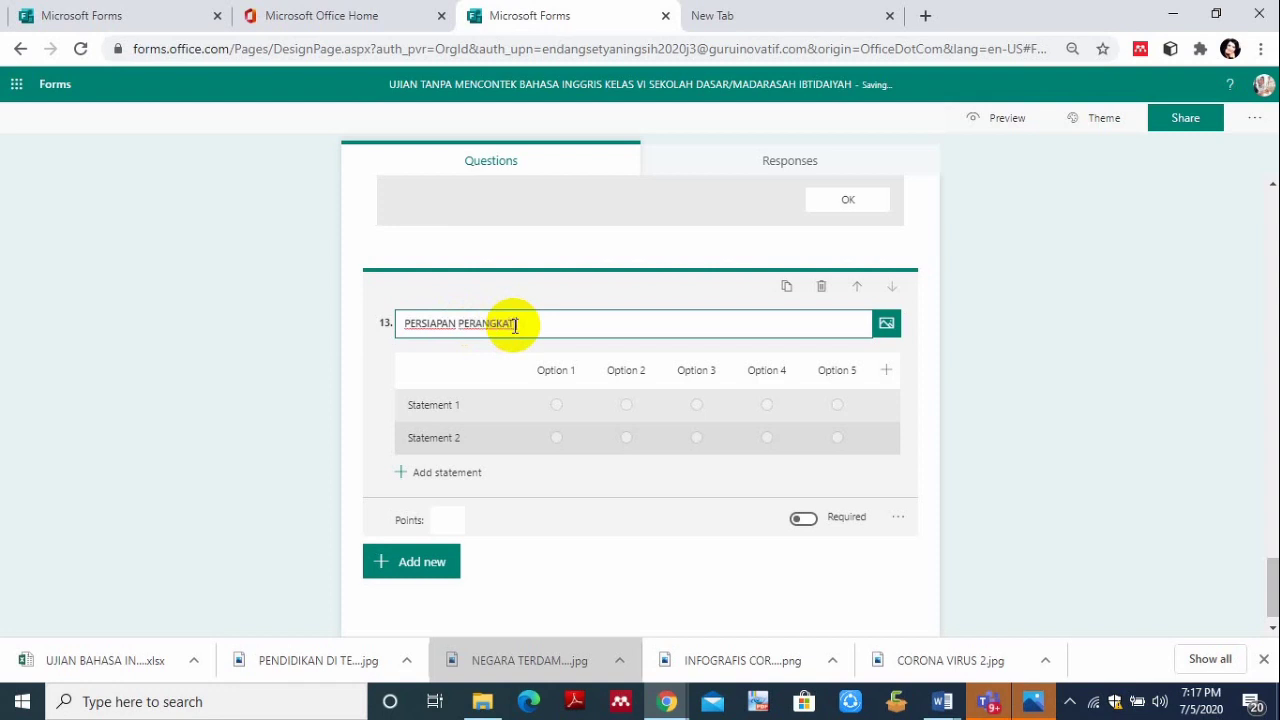
type(" KELAS DI KELAS iii fISIKA")
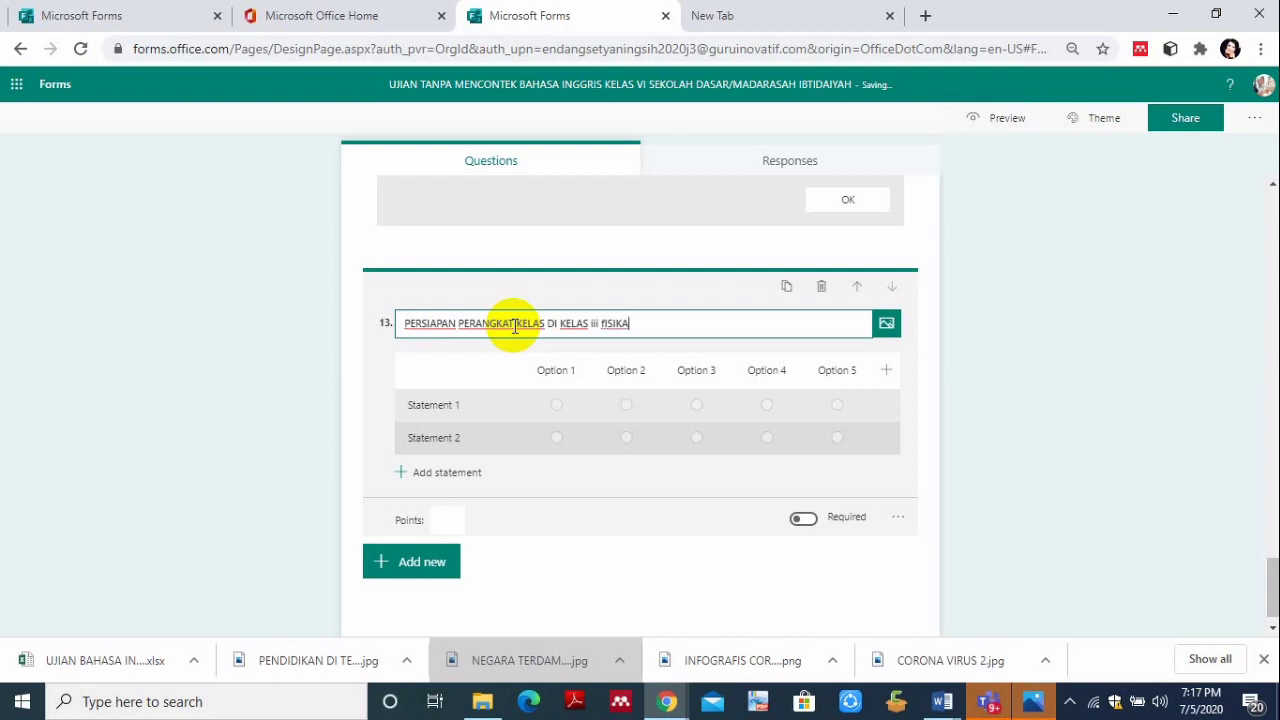
type(" 4")
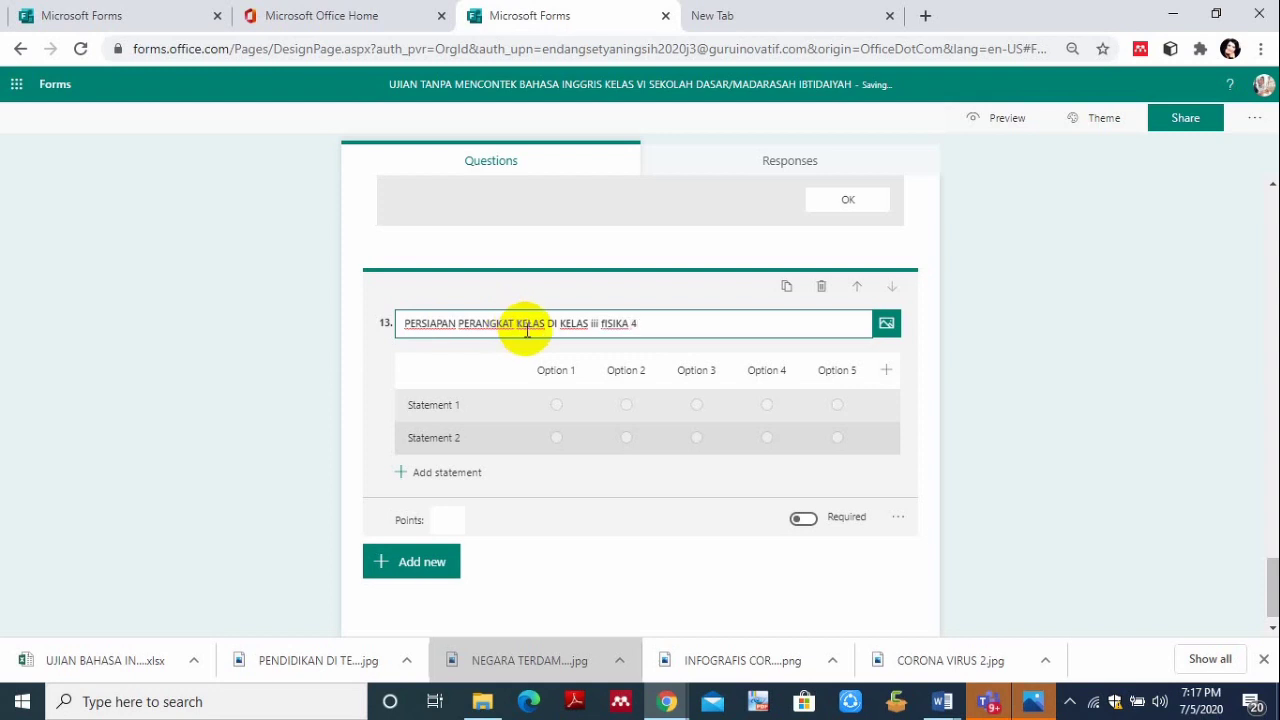
Change the lowercase class numeral in question 13's title to III.
left_click(599, 325)
key("BackSpace")
key("BackSpace")
key("BackSpace")
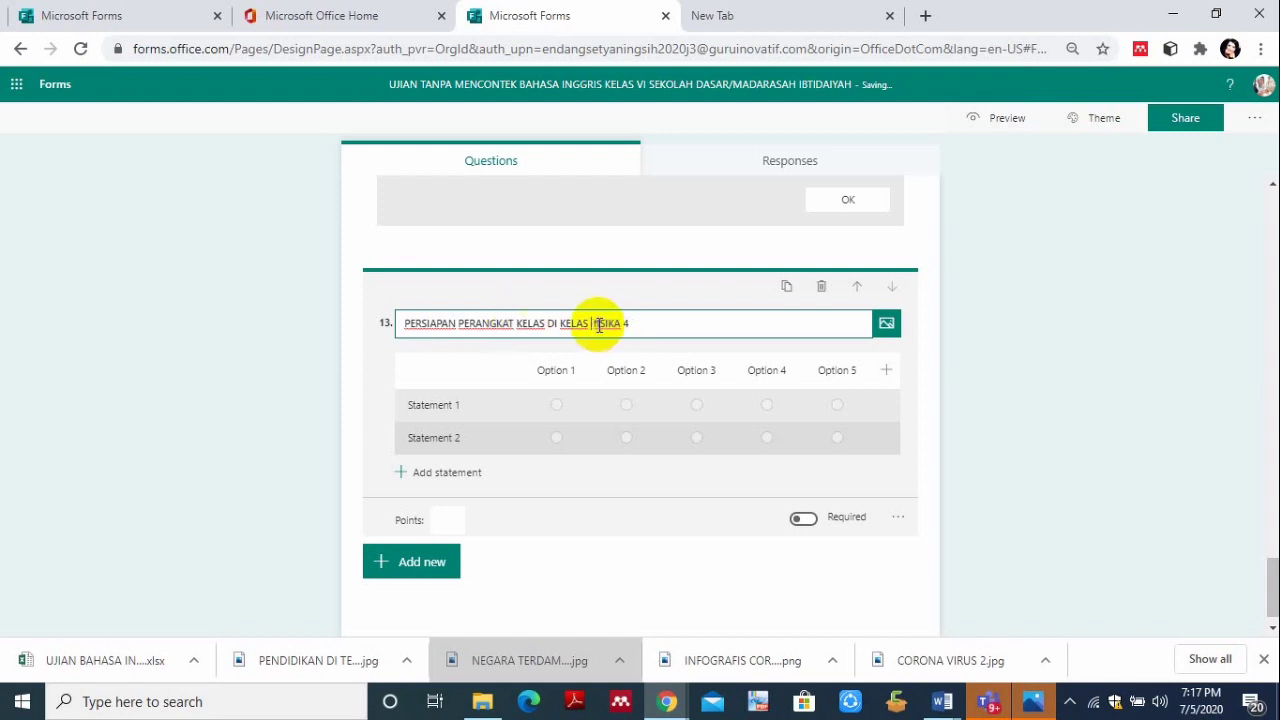
type("III")
left_click(708, 347)
Name the first two statements of the Likert question RPP and SILABUS.
left_click(560, 370)
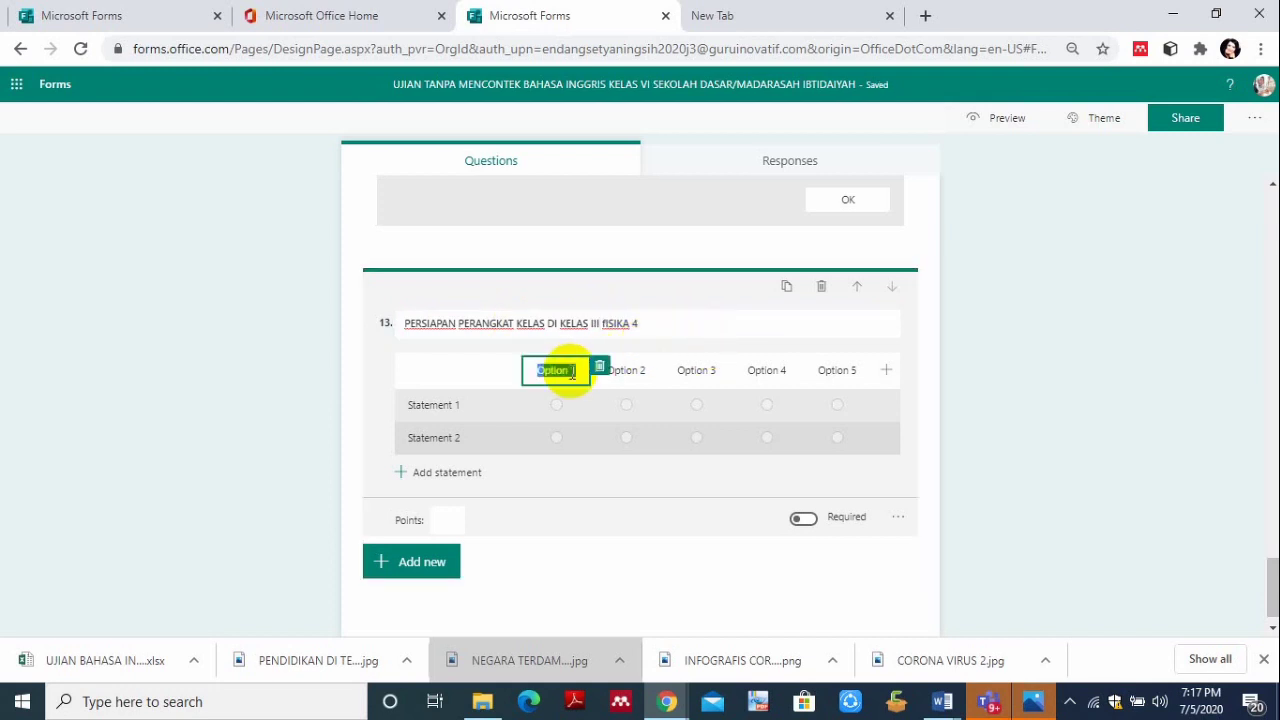
left_click(440, 406)
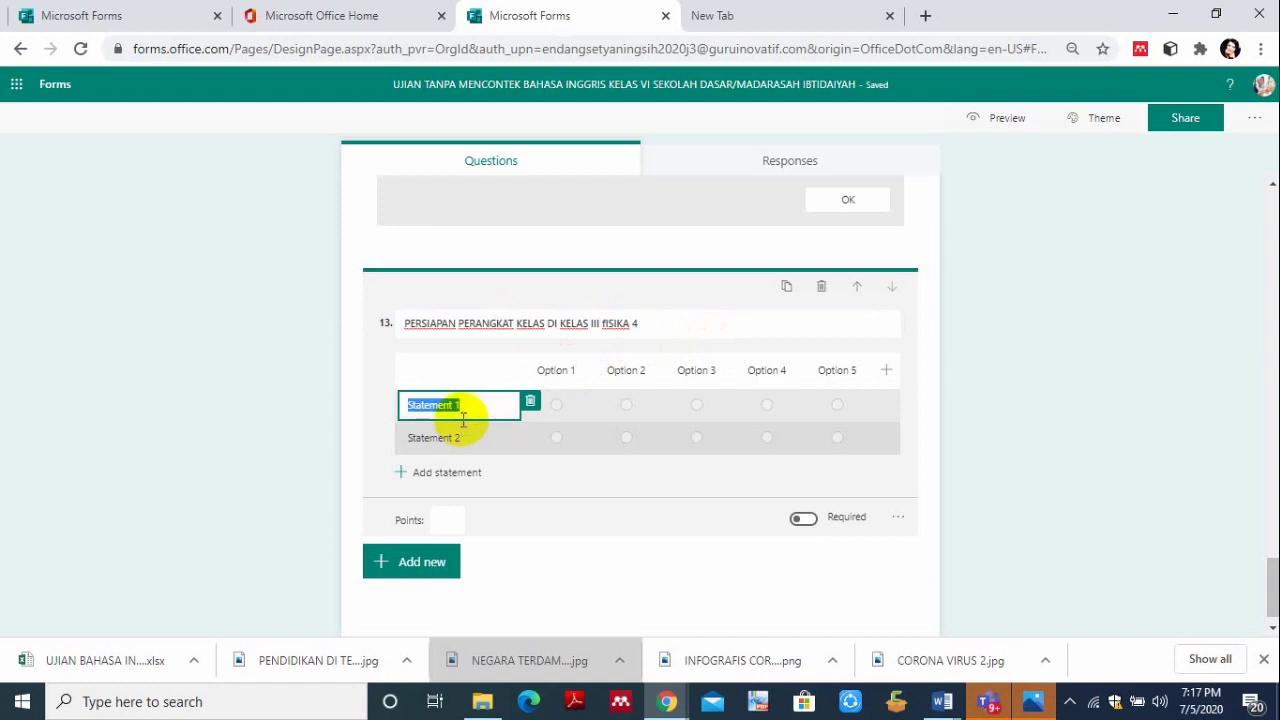
type("RPP")
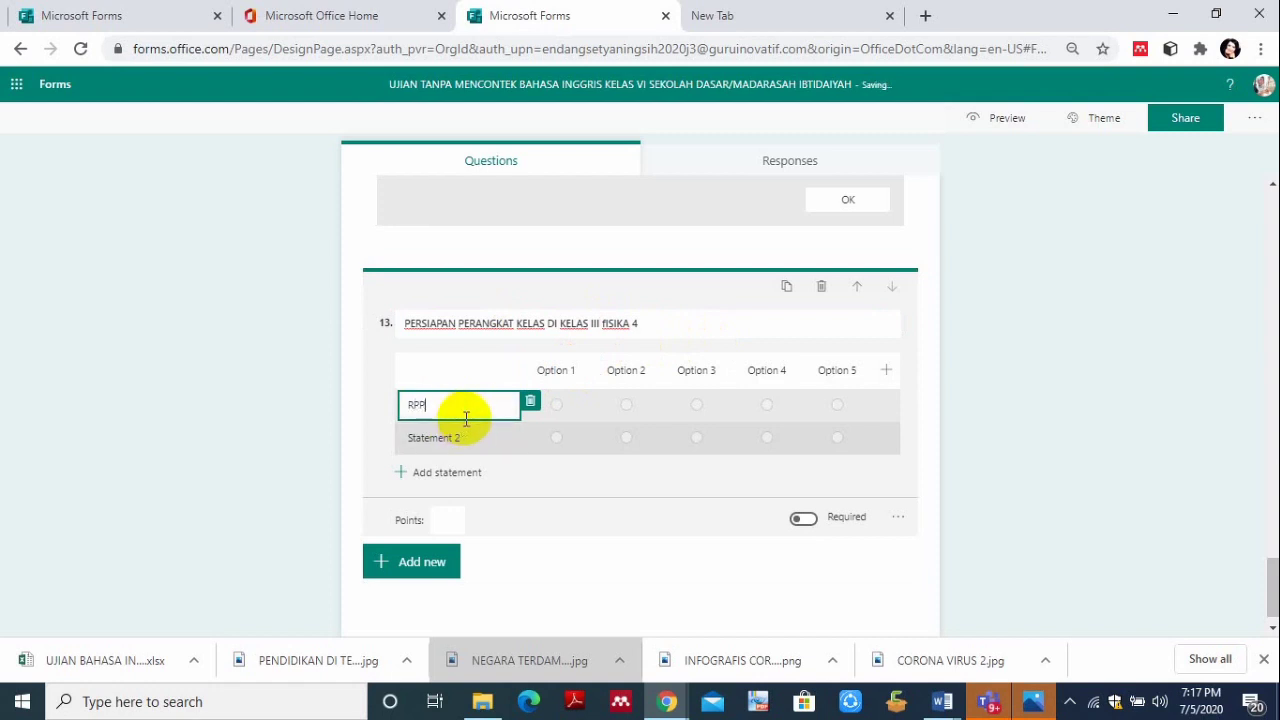
left_click(457, 430)
type("SILABUS")
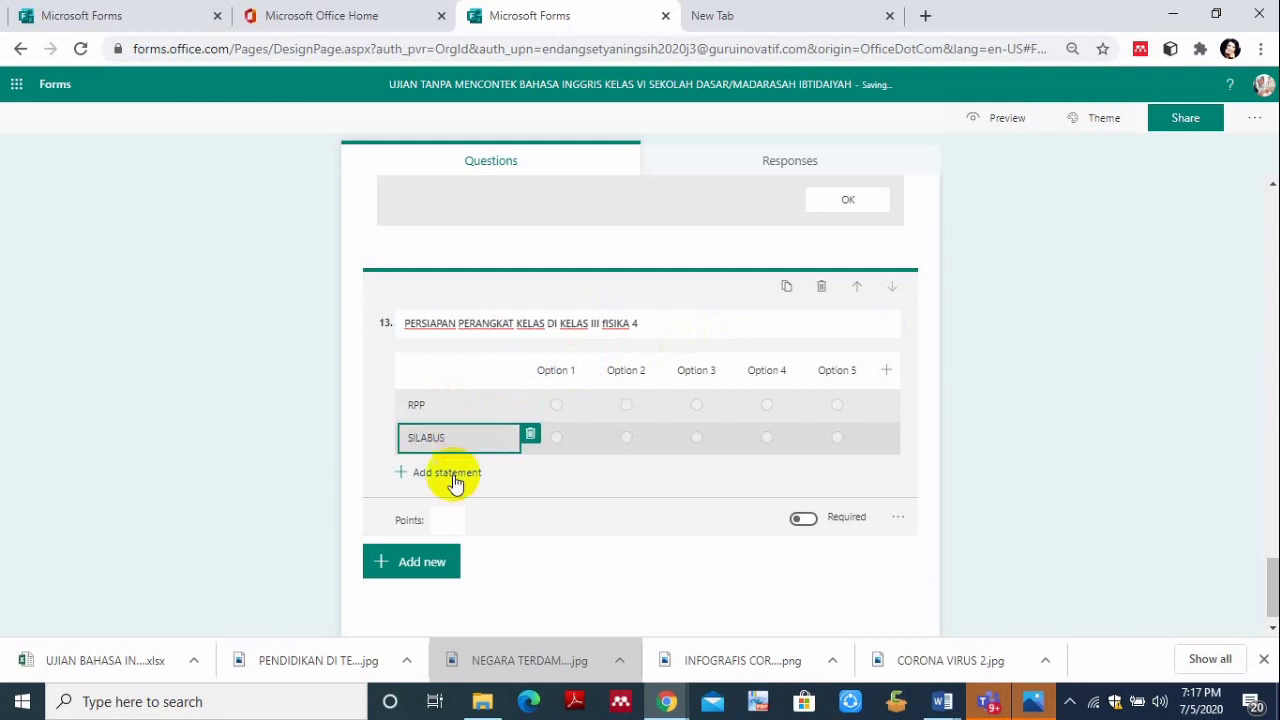
Add two more statements to the Likert question, PORTOFOLIO SISWA and MODUL BELAJAR, dismissing the meeting notification.
left_click(410, 473)
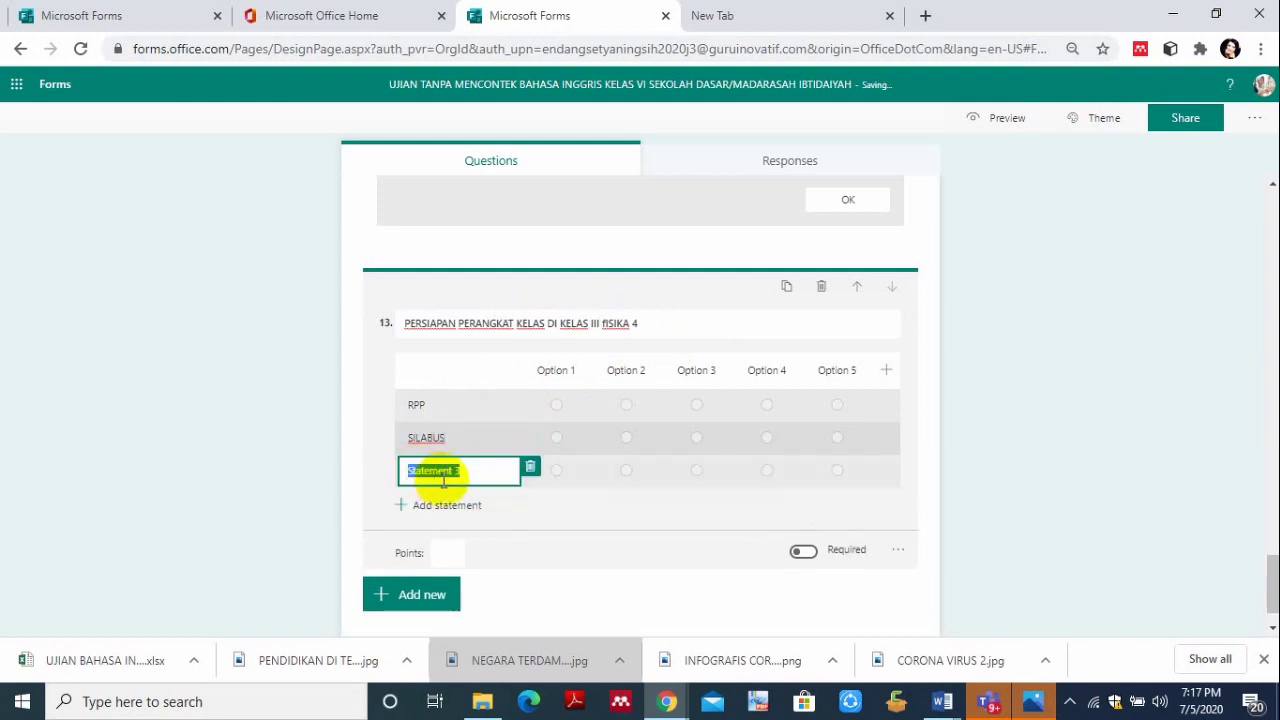
type("PORTOFOLIO SISWA")
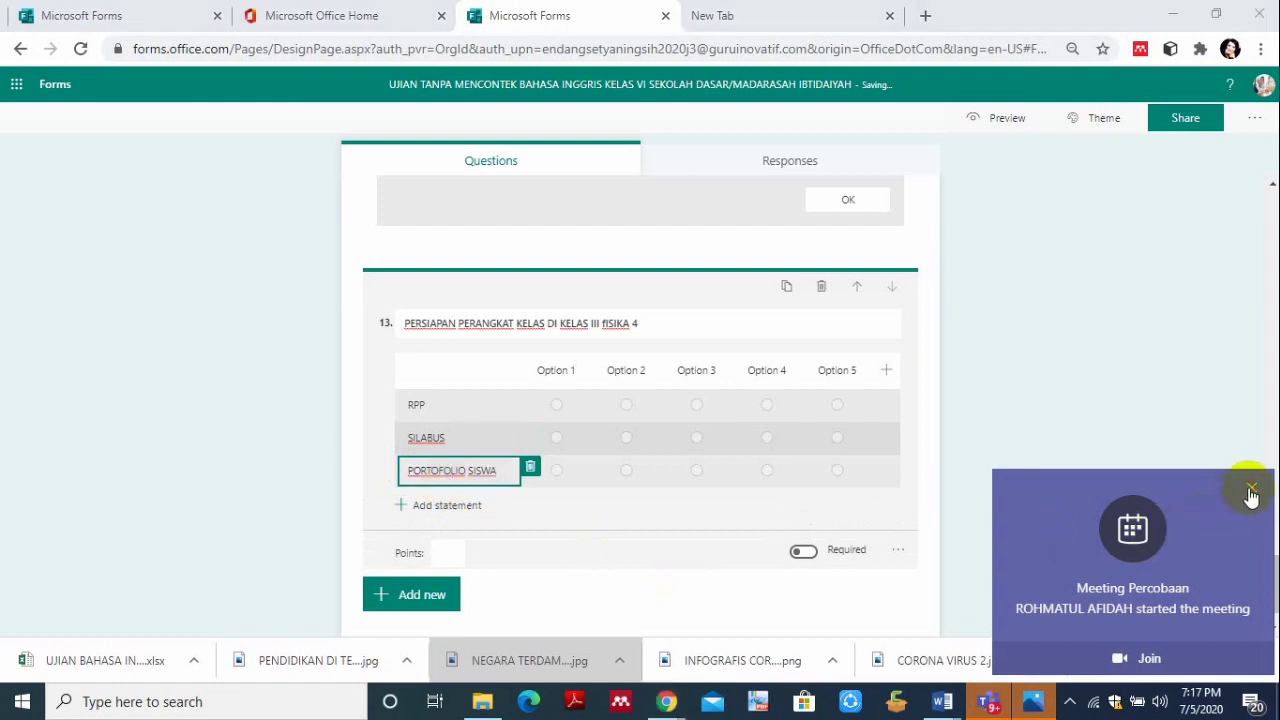
left_click(1248, 490)
left_click(441, 505)
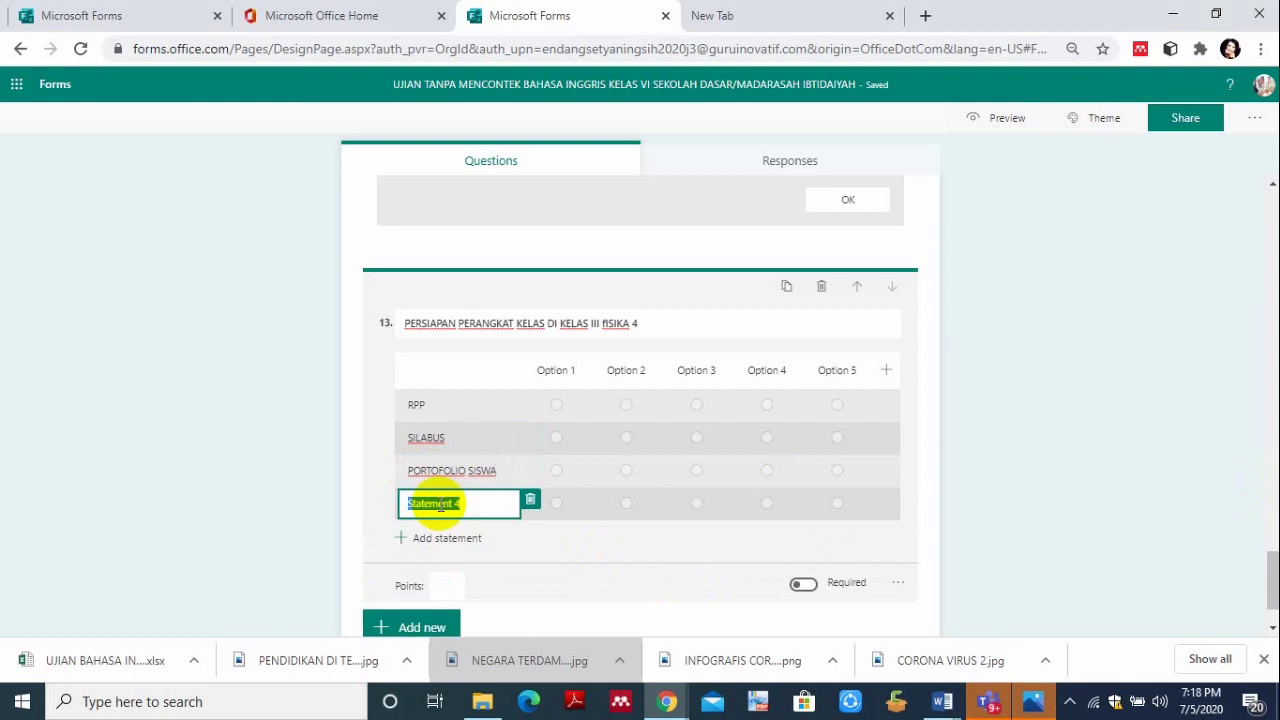
type("M")
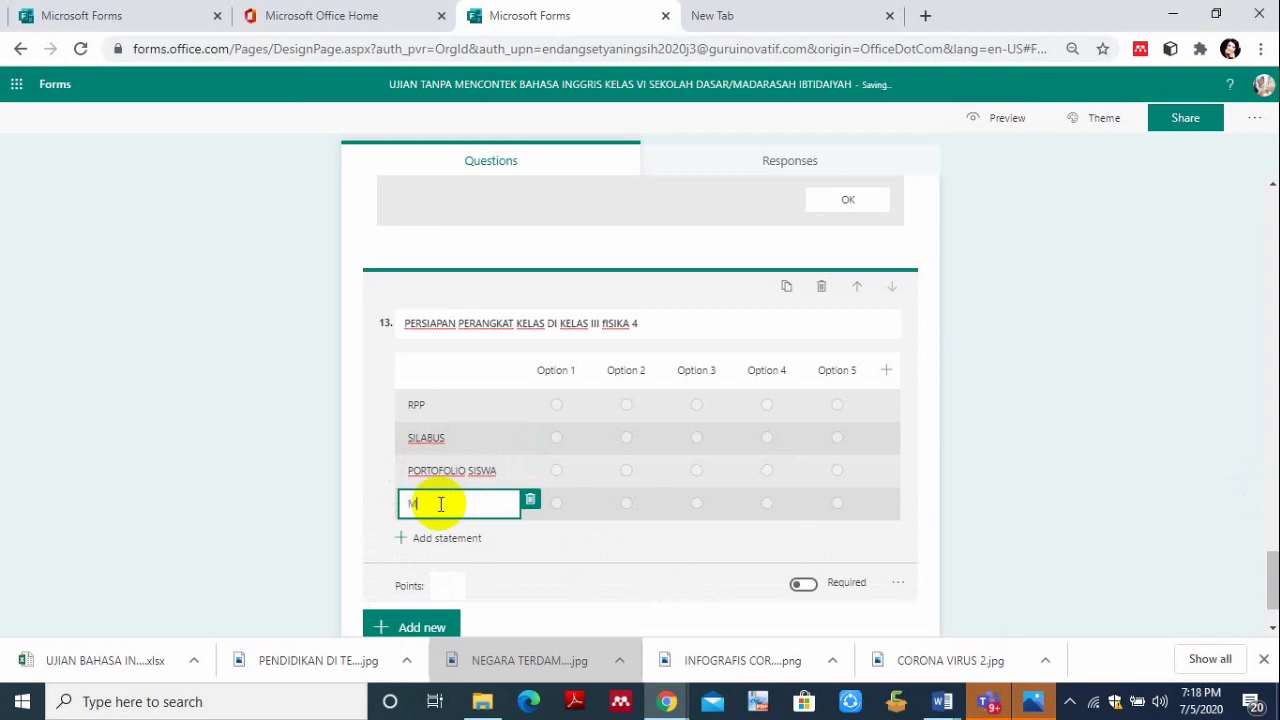
type("ODUL BELAJAR")
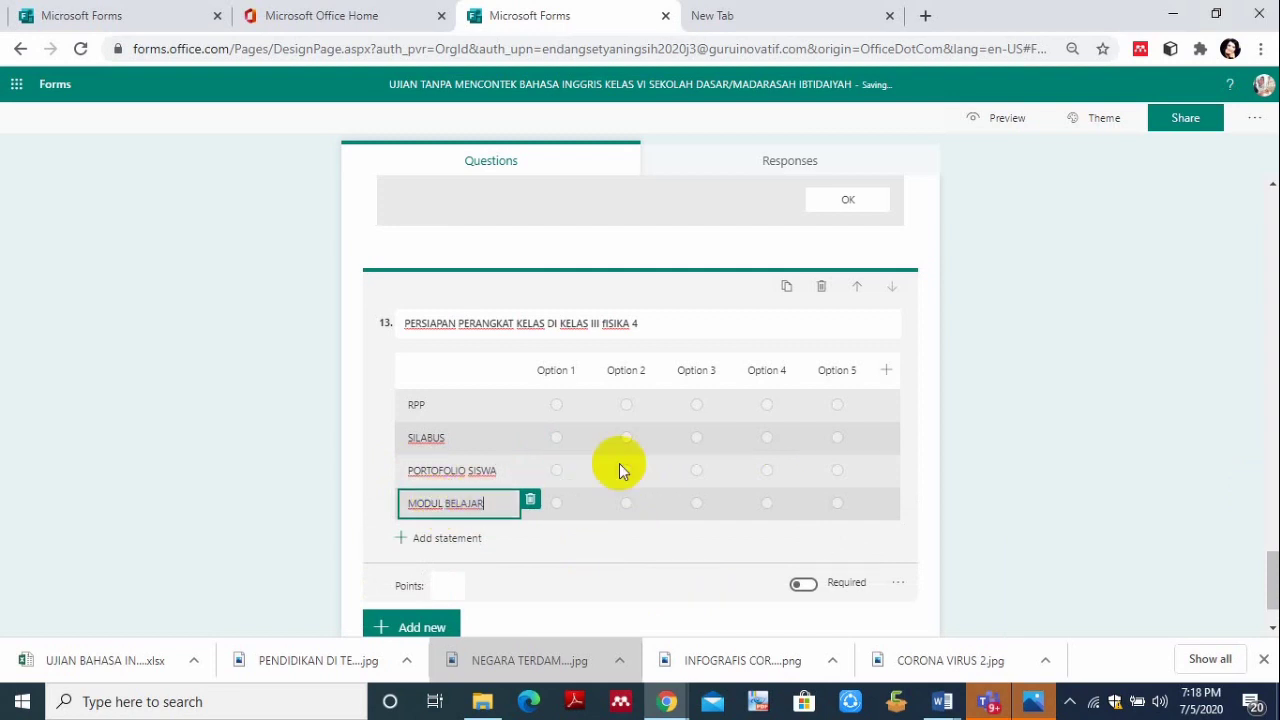
Rename the Likert question's first option column as STEM.
left_click(561, 368)
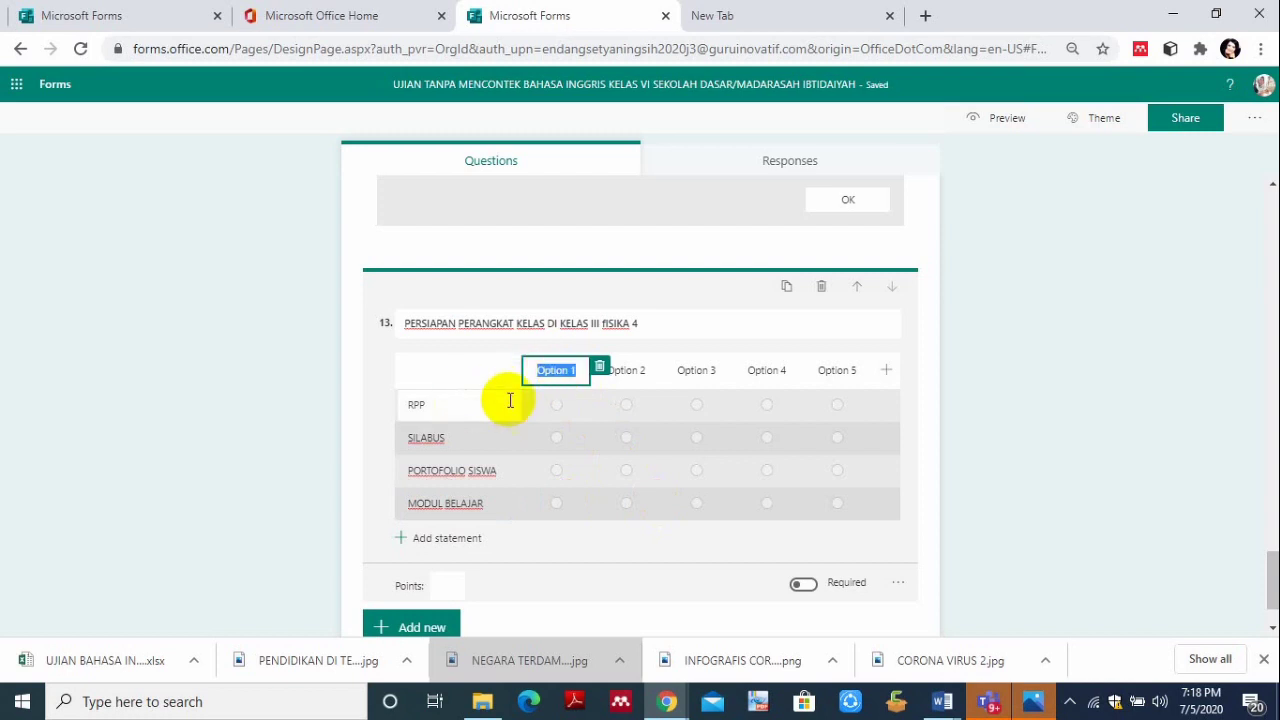
left_click(581, 375)
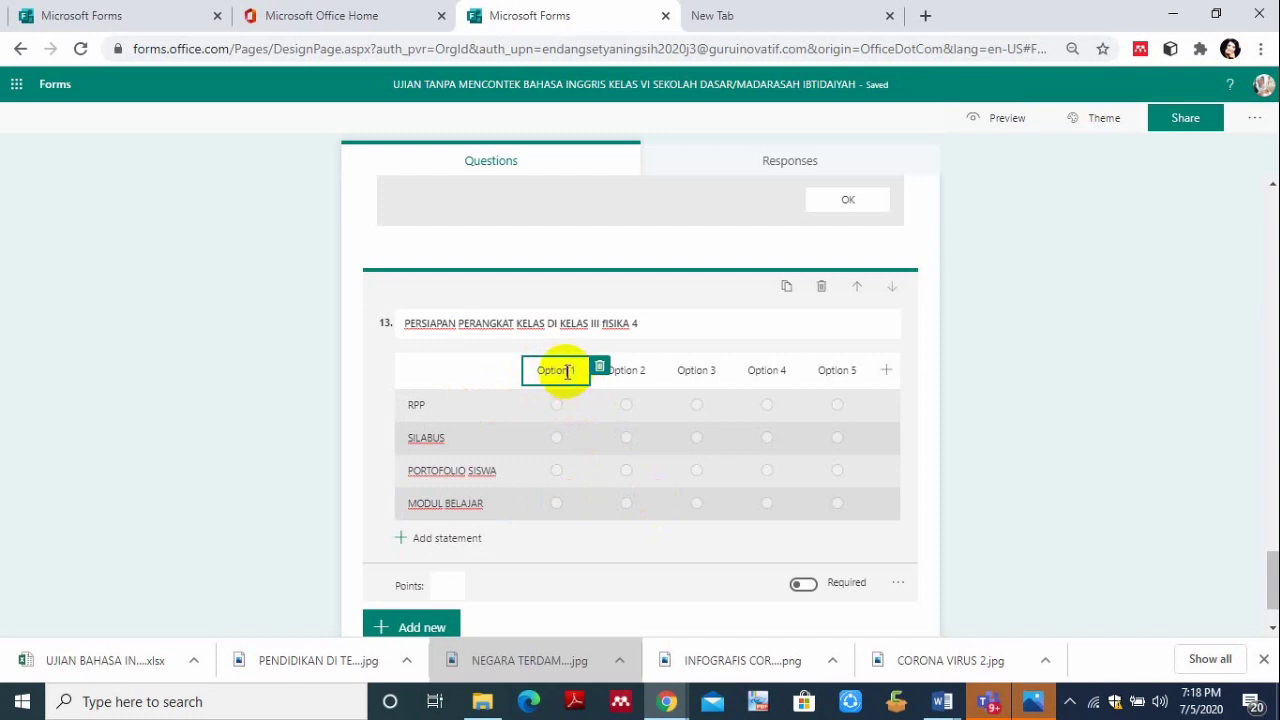
left_click(516, 378)
left_click(553, 370)
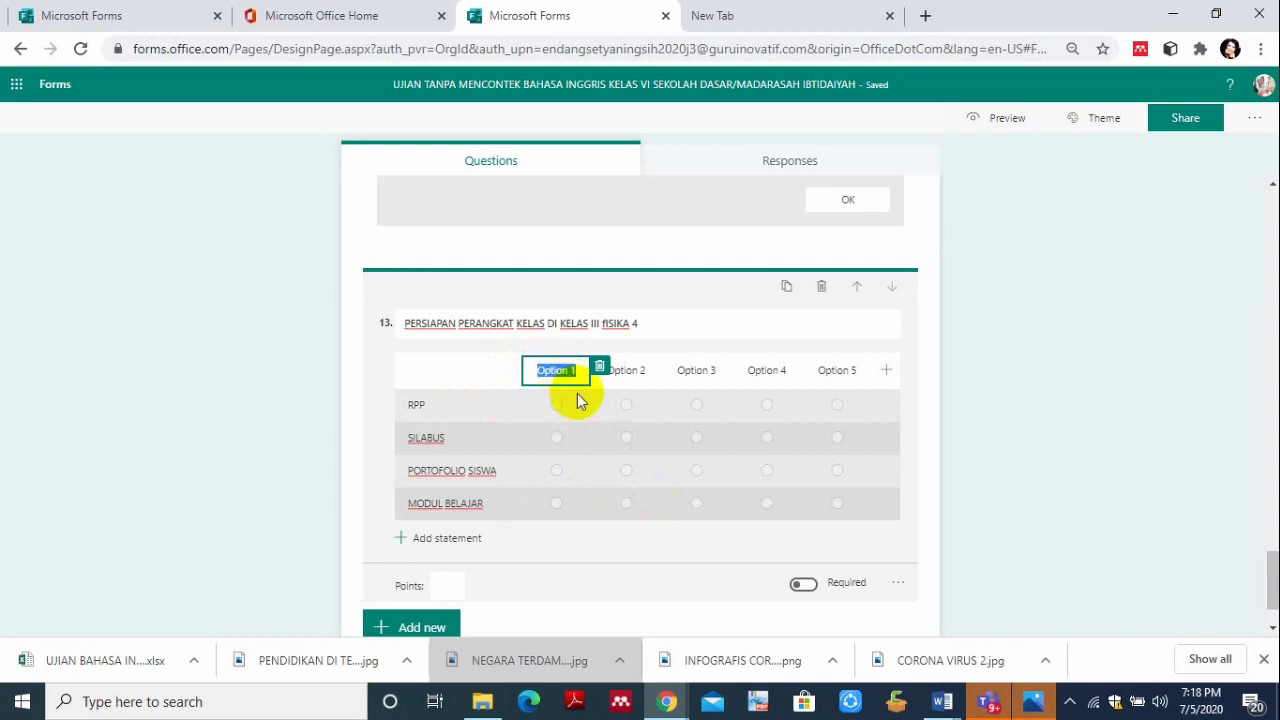
type("STEM")
left_click(630, 376)
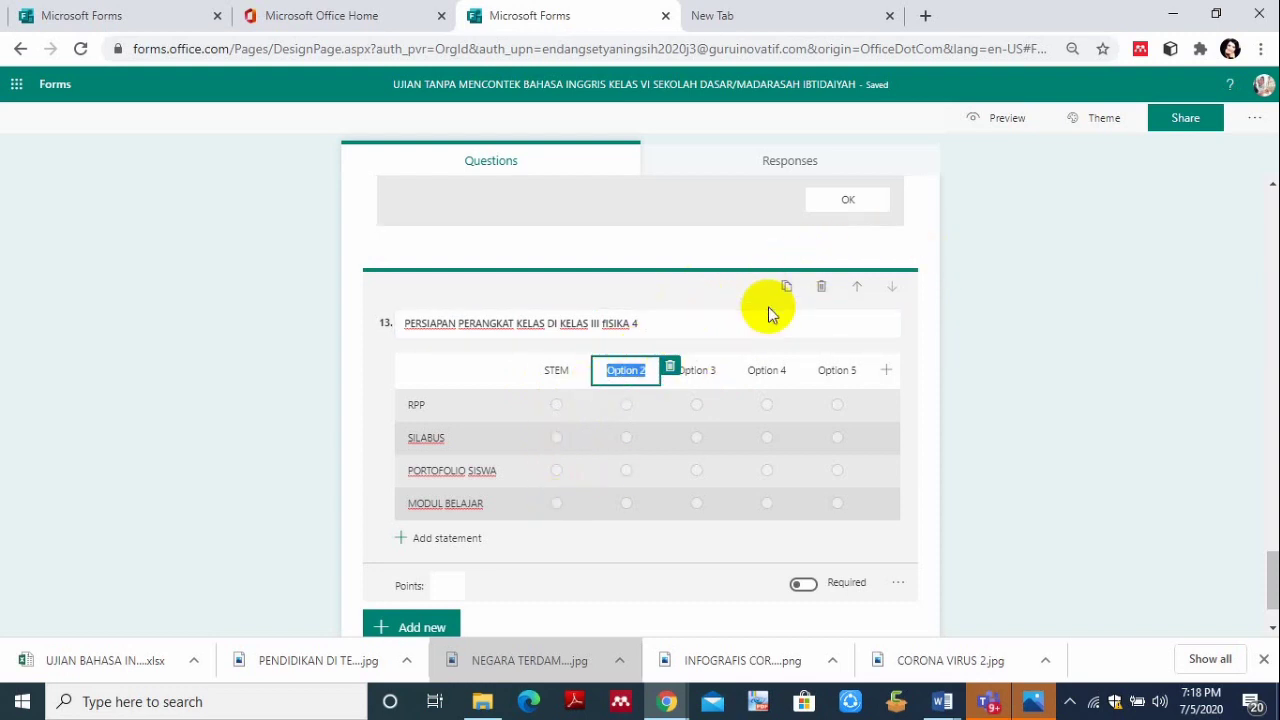
Preview the form in its mobile view and go through the identity section to question 9.
left_click(1005, 130)
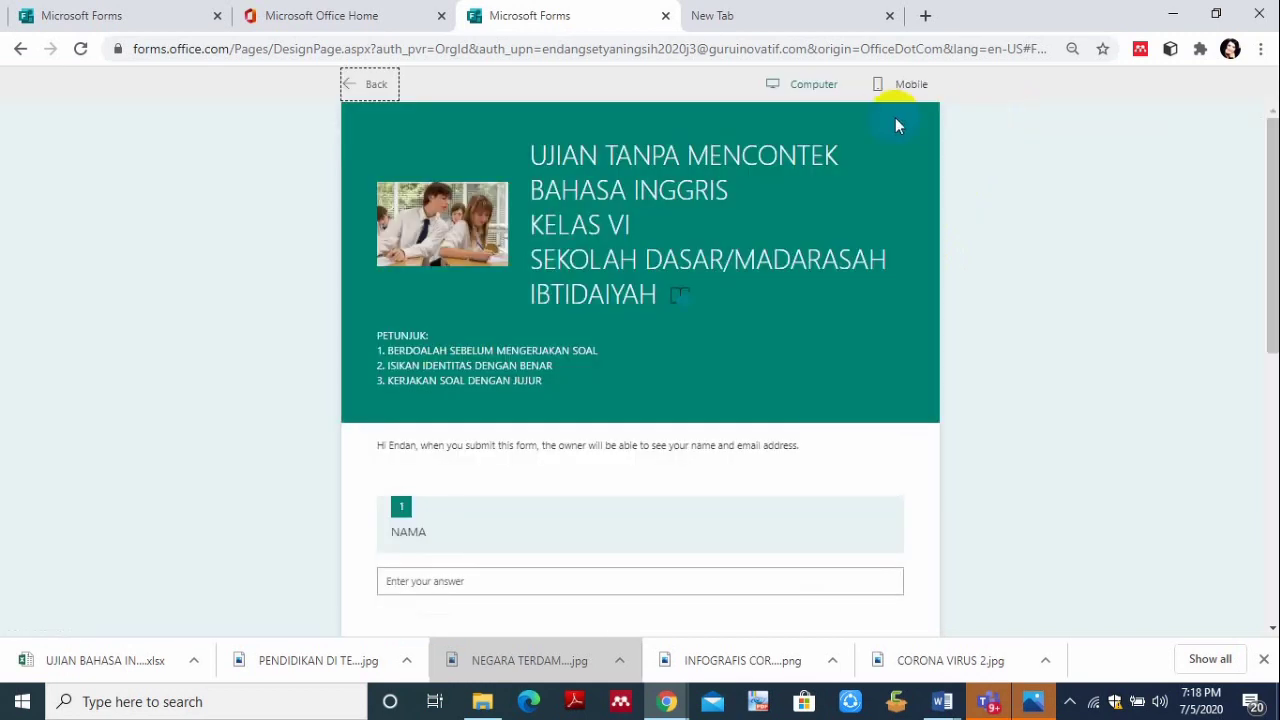
left_click(889, 90)
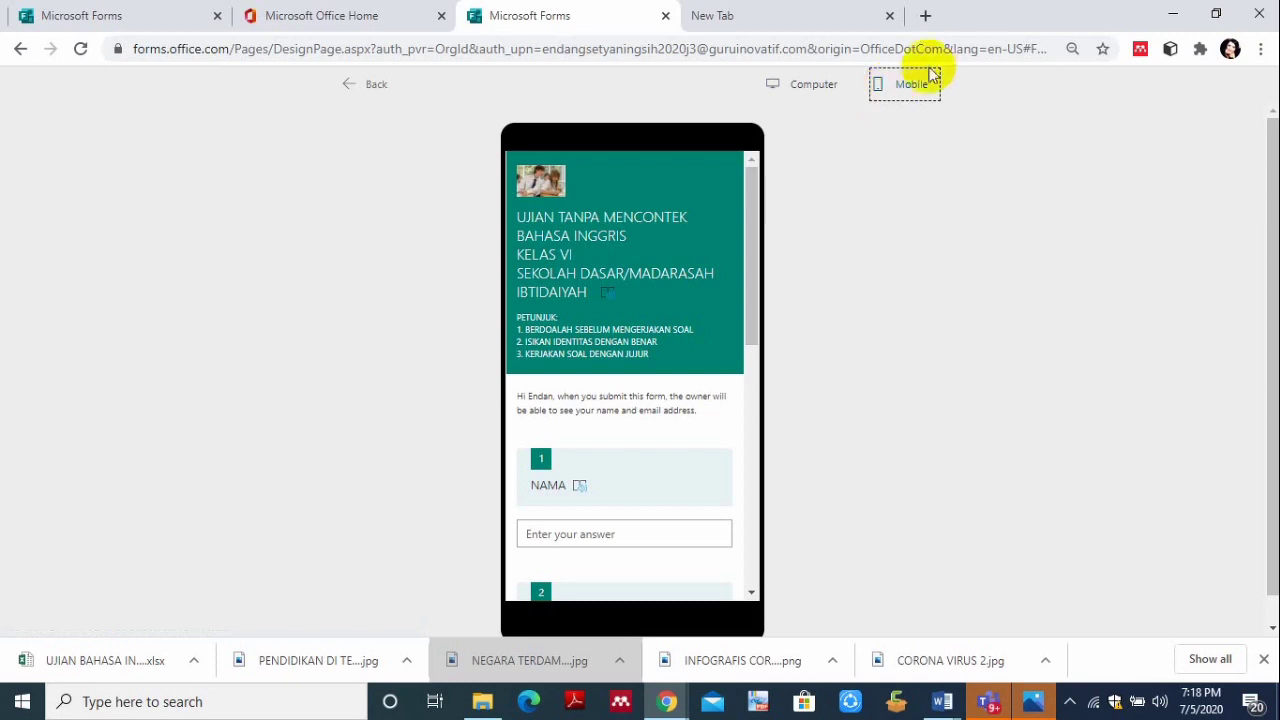
left_click_drag(750, 218, 737, 457)
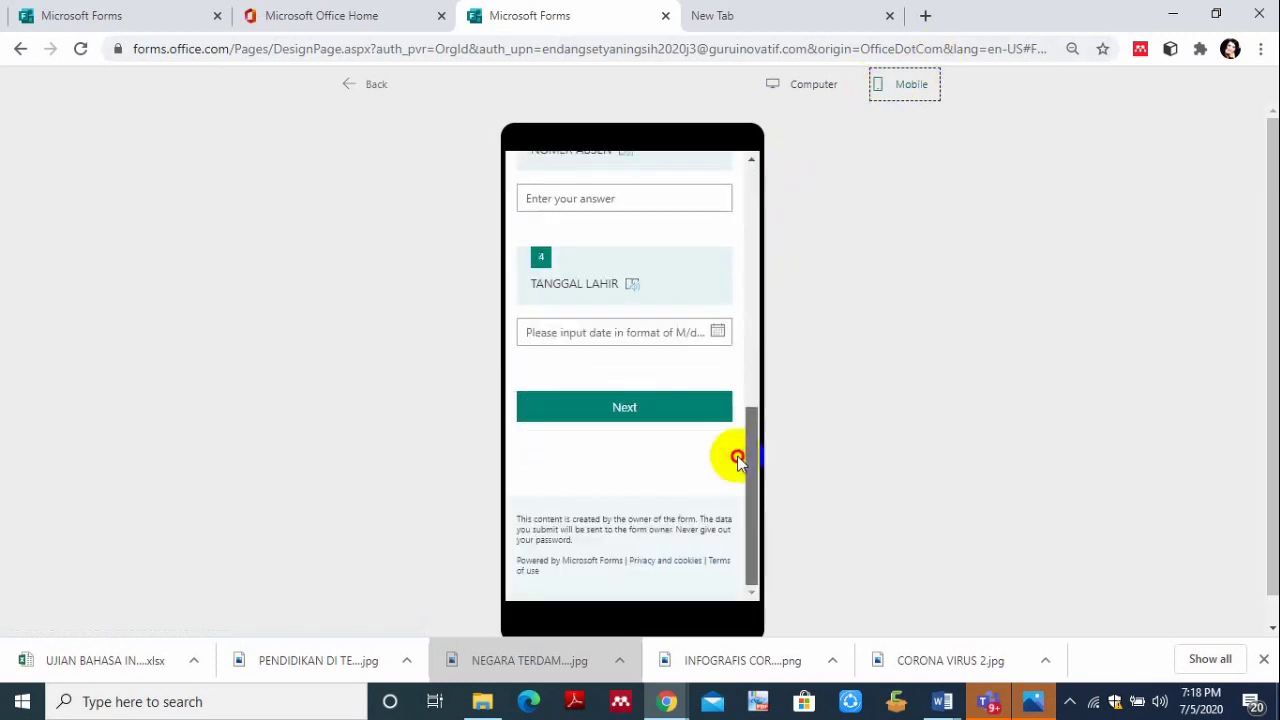
left_click(653, 421)
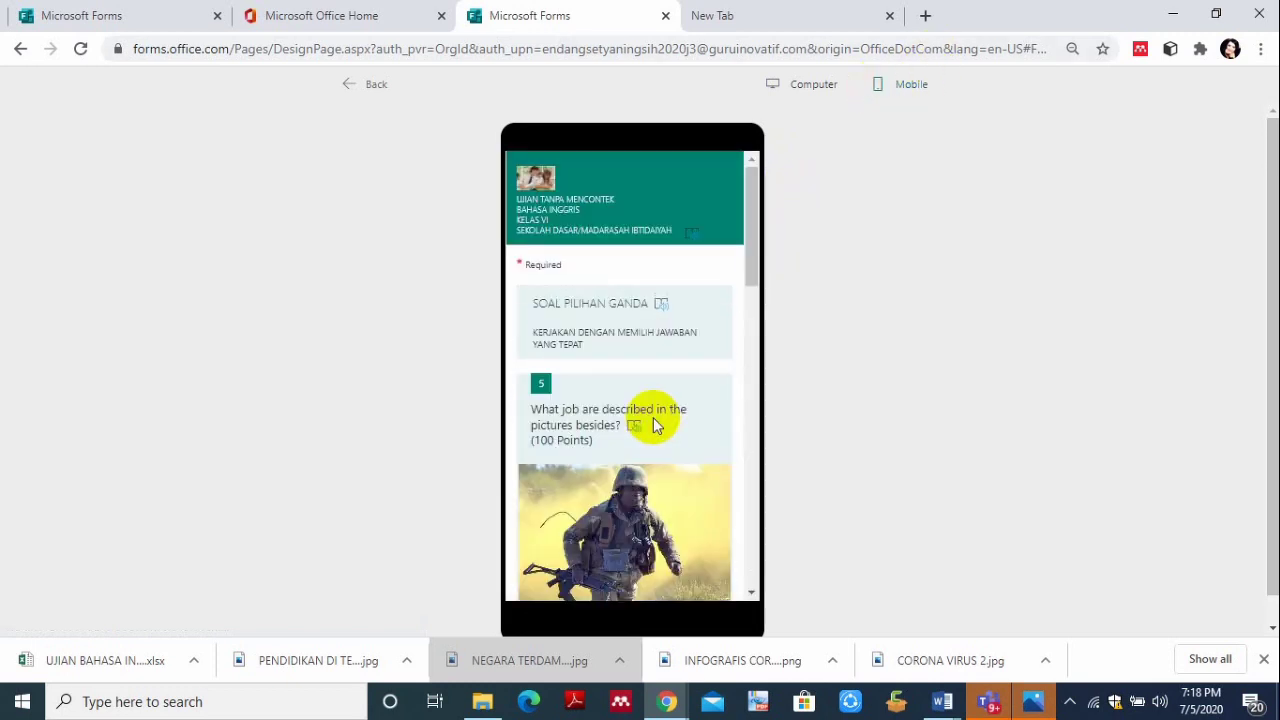
left_click_drag(750, 280, 757, 622)
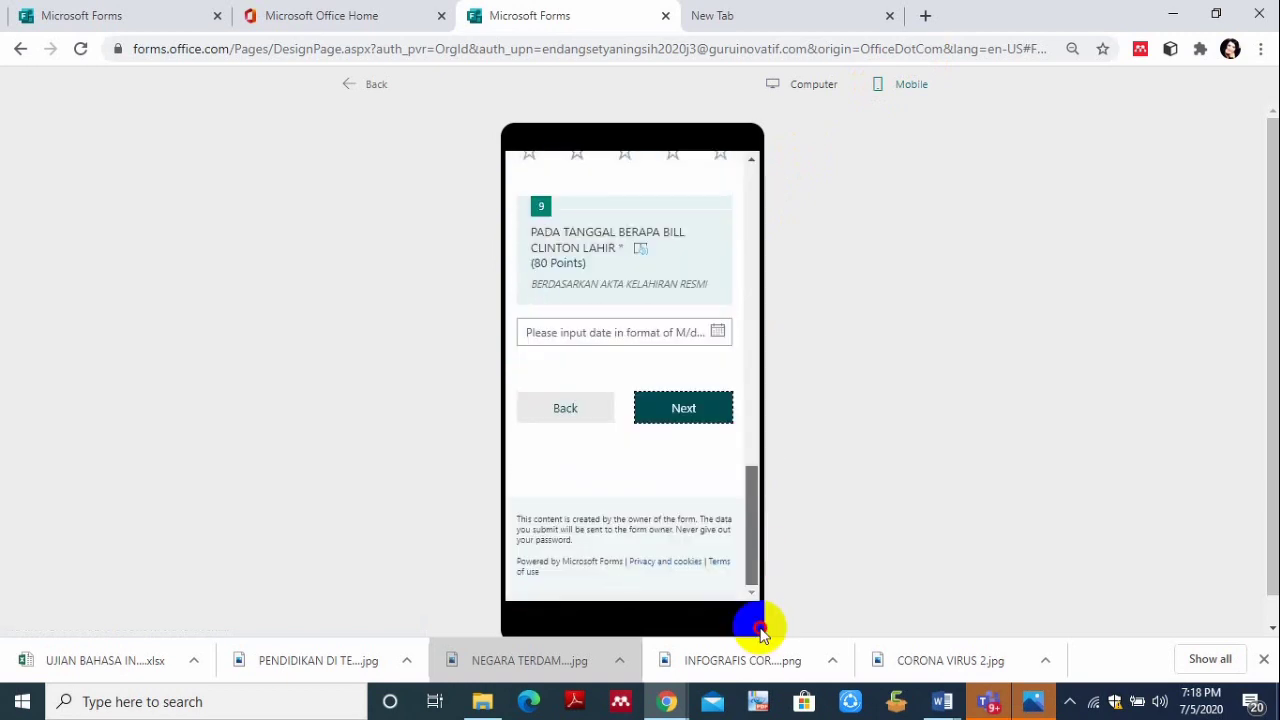
Answer required question 9 with the date 7/10/2020 and continue to the next section.
left_click(680, 410)
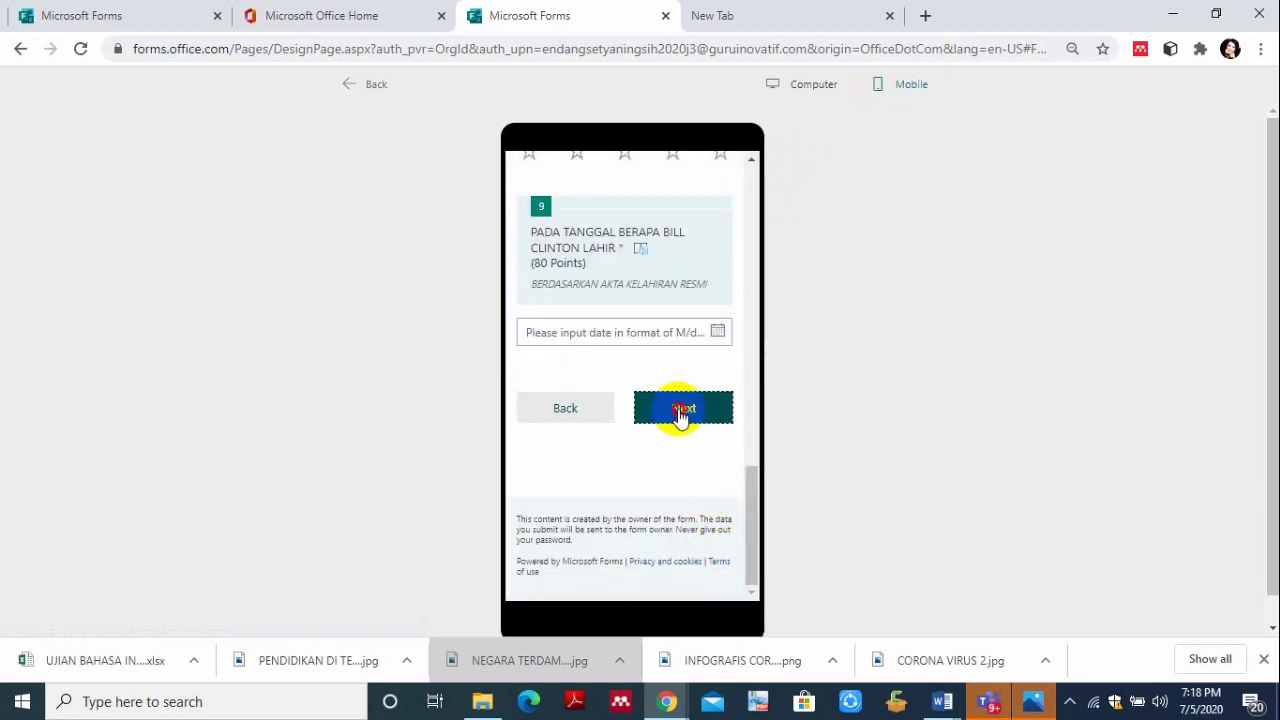
left_click(643, 333)
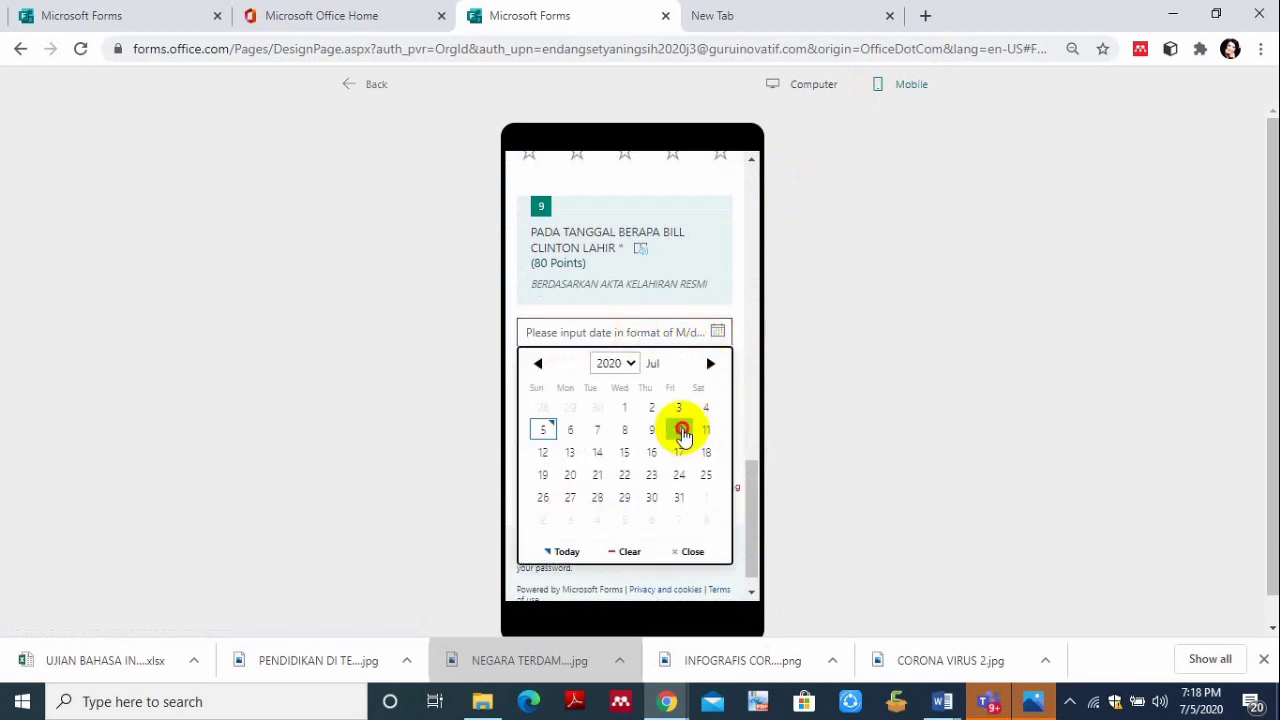
left_click(680, 430)
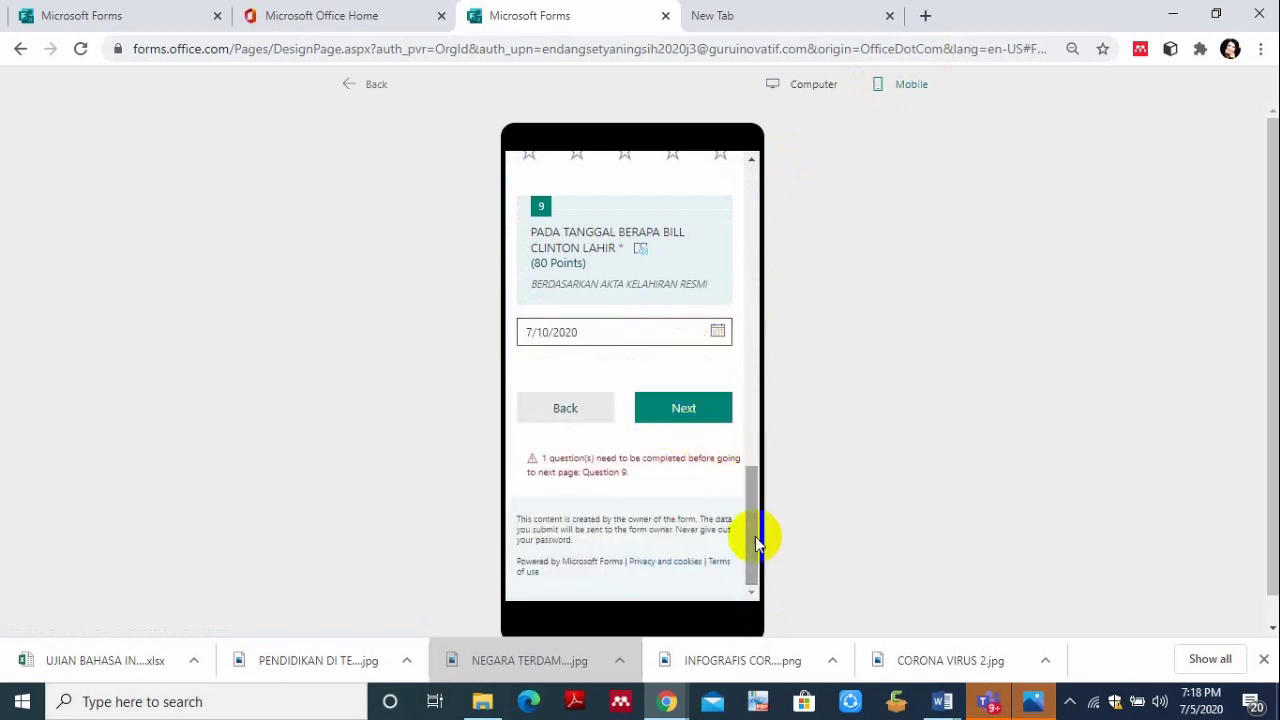
left_click(683, 410)
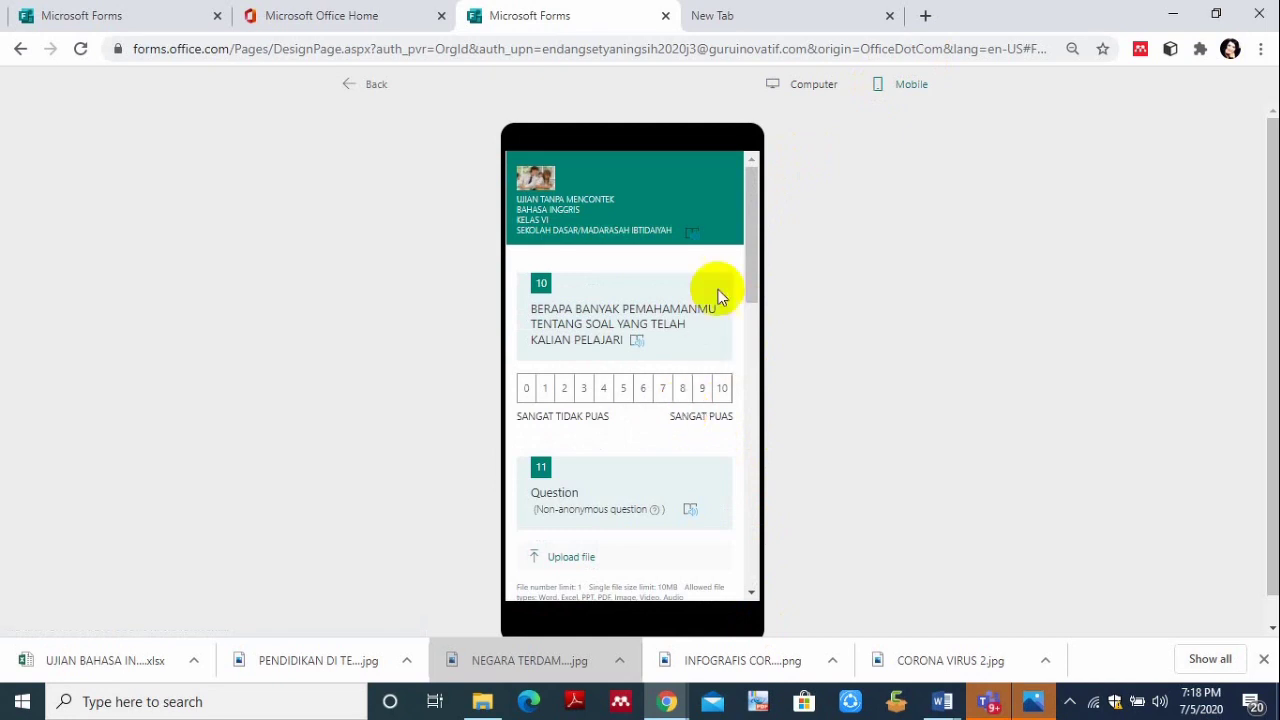
Test question 13 by choosing STEM for RPP and SILABUS, check the MODUL BELAJAR options, and return to the form editor.
left_click_drag(750, 270, 767, 471)
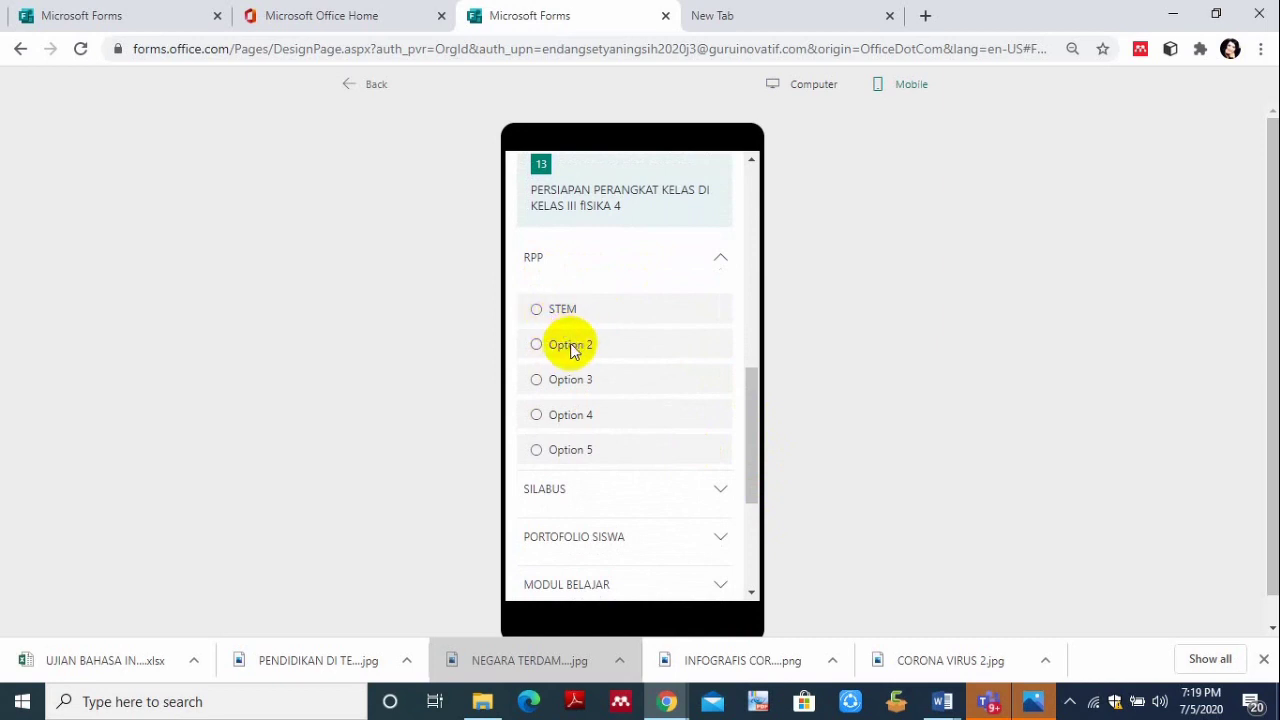
left_click(541, 310)
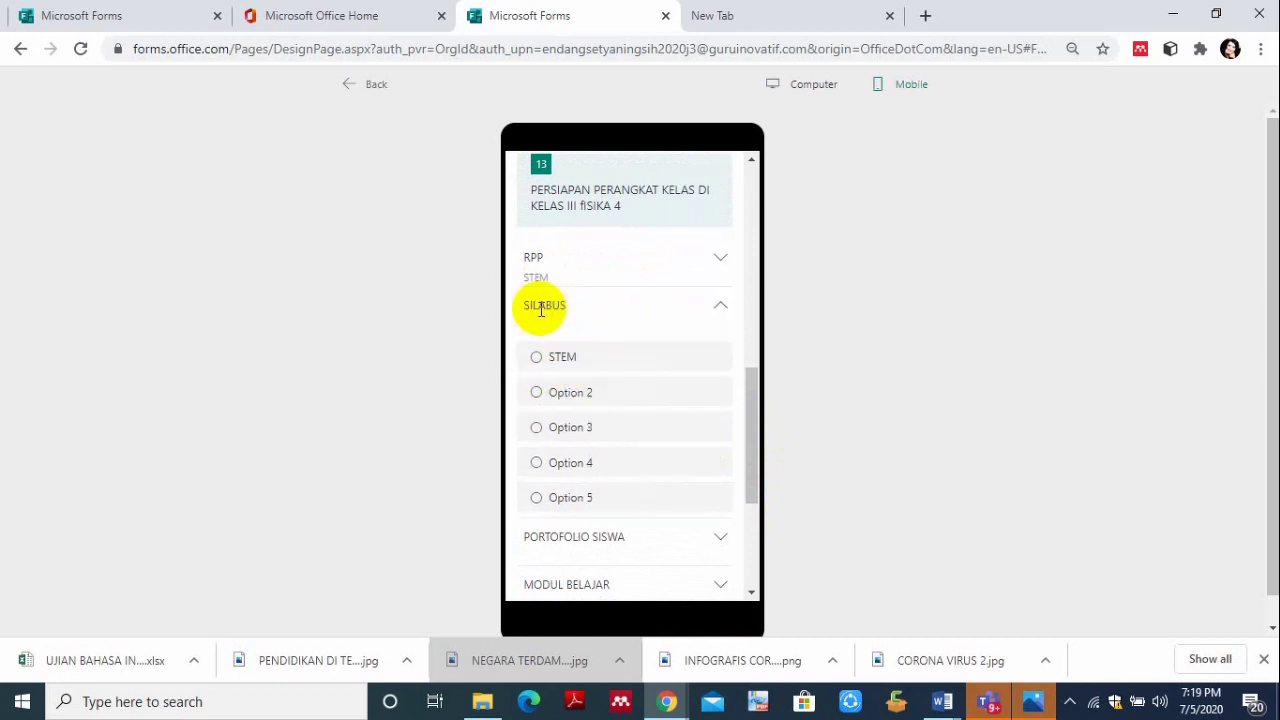
left_click(537, 357)
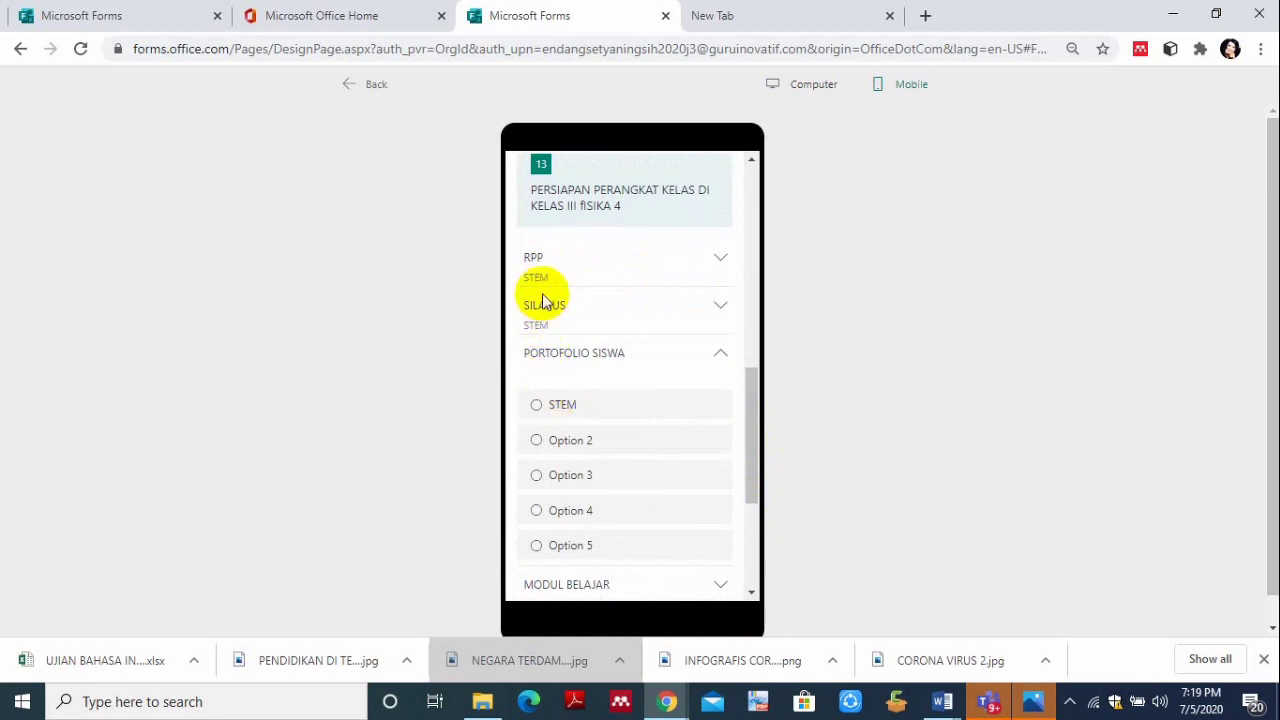
left_click(549, 352)
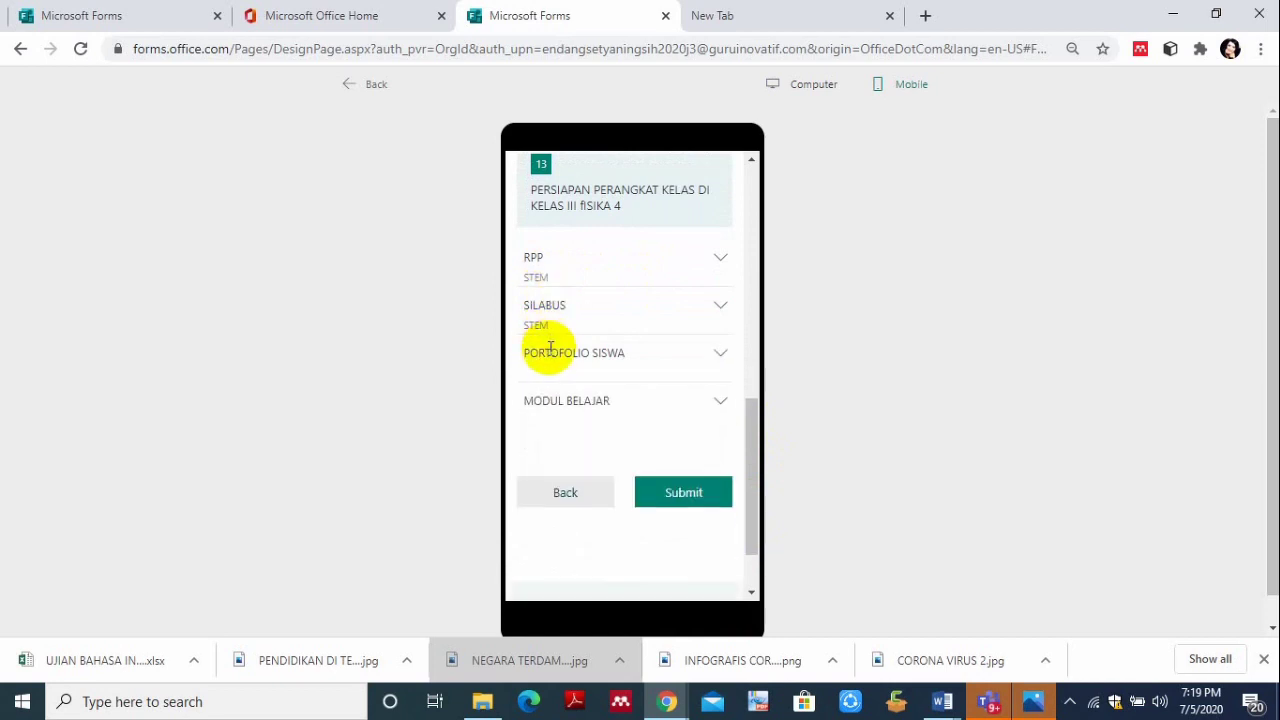
left_click(571, 398)
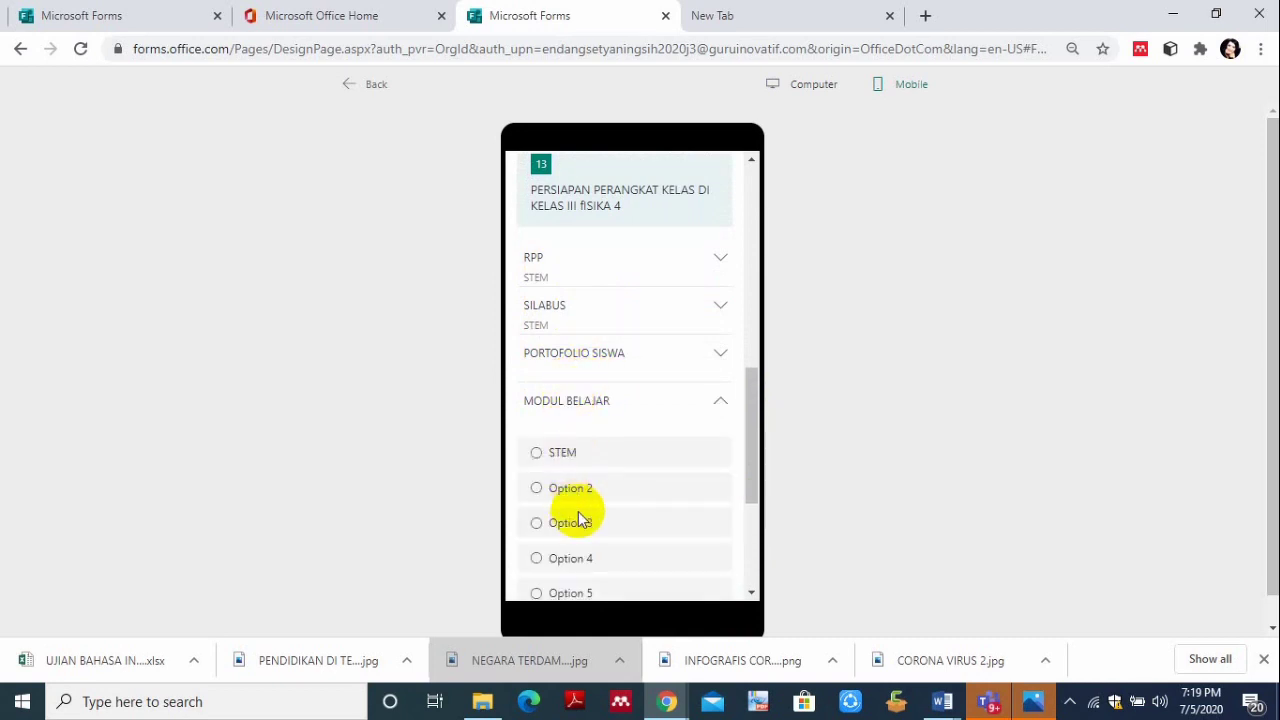
left_click(345, 88)
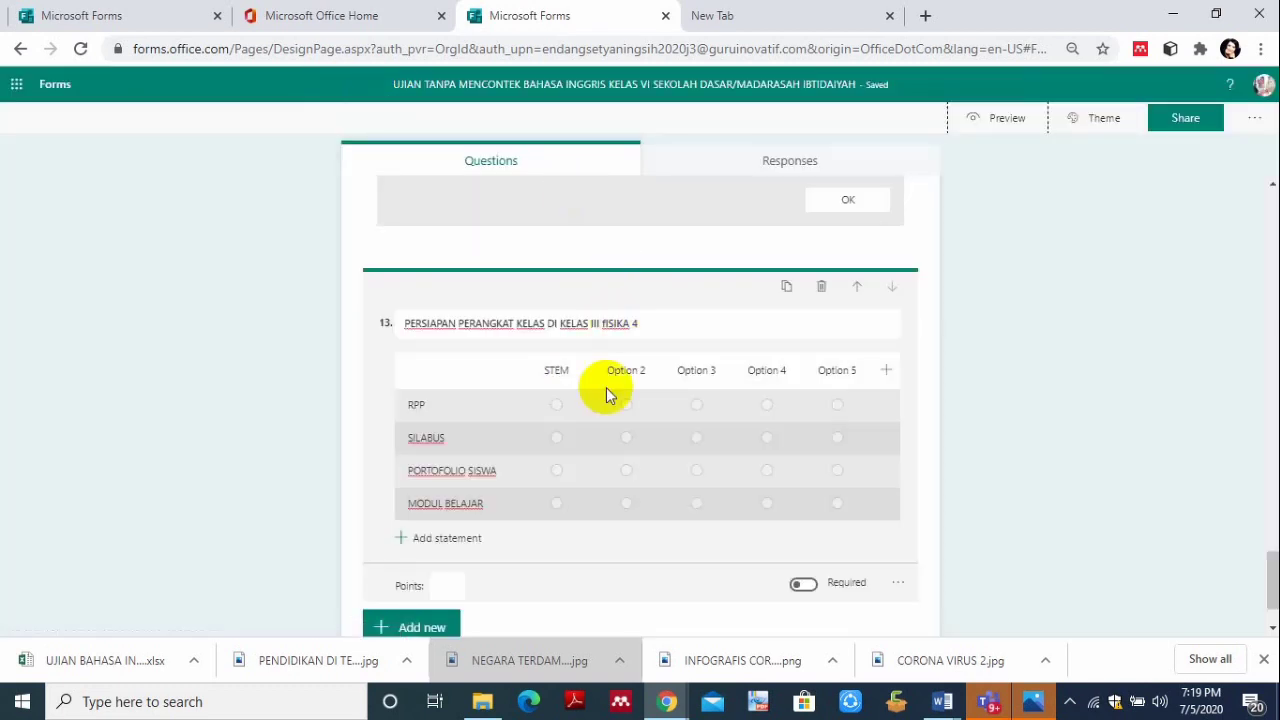
Rename the Likert question's remaining option columns, second to fifth, as CTL, PJBL, PBS and ISPRIL.
left_click(638, 371)
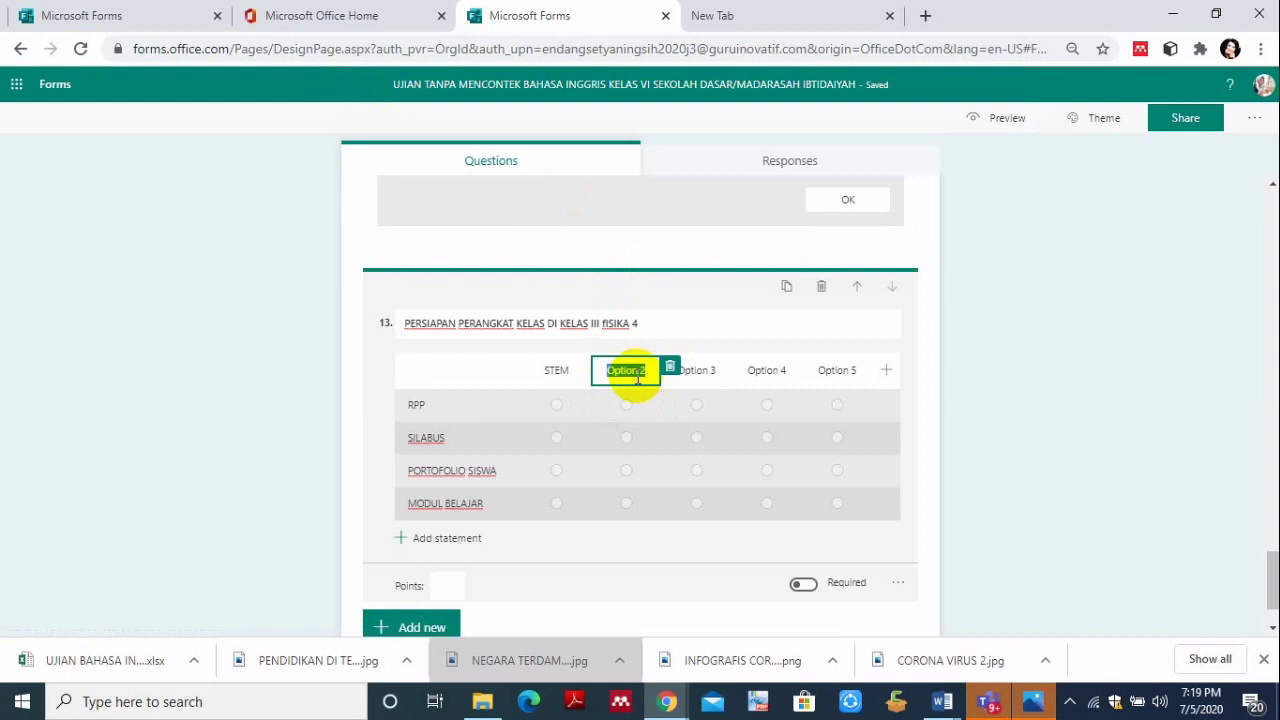
type("CTL")
left_click(695, 370)
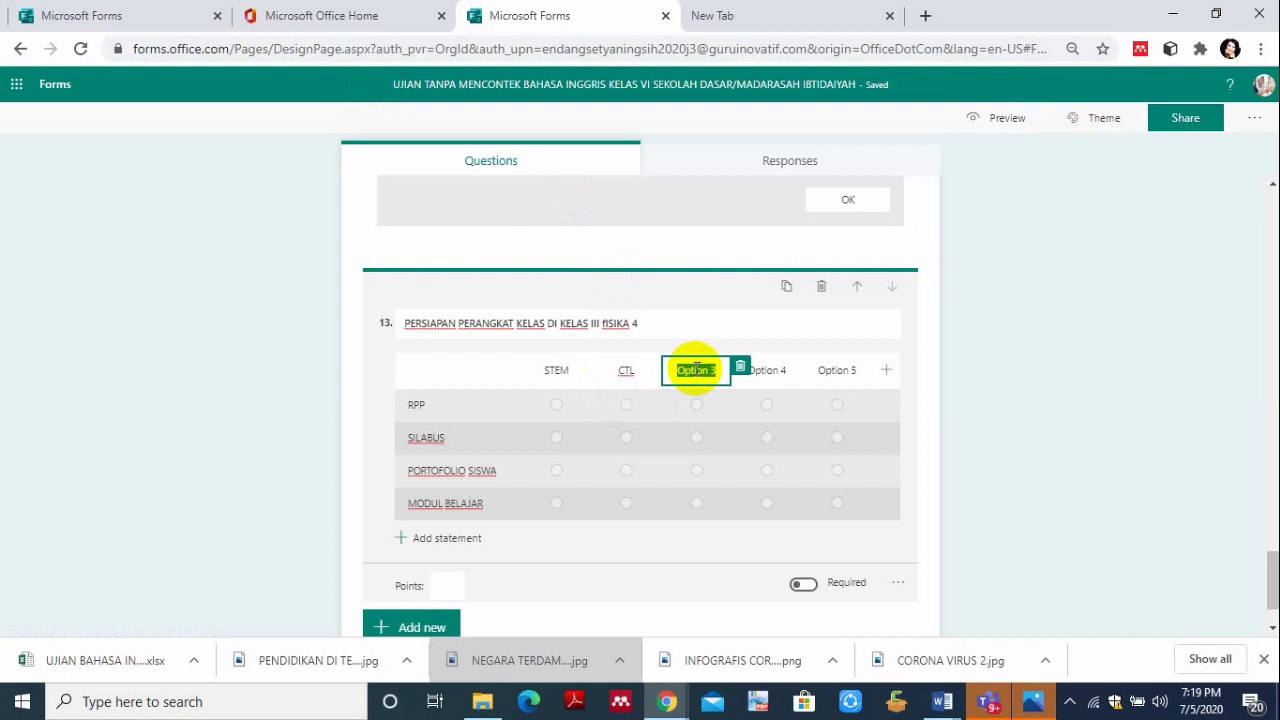
key("BackSpace")
left_click(772, 372)
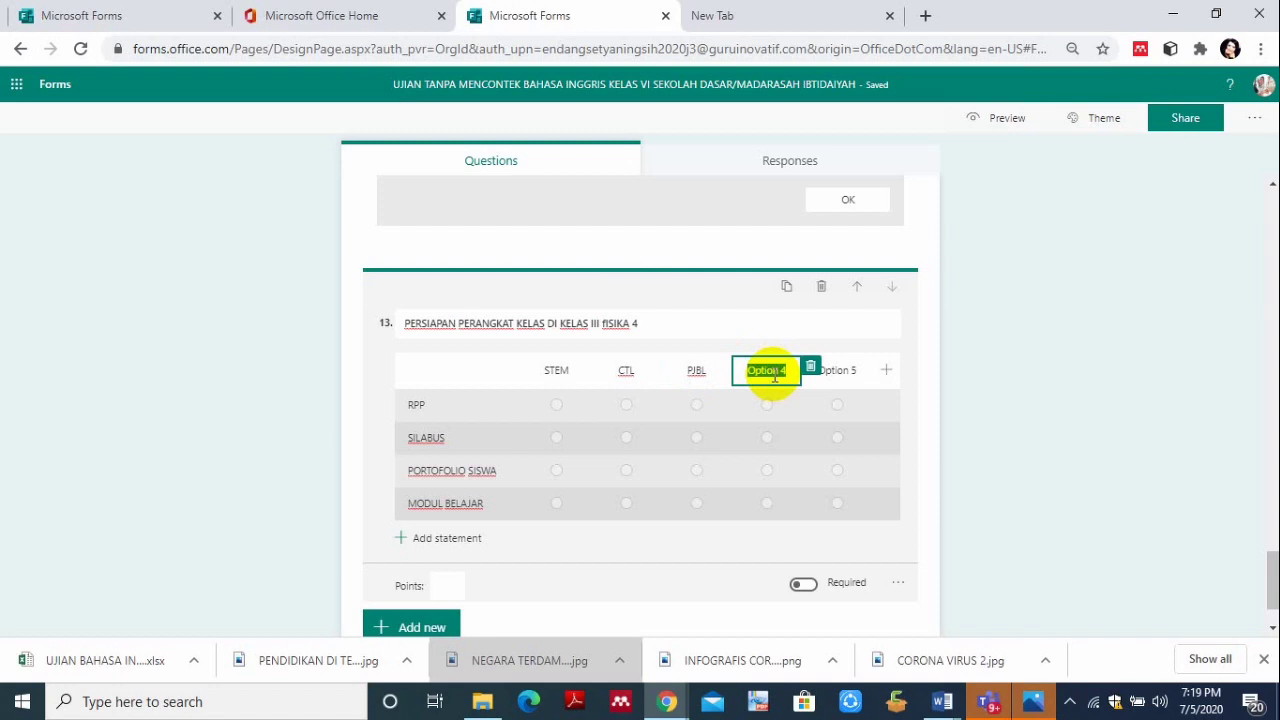
type("PBS")
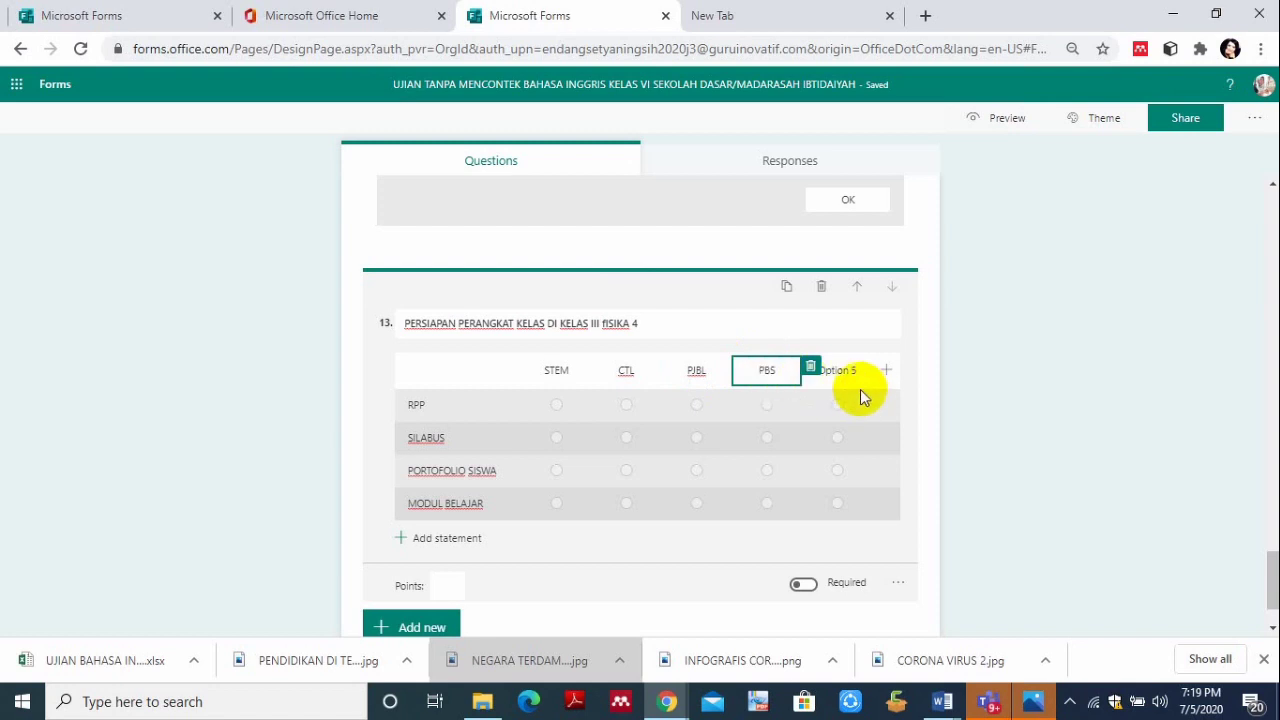
left_click(836, 372)
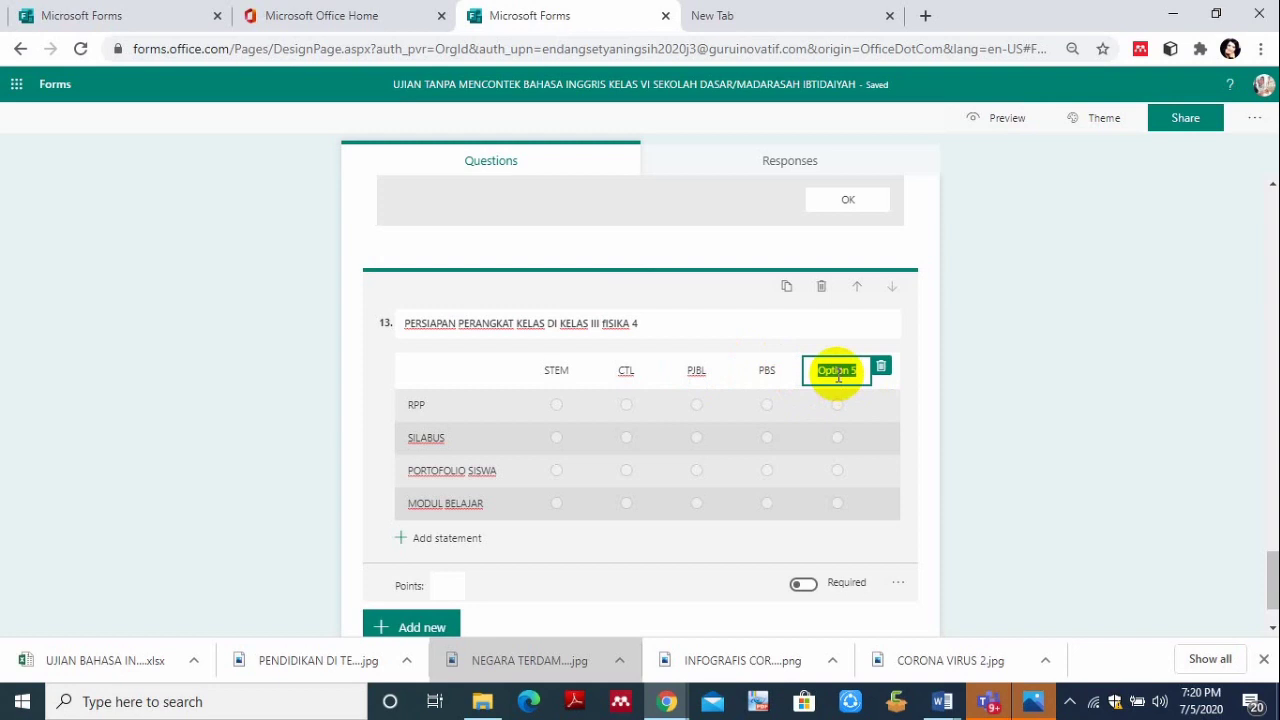
key("BackSpace")
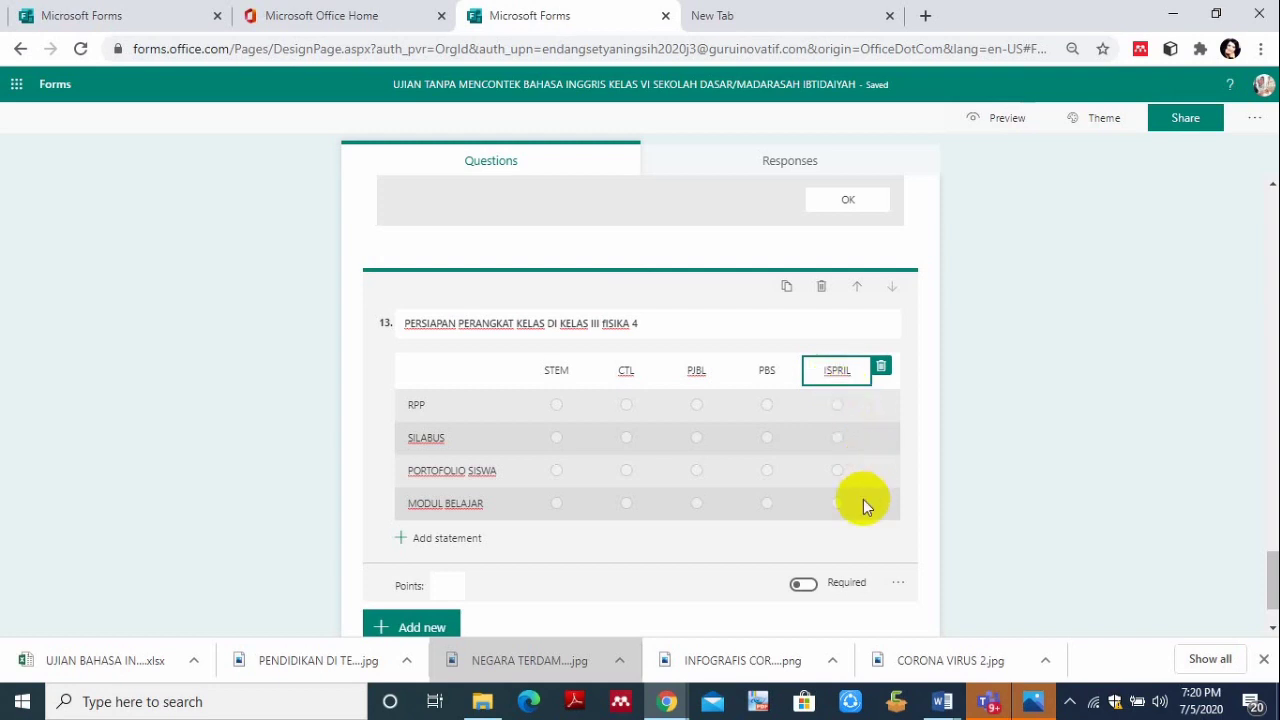
left_click(709, 567)
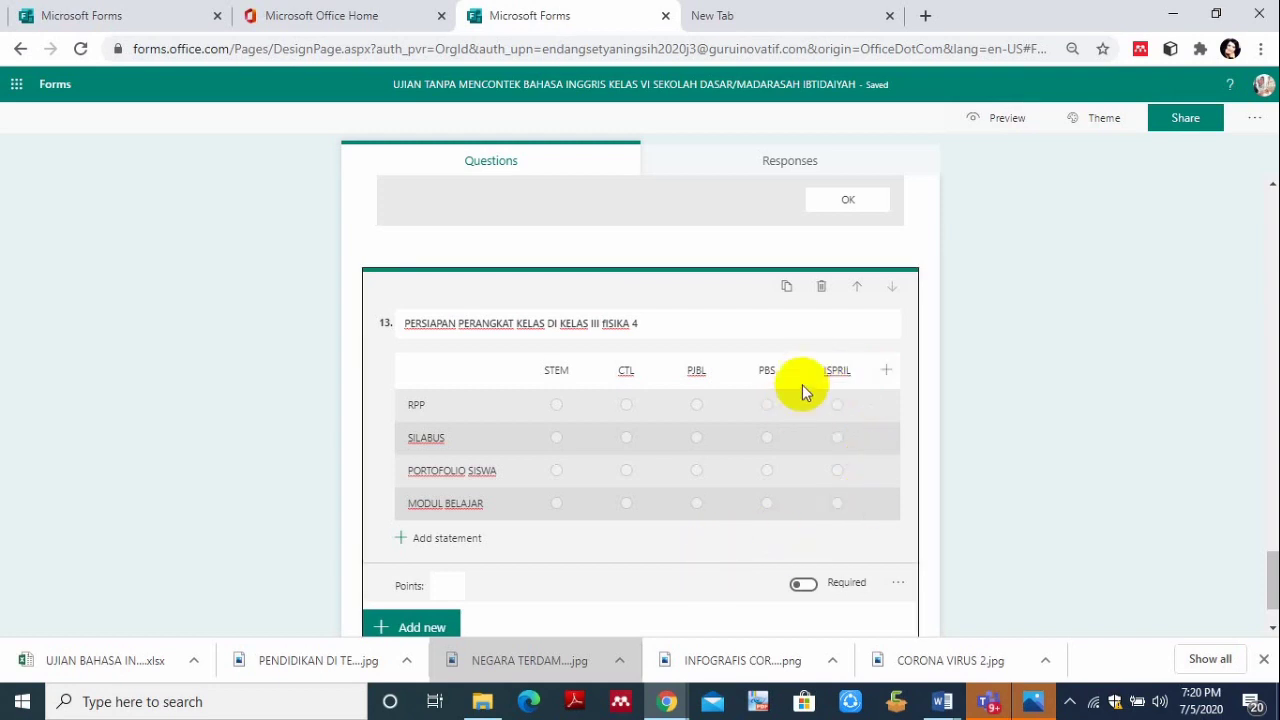
Preview the form in mobile view again and advance past the identity section to the end of the section with question 9.
left_click(1018, 119)
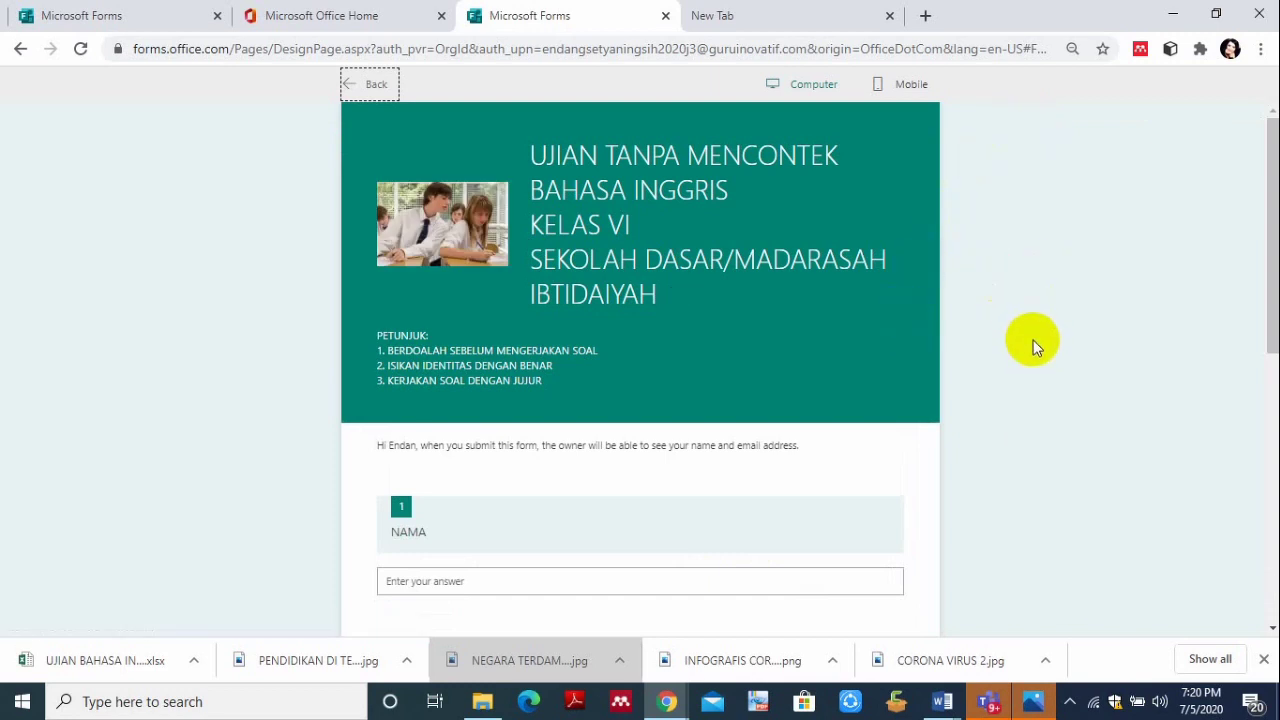
left_click(908, 84)
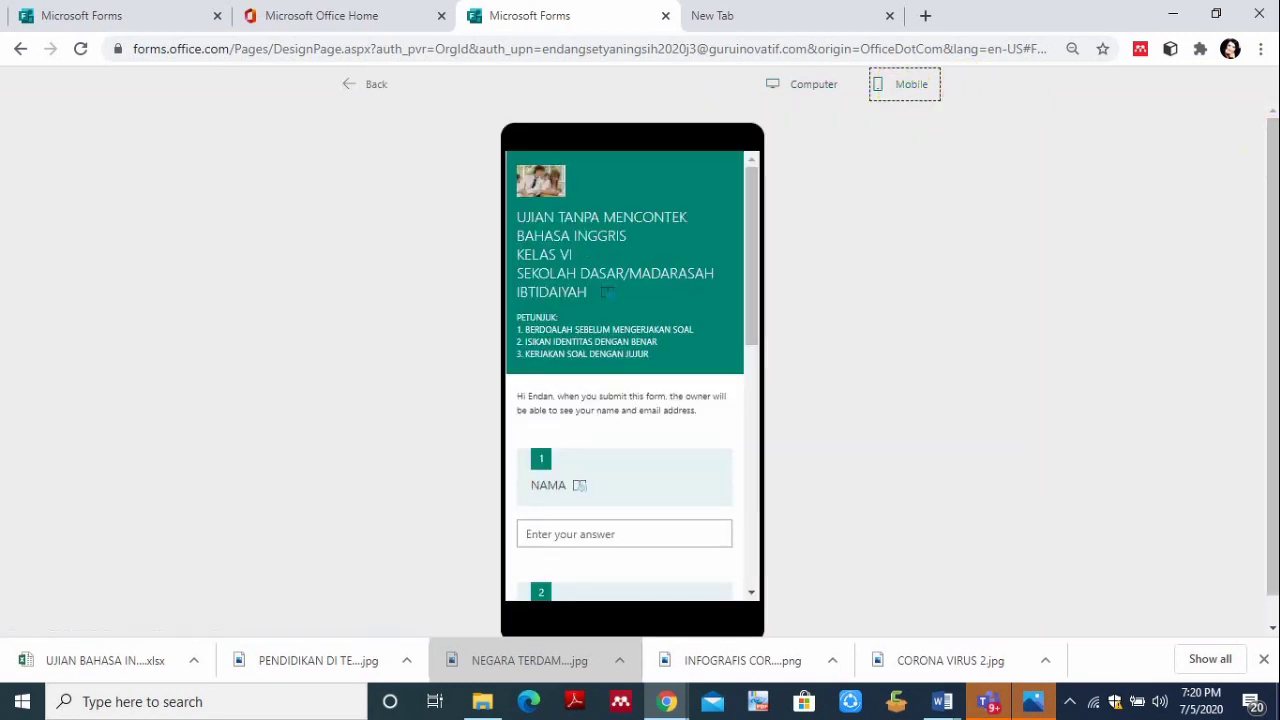
left_click_drag(752, 296, 758, 558)
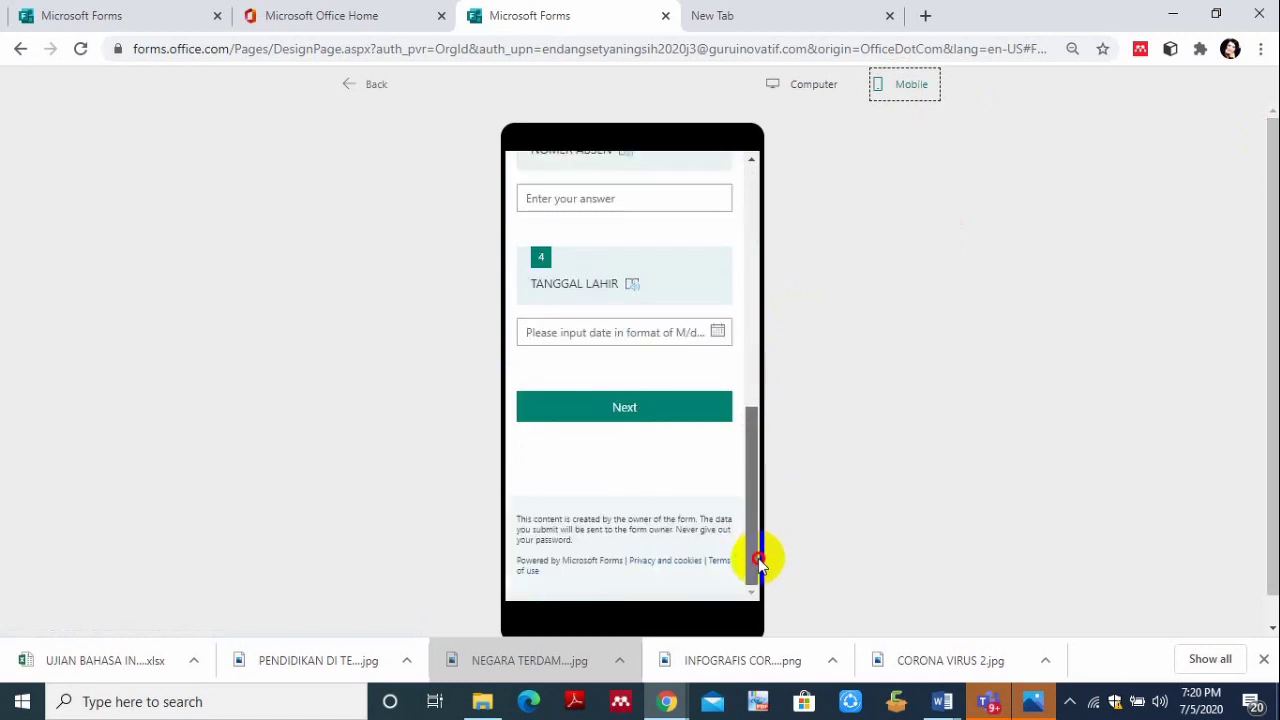
left_click(664, 412)
left_click_drag(755, 217, 755, 550)
left_click(685, 410)
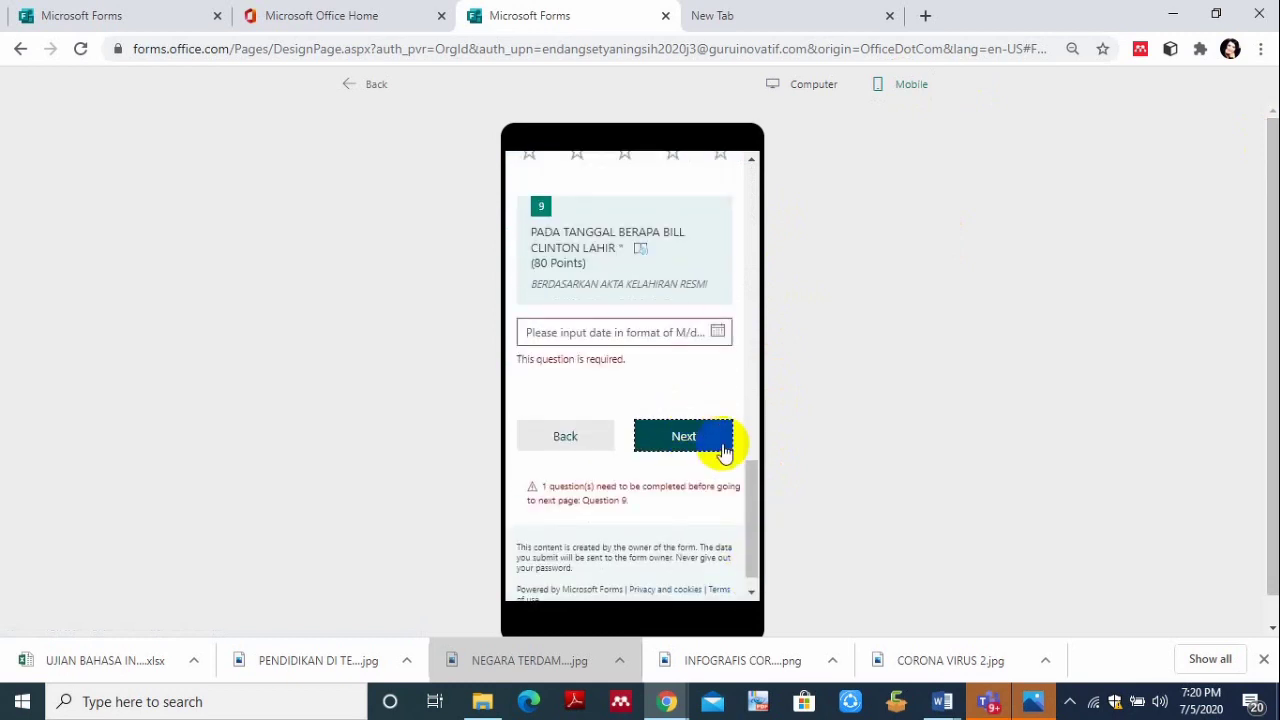
Answer required question 9 with the date 7/18/2020 and continue to the next section.
left_click(677, 338)
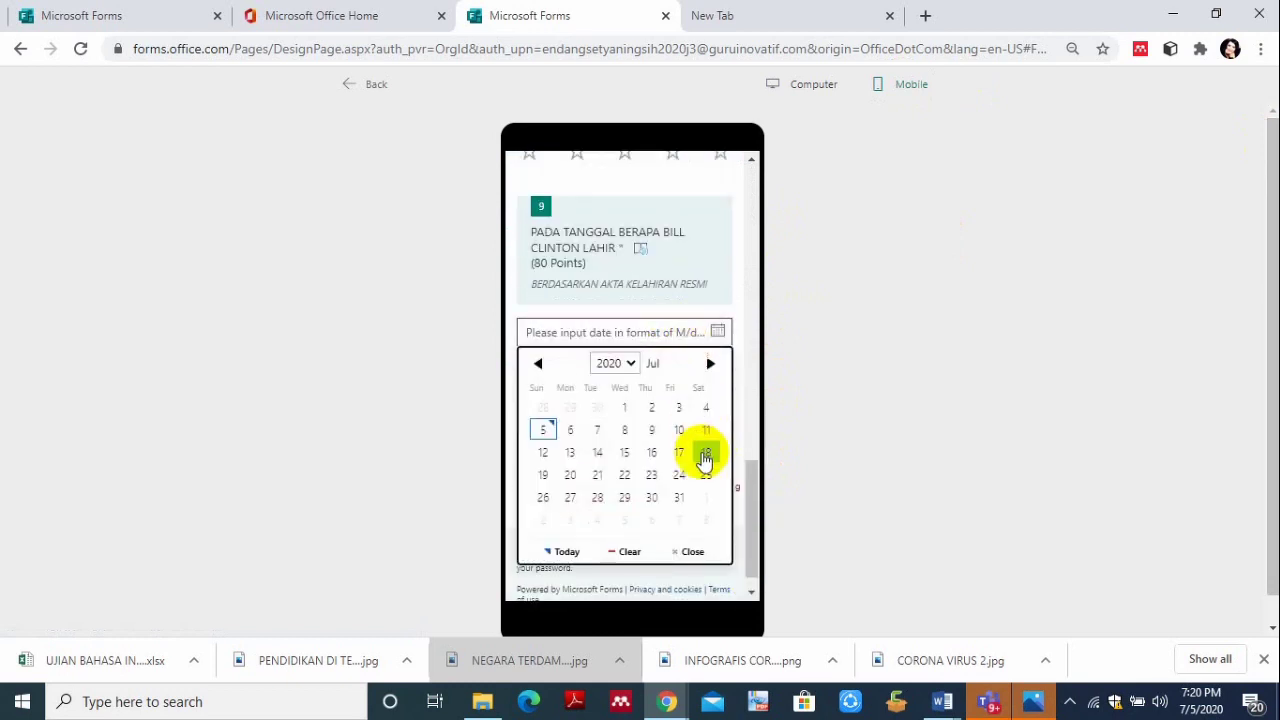
left_click(706, 453)
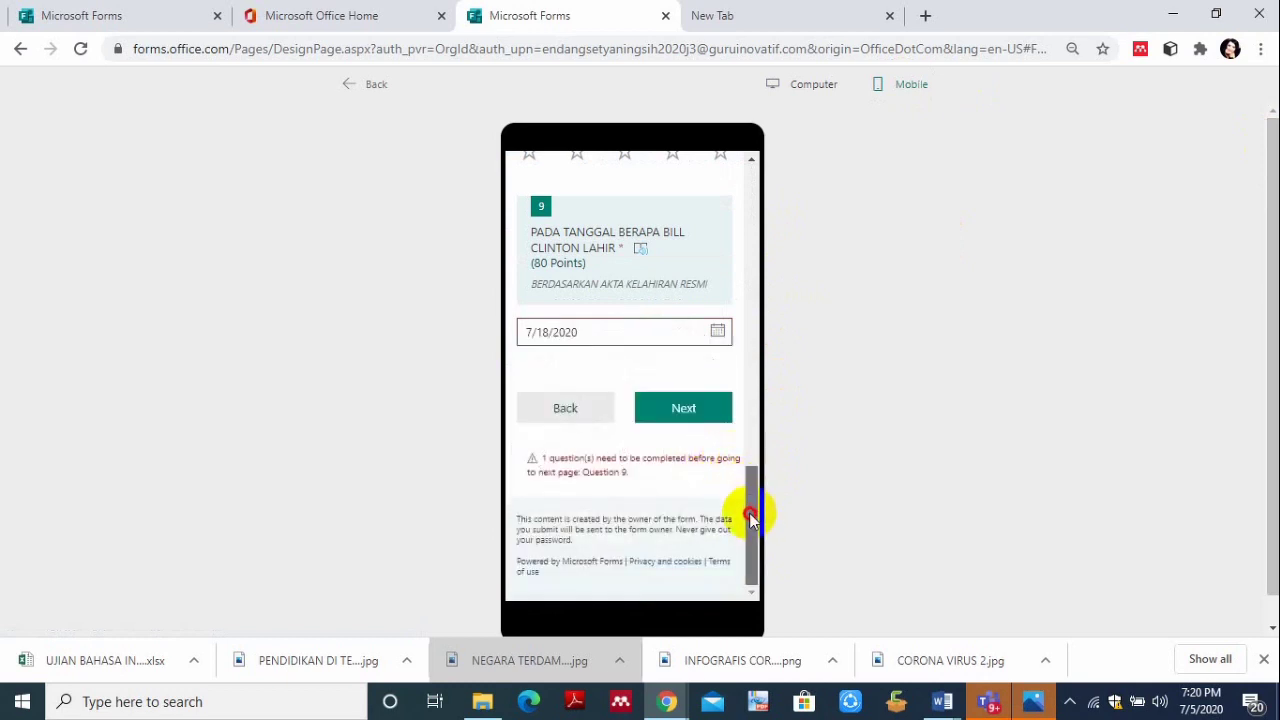
left_click(698, 400)
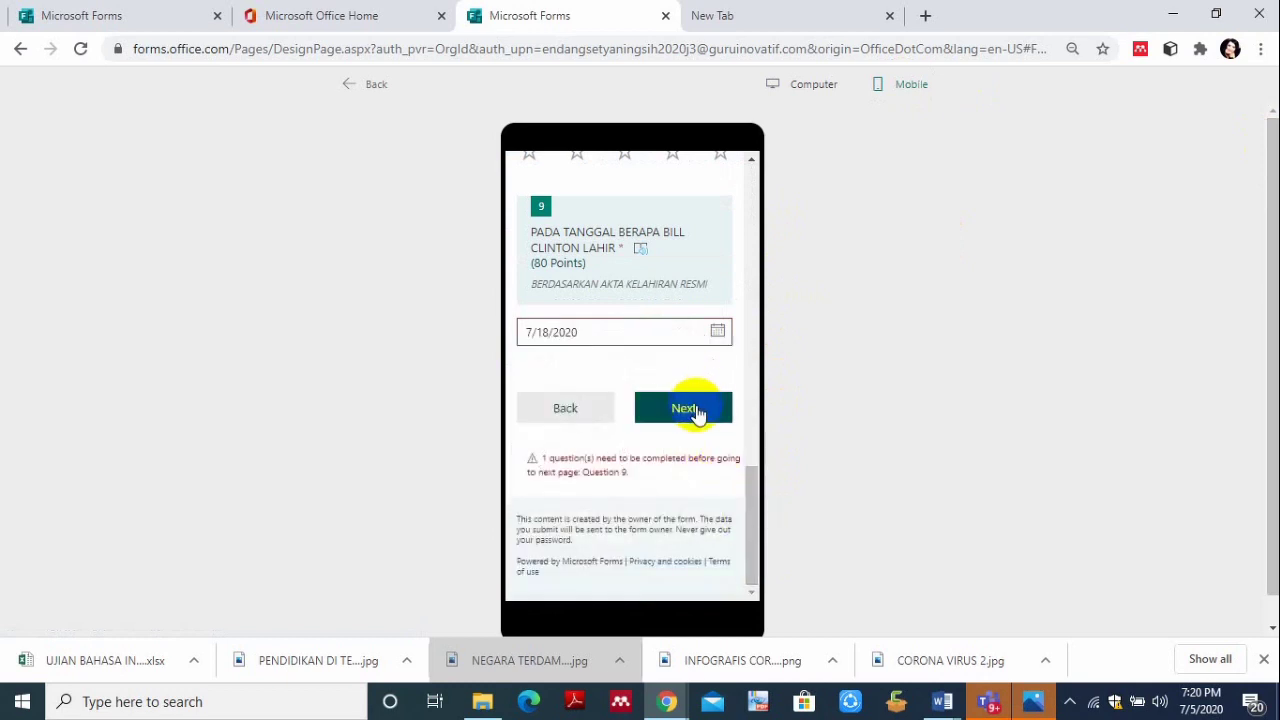
Test Likert question 13 by choosing STEM for RPP and ISPRIL for SILABUS.
left_click_drag(753, 286, 777, 493)
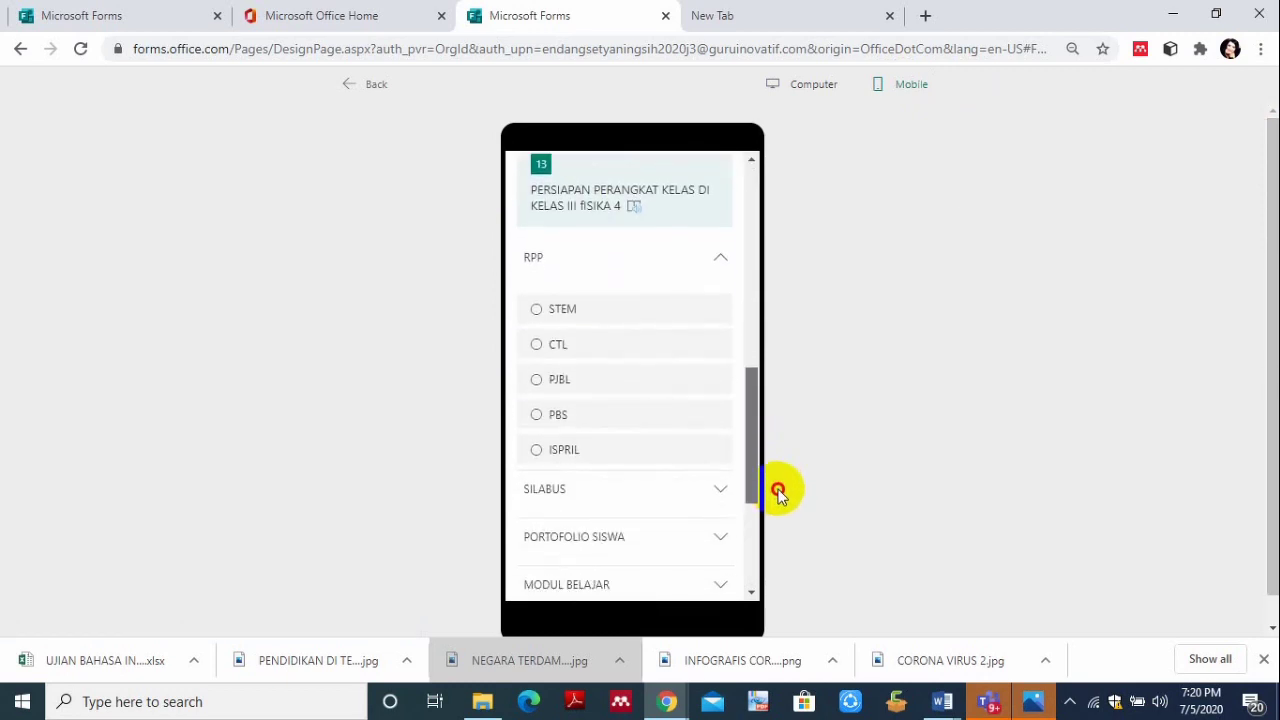
left_click(540, 318)
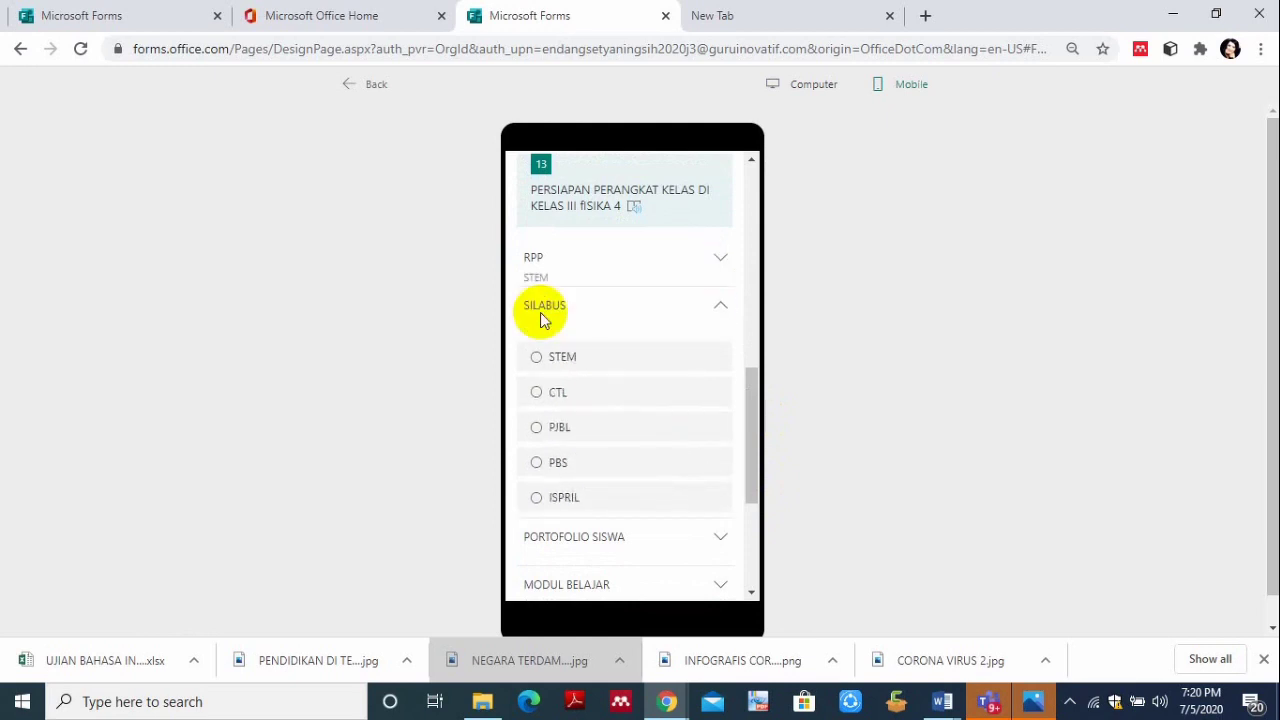
left_click(548, 310)
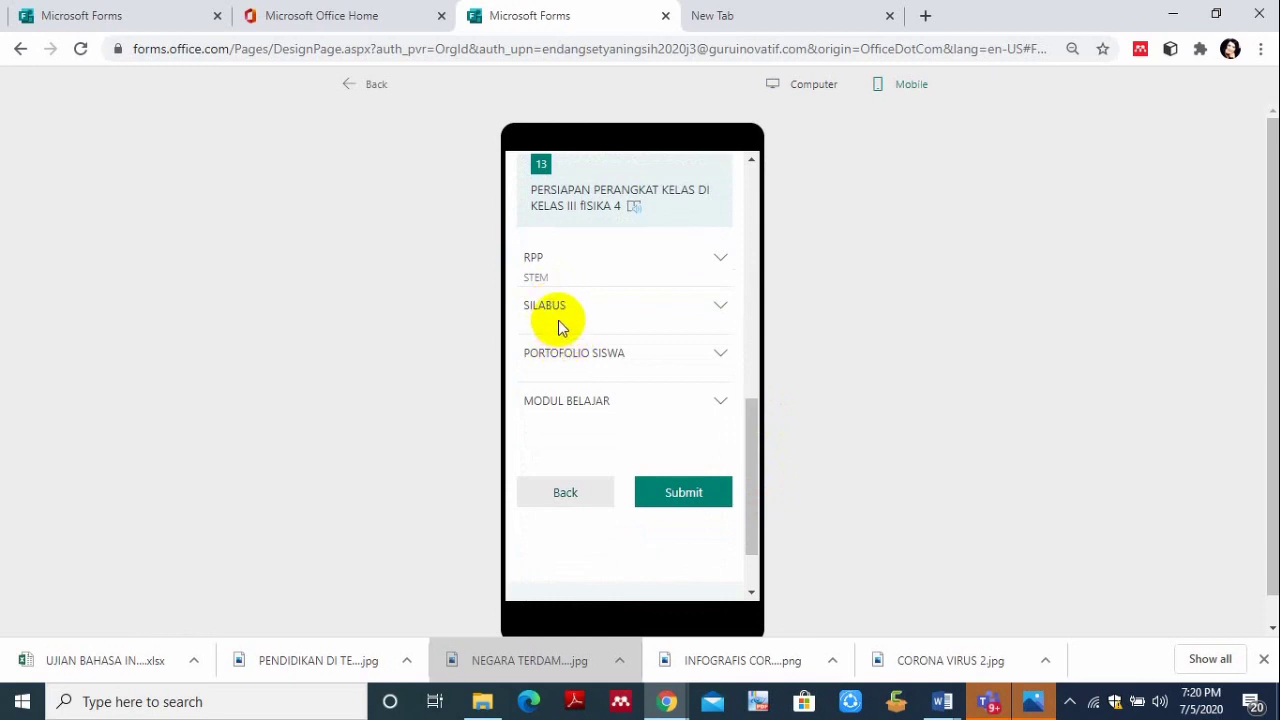
left_click(556, 311)
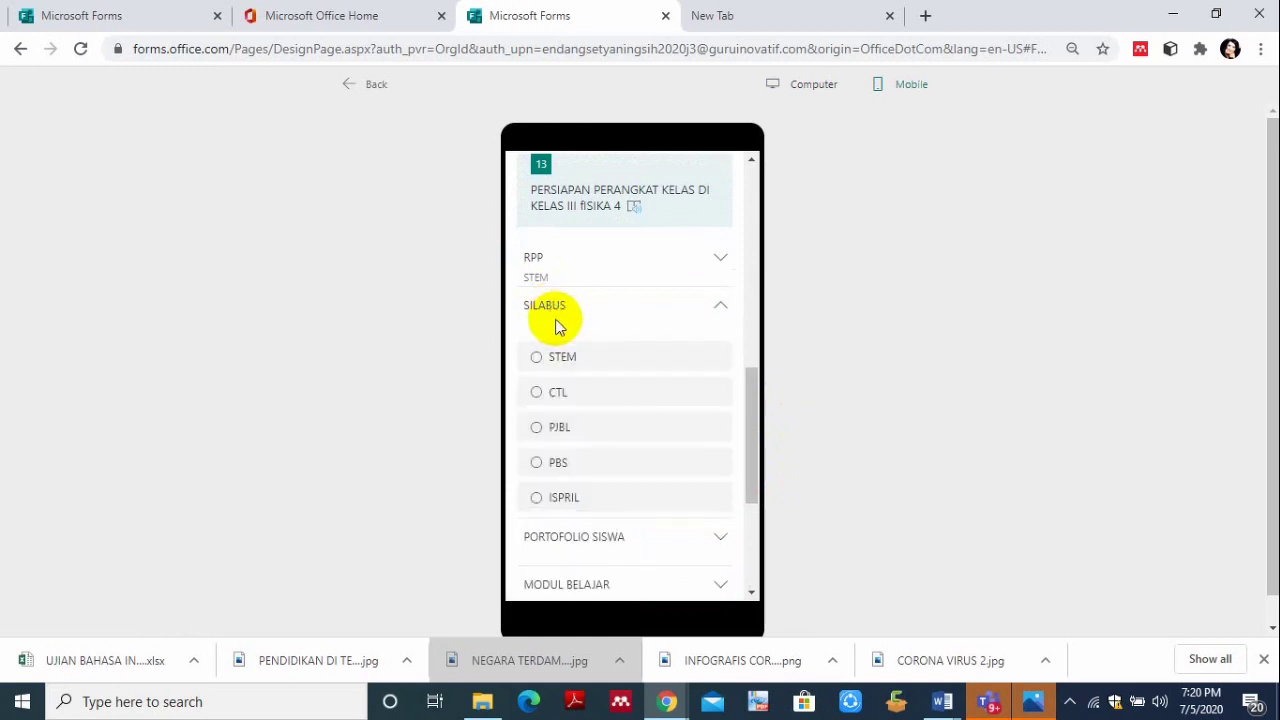
left_click(537, 498)
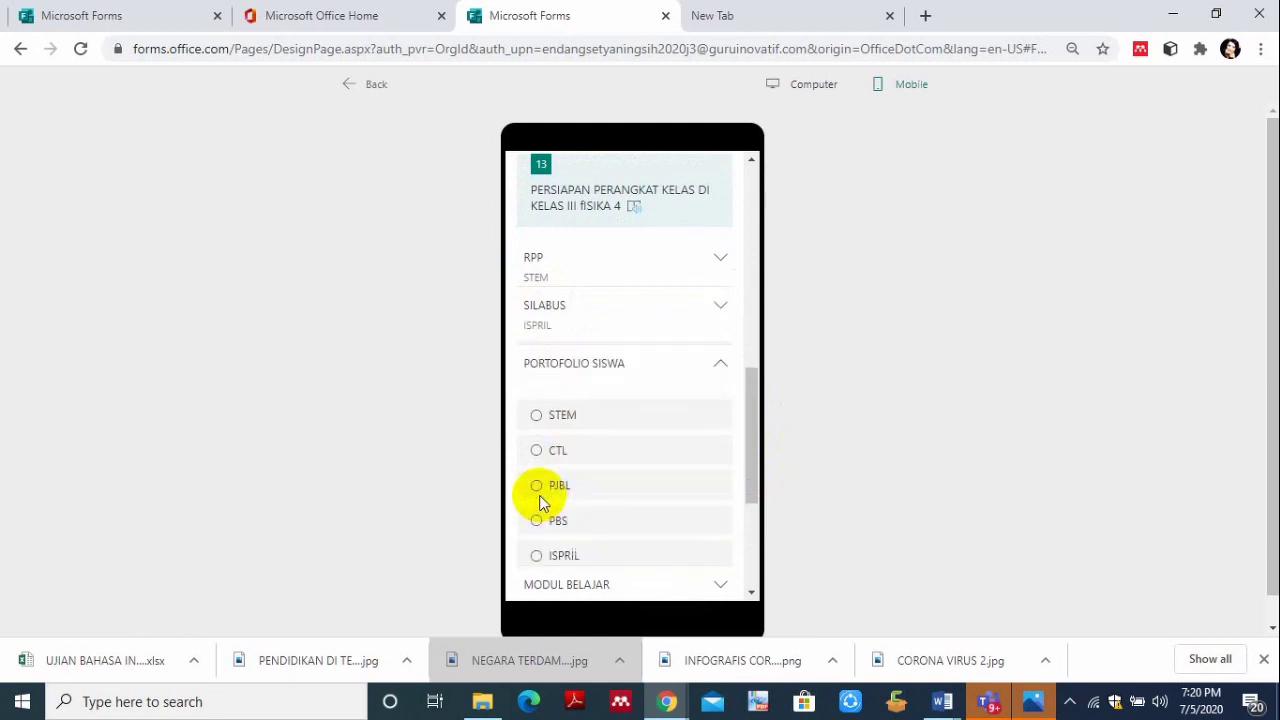
Choose PJBL for PORTOFOLIO SISWA and PBS for MODUL BELAJAR in question 13, and return to the form editor.
left_click(560, 360)
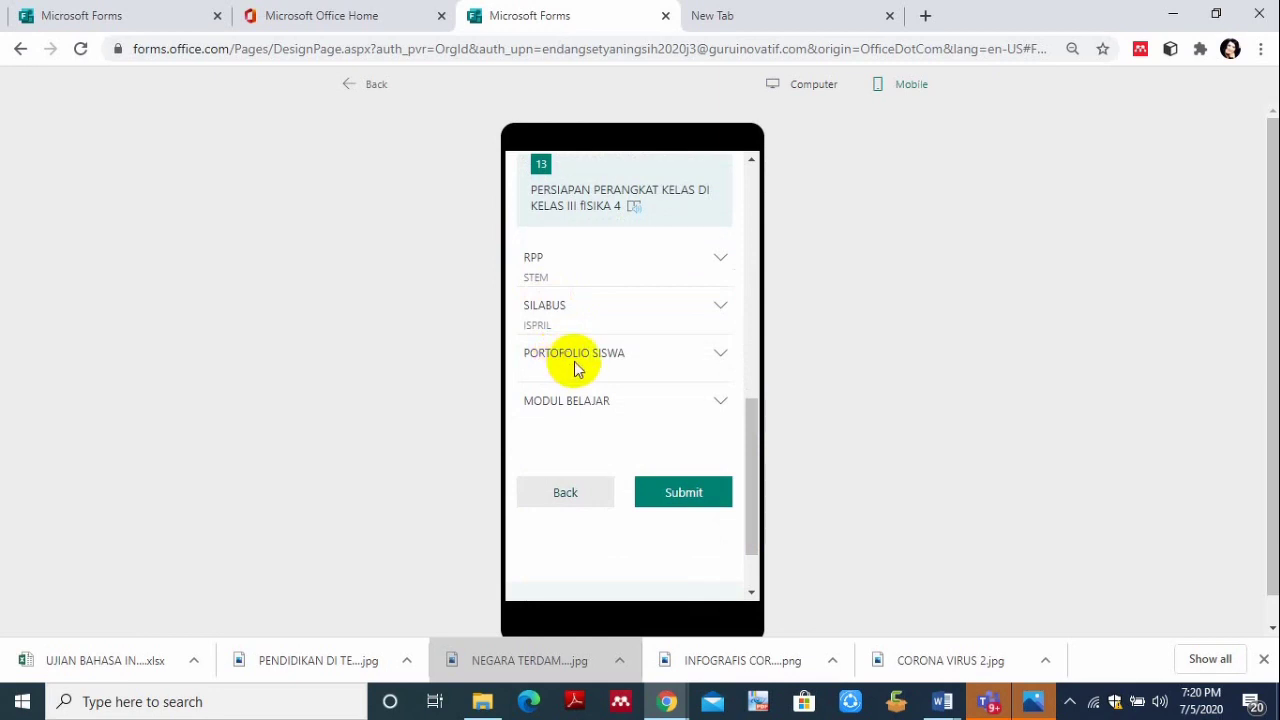
left_click(562, 354)
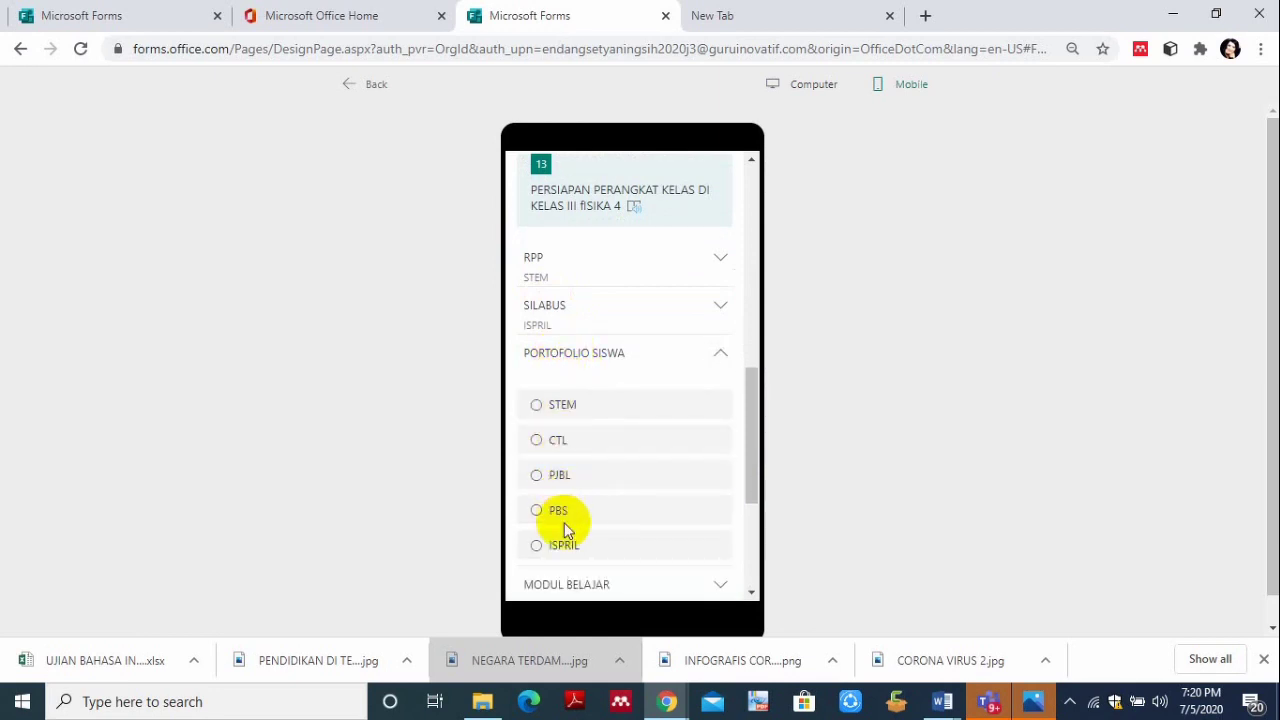
left_click(538, 478)
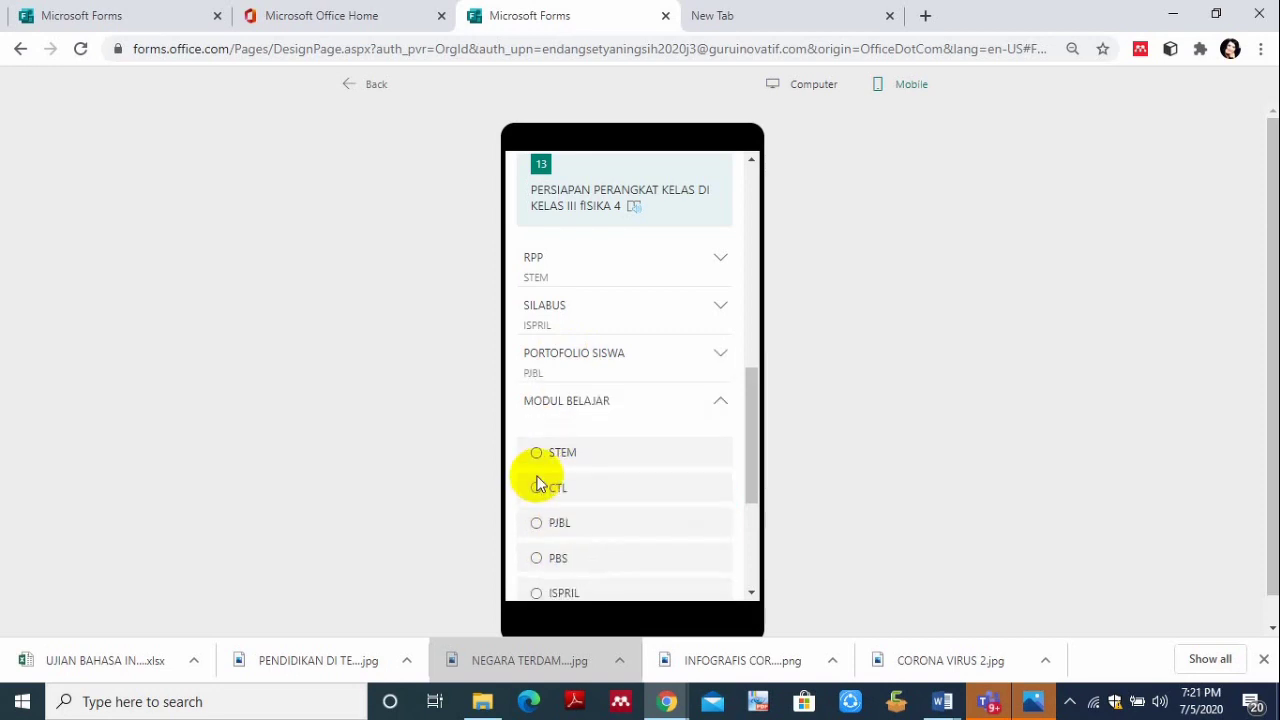
left_click(572, 400)
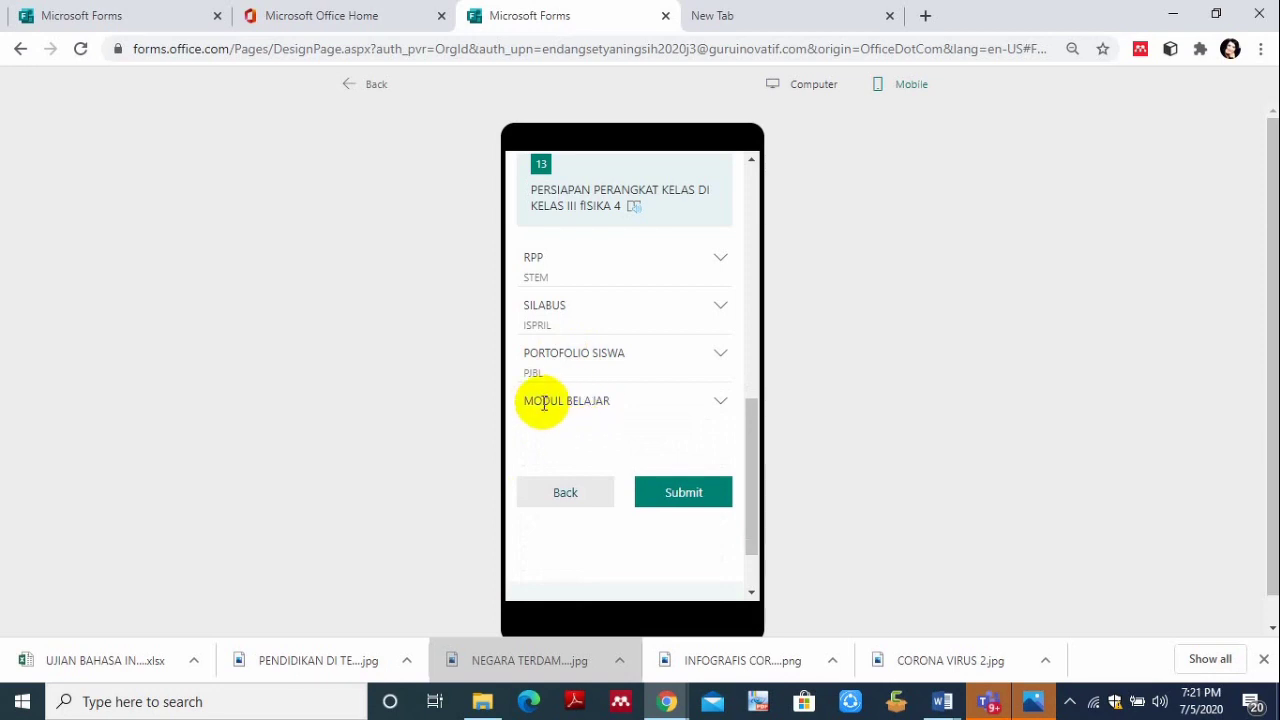
left_click(542, 402)
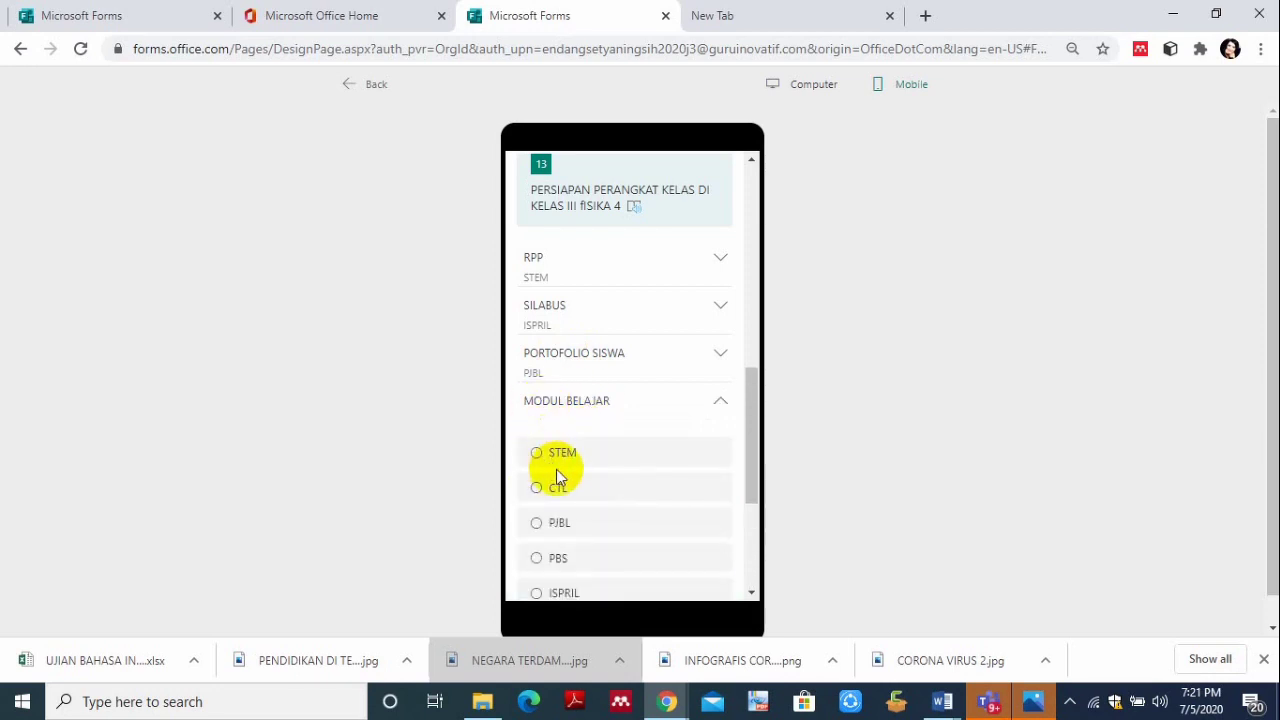
left_click(538, 564)
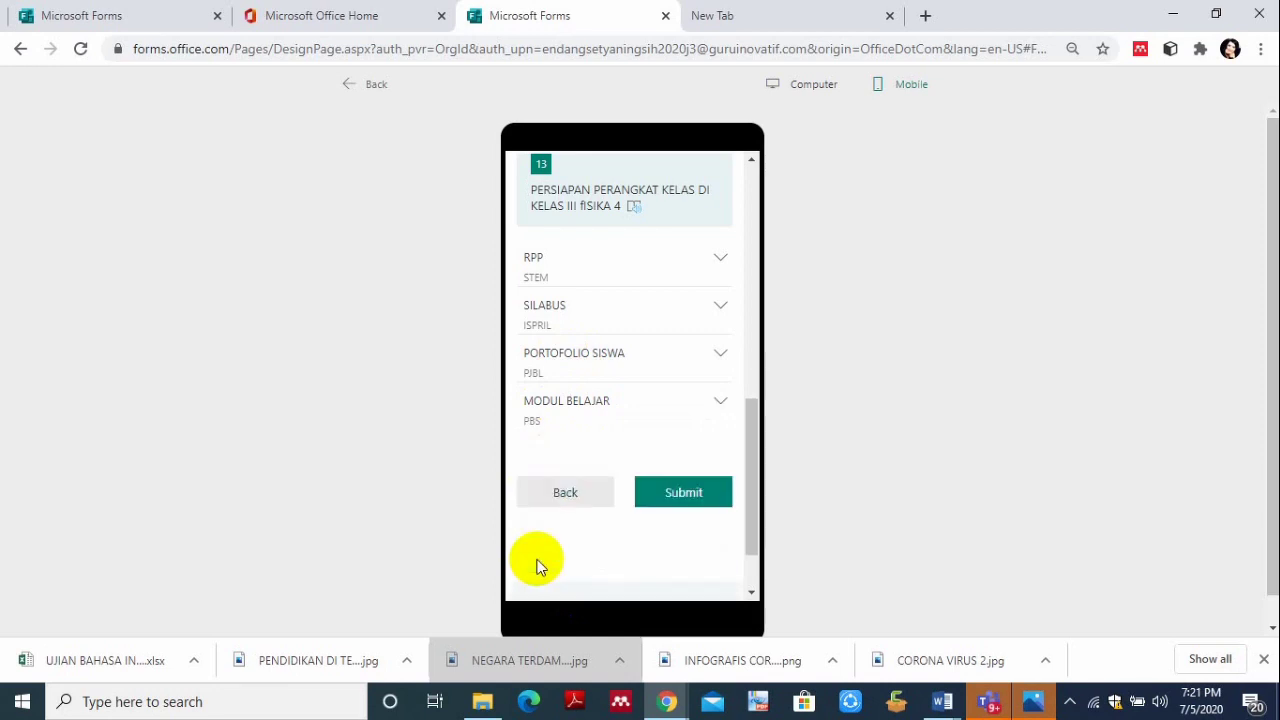
left_click(657, 508)
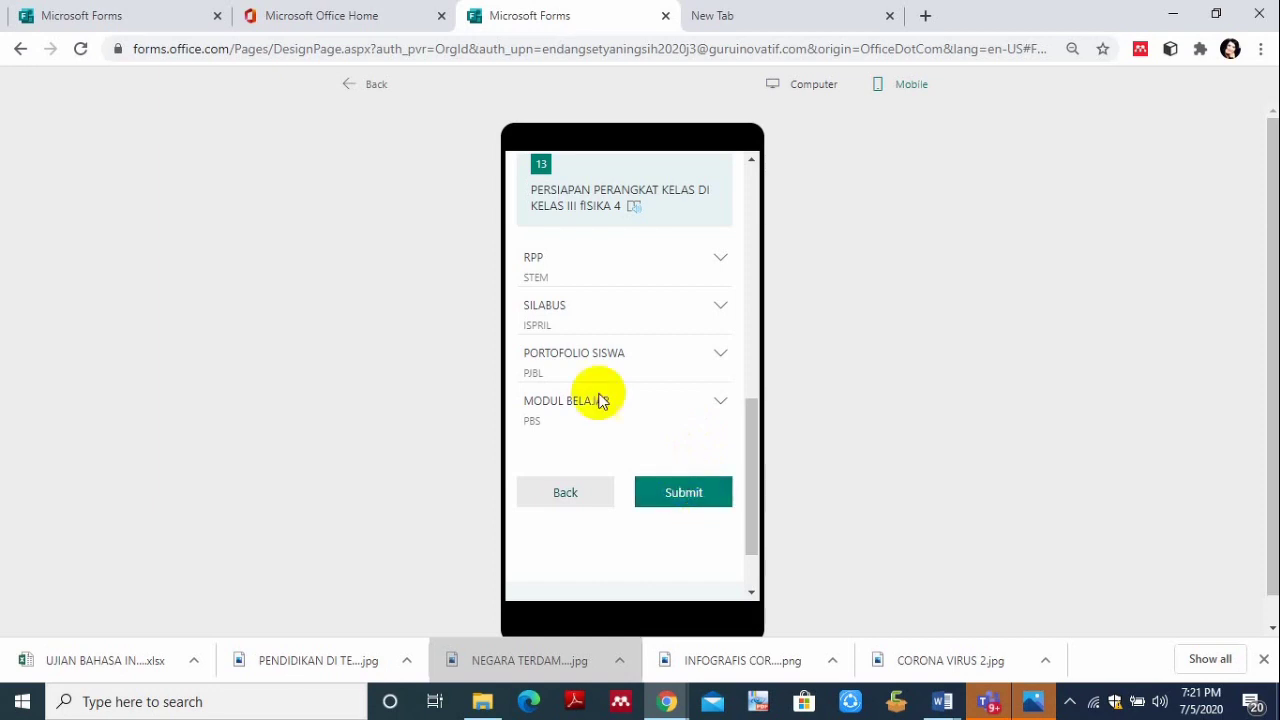
left_click(355, 92)
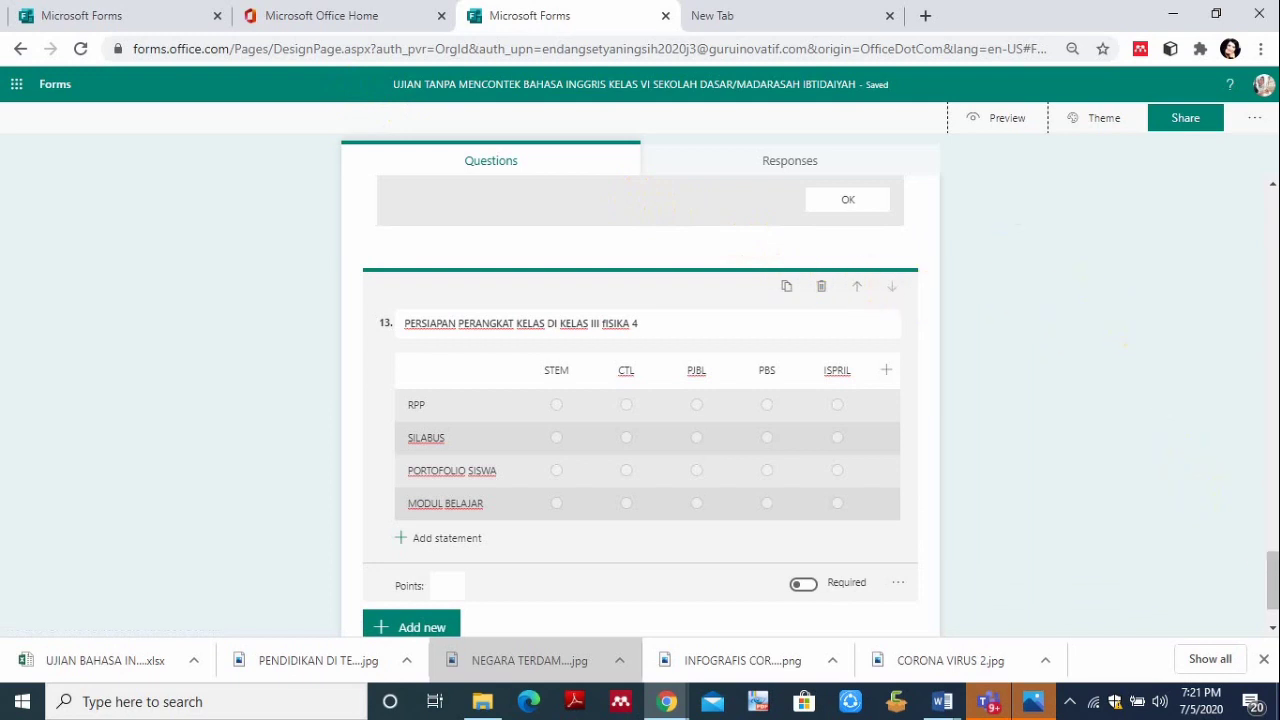
Add a Ranking question after the Likert question at the end of the form.
left_click(1271, 547)
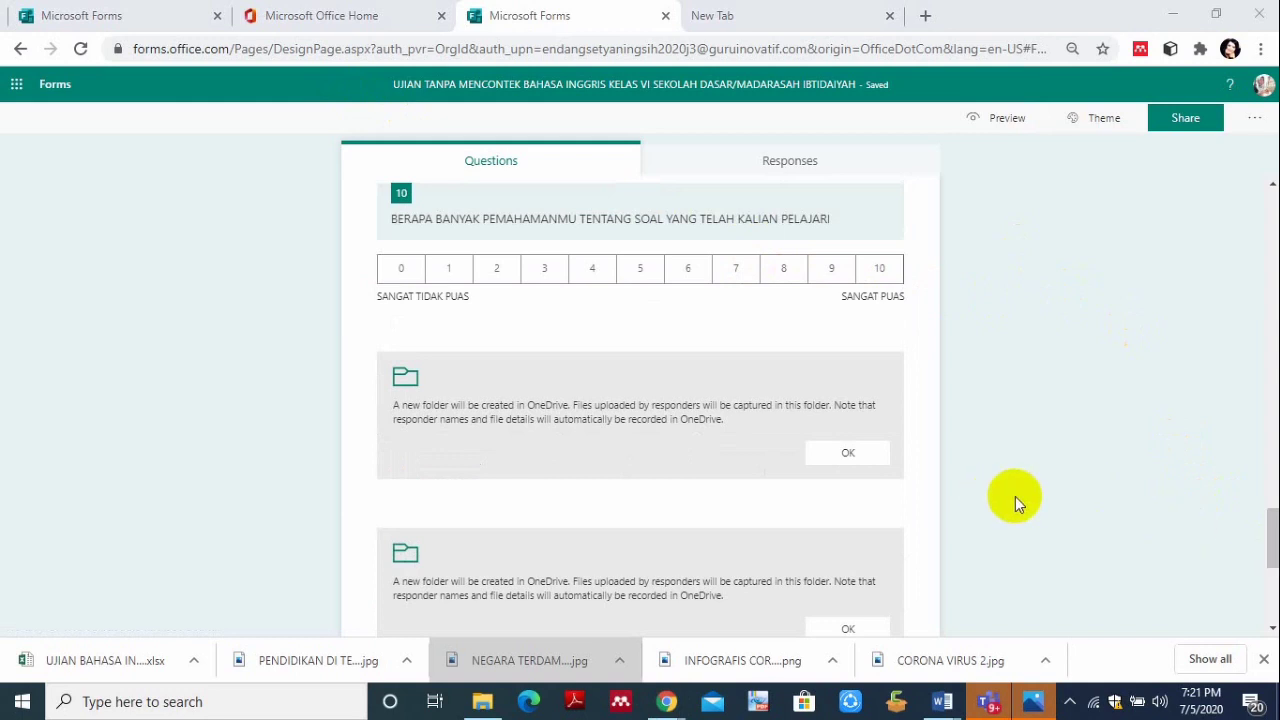
left_click_drag(1268, 530, 1260, 580)
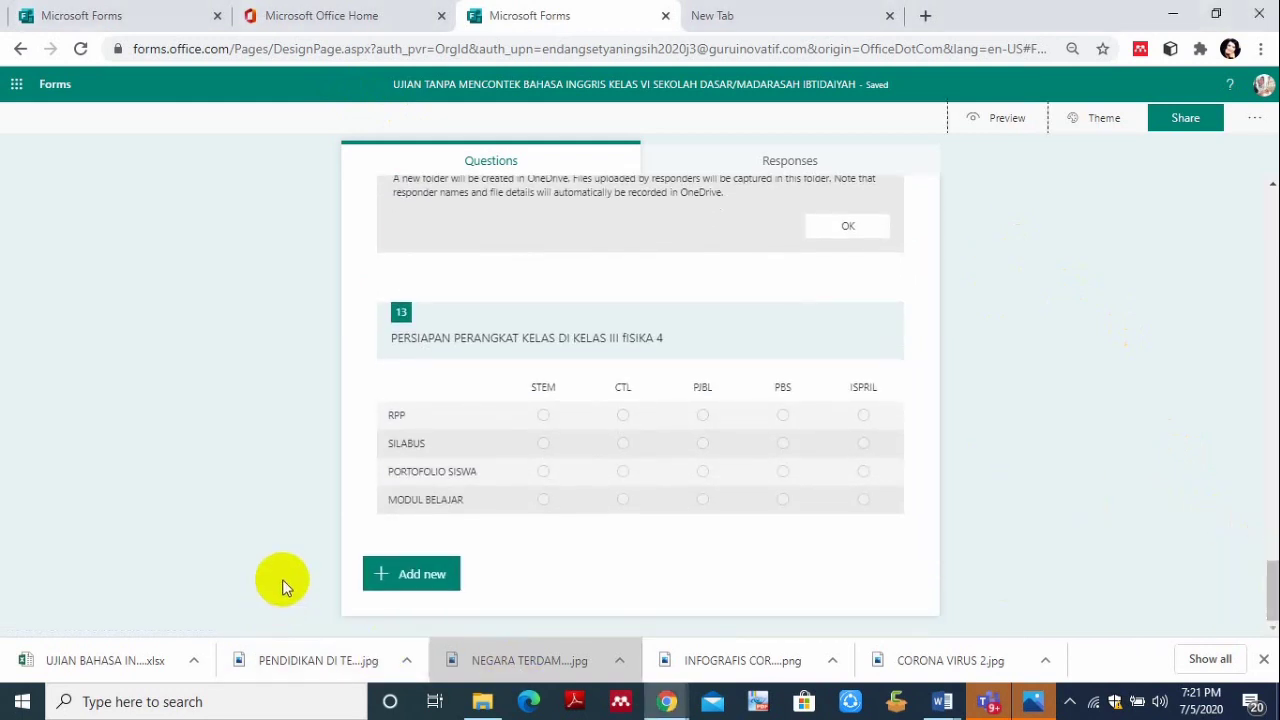
left_click(380, 578)
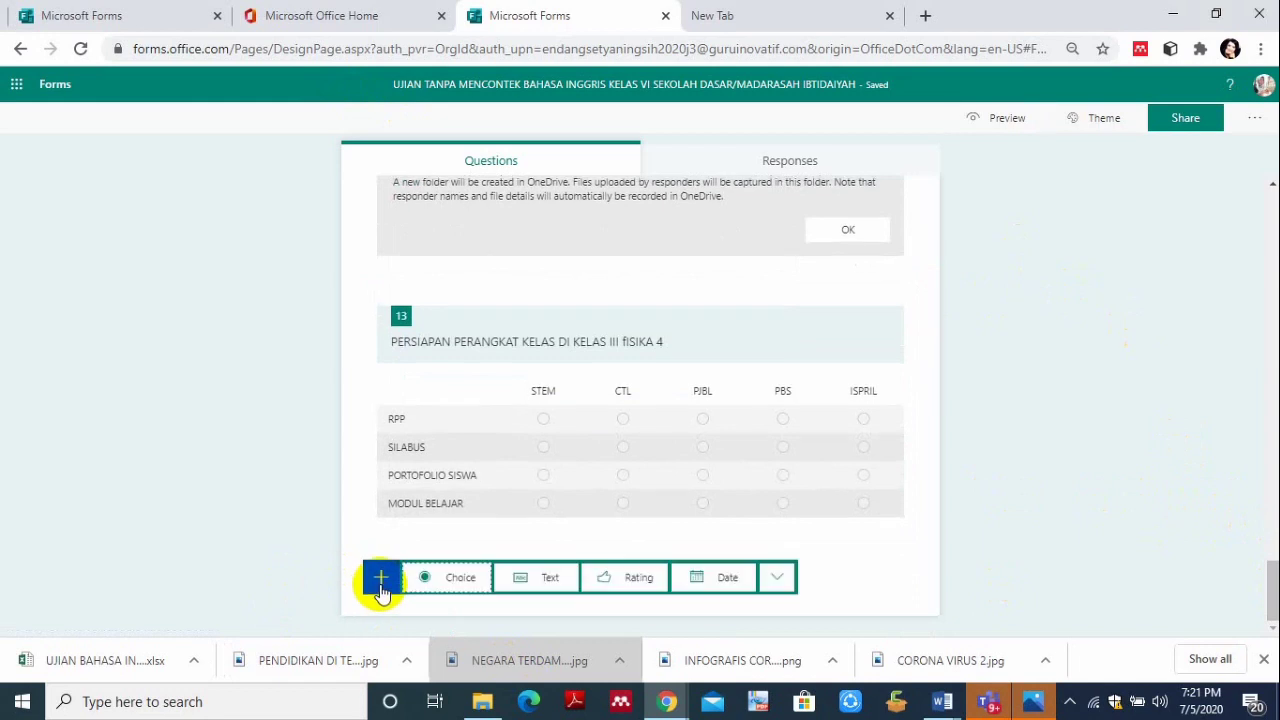
left_click(770, 580)
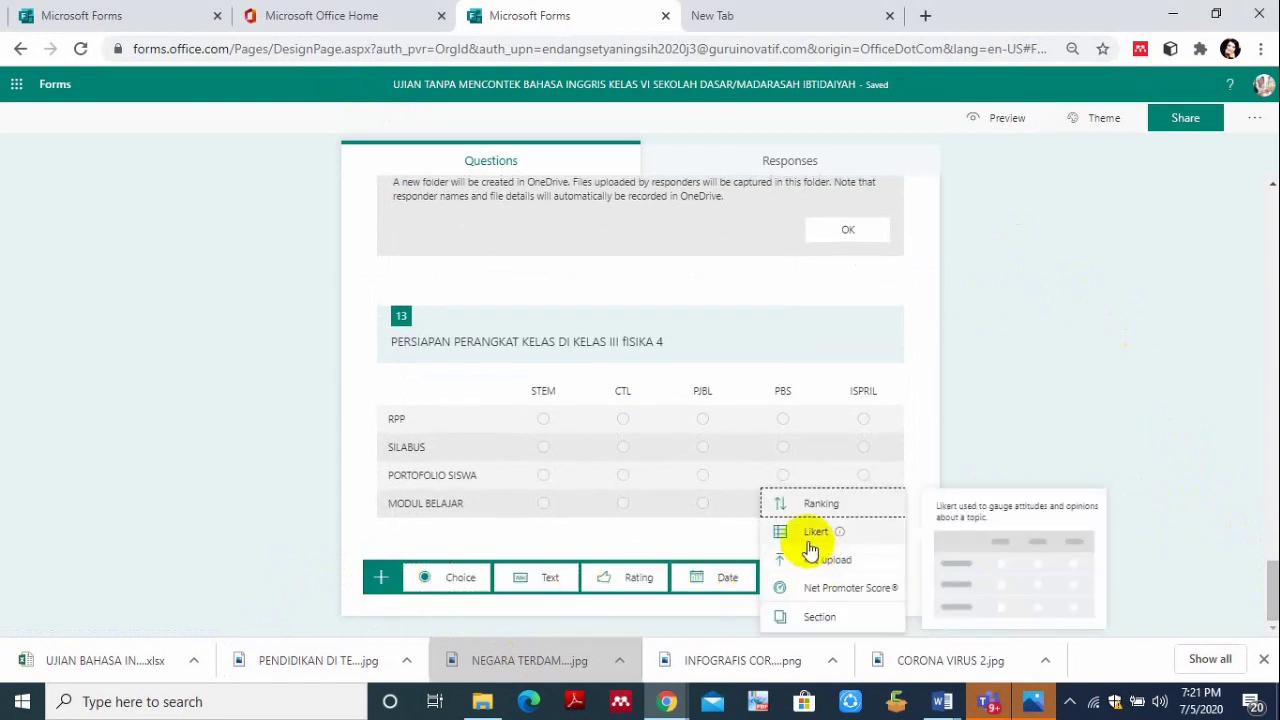
left_click(791, 508)
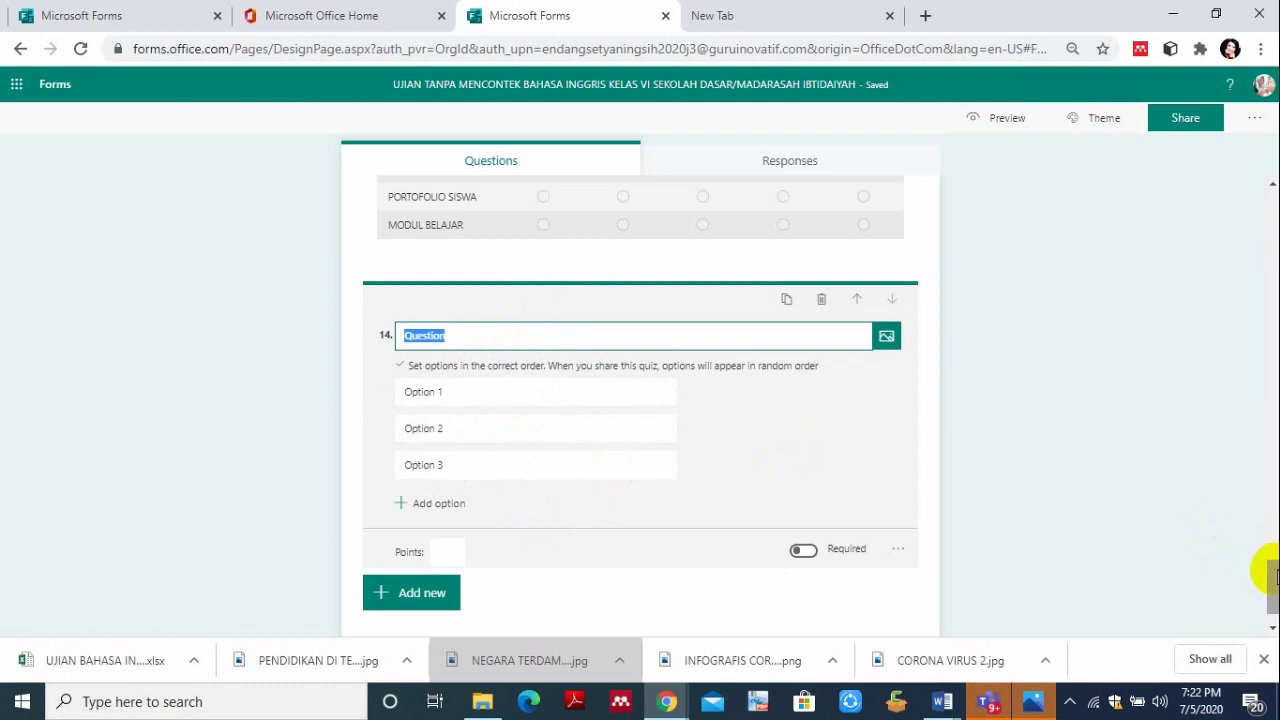
Add a new Text question directly after question 6 about the blood-thinning catalyst.
left_click_drag(1268, 566, 1271, 399)
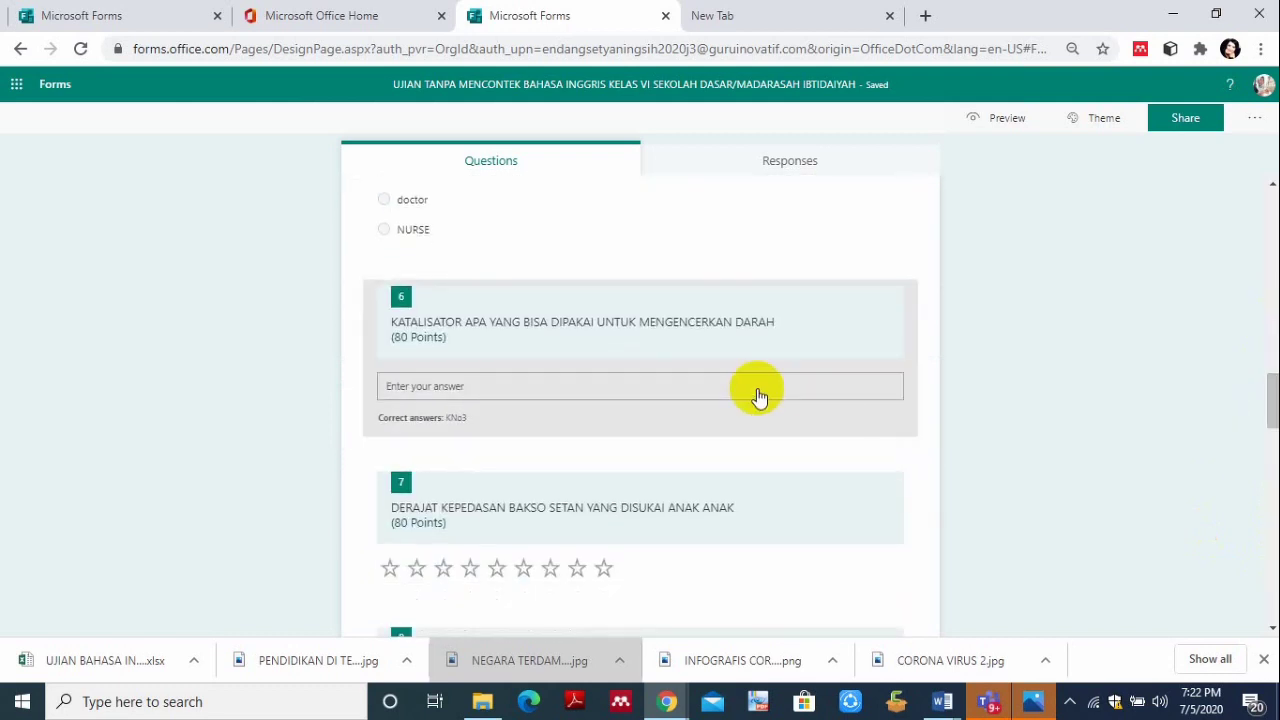
left_click(471, 357)
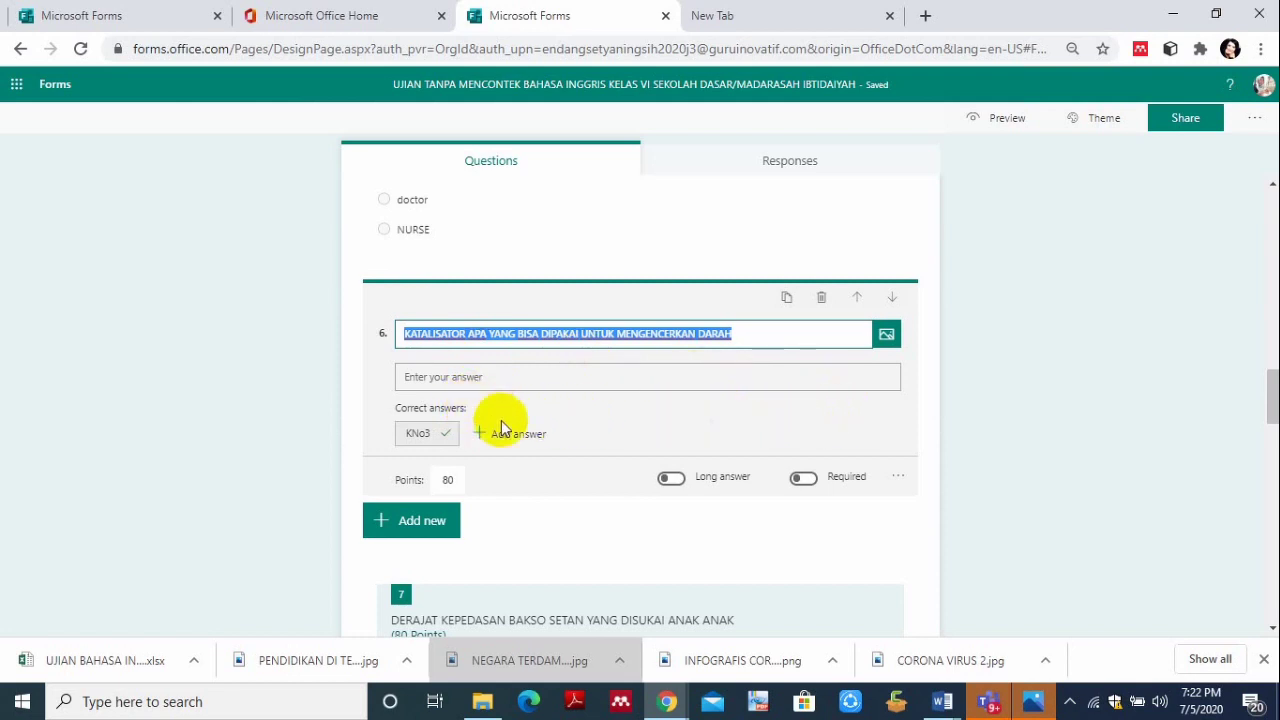
left_click(899, 478)
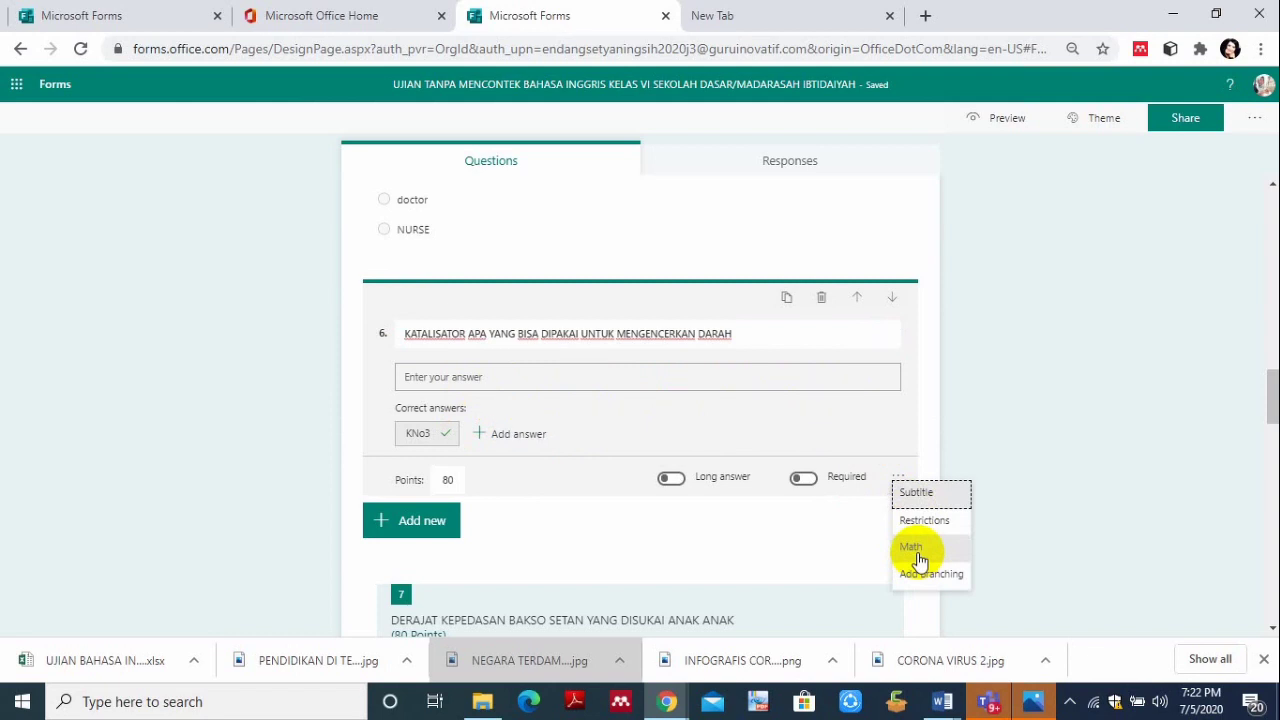
left_click(386, 518)
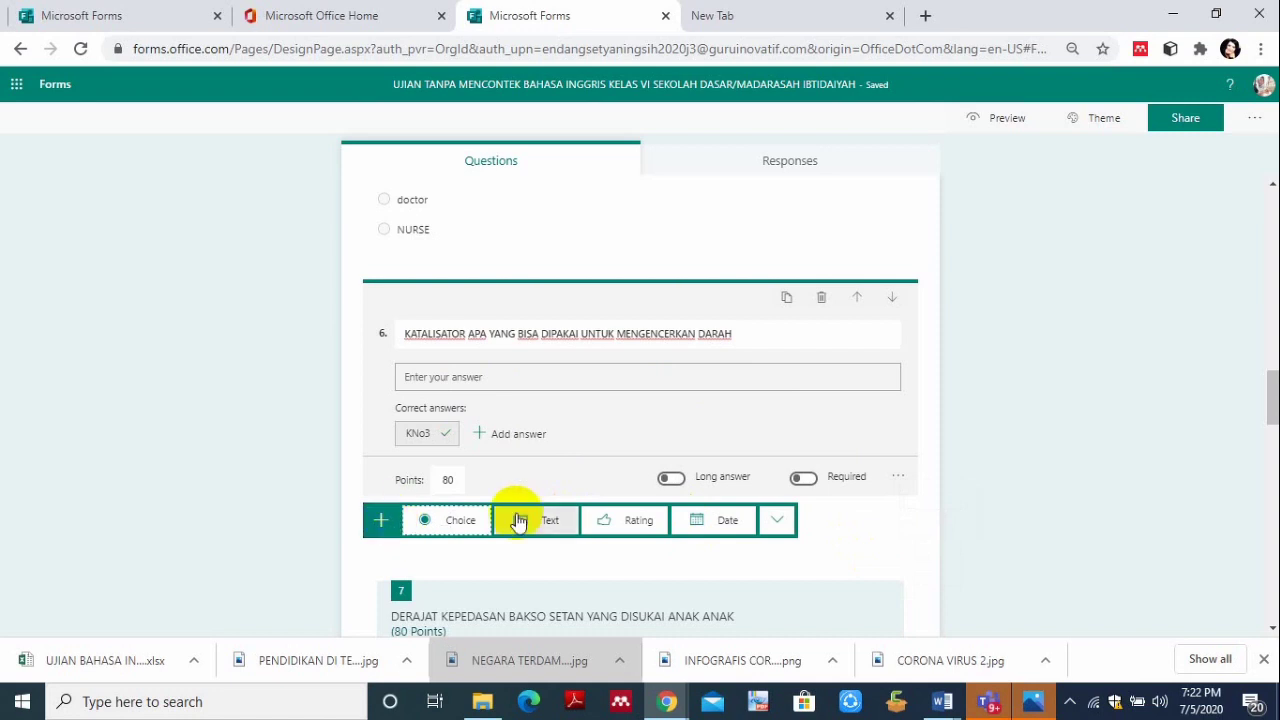
left_click(772, 524)
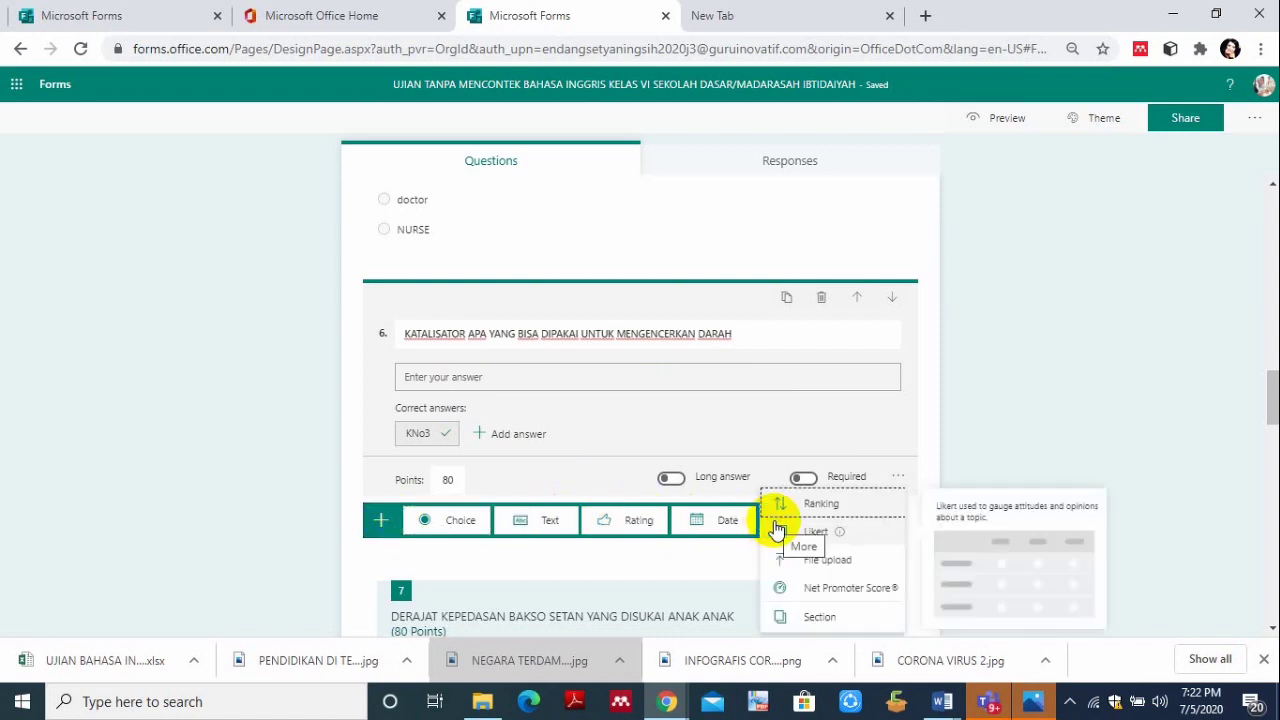
left_click(548, 524)
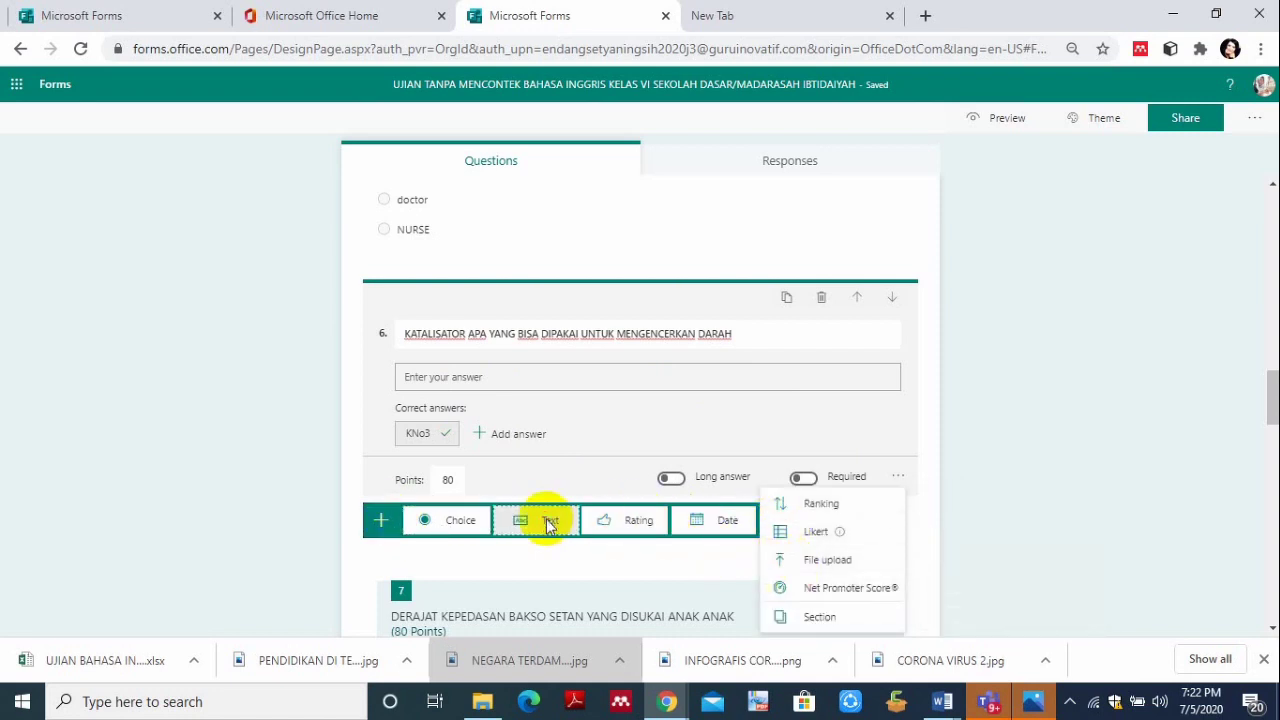
left_click(548, 524)
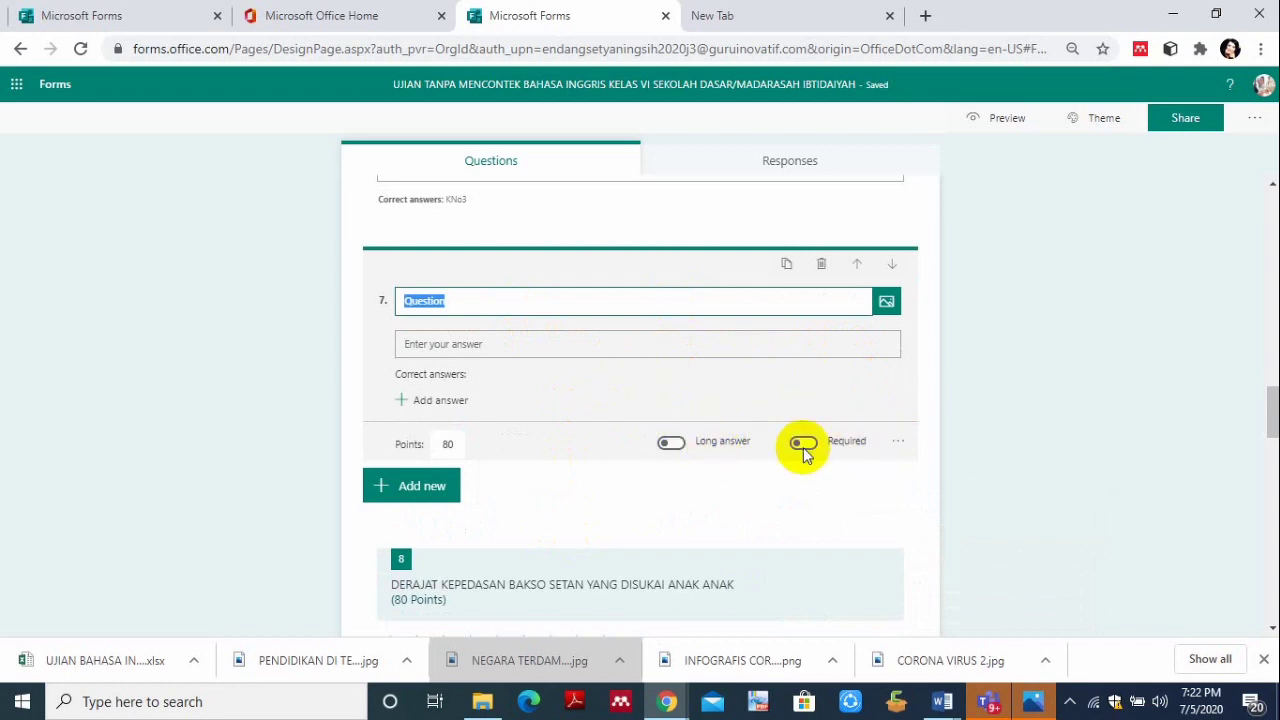
Enable the Math option for the new question 7 and clear its default title.
left_click(899, 442)
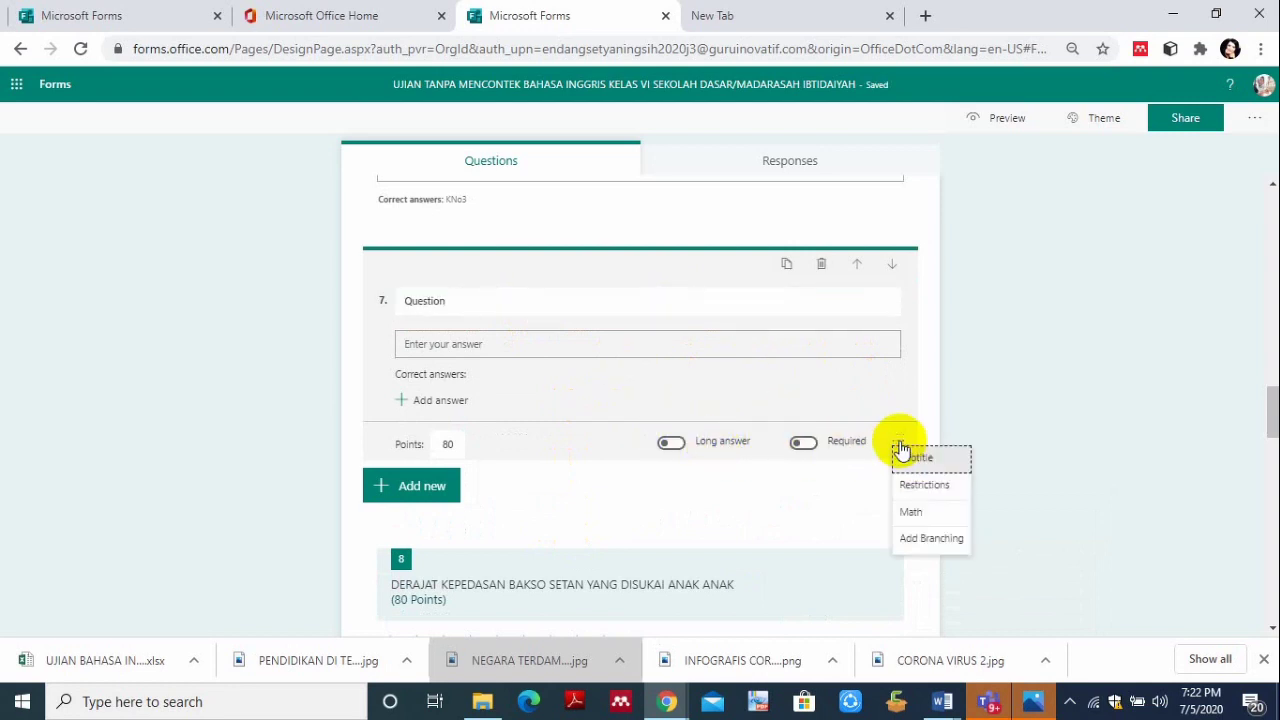
left_click(910, 510)
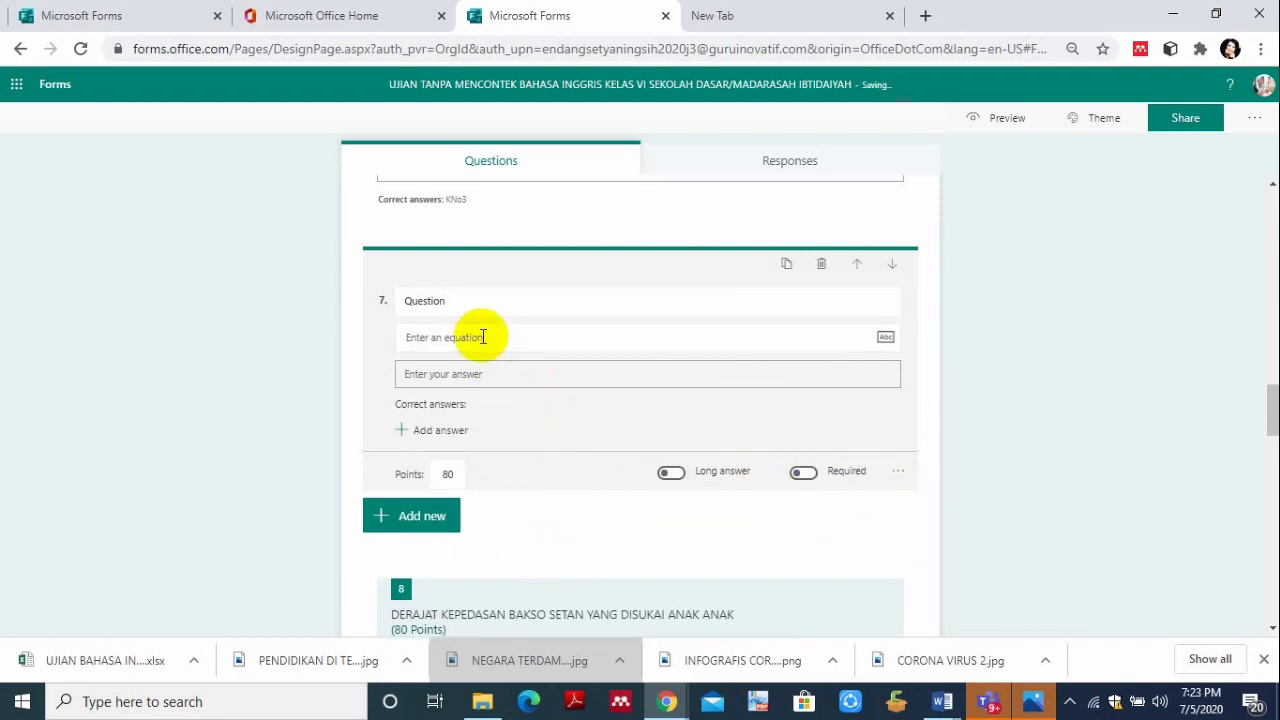
left_click(455, 311)
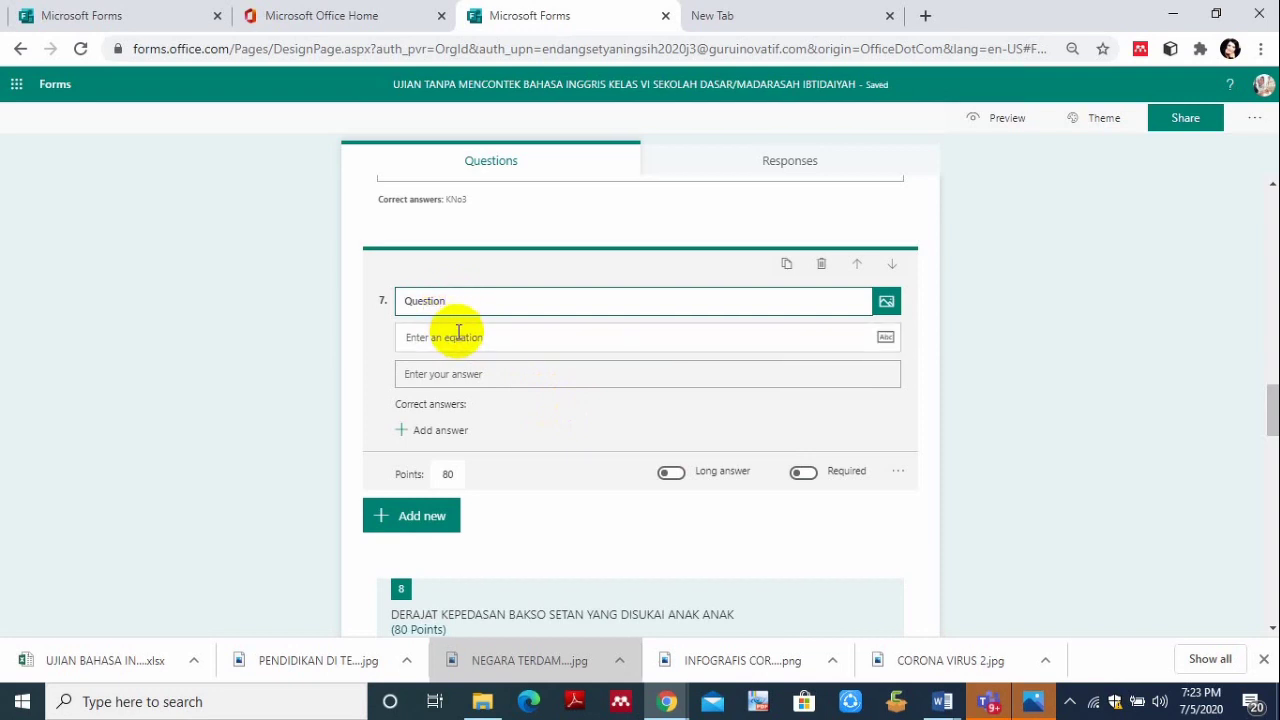
key("BackSpace")
key("BackSpace")
key("BackSpace")
key("BackSpace")
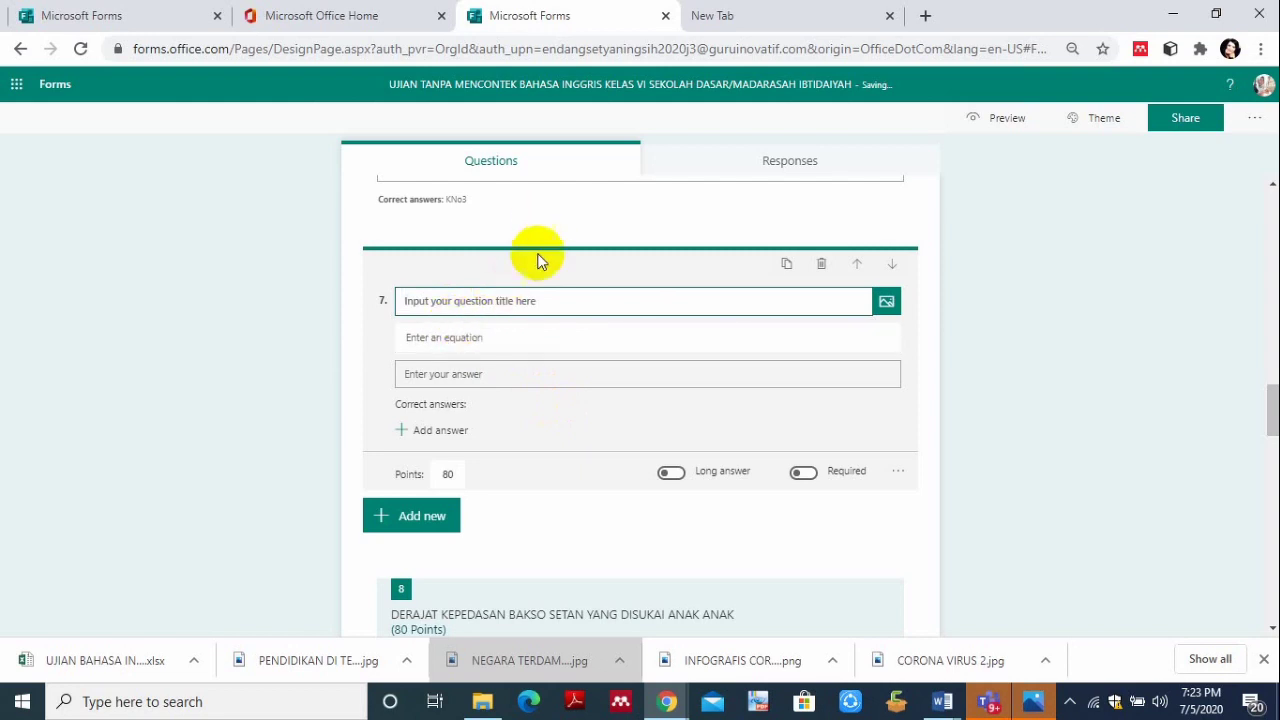
Enter x + y = 200 as the equation of question 7.
left_click(490, 341)
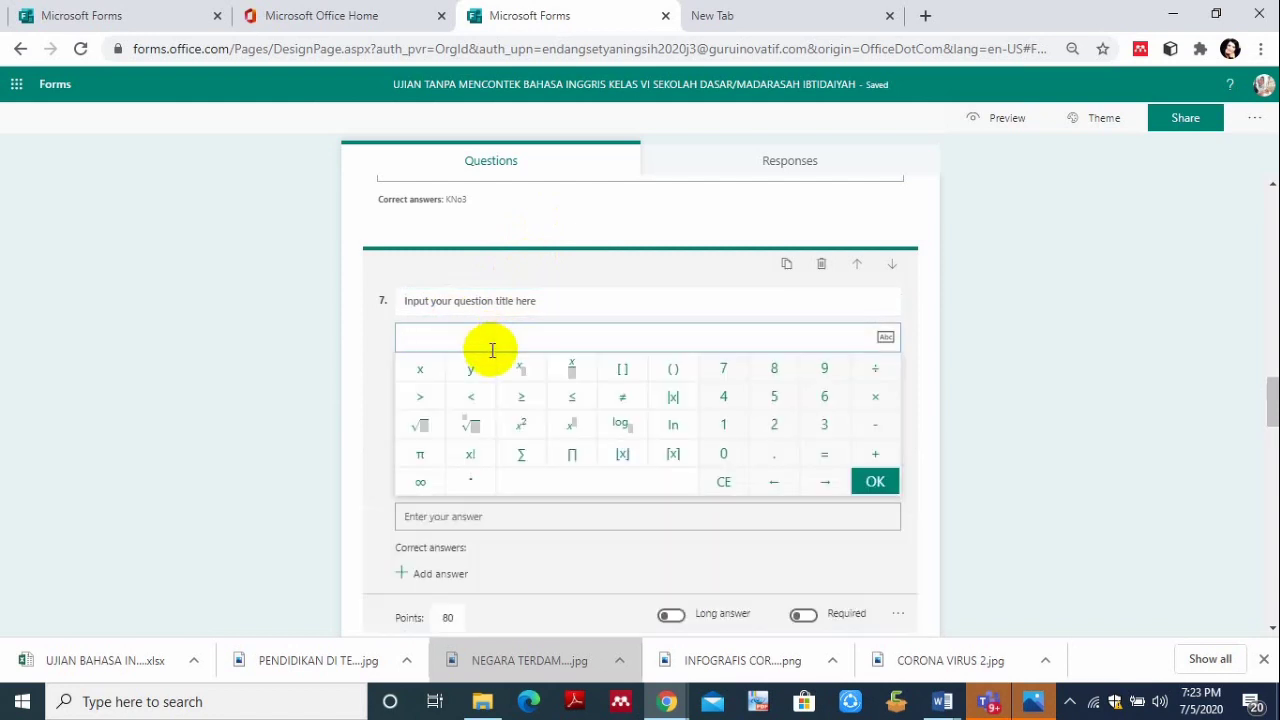
left_click(420, 371)
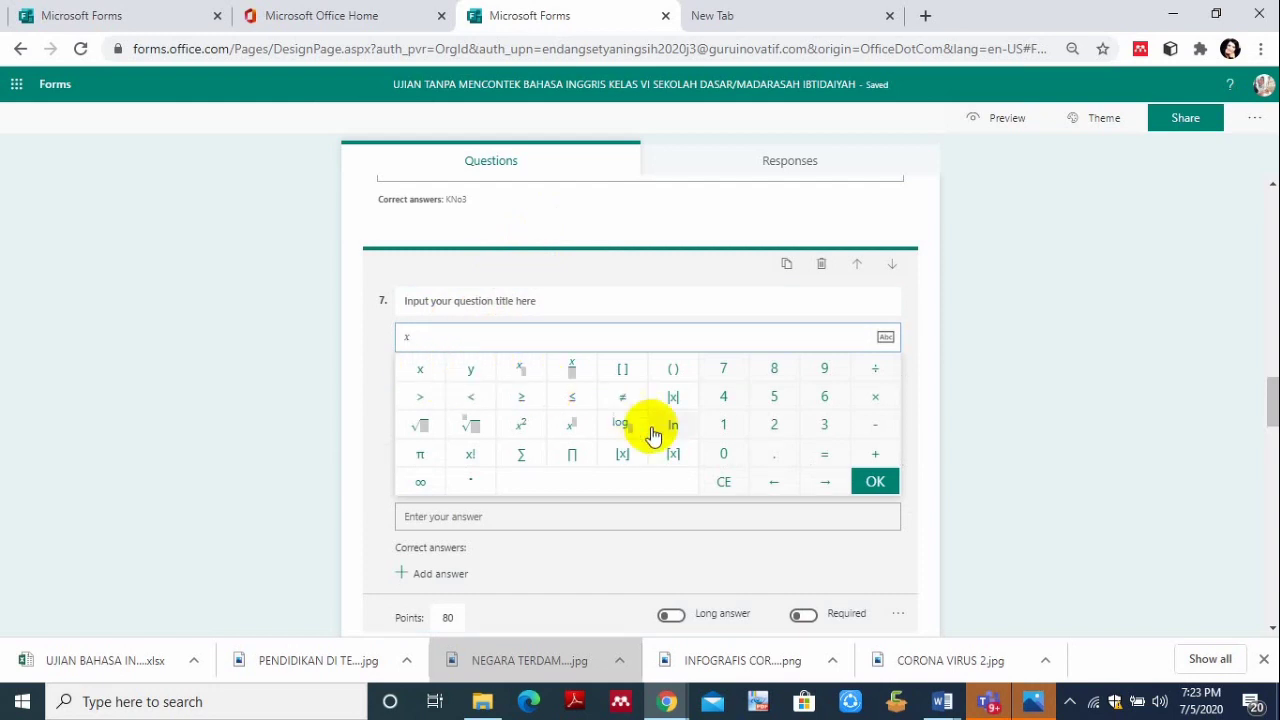
left_click(877, 456)
left_click(520, 369)
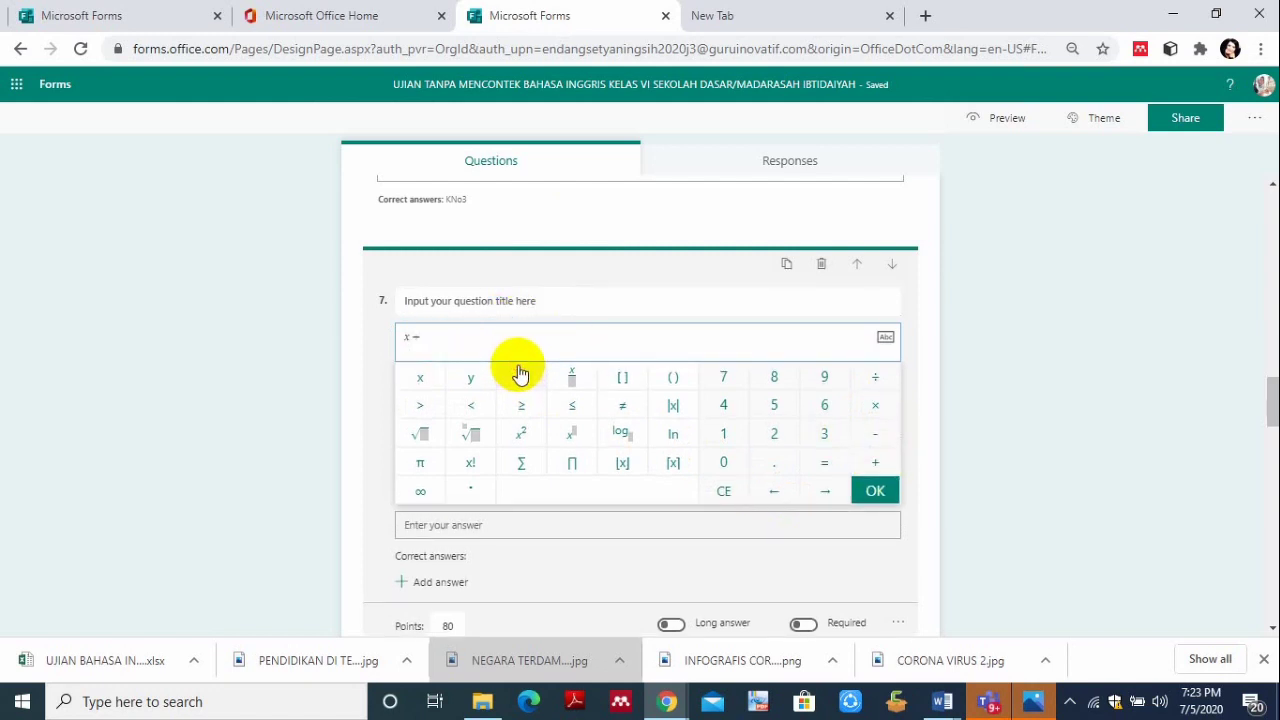
left_click(475, 380)
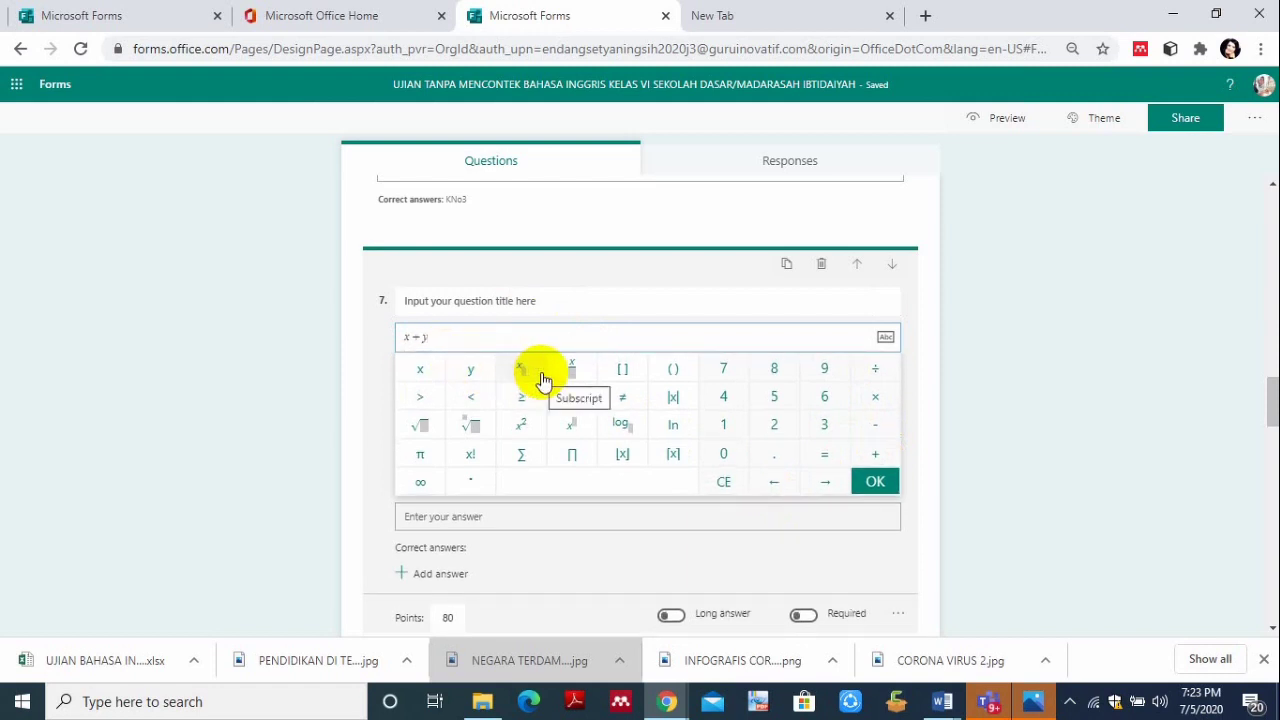
left_click(824, 453)
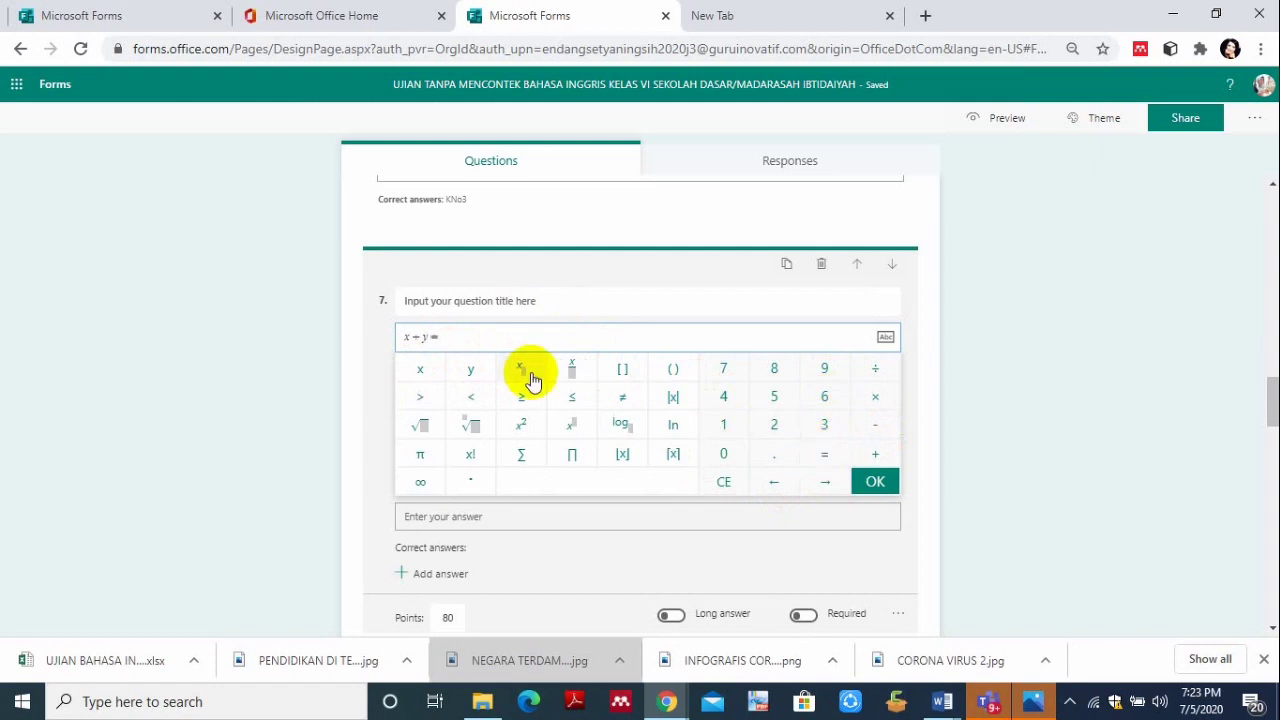
type("150")
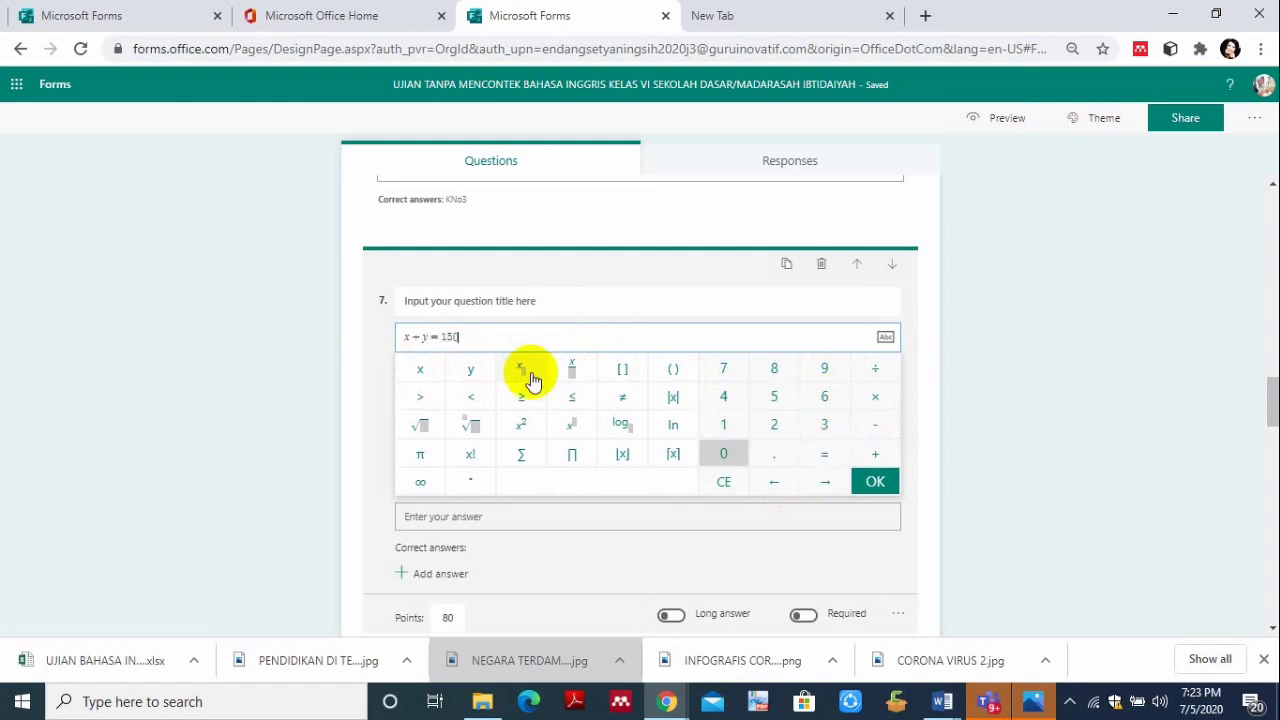
key("BackSpace")
key("BackSpace")
key("BackSpace")
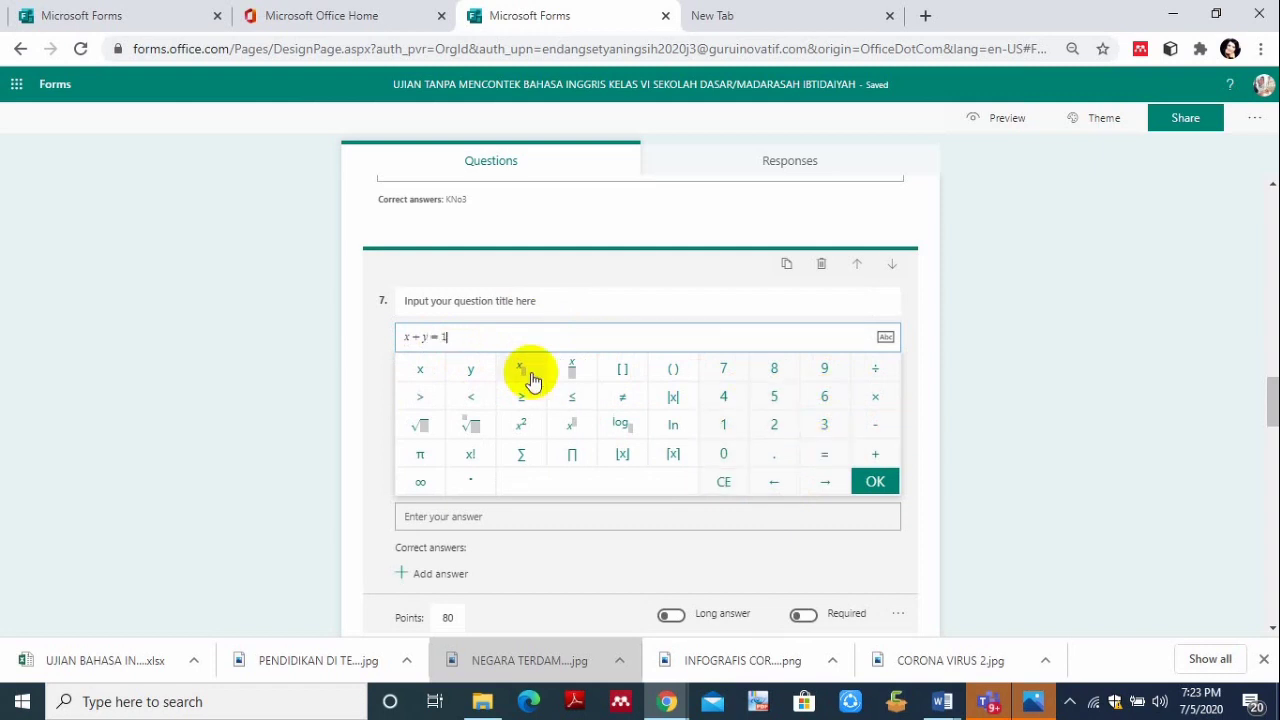
type("200")
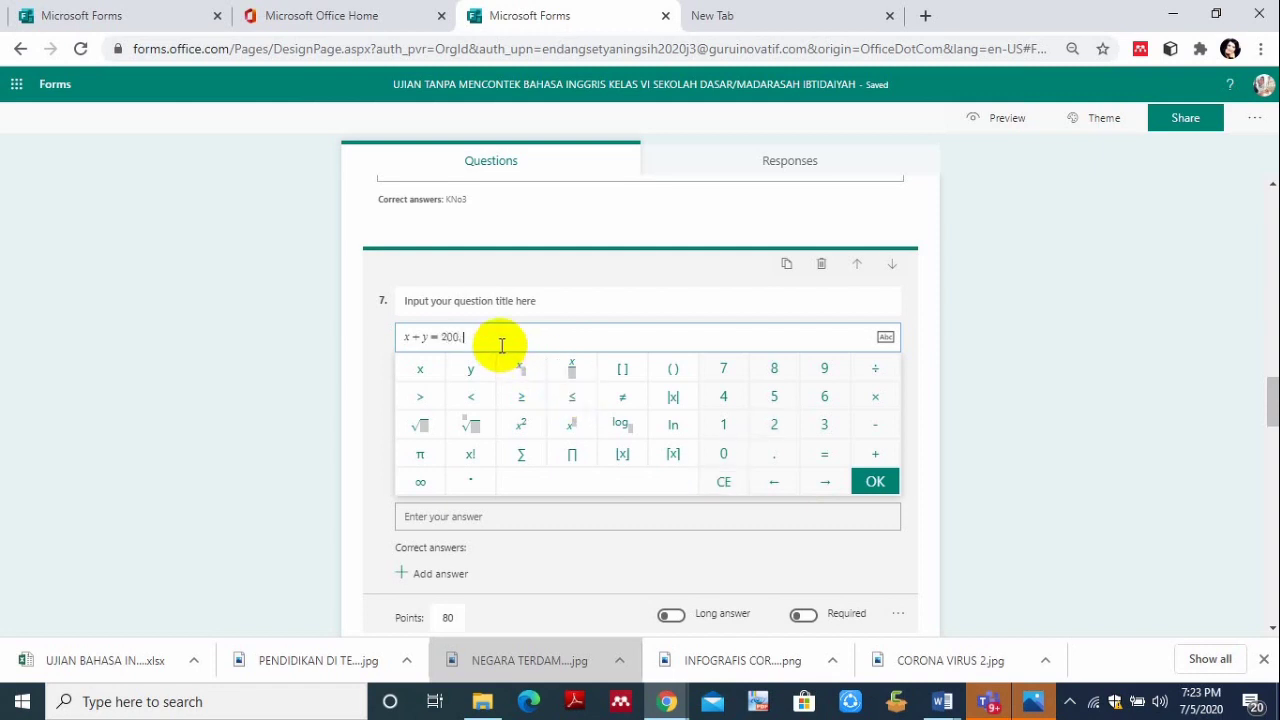
Extend question 7's equation with a comma and the second equation 2x + y = 500.
type(", 2x = 3")
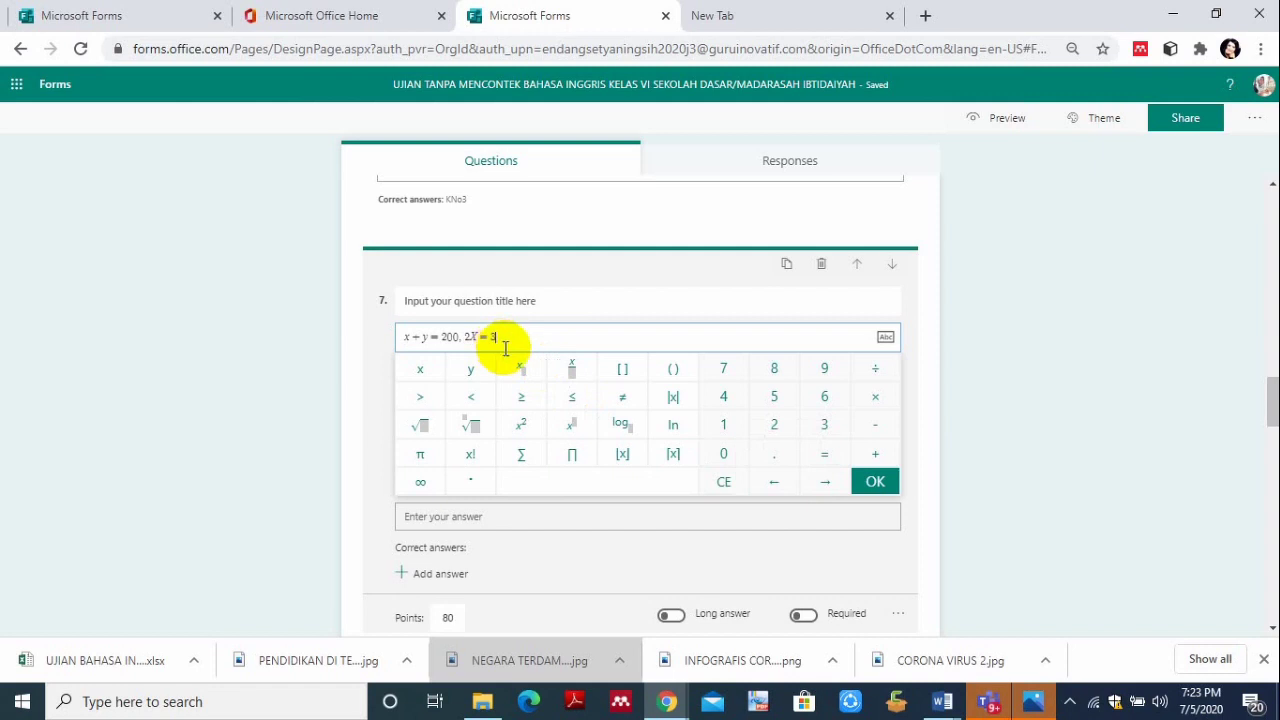
key("BackSpace")
key("BackSpace")
key("BackSpace")
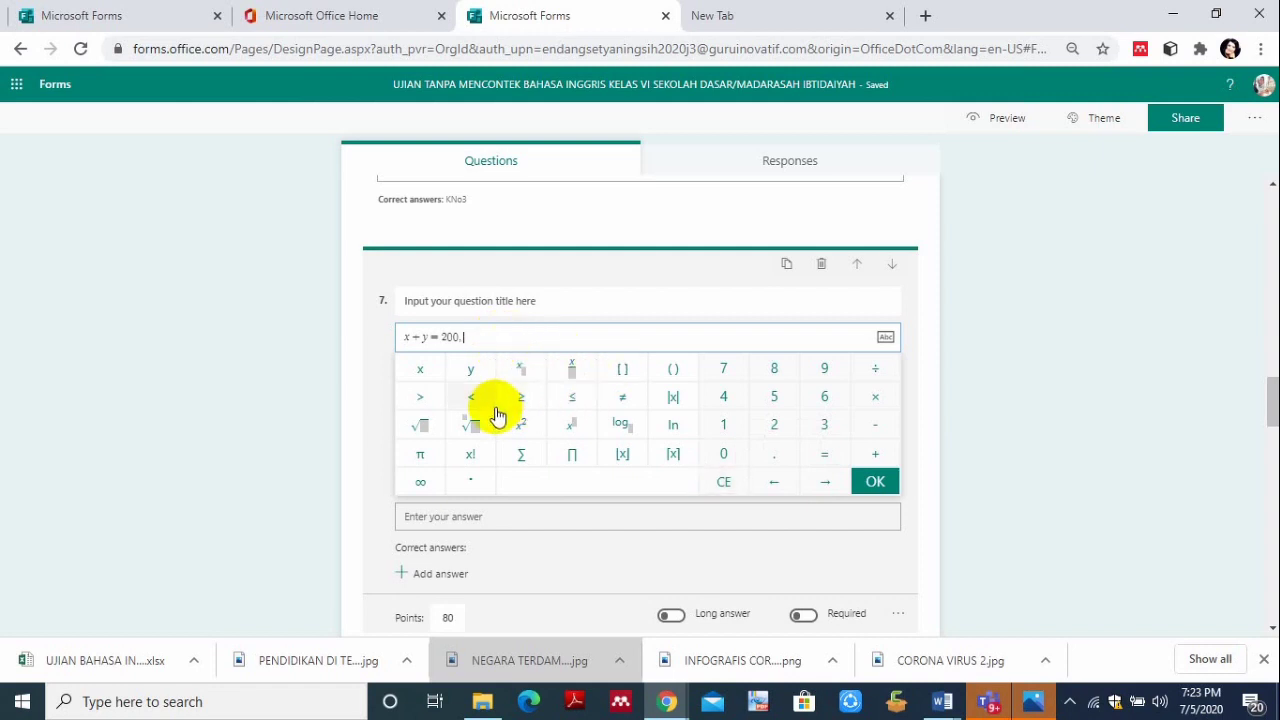
left_click(776, 432)
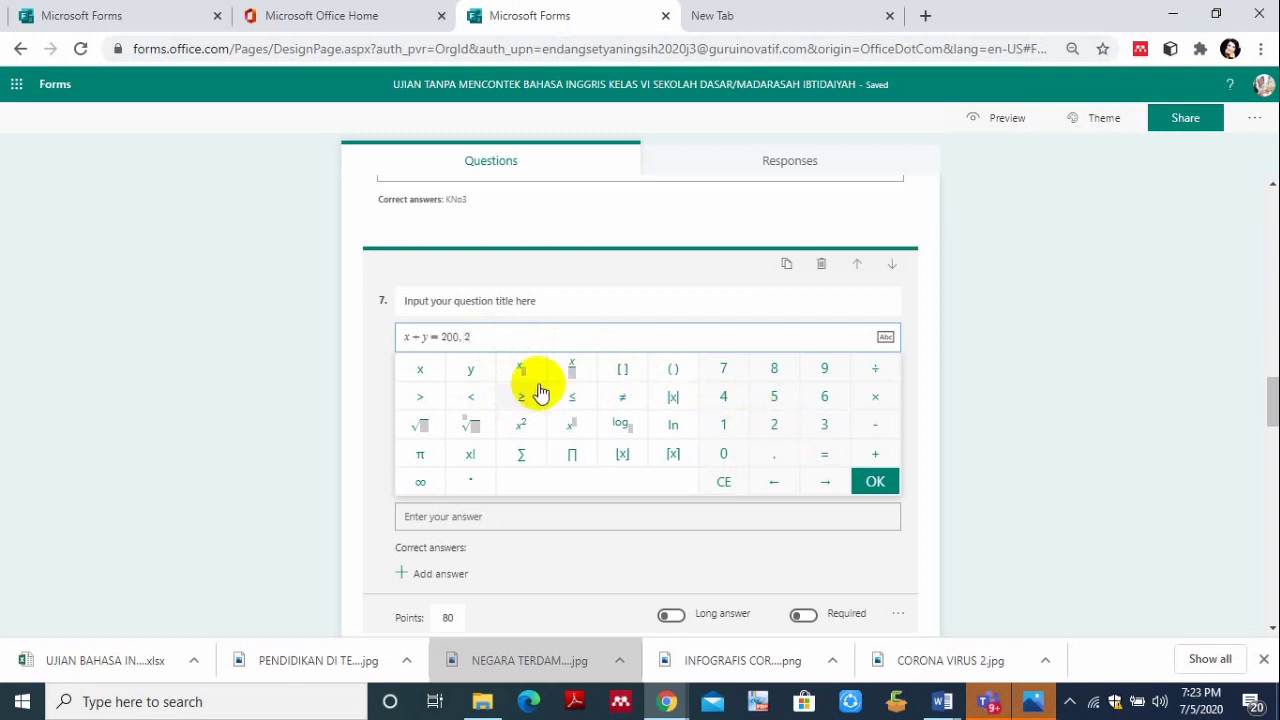
left_click(424, 372)
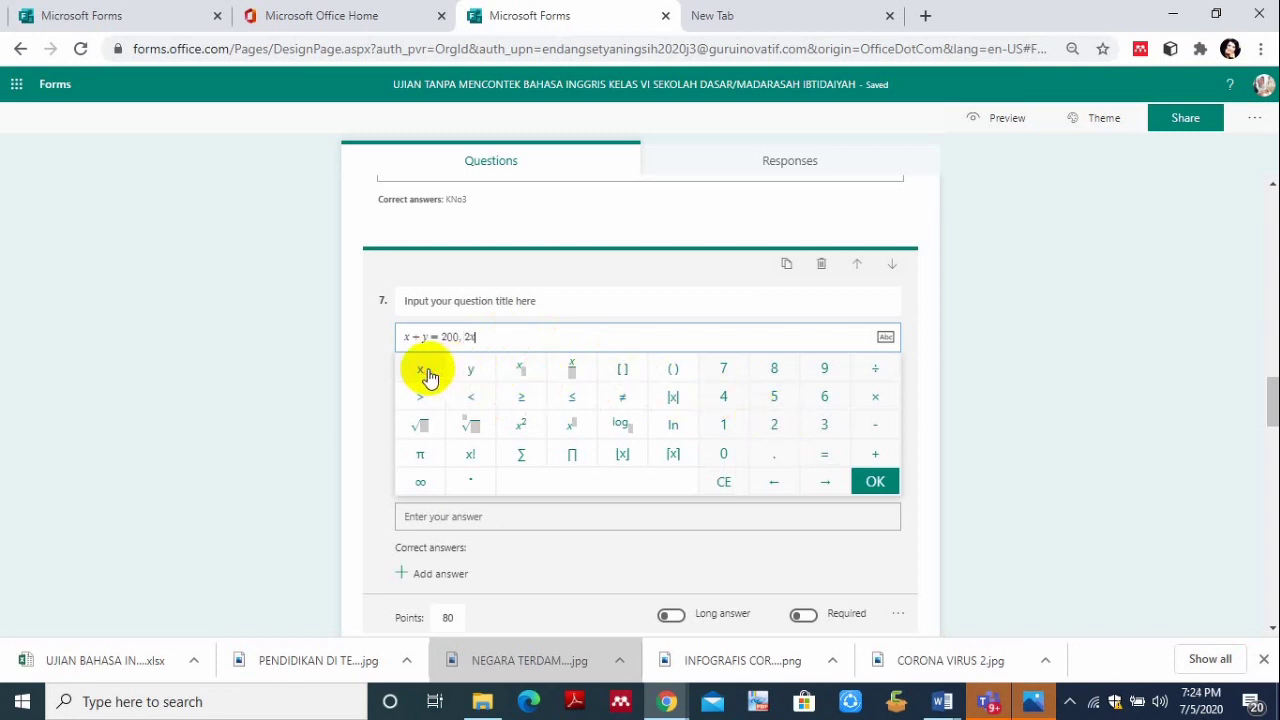
left_click(876, 425)
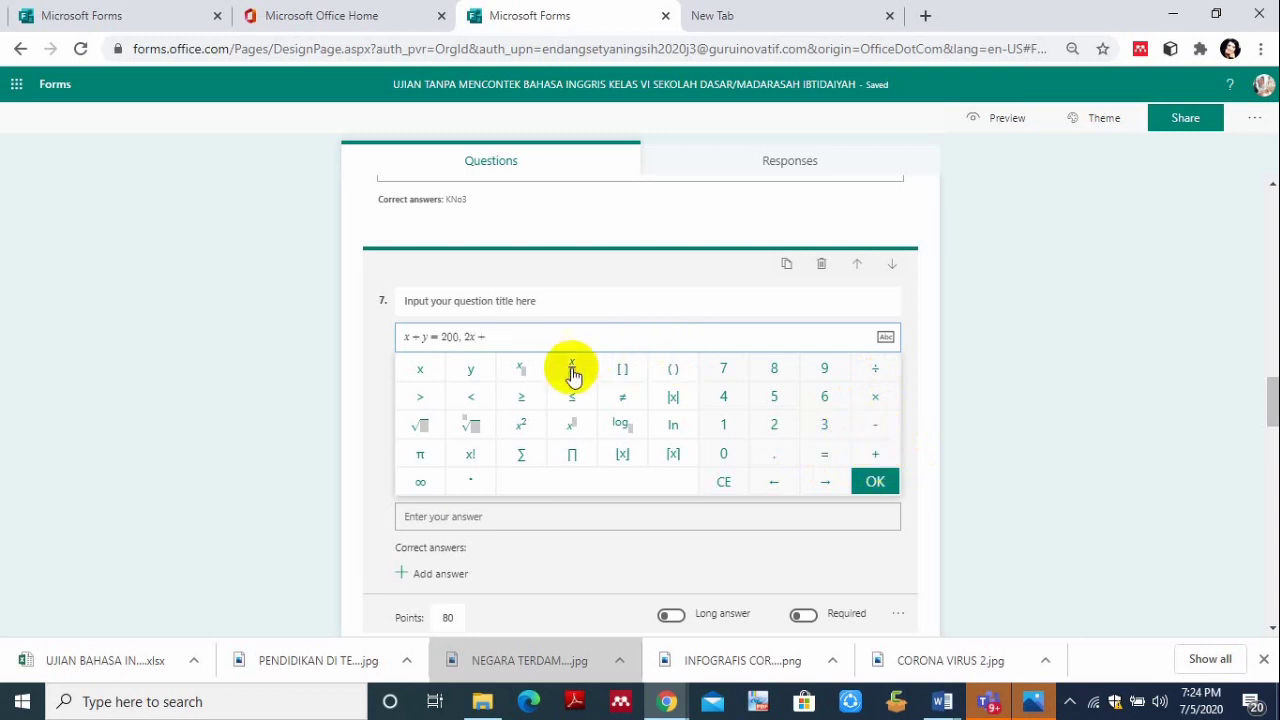
left_click(471, 369)
left_click(825, 455)
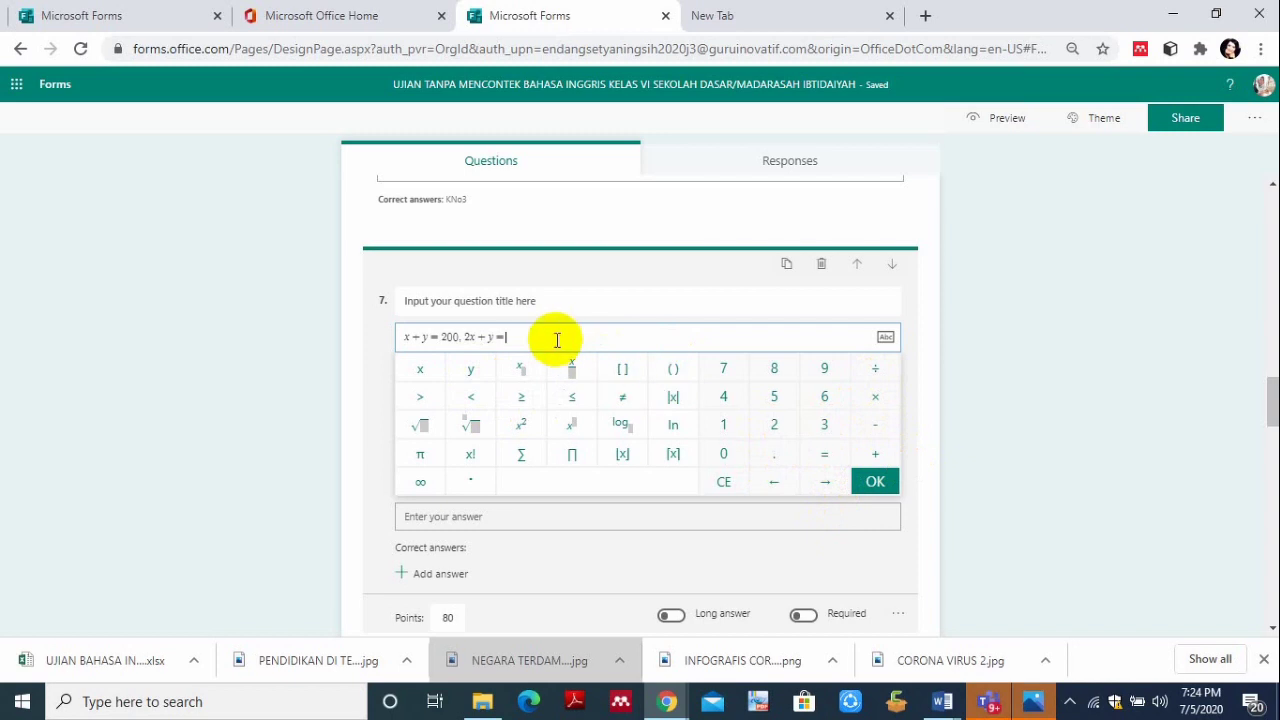
type("500")
Set the title of question 7 to "BERAPA NILAI X YANG TEPAT".
left_click(529, 305)
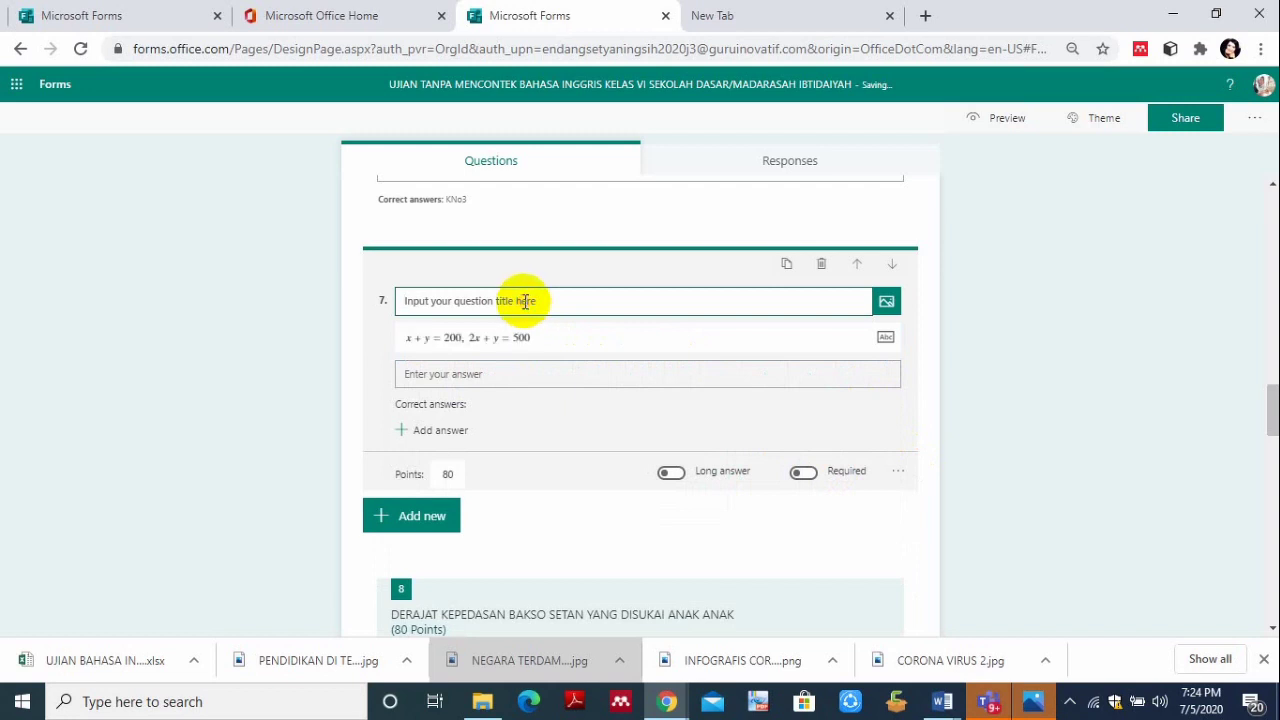
type("B")
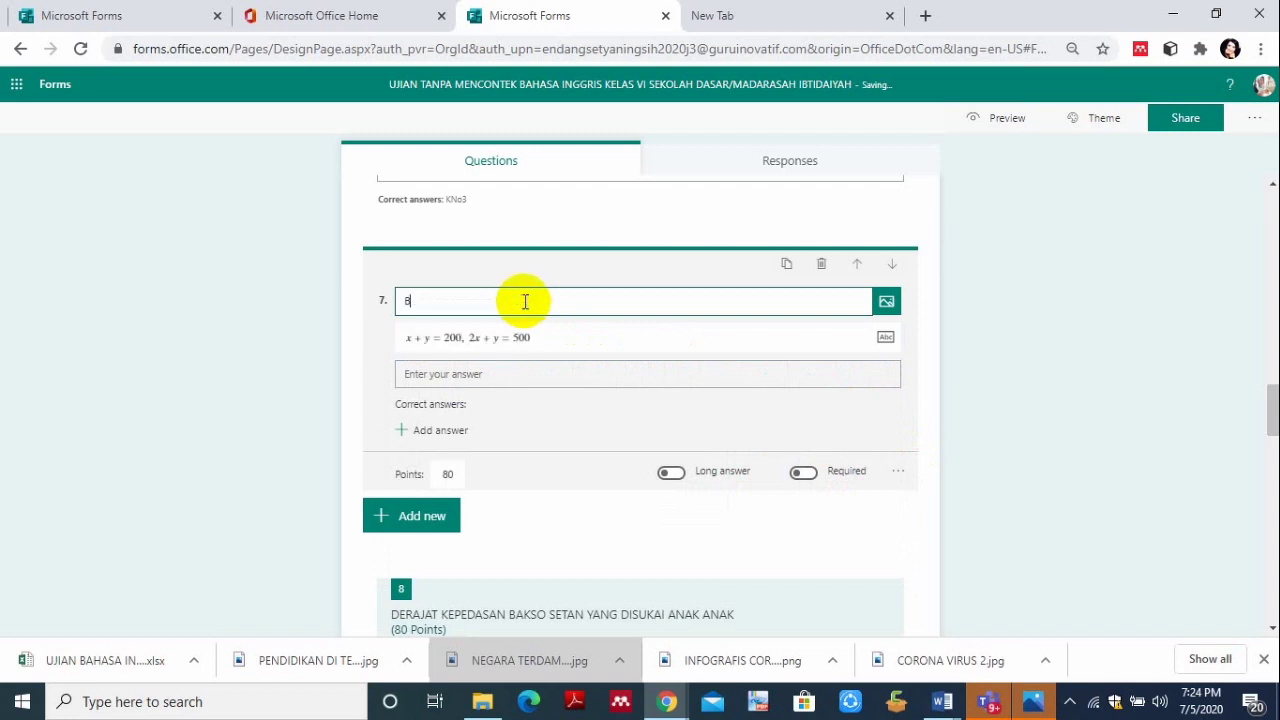
type("ERAPA NILAI X YANG TEPAT")
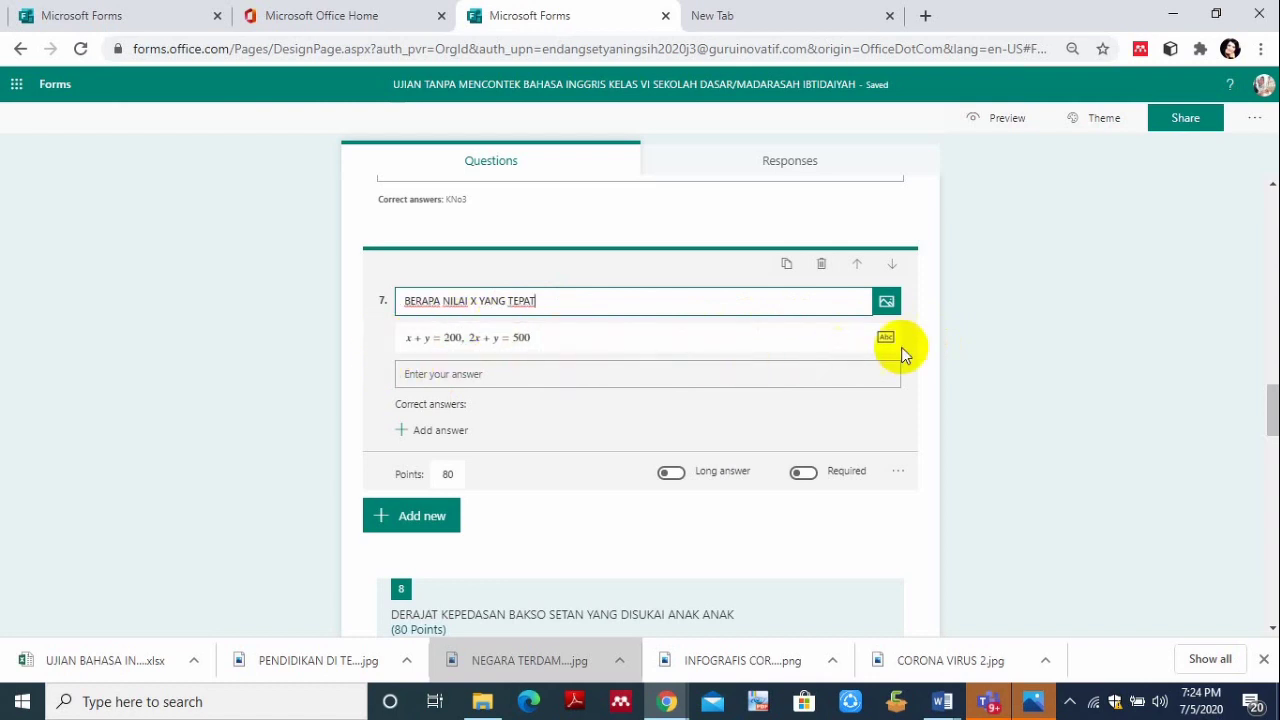
Add x = 50 as a correct answer for question 7.
left_click(437, 377)
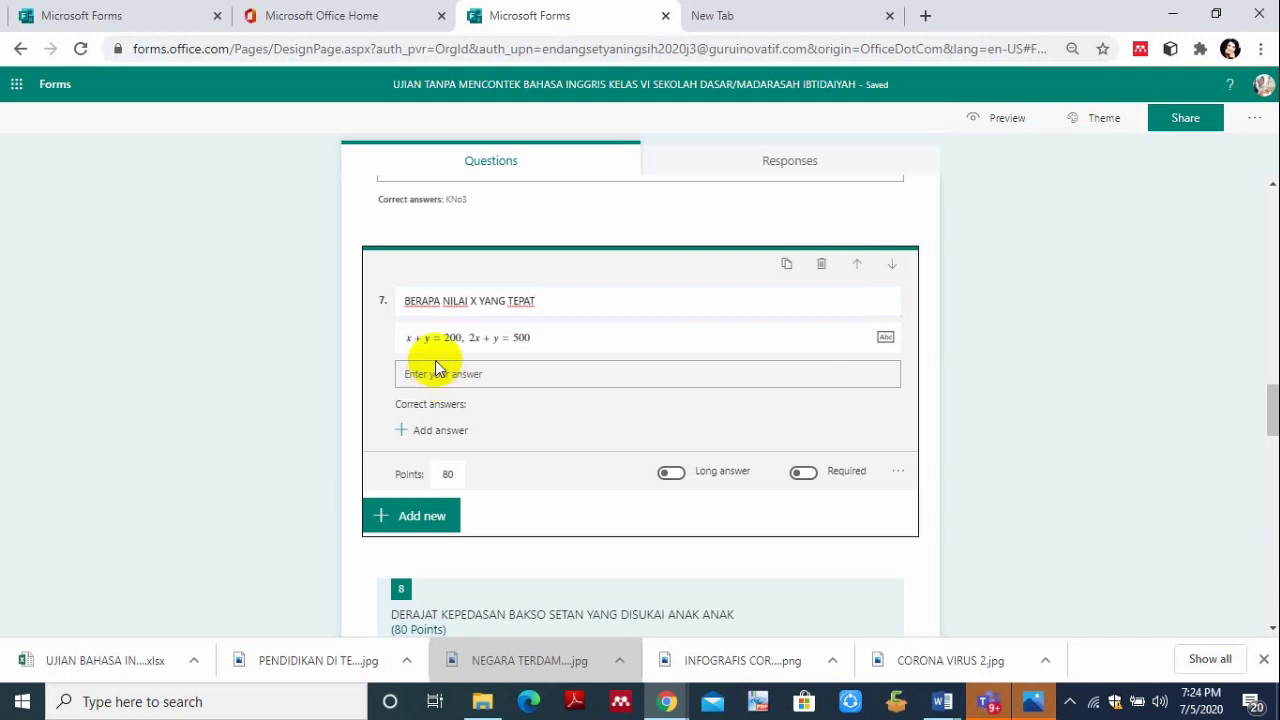
left_click(413, 430)
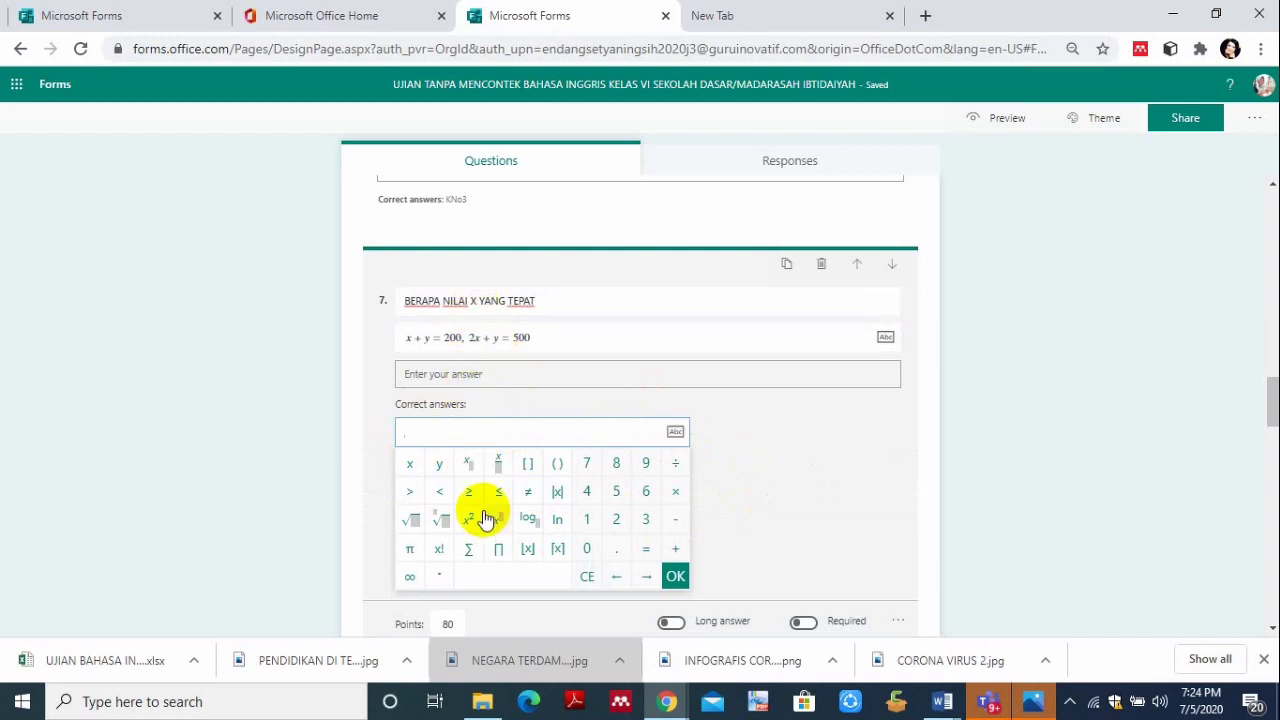
left_click(410, 465)
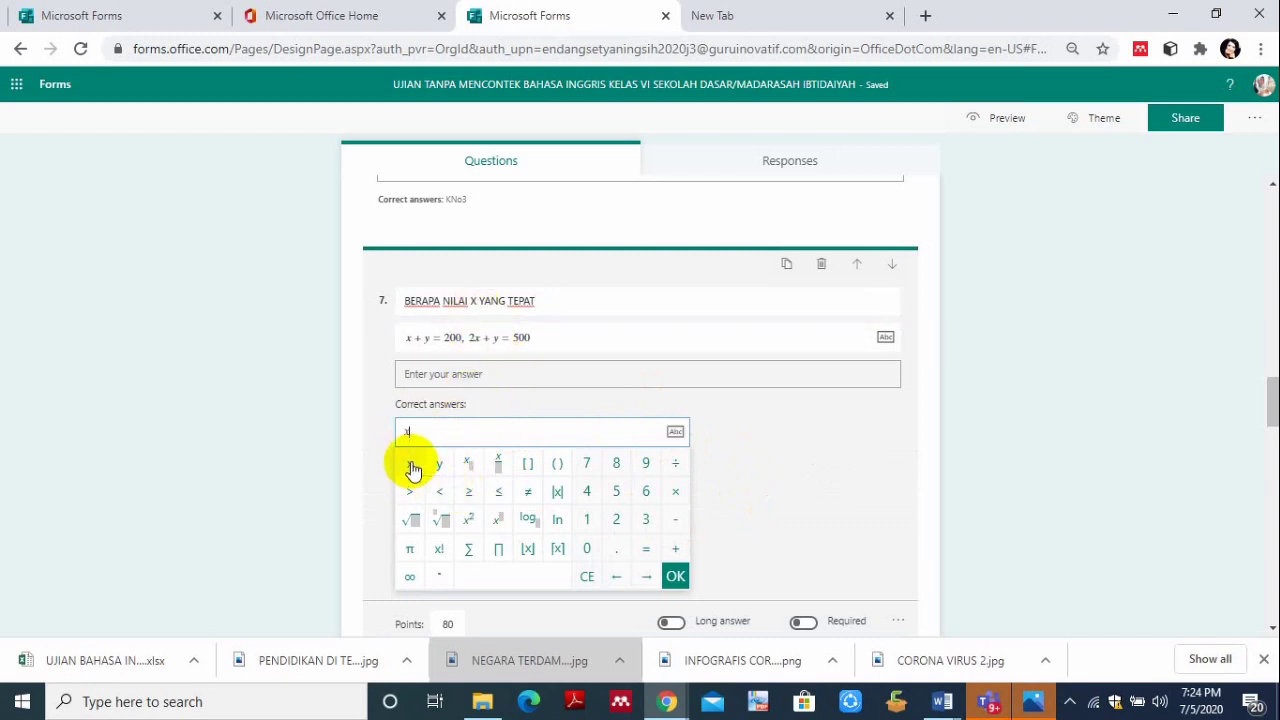
left_click(646, 548)
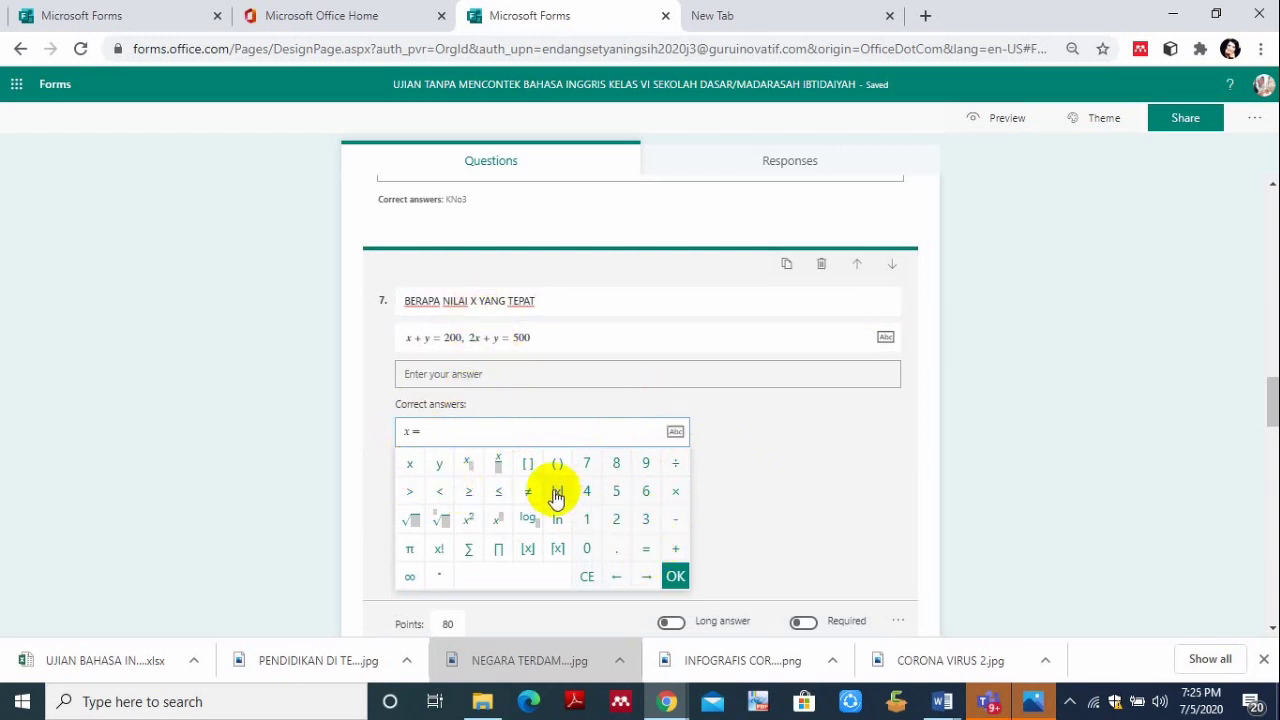
left_click(611, 491)
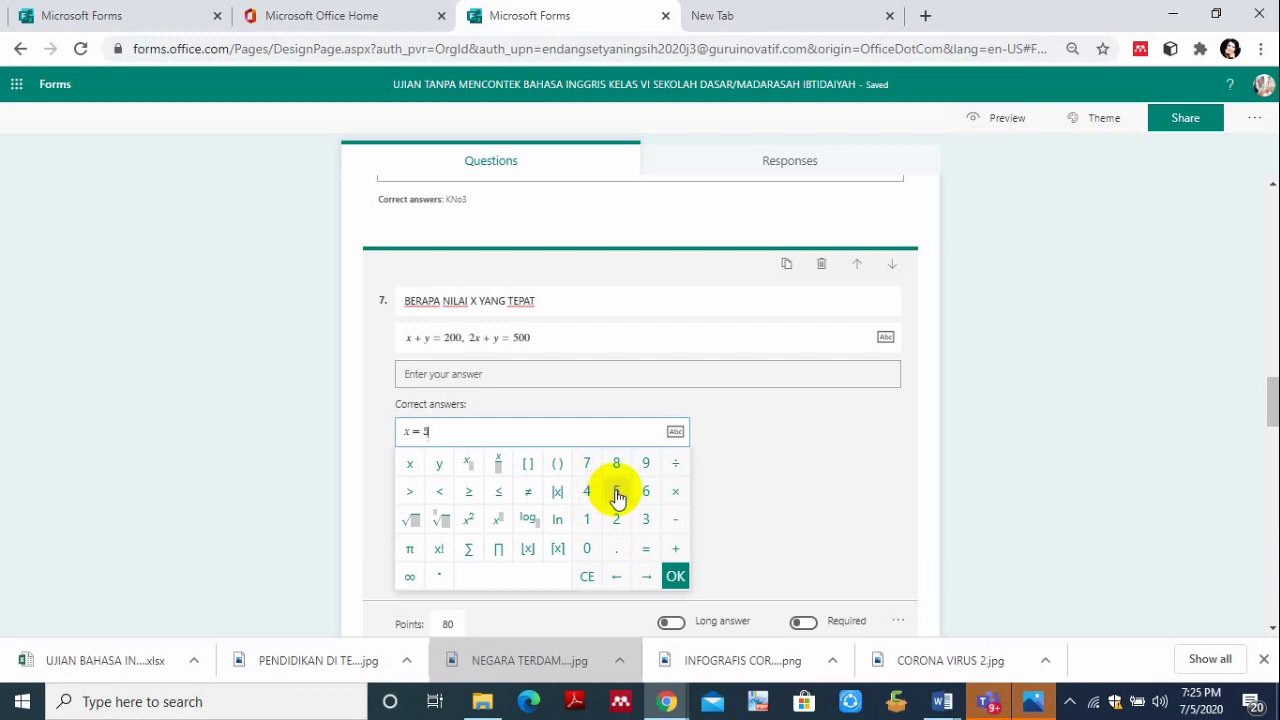
left_click(587, 549)
left_click(676, 576)
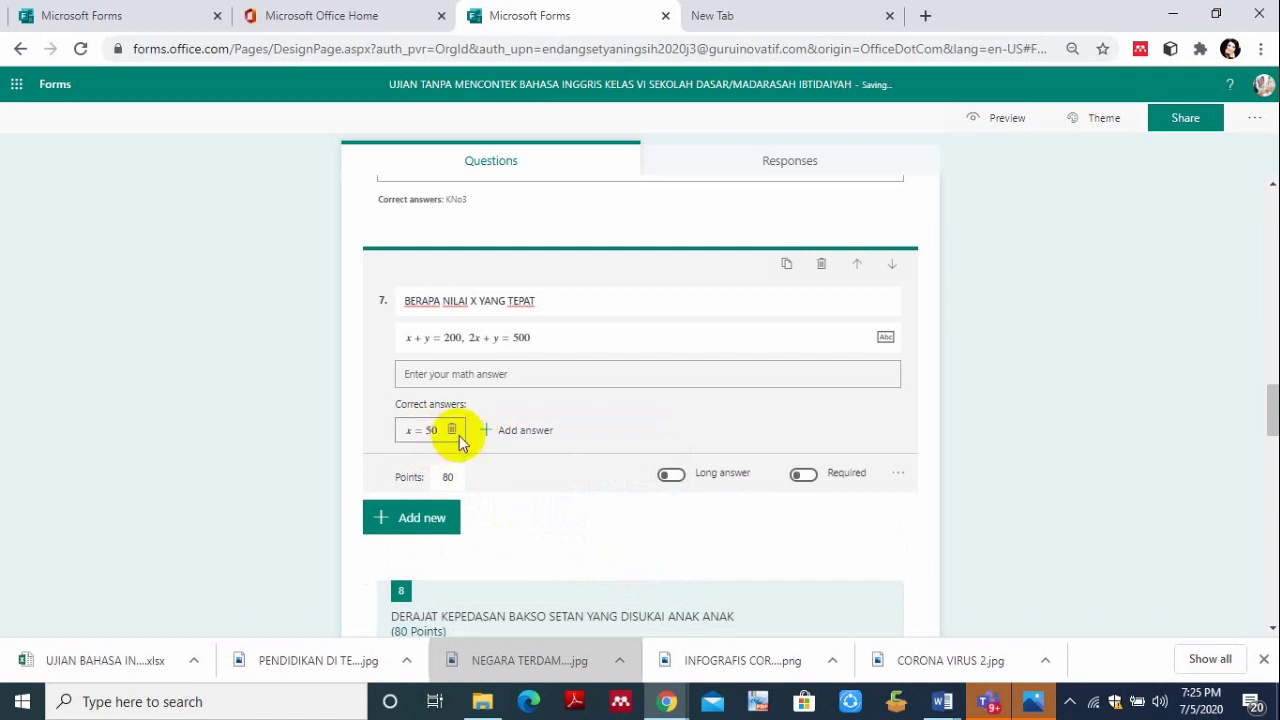
Add x = 100 as a second correct answer for question 7.
left_click(487, 430)
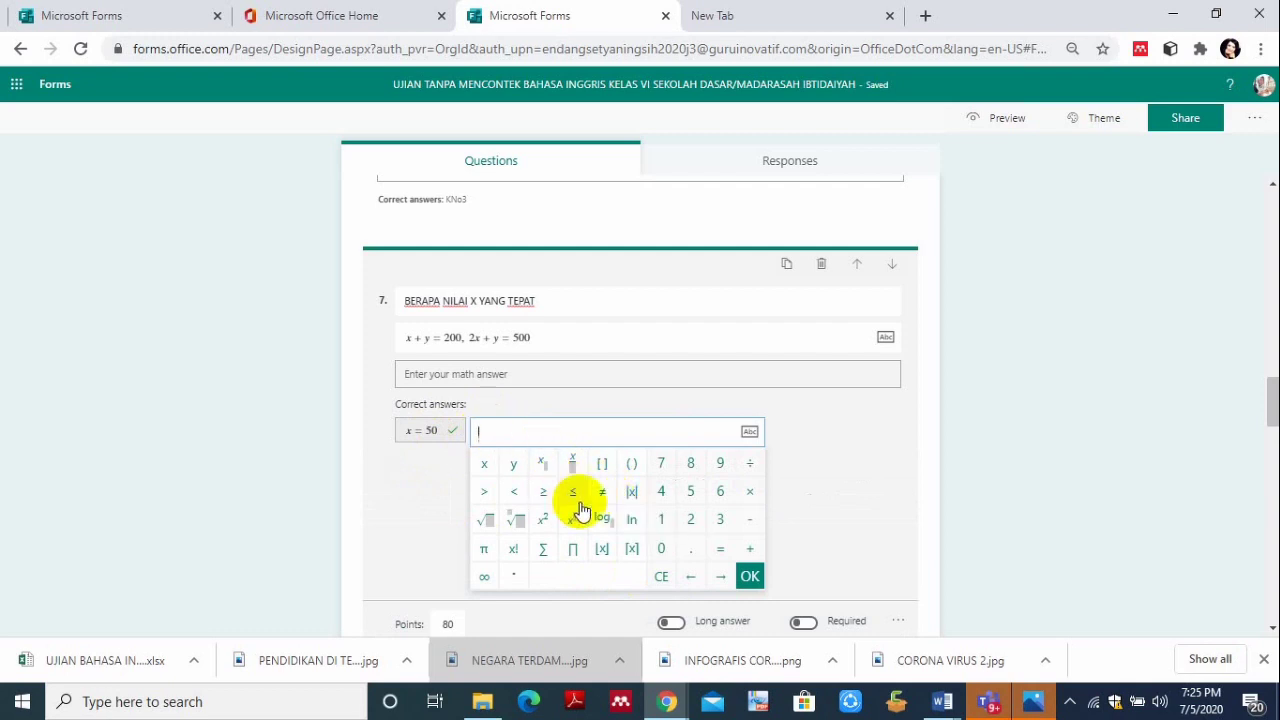
left_click(487, 466)
left_click(719, 550)
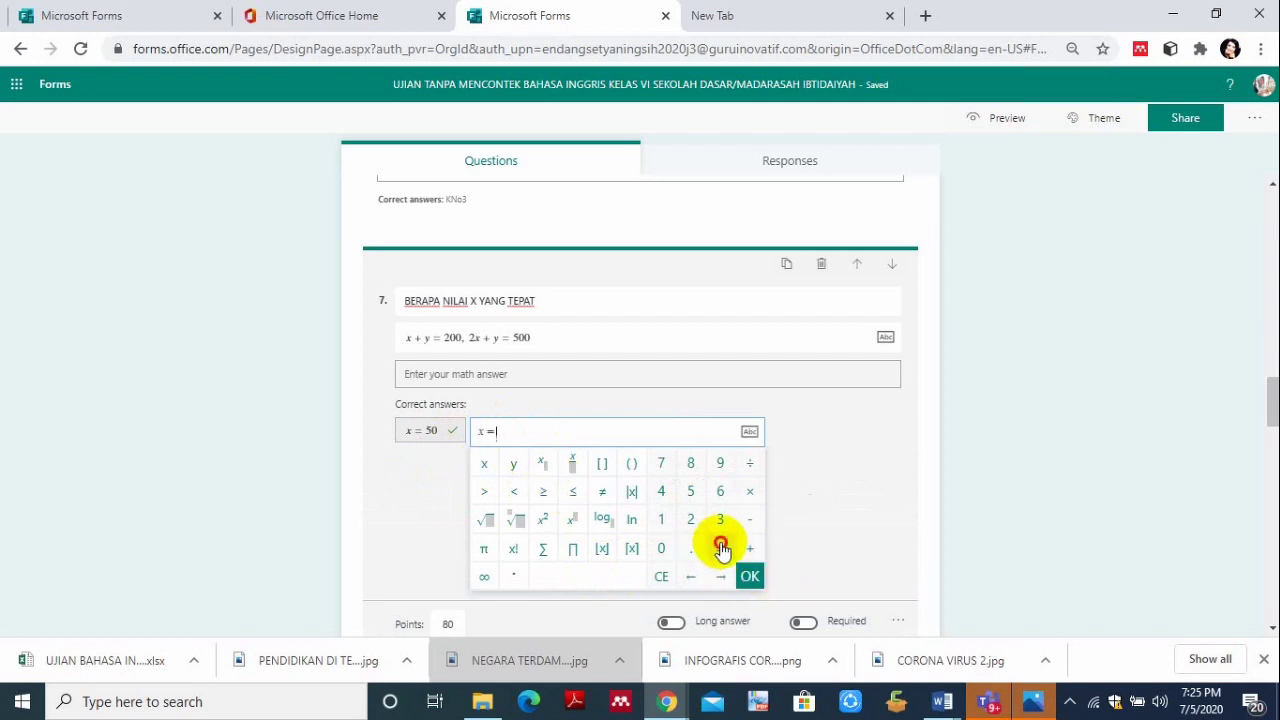
left_click(660, 520)
left_click(662, 550)
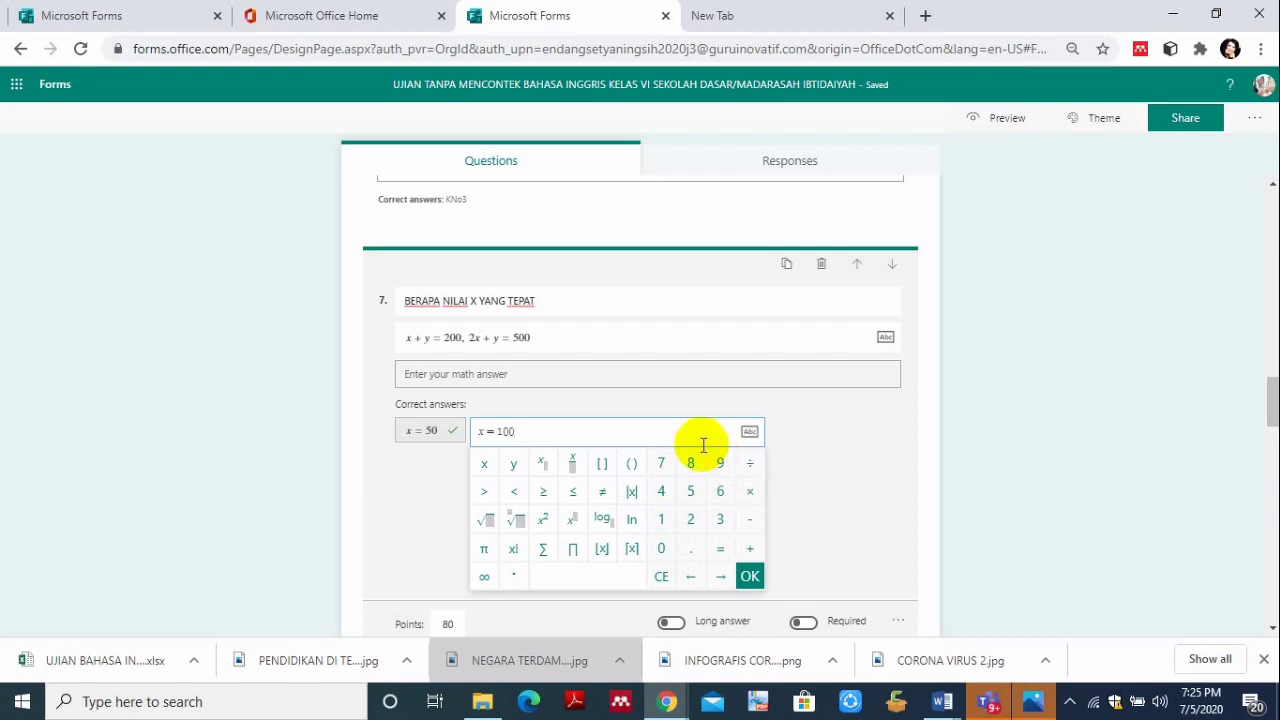
left_click(750, 577)
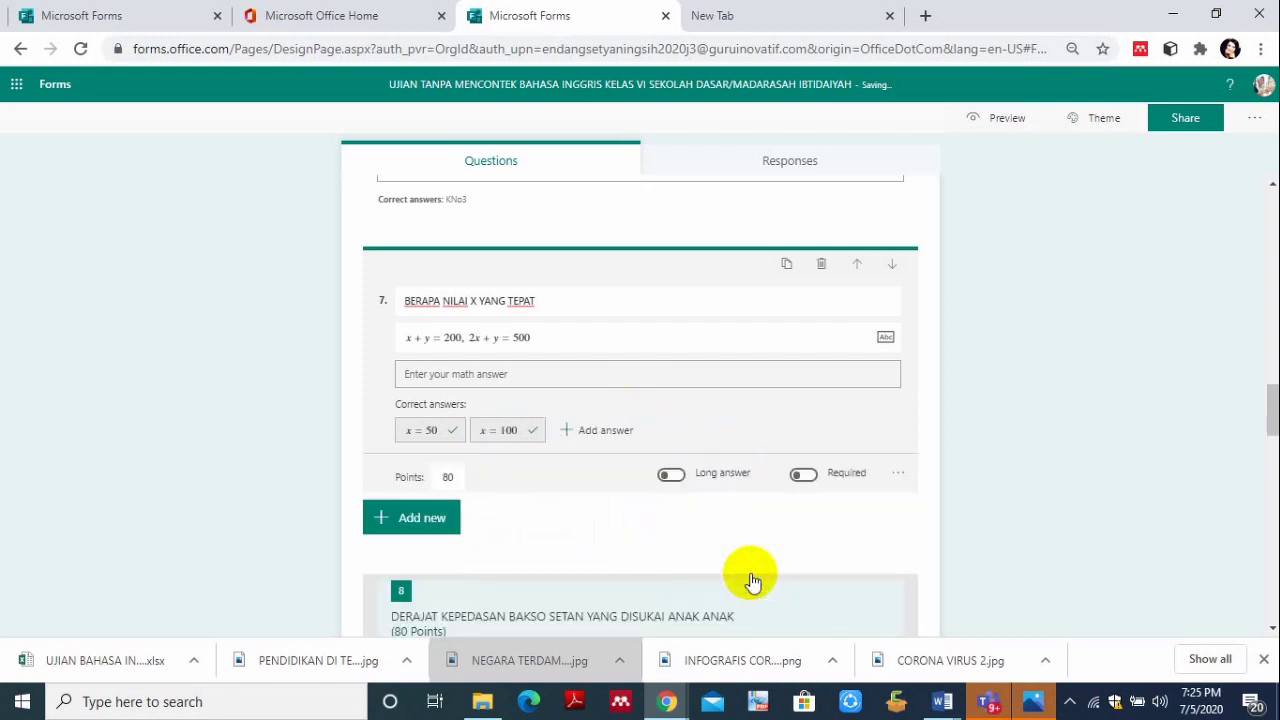
mouse_move(449, 434)
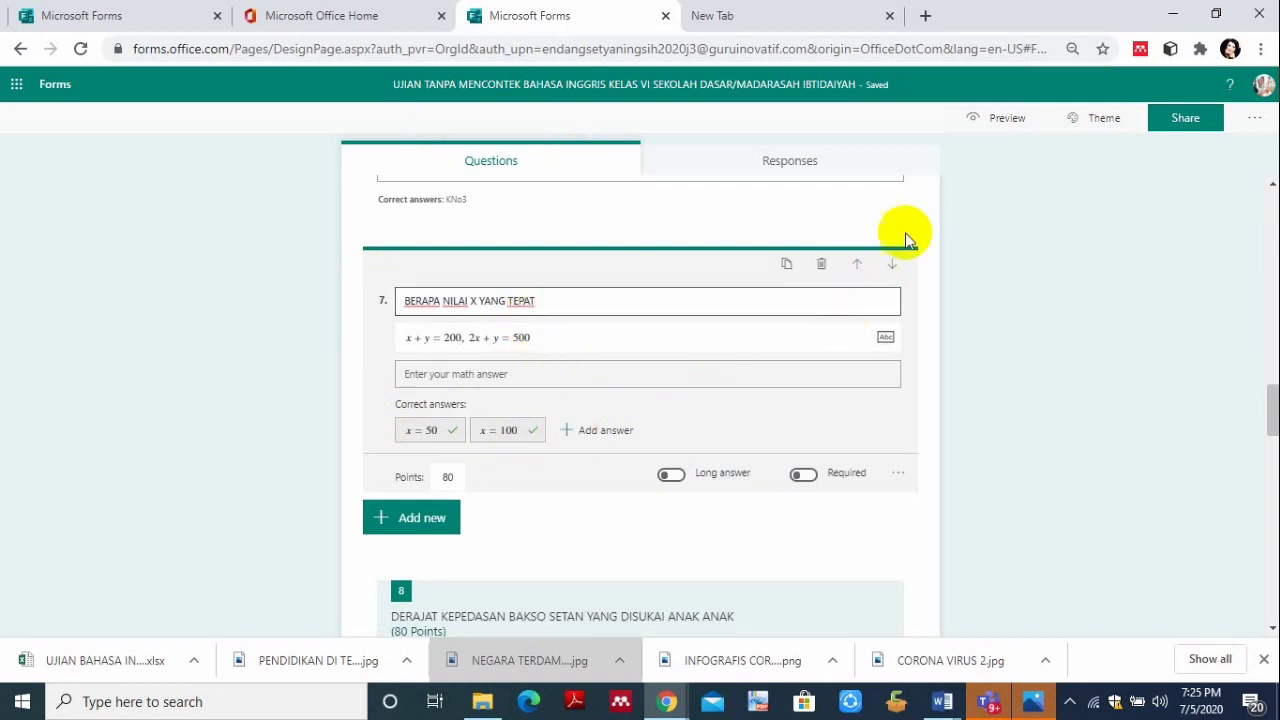
Preview the form in the mobile layout and advance from the identity questions to the multiple-choice section without answering.
left_click(998, 122)
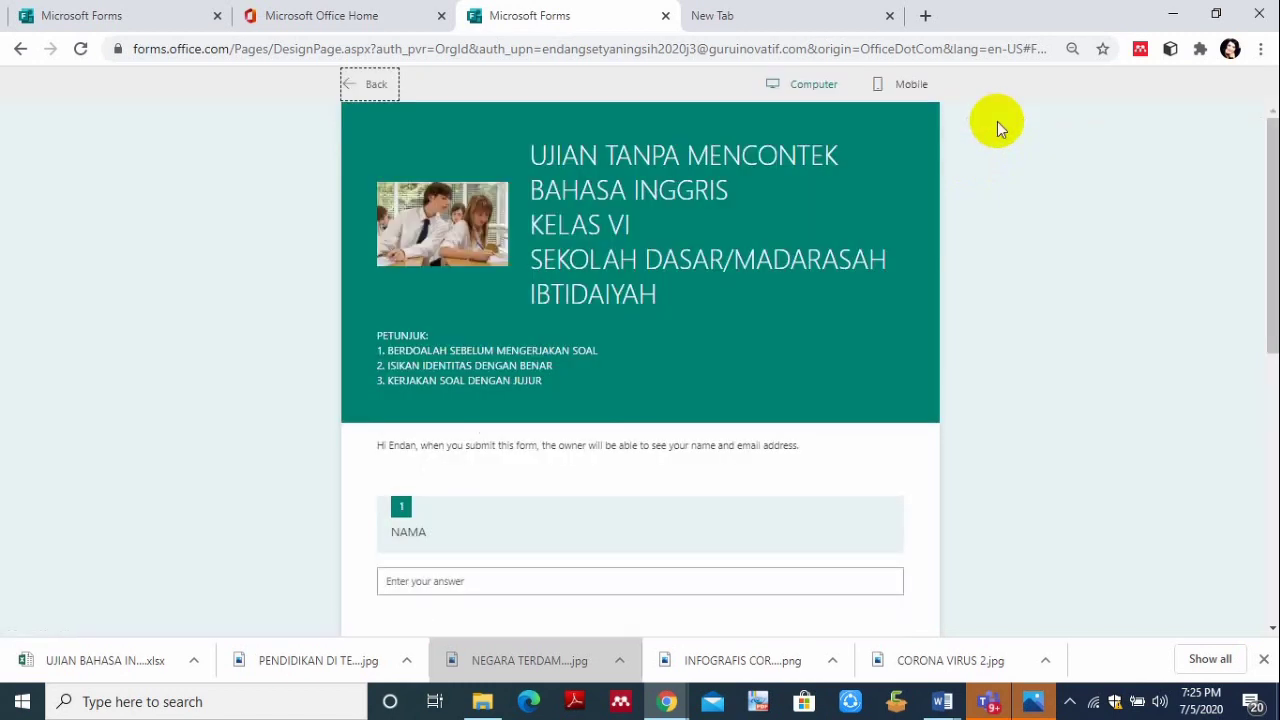
scroll(1262, 272, "down", 3)
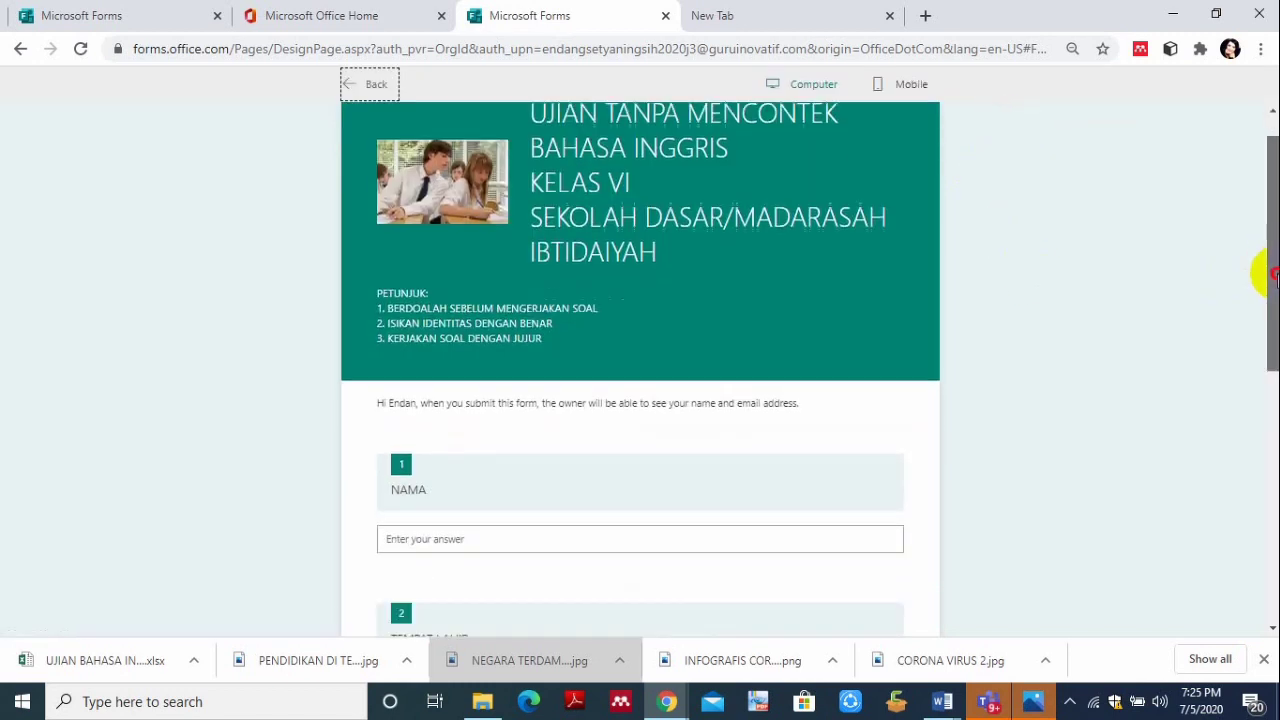
scroll(640, 360, "down", 3)
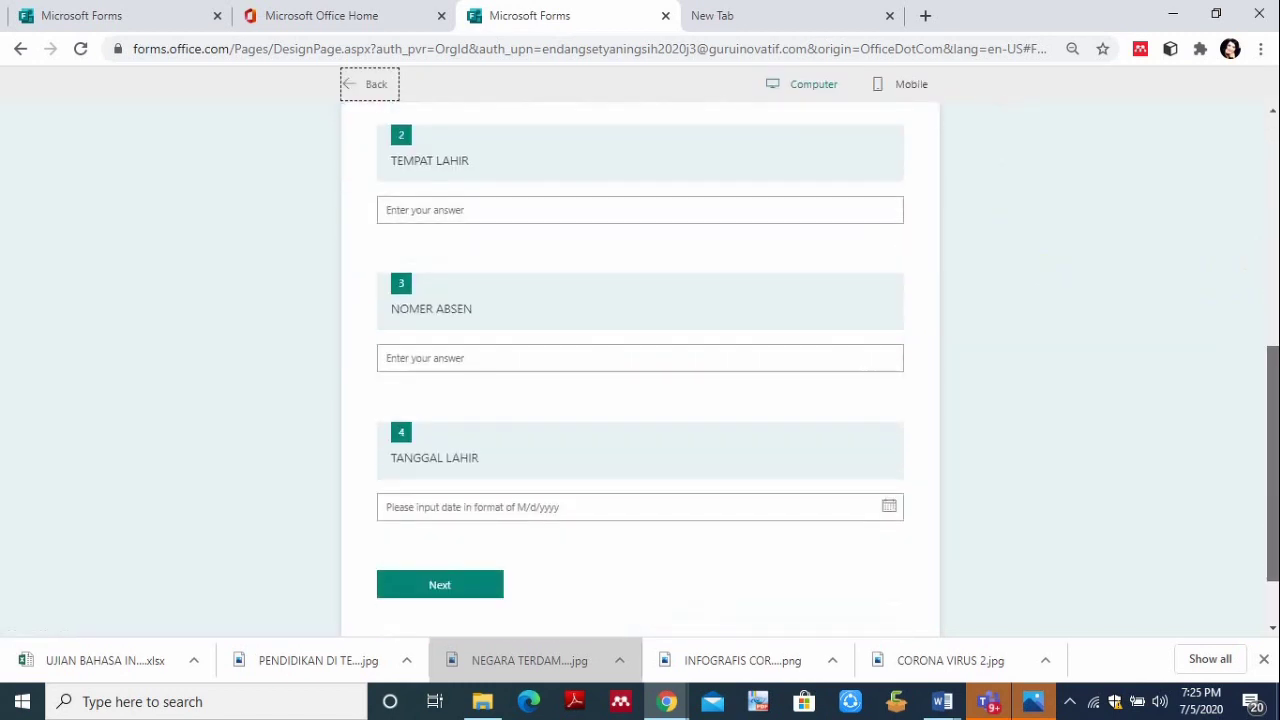
scroll(1262, 494, "up", 1)
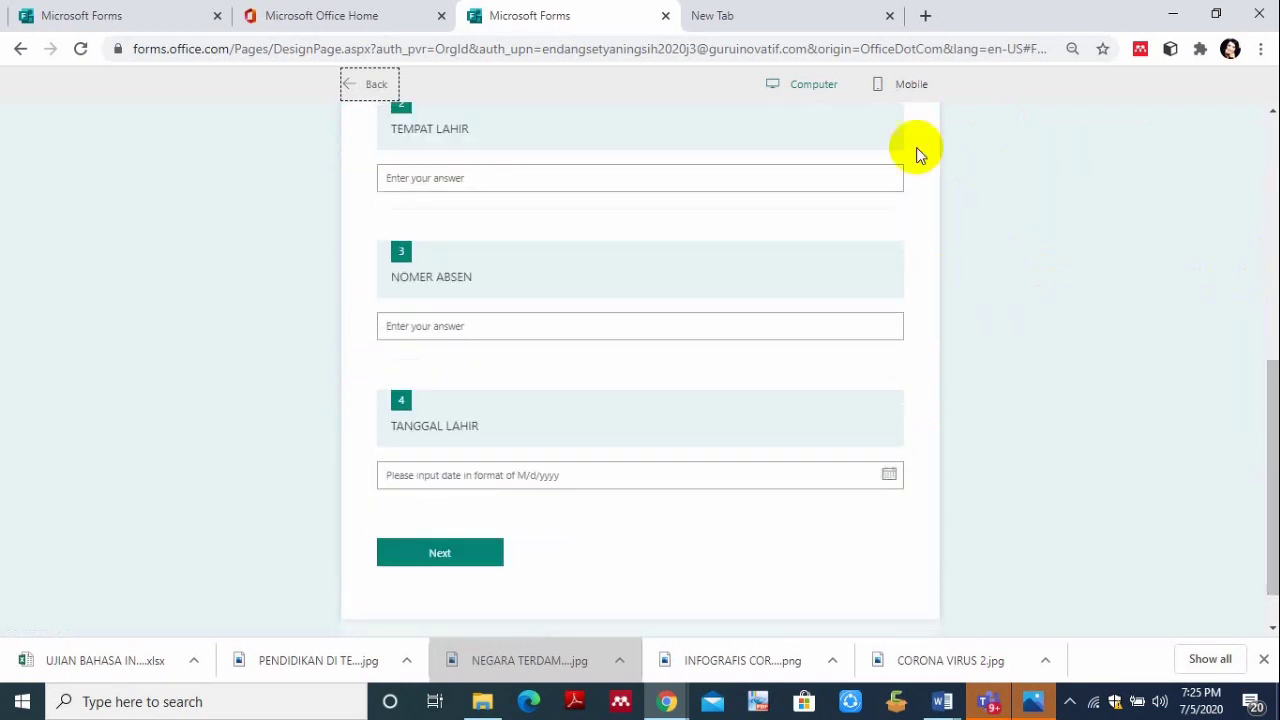
left_click(911, 88)
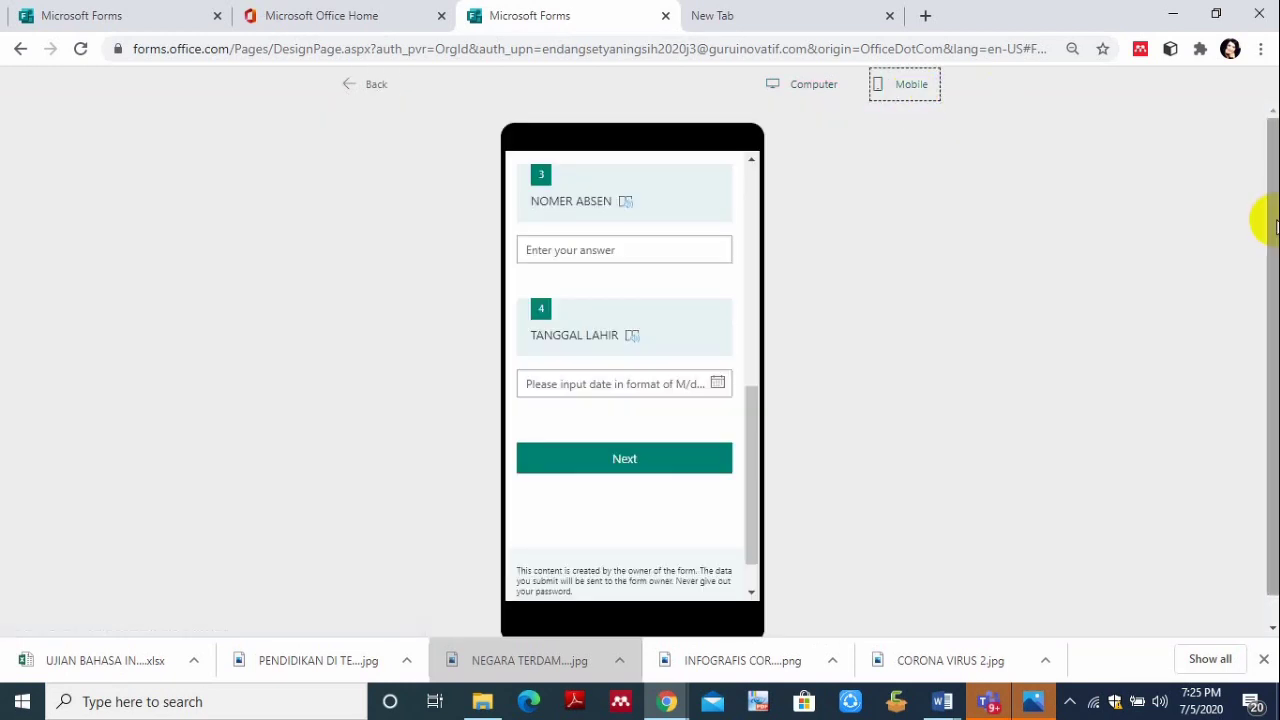
scroll(749, 423, "down", 1)
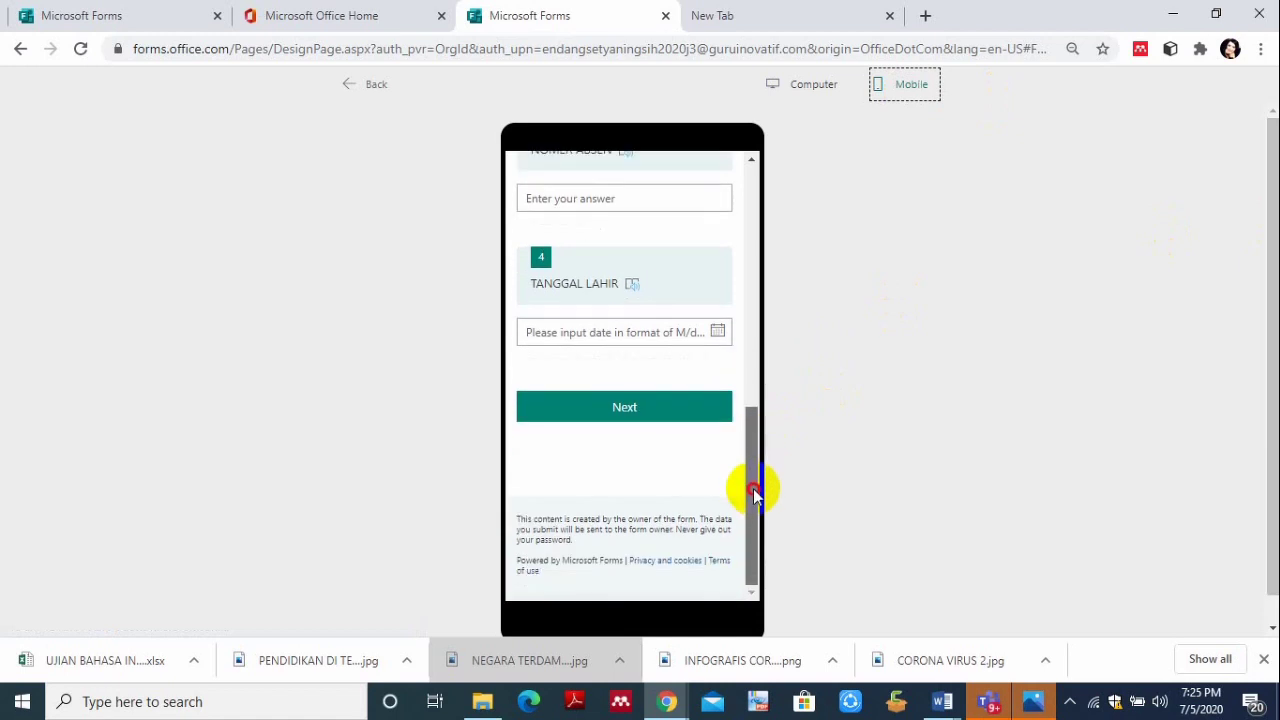
left_click(676, 426)
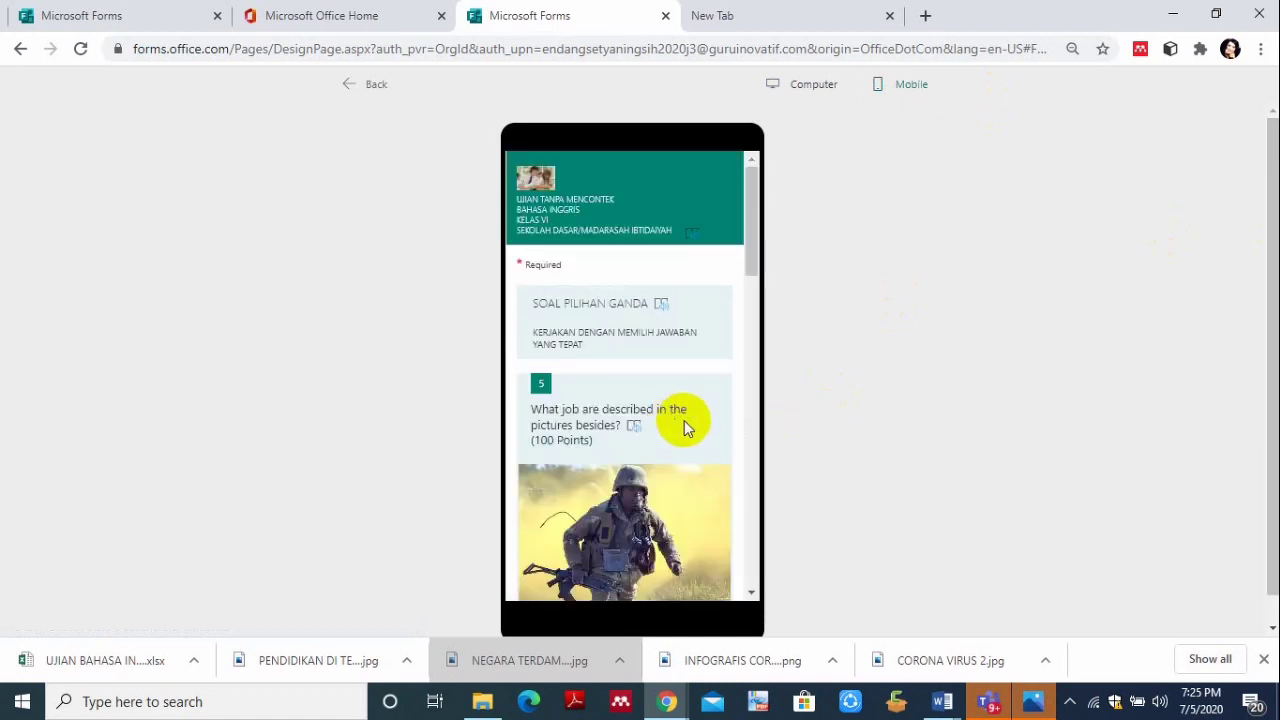
Answer the required question 10 with the date 7/25/2020 in the mobile preview and advance to the following section.
left_click_drag(752, 262, 777, 588)
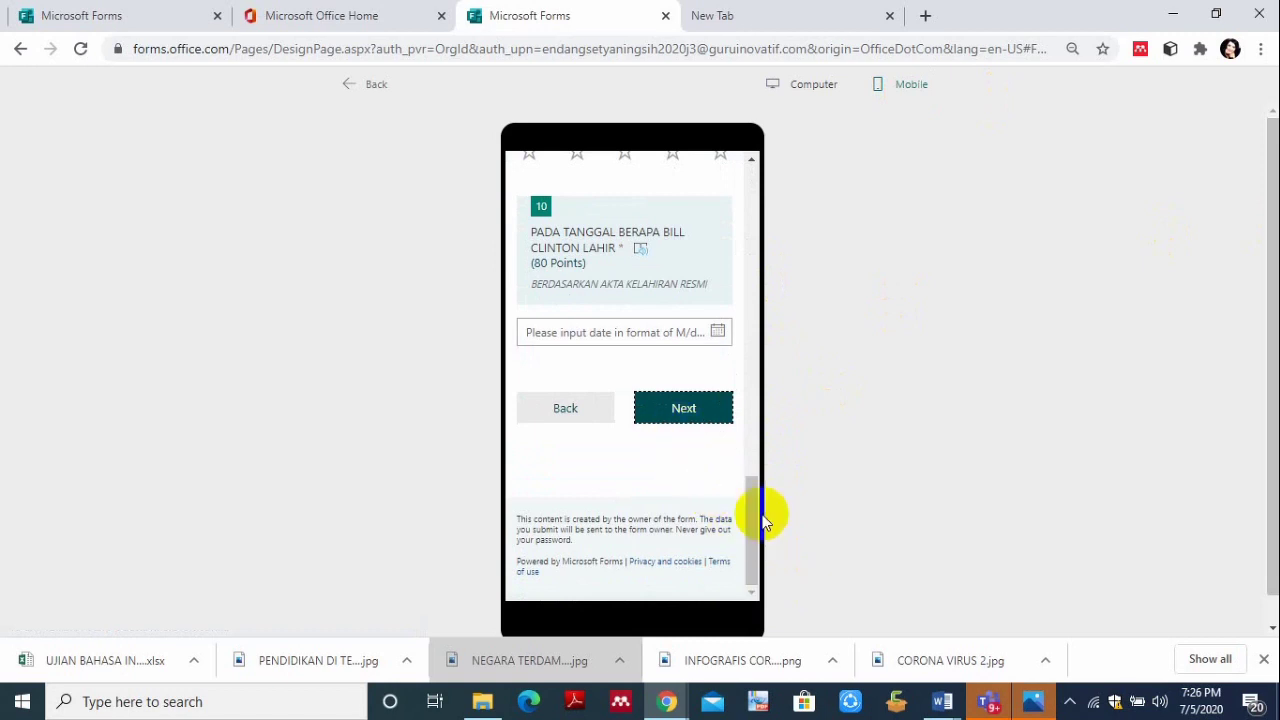
left_click(700, 408)
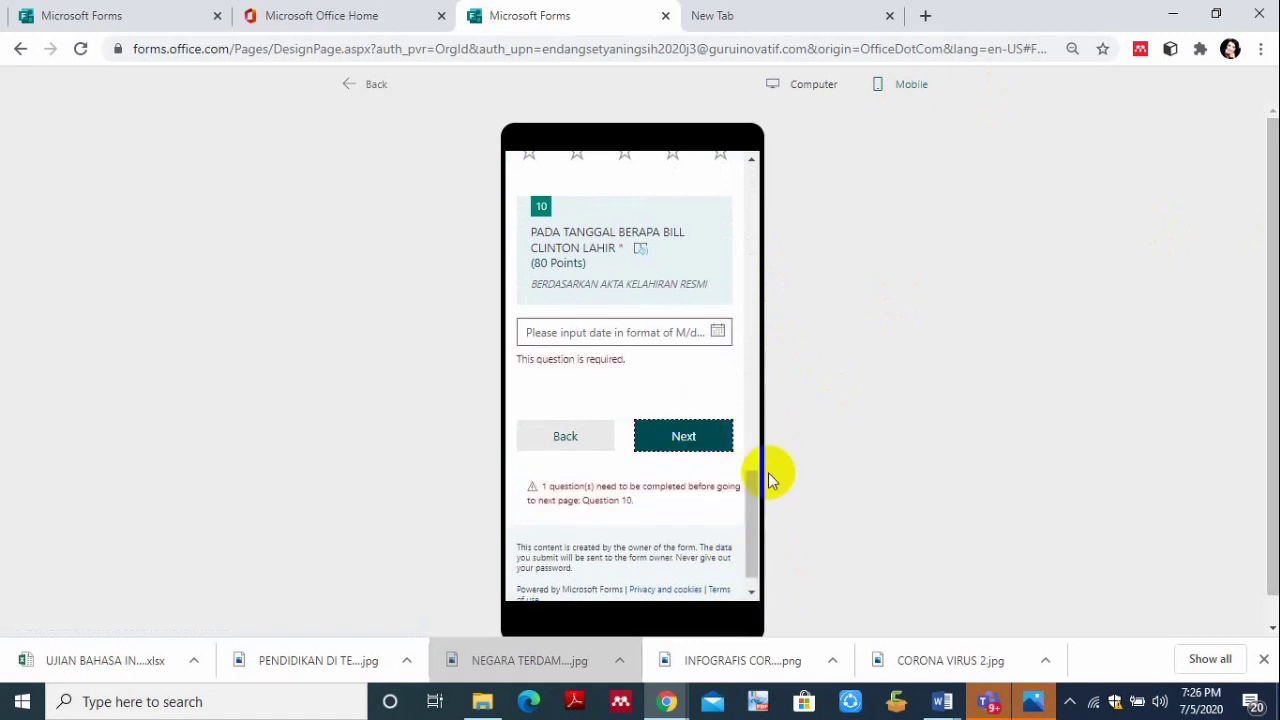
left_click(696, 334)
left_click(707, 476)
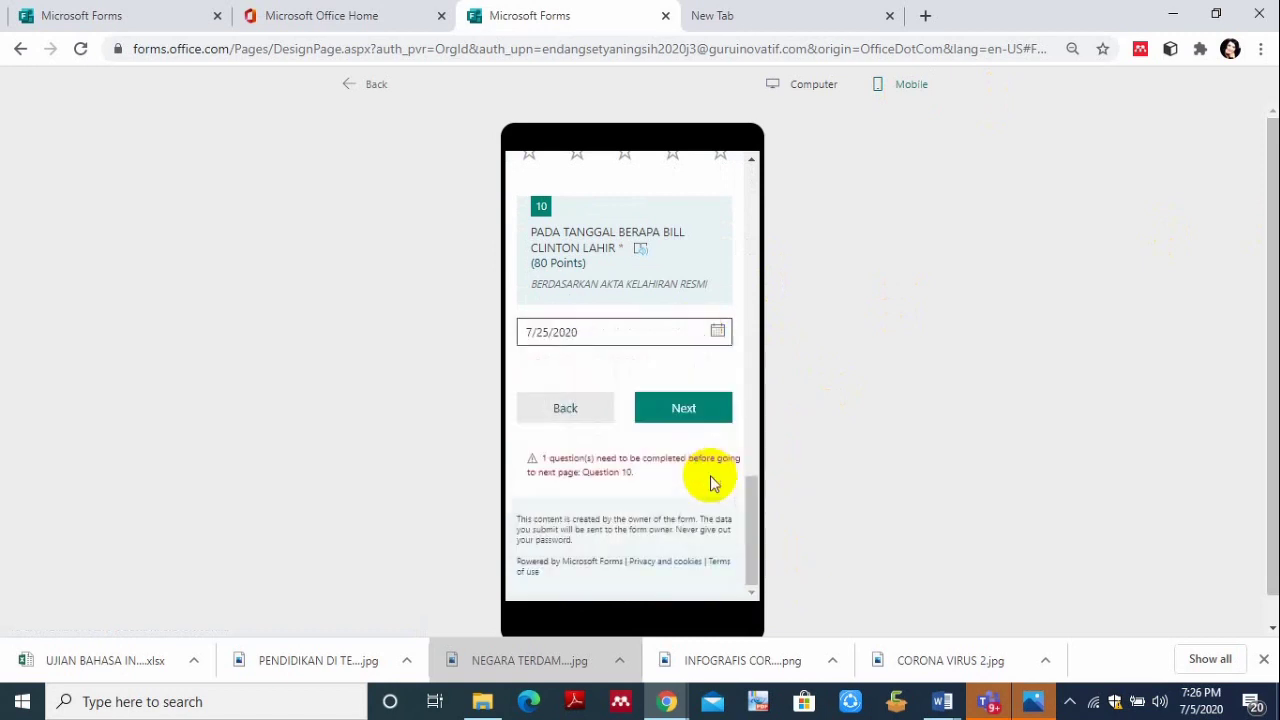
left_click(690, 412)
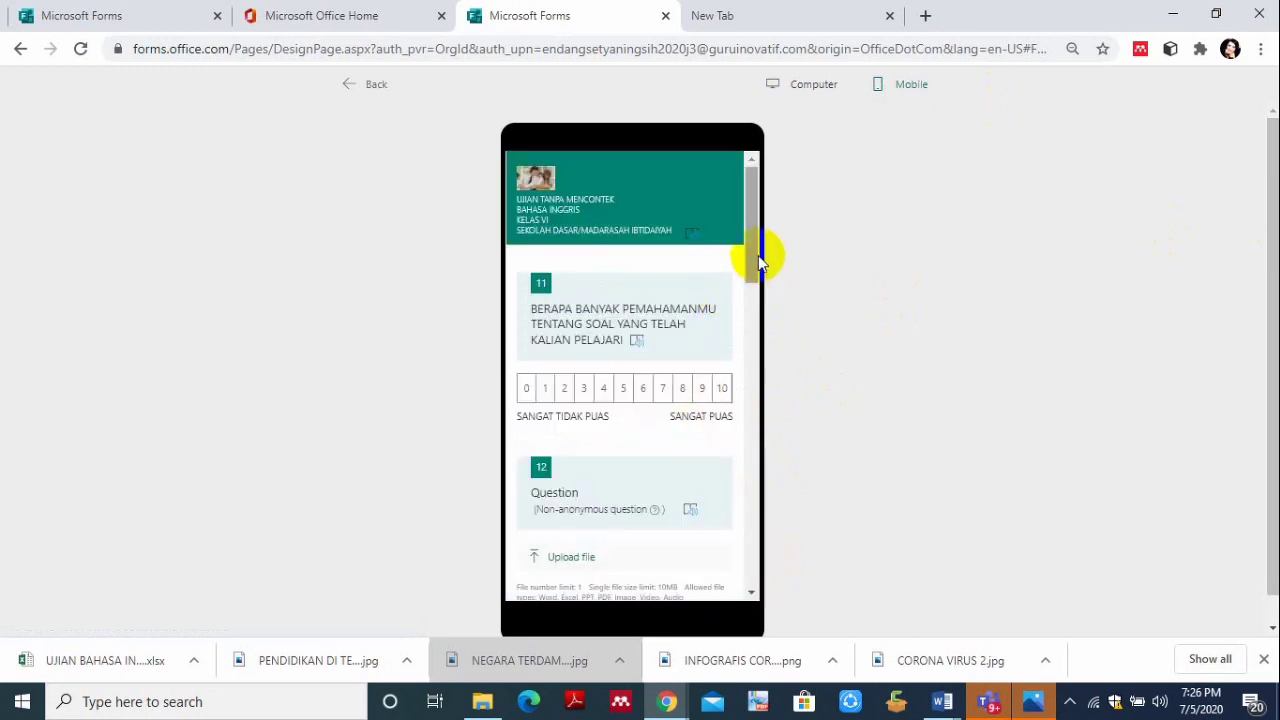
Check the section starting with question 11 in the mobile preview, then return to the editor and look over questions 5 to 8.
left_click_drag(754, 257, 752, 165)
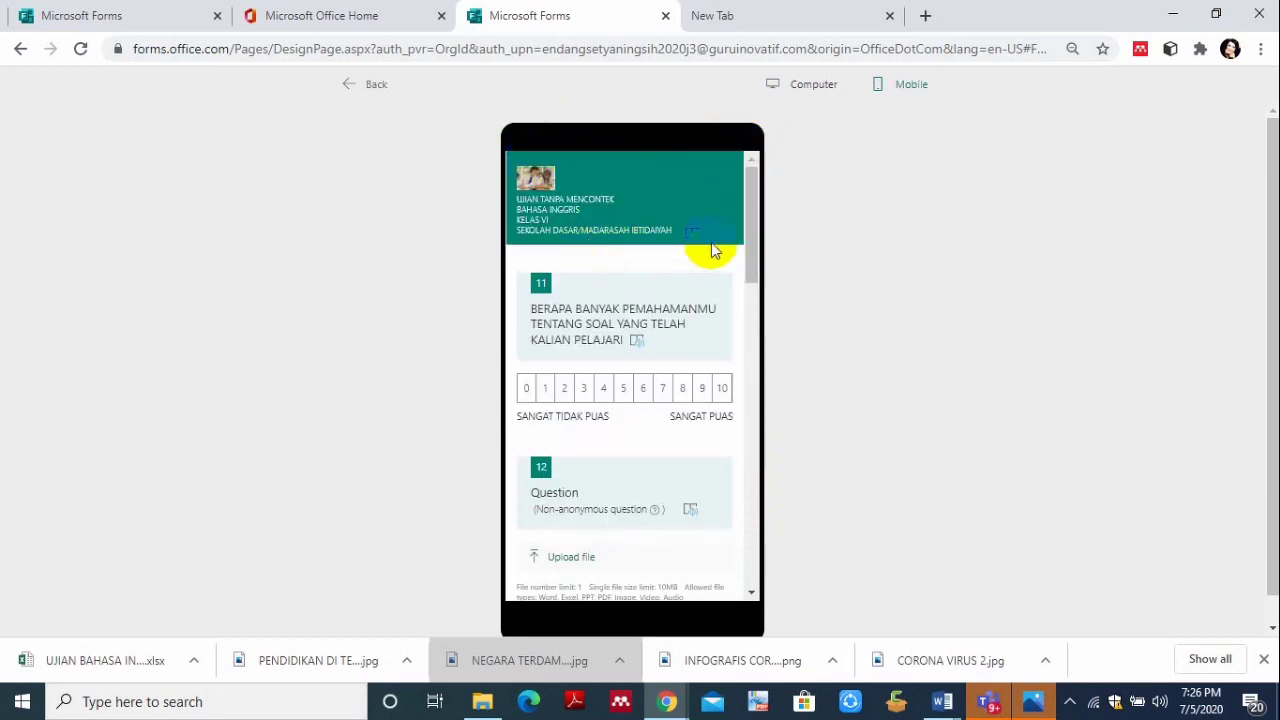
left_click_drag(751, 243, 766, 189)
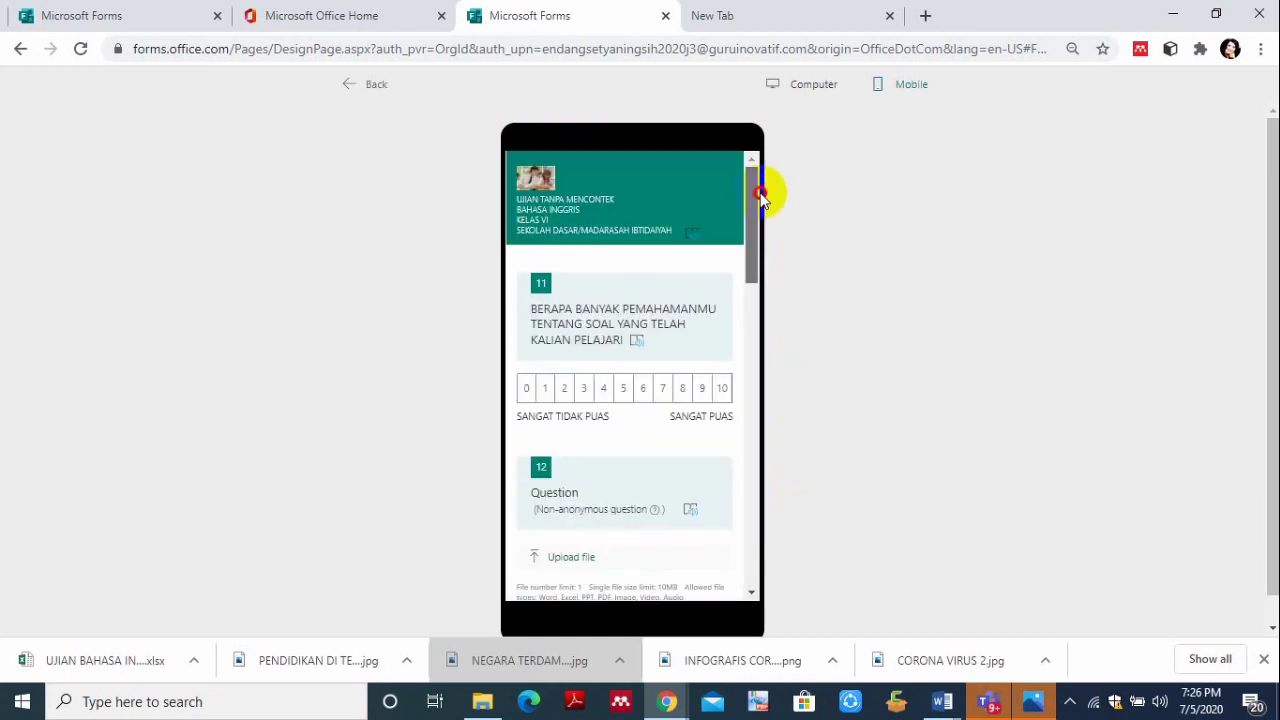
left_click(346, 94)
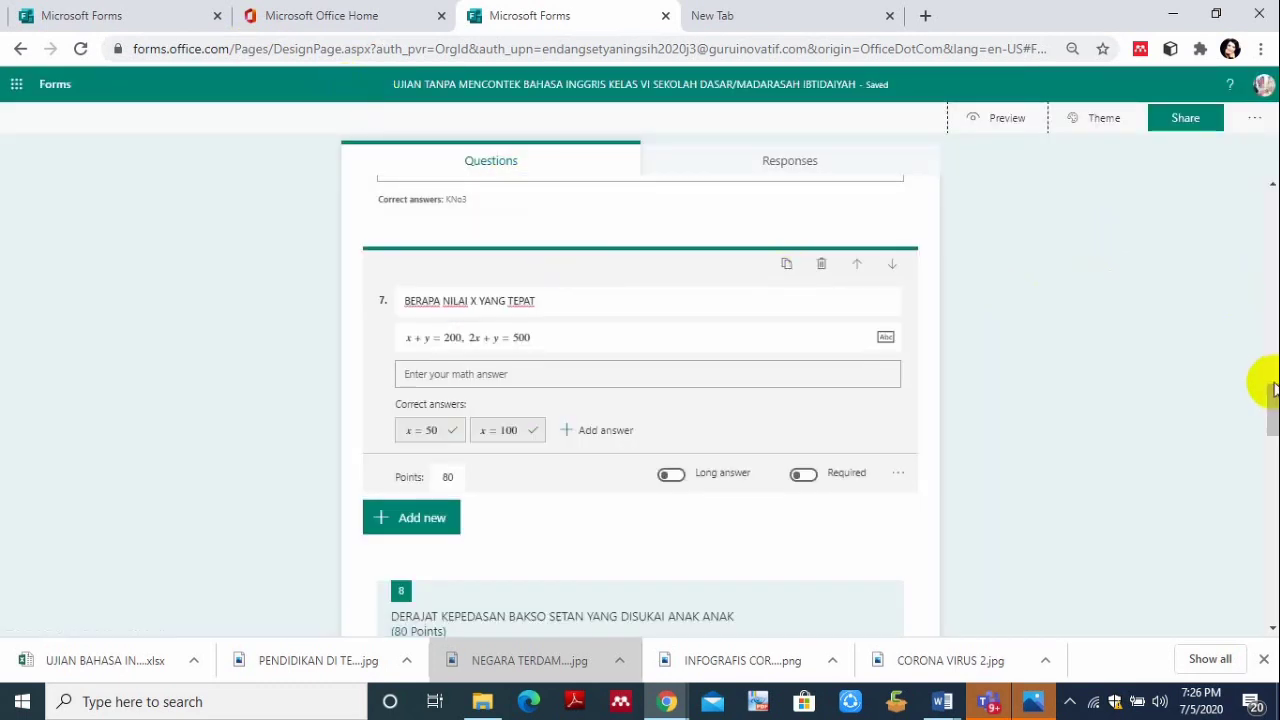
left_click_drag(1260, 383, 1270, 365)
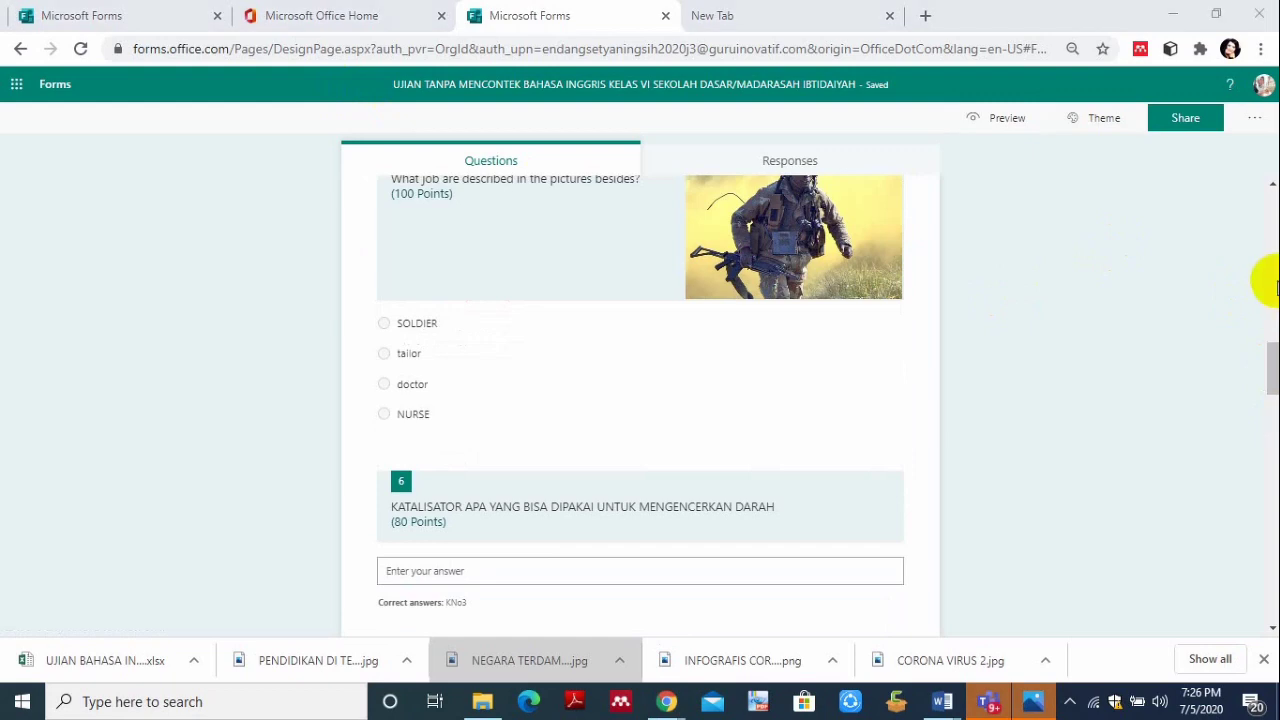
left_click_drag(1270, 366, 1268, 405)
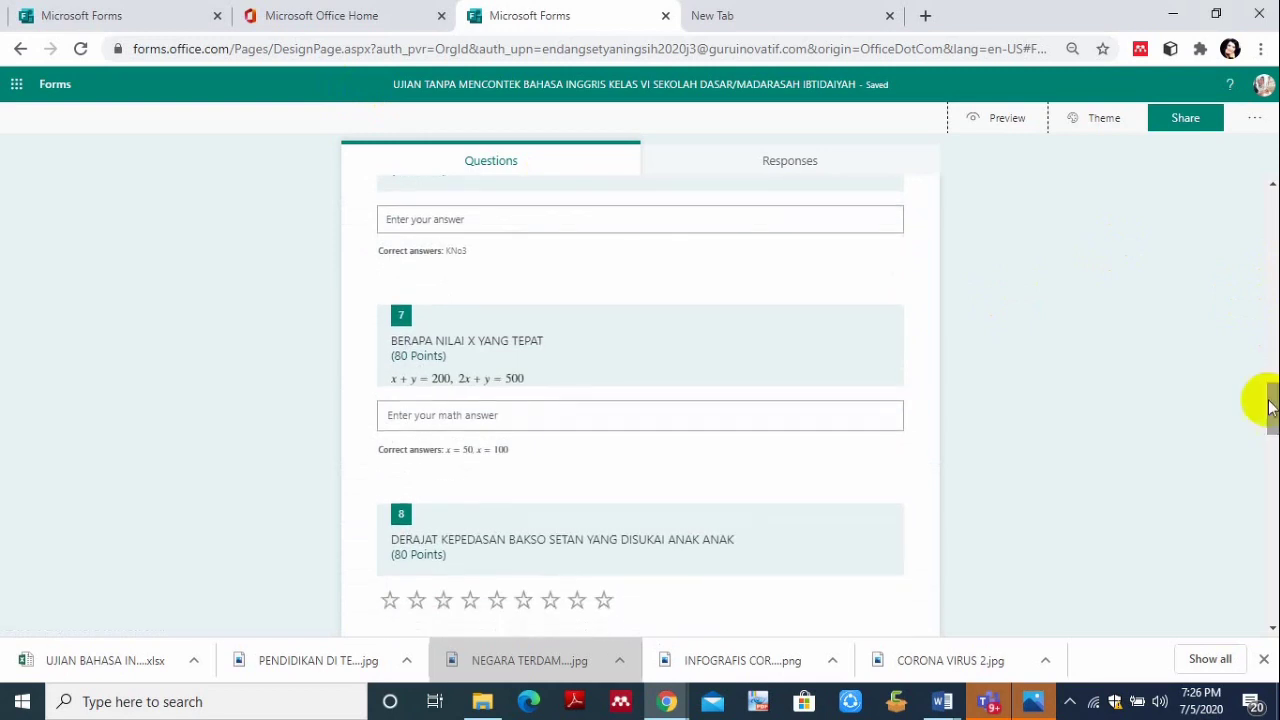
Preview the form in the mobile layout again, examine question 7 and its math answer keypad, and return to the editor.
left_click(1006, 118)
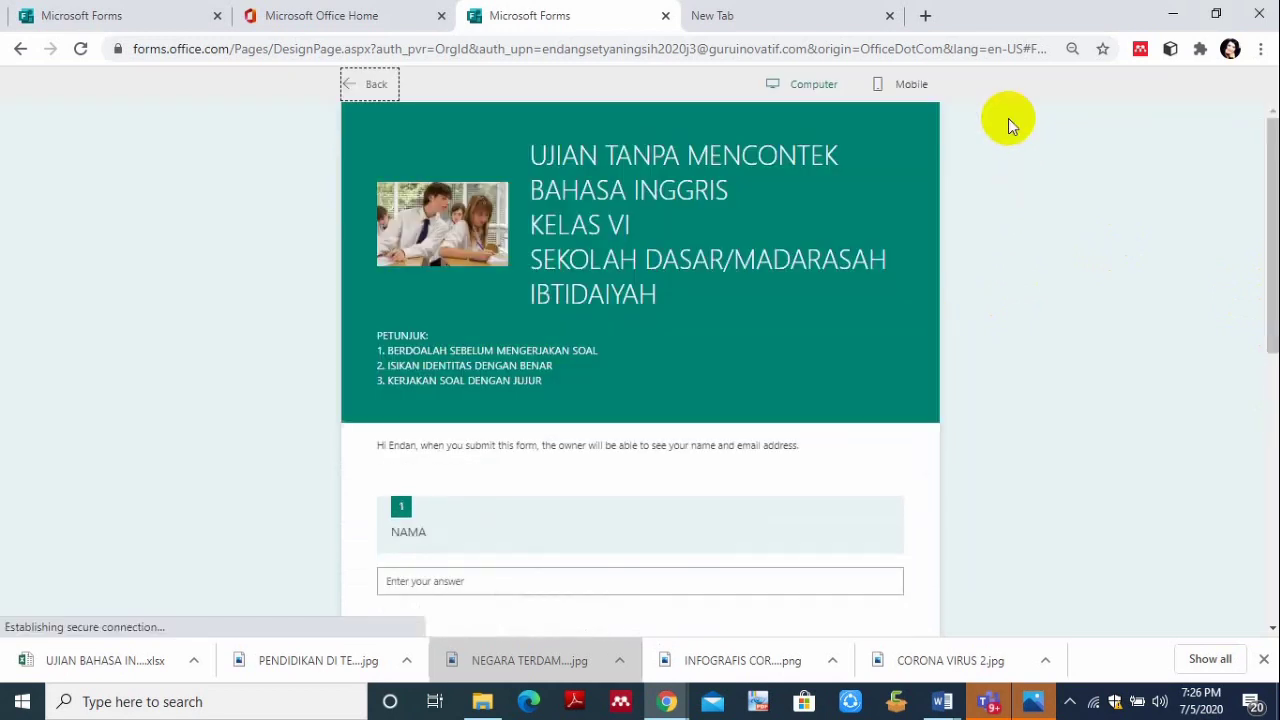
left_click(899, 88)
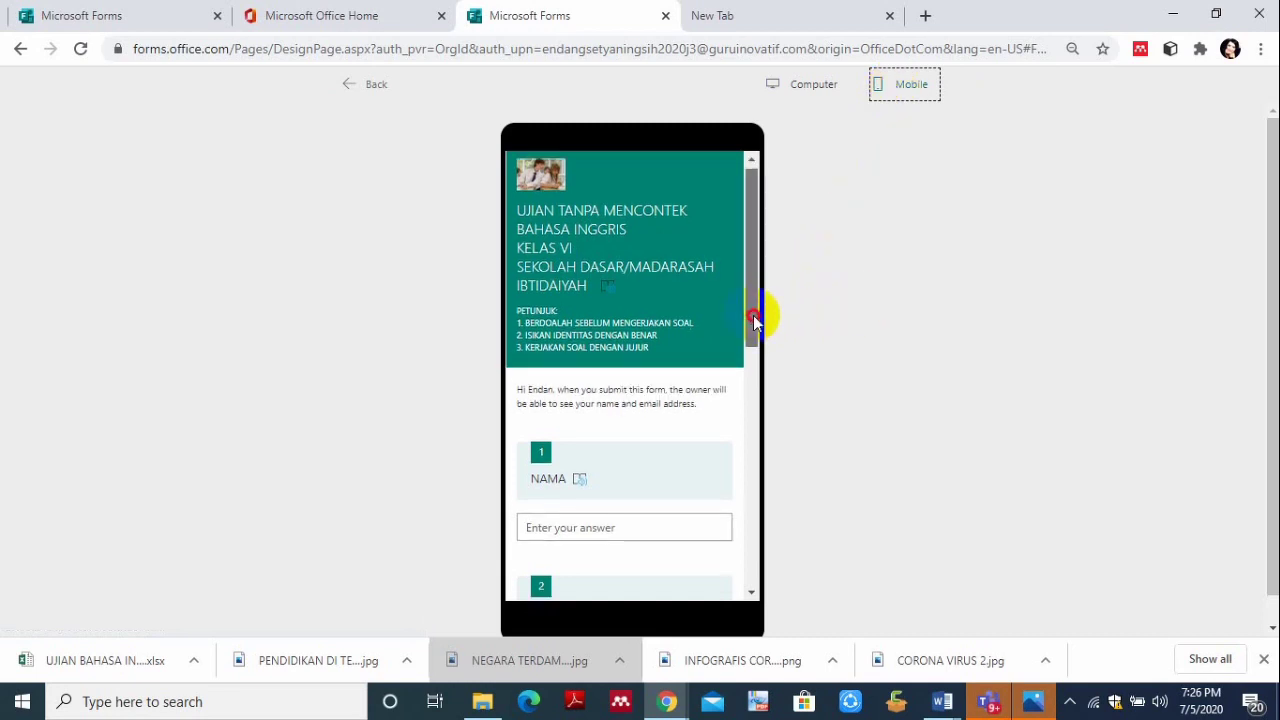
left_click_drag(753, 315, 743, 505)
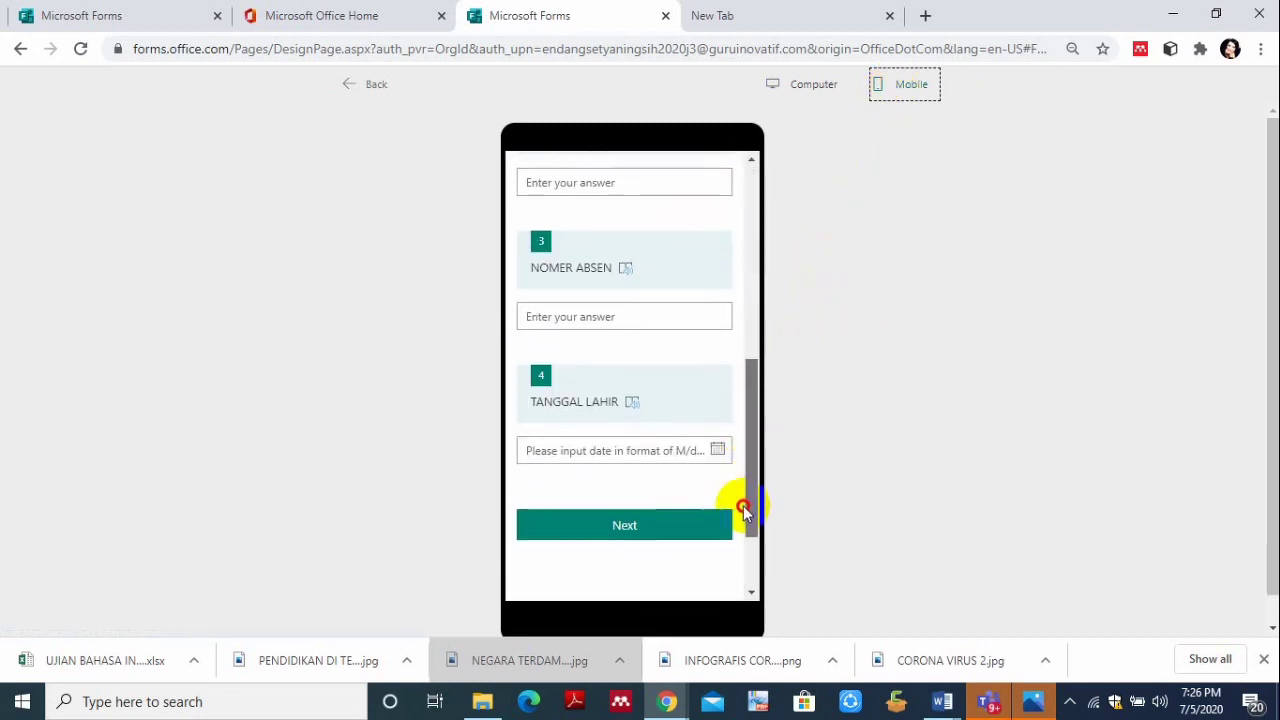
left_click(670, 524)
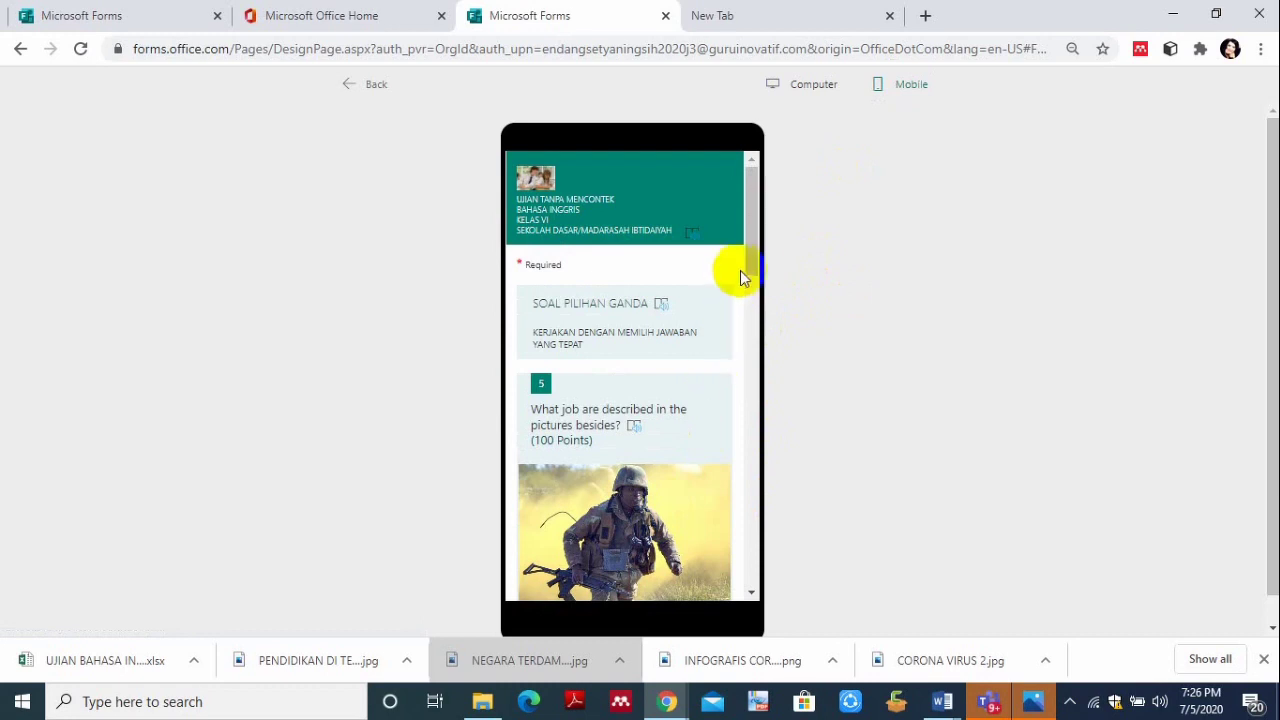
left_click_drag(746, 263, 771, 423)
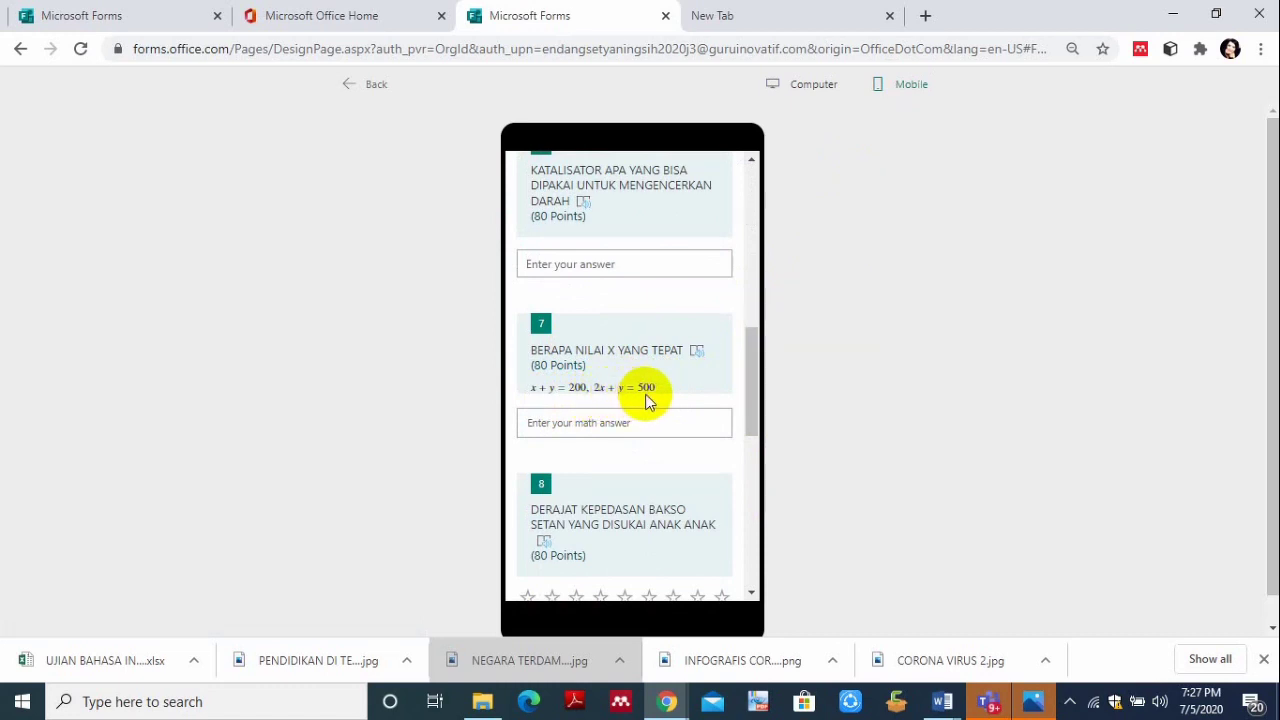
left_click(628, 421)
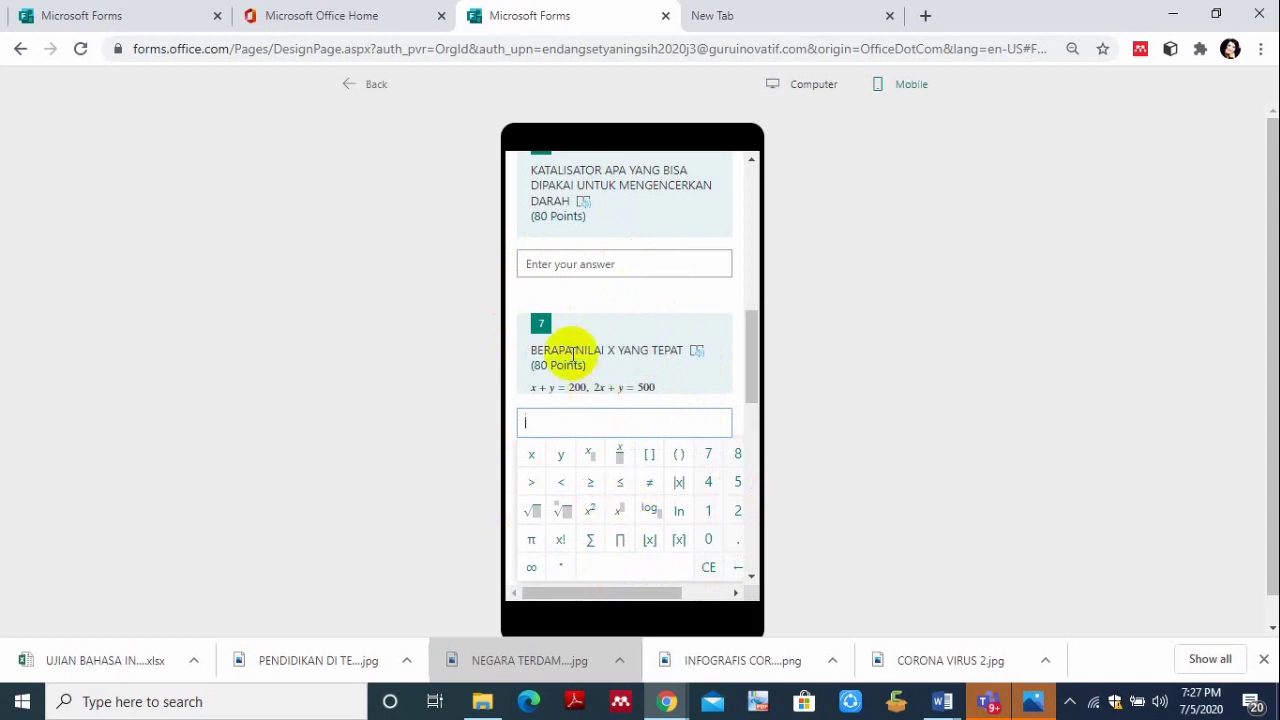
left_click(352, 90)
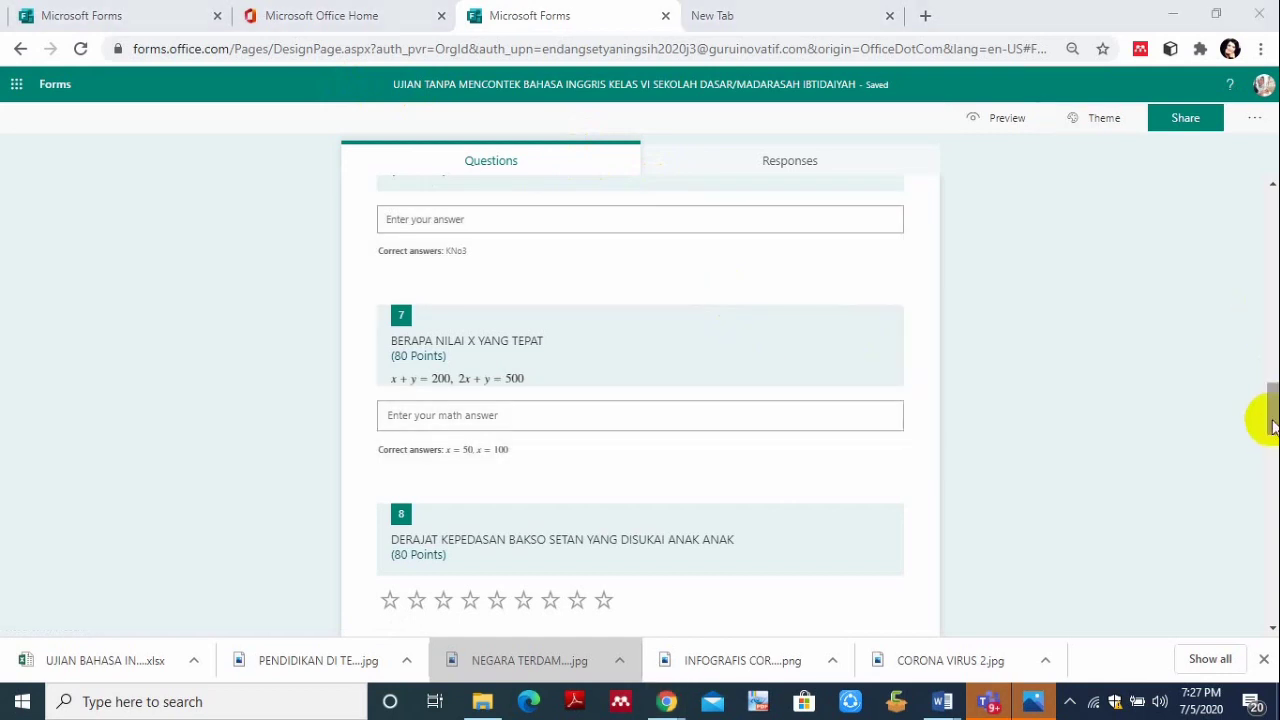
Show all question types that can be added after question 15 at the end of the form.
left_click_drag(1262, 420, 1274, 600)
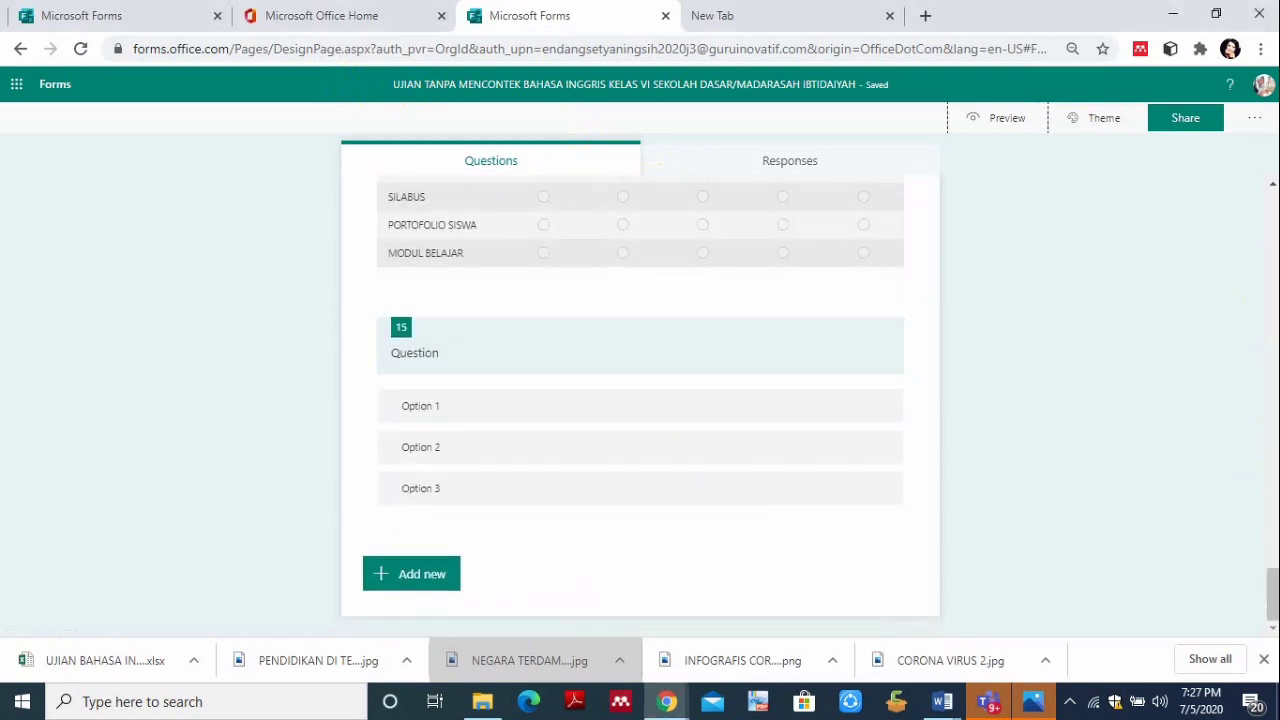
left_click(408, 582)
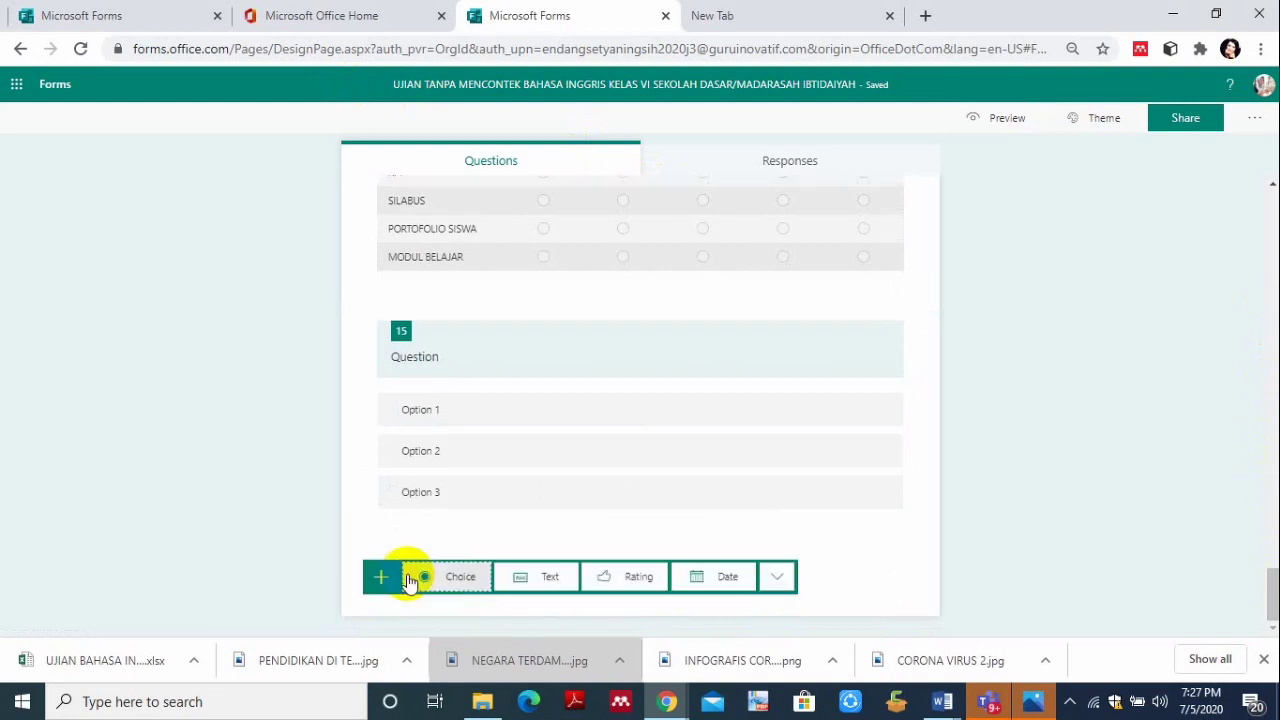
left_click(774, 577)
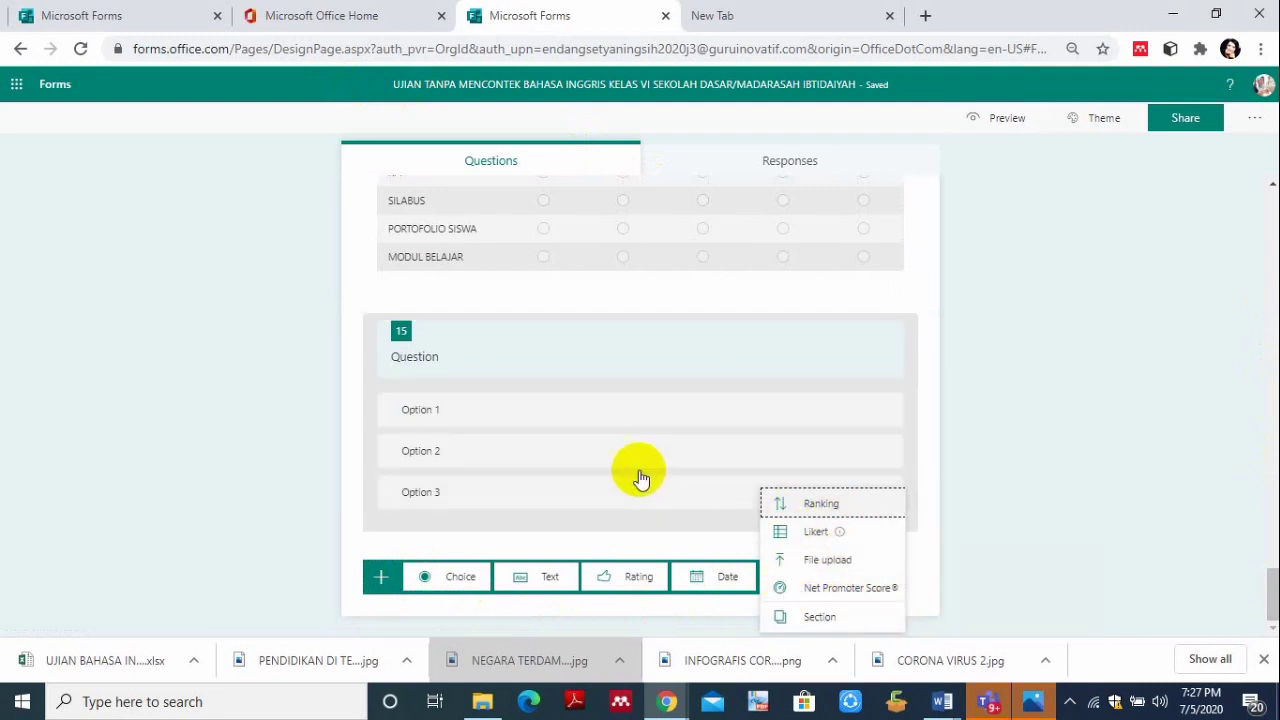
Add a text question after question 10 and turn on answer restrictions for it.
left_click_drag(1272, 585, 1274, 438)
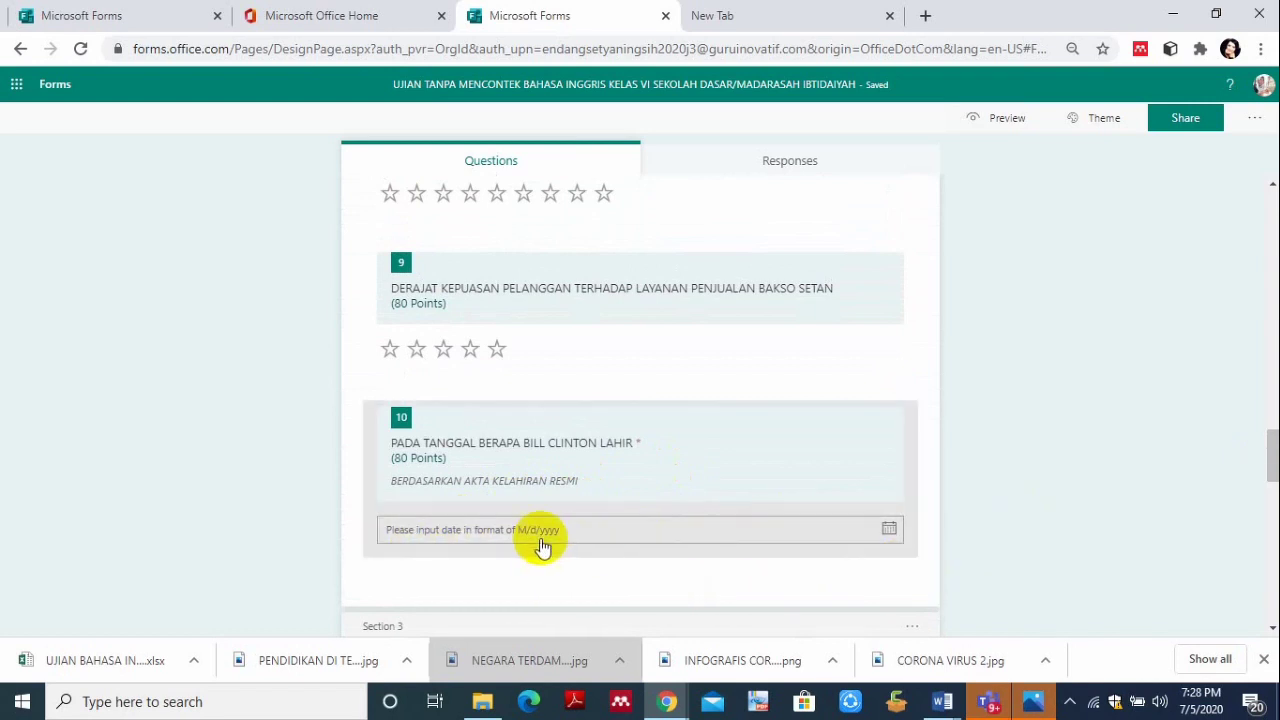
left_click(392, 550)
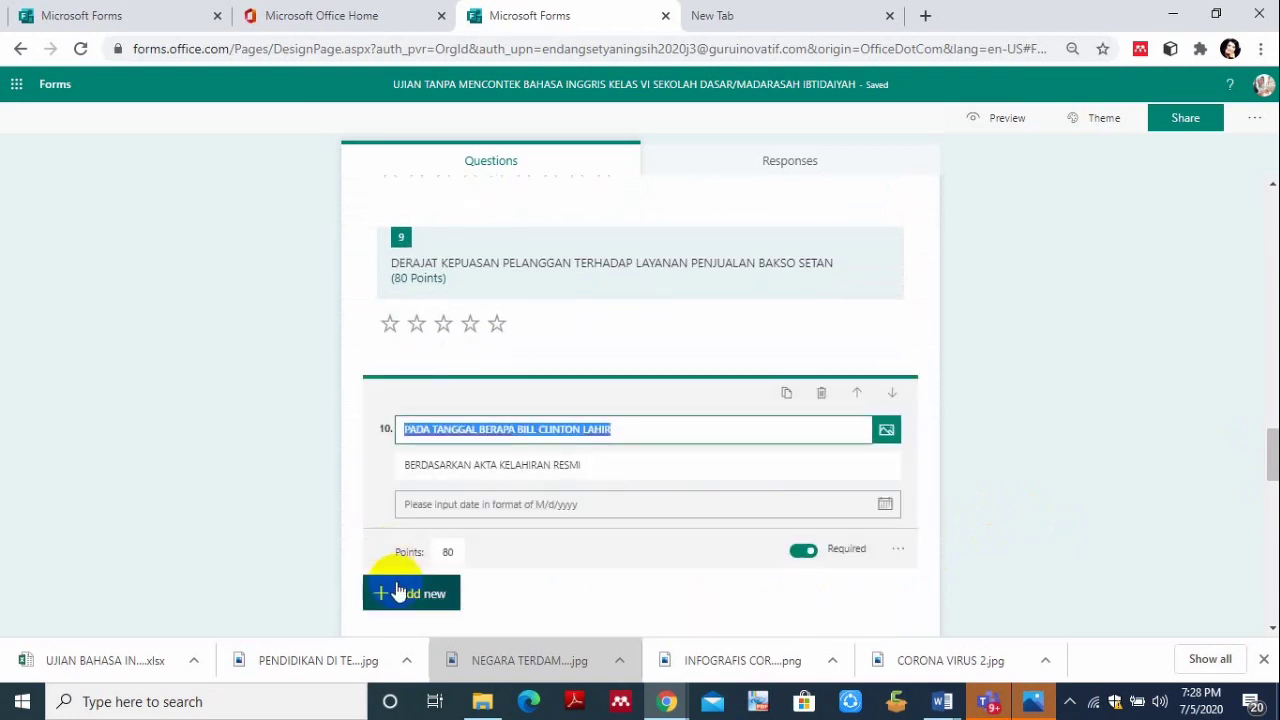
left_click(398, 606)
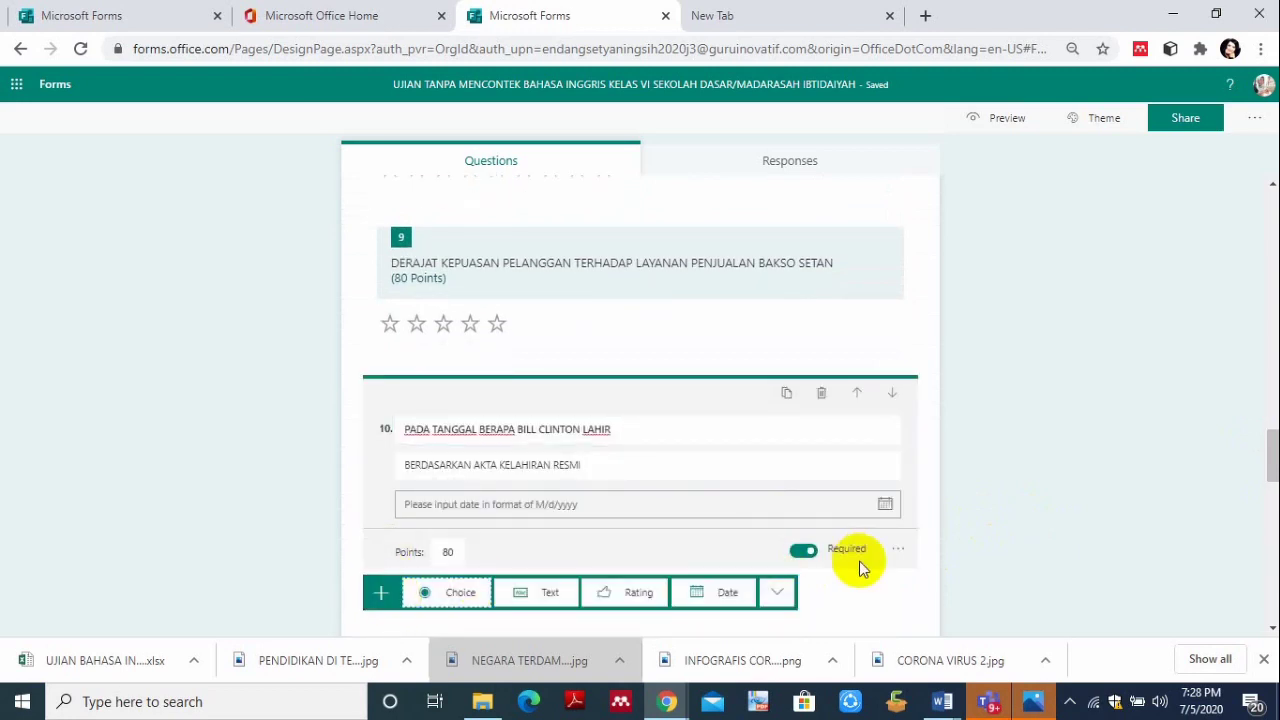
left_click(784, 594)
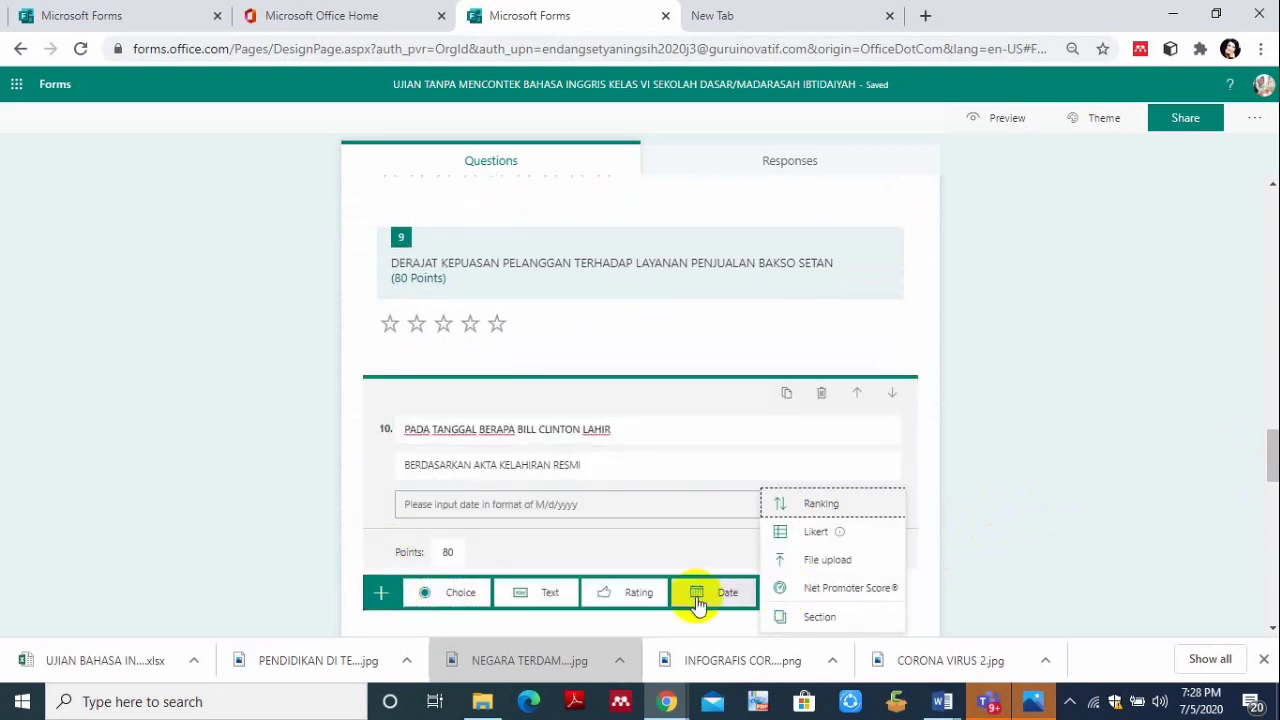
left_click(549, 594)
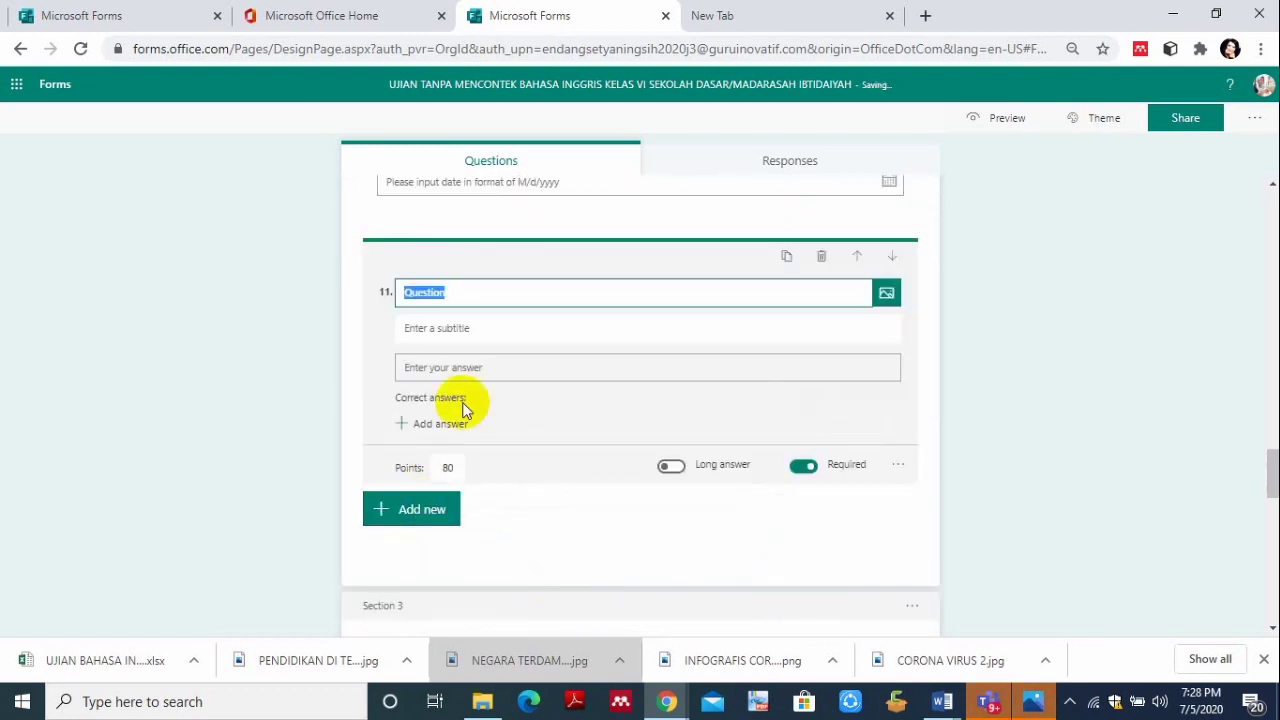
left_click(902, 466)
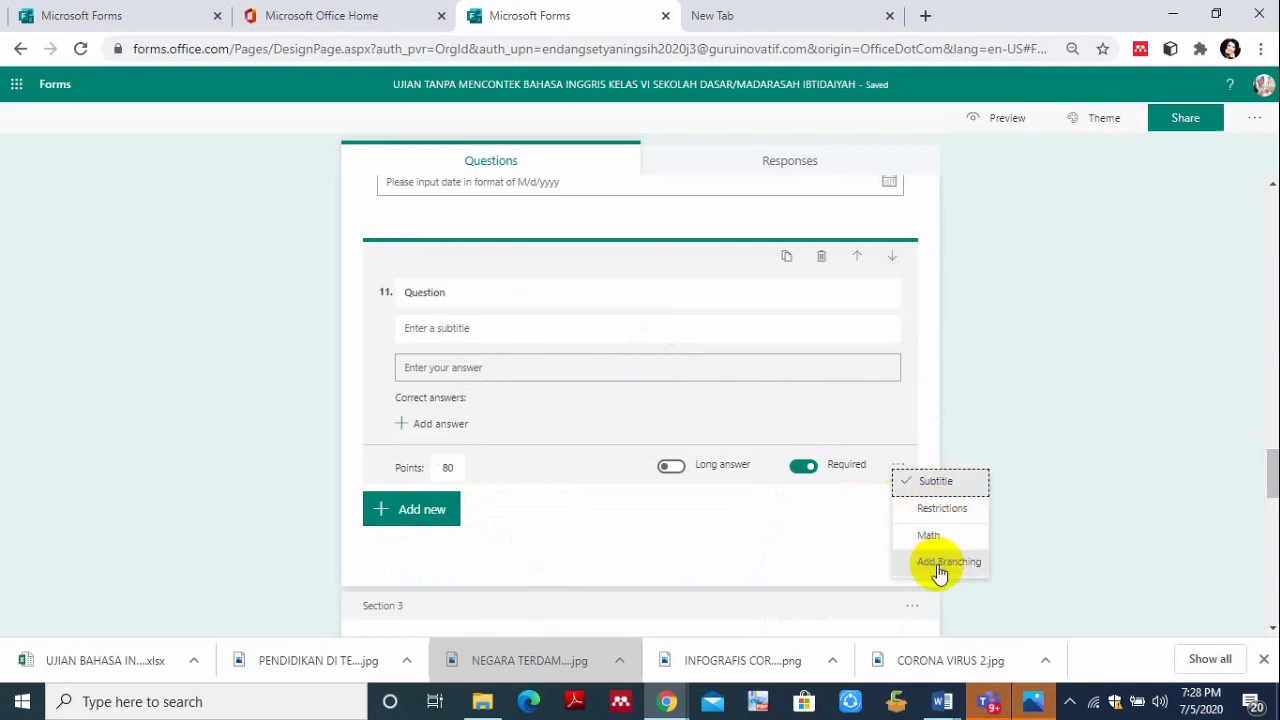
left_click(941, 511)
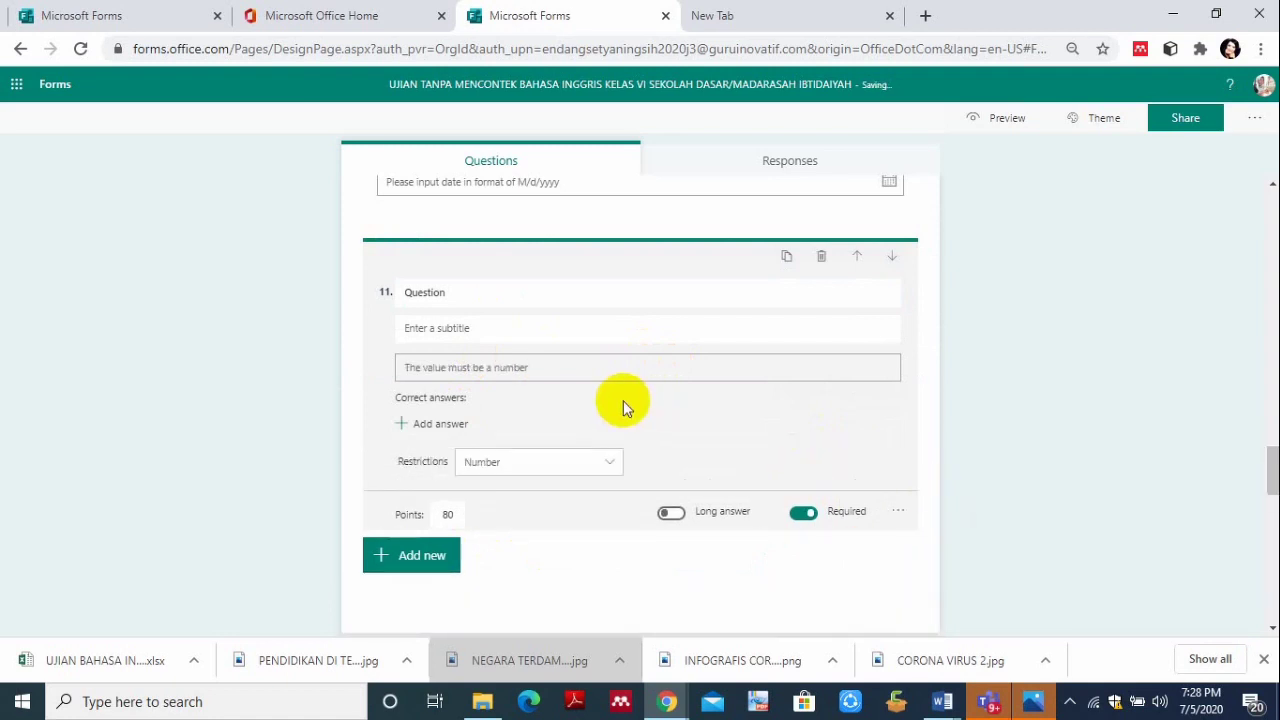
Replace the title of the new question 11 with the number series "12,13,14,15,16,17,18,19,20".
left_click(466, 303)
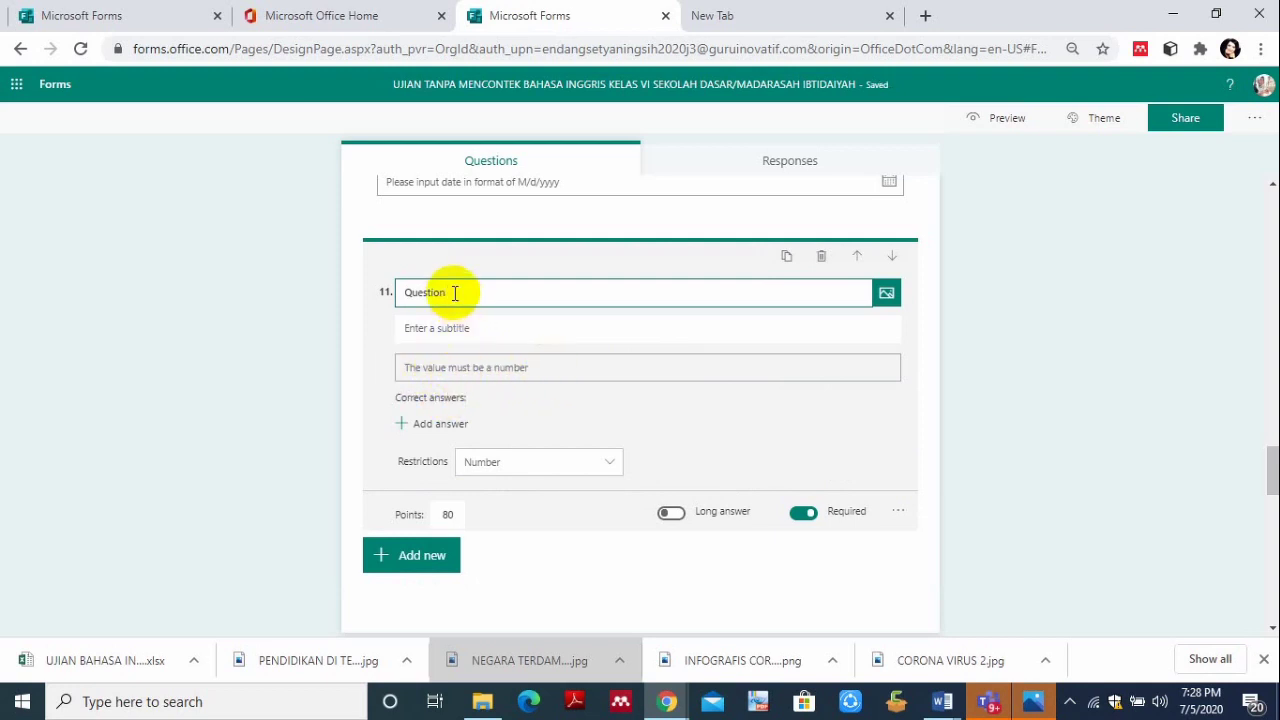
key("BackSpace")
key("BackSpace")
key("BackSpace")
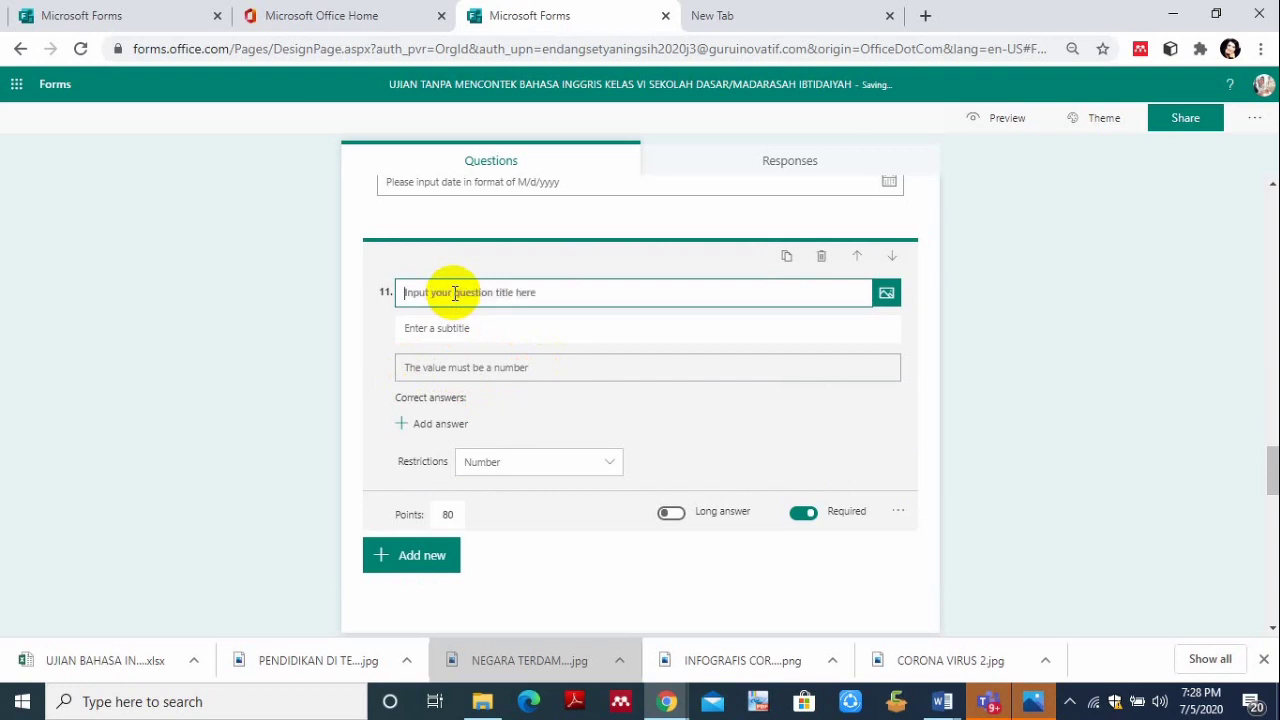
type("12,13,1")
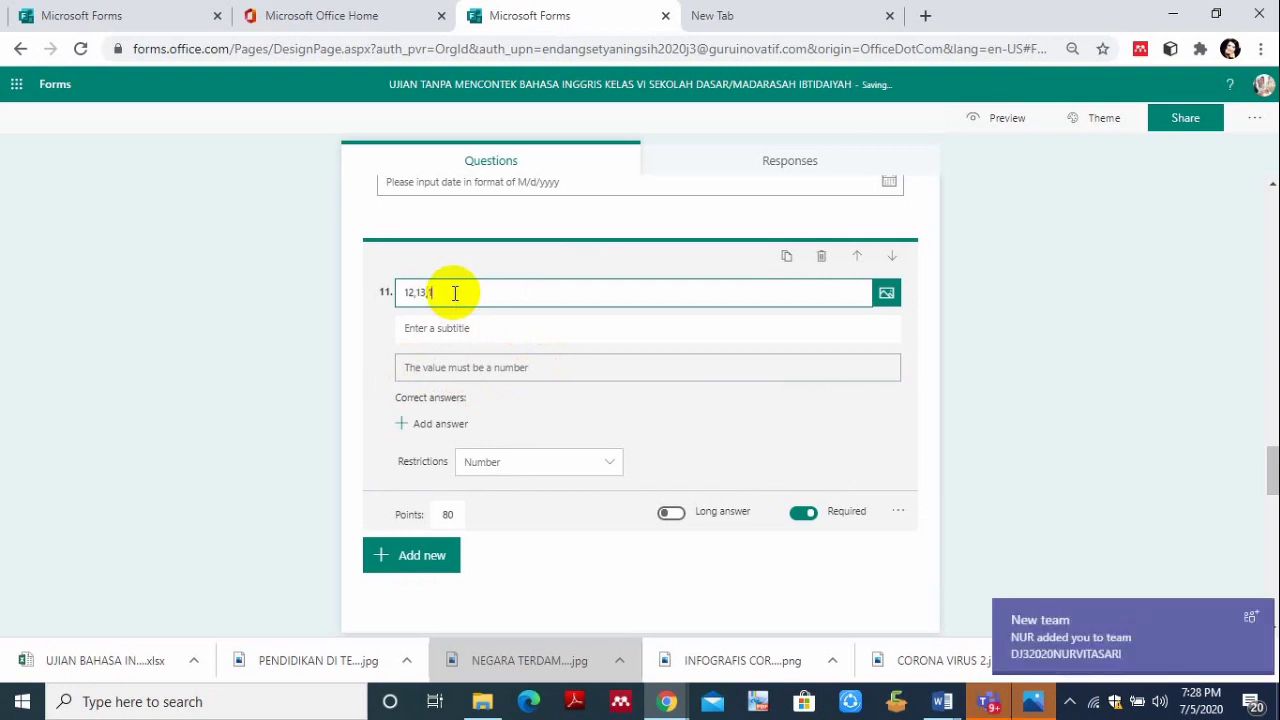
type("4,15,16,17,18,19,1")
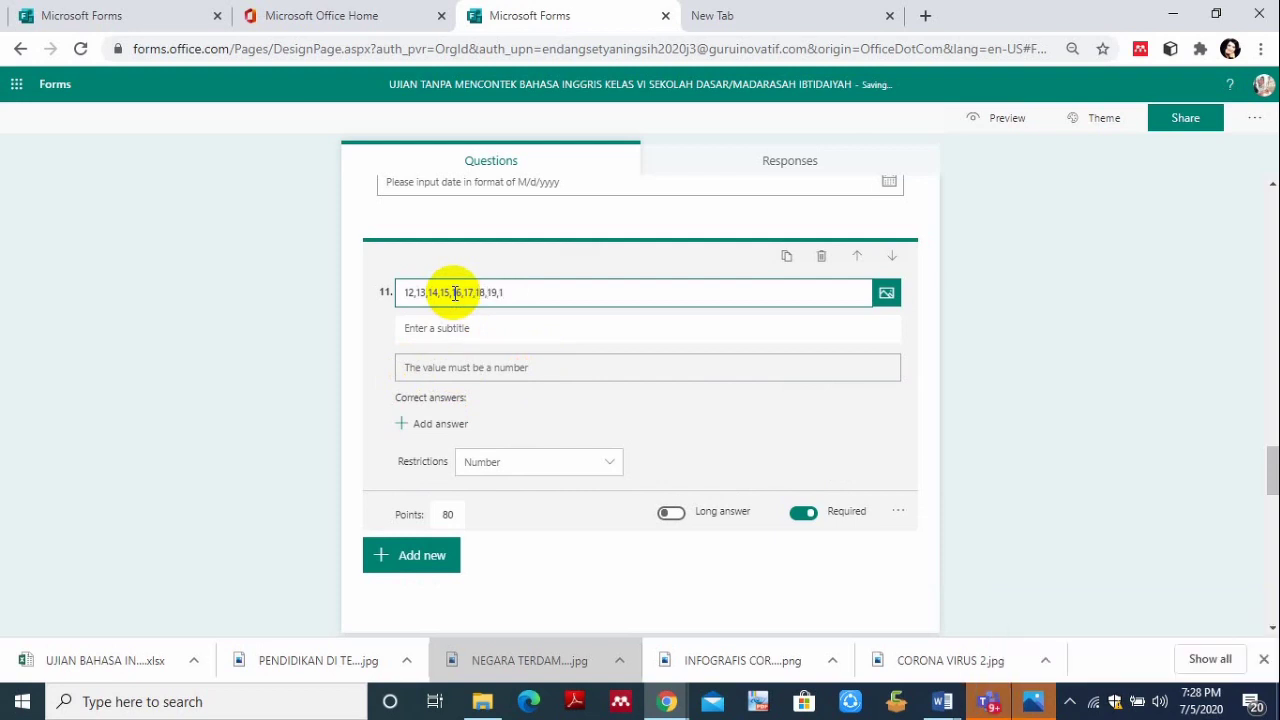
key("BackSpace")
type("20")
Give question 11 the subtitle "DARI DATA DI ATAS TENTUKAN DATA PALING RENDAH" and add 12 as its correct answer.
left_click(476, 330)
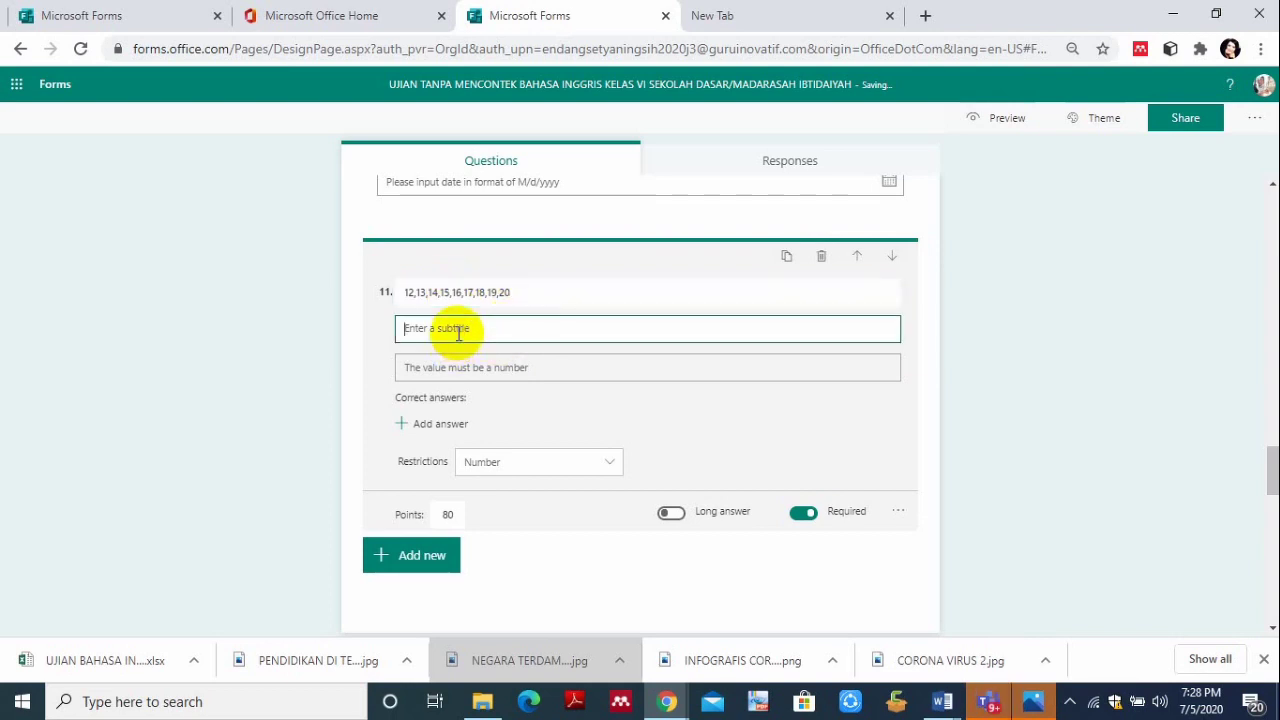
type("DAR")
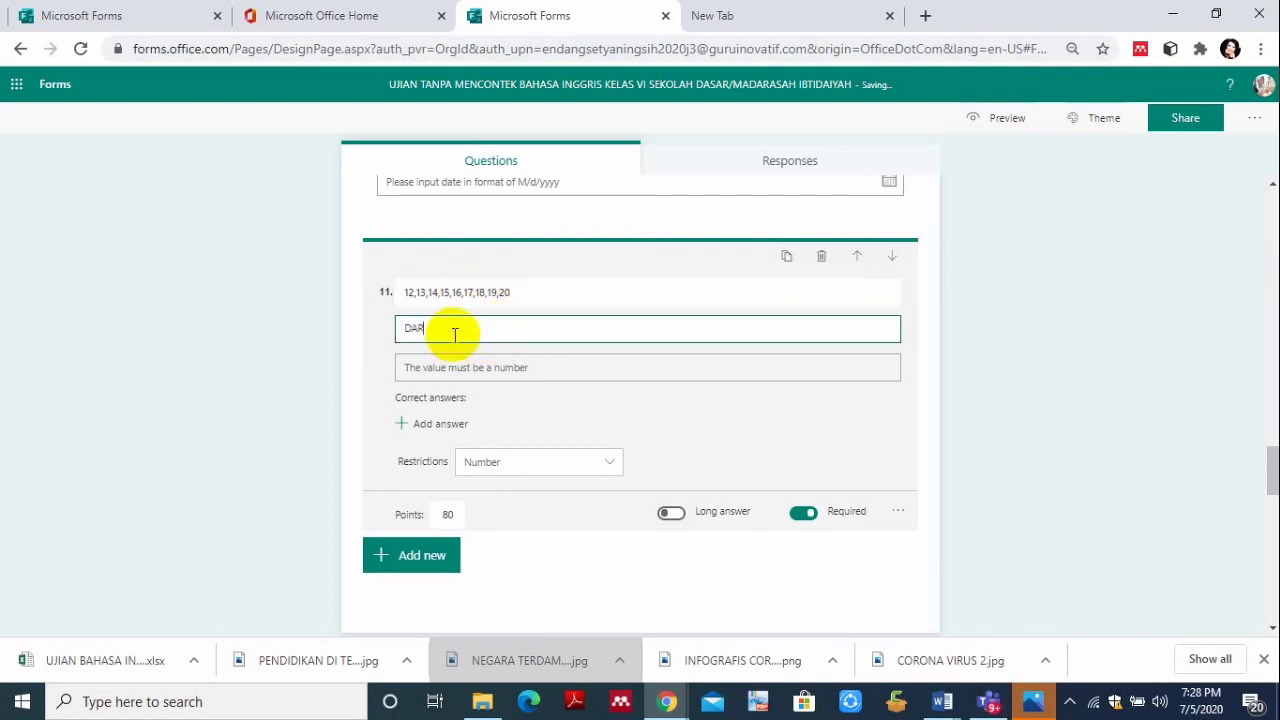
type("I DATA DI ATAS TENTUKAN")
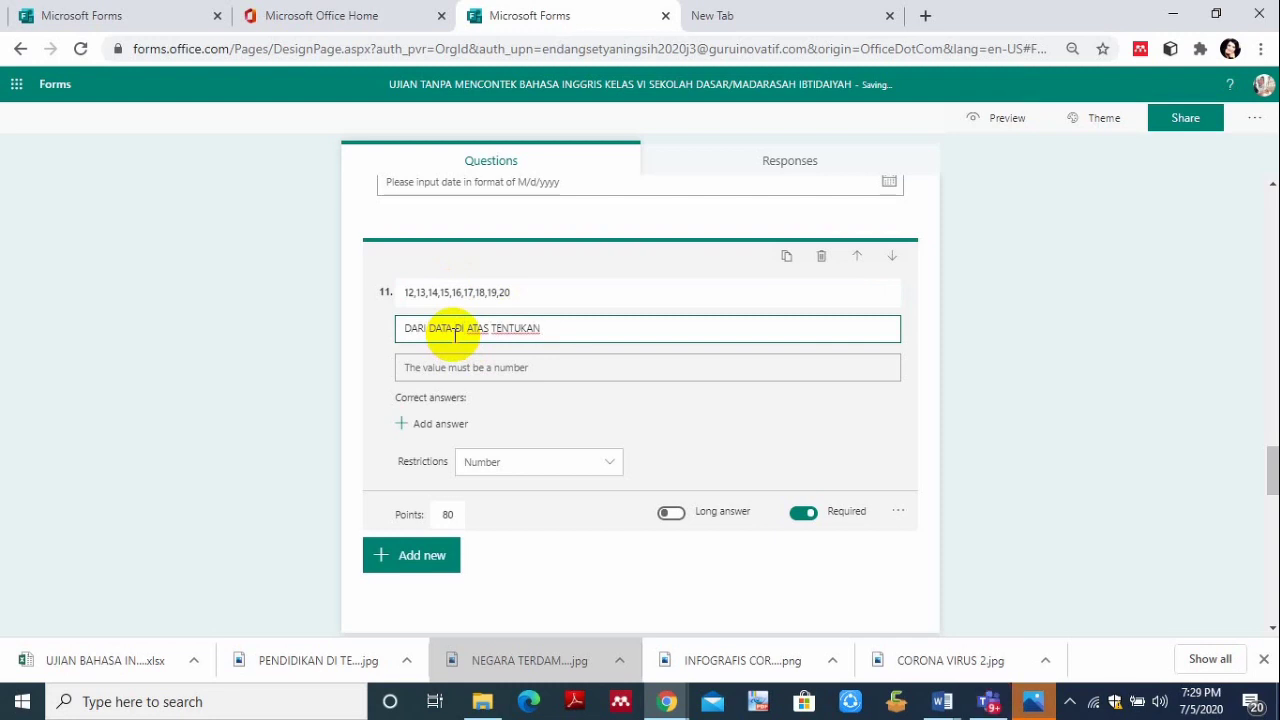
type(" DATA ")
type("PAL")
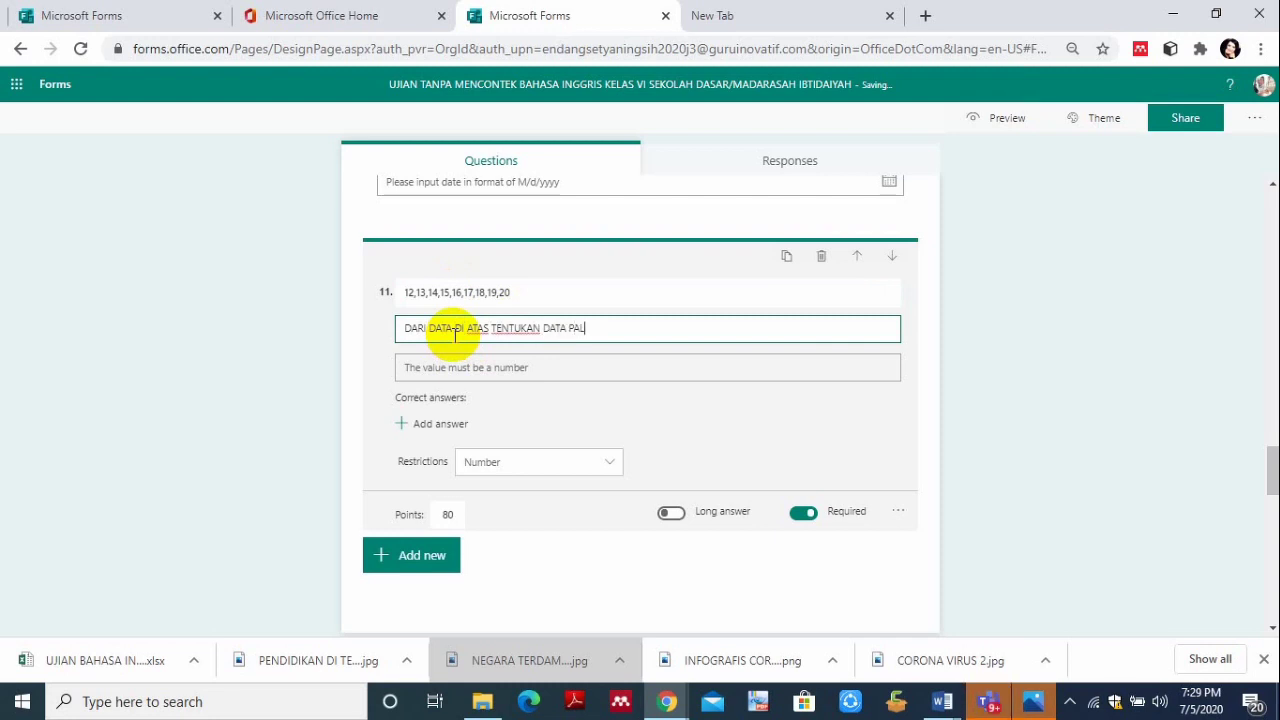
type("ING RENDAH")
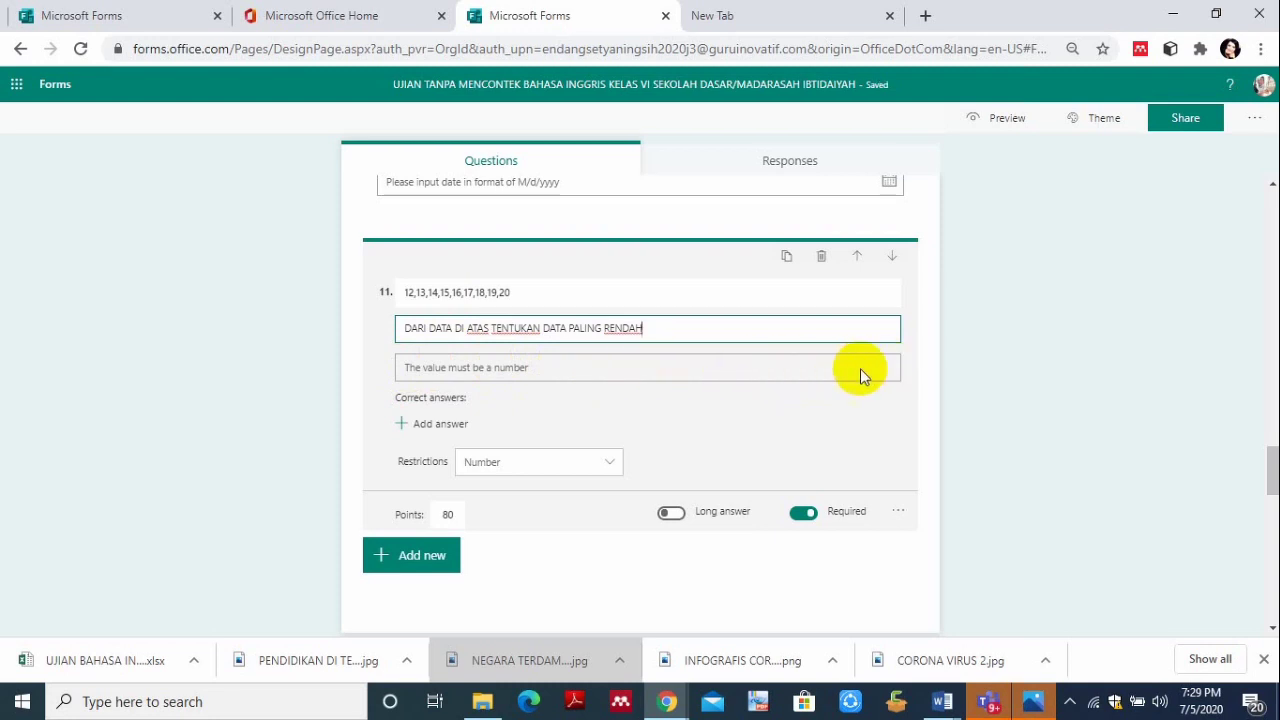
left_click(414, 426)
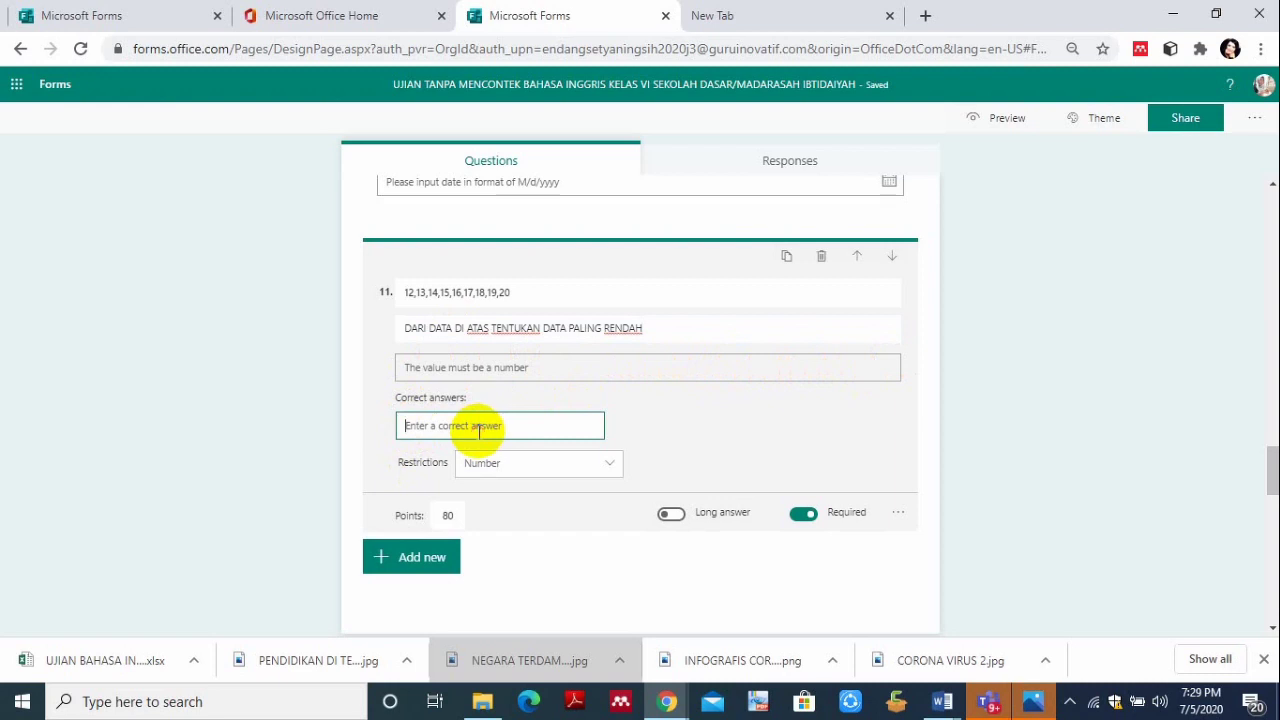
type("12")
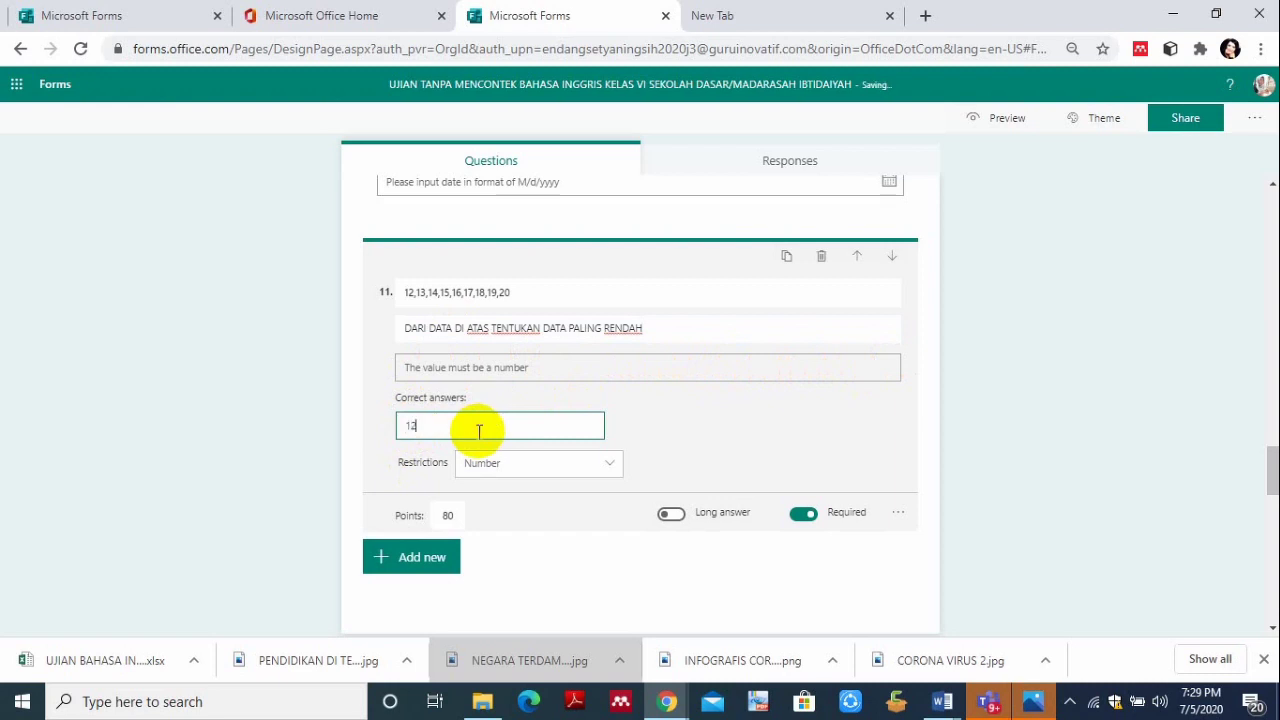
Restrict the answer to question 11 to numbers greater than 11.
left_click(610, 470)
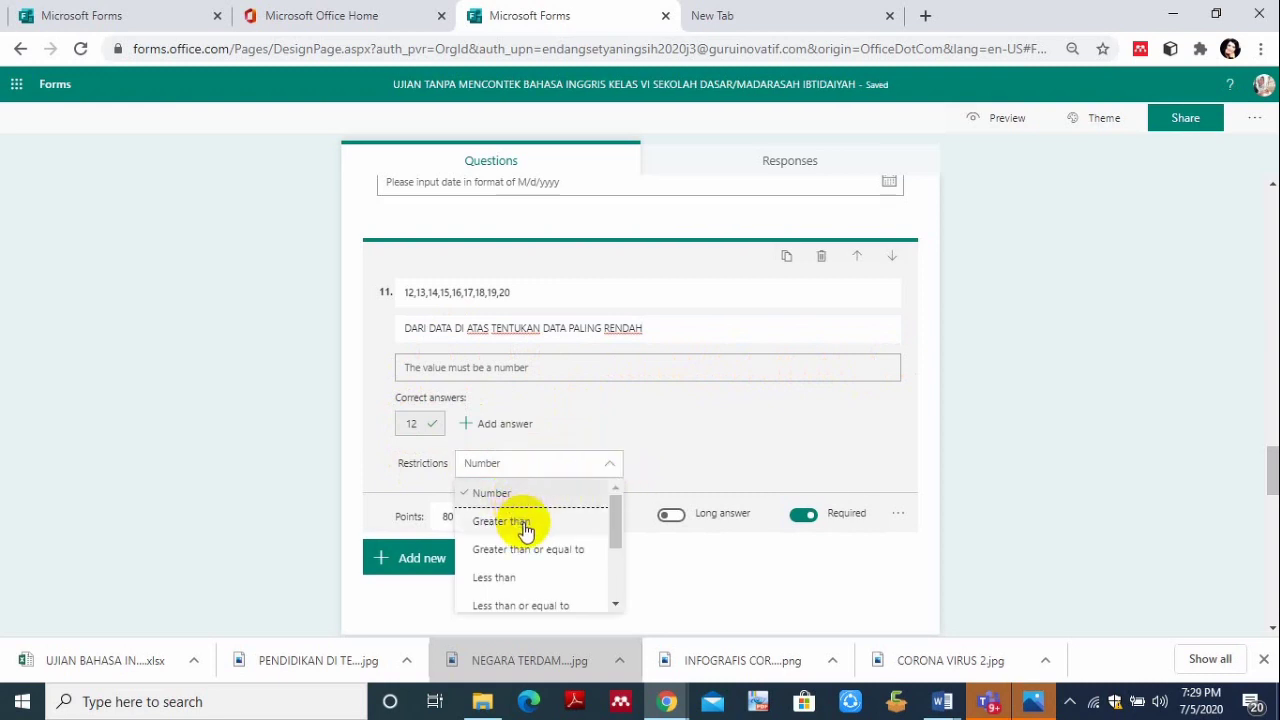
left_click(414, 291)
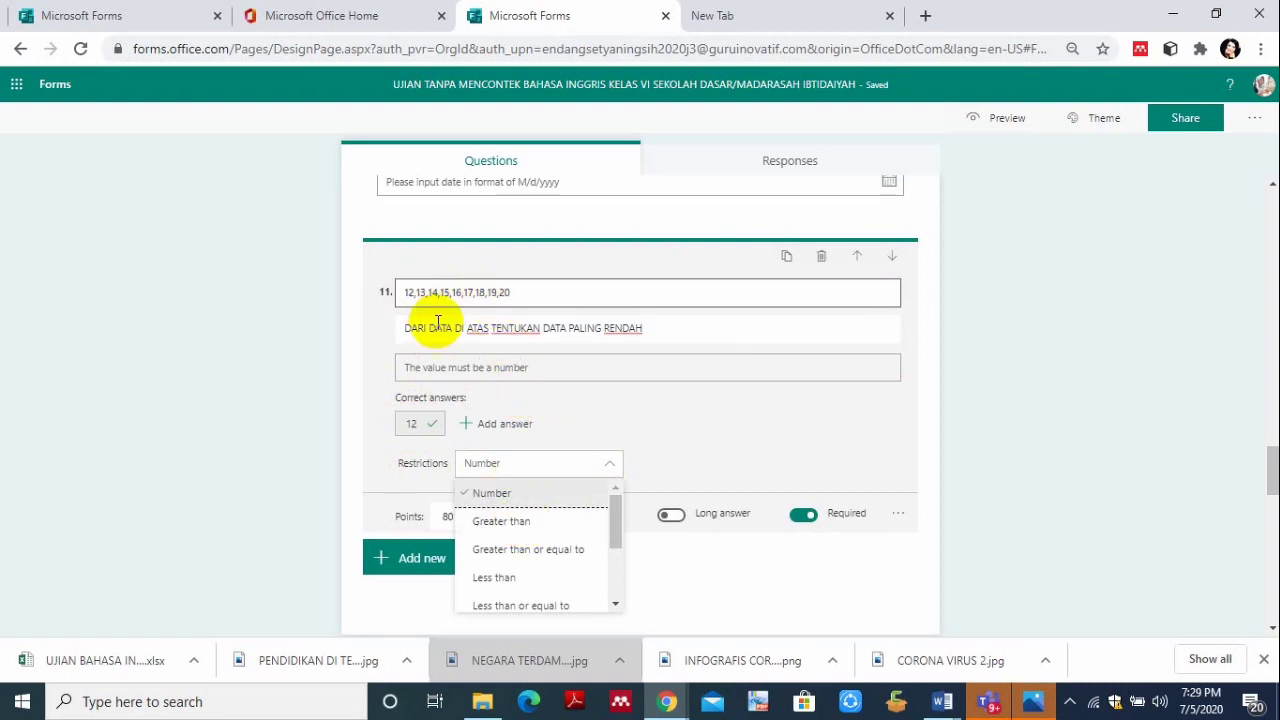
left_click(517, 522)
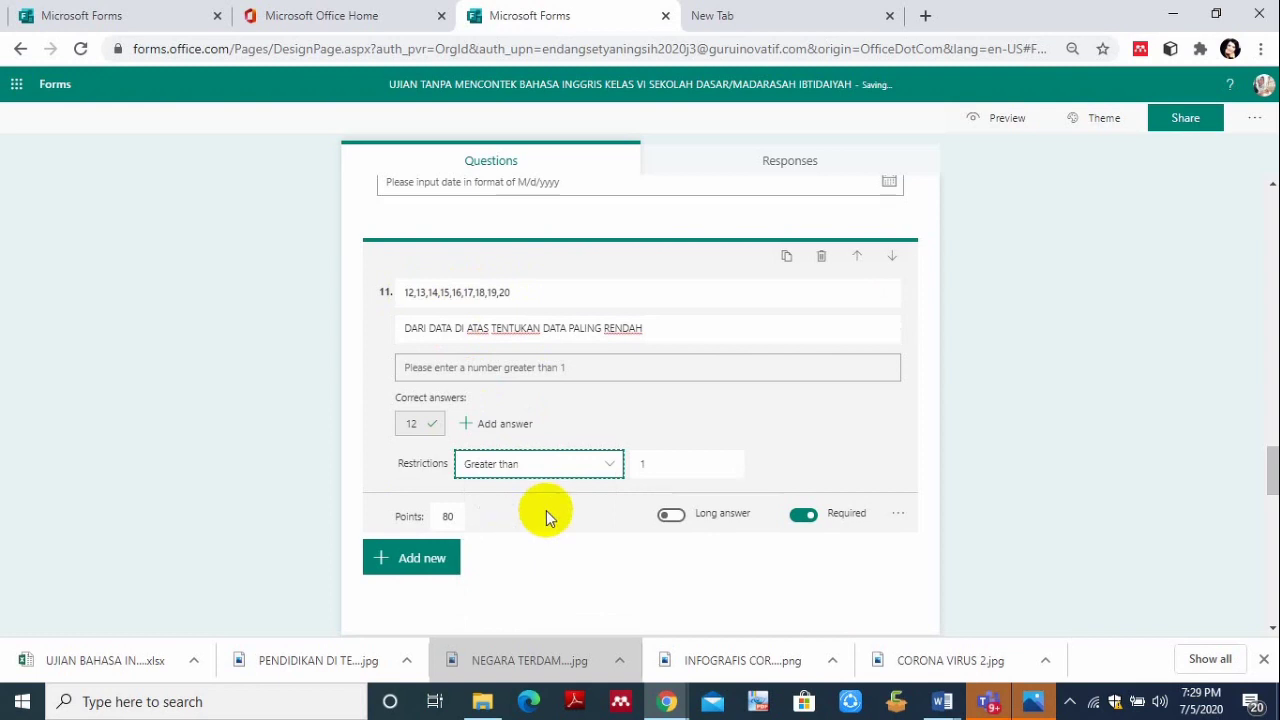
left_click(645, 466)
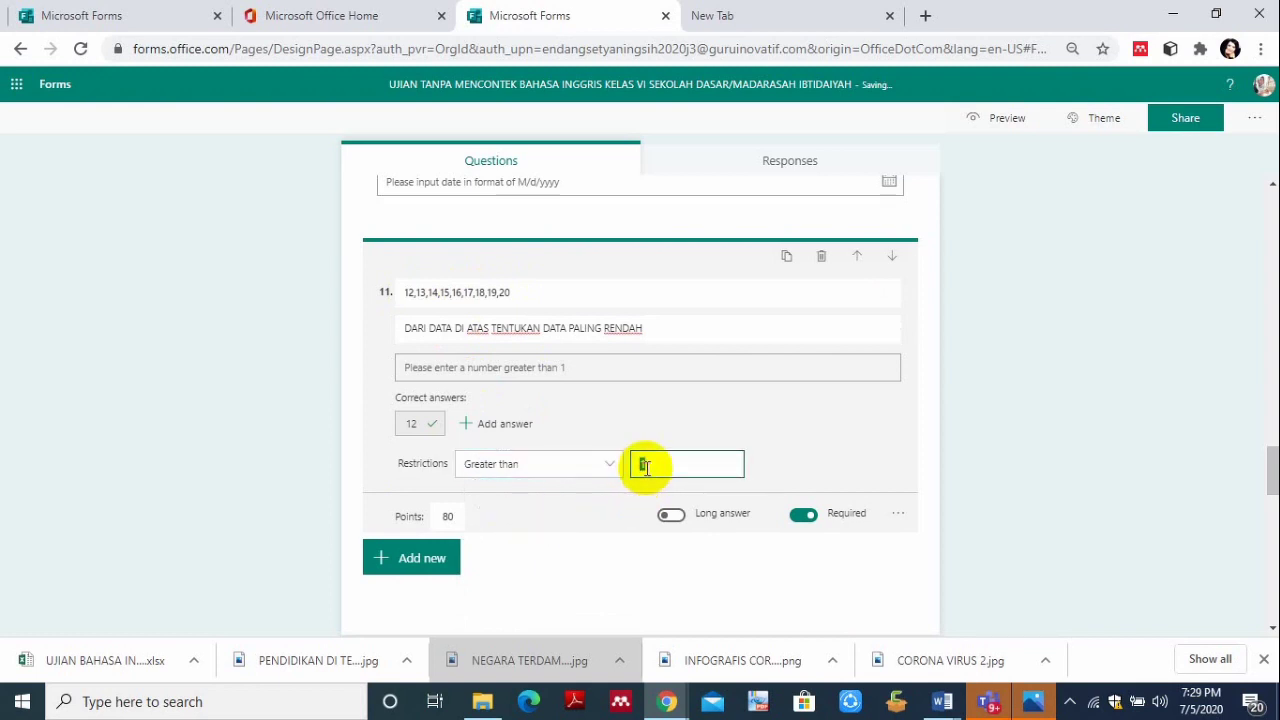
type("11")
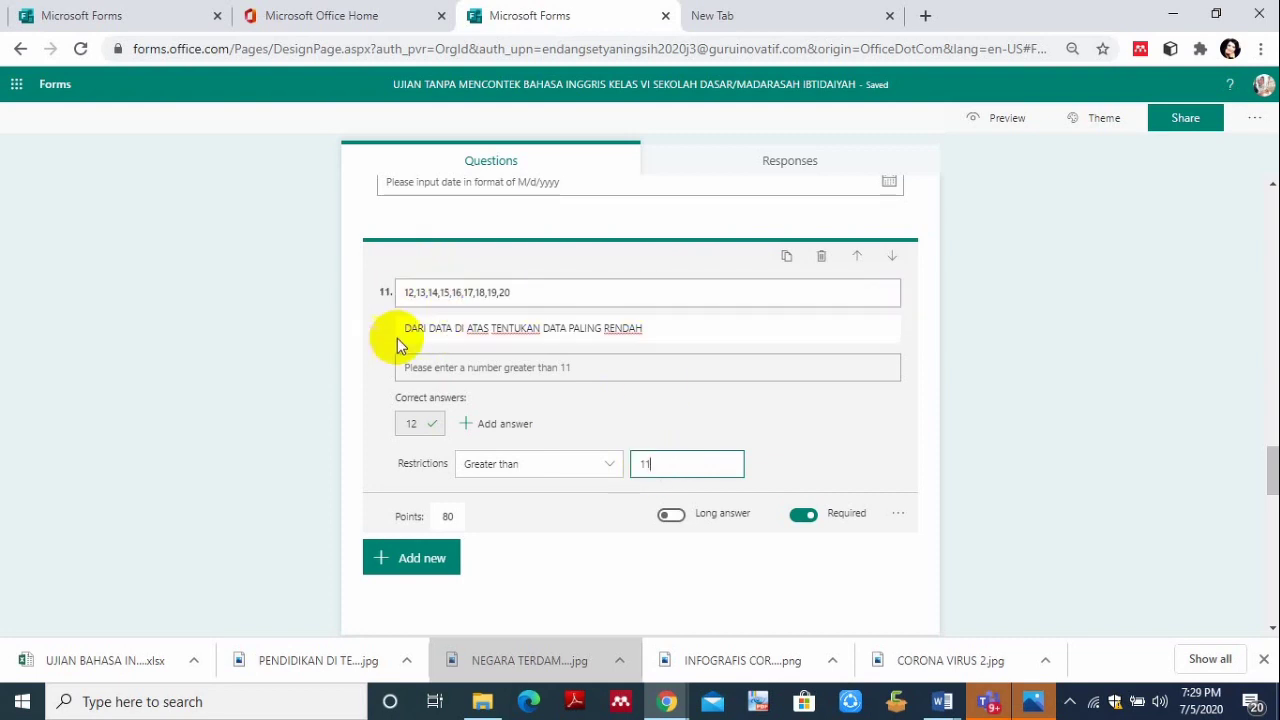
Change question 11's answer restriction to Greater than or equal to 12.
left_click(609, 465)
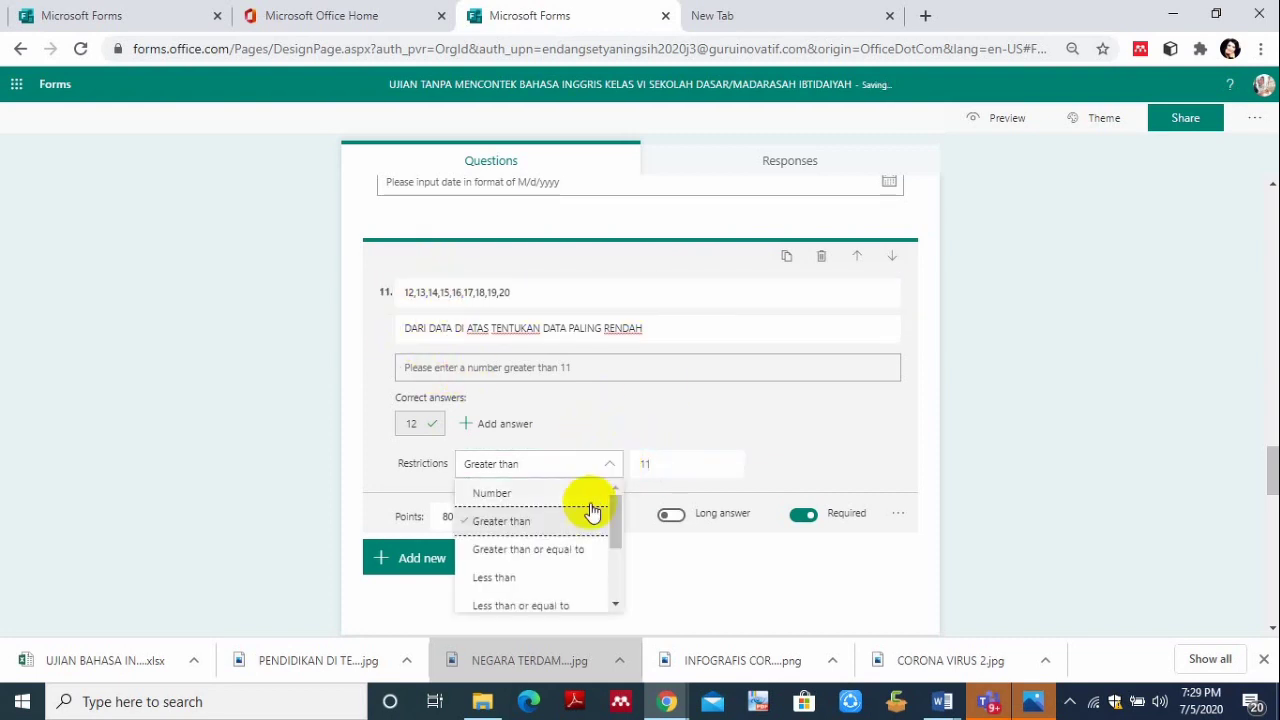
left_click(534, 558)
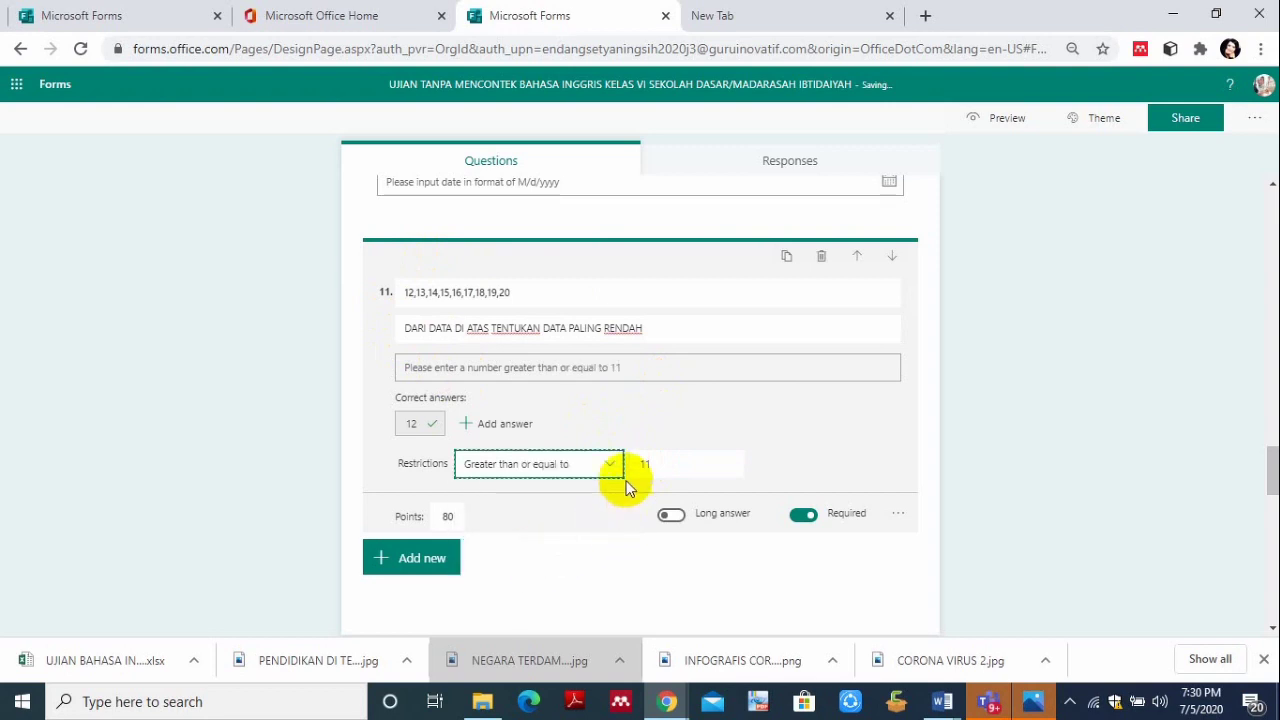
double_click(667, 466)
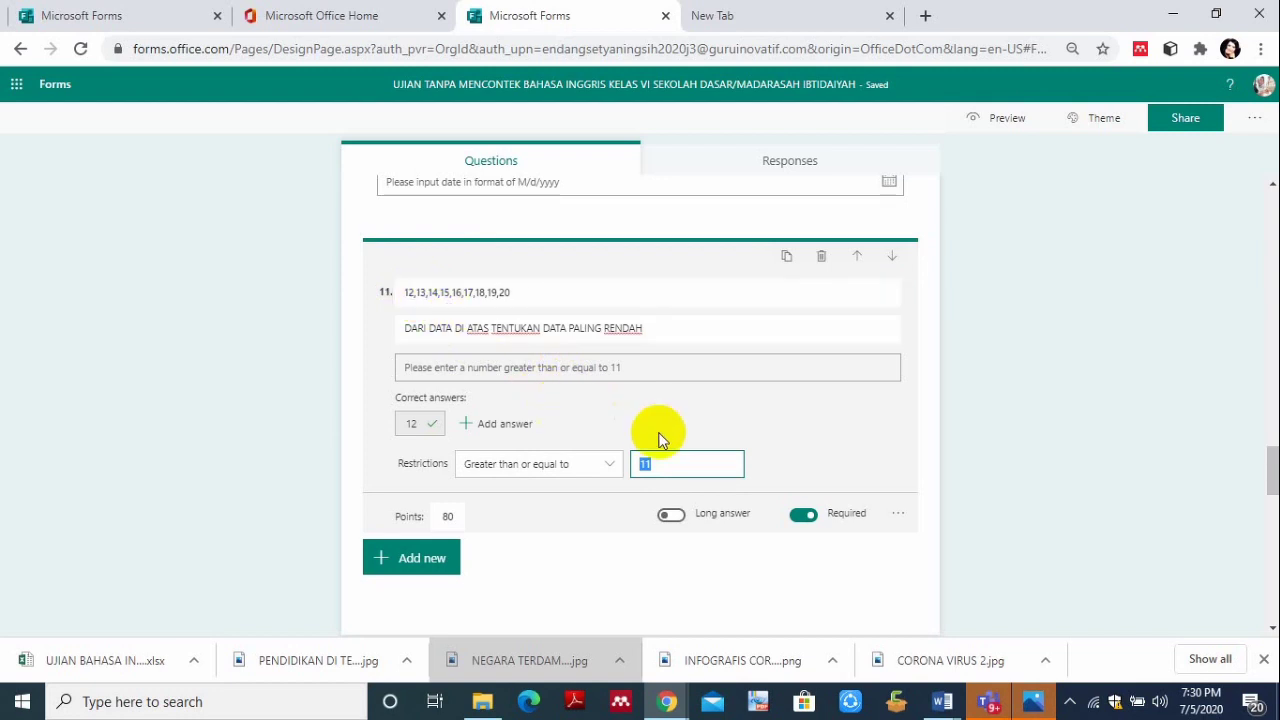
left_click(651, 464)
type("12")
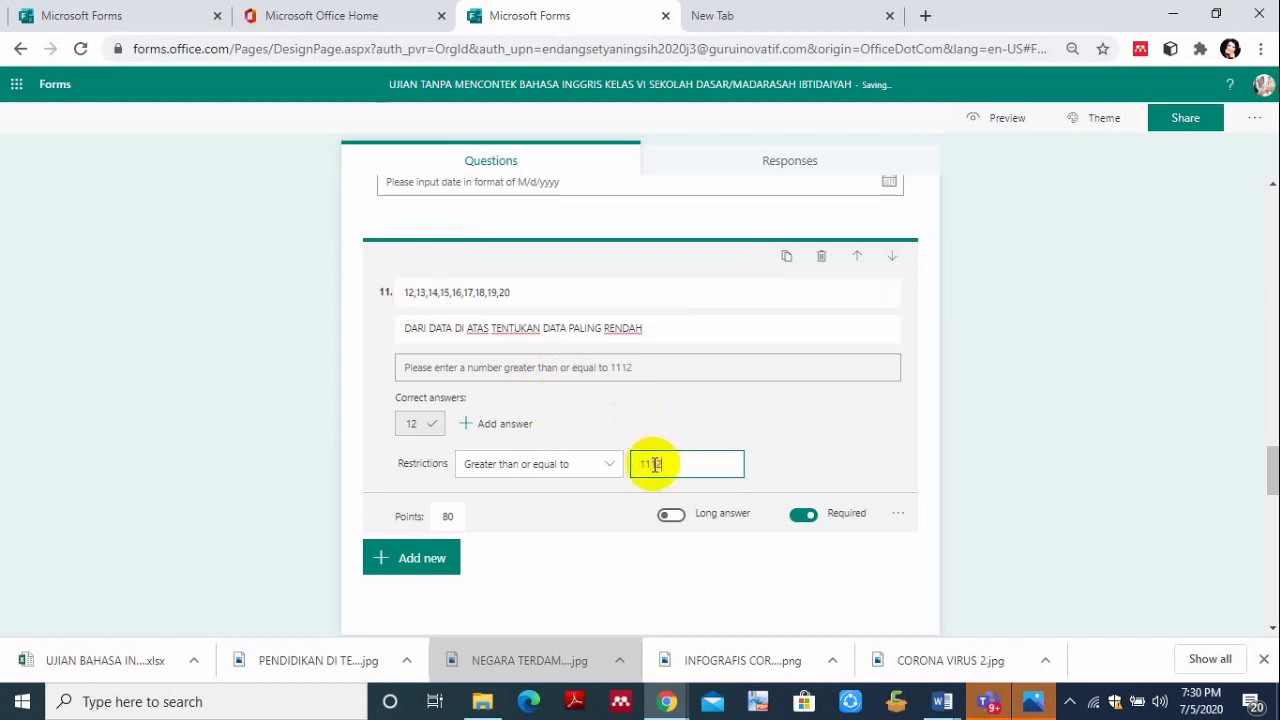
key("BackSpace")
key("BackSpace")
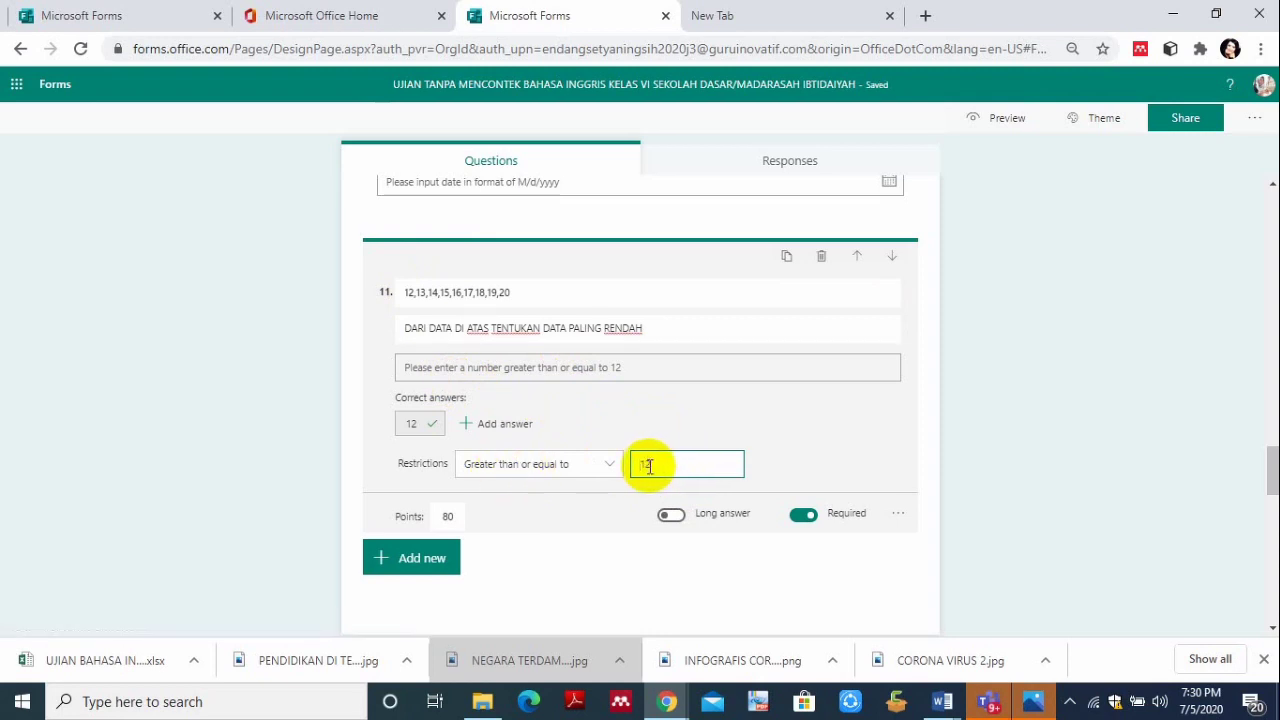
mouse_move(424, 426)
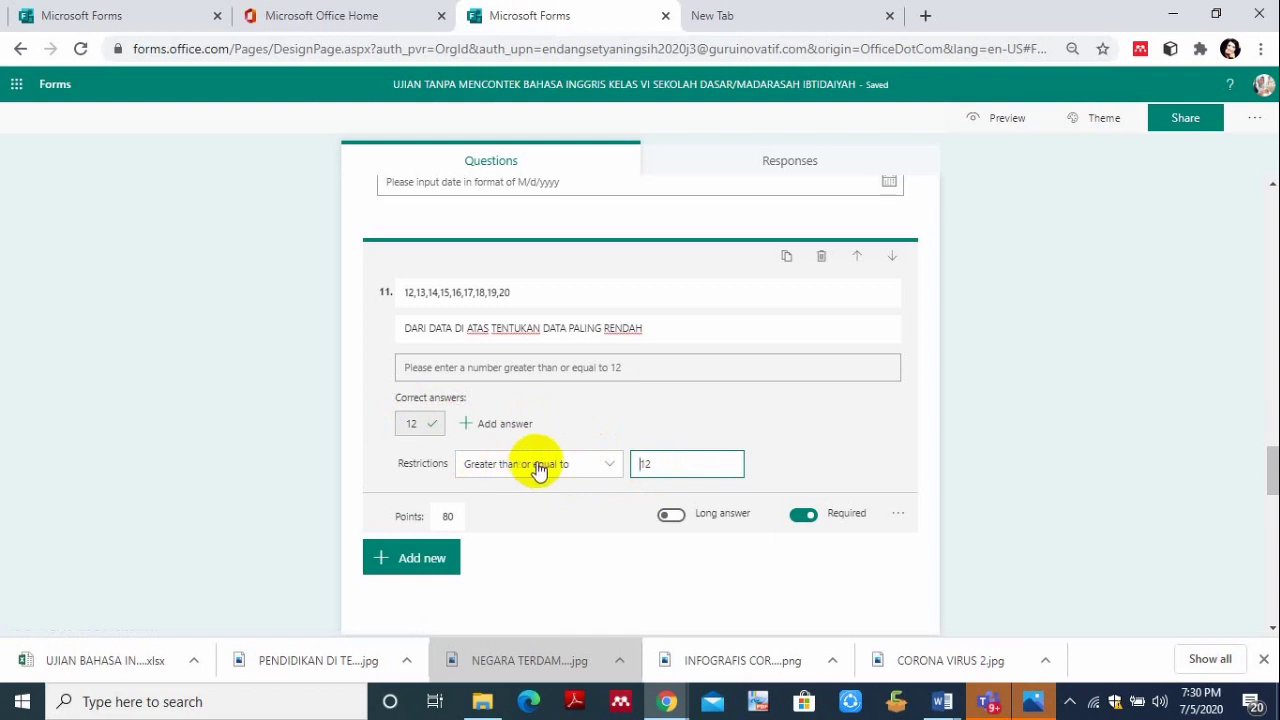
Change question 11's answer restriction to Less than 13.
left_click(609, 464)
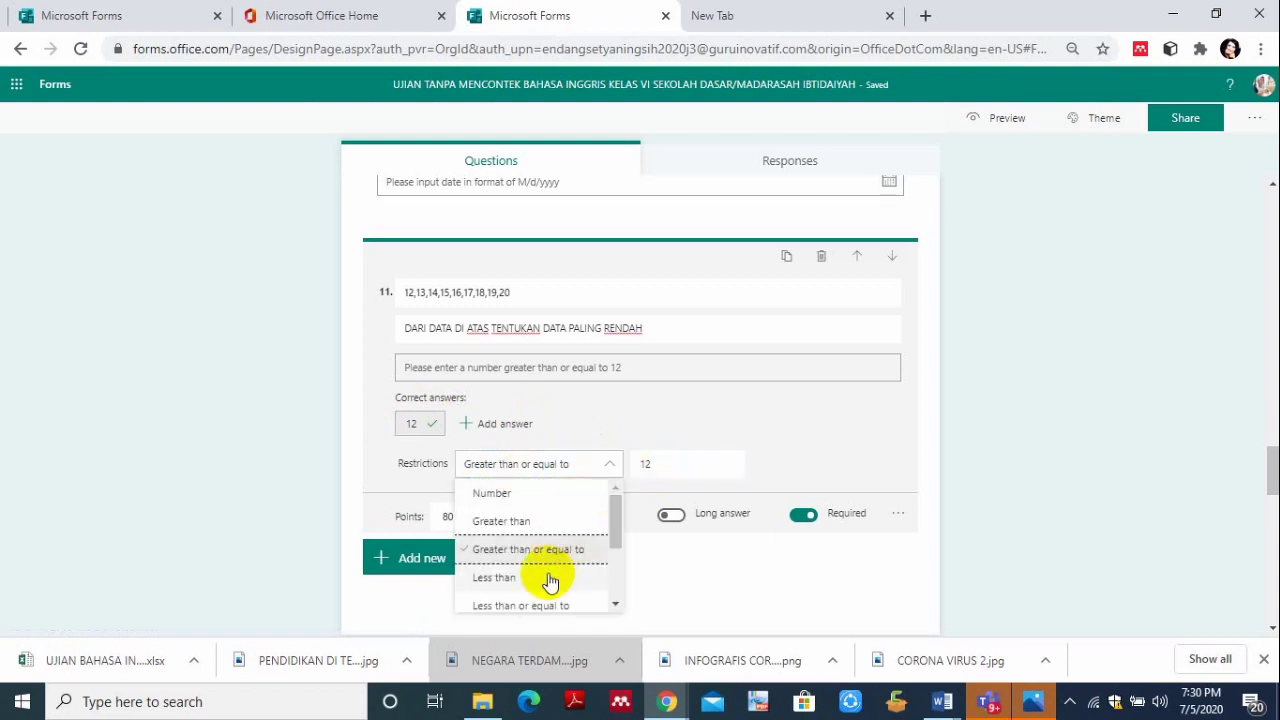
left_click(501, 578)
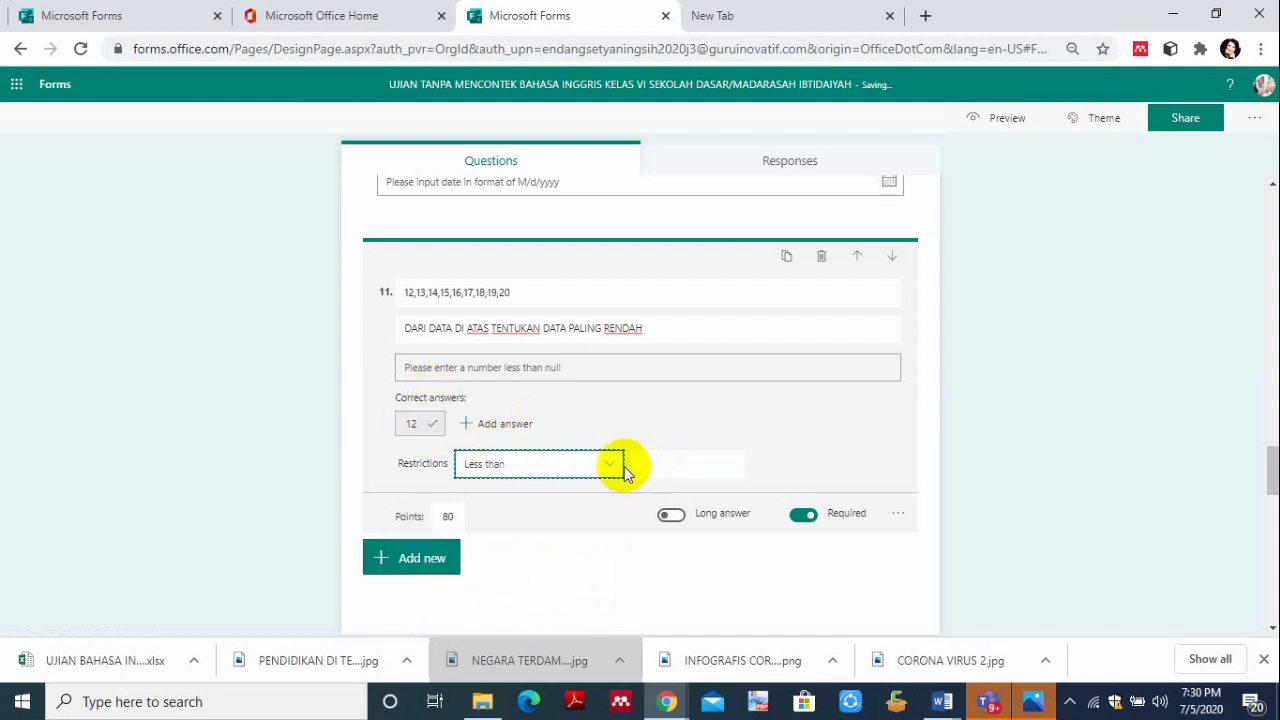
left_click(669, 463)
type("13")
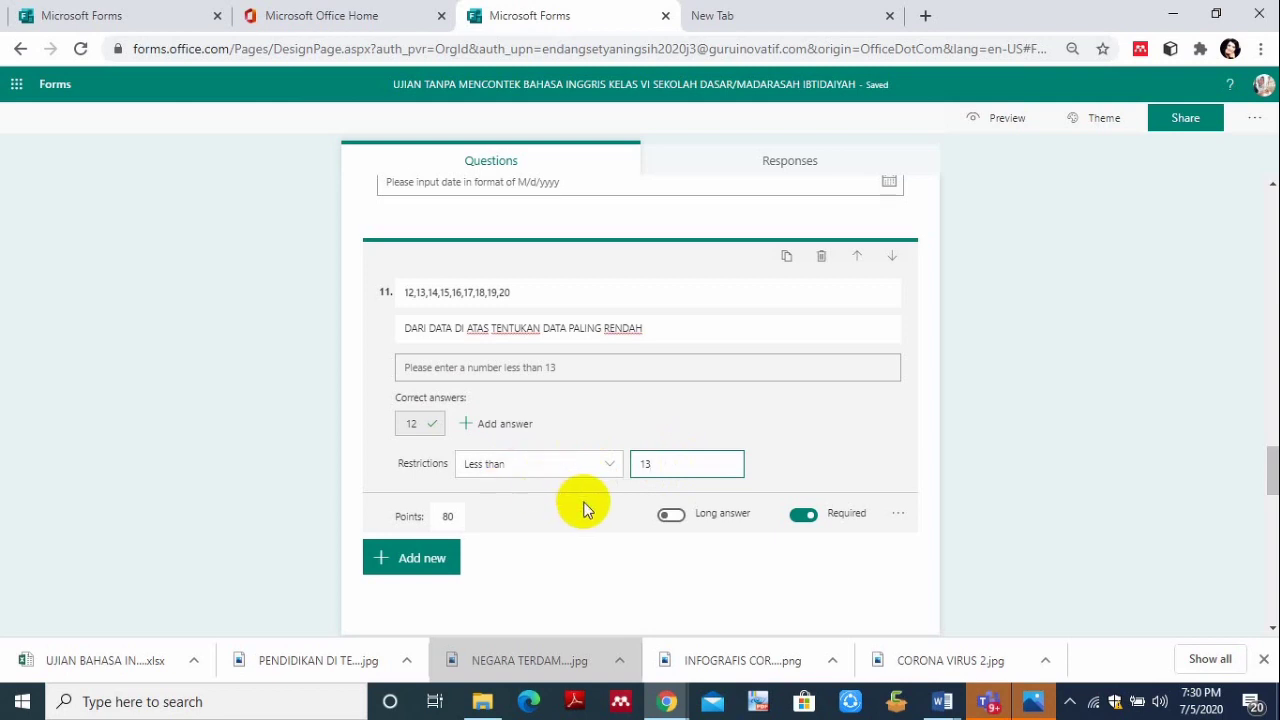
Change question 11's answer restriction to Less than or equal to 12.
left_click(612, 470)
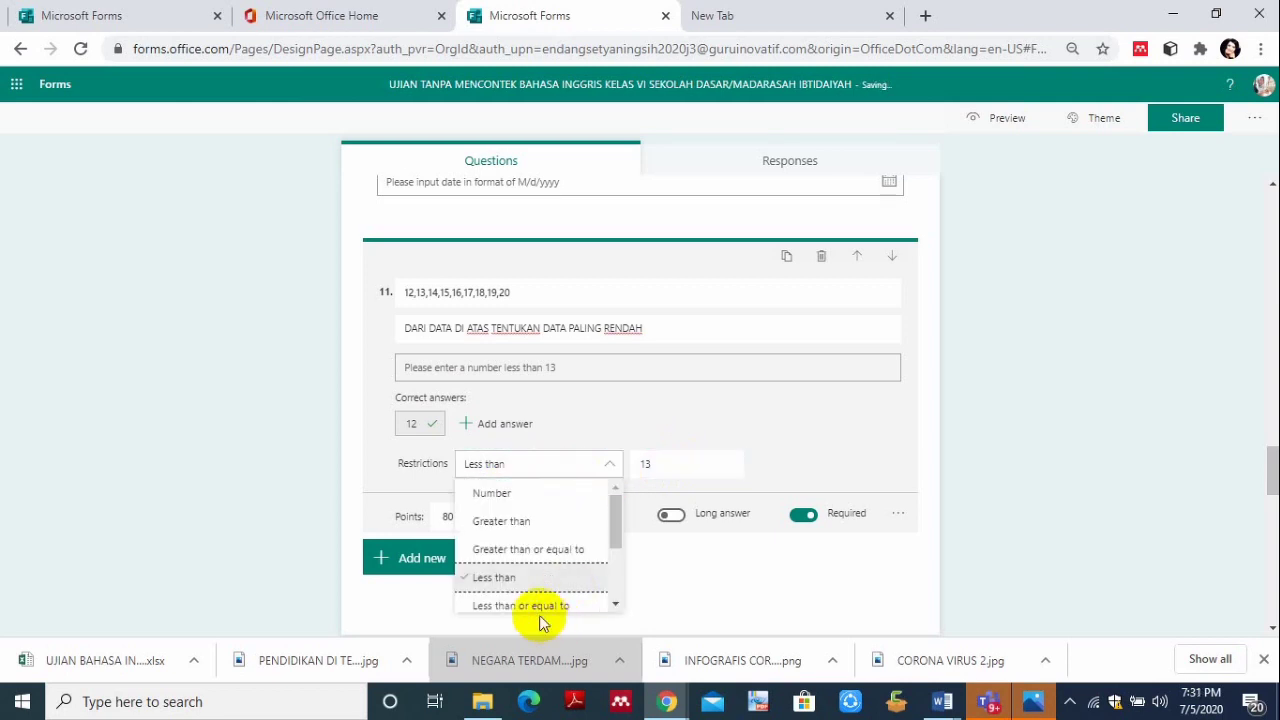
left_click(540, 606)
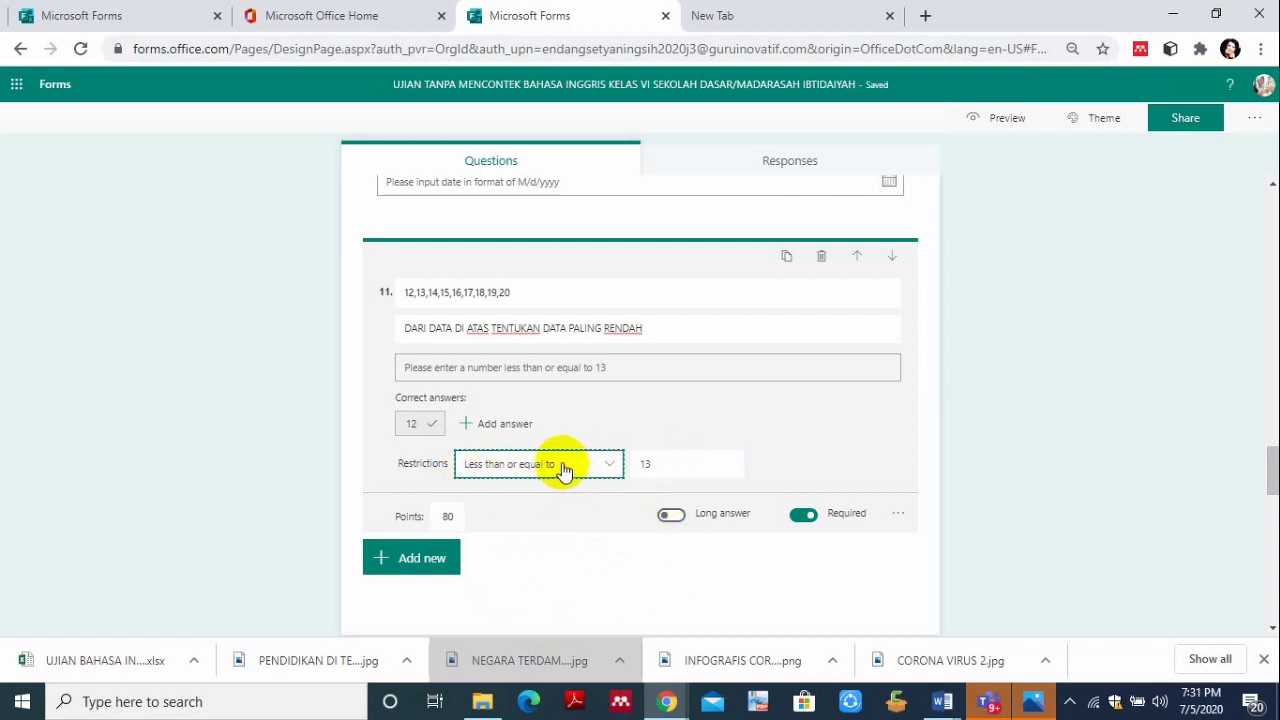
double_click(652, 463)
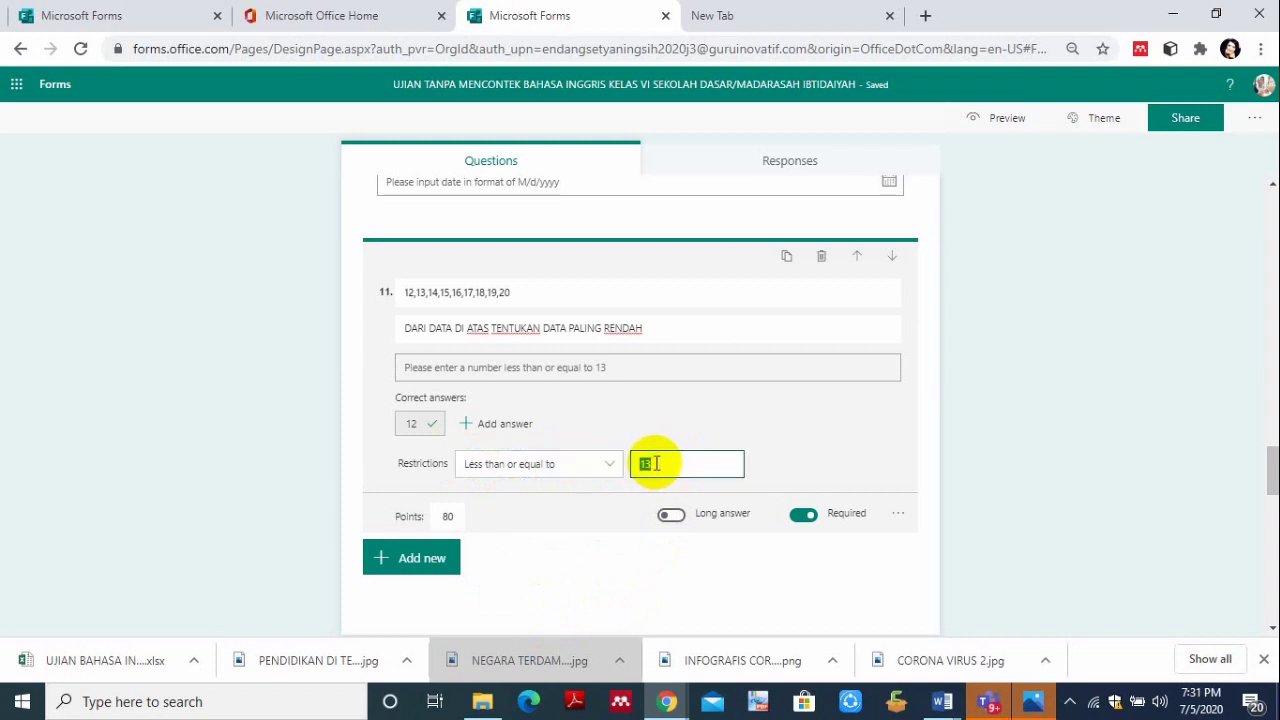
type("12")
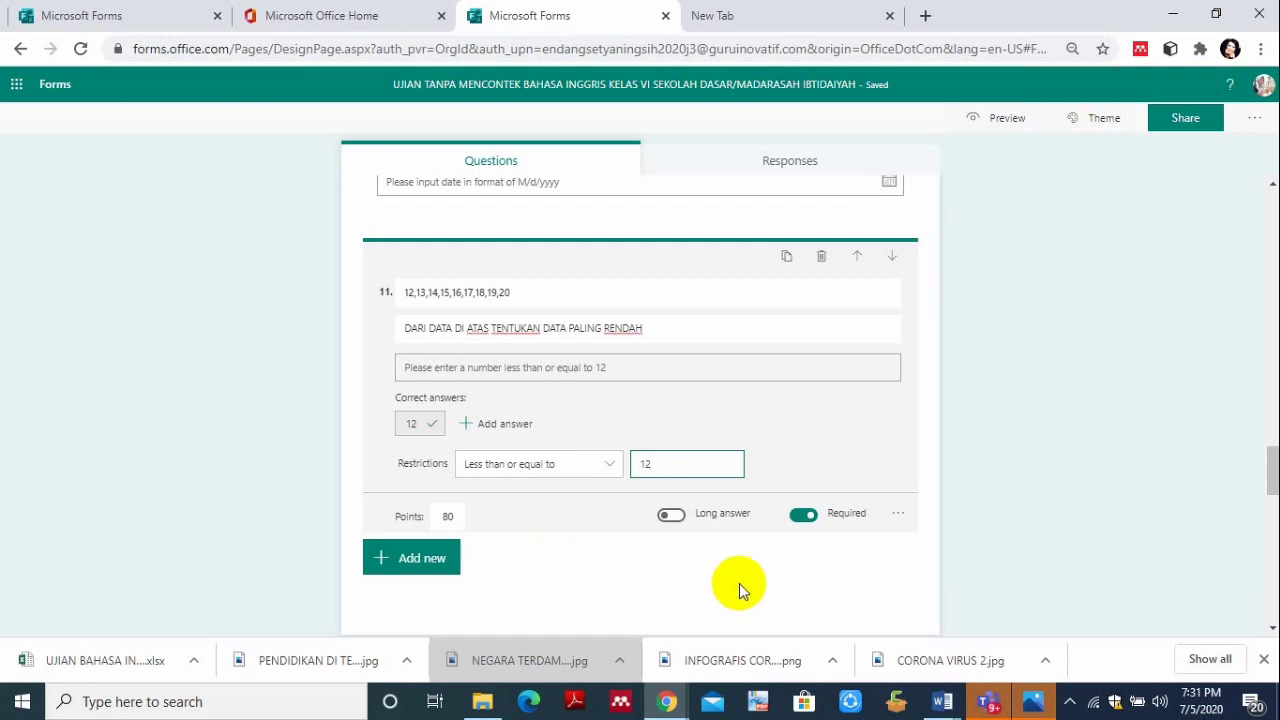
Add a new choice question at the end of the form, after question 16, and extend it to four options.
left_click_drag(1270, 488, 1270, 355)
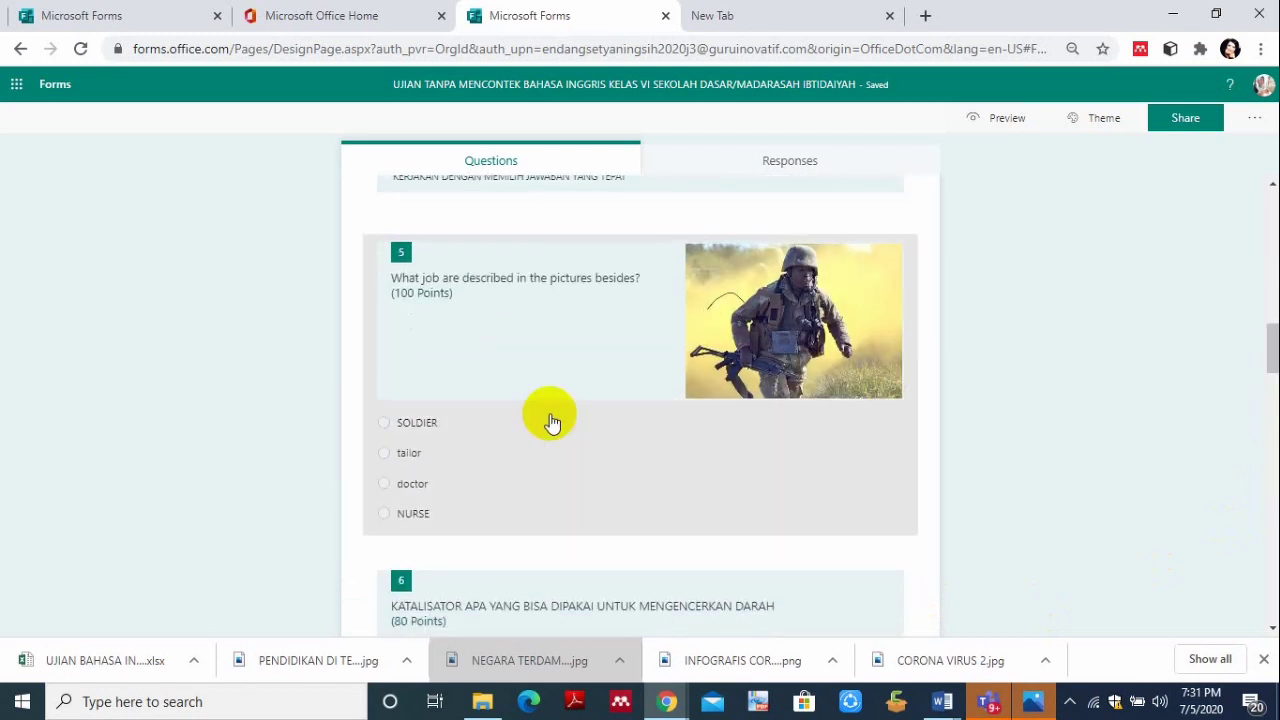
left_click(458, 485)
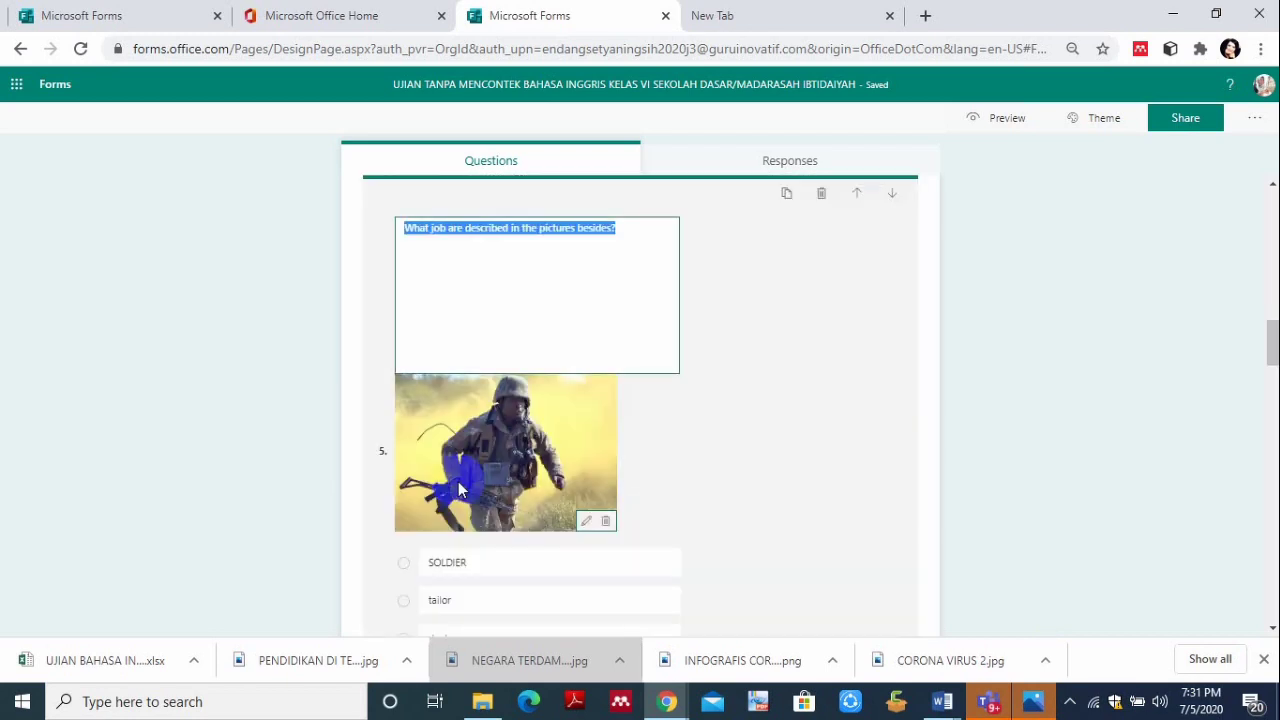
left_click_drag(1269, 357, 1271, 551)
left_click_drag(1271, 592, 1268, 600)
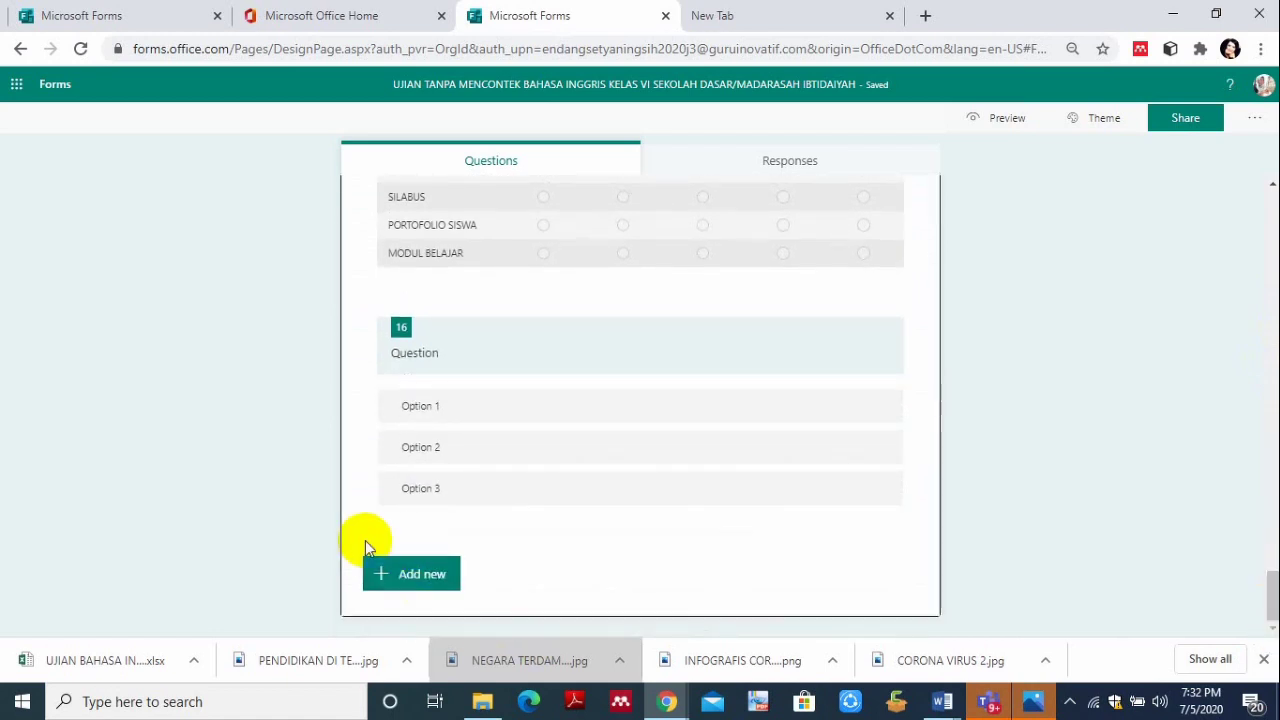
left_click(376, 578)
left_click(445, 590)
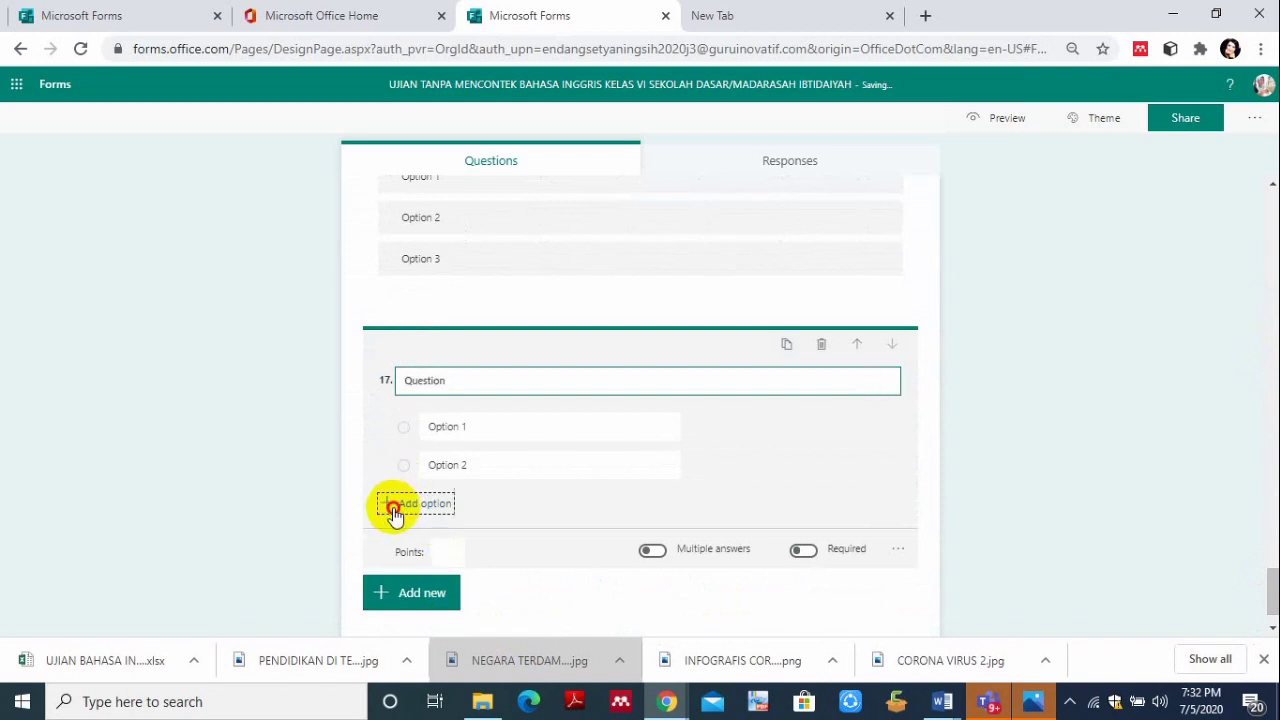
left_click(396, 505)
left_click(405, 541)
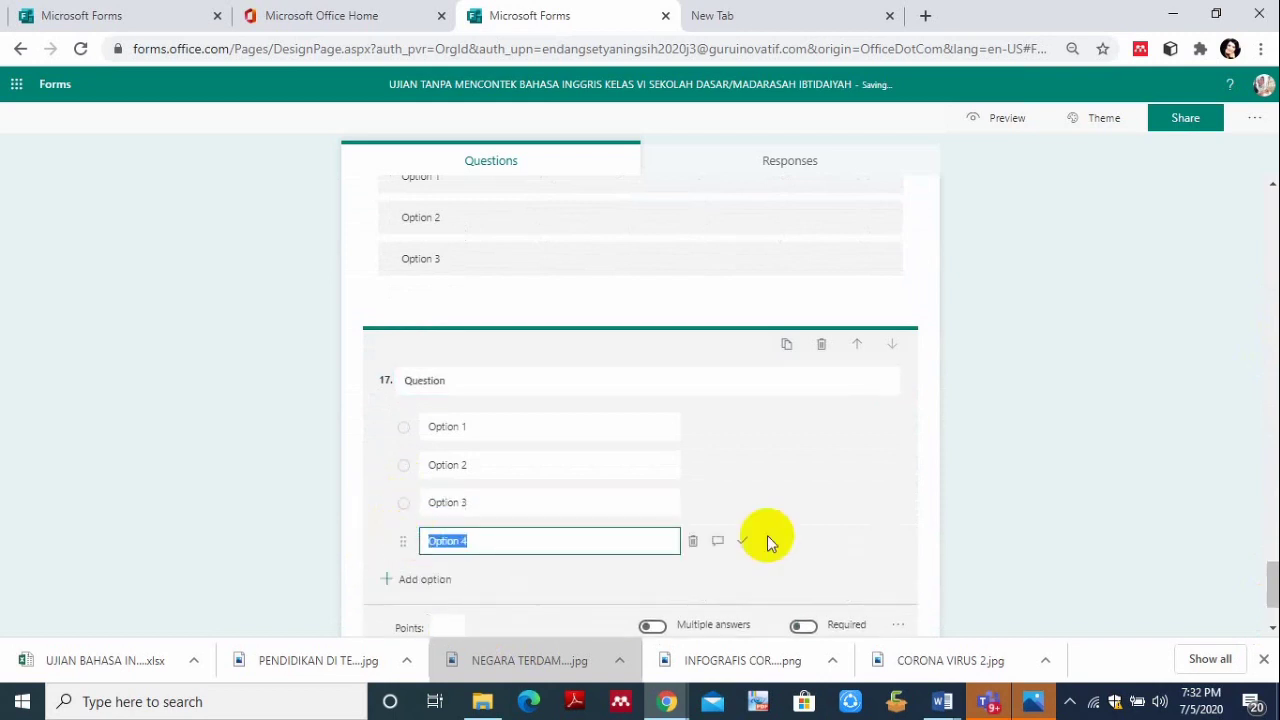
left_click(830, 508)
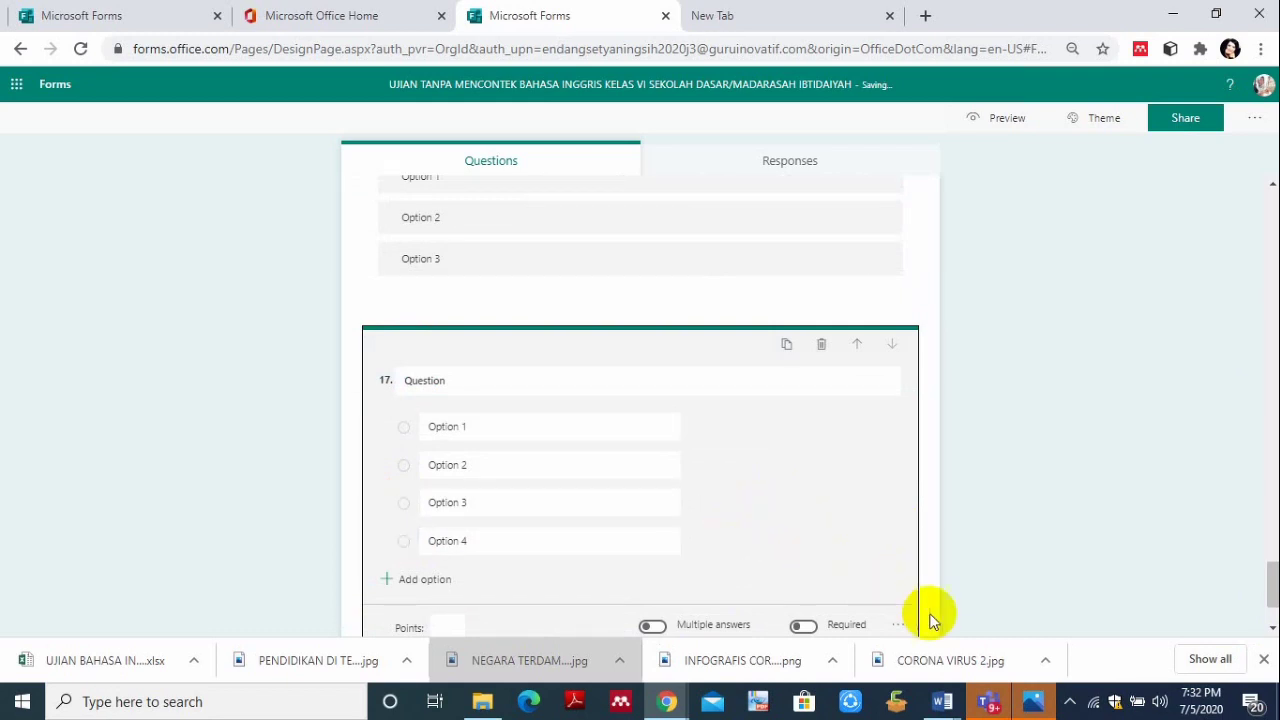
Turn on shuffled options for question 17 and display its choices as a drop-down.
left_click(898, 625)
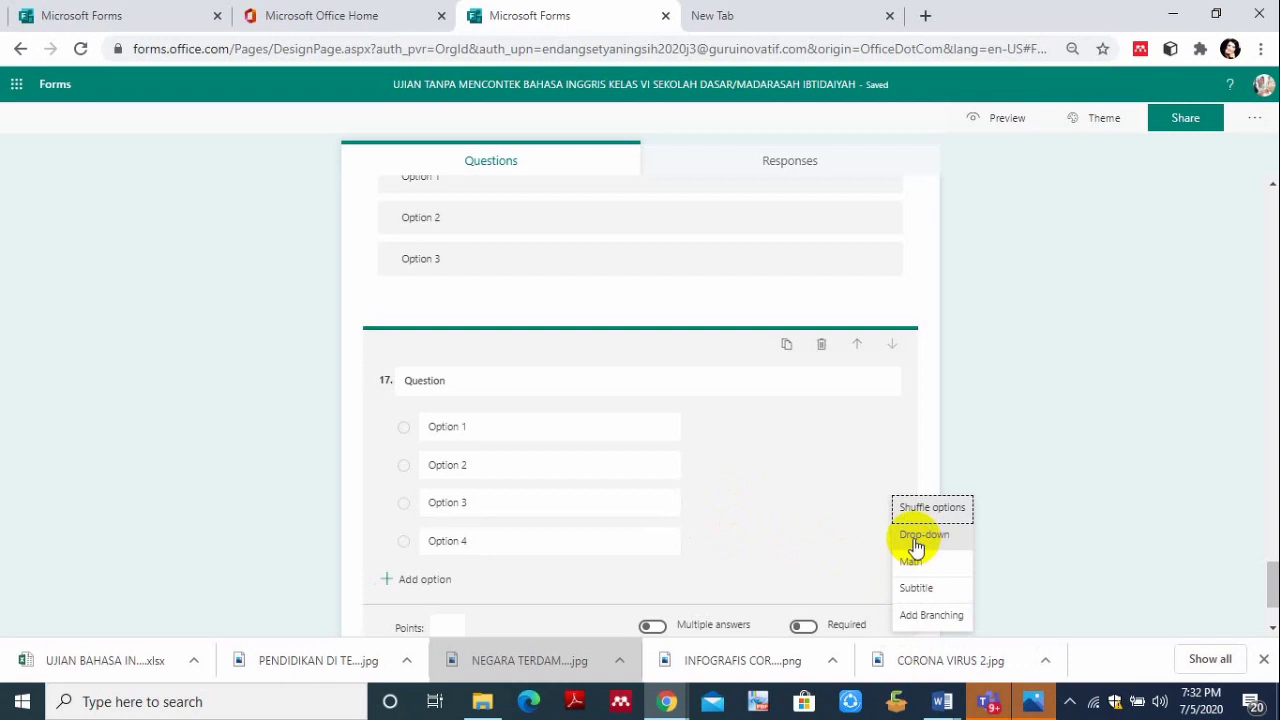
left_click(908, 508)
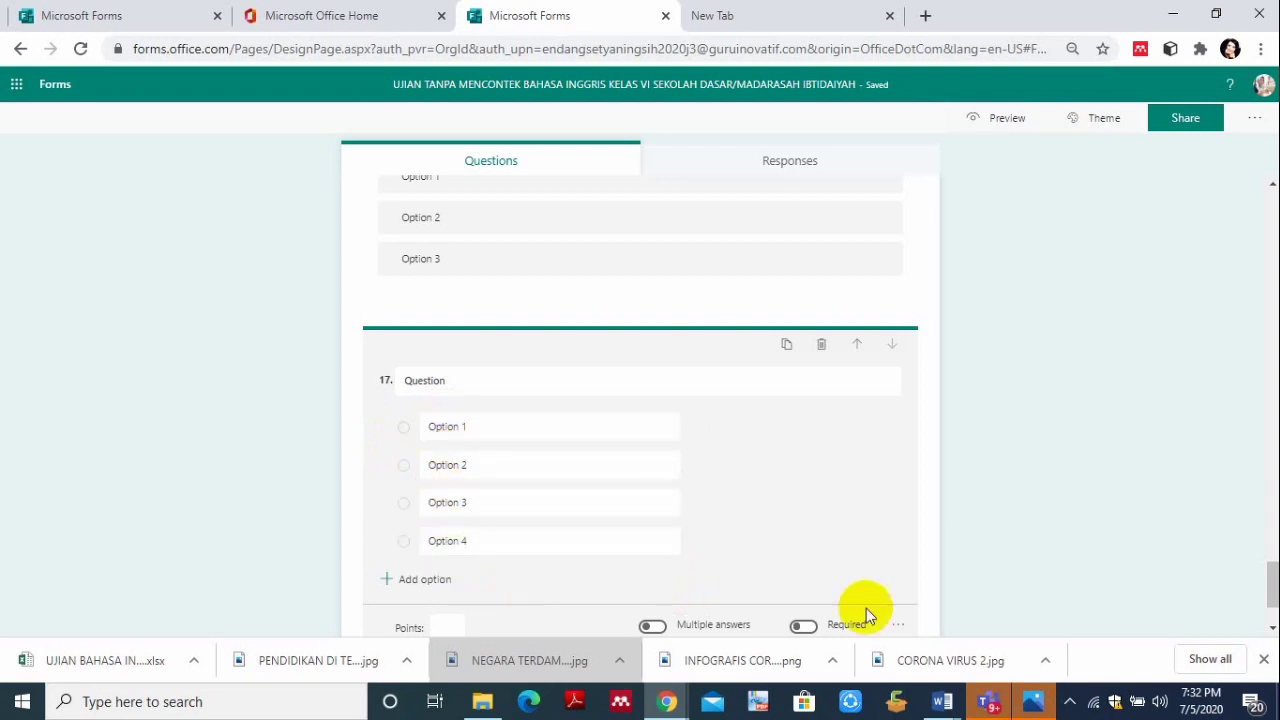
left_click(897, 626)
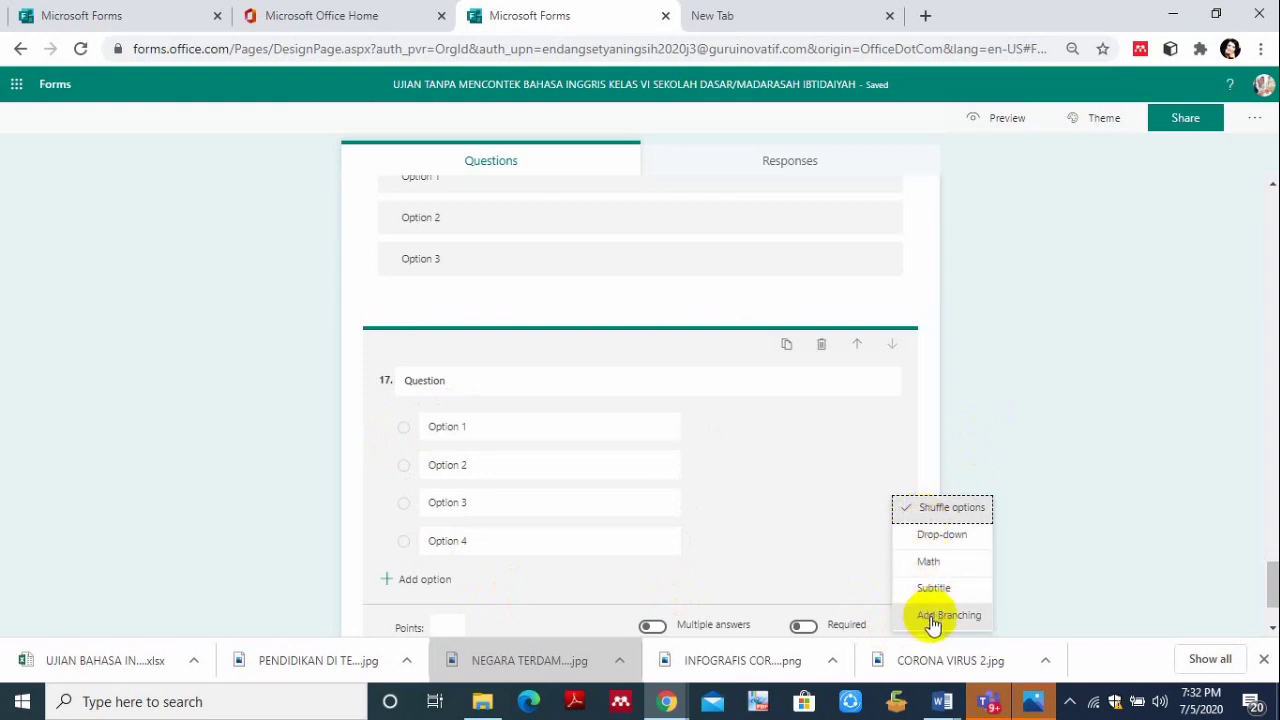
left_click(930, 537)
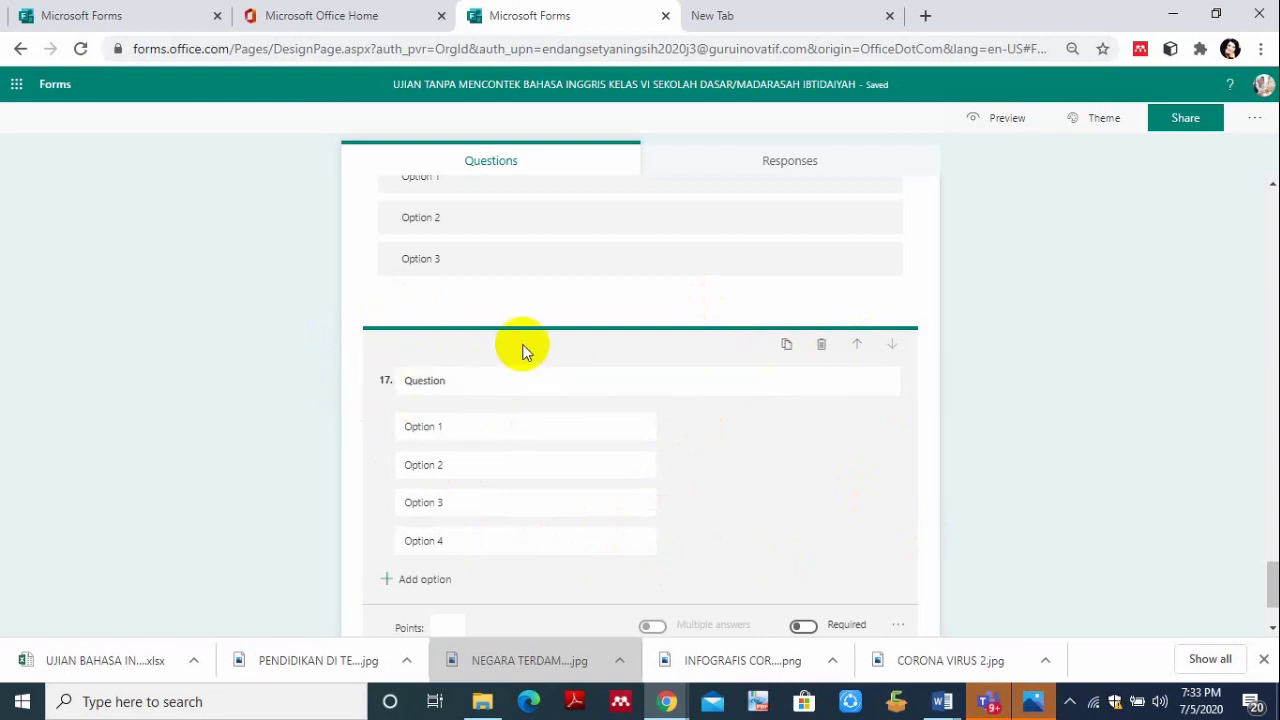
Duplicate the four-option drop-down question repeatedly until the form reaches question 32.
left_click(788, 346)
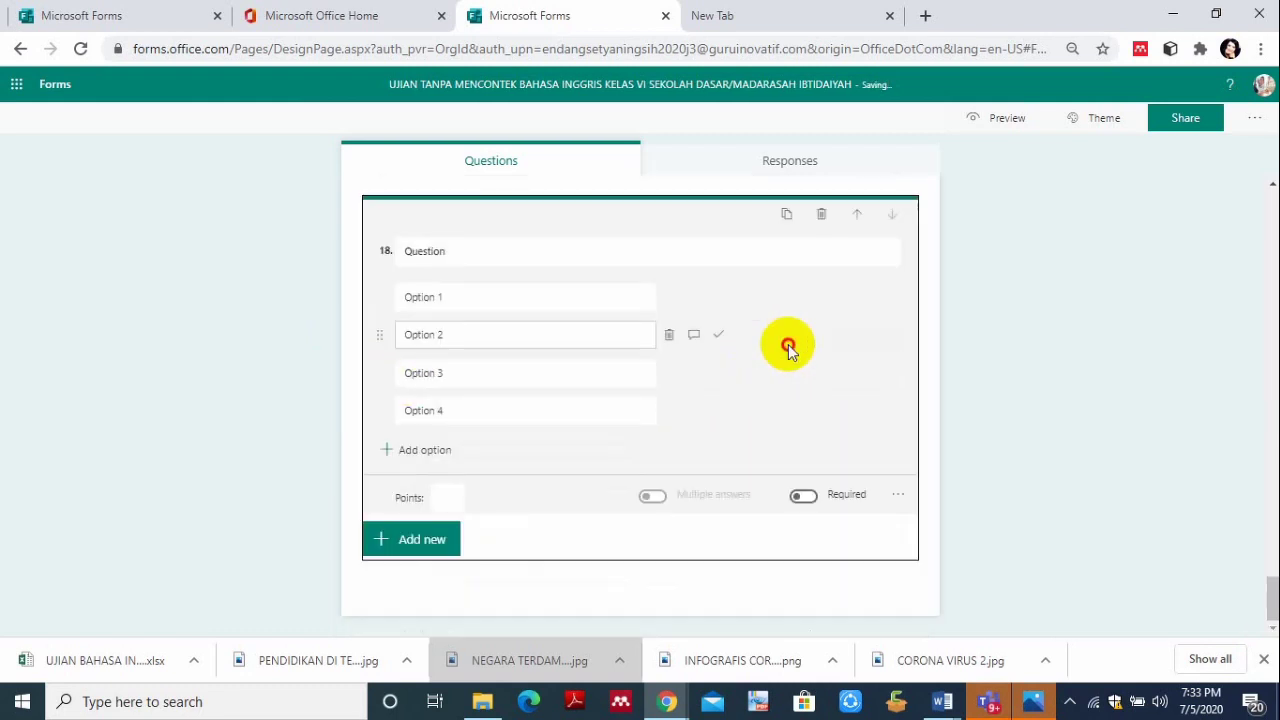
left_click(789, 219)
left_click(789, 219)
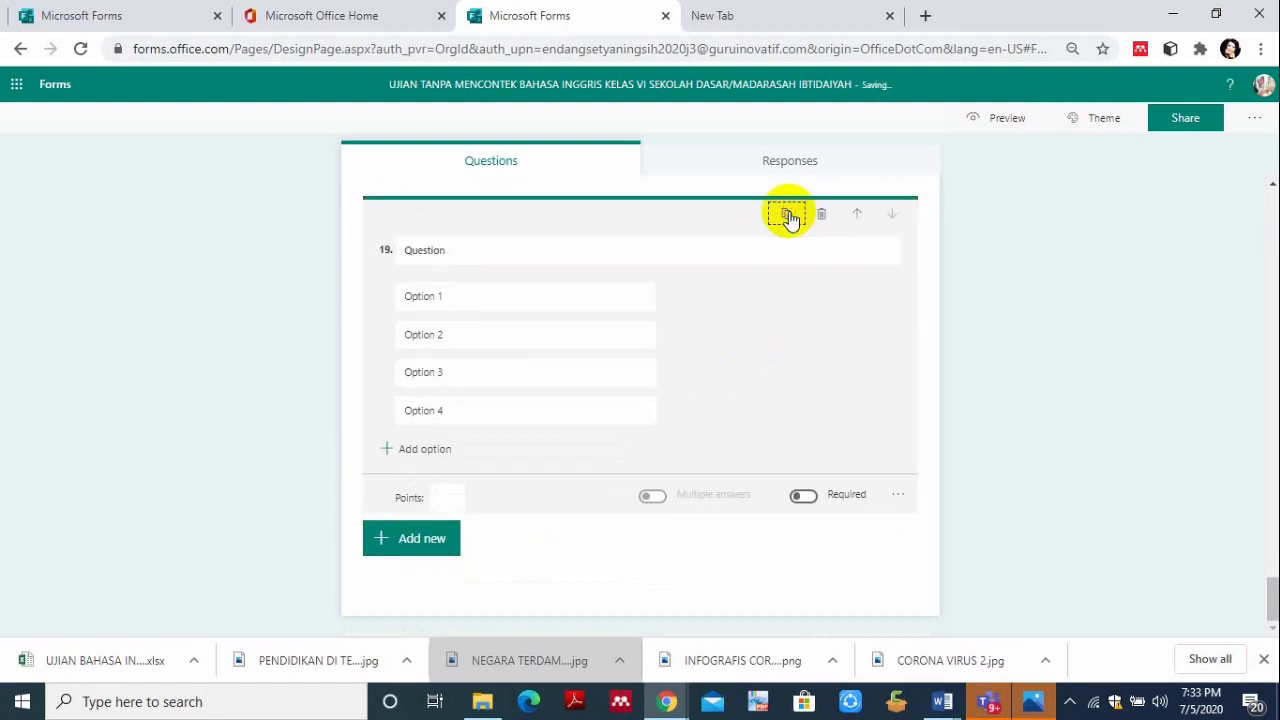
left_click(789, 219)
left_click(789, 219)
left_click(789, 219)
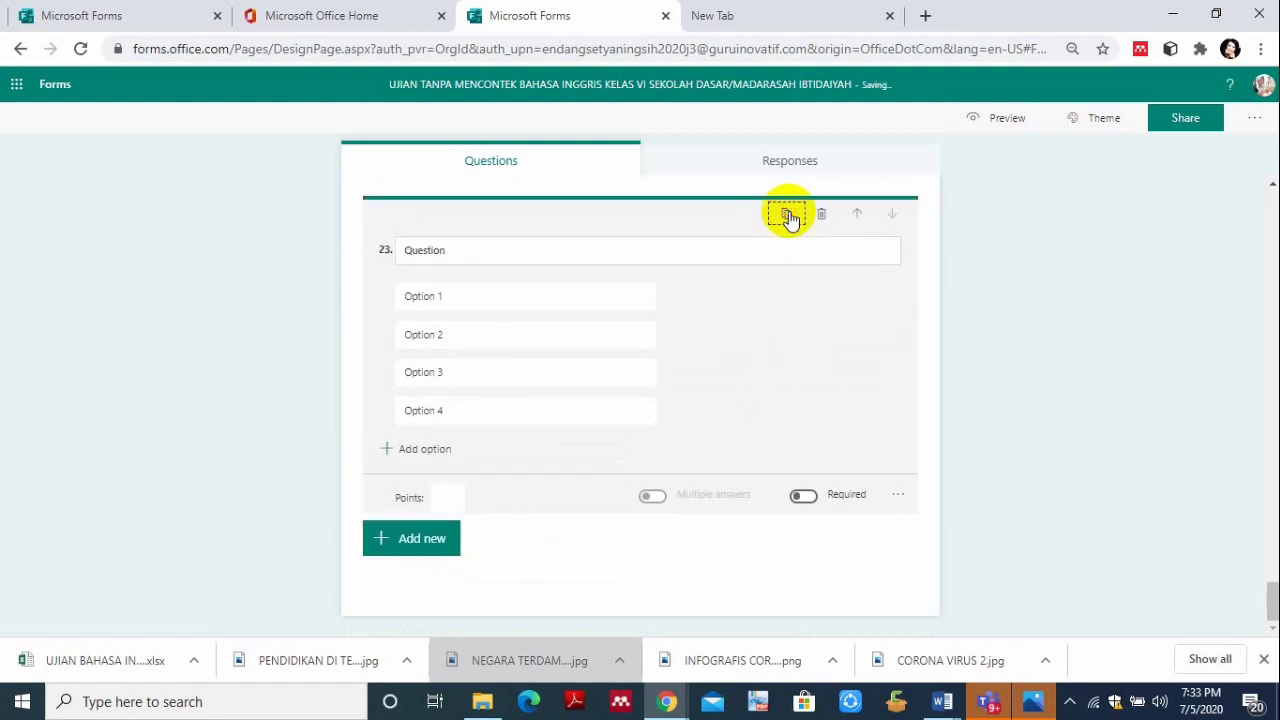
left_click(789, 219)
left_click(789, 217)
left_click(789, 217)
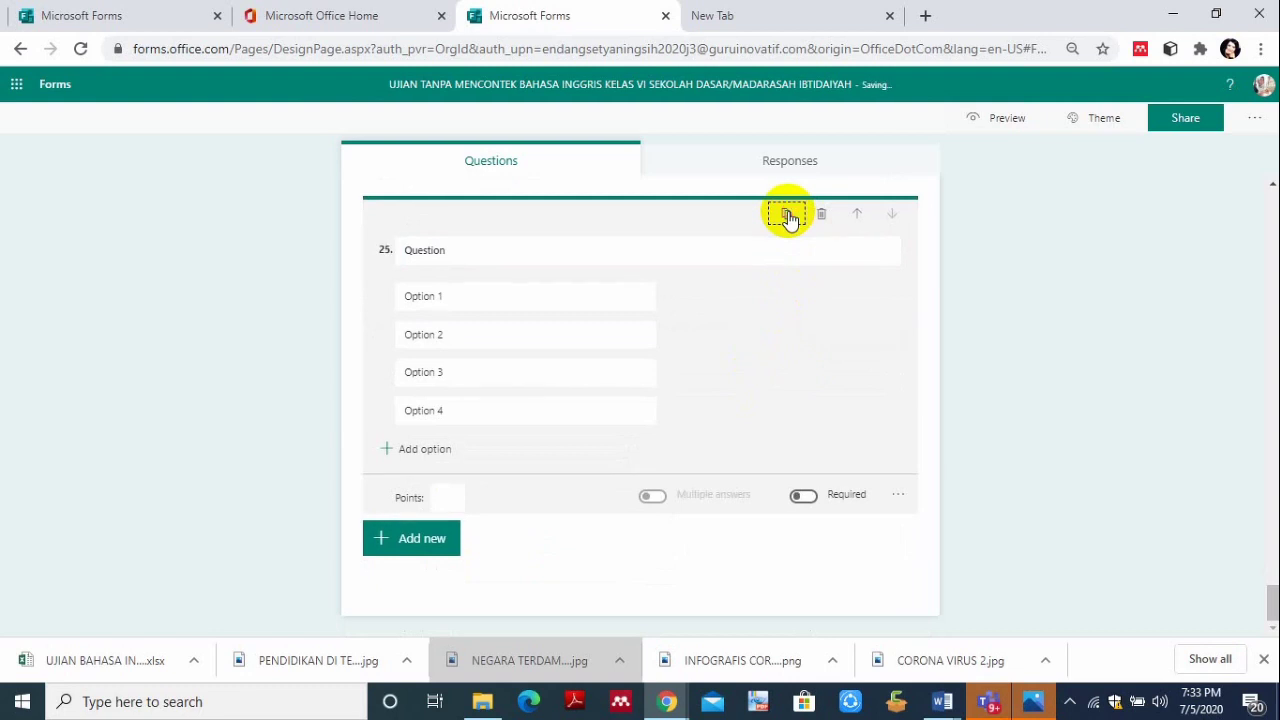
left_click(789, 217)
left_click(789, 217)
left_click(789, 217)
left_click(789, 217)
left_click(789, 217)
left_click(789, 217)
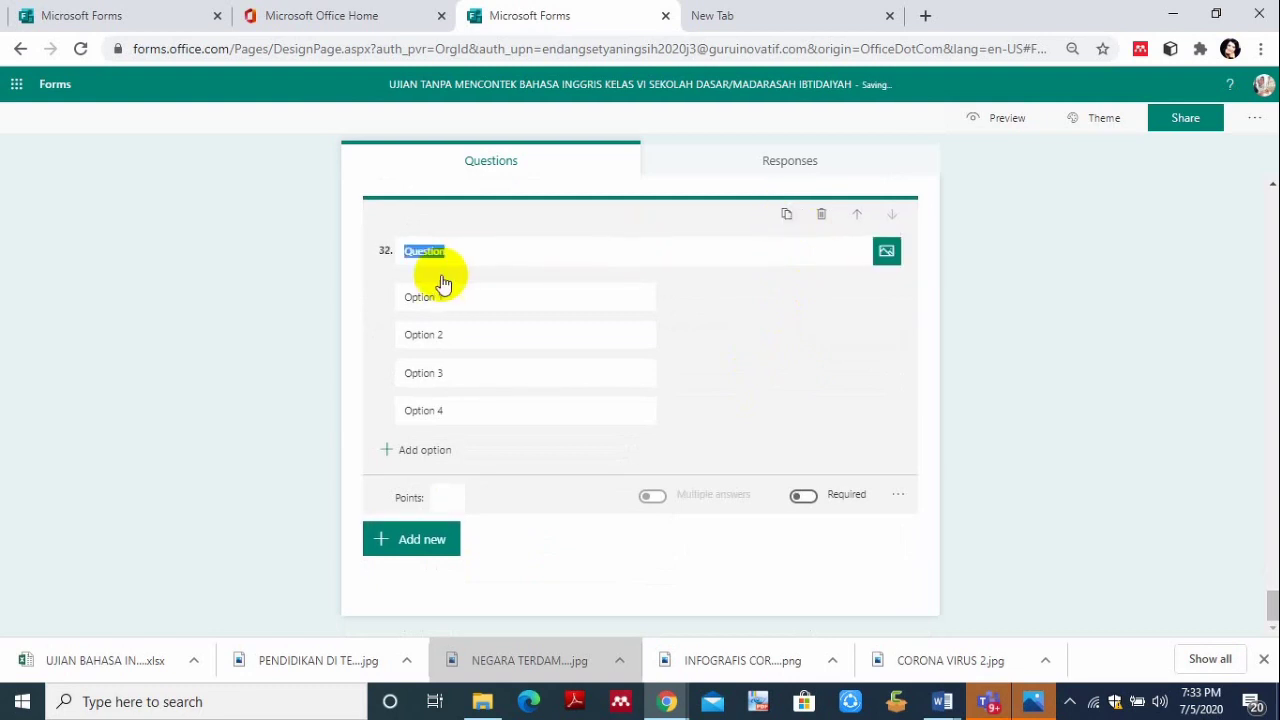